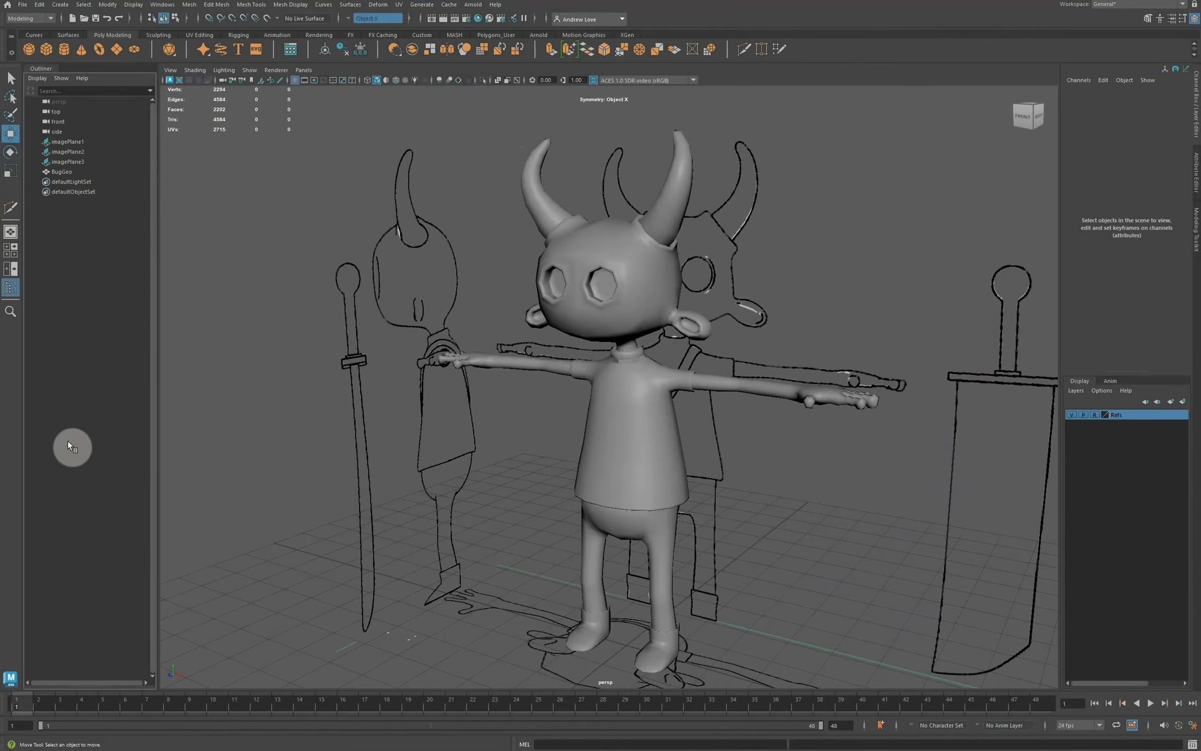
Step: Soften all edges of the BugGeo character mesh and turn off modeling symmetry
click(635, 353)
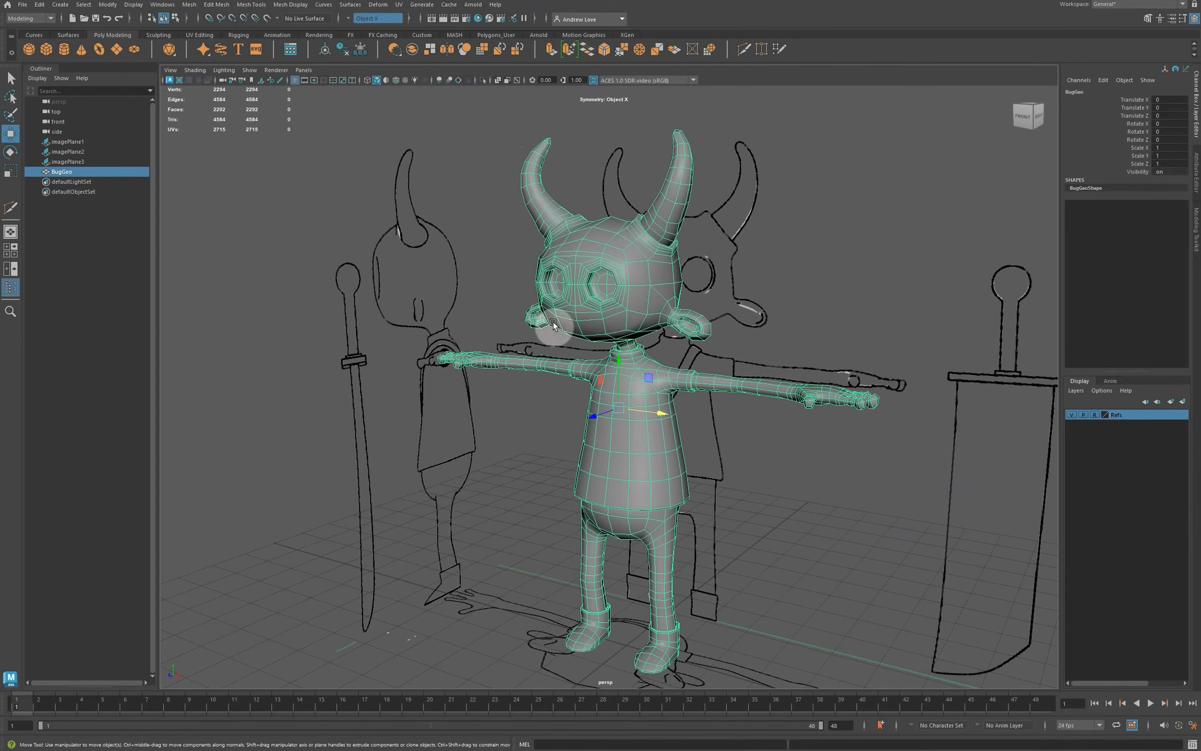
click(299, 10)
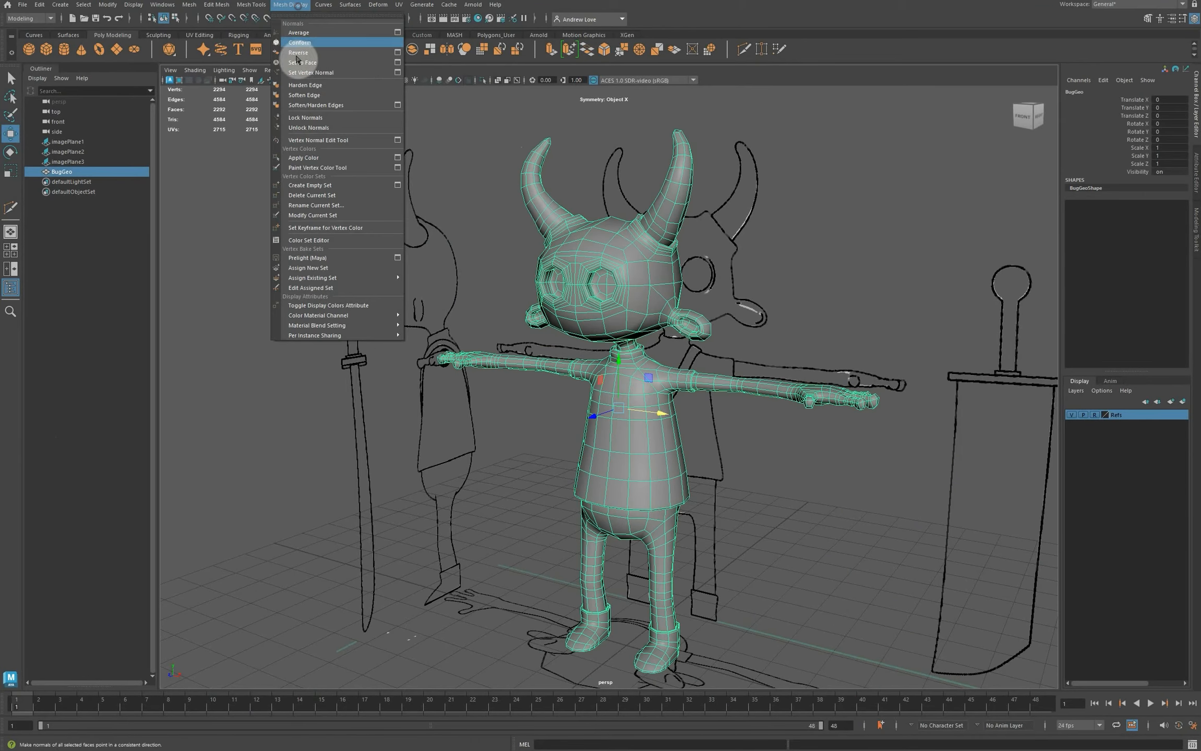
click(338, 99)
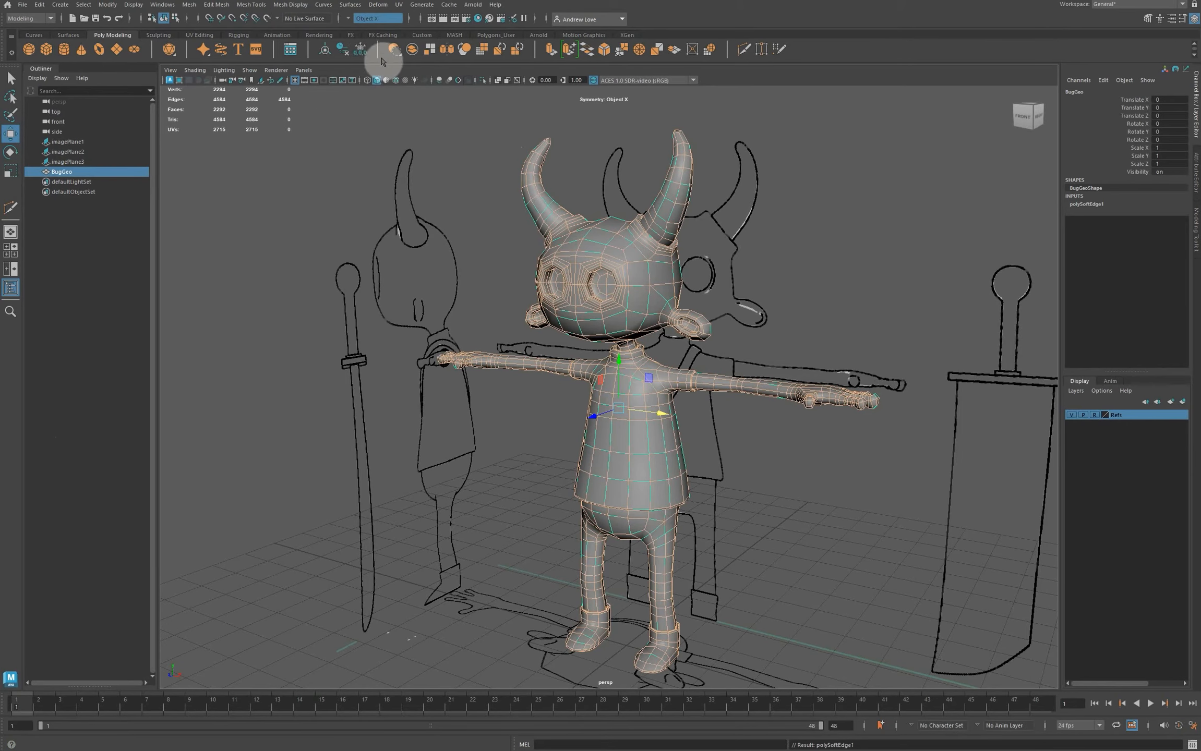
click(350, 17)
click(368, 25)
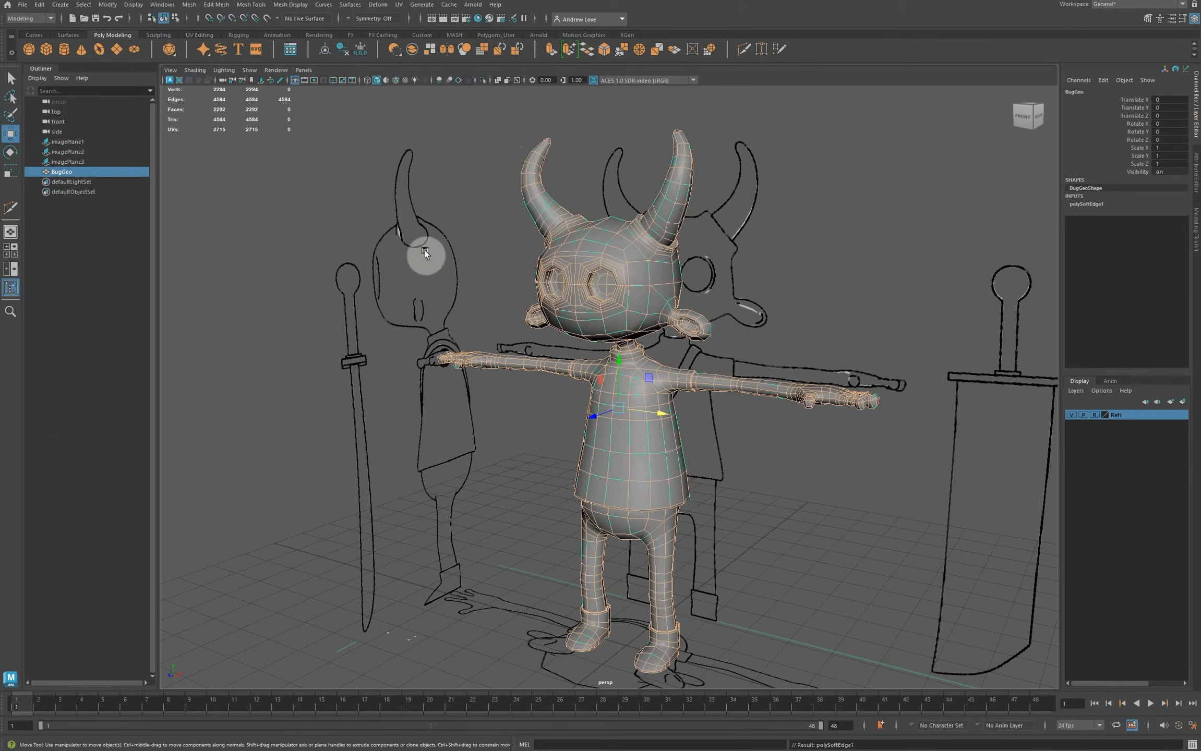
Step: Display the character mesh in smooth preview and deselect it
click(513, 280)
click(649, 304)
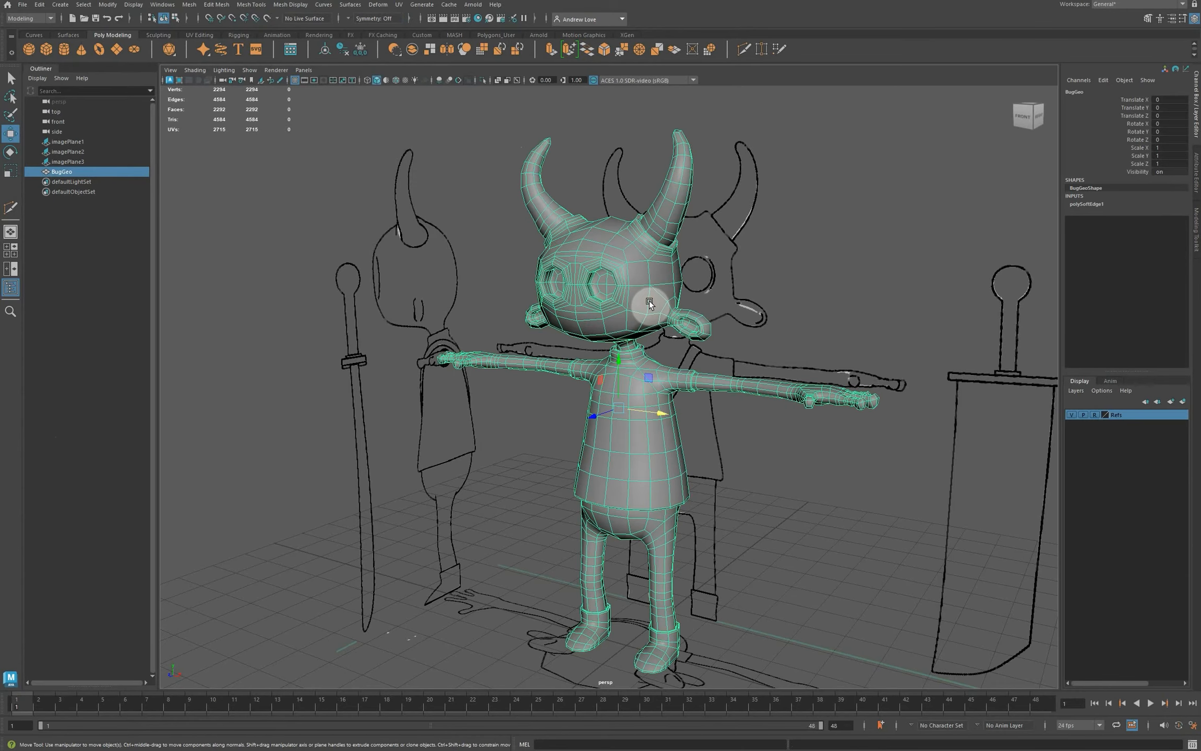
key(3)
click(430, 262)
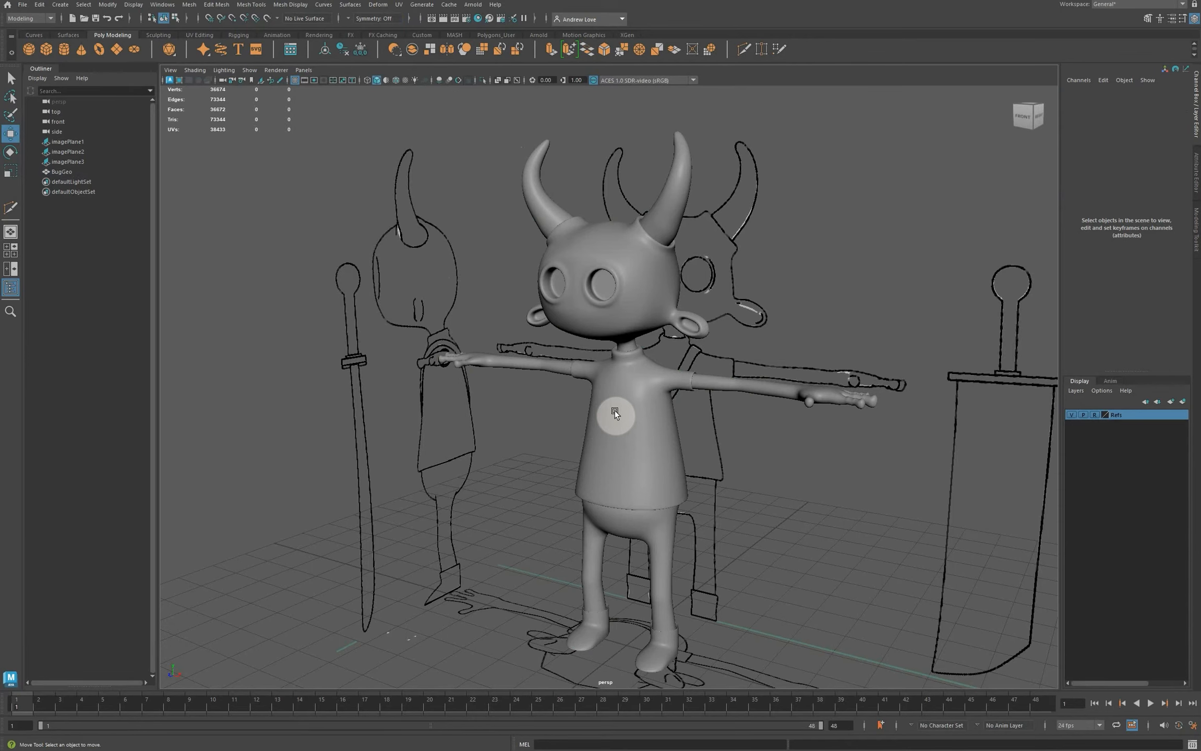
Step: Create a polygon cube at the origin between the character's feet and show its UV layout in the UV Editor
click(46, 49)
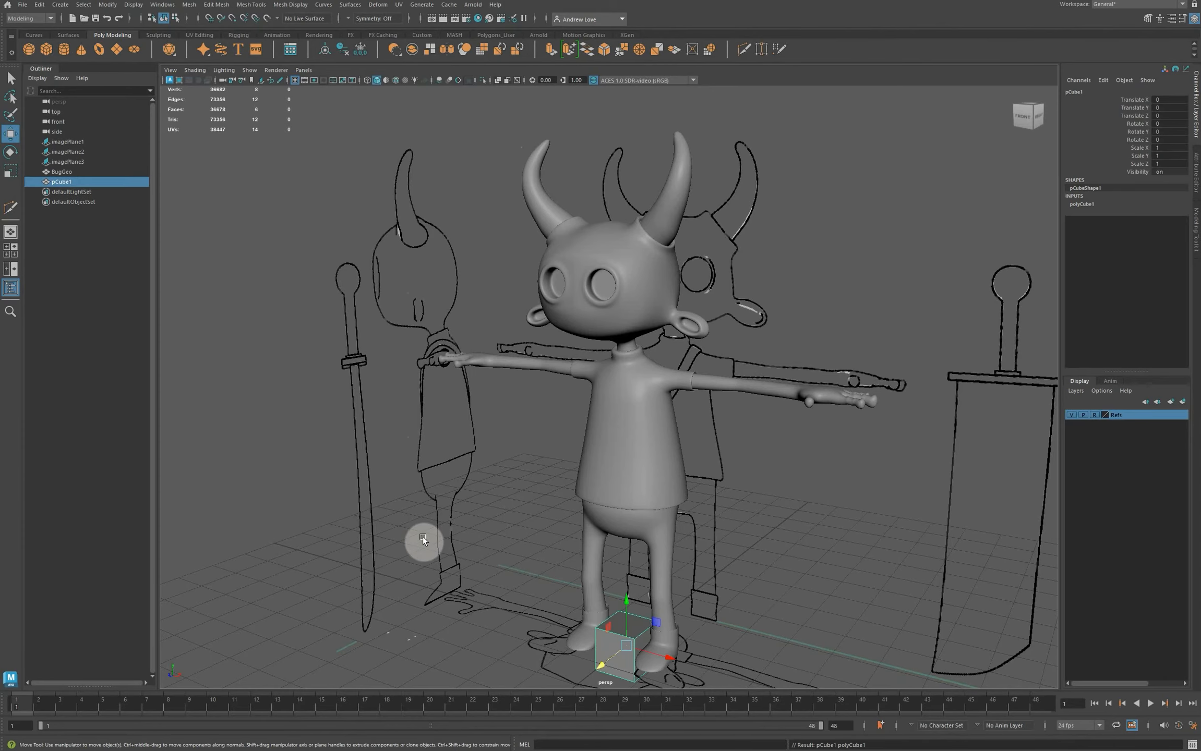
alt+middle_drag(422, 537, 430, 446)
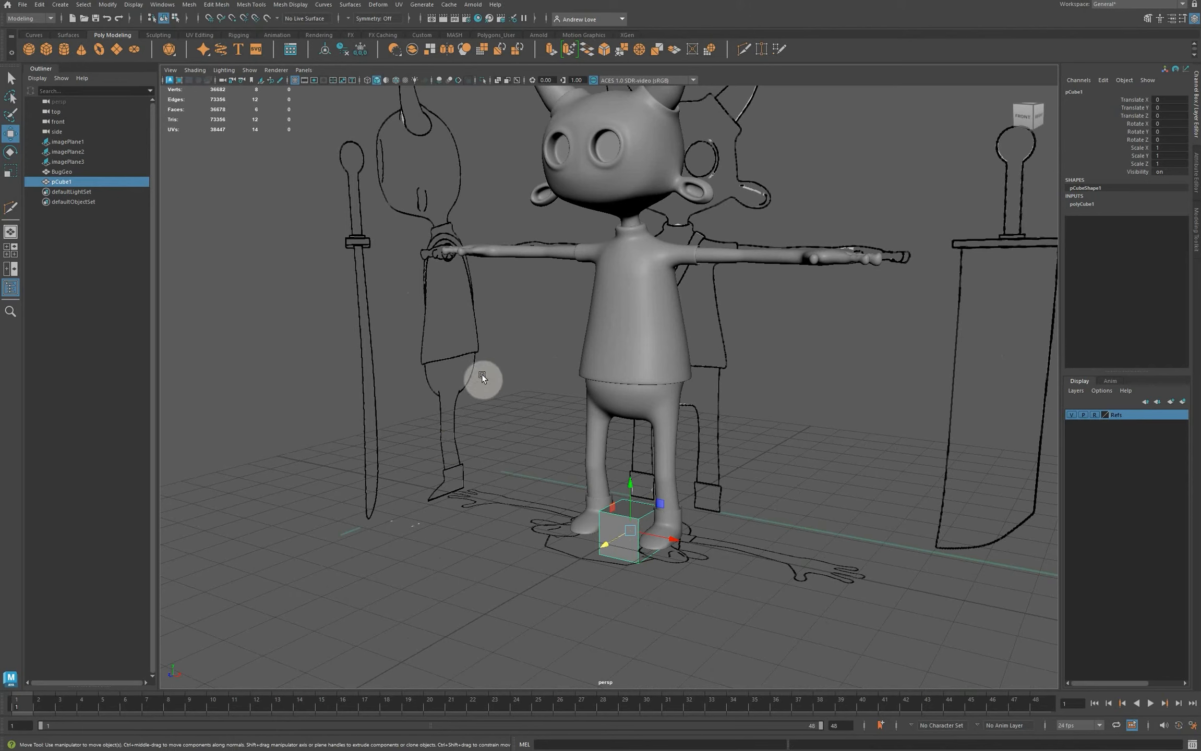
click(400, 5)
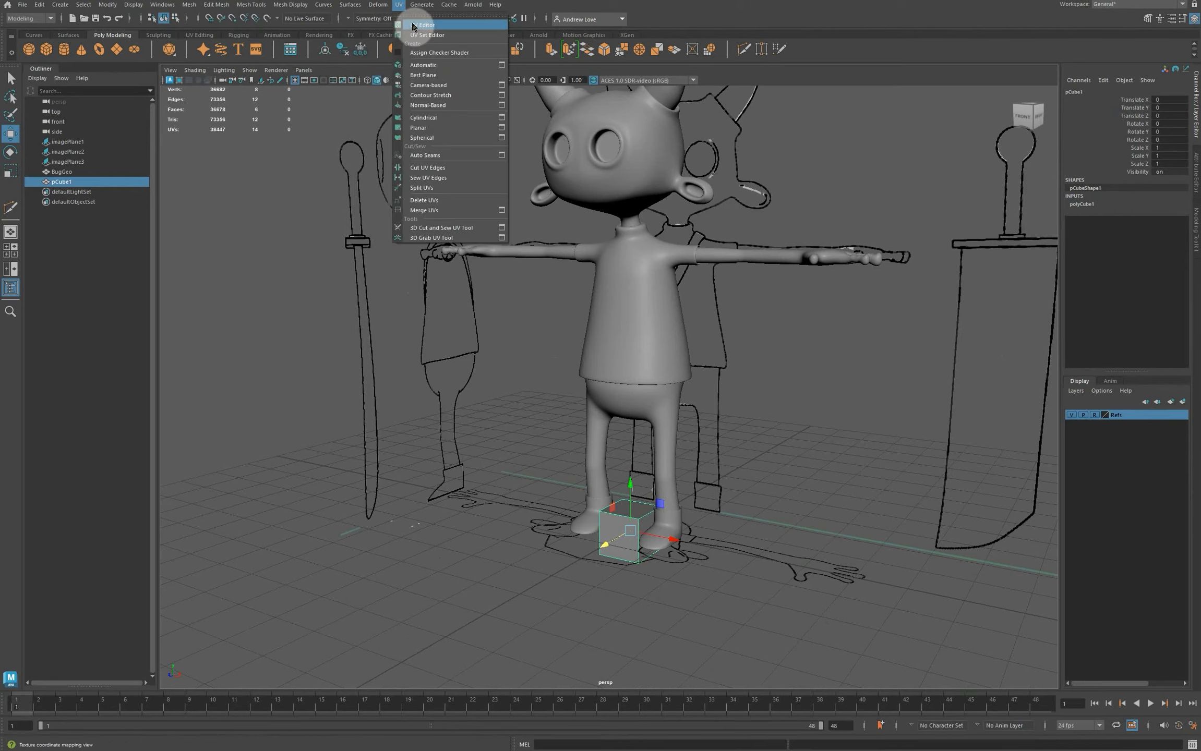
click(420, 25)
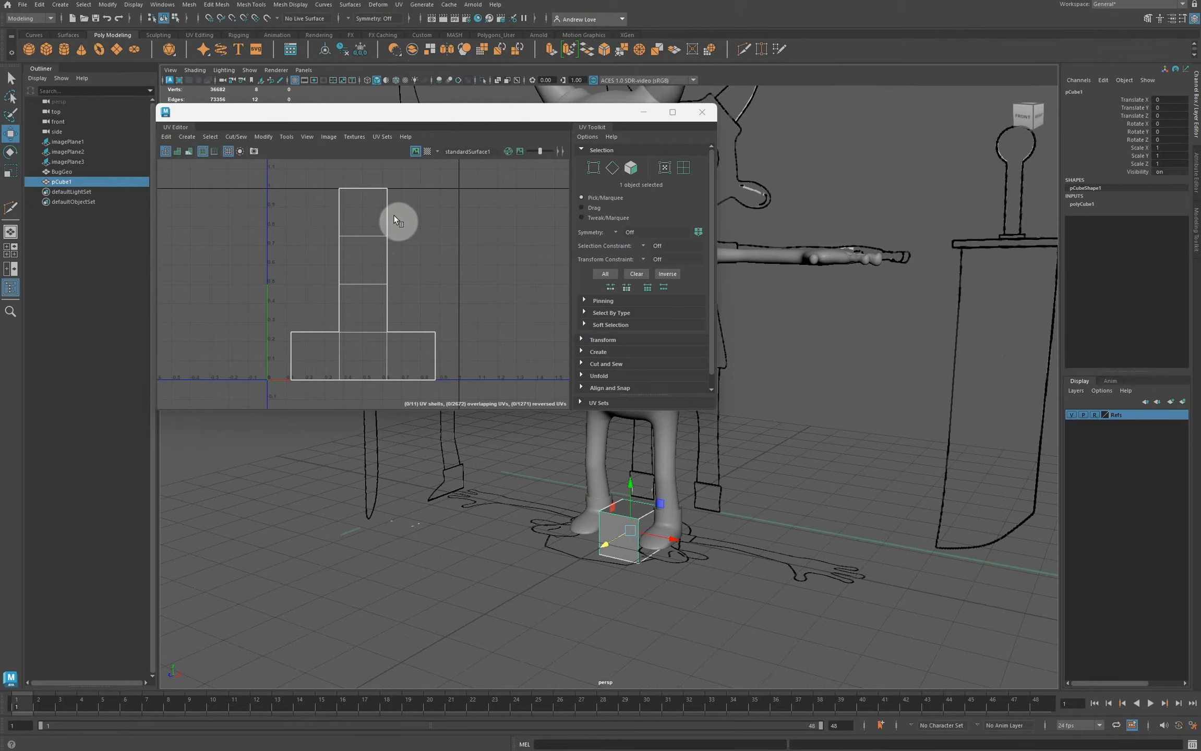
Step: Display the checker map on the cube, inspect it in the viewport, and toggle the texture image display off and on
click(428, 151)
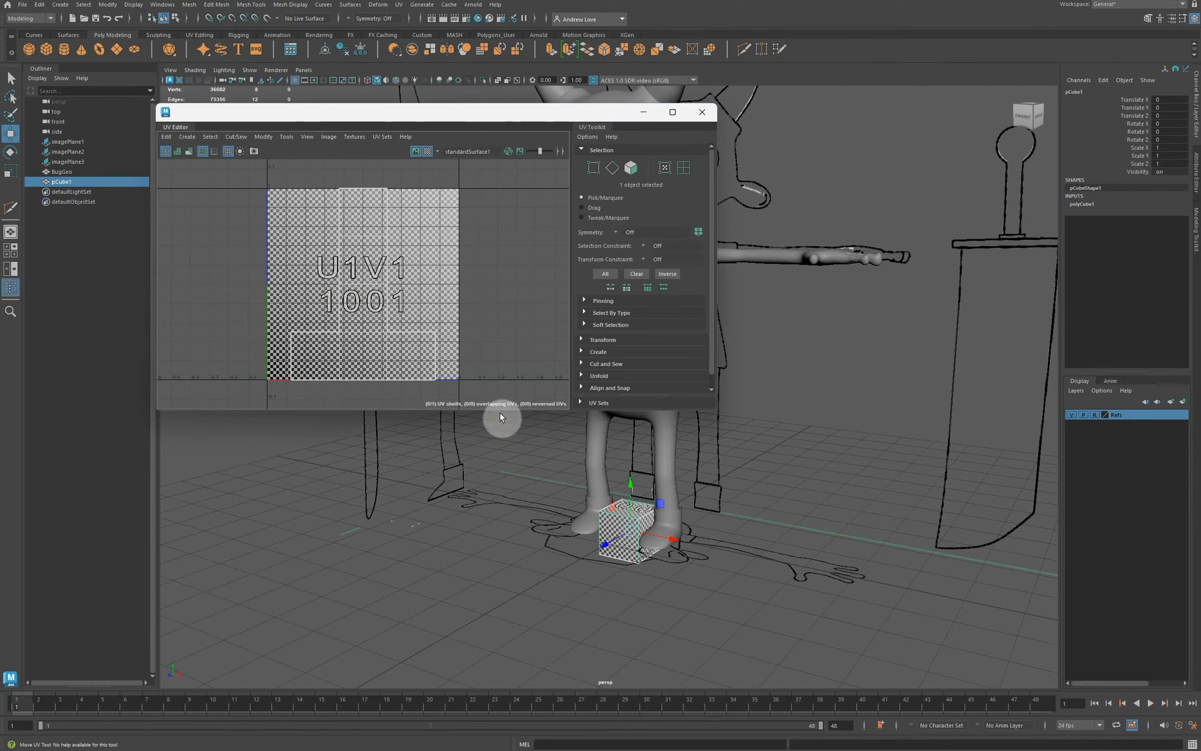
scroll(511, 572, up, 5)
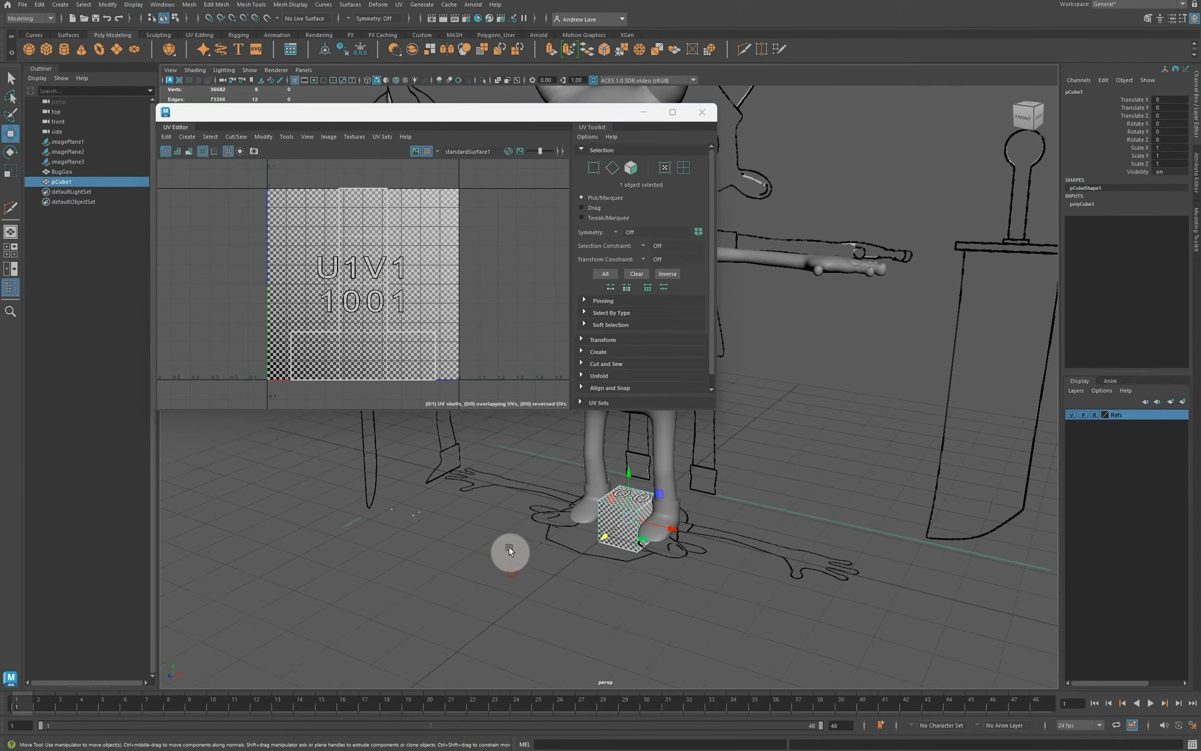
mouse_move(505, 546)
alt+mouse_down()
mouse_move(473, 551)
mouse_move(504, 525)
alt+mouse_up()
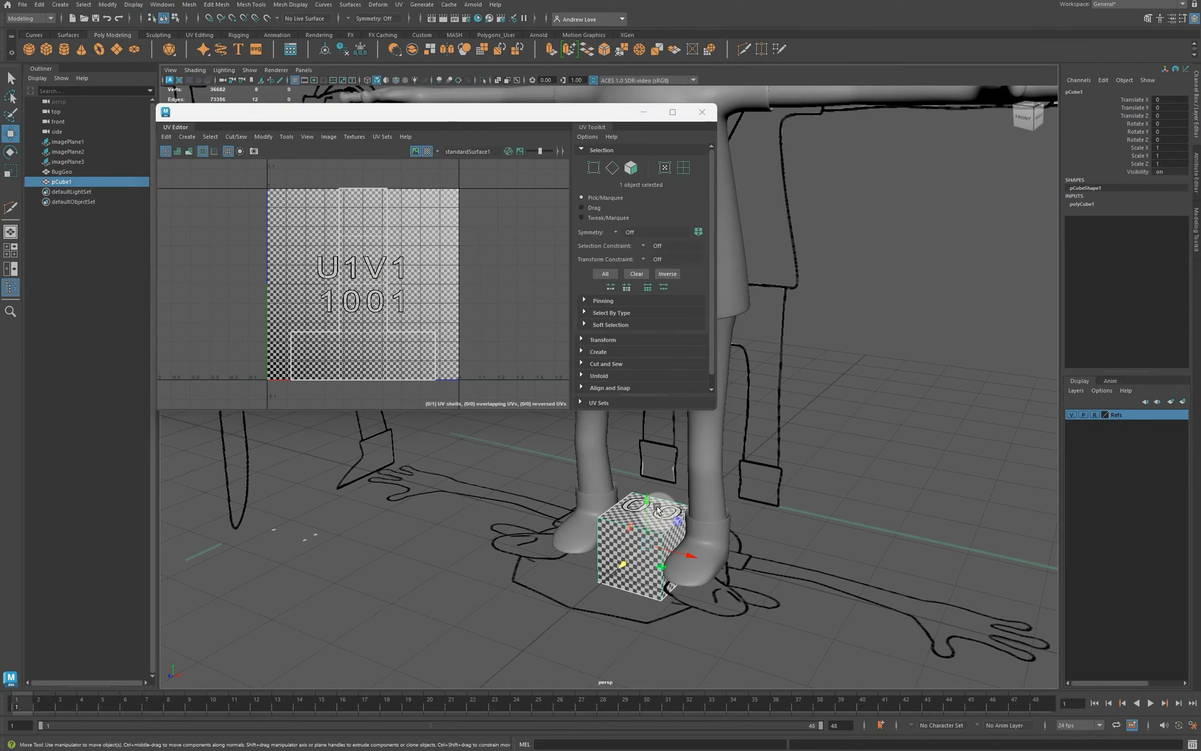
click(415, 151)
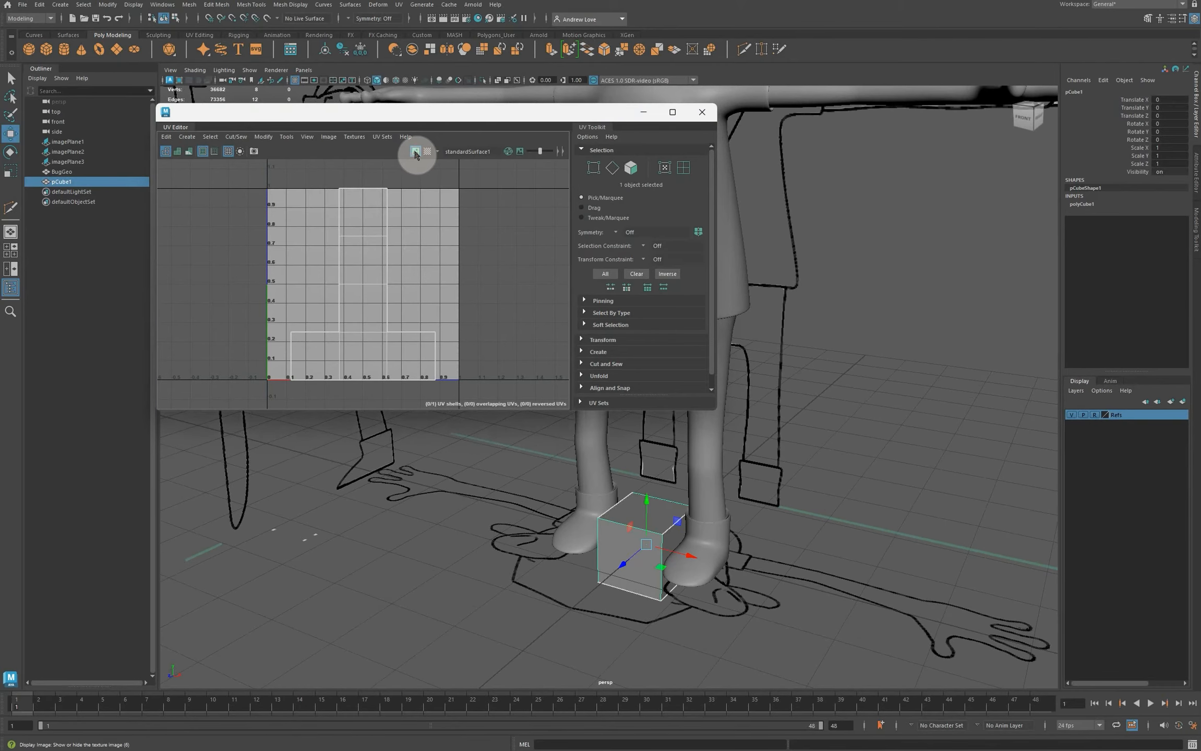
click(415, 154)
click(415, 153)
click(429, 152)
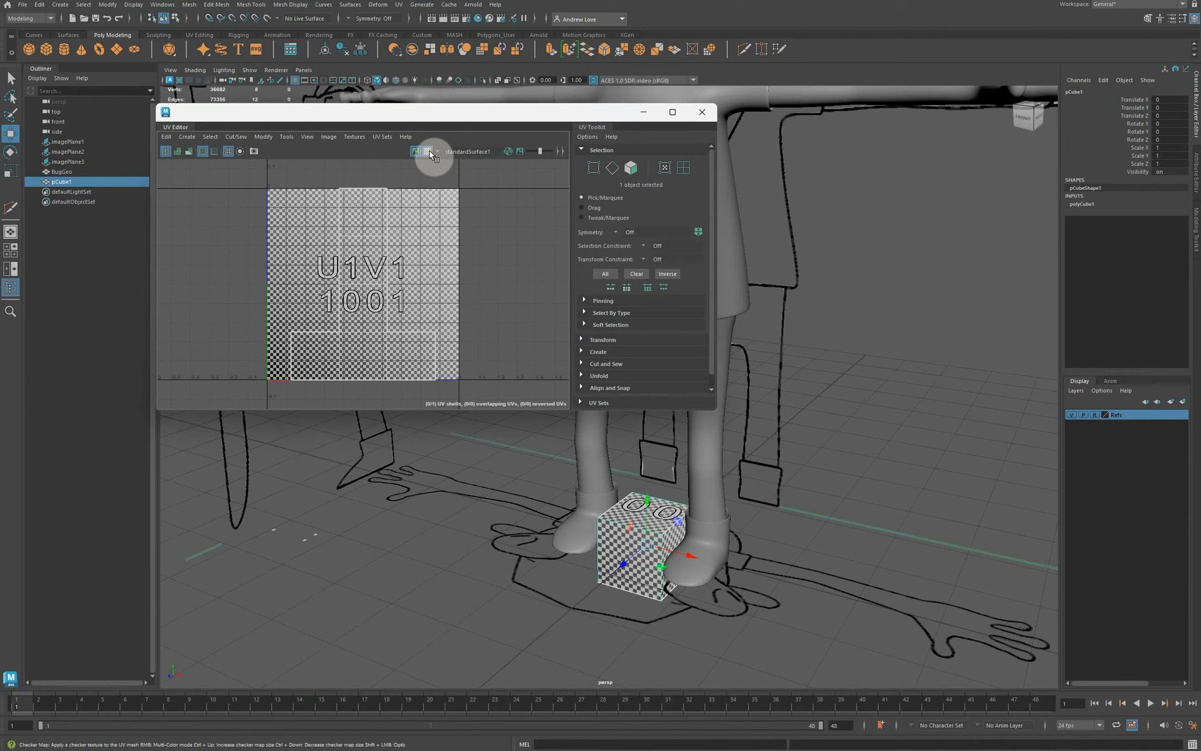
Step: Turn off the checker map, close the UV Editor and delete the cube
click(429, 152)
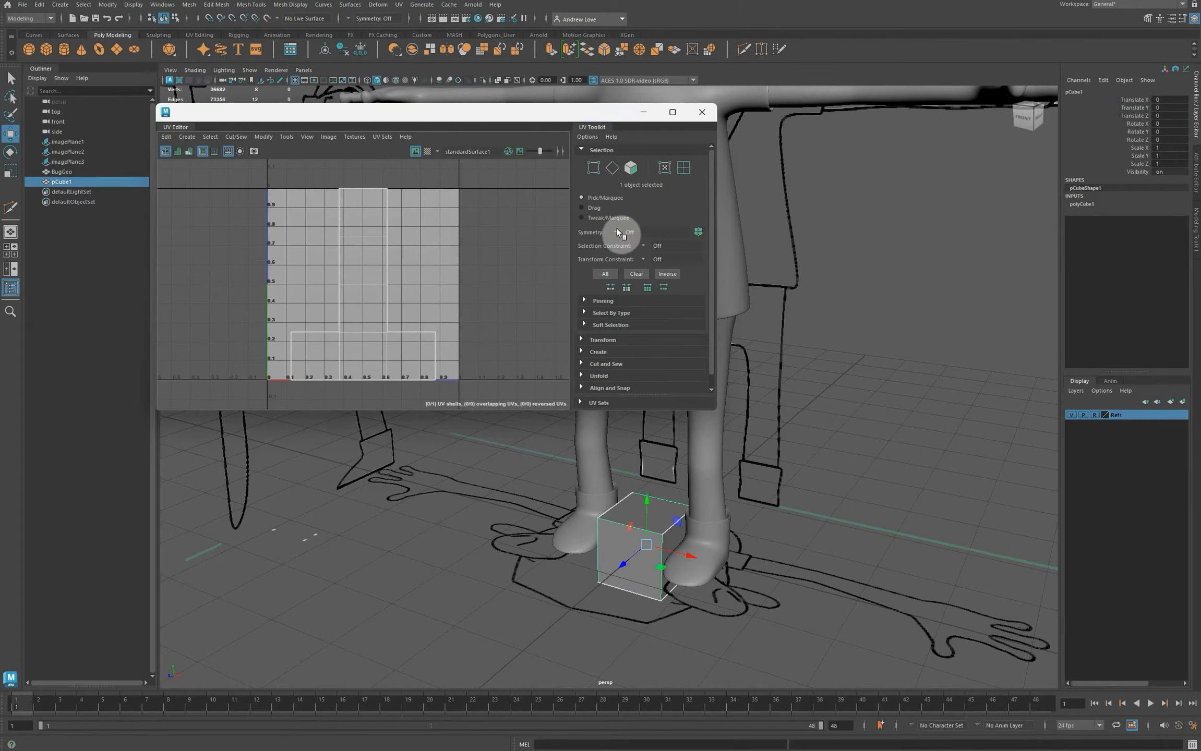
click(702, 112)
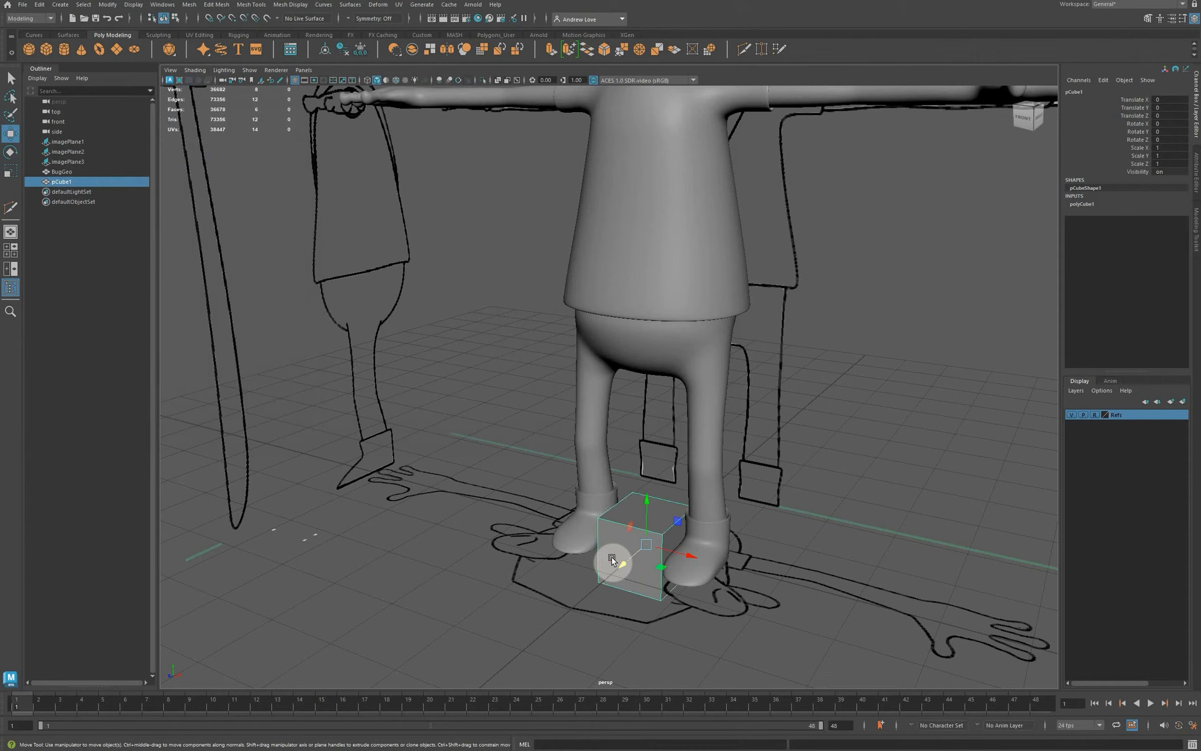
key(Delete)
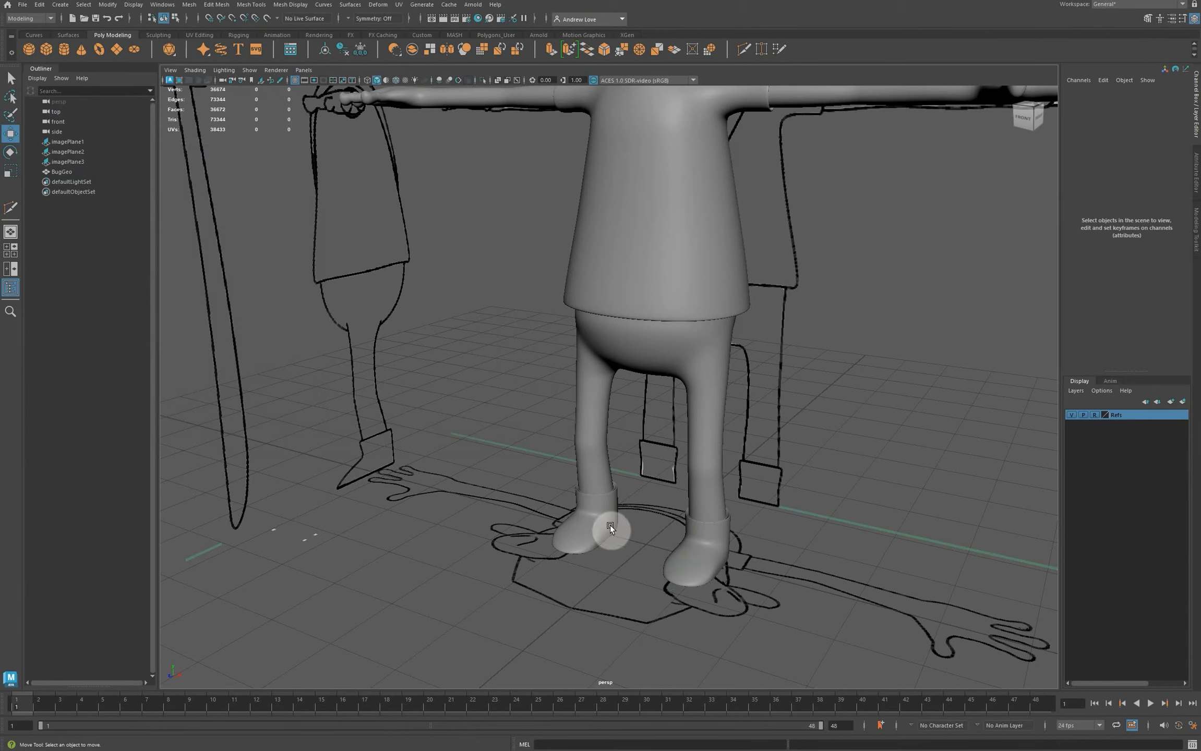
Step: Select the BugGeo character and examine its UV layout and seams in the UV Editor and viewport
click(655, 203)
scroll(422, 308, down, 1)
alt+middle_drag(426, 296, 355, 467)
scroll(360, 463, down, 2)
scroll(361, 463, down, 3)
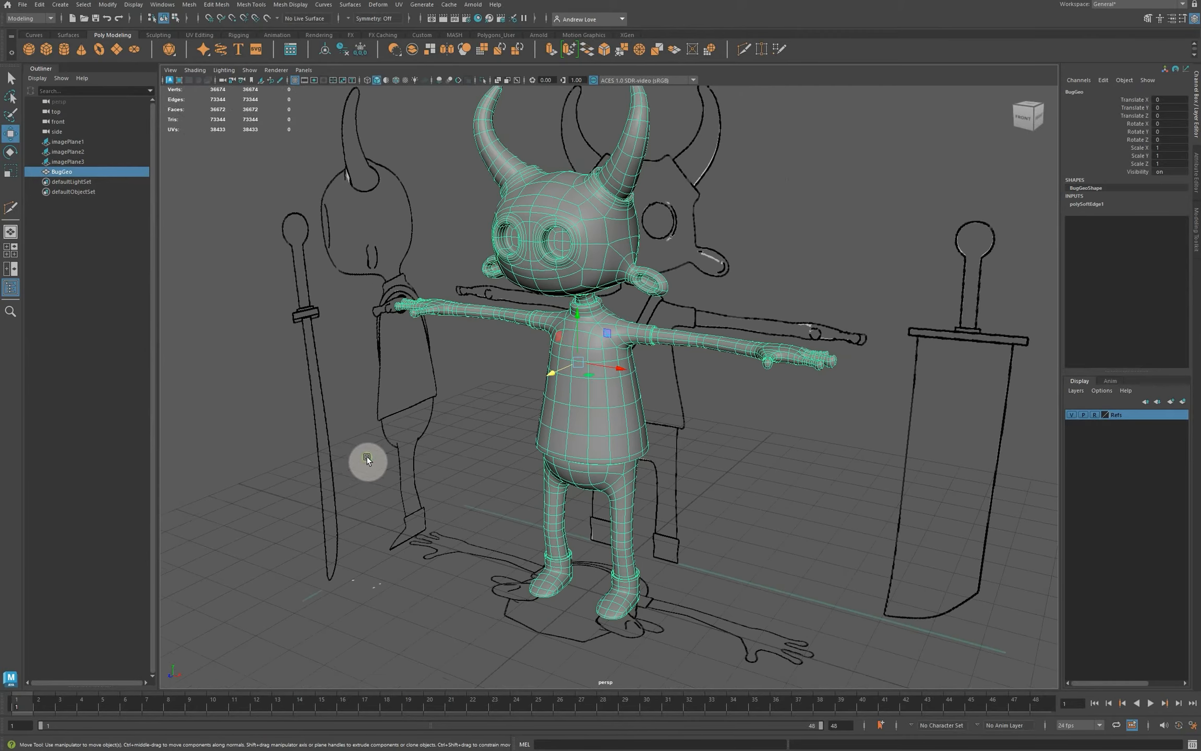
click(398, 5)
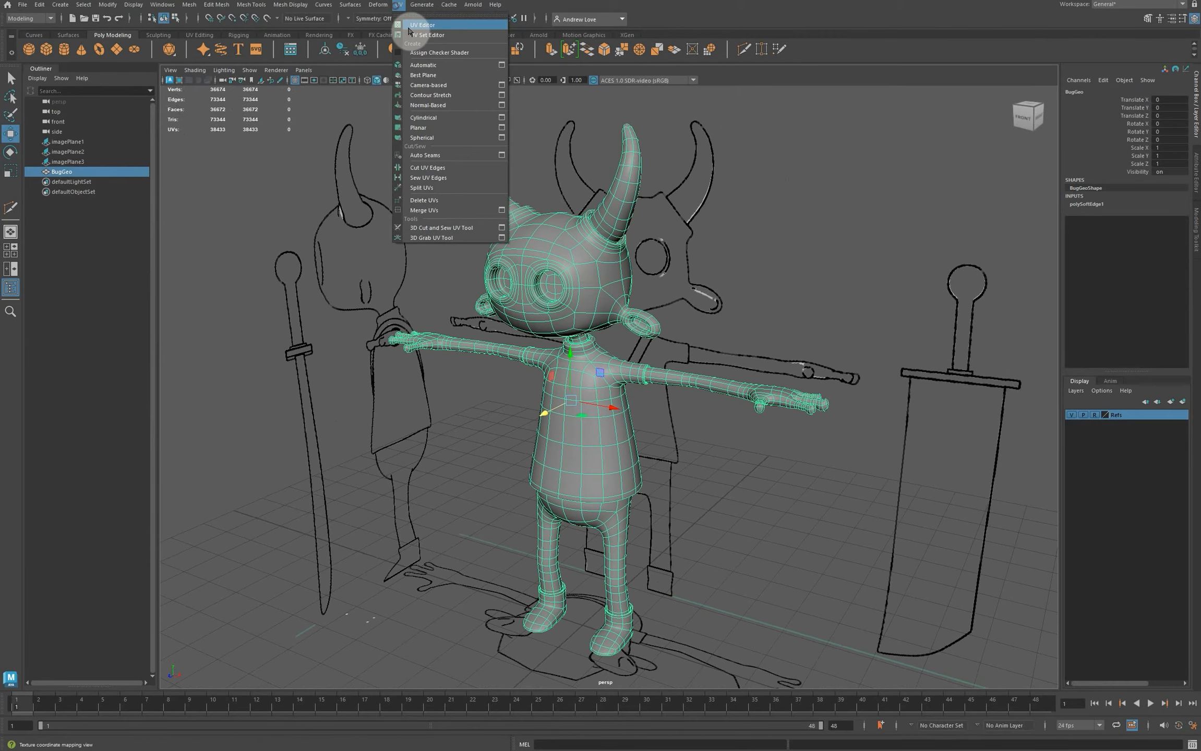
click(418, 25)
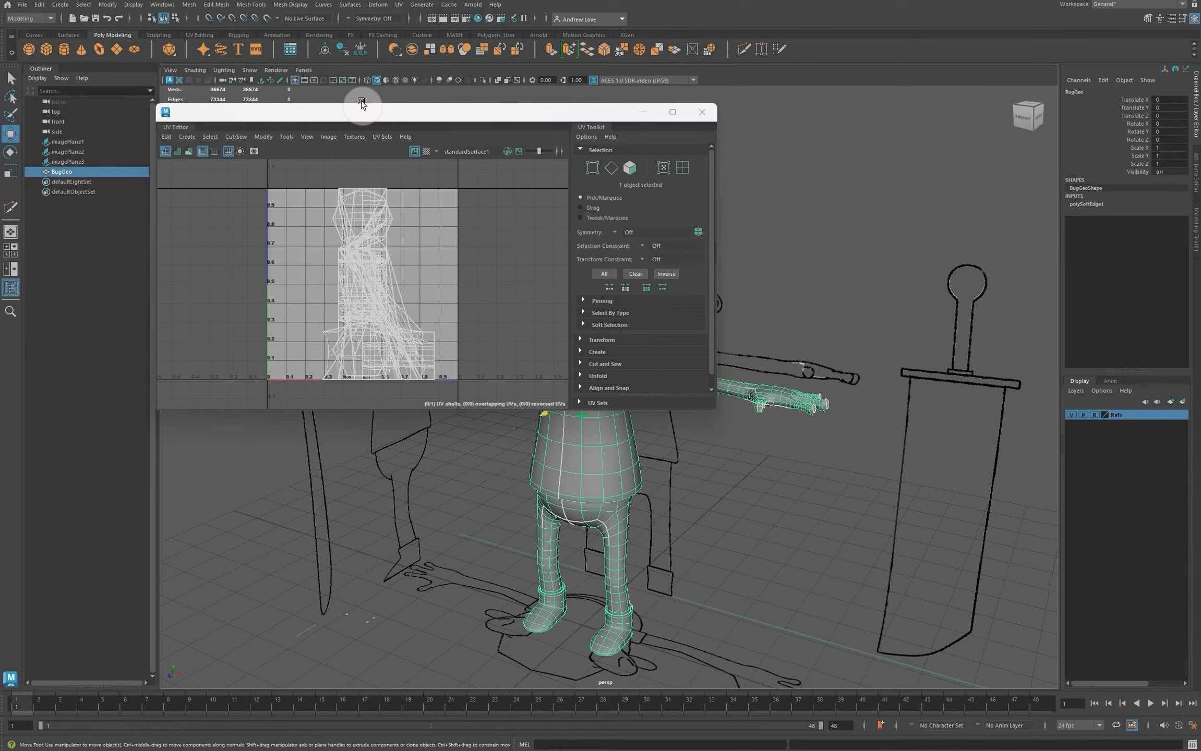
drag(431, 108, 939, 99)
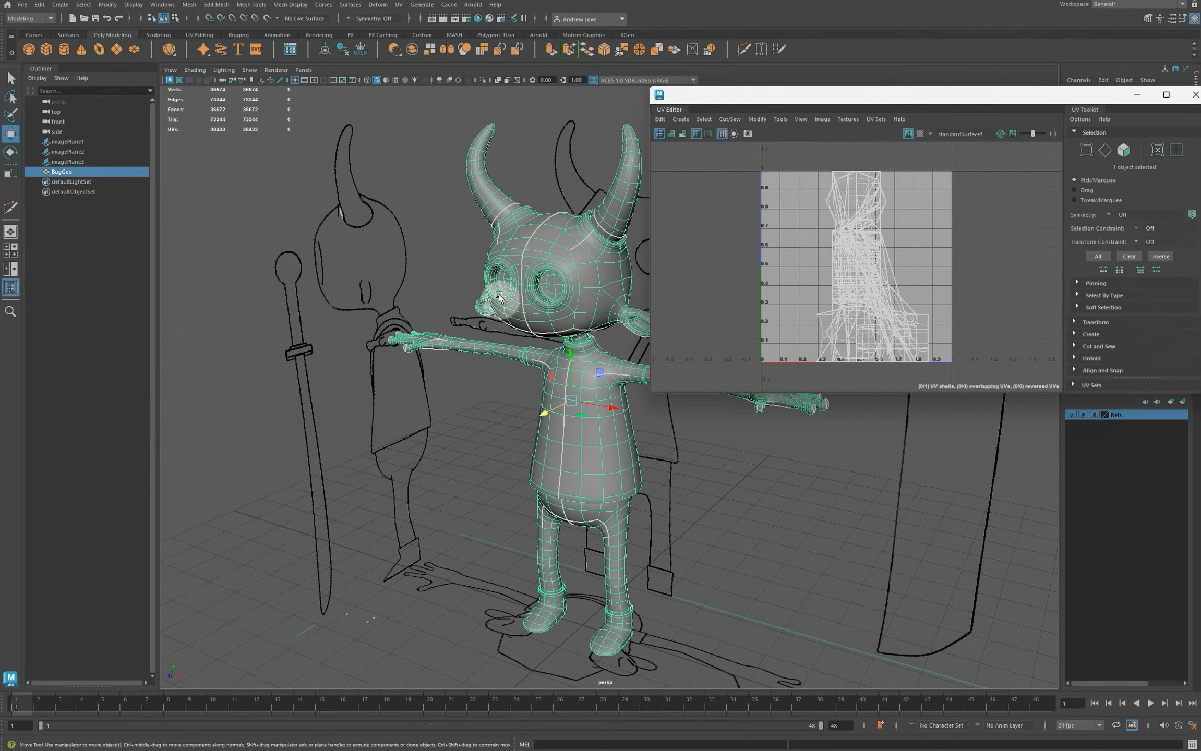
mouse_move(500, 296)
alt+mouse_down()
mouse_move(460, 362)
mouse_move(480, 380)
mouse_move(332, 360)
mouse_move(336, 378)
mouse_move(425, 413)
alt+mouse_up()
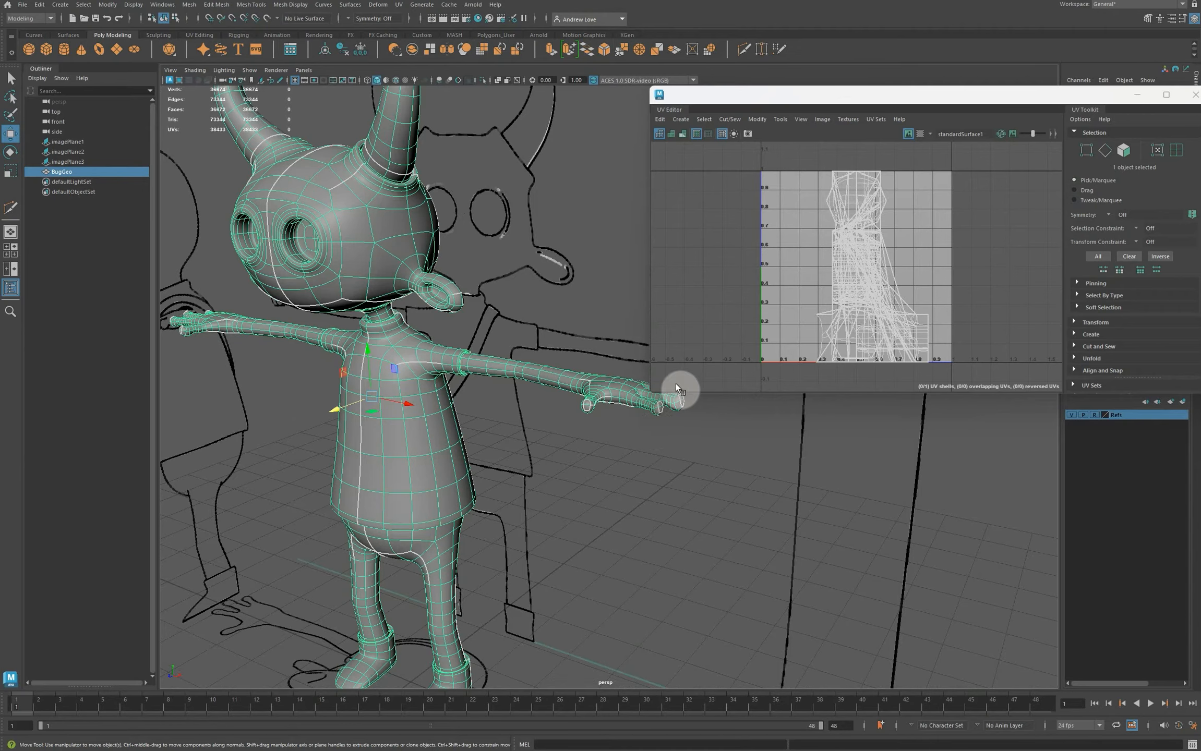
drag(842, 99, 643, 201)
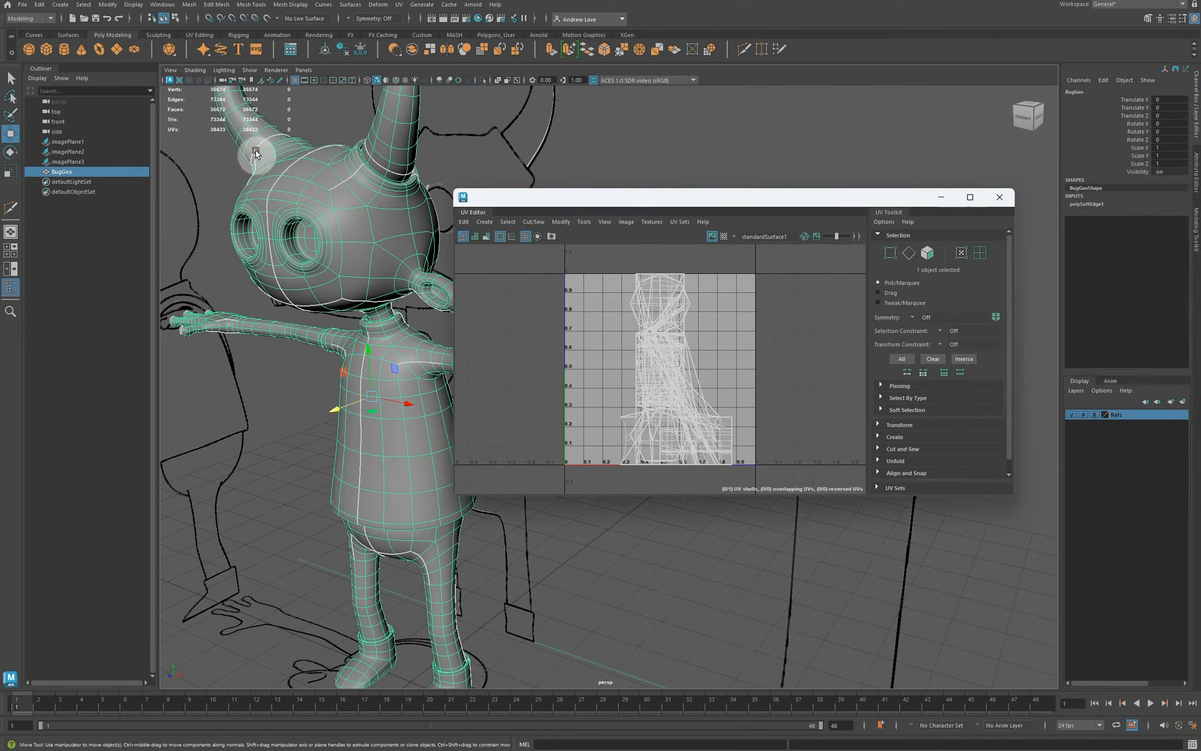
click(998, 198)
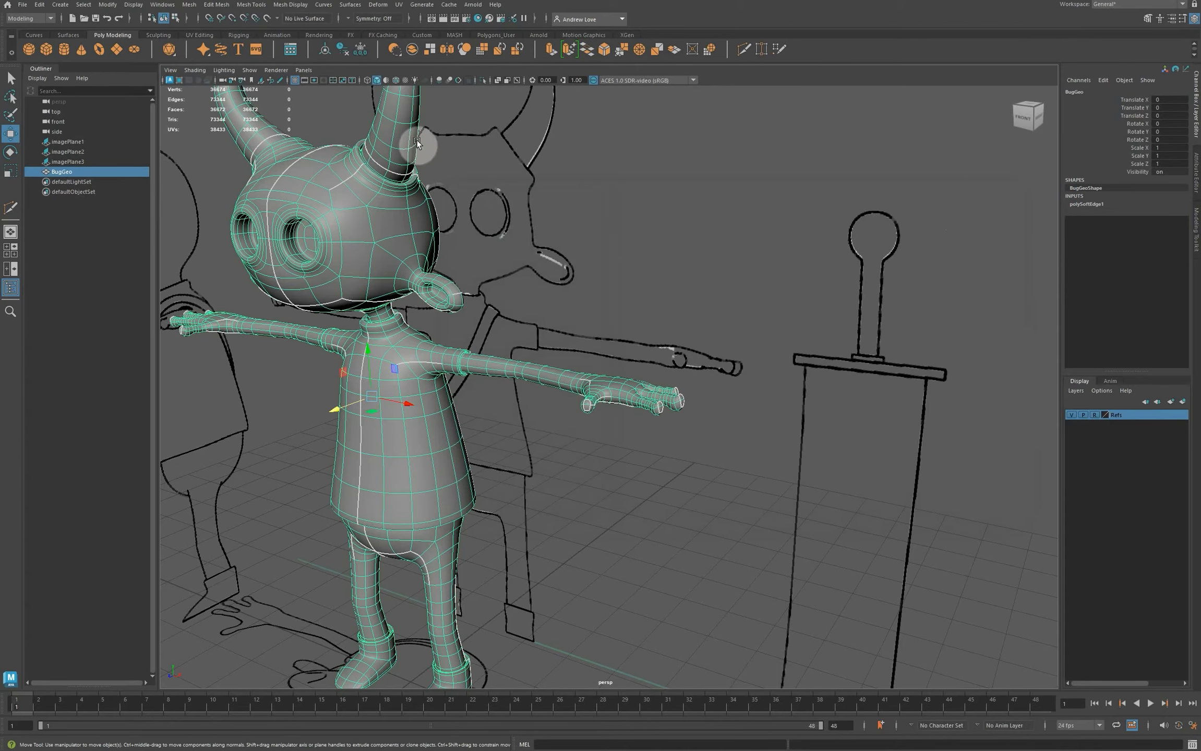
Step: Delete all existing UVs from the BugGeo character mesh
click(401, 4)
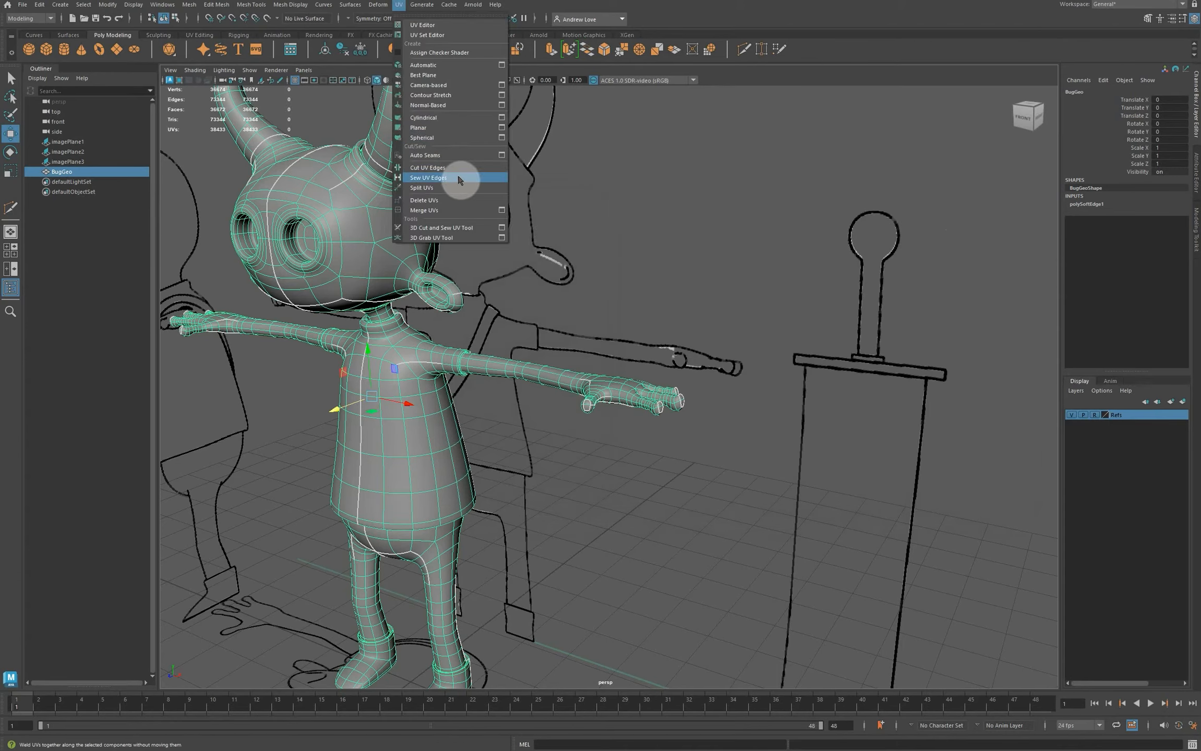
click(461, 202)
click(460, 204)
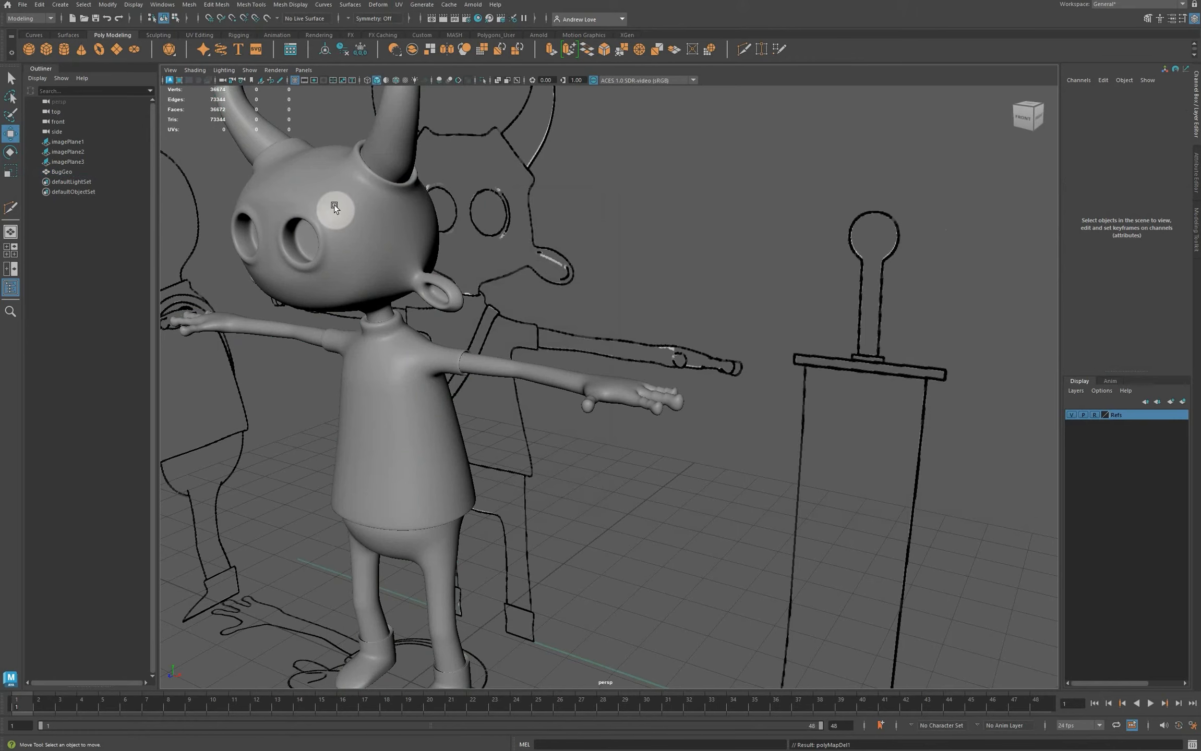
Step: Reselect the character and check its UV space in the UV Editor for leftover UVs
click(336, 177)
click(396, 5)
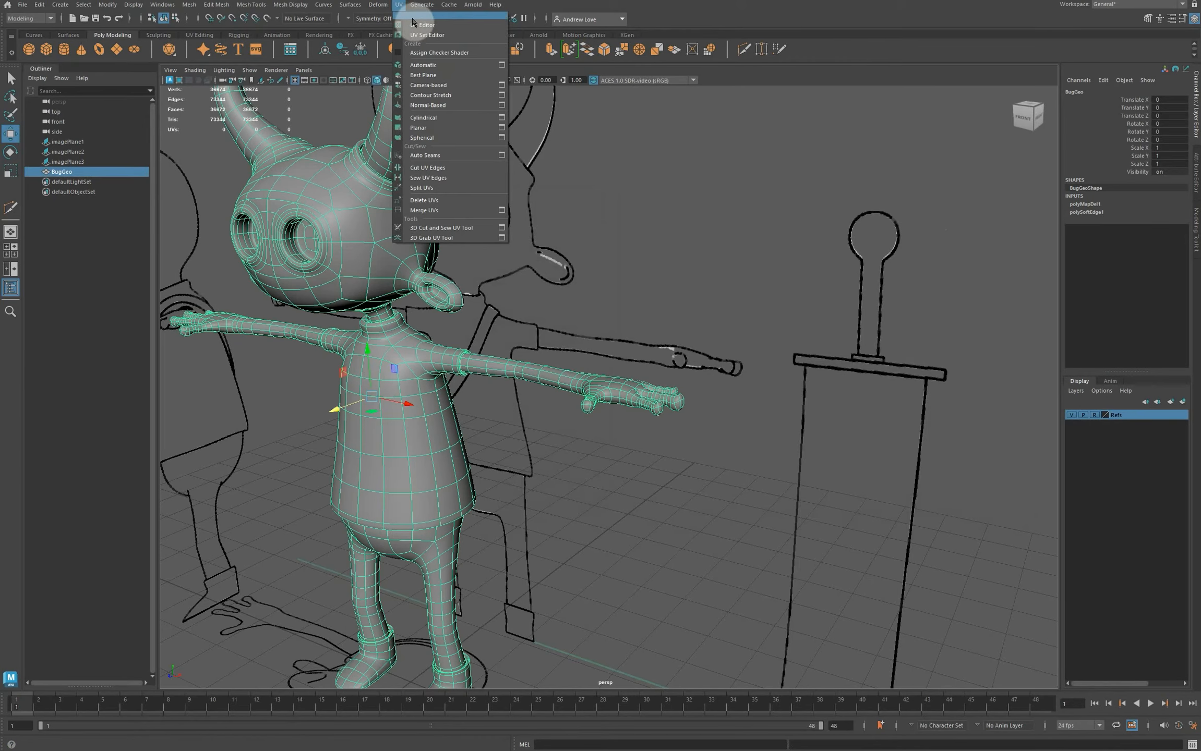
click(415, 19)
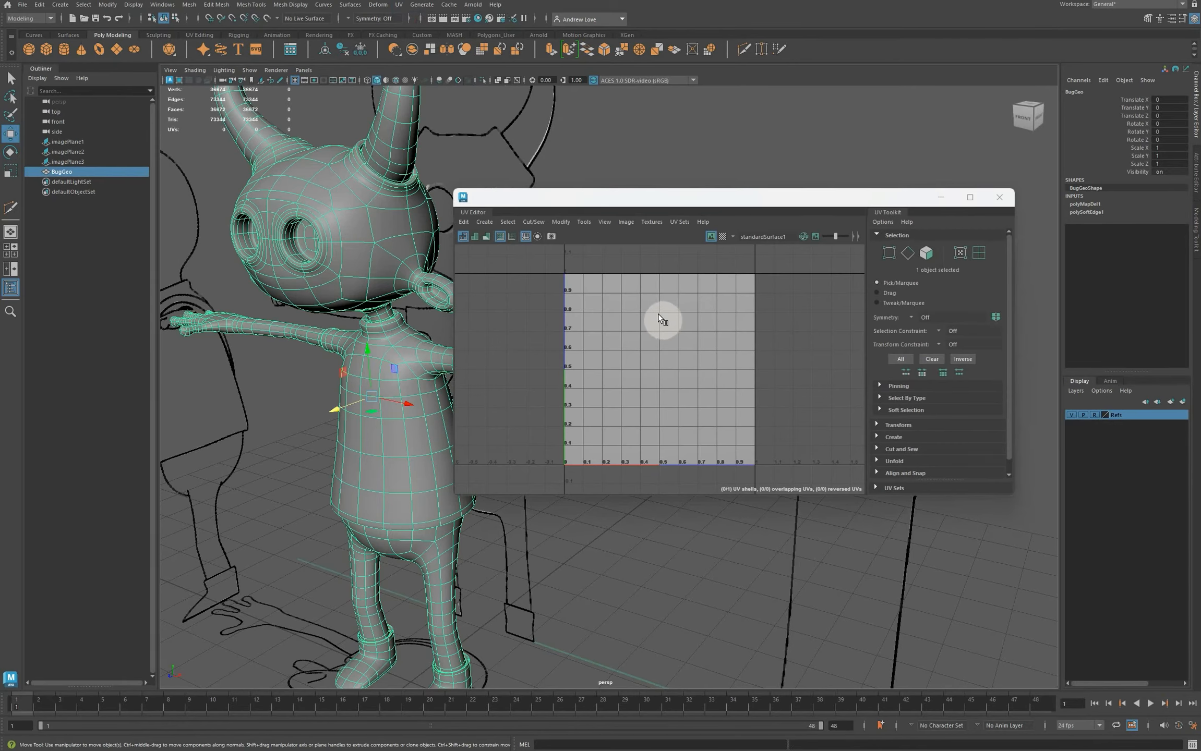
click(999, 196)
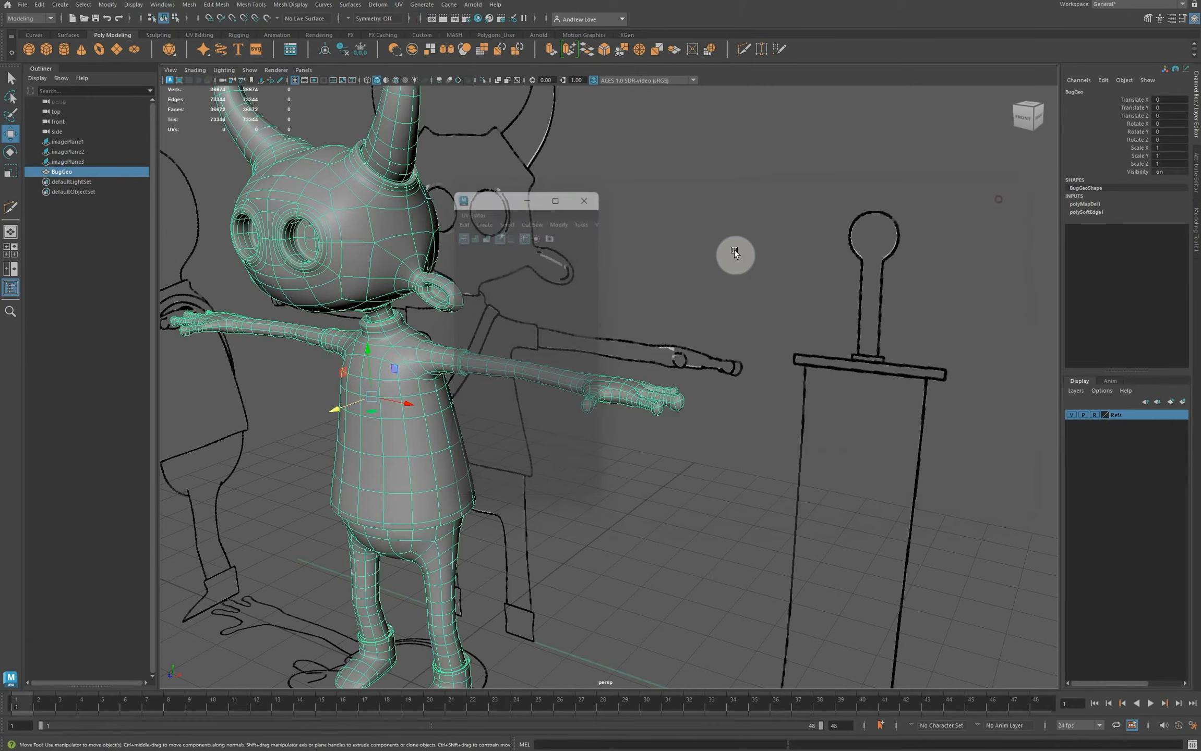
Step: Apply a planar UV projection fitted to the best plane to the BugGeo character and check the layout in the UV Editor
alt+drag(395, 253, 384, 249)
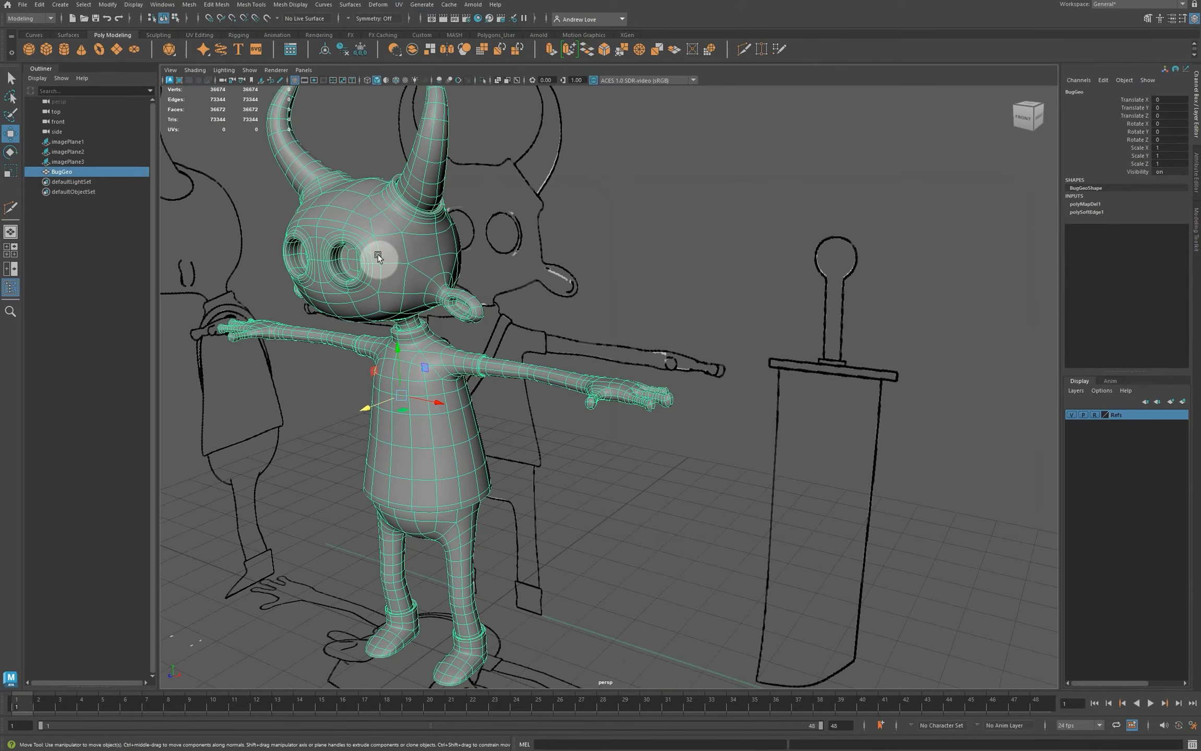
alt+middle_drag(379, 254, 403, 263)
alt+drag(403, 264, 431, 276)
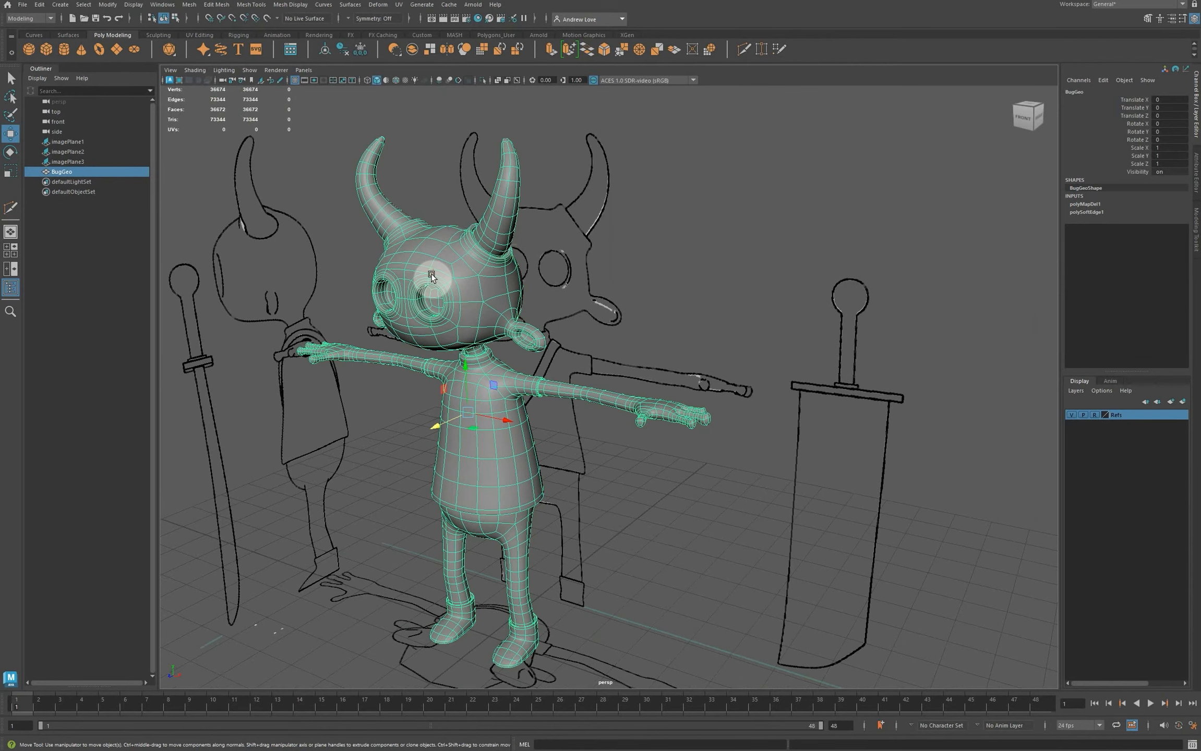
click(398, 5)
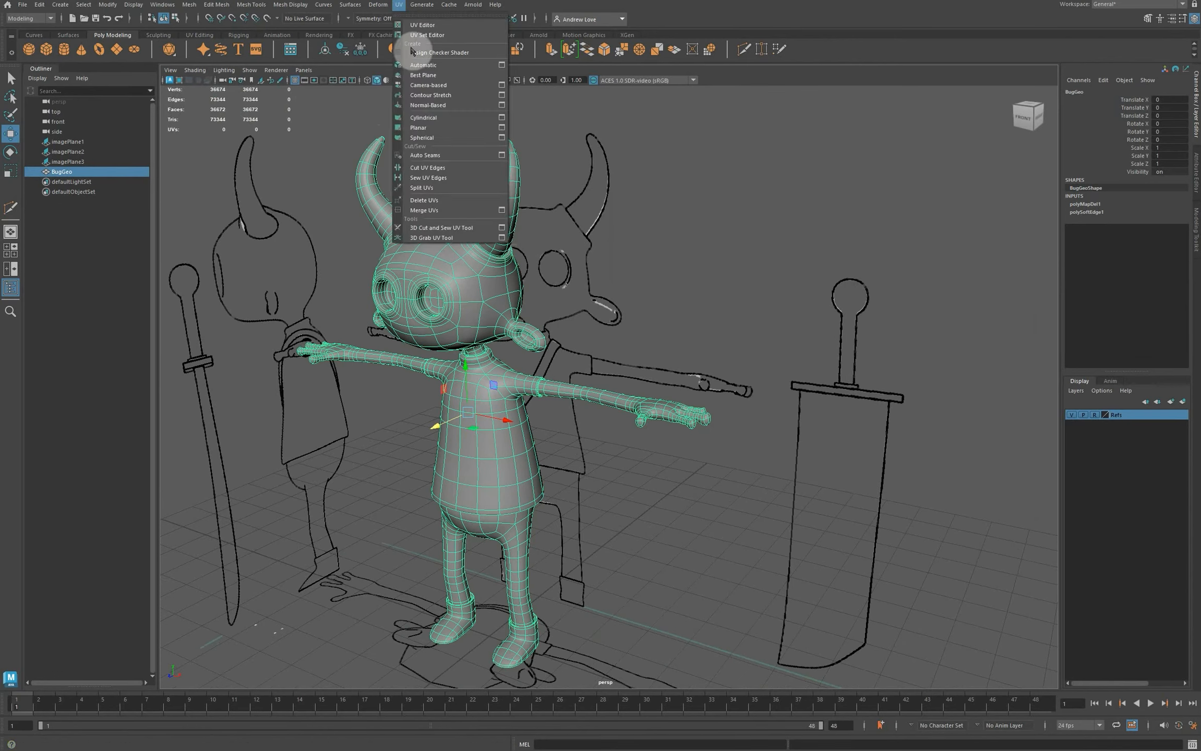
click(501, 128)
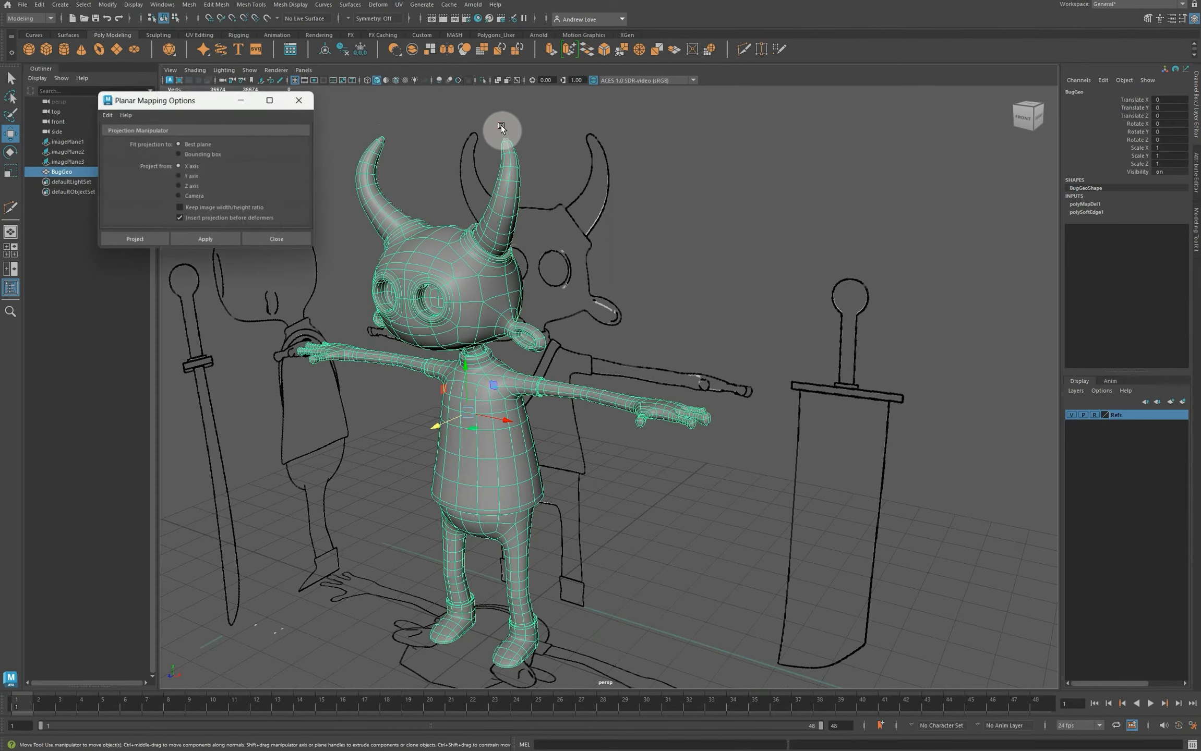
drag(202, 109, 191, 98)
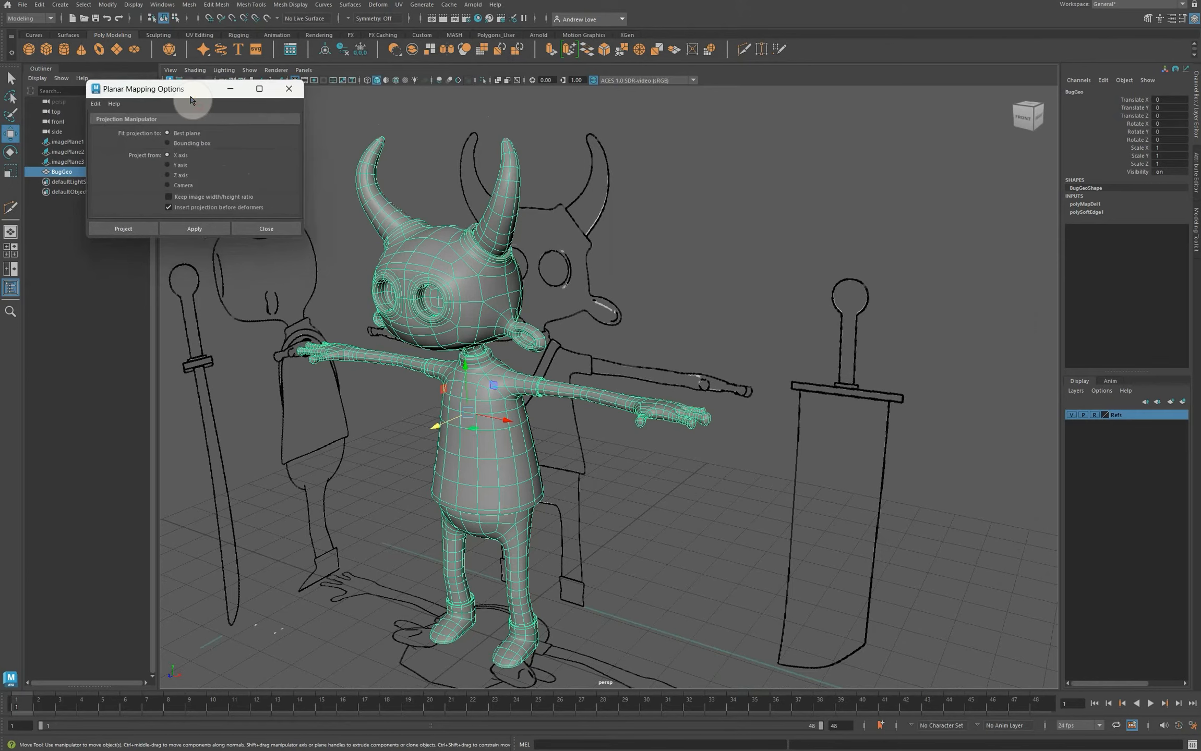
click(189, 229)
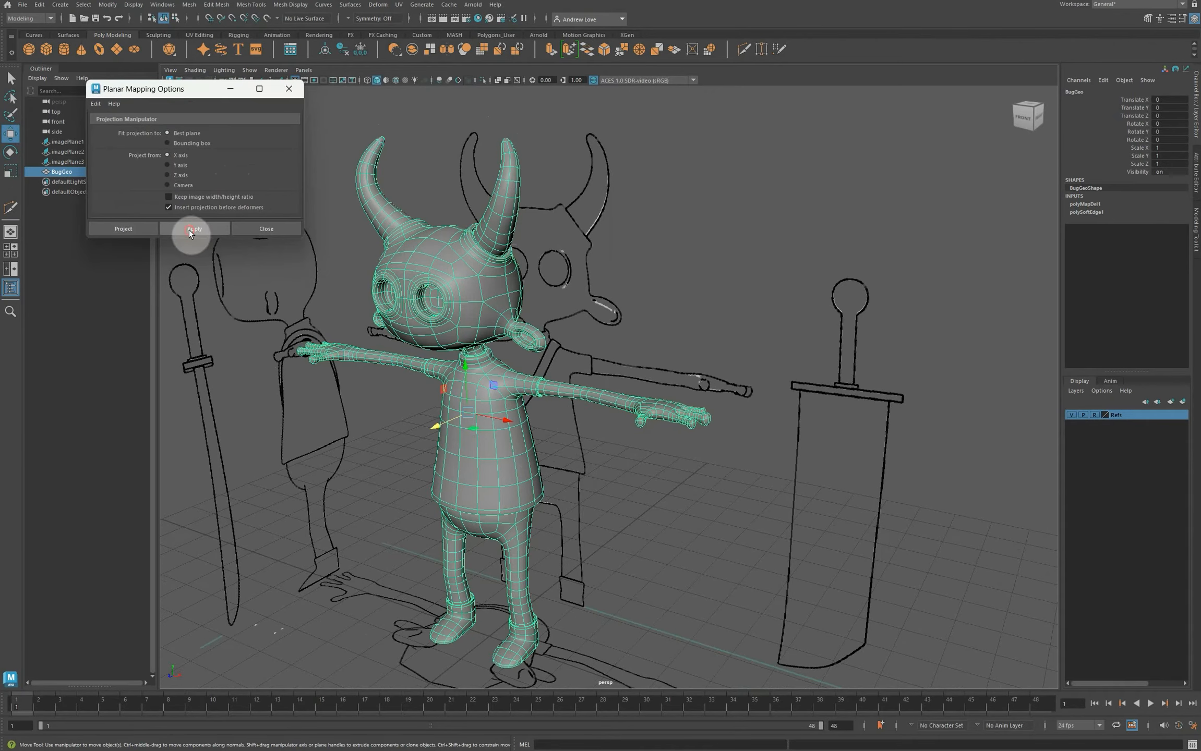
click(401, 6)
click(422, 25)
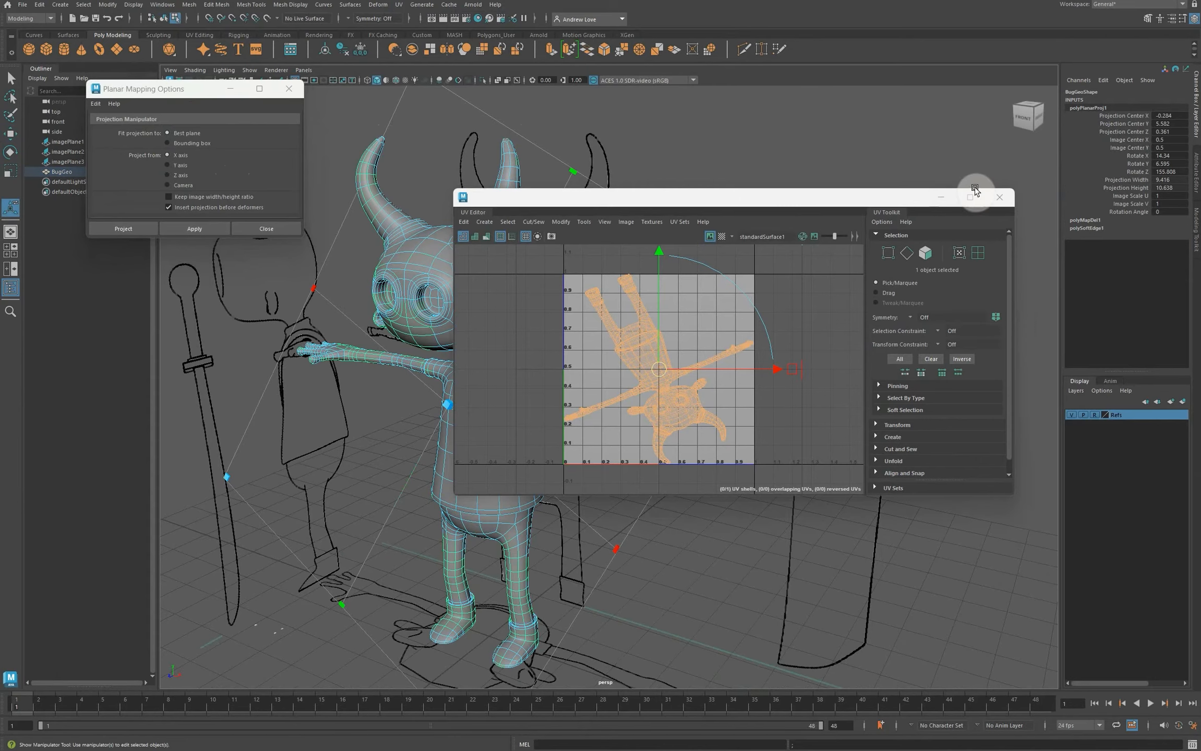
click(1000, 198)
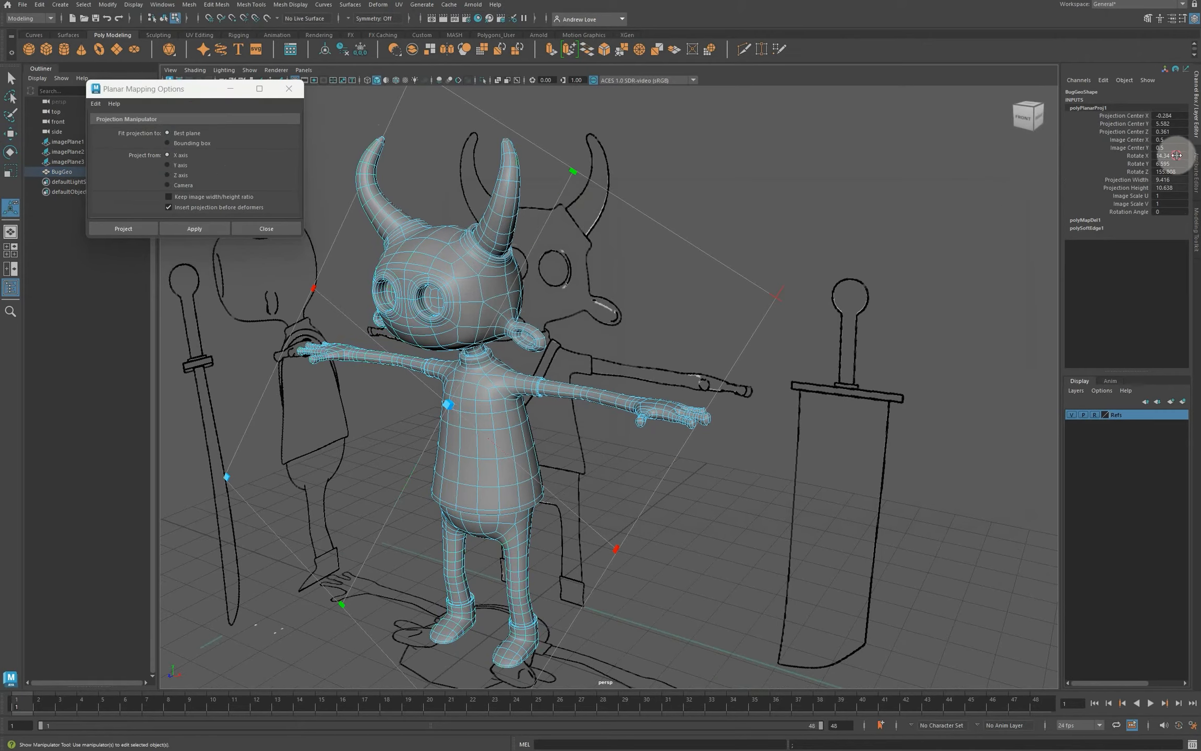
Step: Set the planar projection's Rotate X, Y and Z to 0 and check the new layout in the UV Editor
drag(1177, 155, 1176, 173)
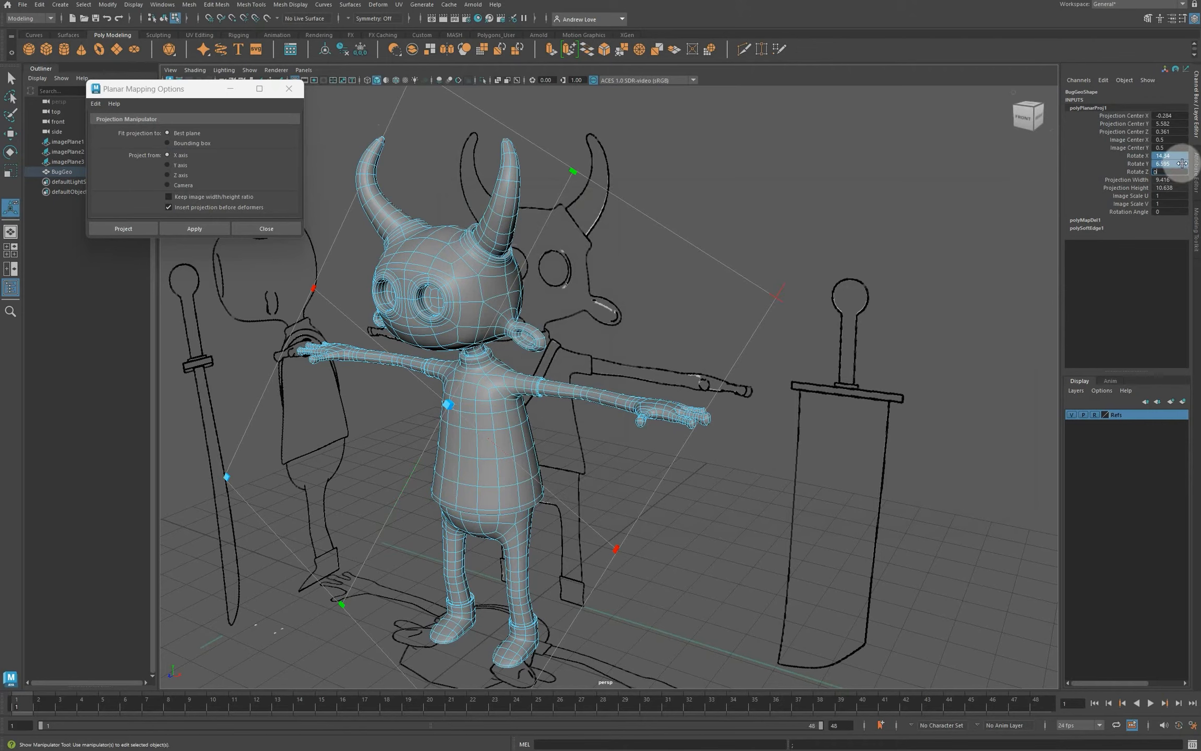
text(0)
key(Return)
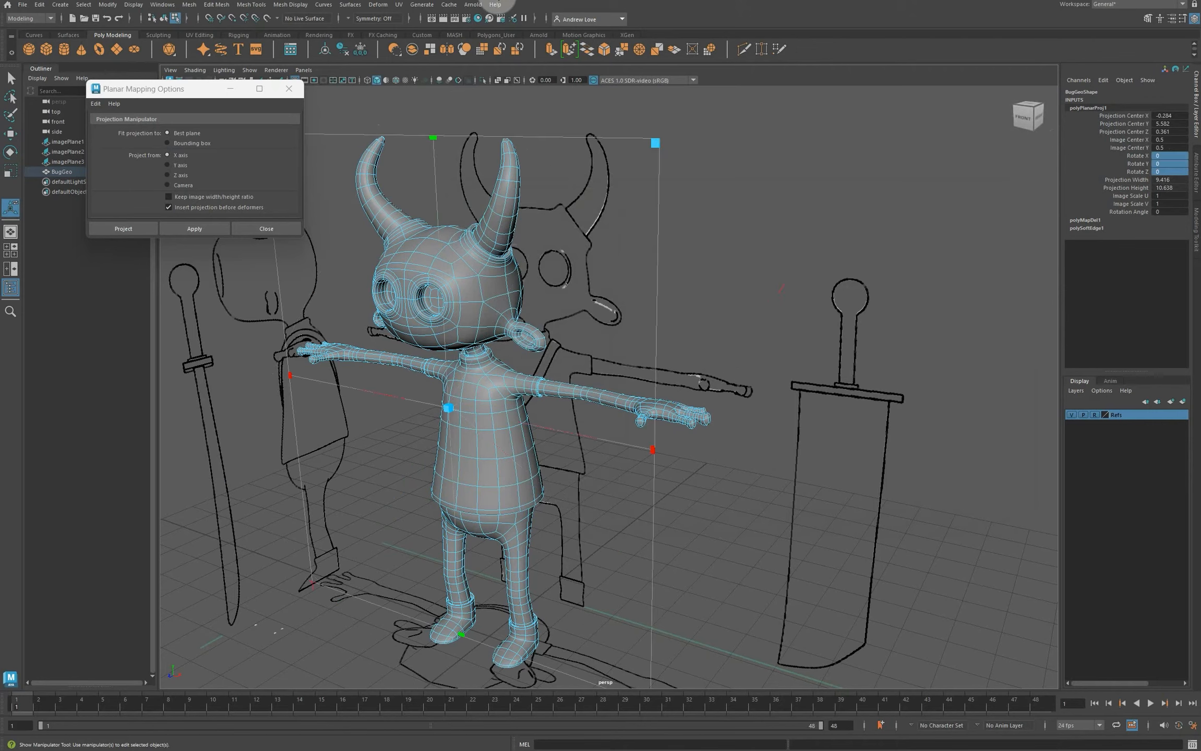
click(389, 5)
click(401, 6)
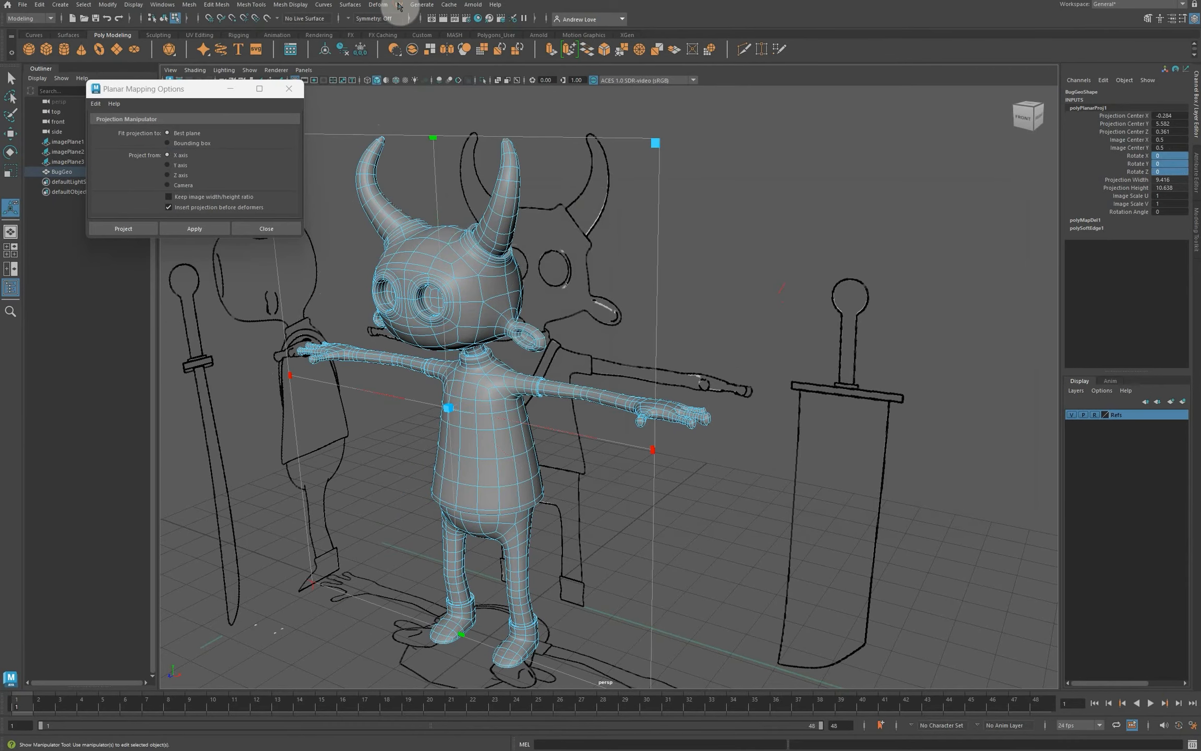
click(401, 6)
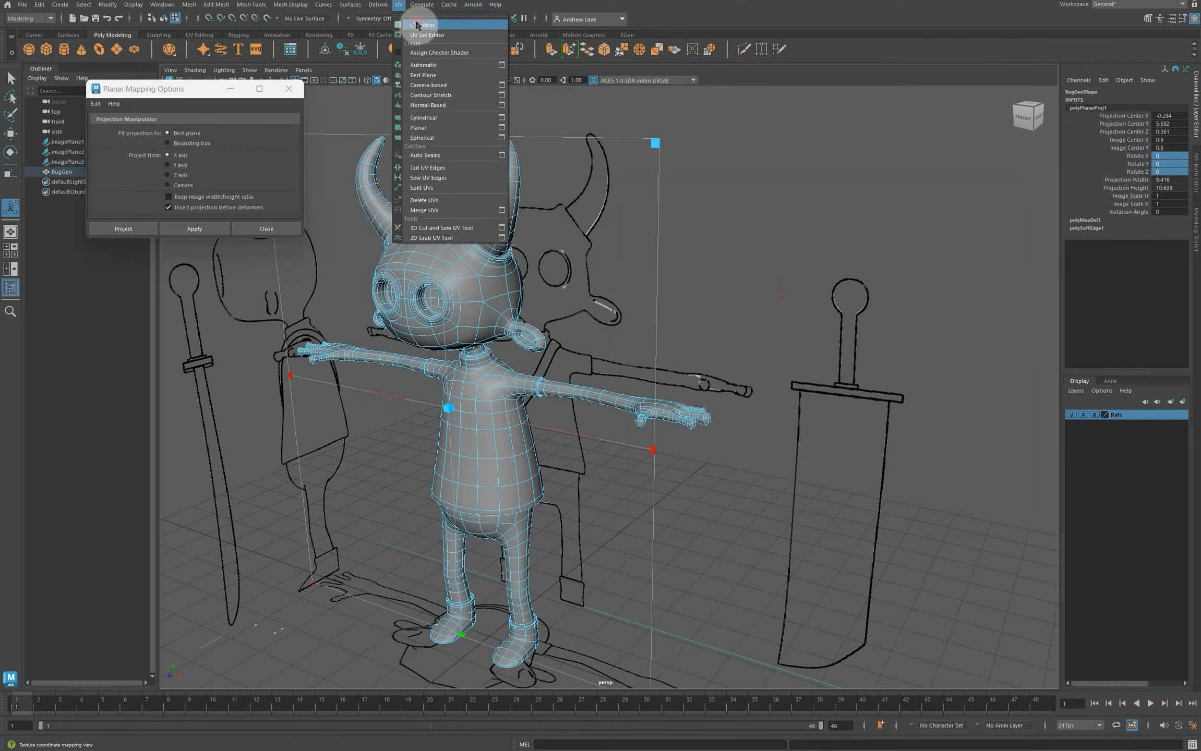
click(418, 27)
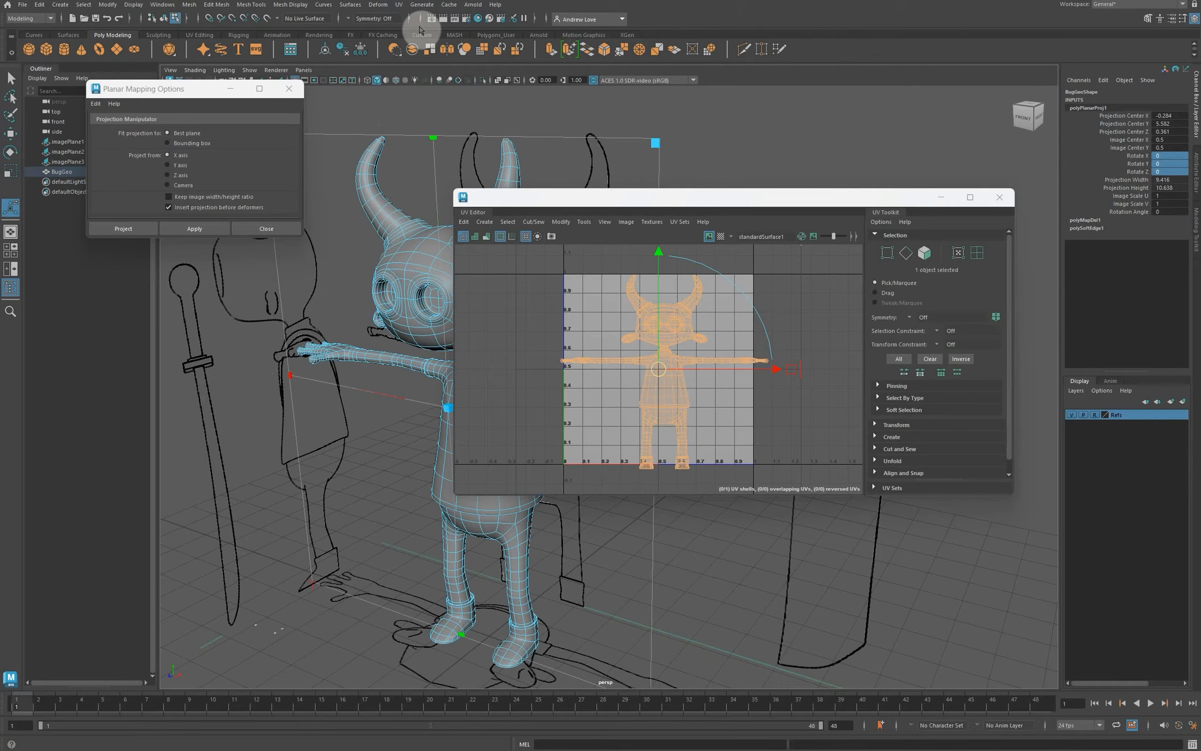
click(1000, 197)
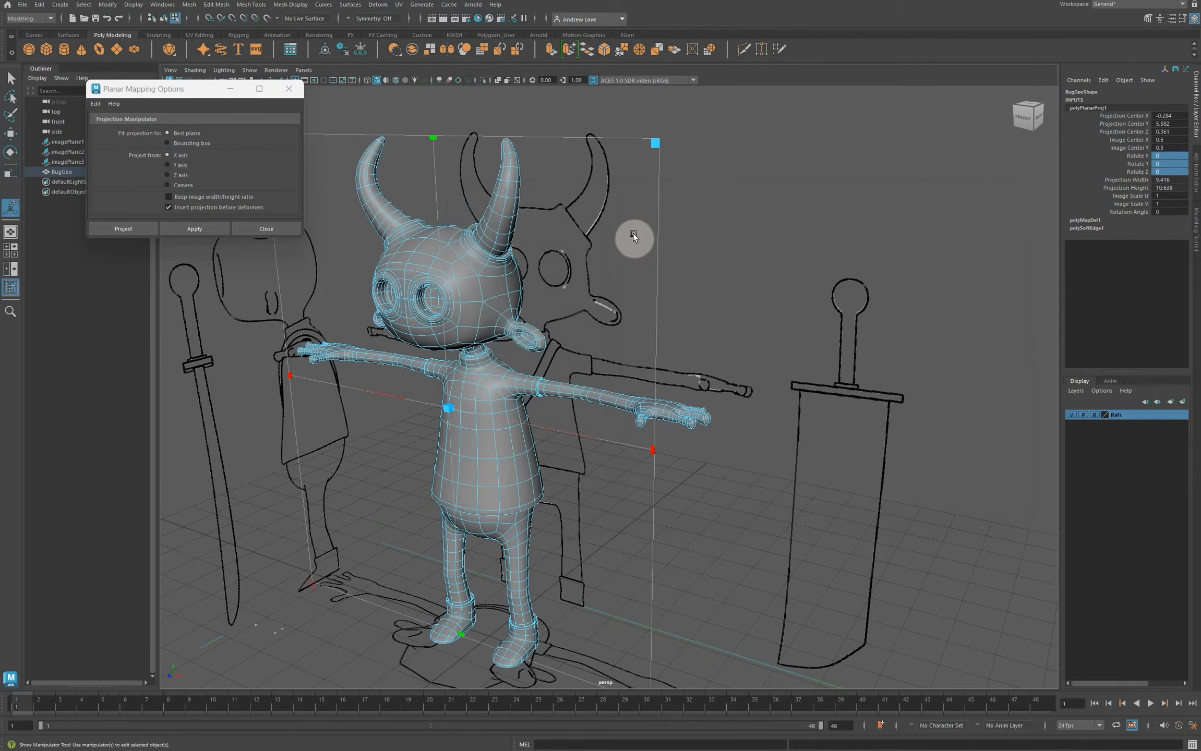
Step: Close the planar mapping options and switch to the UV Editing workspace
click(677, 233)
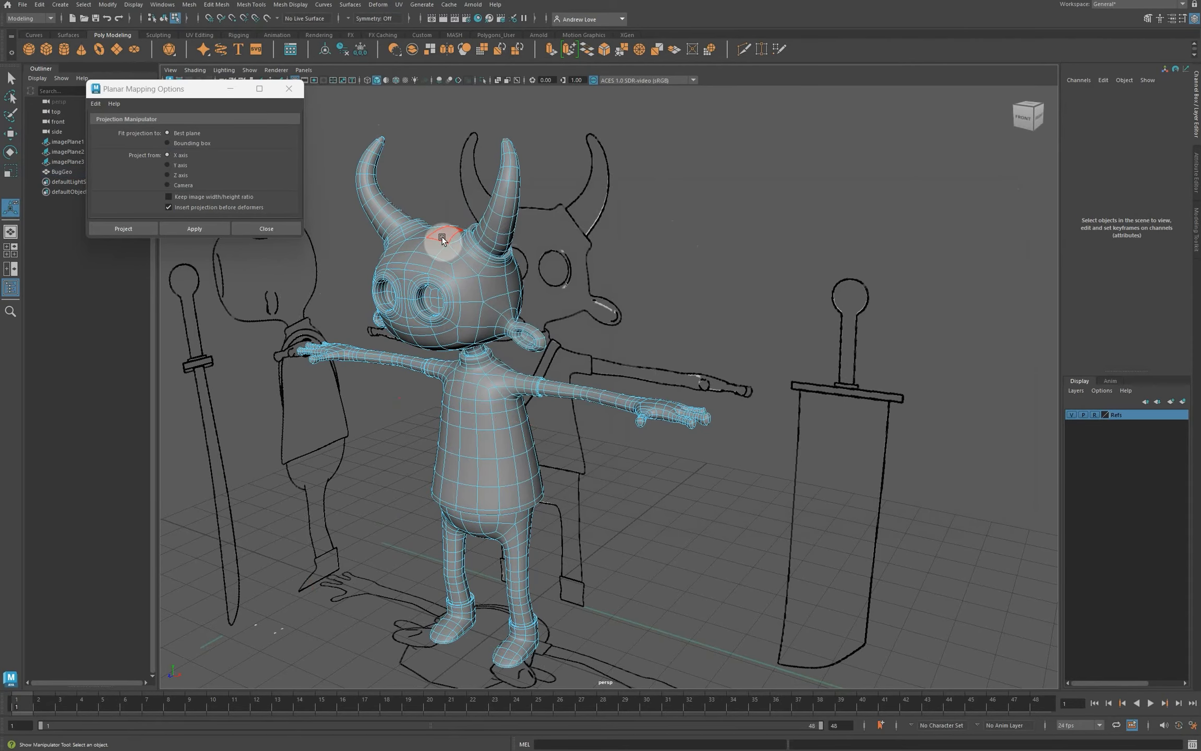
click(1182, 4)
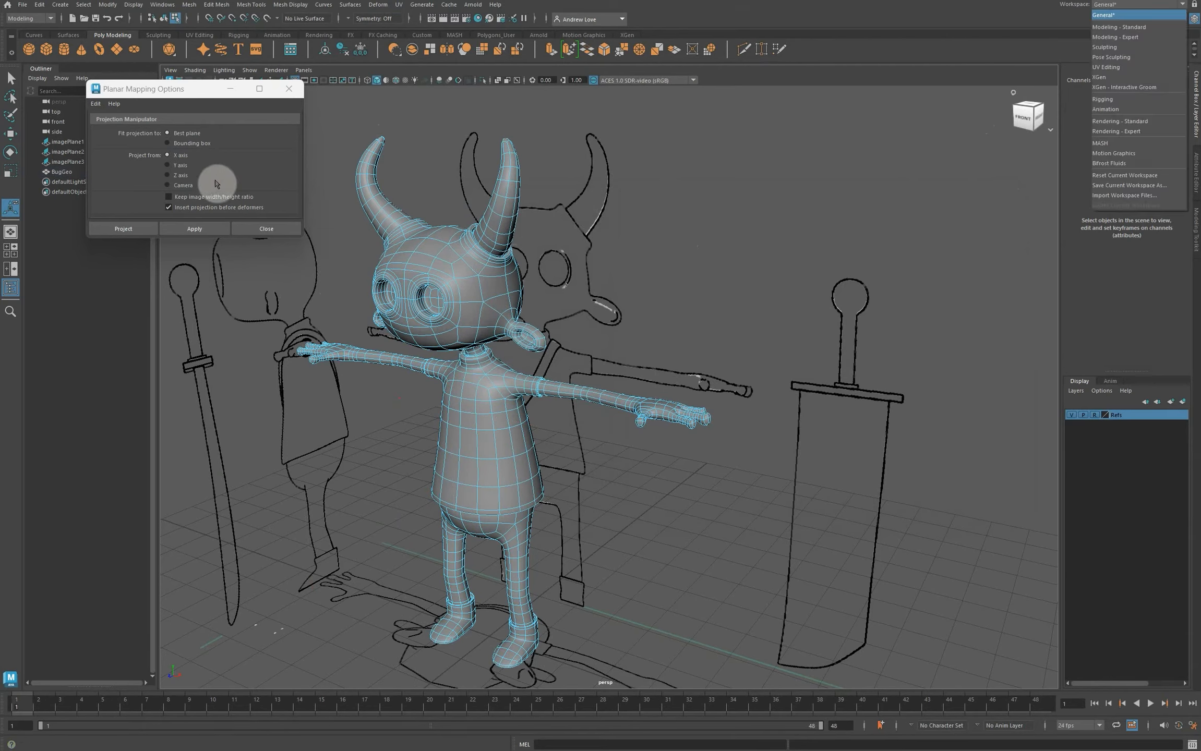
click(293, 89)
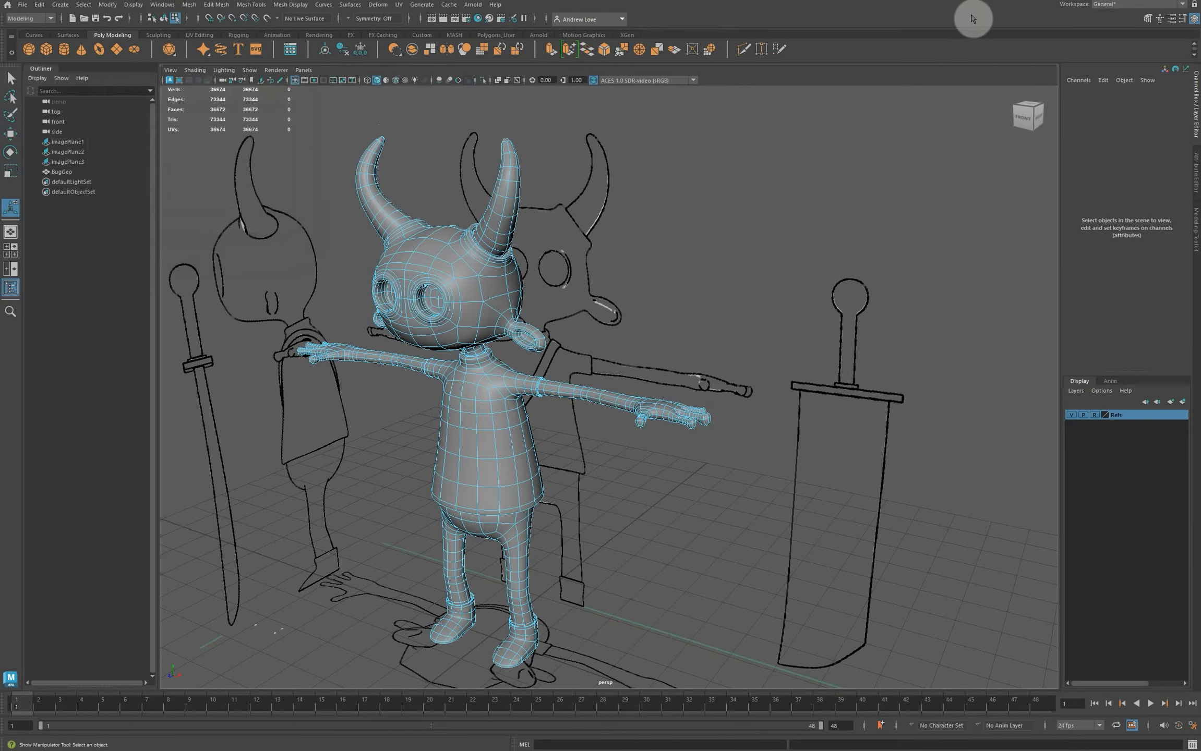
click(1182, 5)
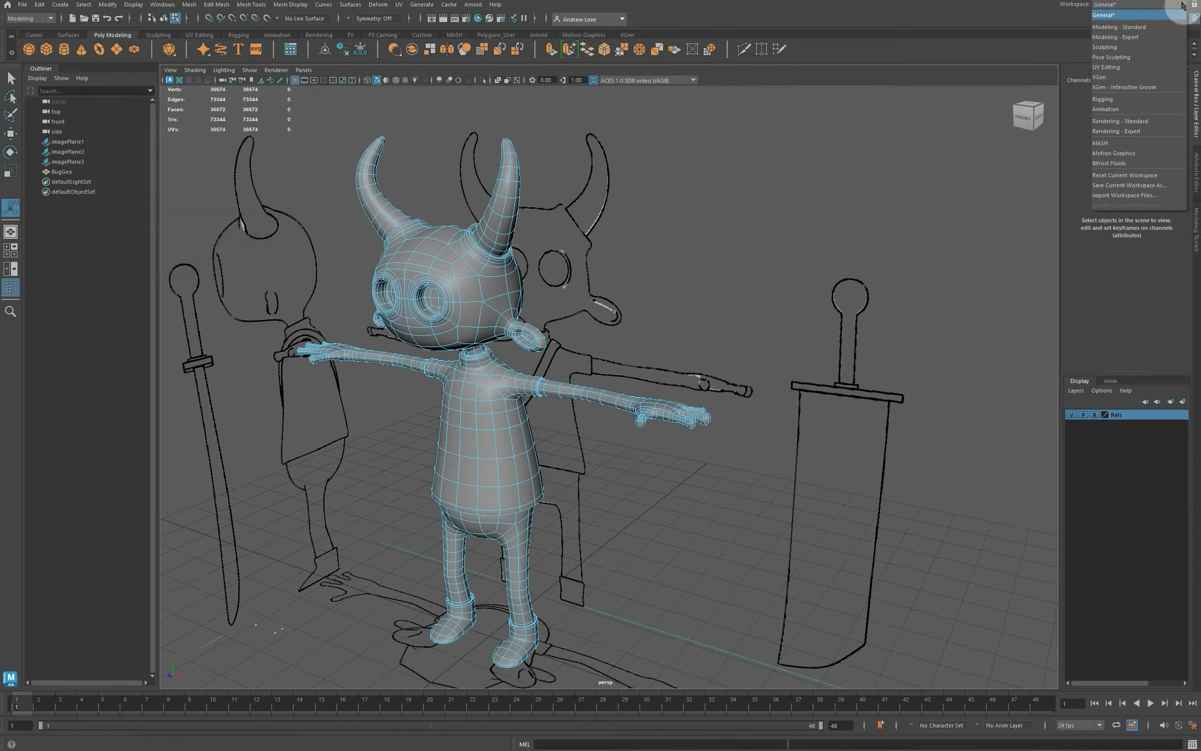
click(1107, 67)
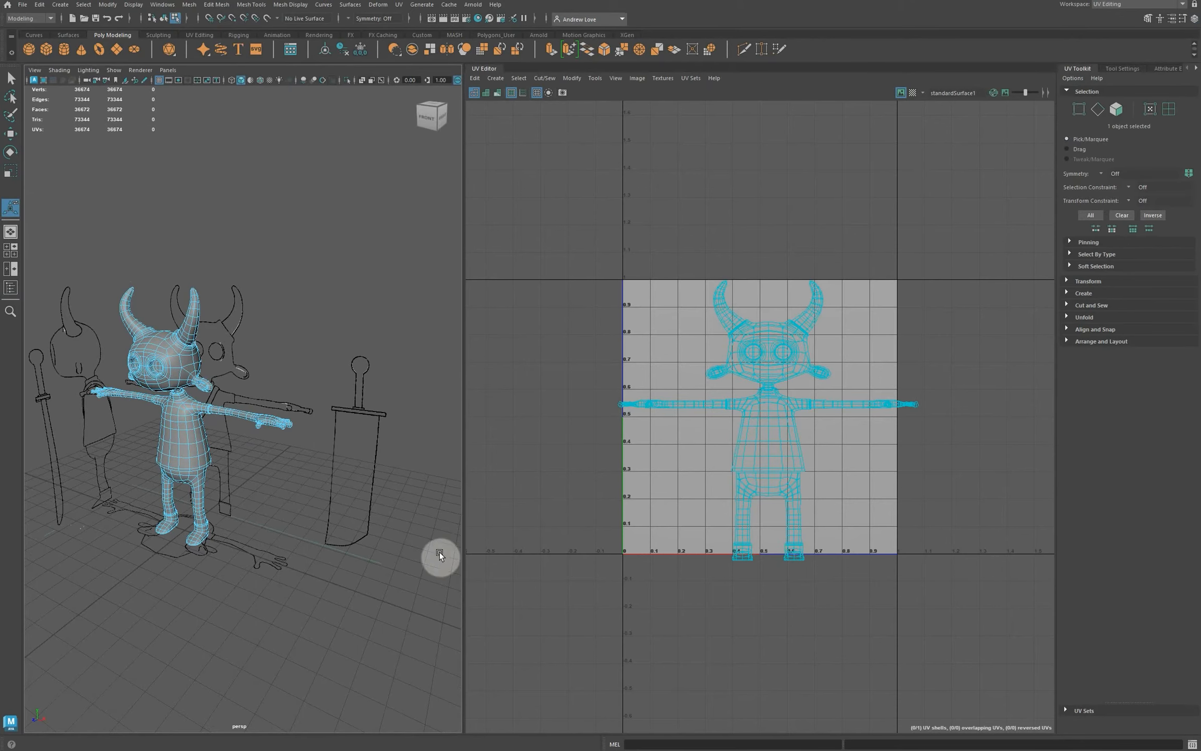
Step: Select a torso face and the character's whole UV shell in the UV Editor to compare face and shell selection
mouse_move(201, 551)
alt+middle_down()
mouse_move(236, 532)
mouse_move(209, 557)
alt+middle_up()
scroll(237, 531, up, 5)
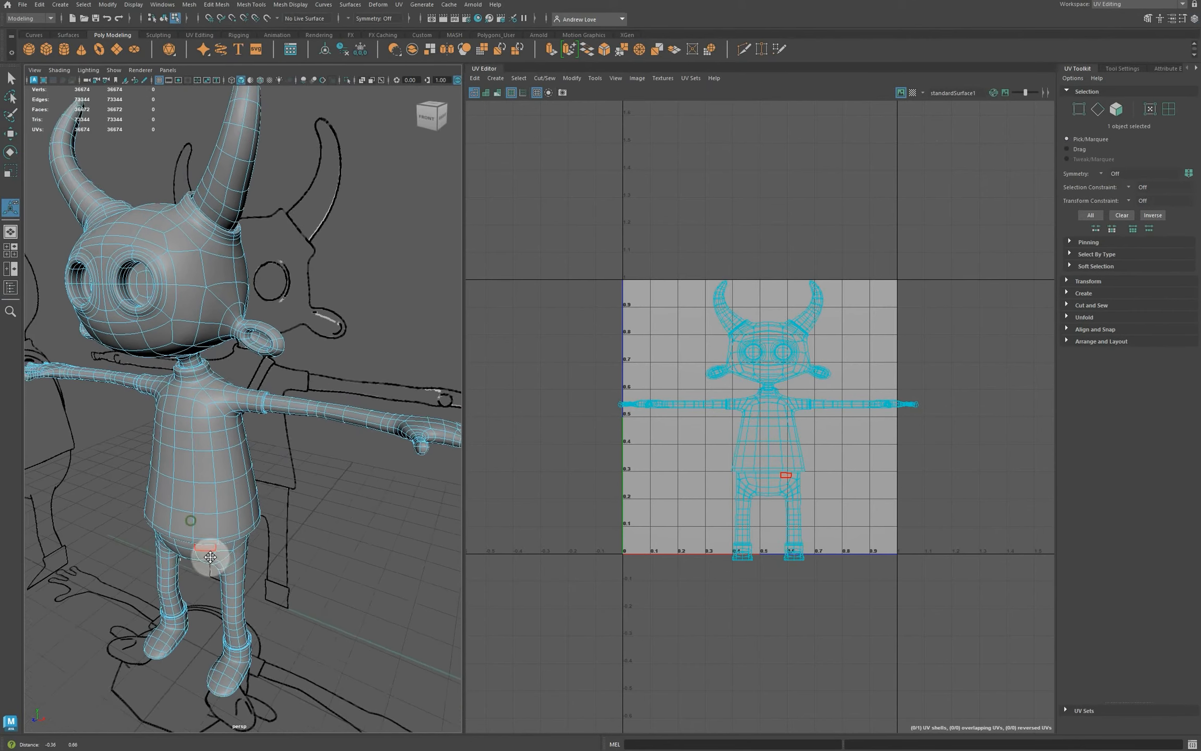
scroll(210, 557, down, 3)
mouse_move(150, 555)
alt+mouse_down()
mouse_move(249, 544)
mouse_move(126, 550)
mouse_move(166, 550)
alt+mouse_up()
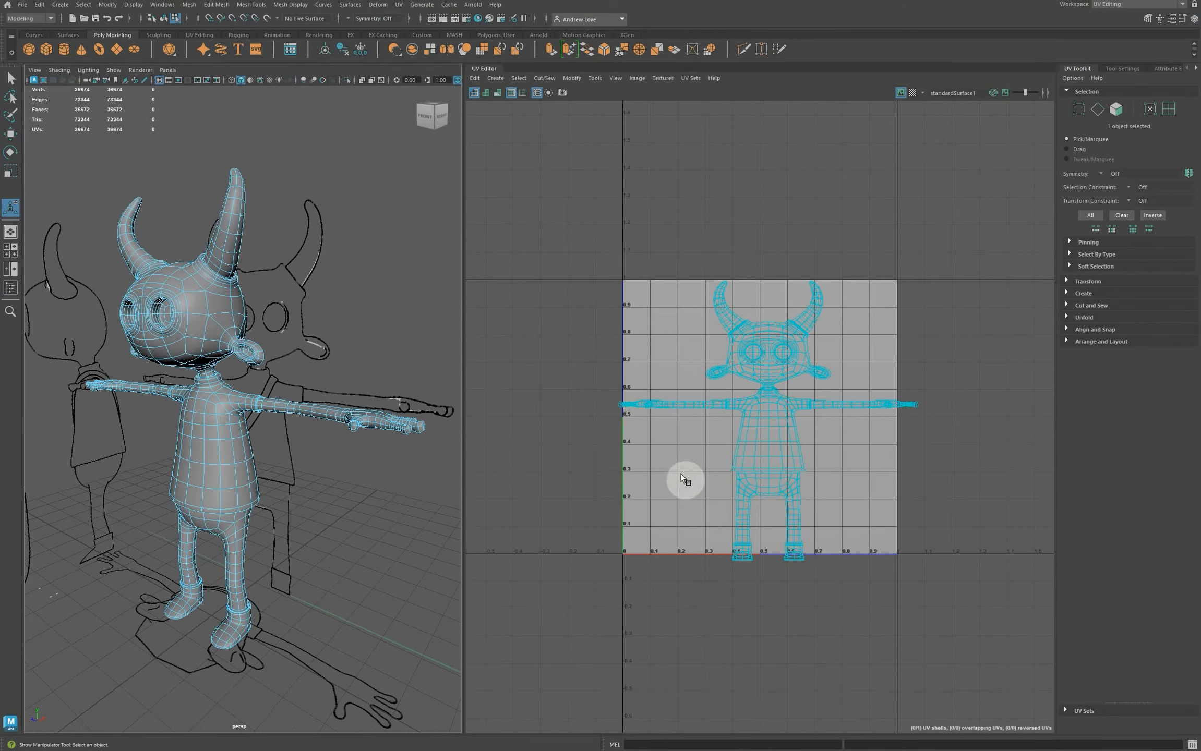
scroll(685, 480, up, 5)
click(791, 421)
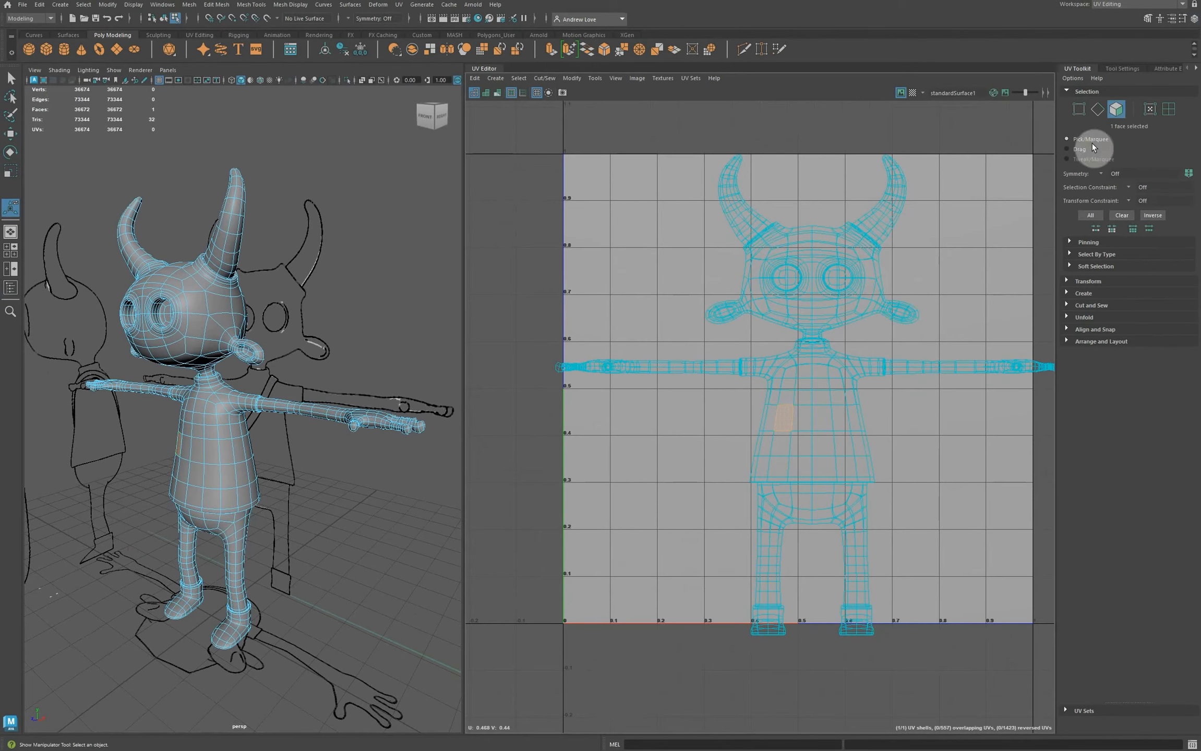
click(1169, 109)
click(826, 368)
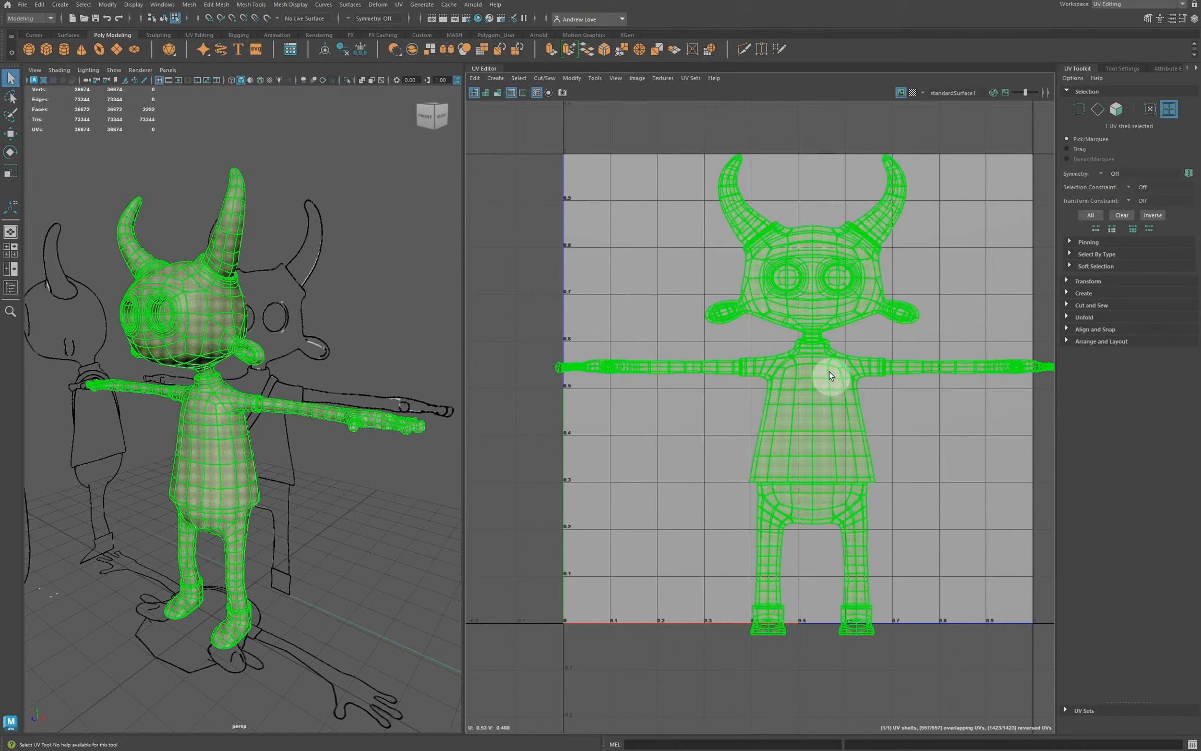
Step: Select a single vertex on the head in the UV Editor and return to selecting the character's whole UV shell
click(1081, 112)
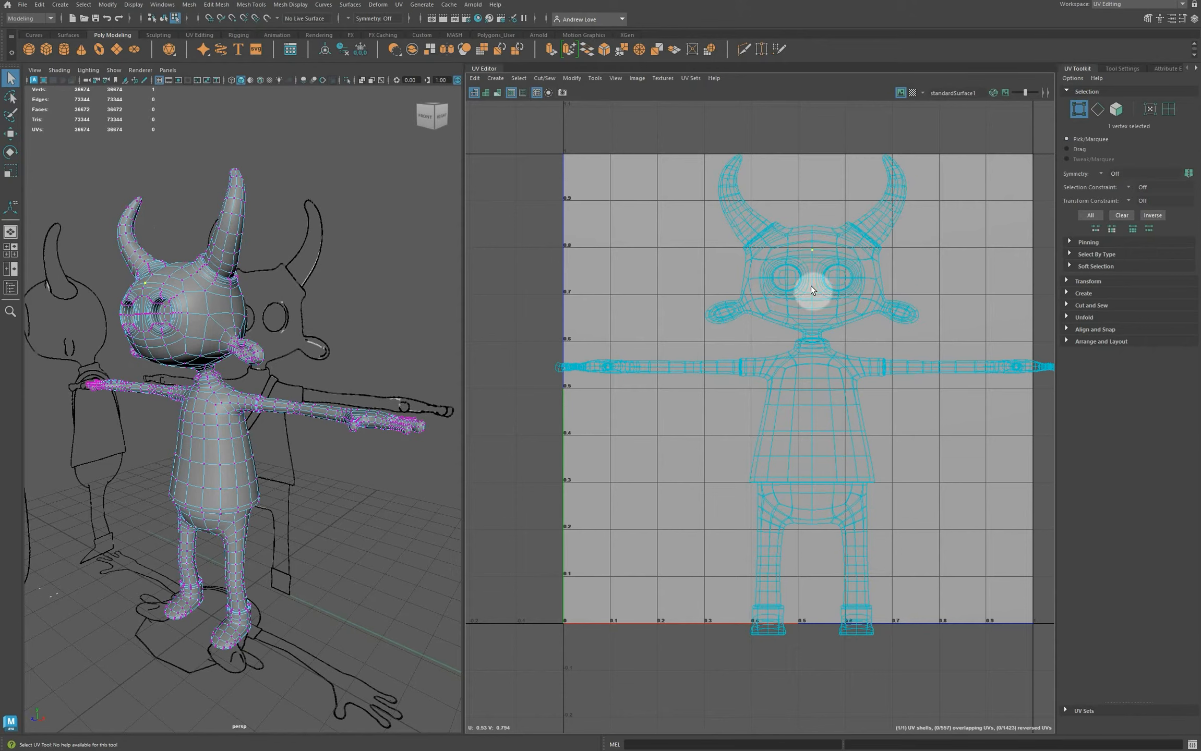
click(1169, 109)
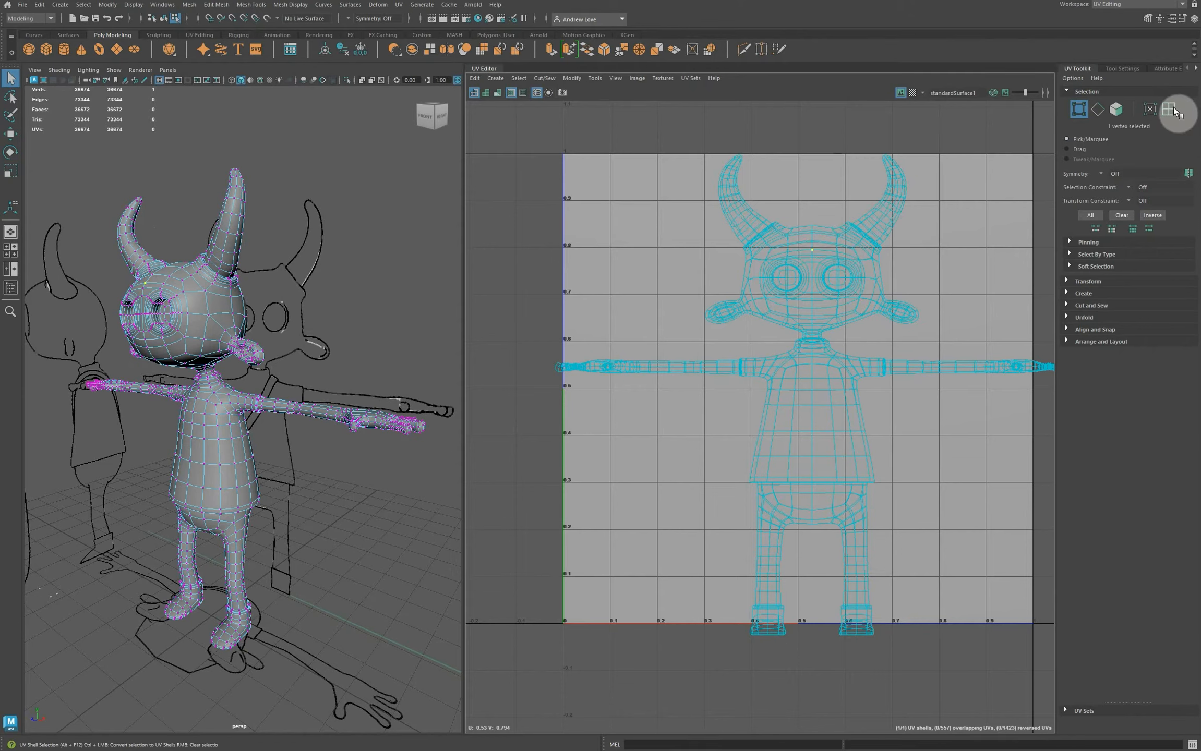
click(733, 372)
click(767, 369)
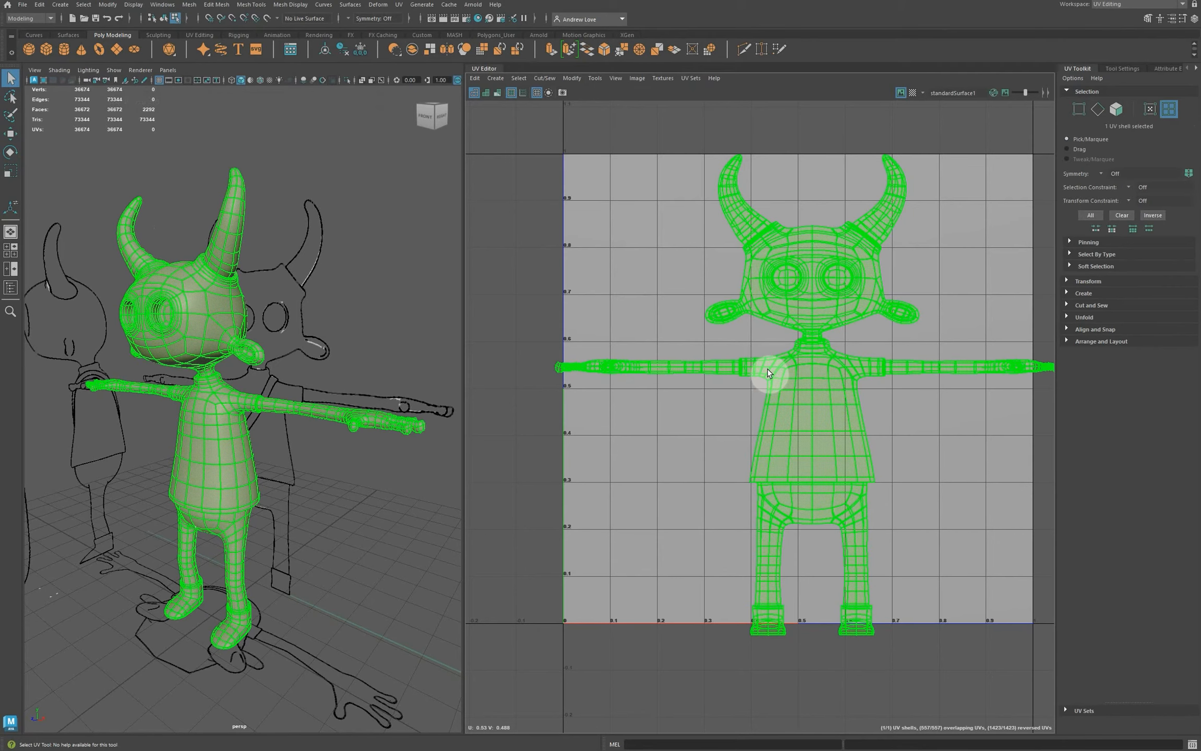
Step: Select the full edge loop around the character's arm just inside the sleeve cuff
scroll(783, 400, up, 3)
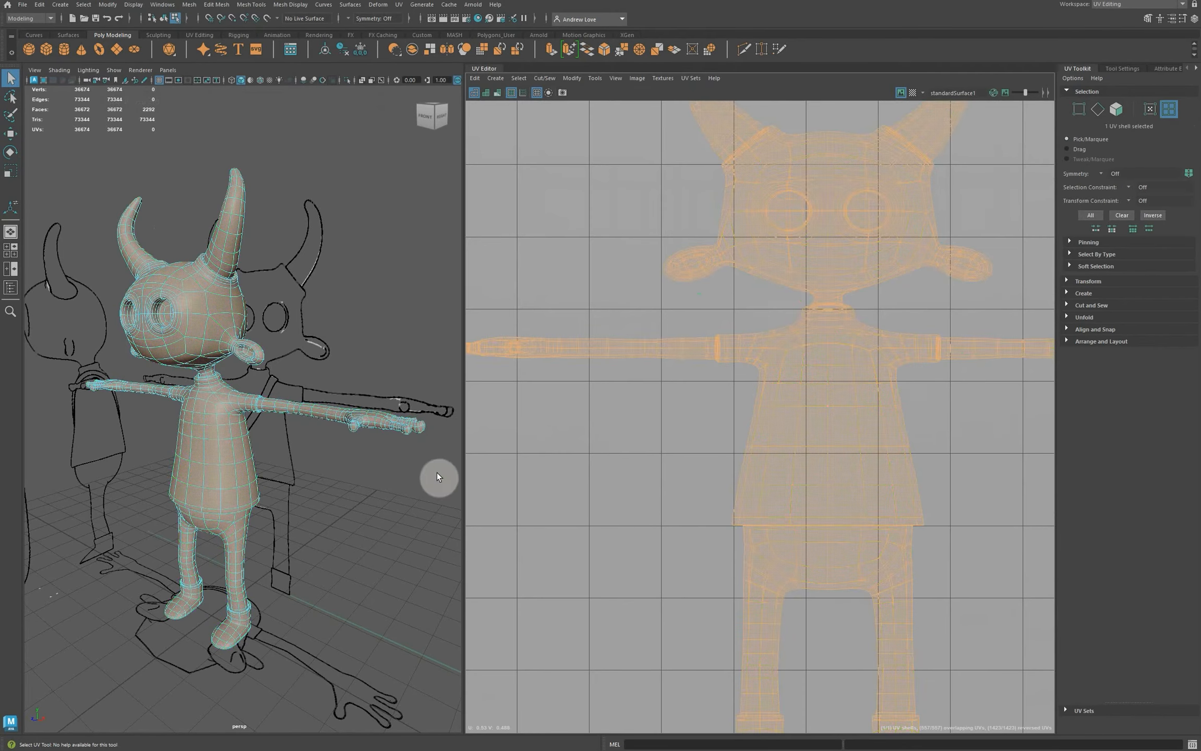
scroll(209, 494, up, 5)
scroll(214, 488, up, 3)
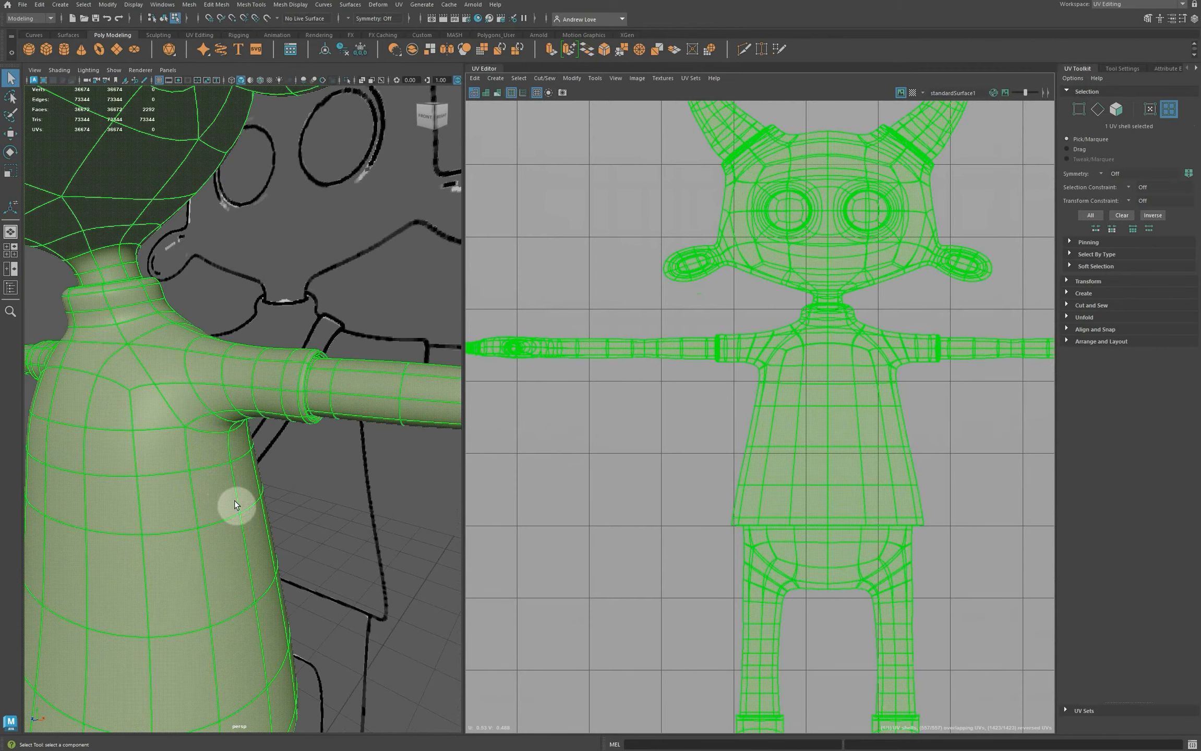
alt+middle_drag(308, 496, 186, 490)
scroll(186, 491, up, 3)
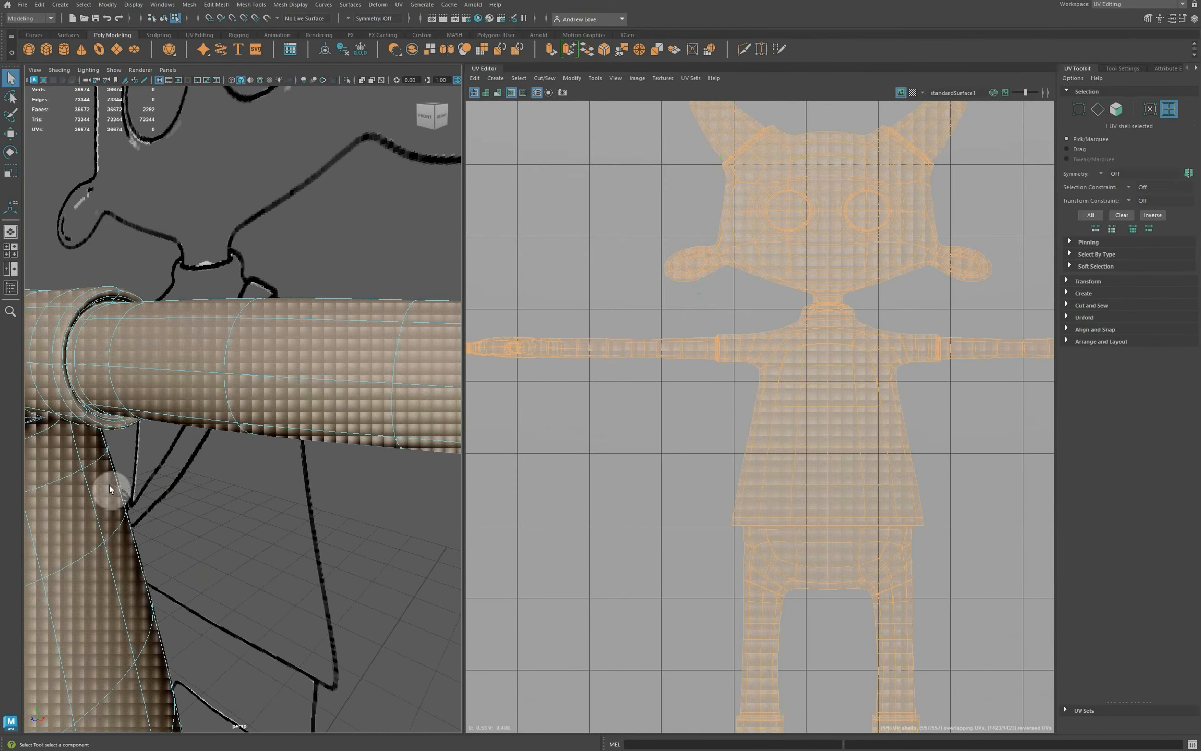
scroll(108, 470, up, 3)
alt+middle_drag(106, 448, 242, 436)
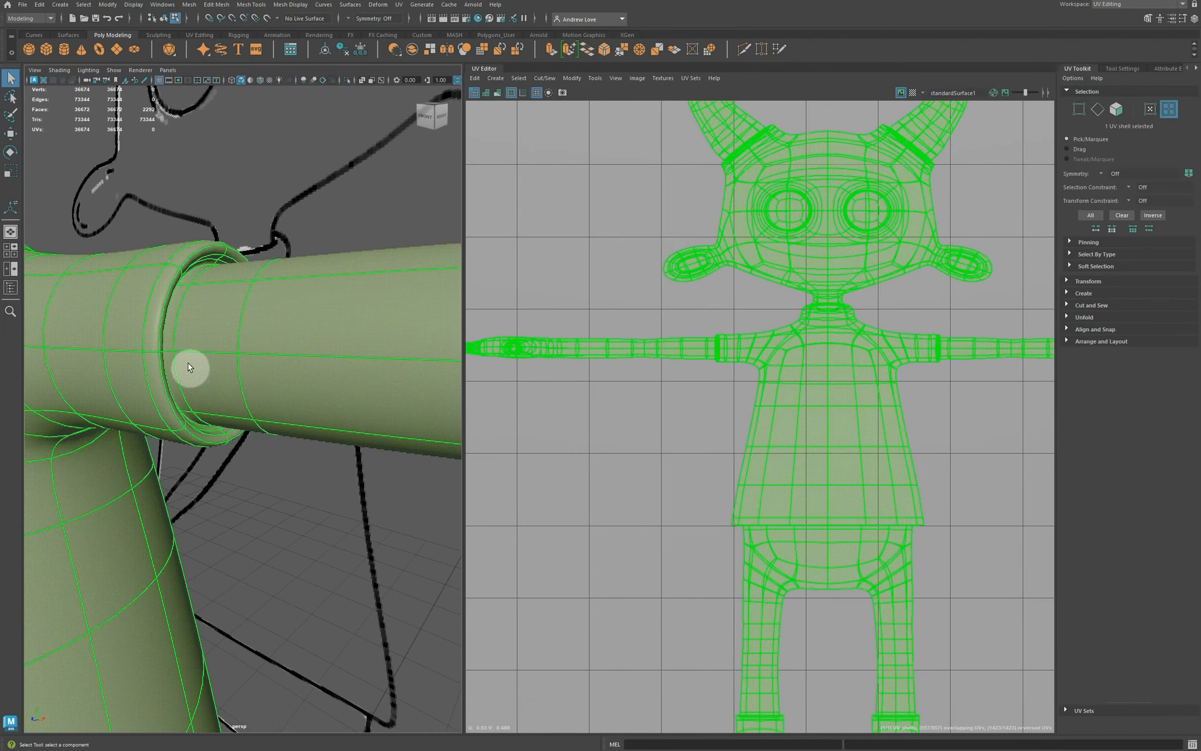
right_click(267, 362)
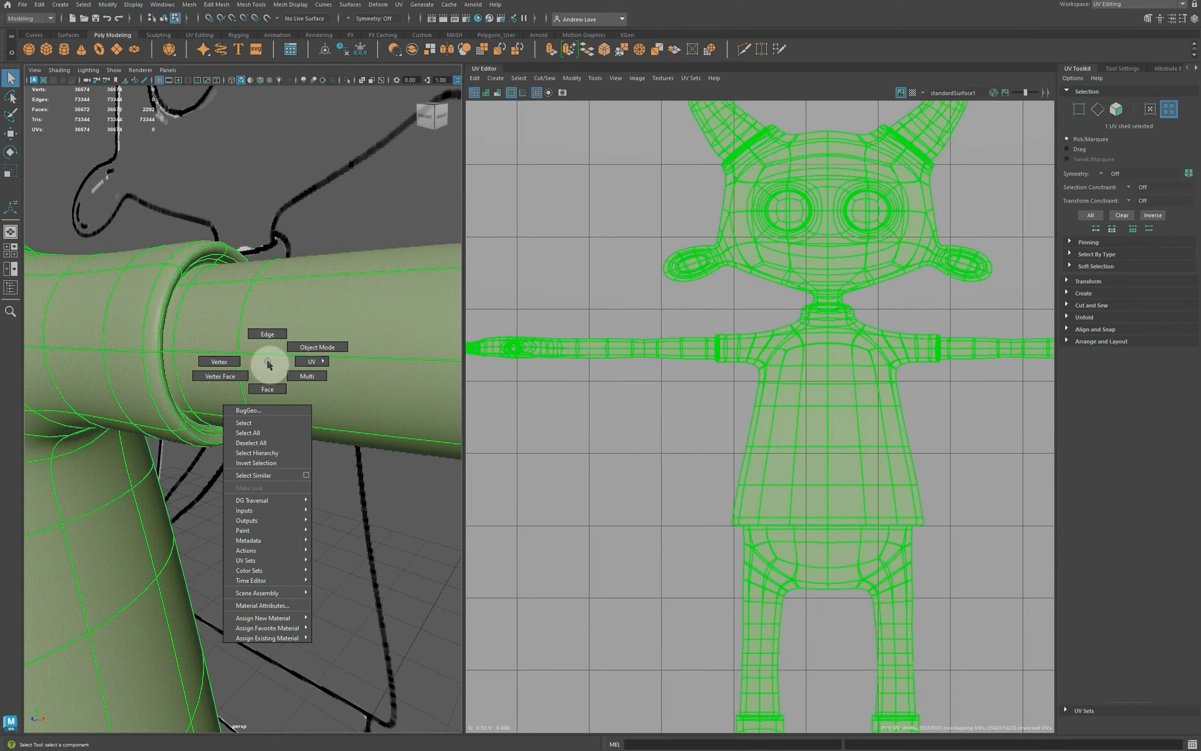
click(267, 334)
double_click(174, 309)
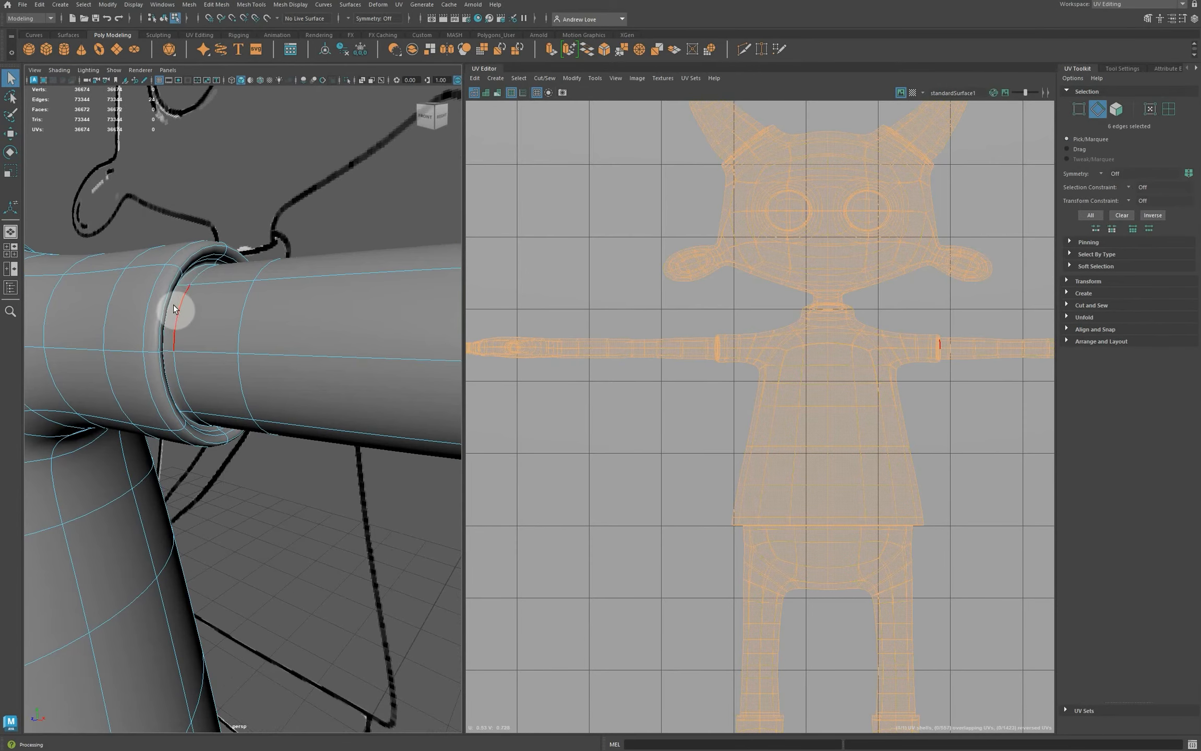
click(191, 274)
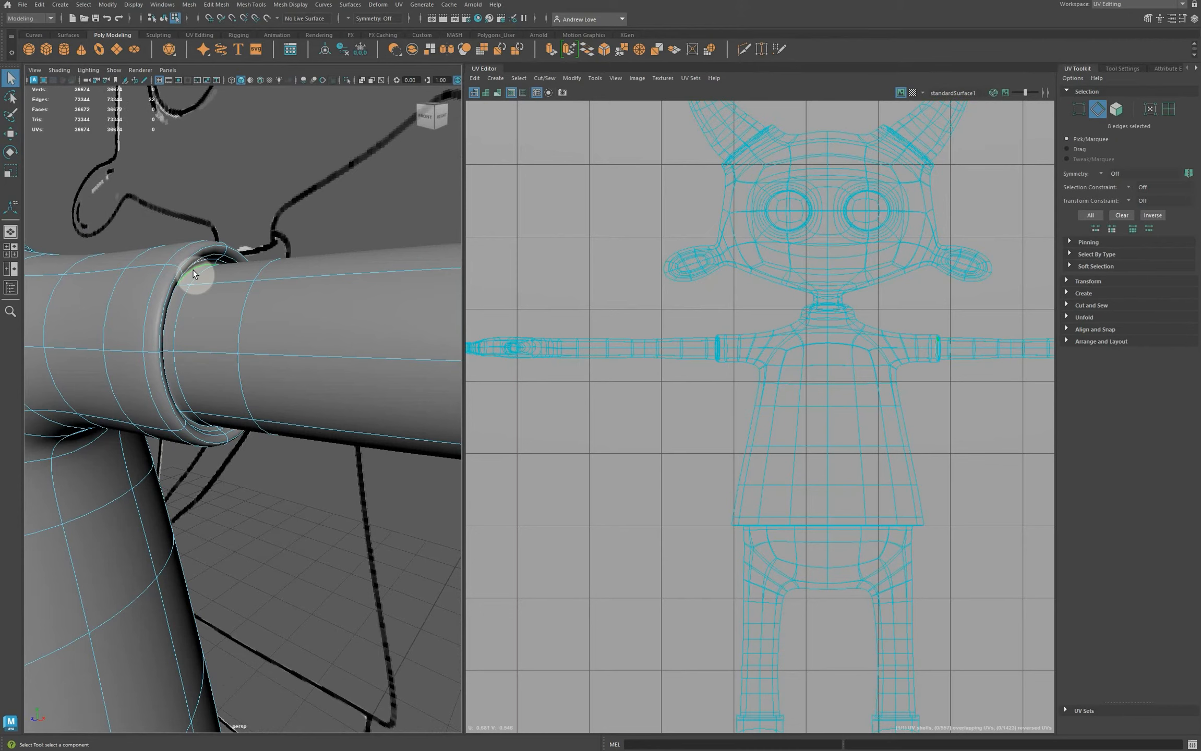
Step: Cut the UVs along the selected edge loop inside the sleeve cuff
click(1067, 305)
click(1088, 332)
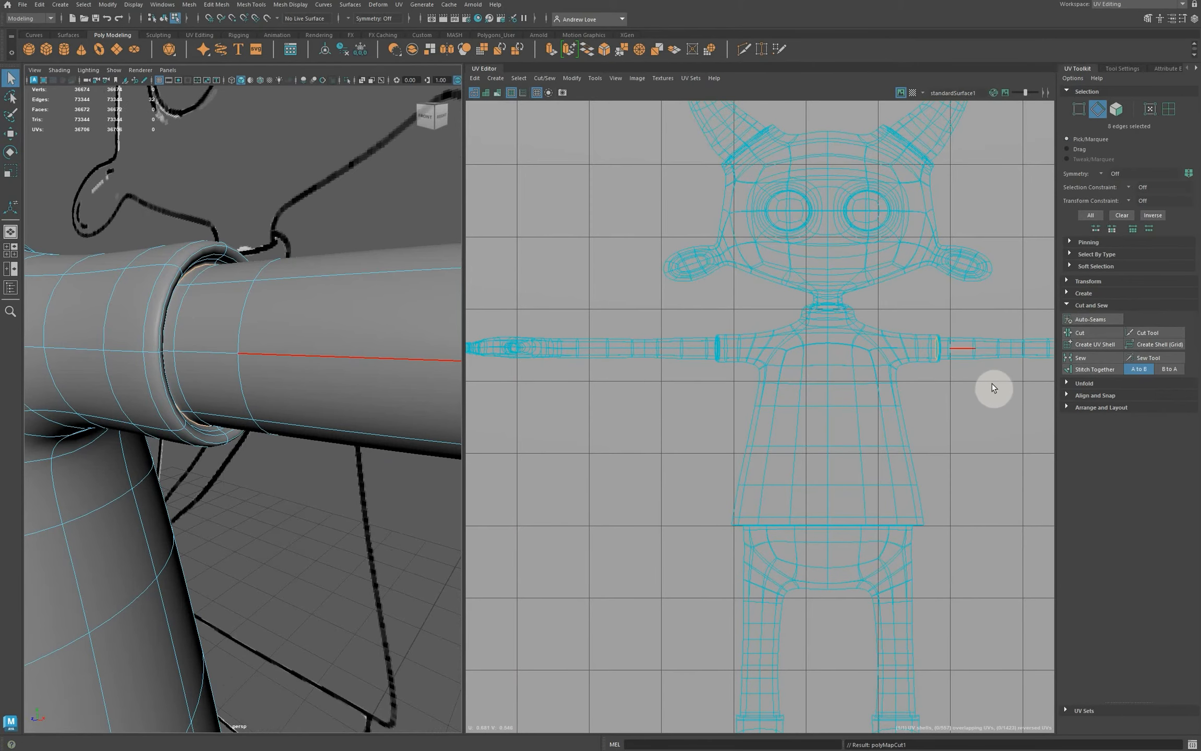
scroll(977, 388, down, 3)
alt+middle_drag(954, 403, 756, 411)
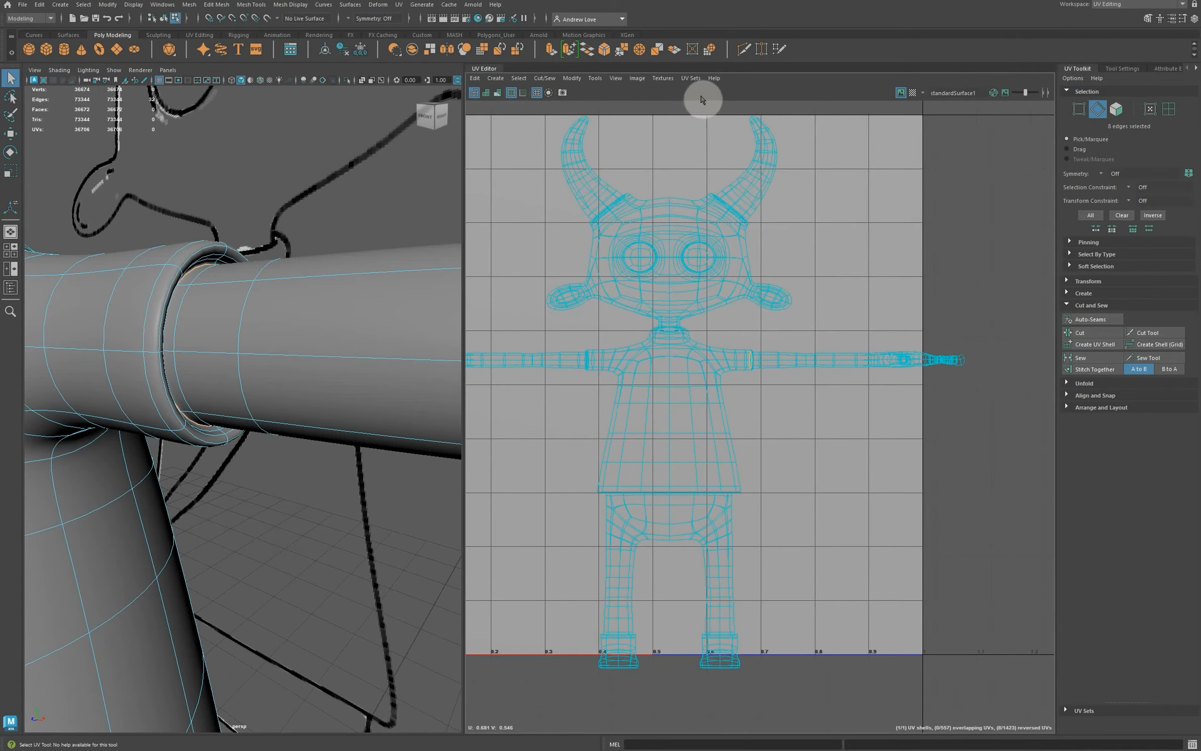
Step: Turn off the texture image display behind the UV shells while keeping the UV Editor grid shown
click(536, 93)
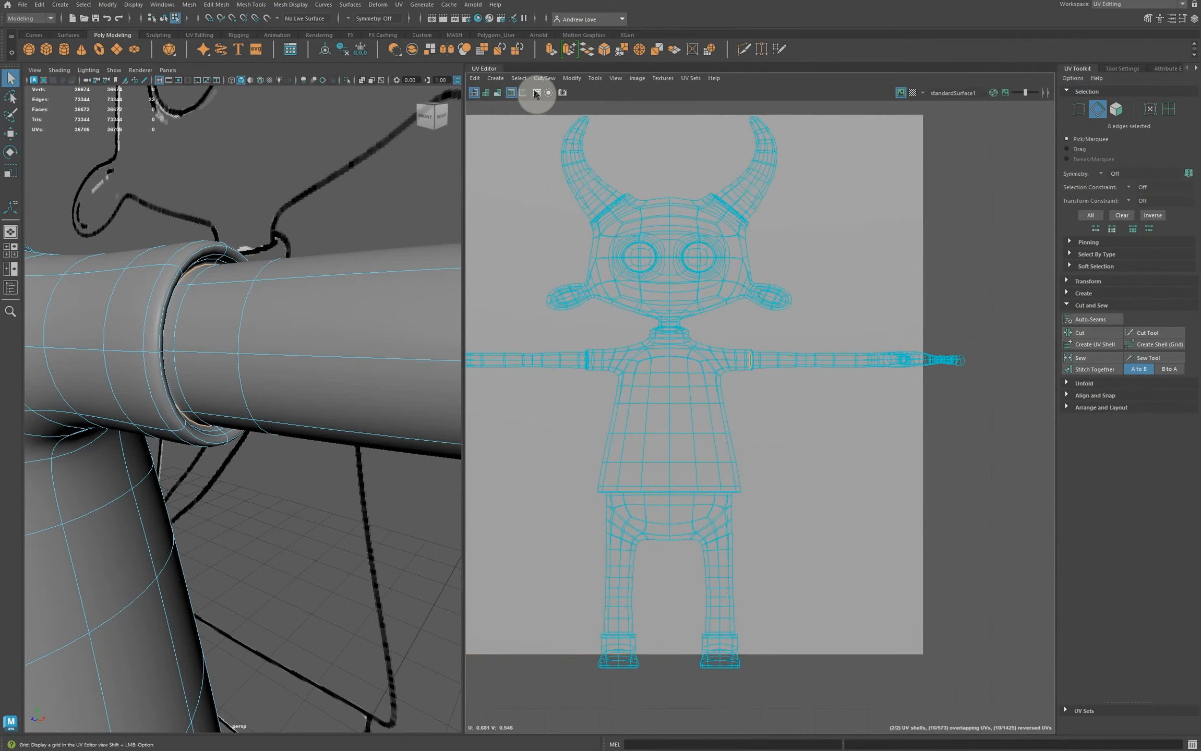
click(537, 93)
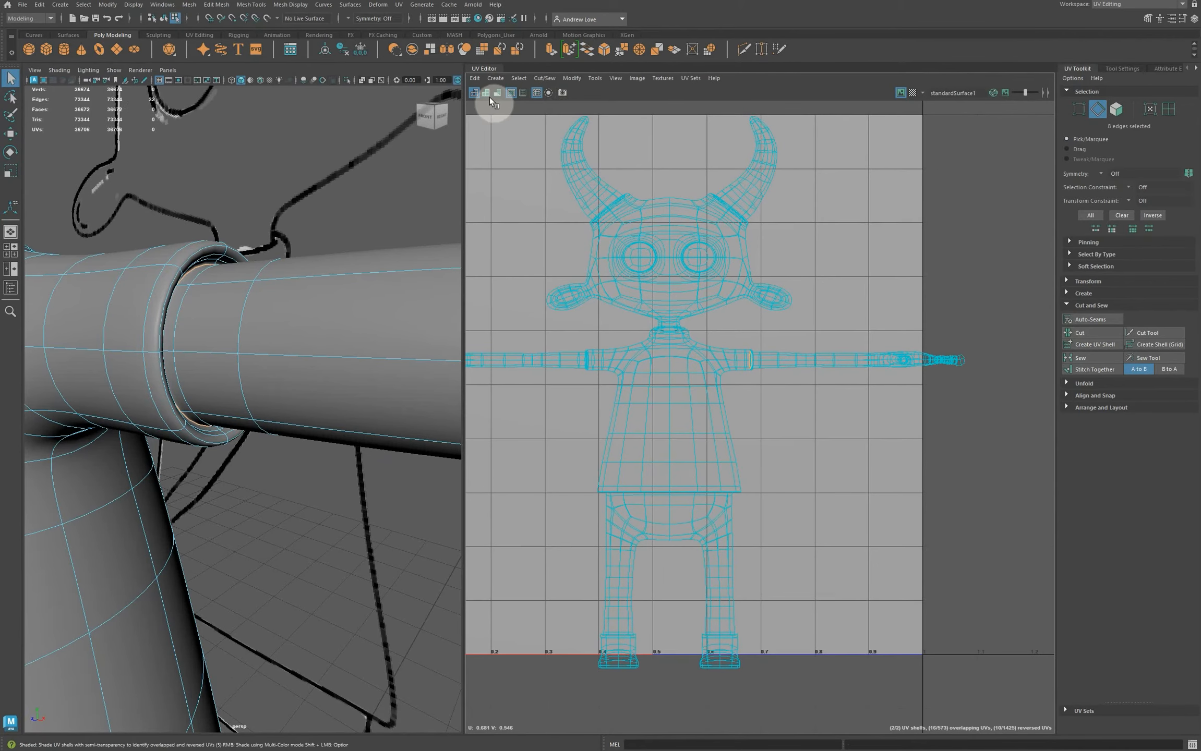
click(902, 93)
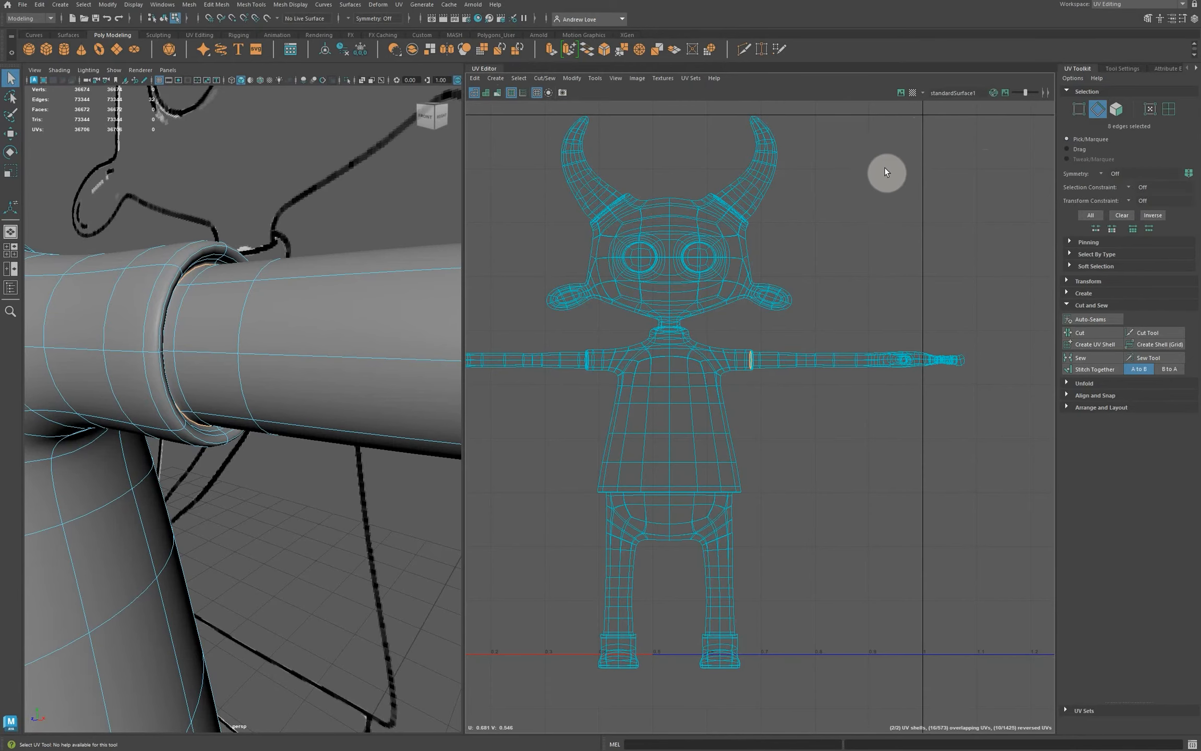
Step: Select the detached arm's UV shell and move it away from the sleeve into the empty space beside the body
click(1169, 109)
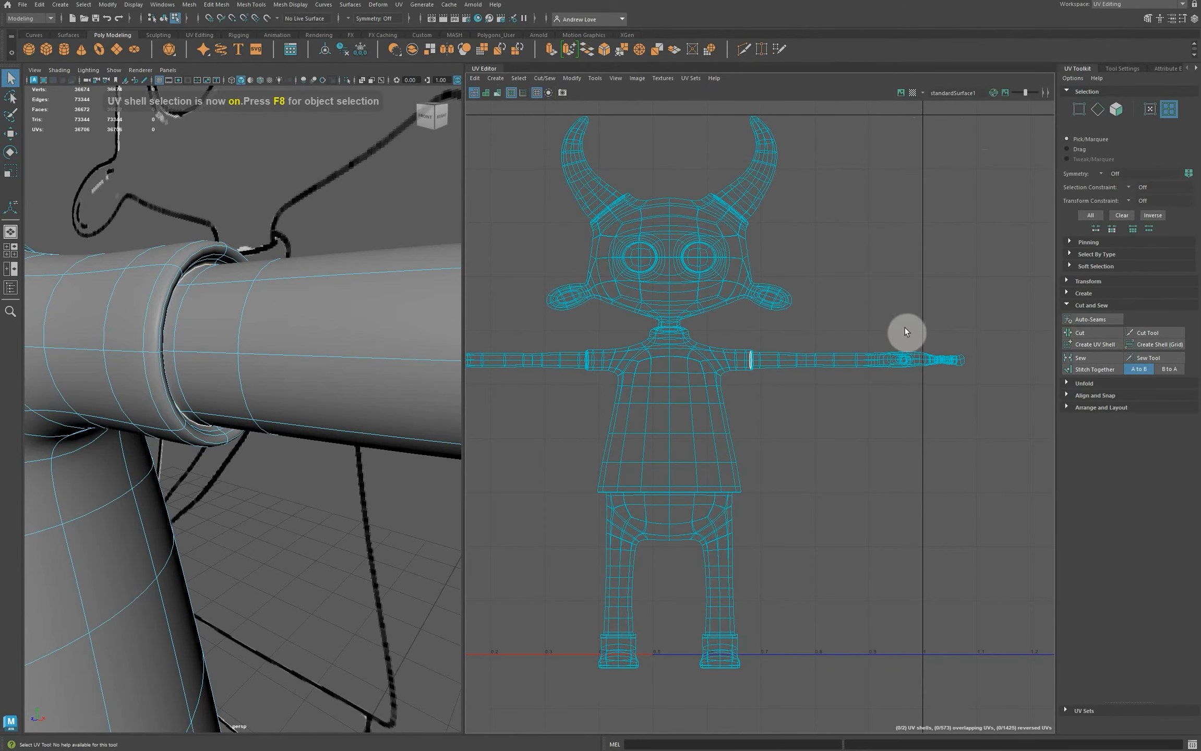
click(813, 365)
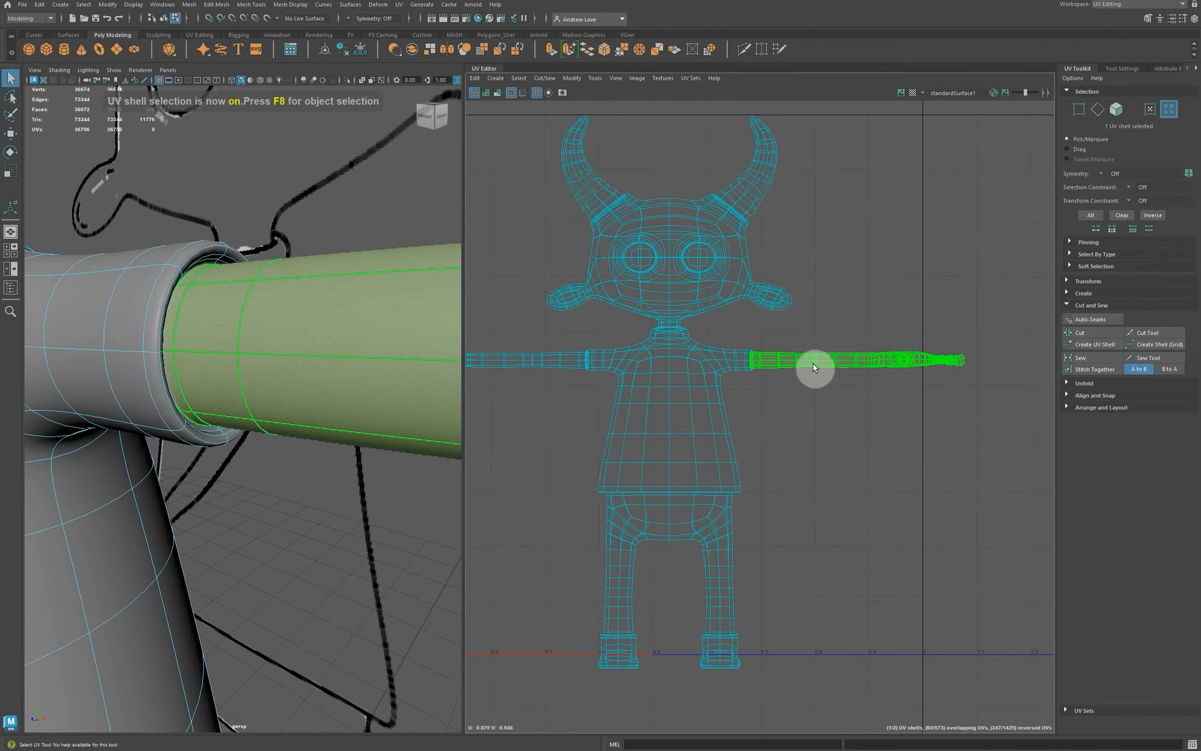
key(w)
drag(842, 362, 908, 330)
Step: Frame the detached arm in the 3D view and switch to edge selection
scroll(354, 343, down, 4)
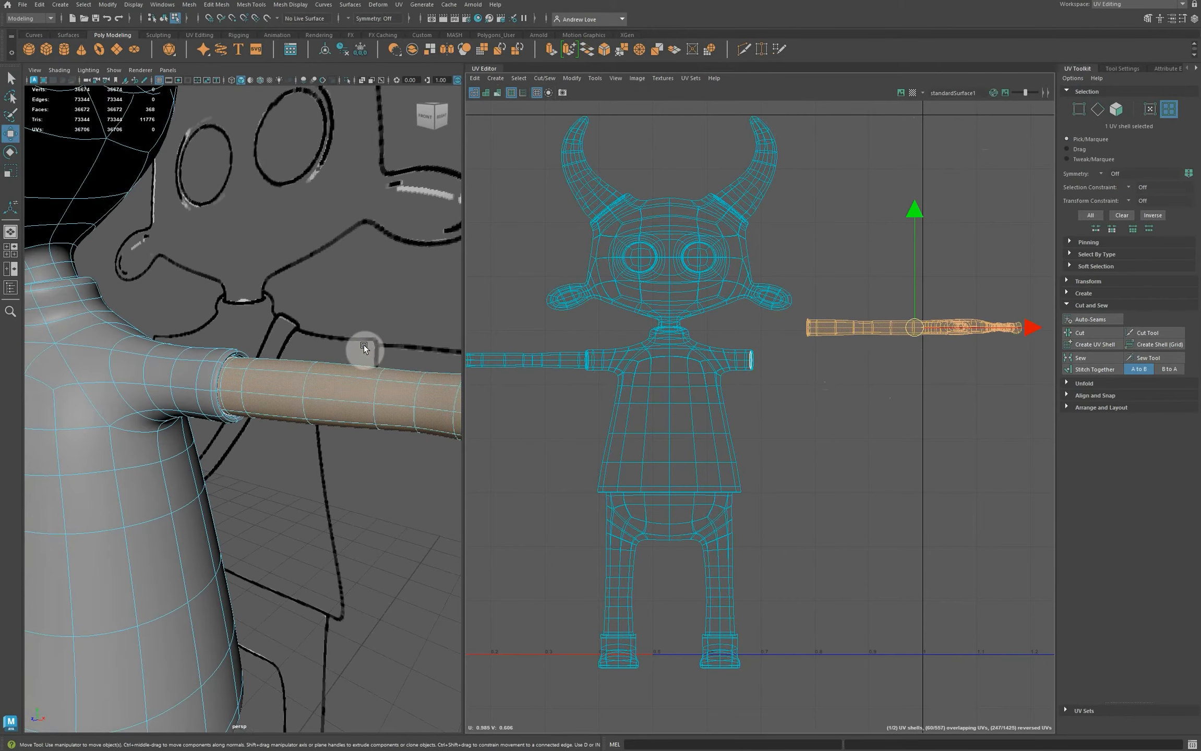
alt+drag(454, 343, 240, 426)
key(f)
scroll(259, 418, down, 3)
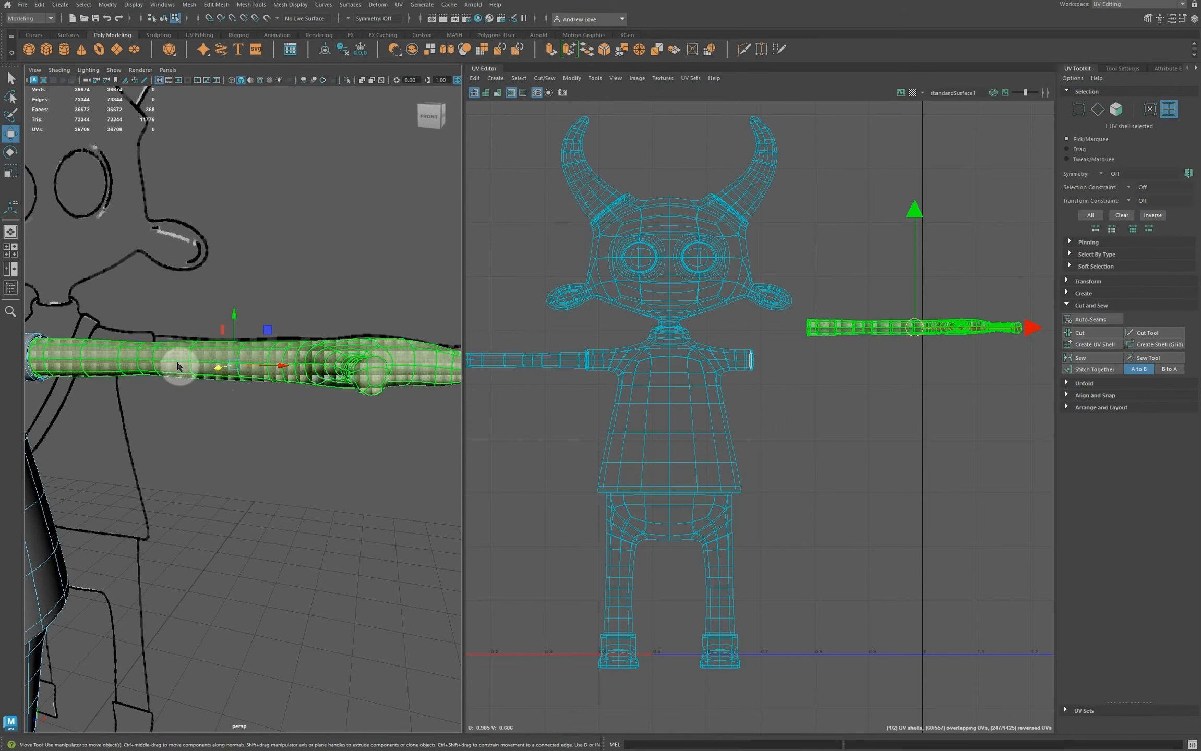
right_drag(178, 362, 189, 339)
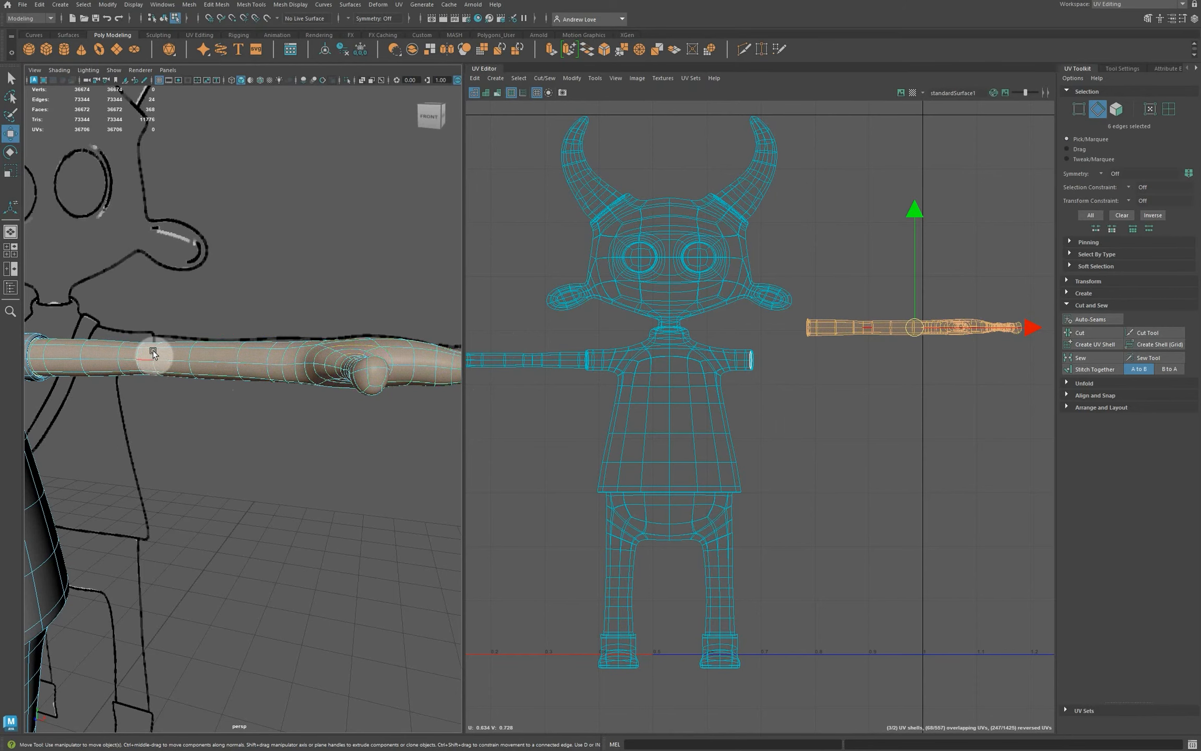
scroll(156, 412, down, 4)
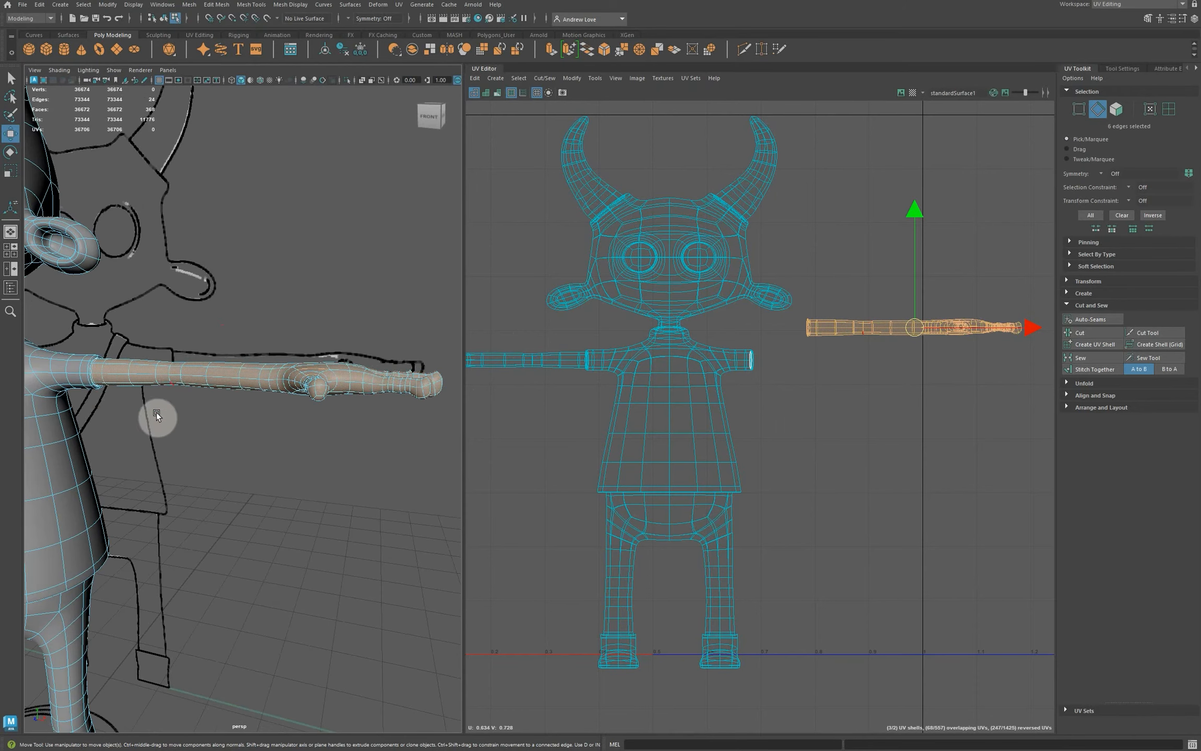
double_click(146, 374)
scroll(155, 392, down, 5)
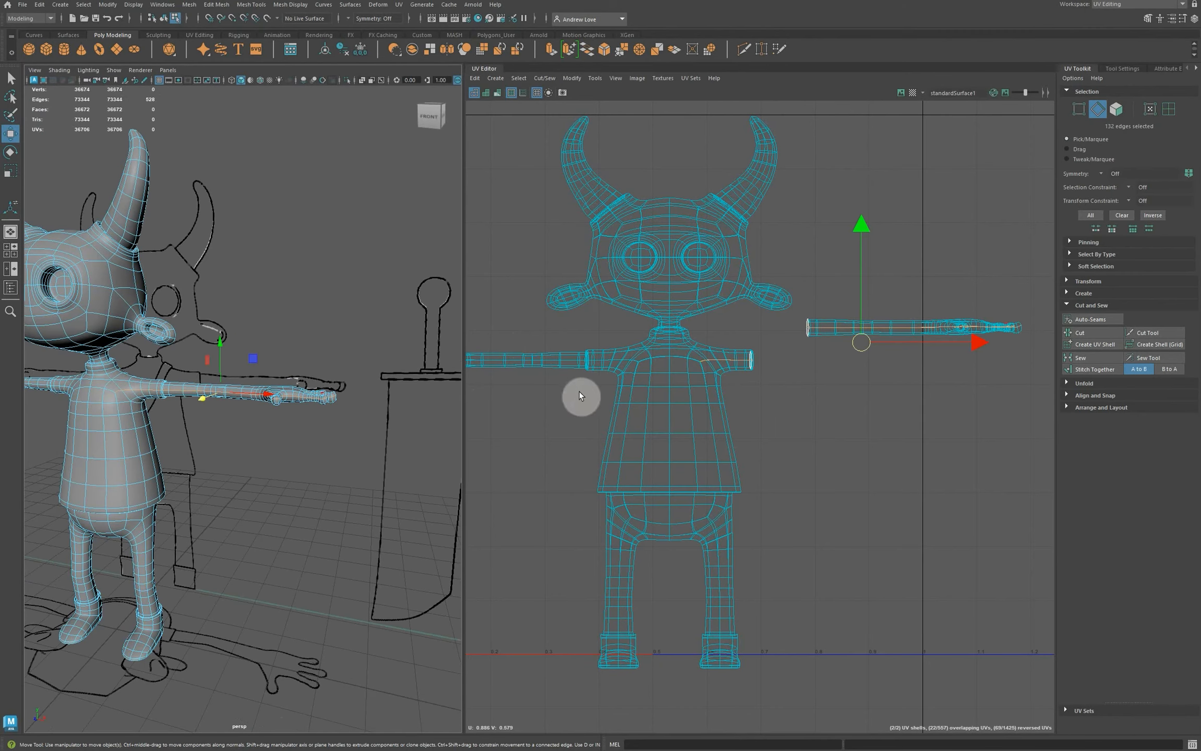
click(832, 394)
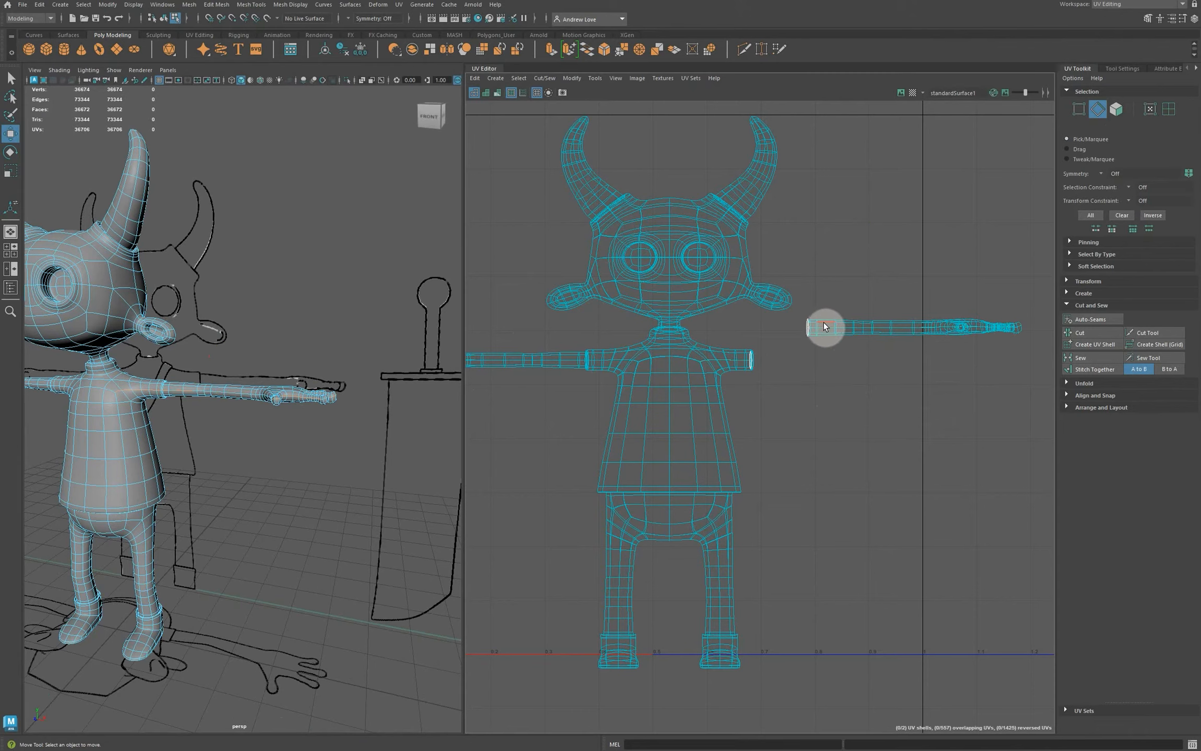
Step: Cut the detached arm shell along the lengthwise edge loop running through the middle of the arm and hand
double_click(824, 325)
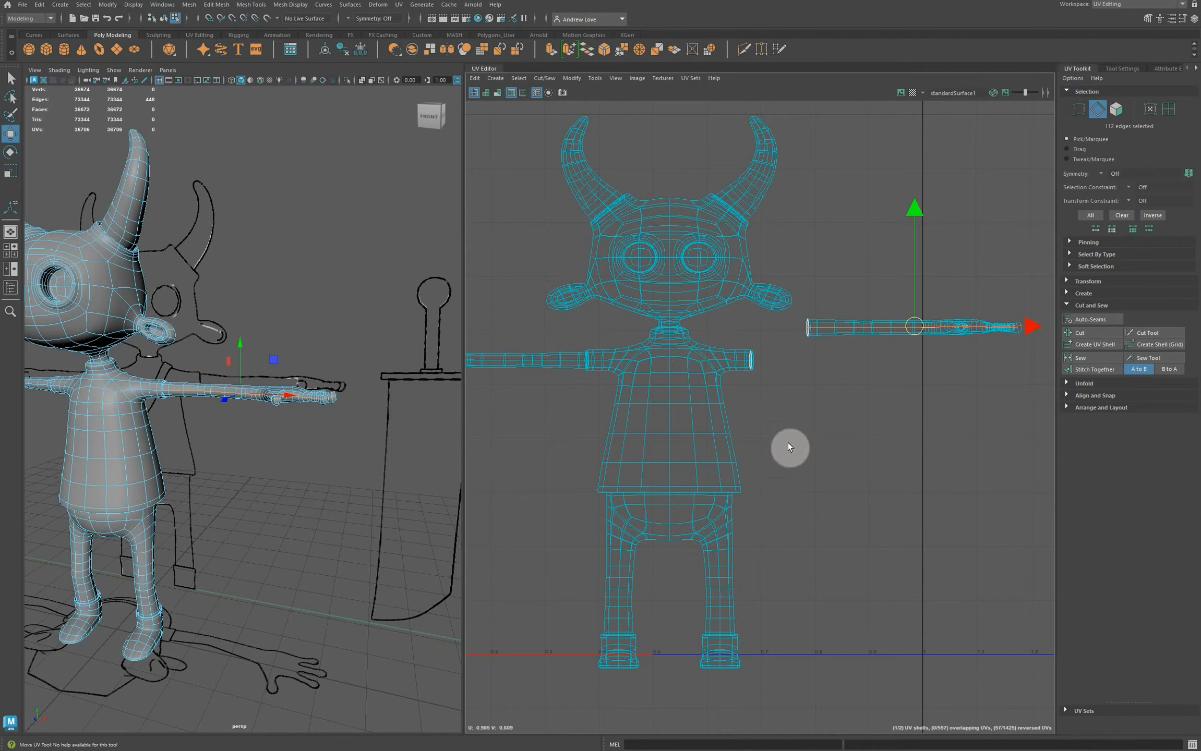
click(1096, 336)
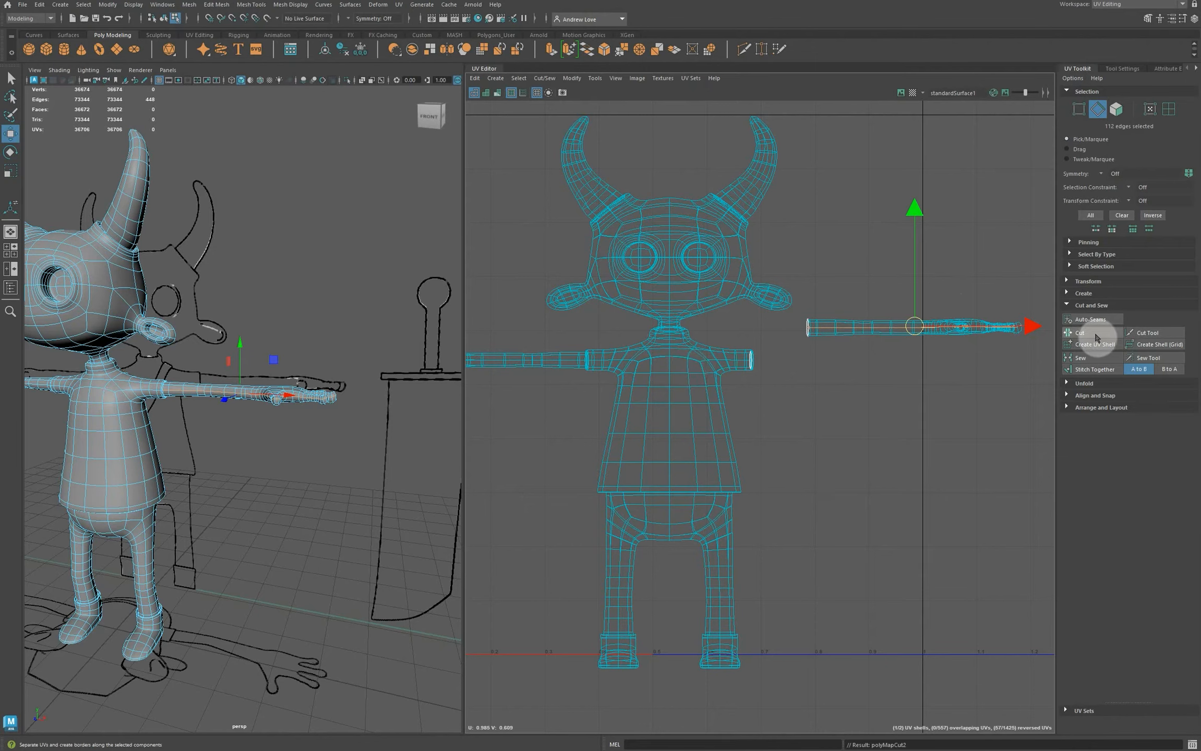
Step: Select one half of the split arm in shell selection mode and move it just below the other half
click(1169, 108)
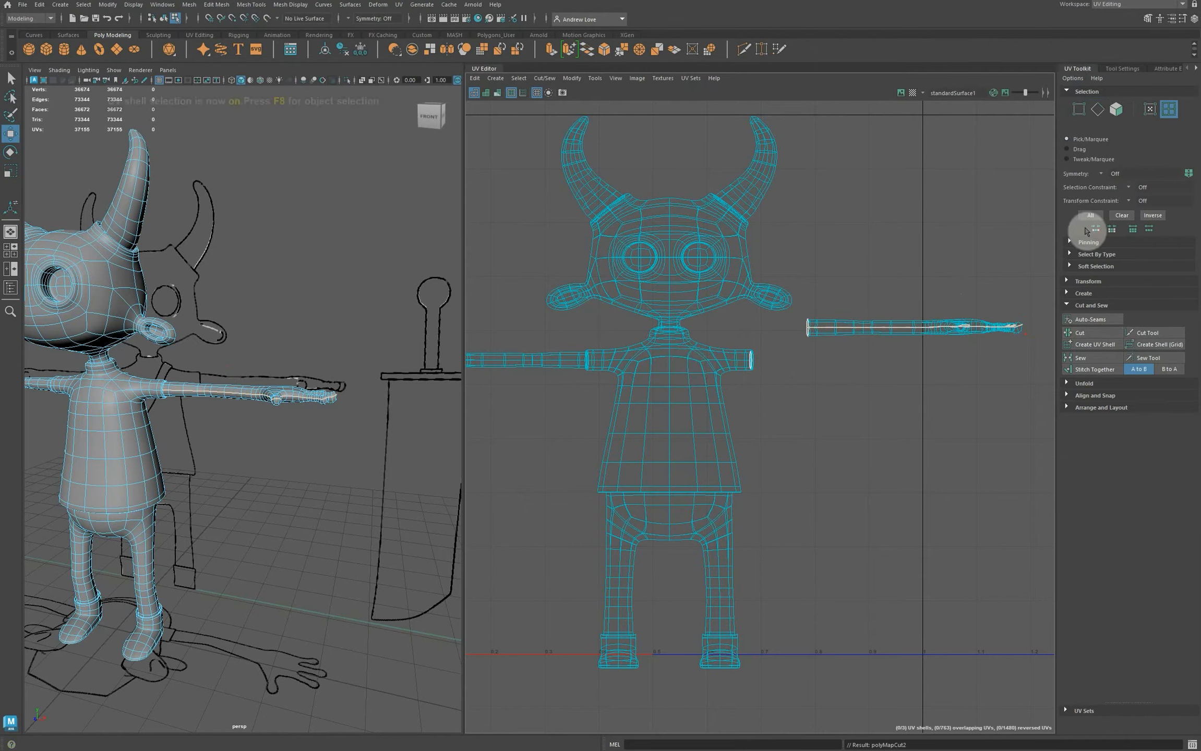
click(919, 334)
click(919, 336)
shift+middle_drag(919, 348, 937, 369)
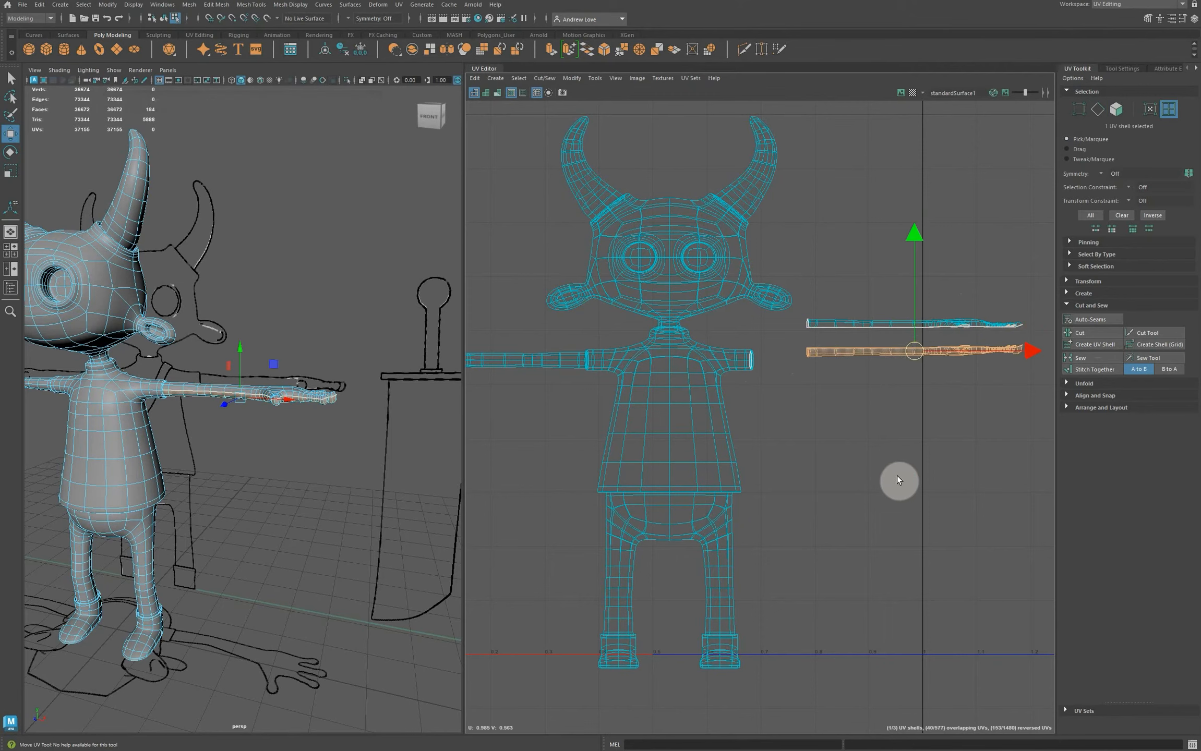
Step: Unfold both halves of the arm together and move the lower unfolded half above the other
drag(879, 294, 911, 374)
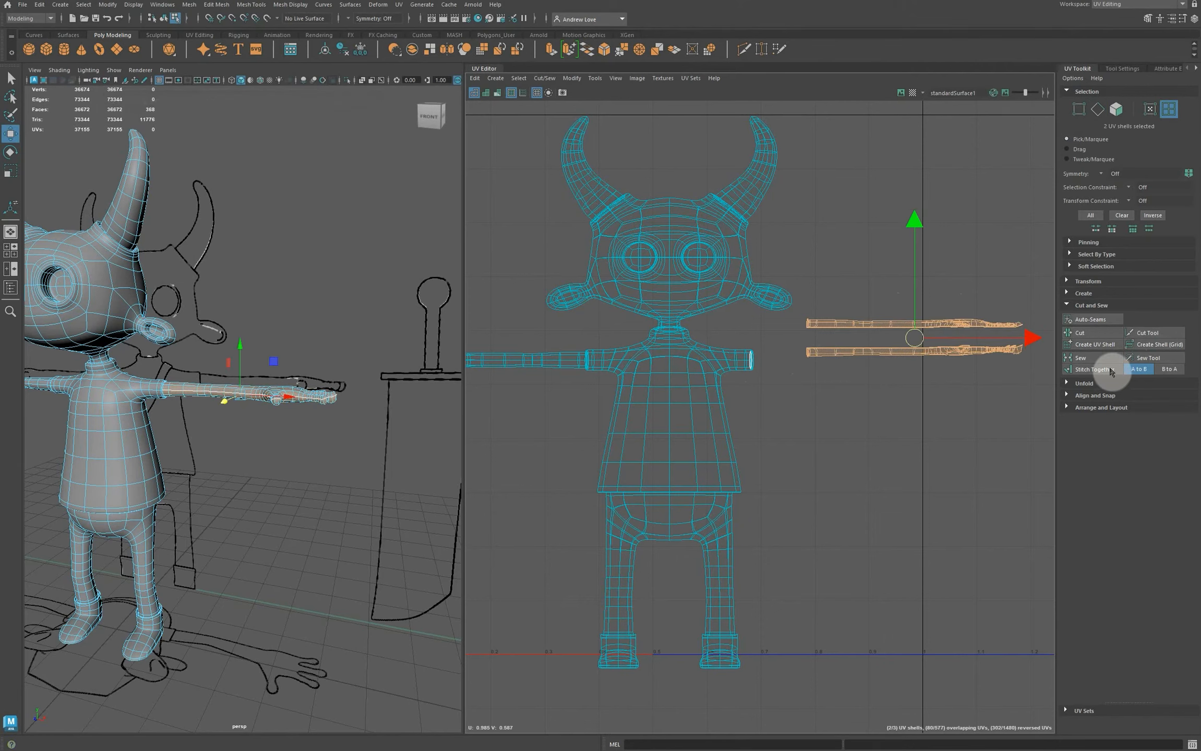
click(1102, 385)
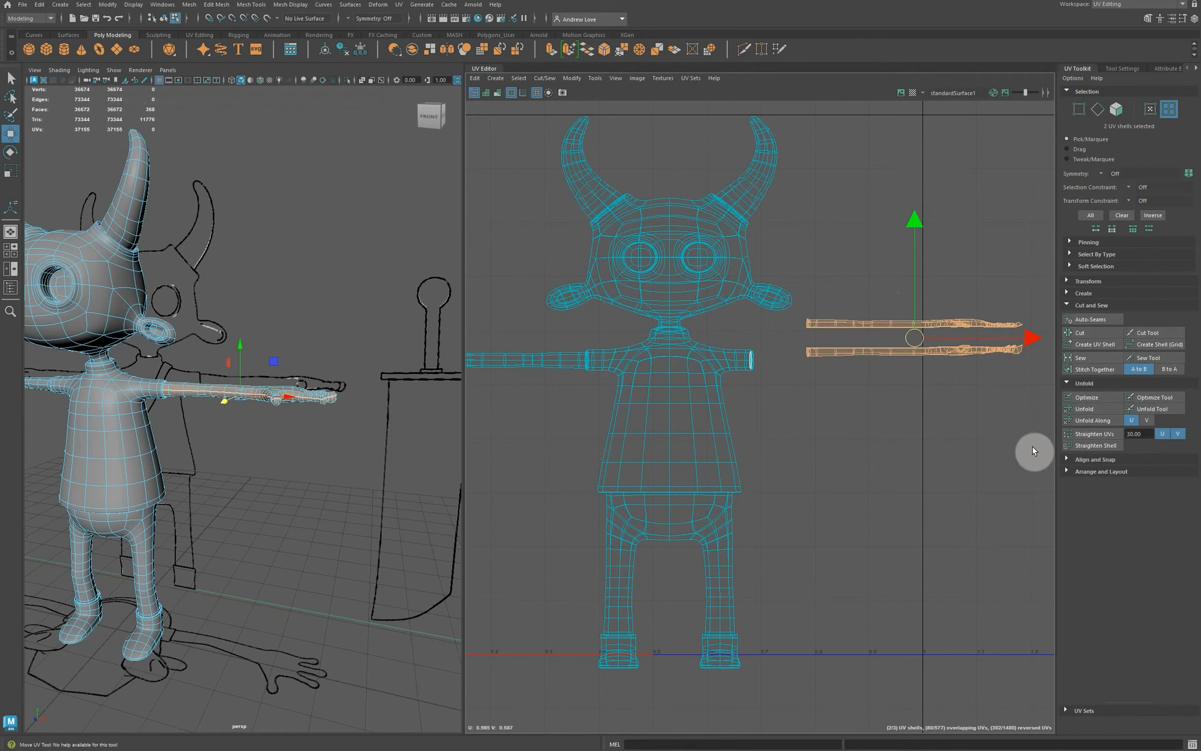
click(1091, 411)
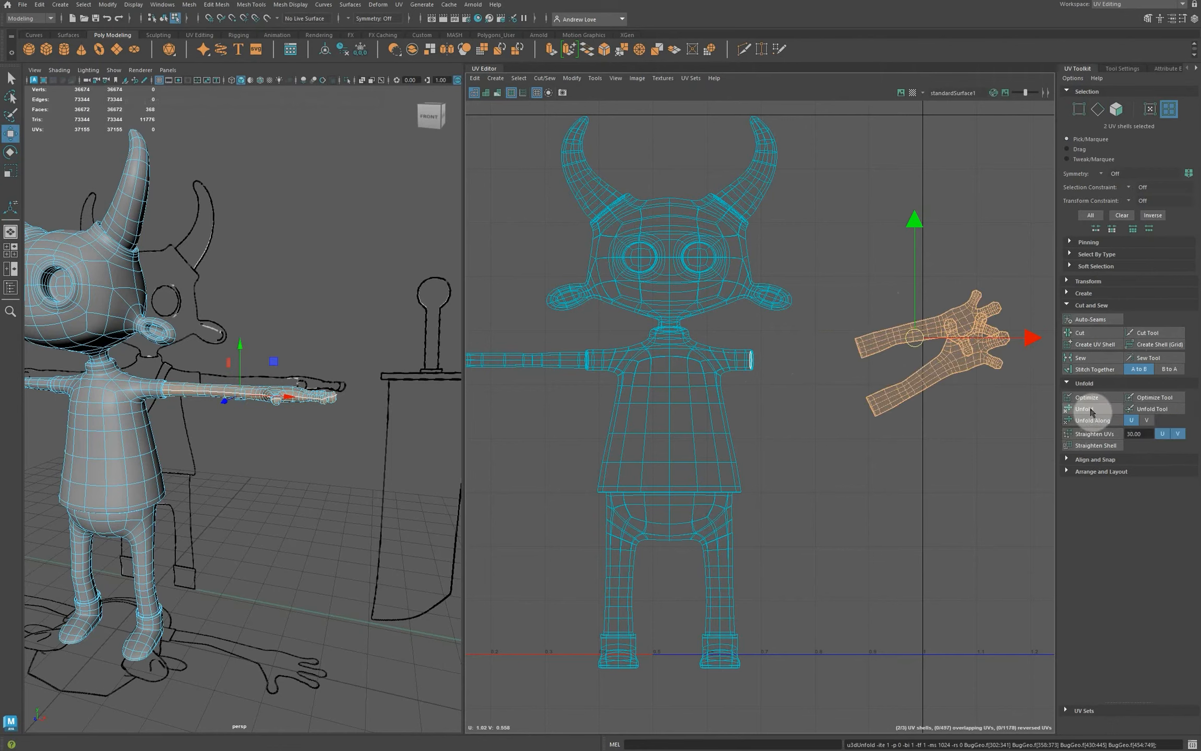
click(937, 425)
click(937, 368)
drag(936, 367, 912, 289)
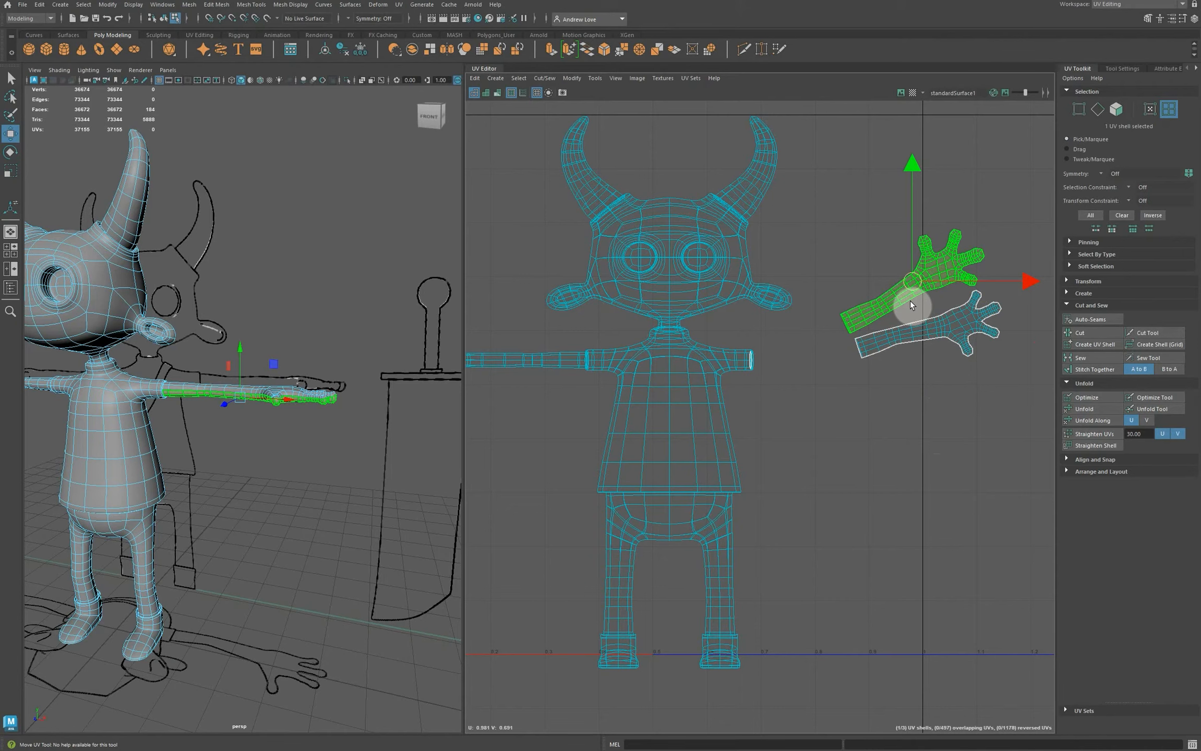
Step: Cut the UVs along the edge loop just inside the opposite arm's sleeve cuff
click(344, 502)
alt+drag(343, 502, 390, 500)
alt+middle_drag(212, 438, 260, 444)
scroll(297, 421, up, 5)
alt+drag(260, 446, 290, 456)
click(300, 442)
click(267, 286)
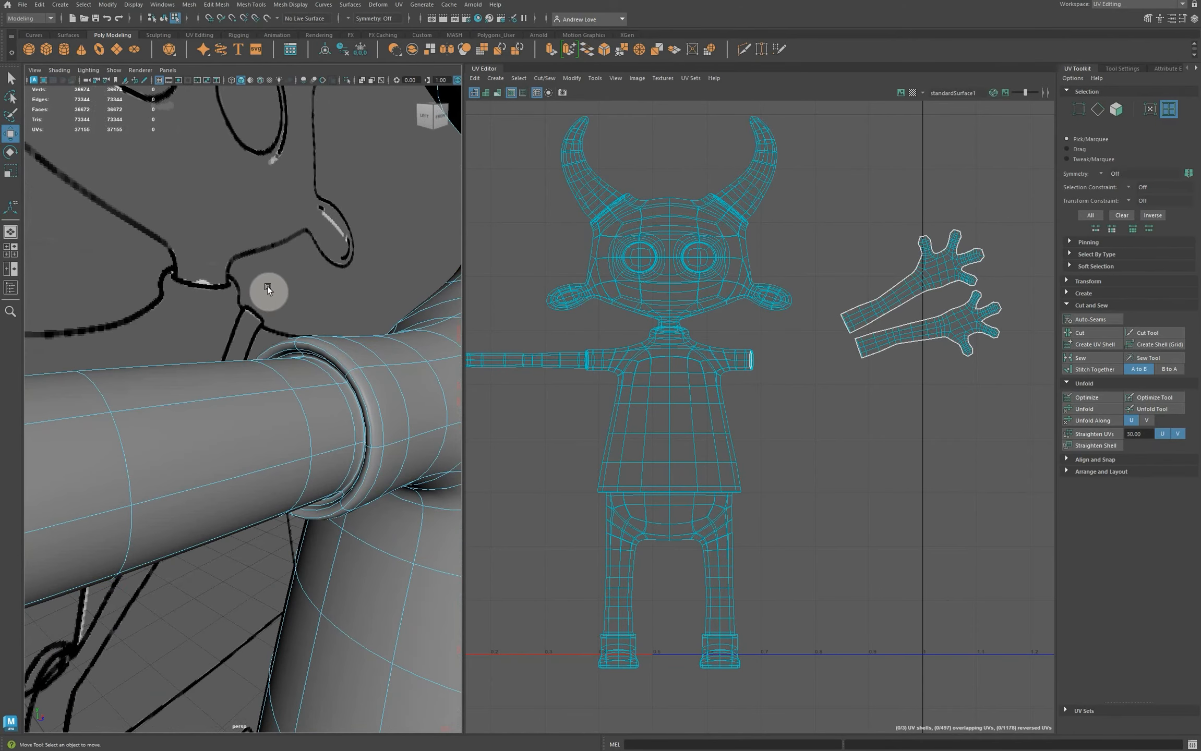
click(348, 359)
right_drag(348, 359, 349, 321)
click(327, 368)
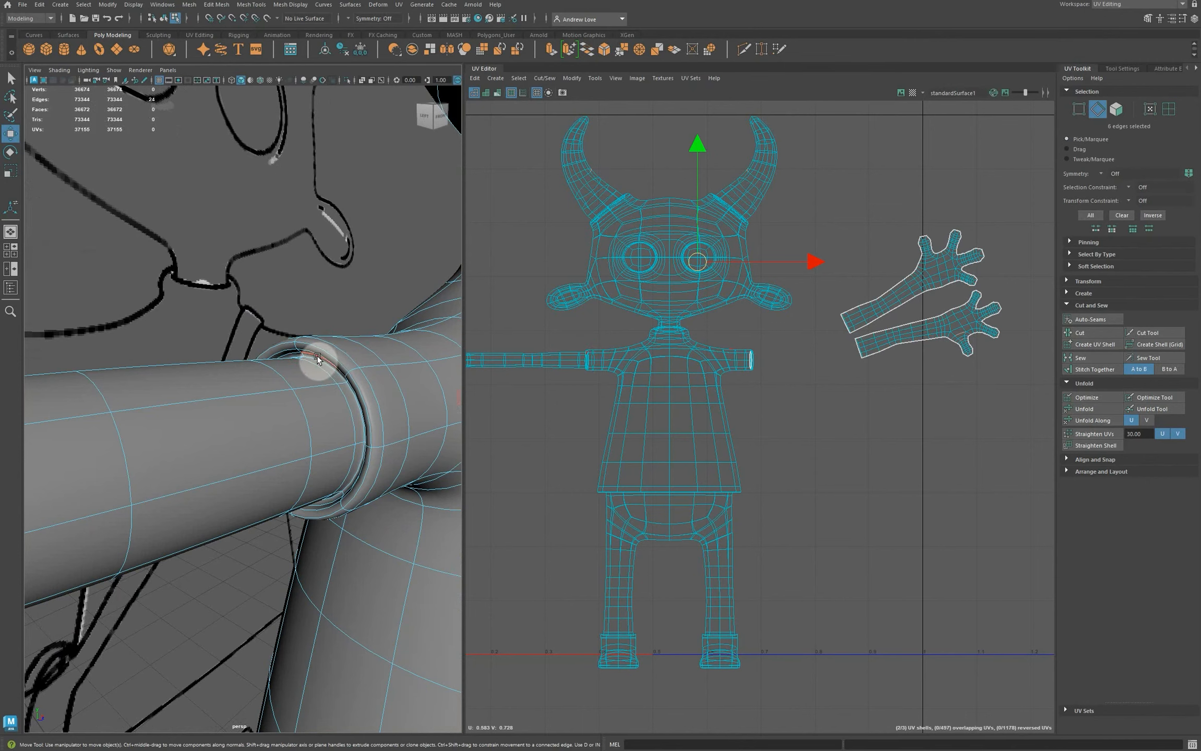
double_click(316, 357)
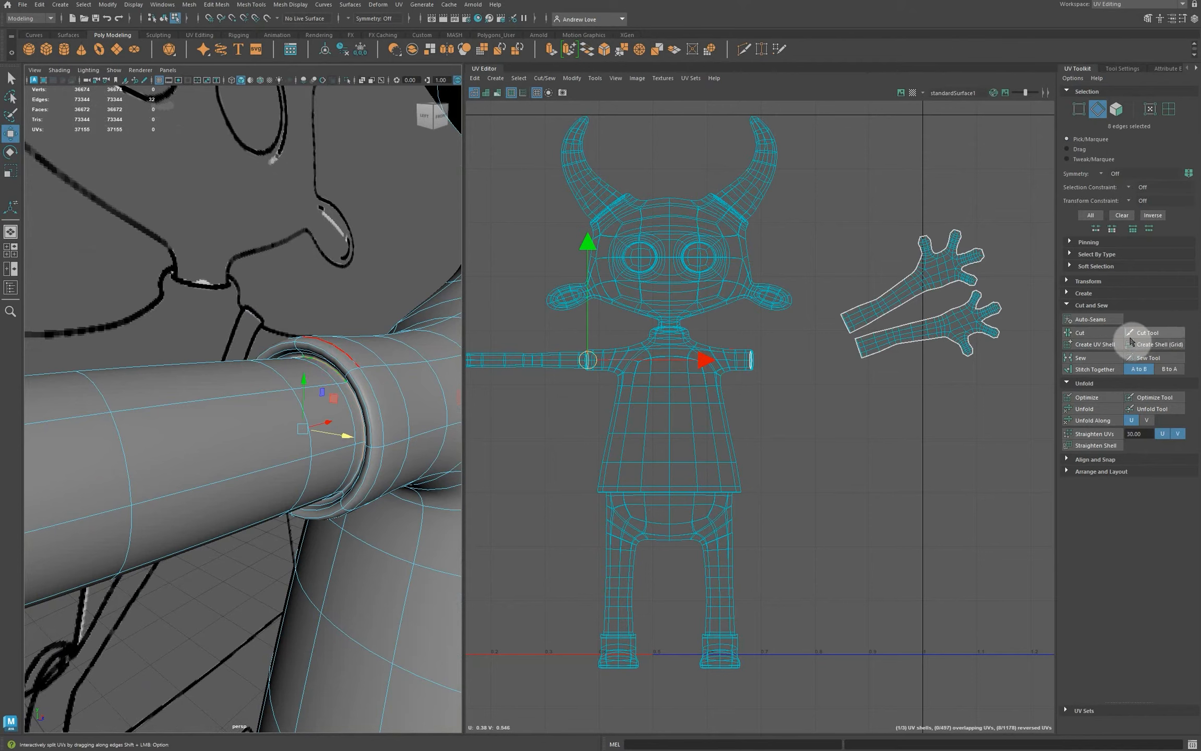
click(1110, 335)
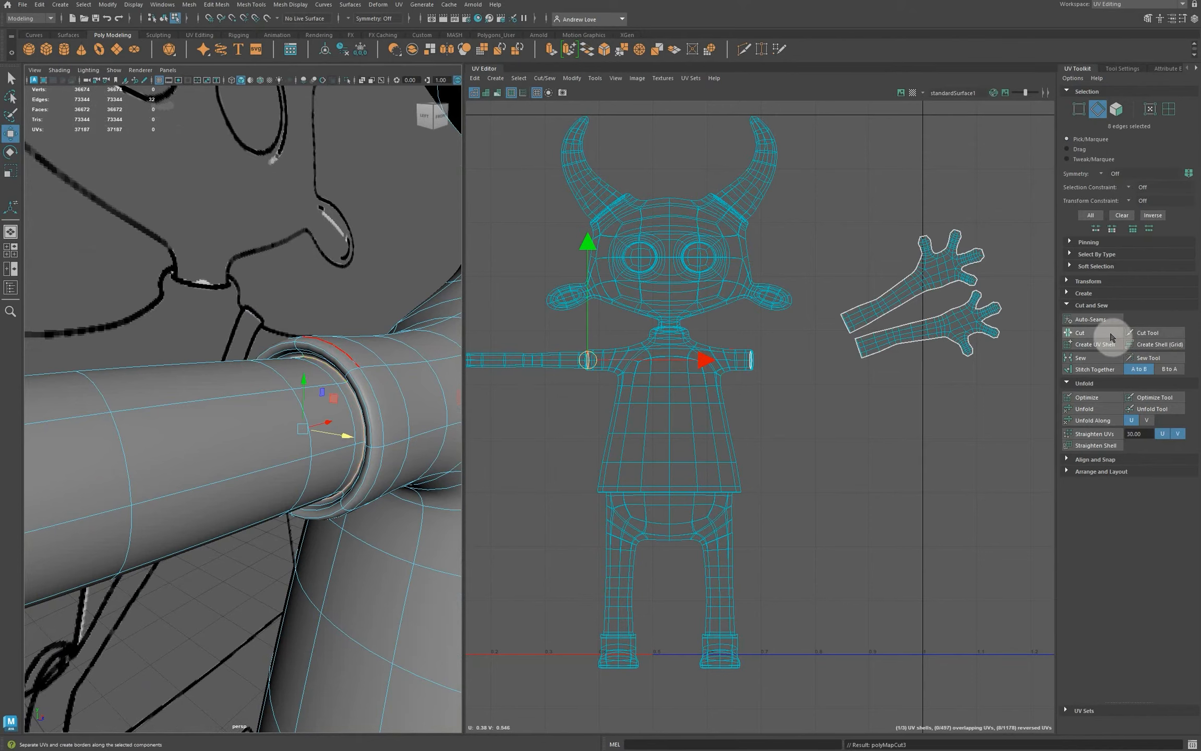
Step: Select the second arm's UV shell and move it across the body into the empty space below the unfolded hands
click(1168, 108)
click(547, 367)
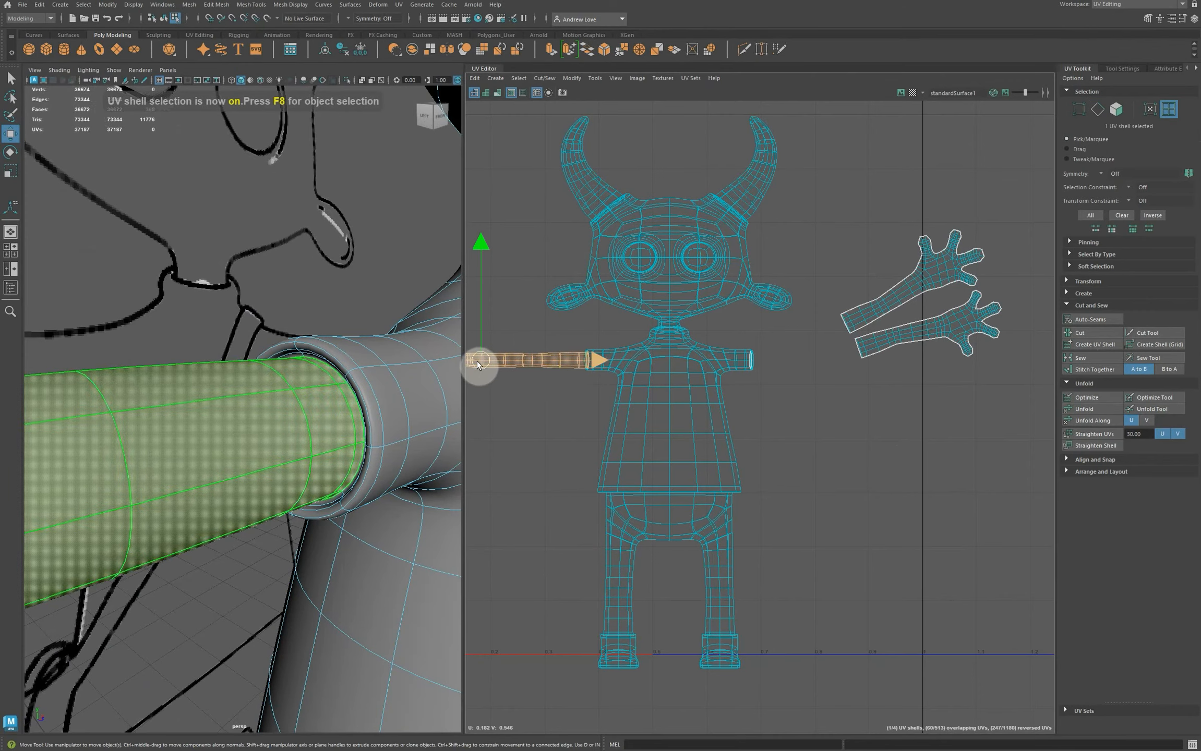
drag(483, 367, 856, 425)
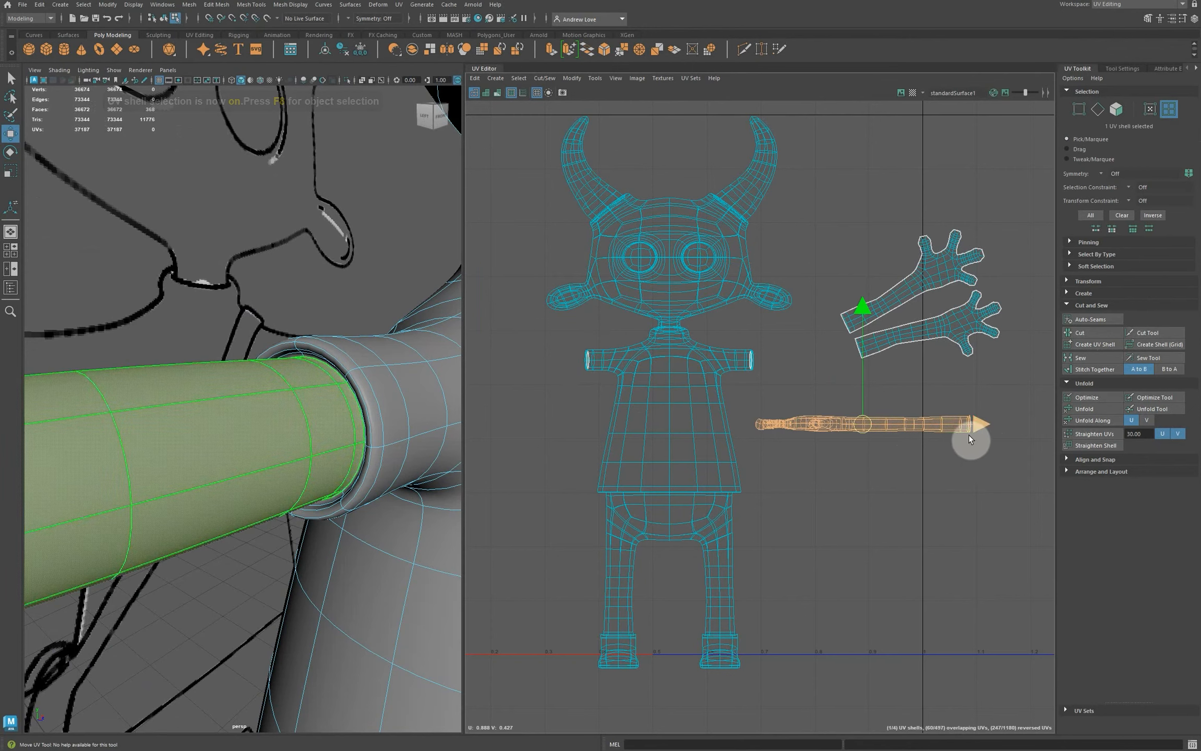
Step: Cut the second arm shell along the lengthwise edge loop through its middle
click(1098, 109)
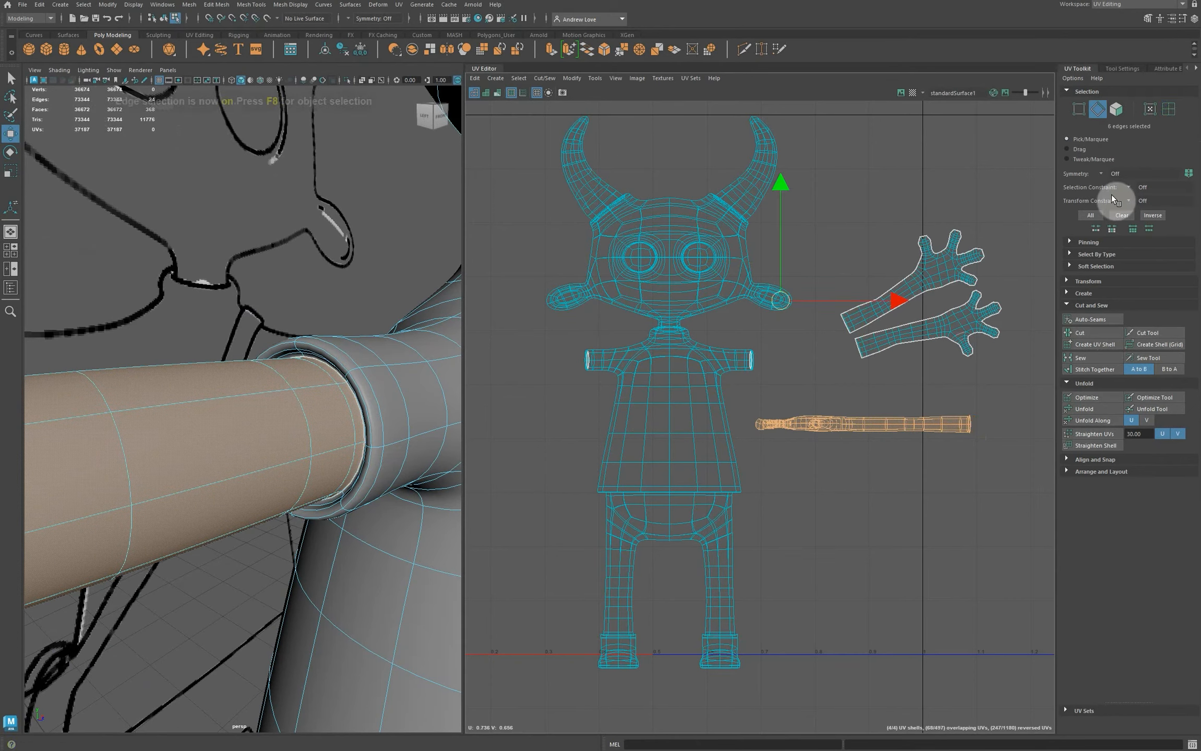
double_click(948, 422)
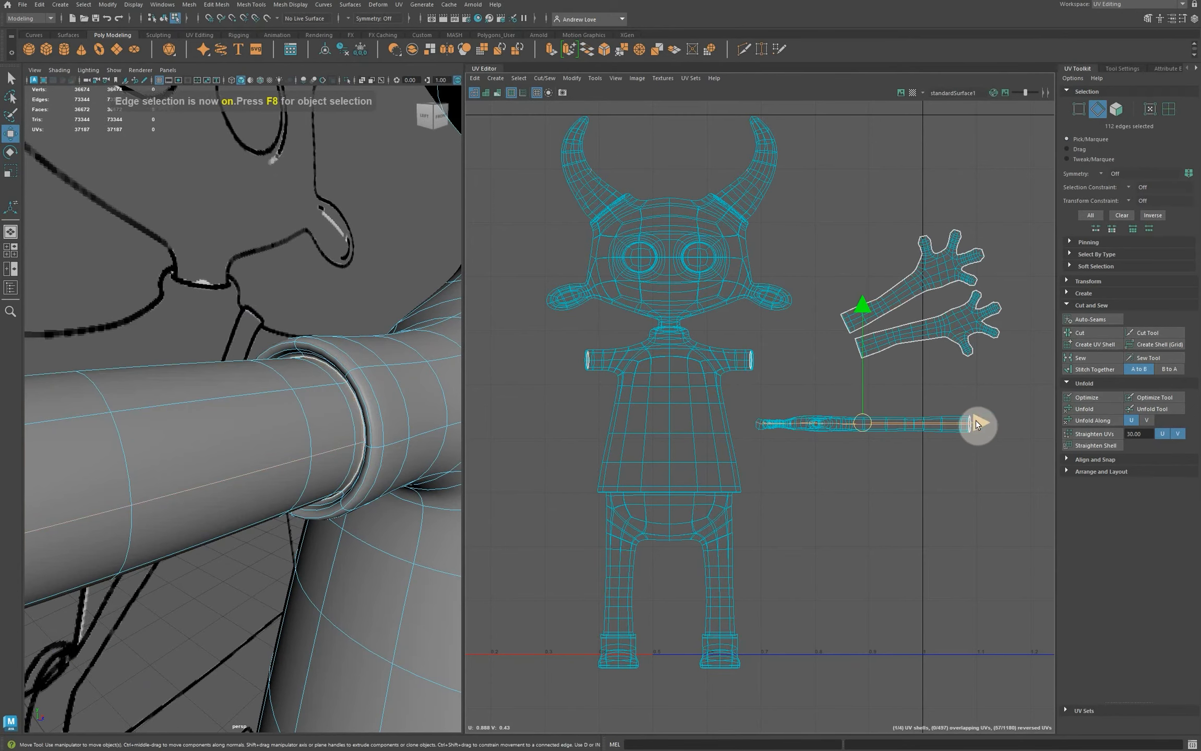
click(1081, 333)
click(920, 430)
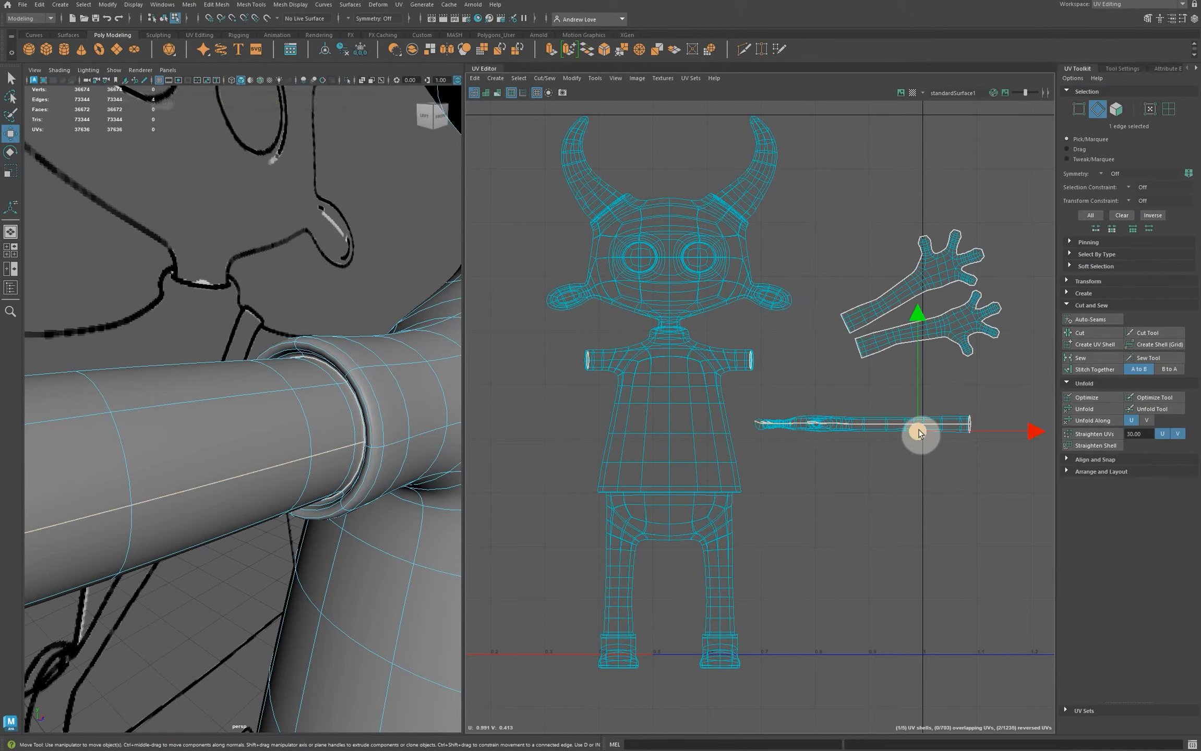
Step: Select the lower half of the second arm as a shell and move it below its other half
click(1168, 108)
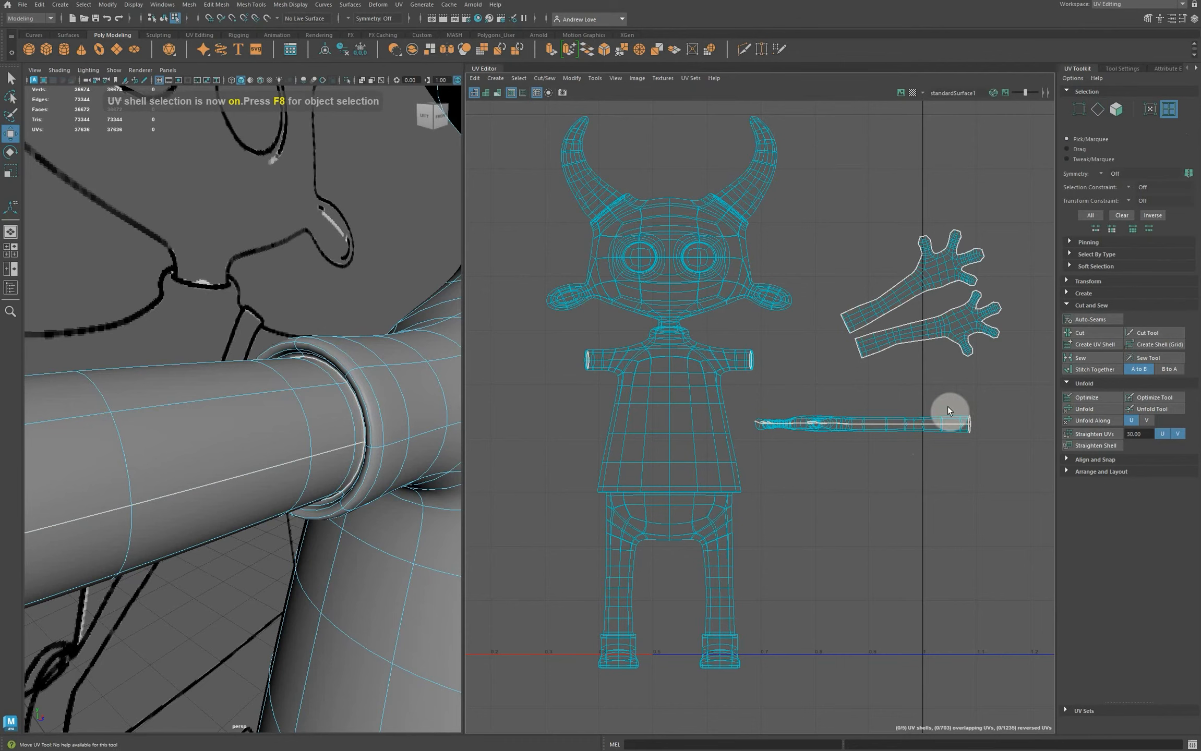
click(920, 425)
drag(867, 429, 869, 460)
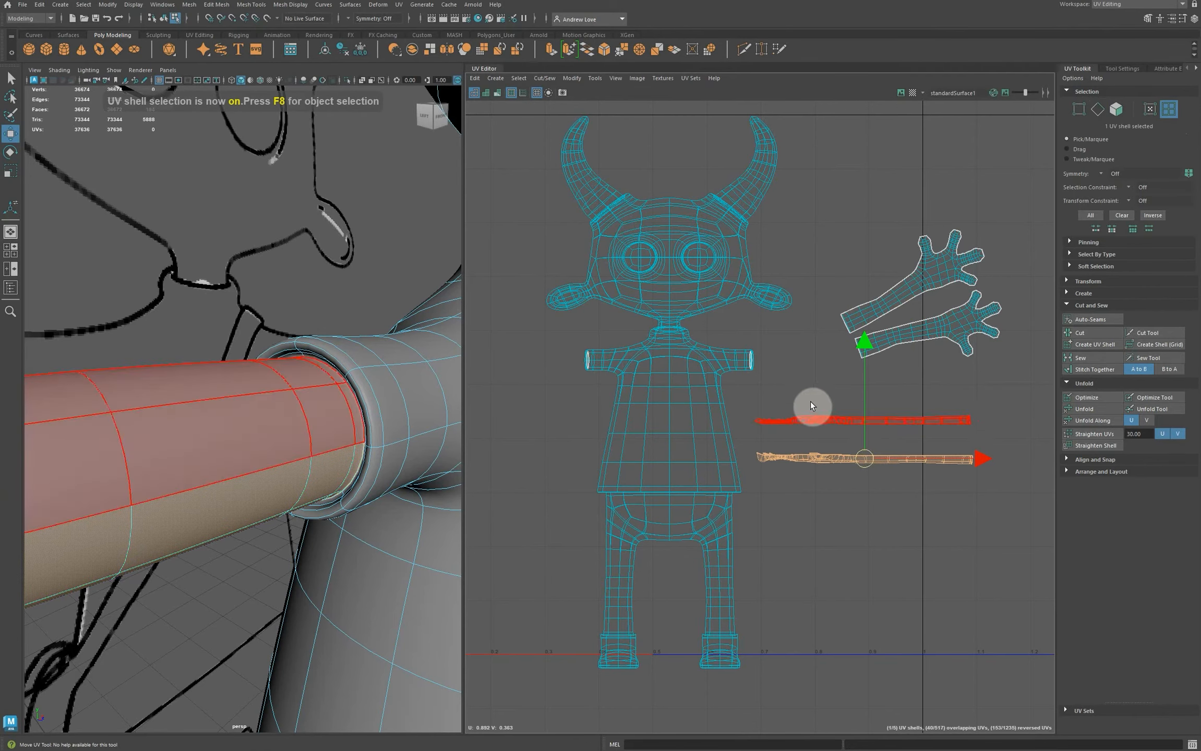
Step: Unfold both halves of the second arm together and move the overlapping lower half above the other
shift+click(811, 418)
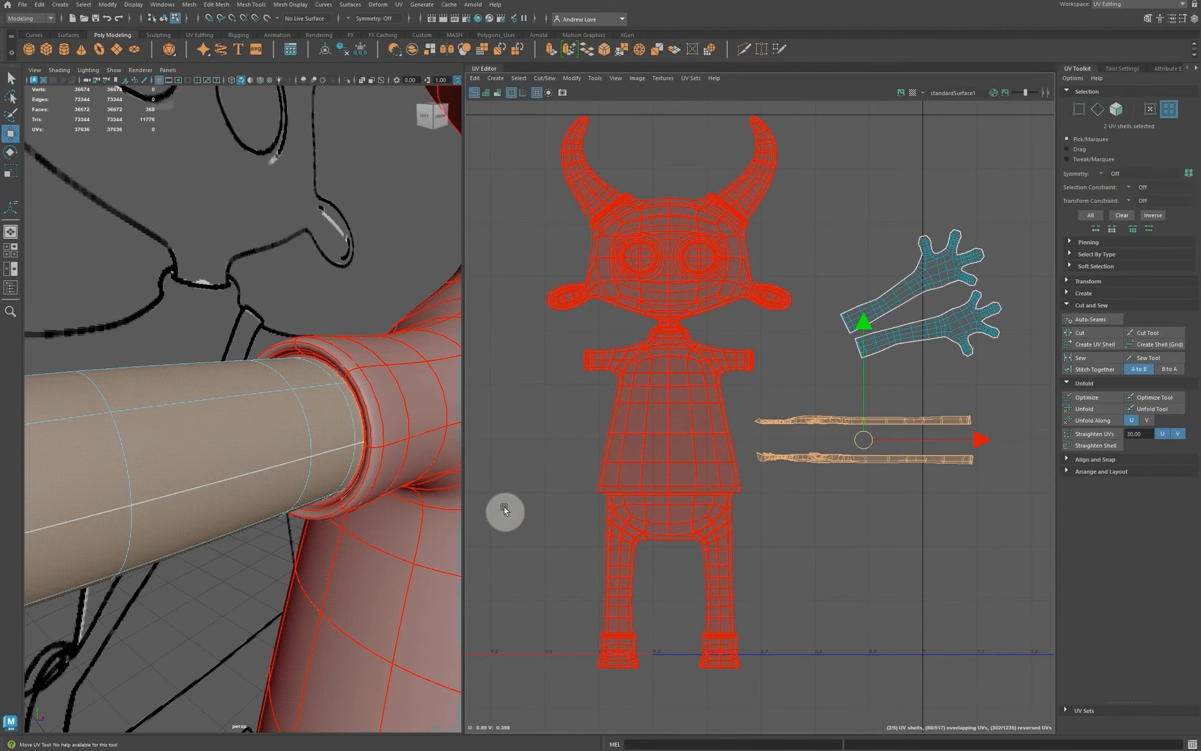
click(1106, 414)
drag(855, 537, 857, 508)
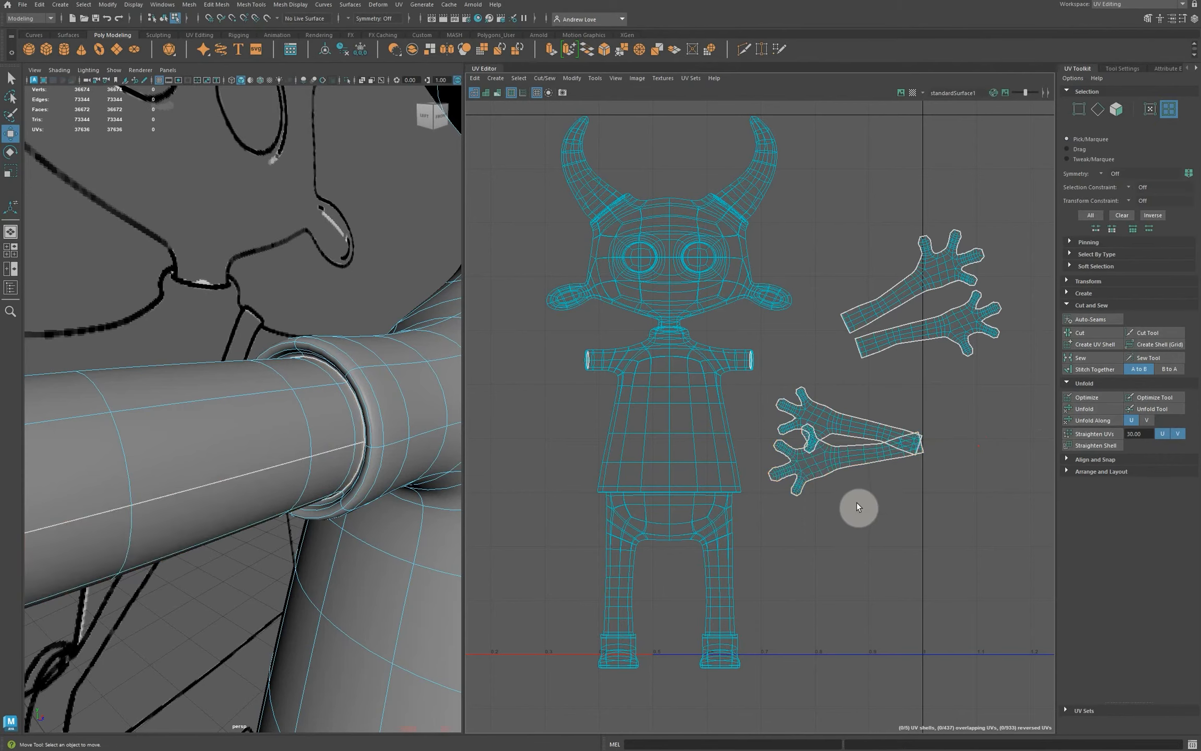
click(843, 458)
drag(841, 463, 950, 389)
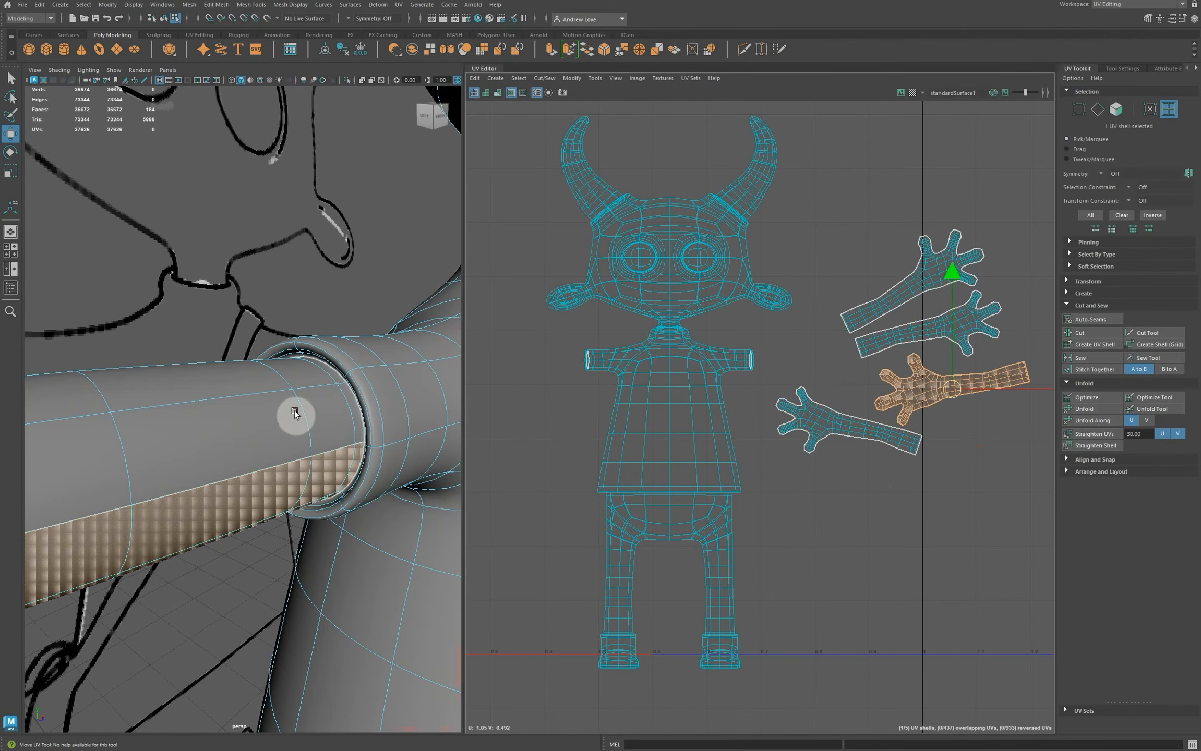
Step: Cut the UVs along the edge loop around the base of the neck to separate the head from the body
scroll(255, 321, down, 5)
alt+middle_drag(289, 315, 229, 358)
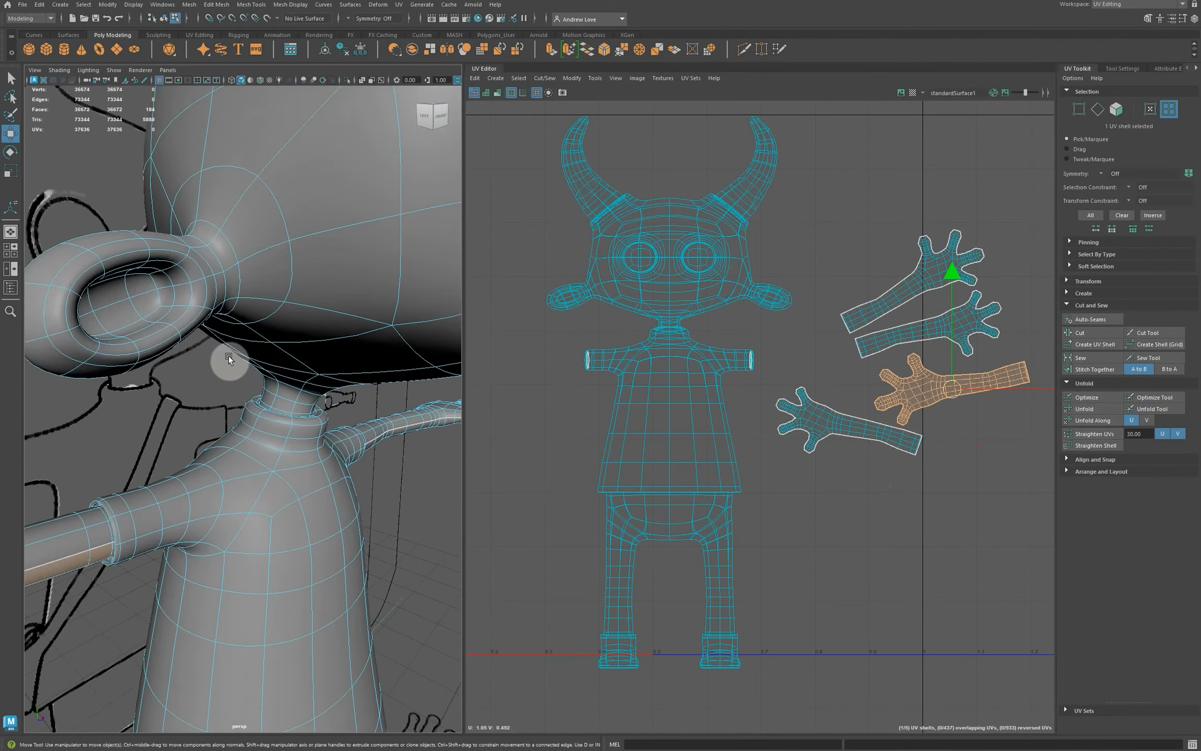
scroll(198, 377, up, 10)
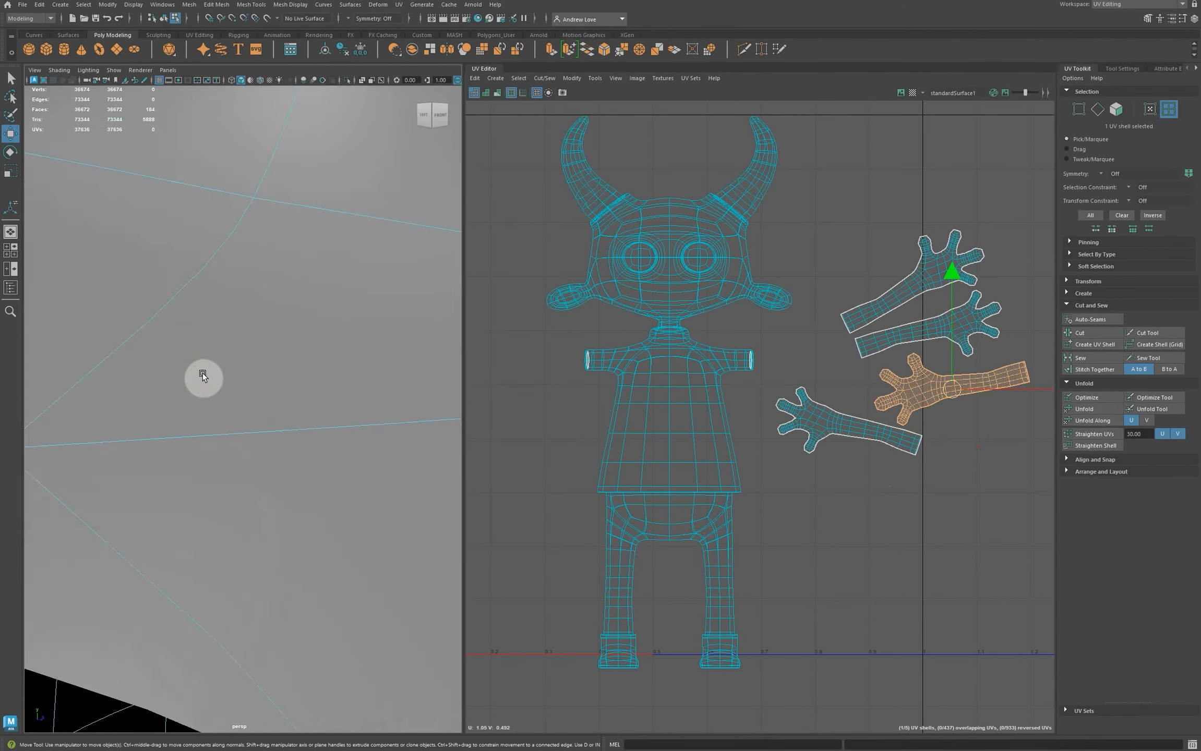
alt+drag(194, 390, 195, 400)
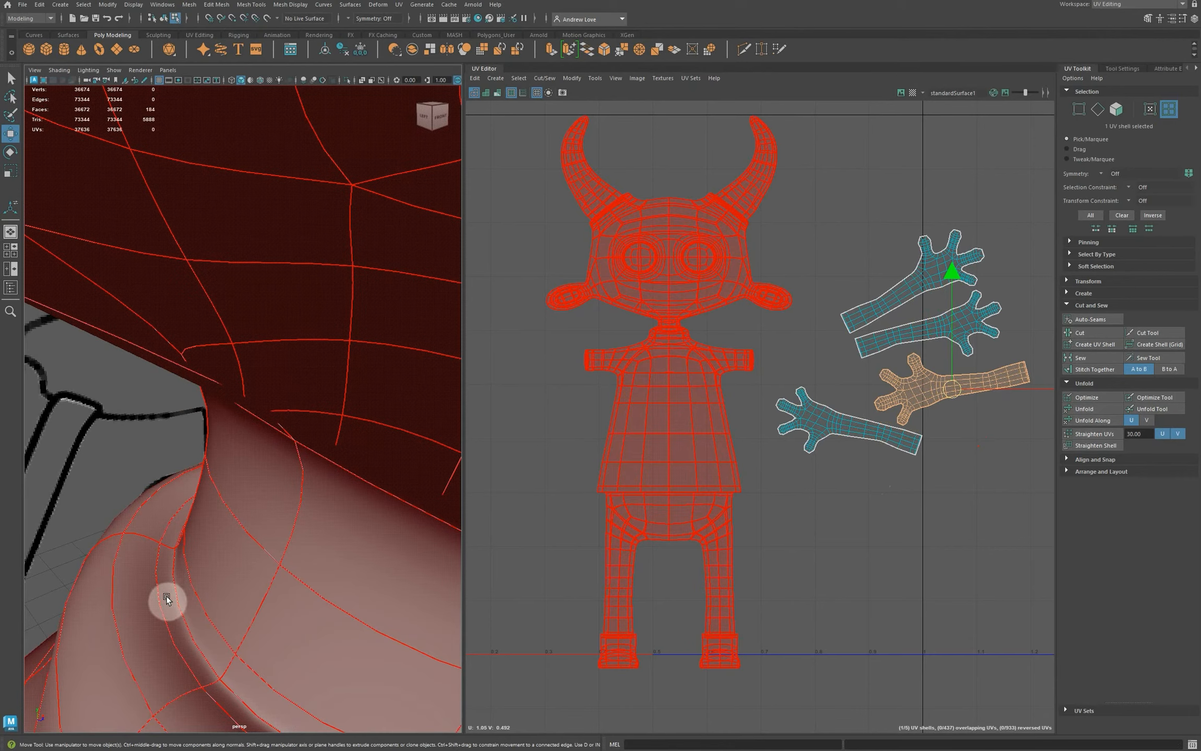
right_drag(168, 467, 160, 442)
double_click(180, 589)
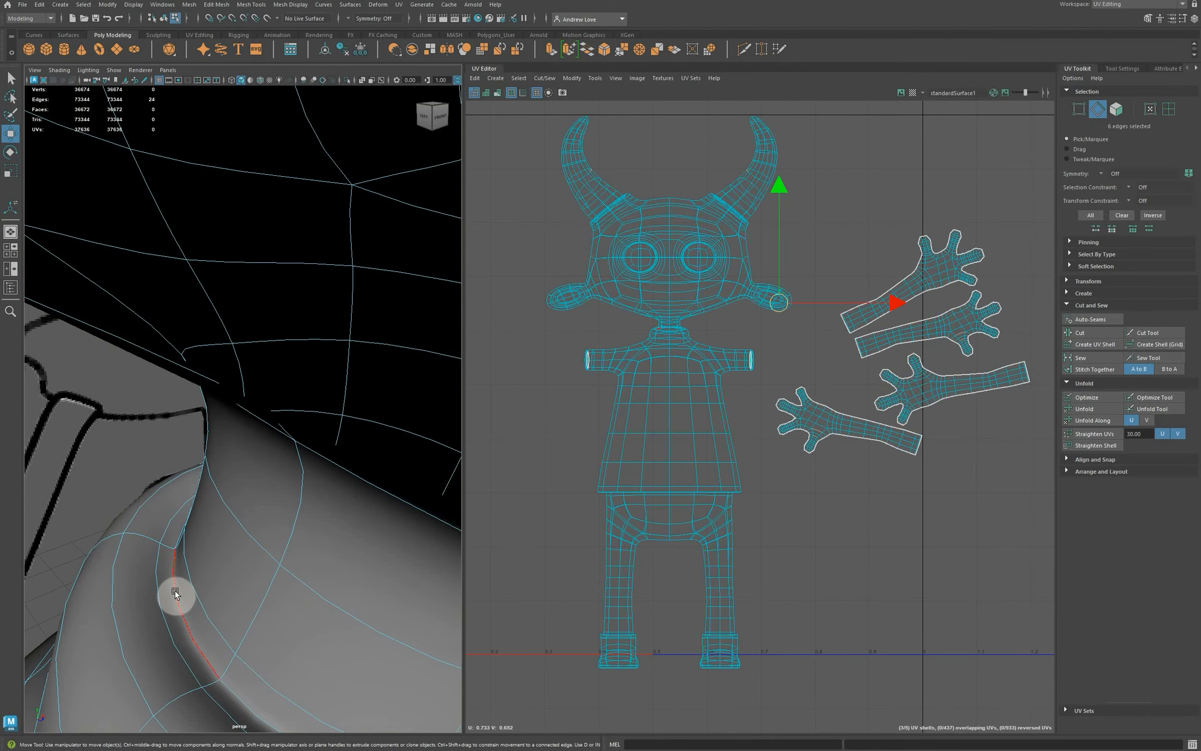
click(176, 594)
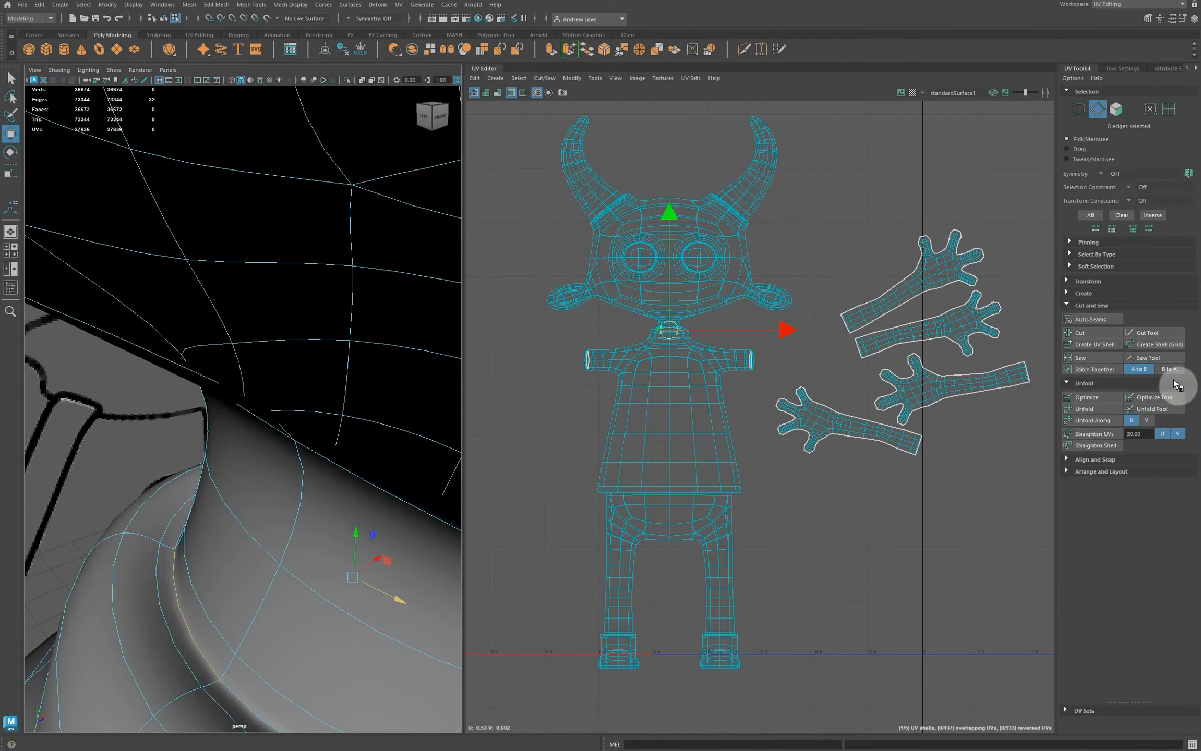
click(1100, 336)
Step: Select the head's UV shell and move it up and slightly aside, clear of the body shell
click(1169, 108)
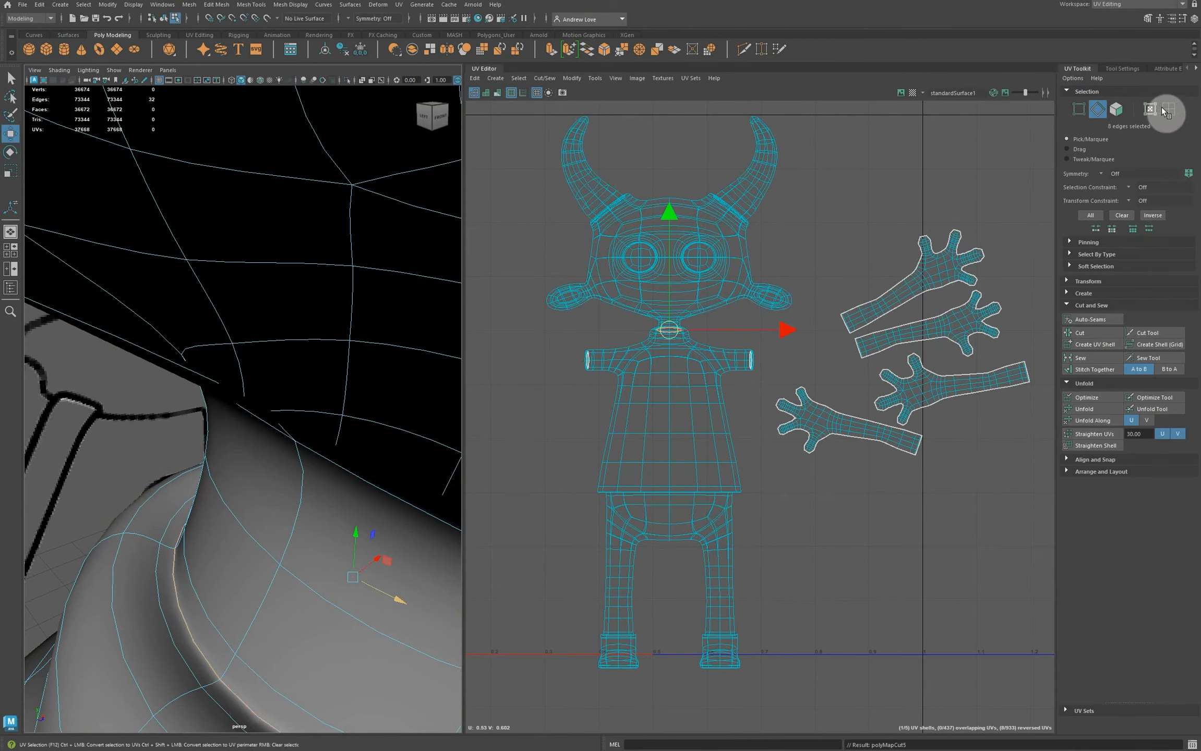
click(698, 265)
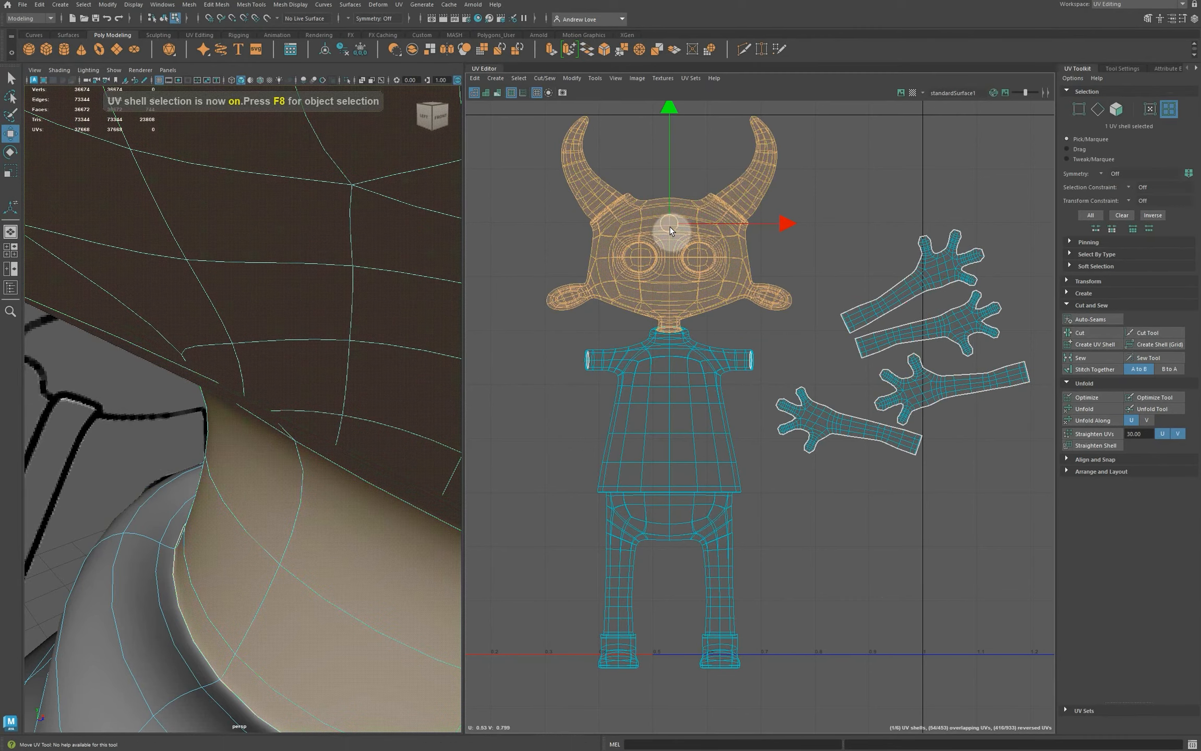
drag(669, 226, 707, 184)
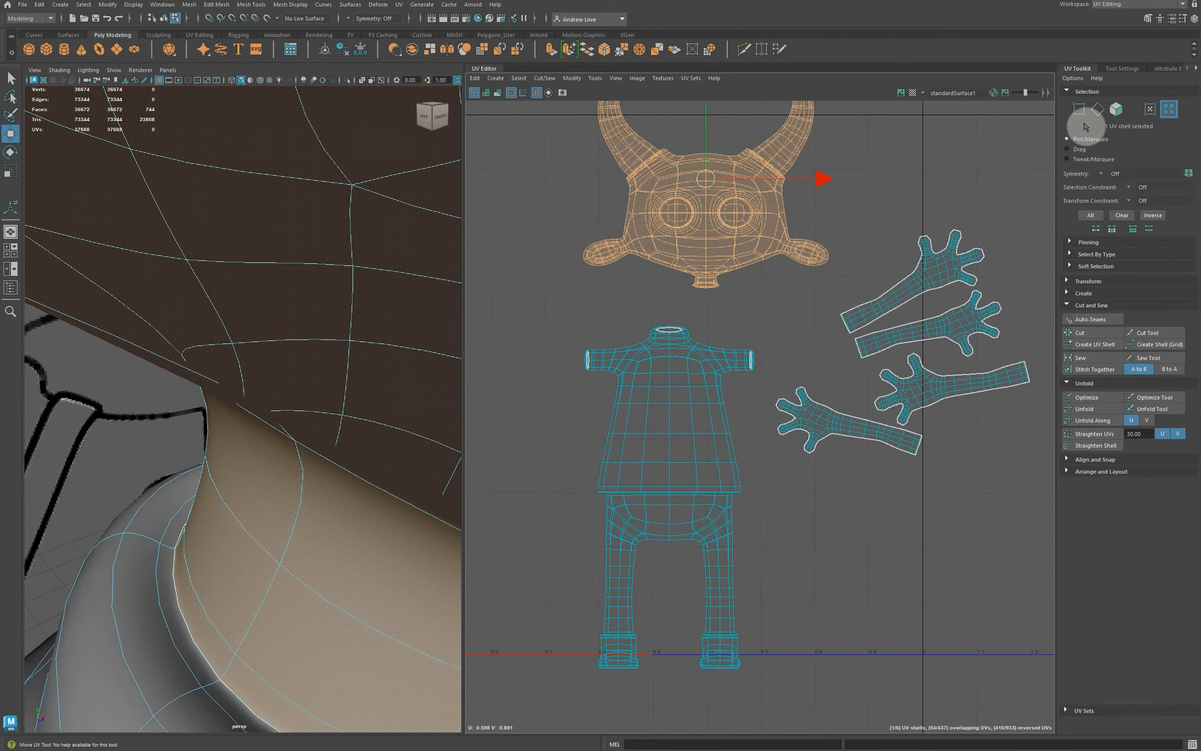
Step: Cut the head shell along the silhouette edge loop running around the horns, ears and face
click(1097, 110)
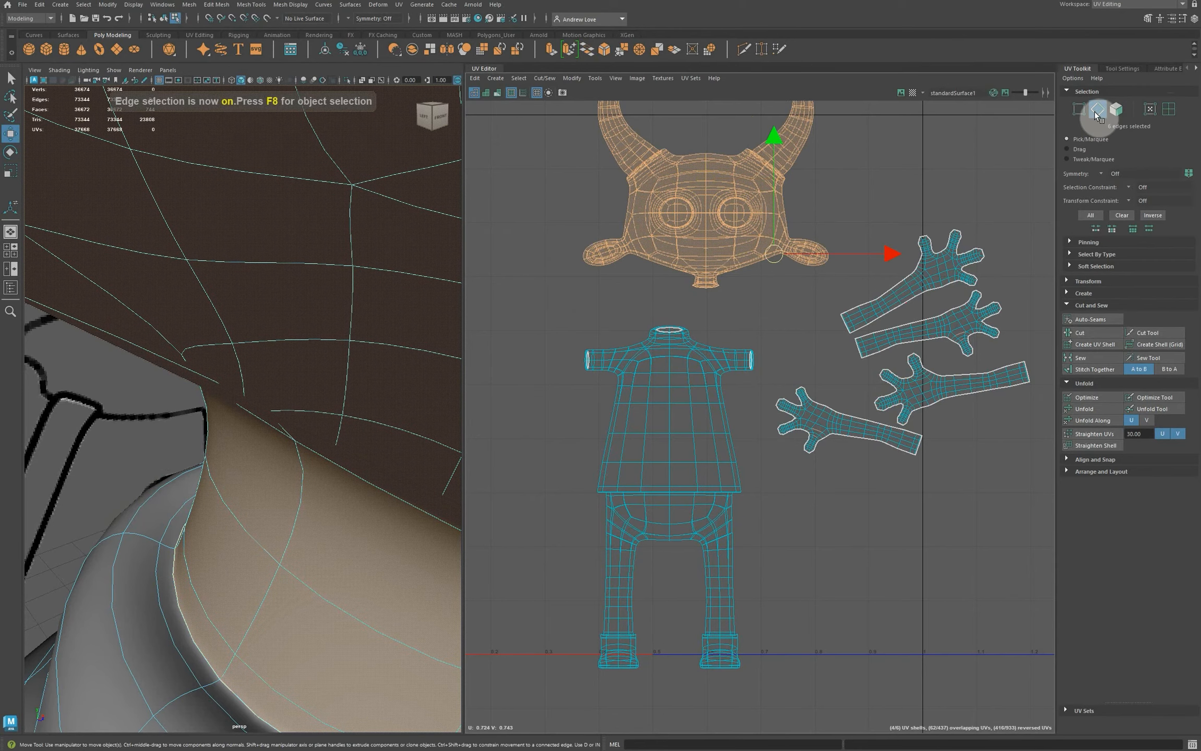
double_click(694, 155)
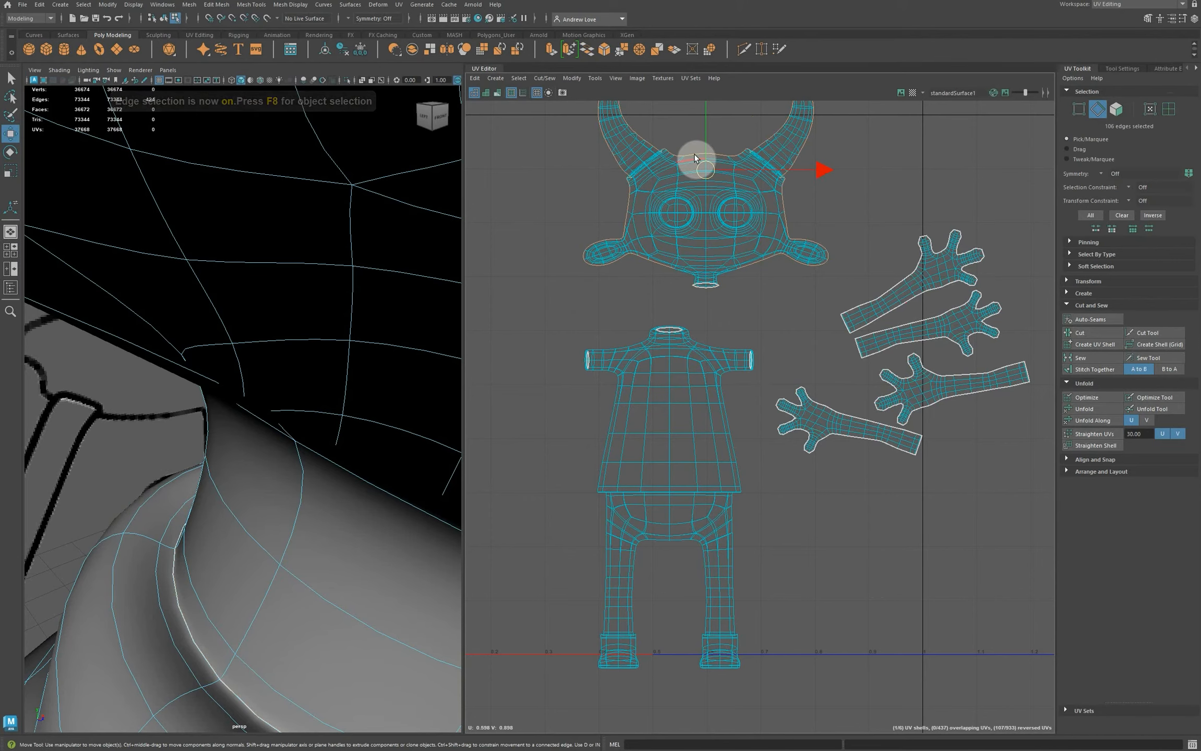
scroll(557, 310, up, 2)
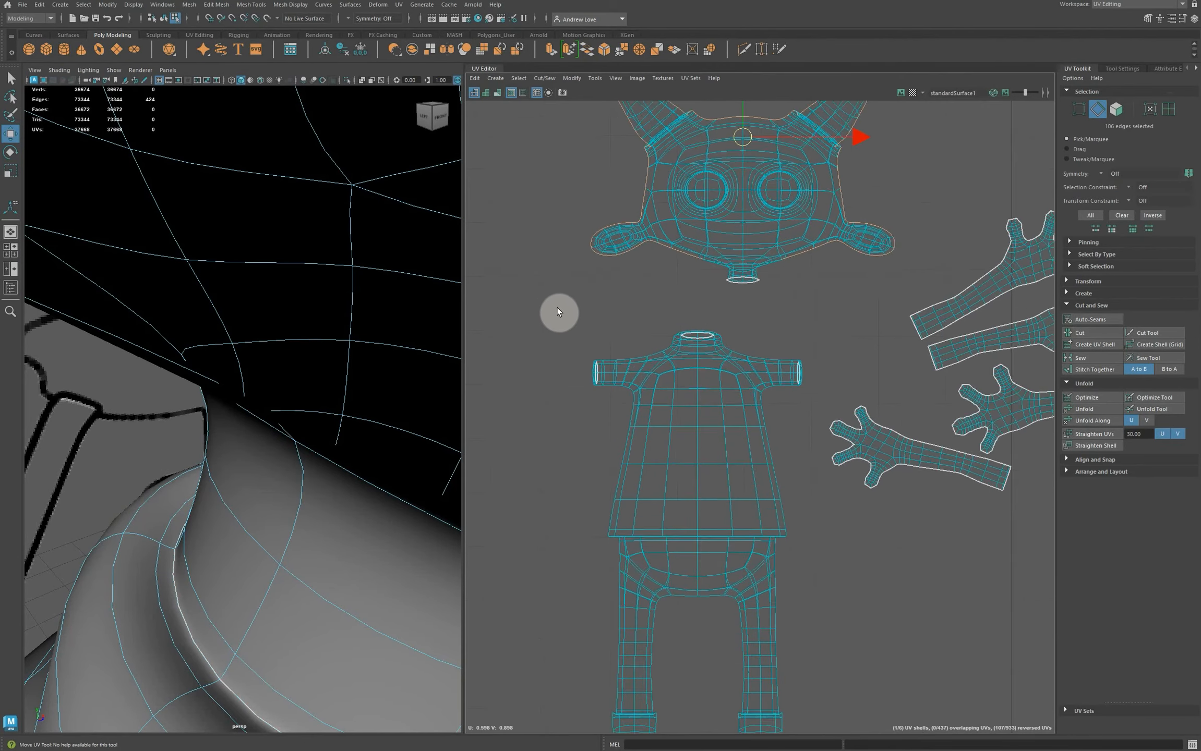
scroll(597, 299, up, 4)
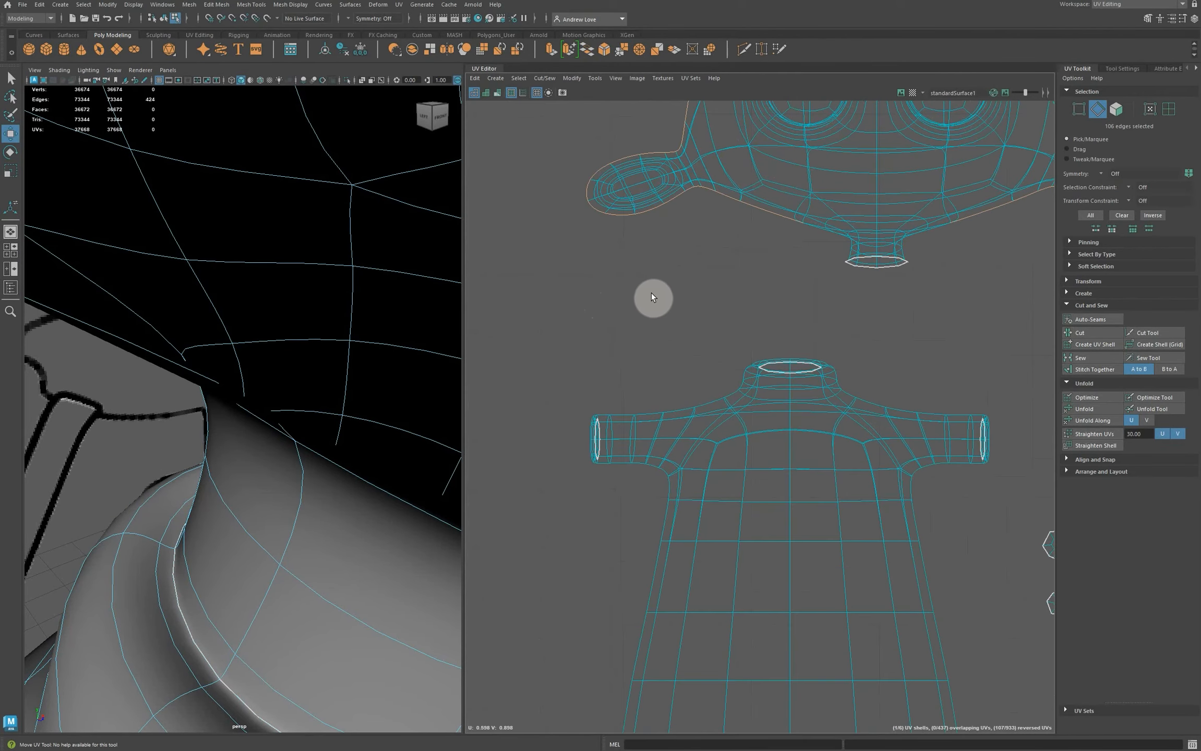
scroll(565, 295, down, 3)
scroll(605, 296, up, 4)
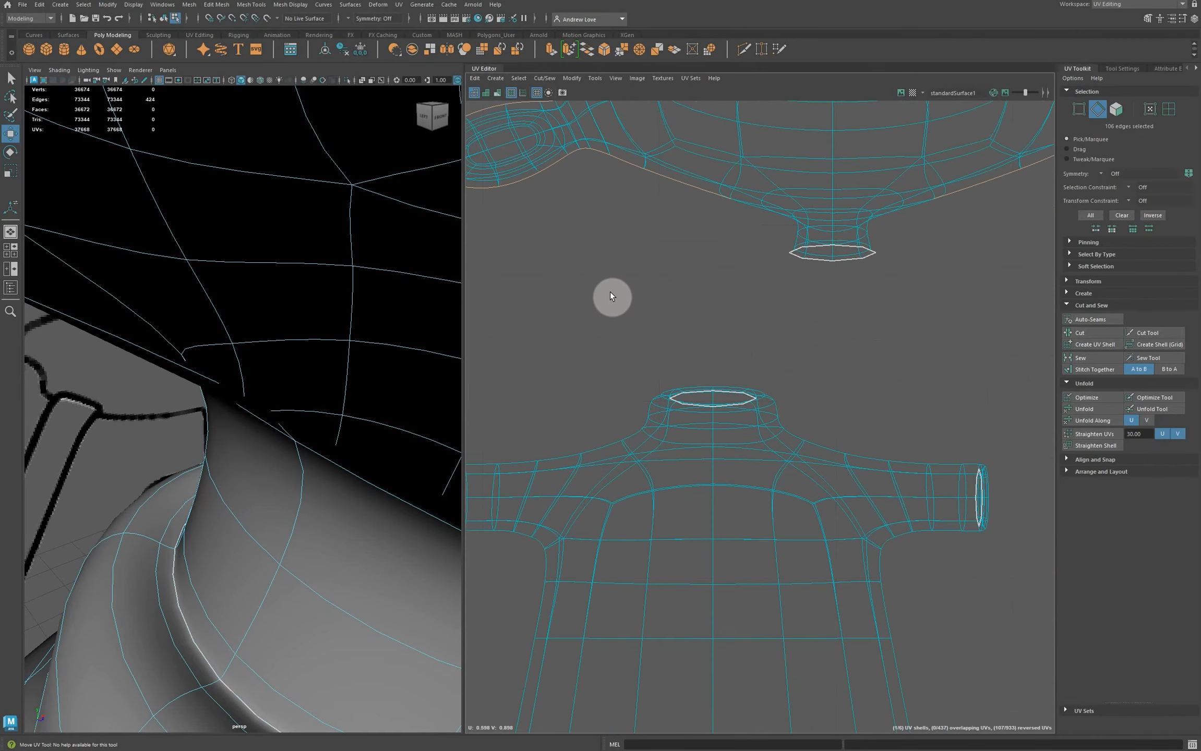
mouse_move(612, 295)
alt+middle_down()
mouse_move(653, 280)
mouse_move(628, 292)
alt+middle_up()
scroll(854, 224, up, 1)
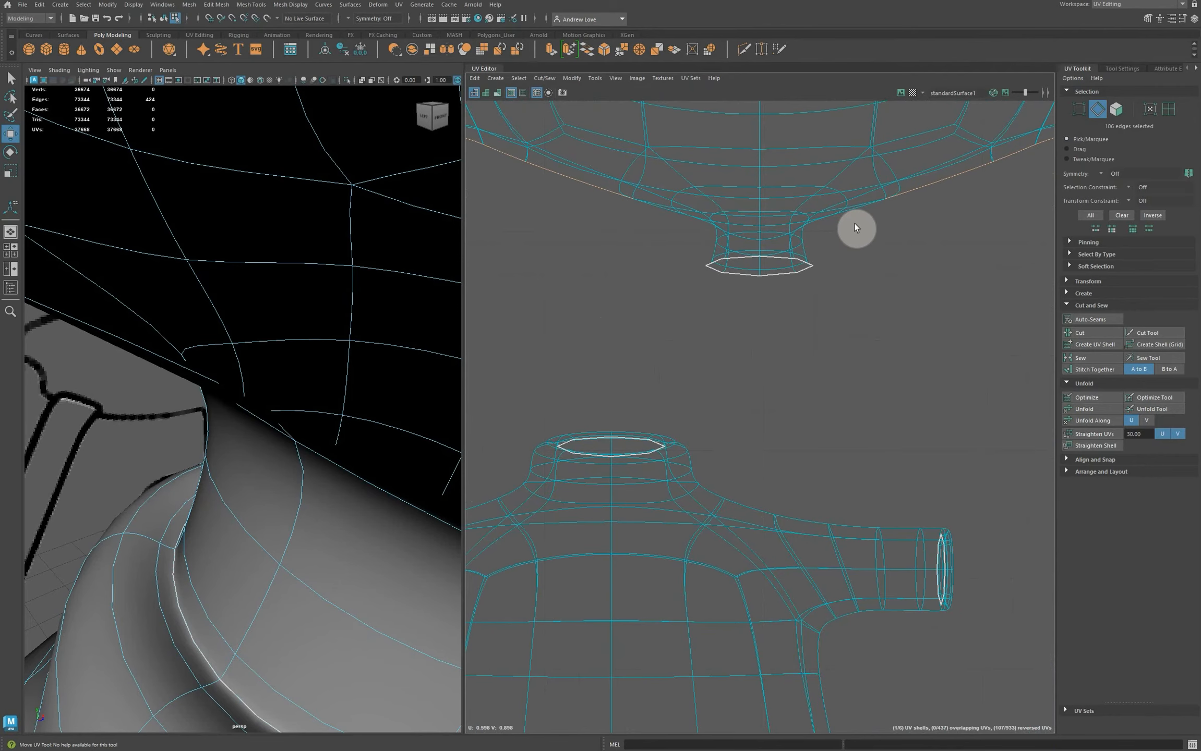
click(1079, 333)
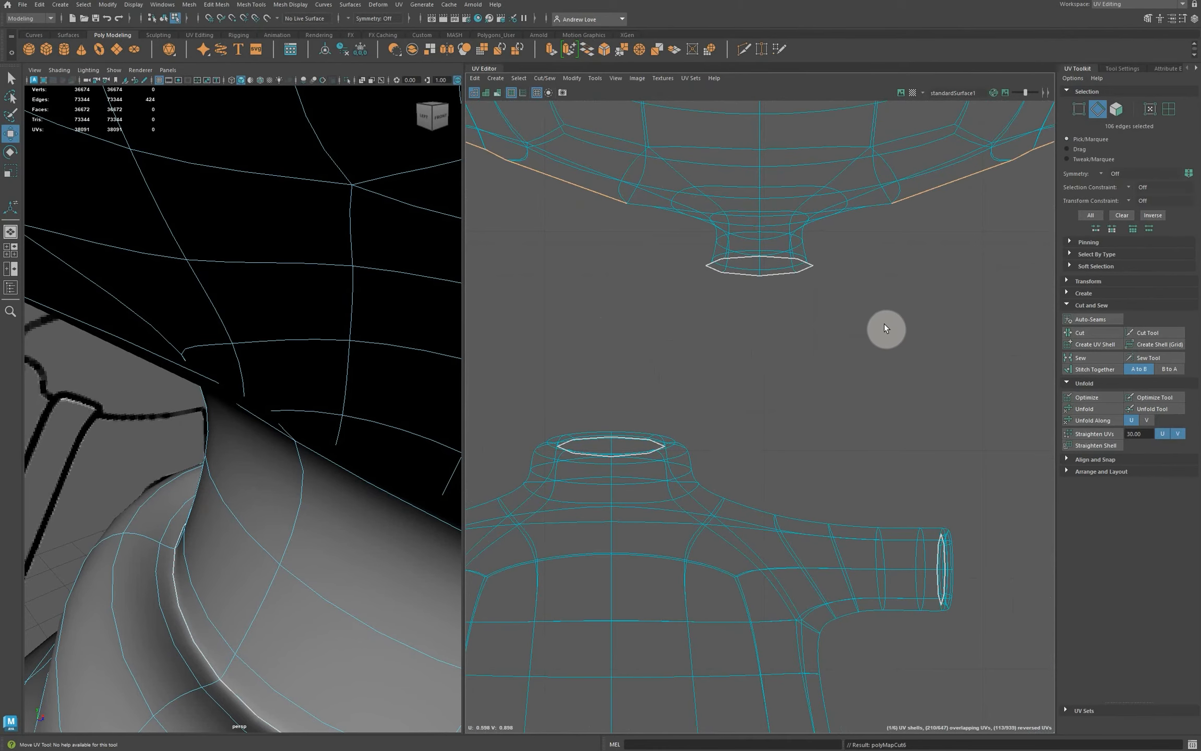
Step: Cut the two edges under the head in front of the neck to close the gap in the head's seam
scroll(396, 342, down, 6)
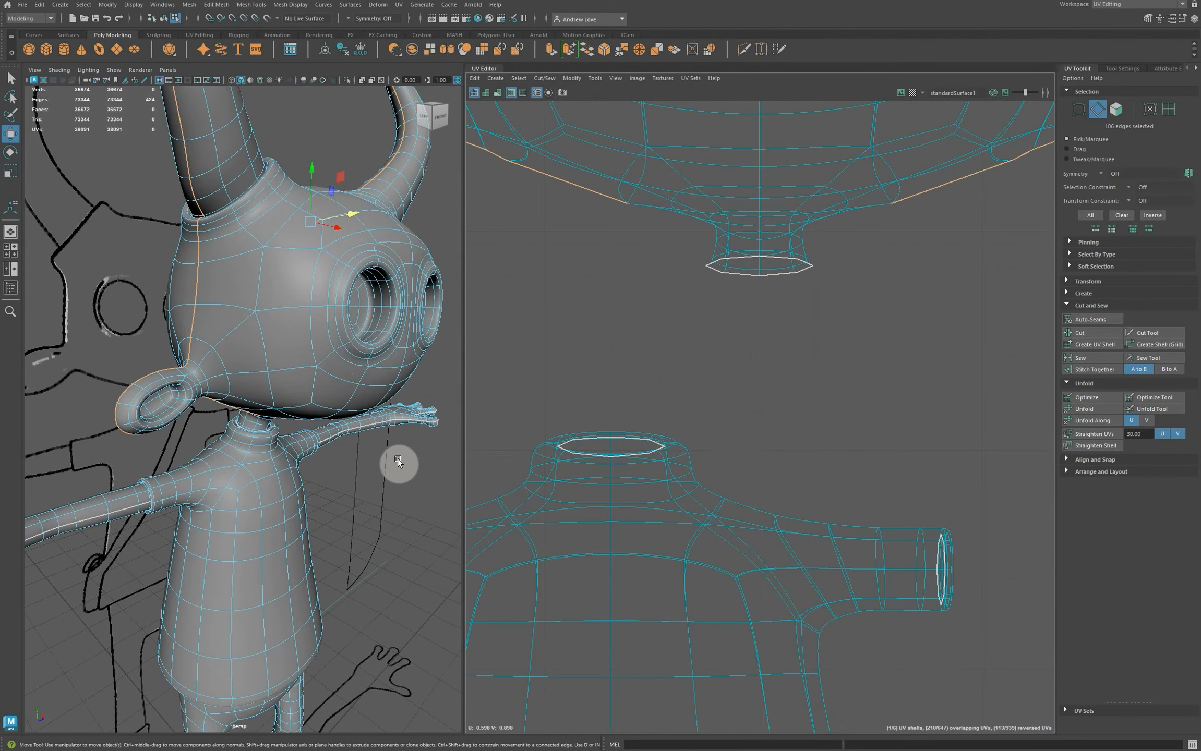
alt+drag(394, 501, 365, 430)
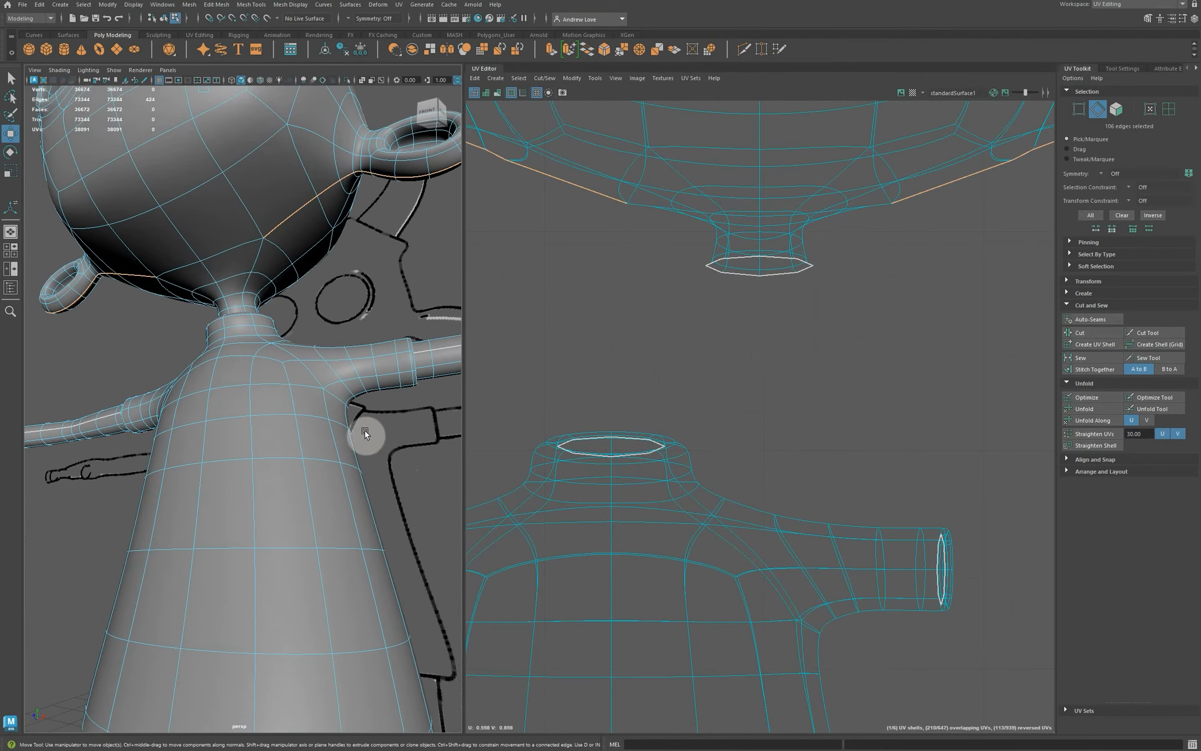
click(235, 254)
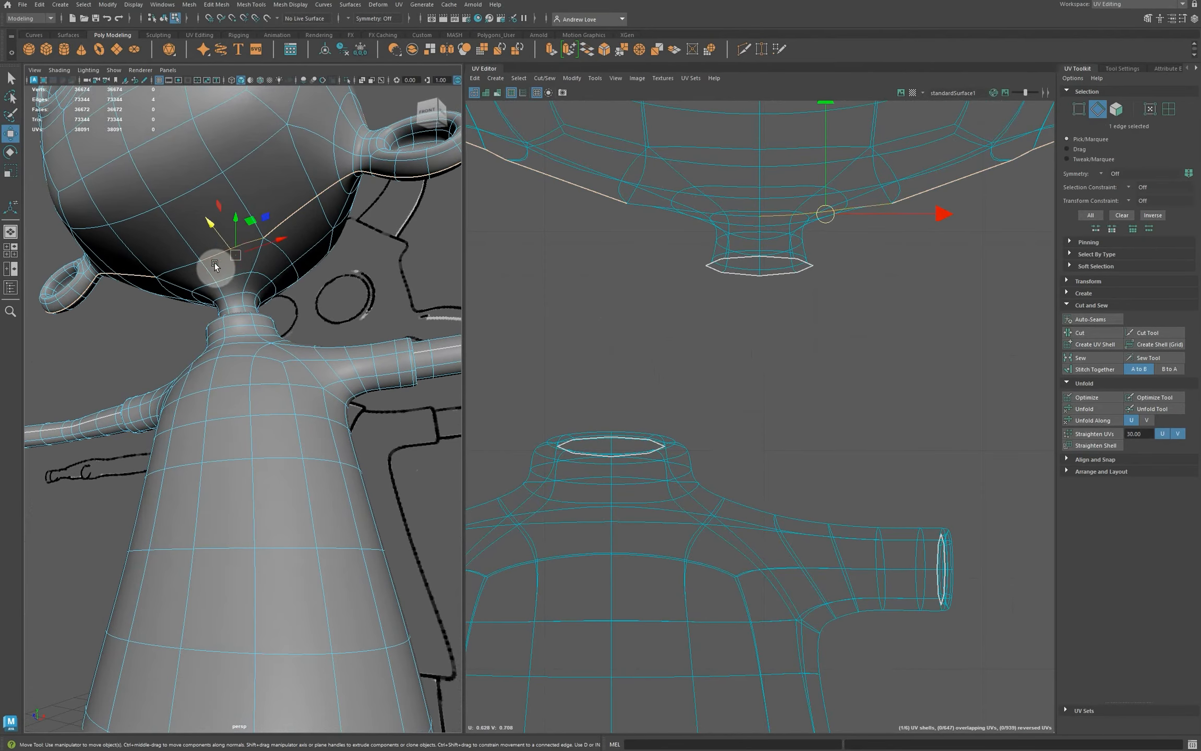
shift+click(176, 266)
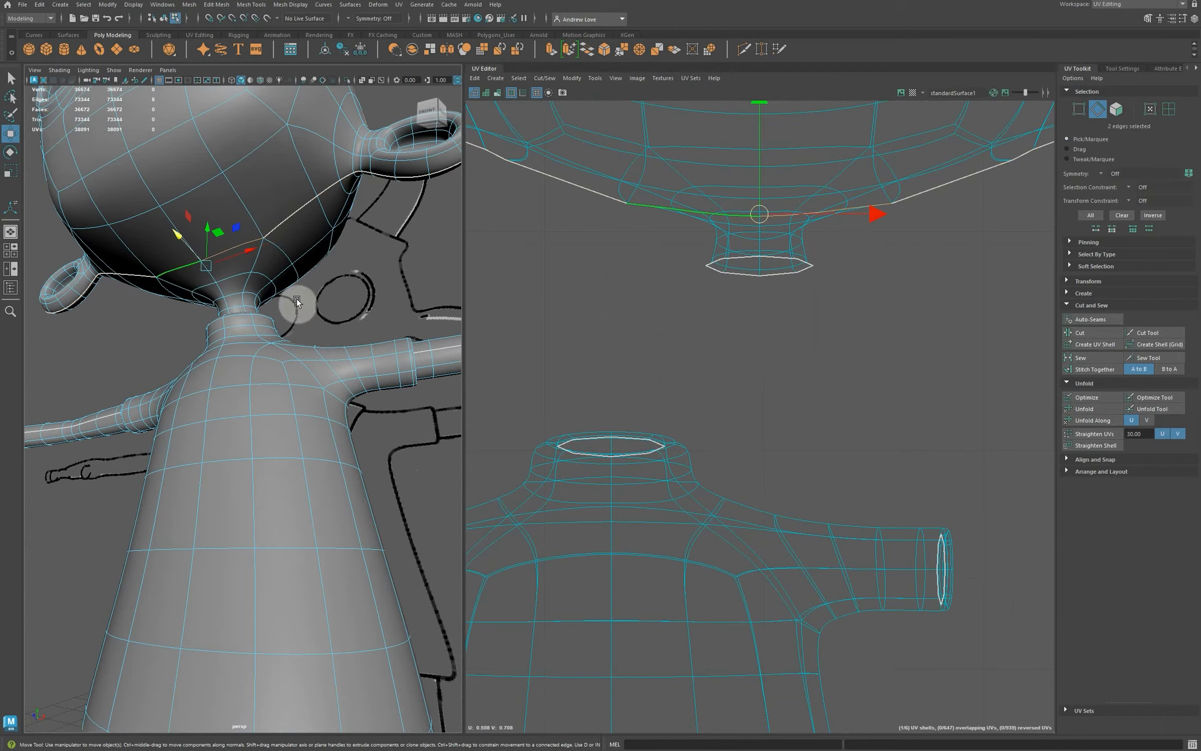
click(1087, 339)
Step: Select the front half of the head as a shell and move it beside the back half
scroll(844, 305, down, 5)
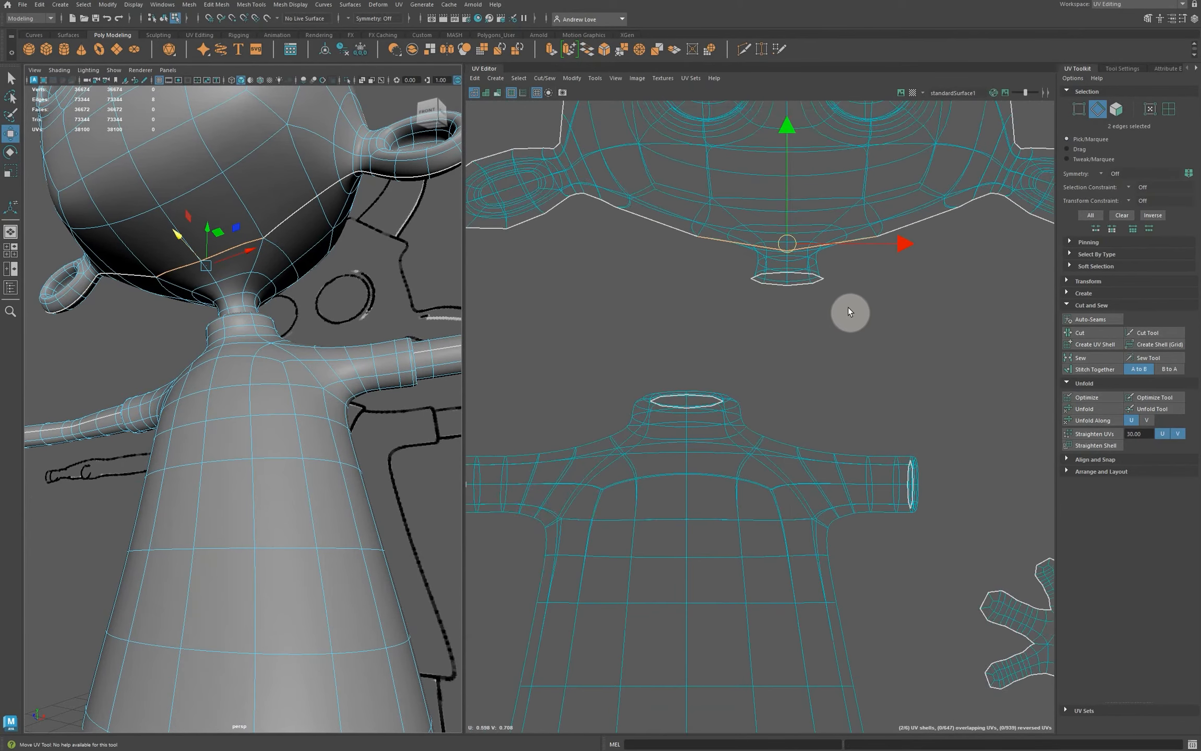
scroll(861, 305, down, 3)
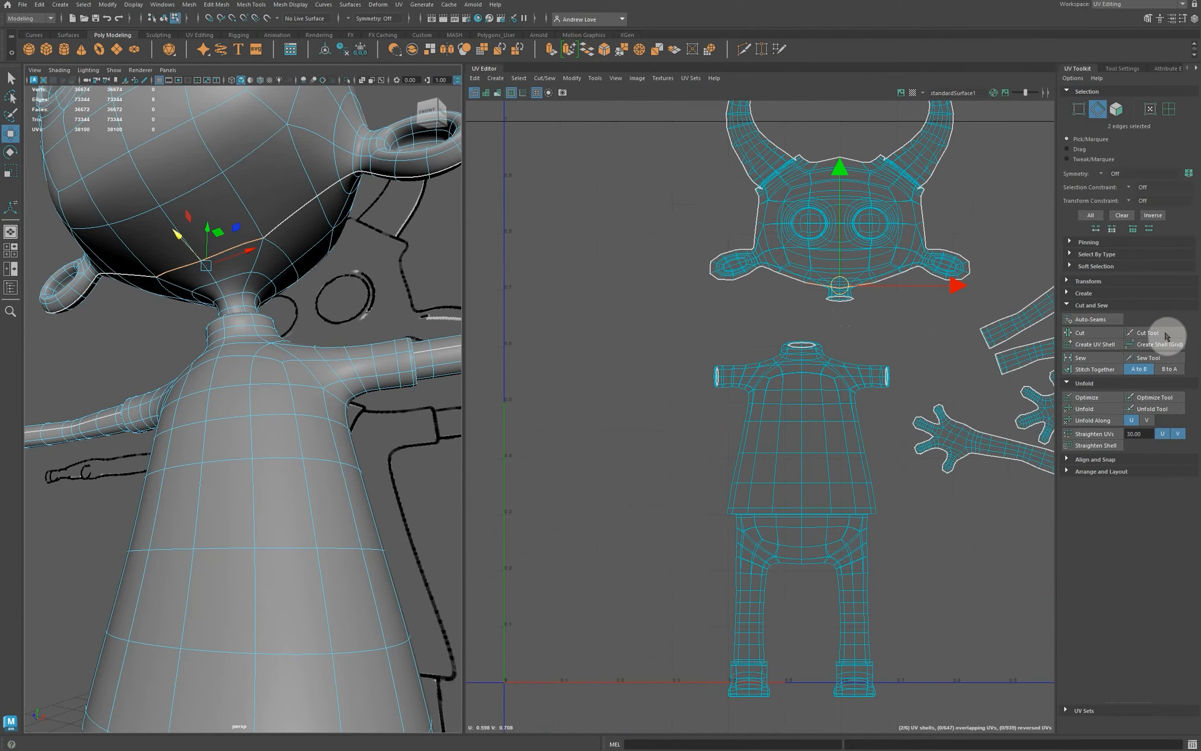
click(1169, 110)
click(837, 254)
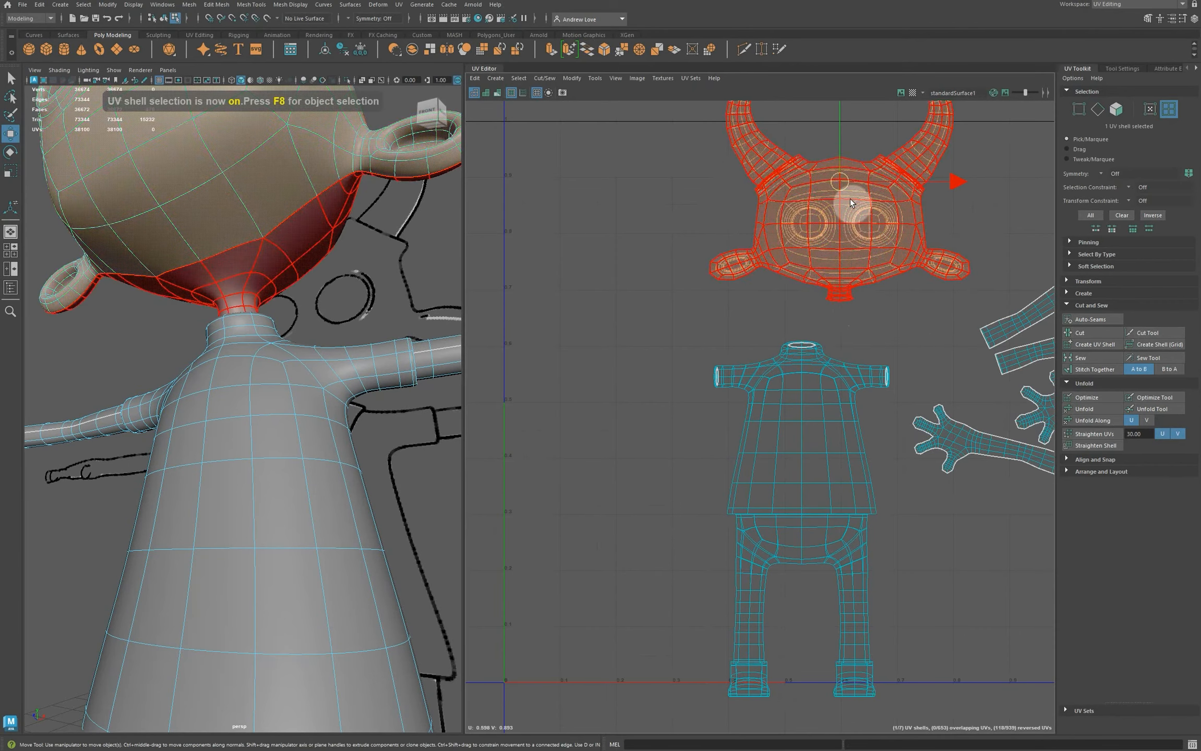
drag(816, 206, 603, 229)
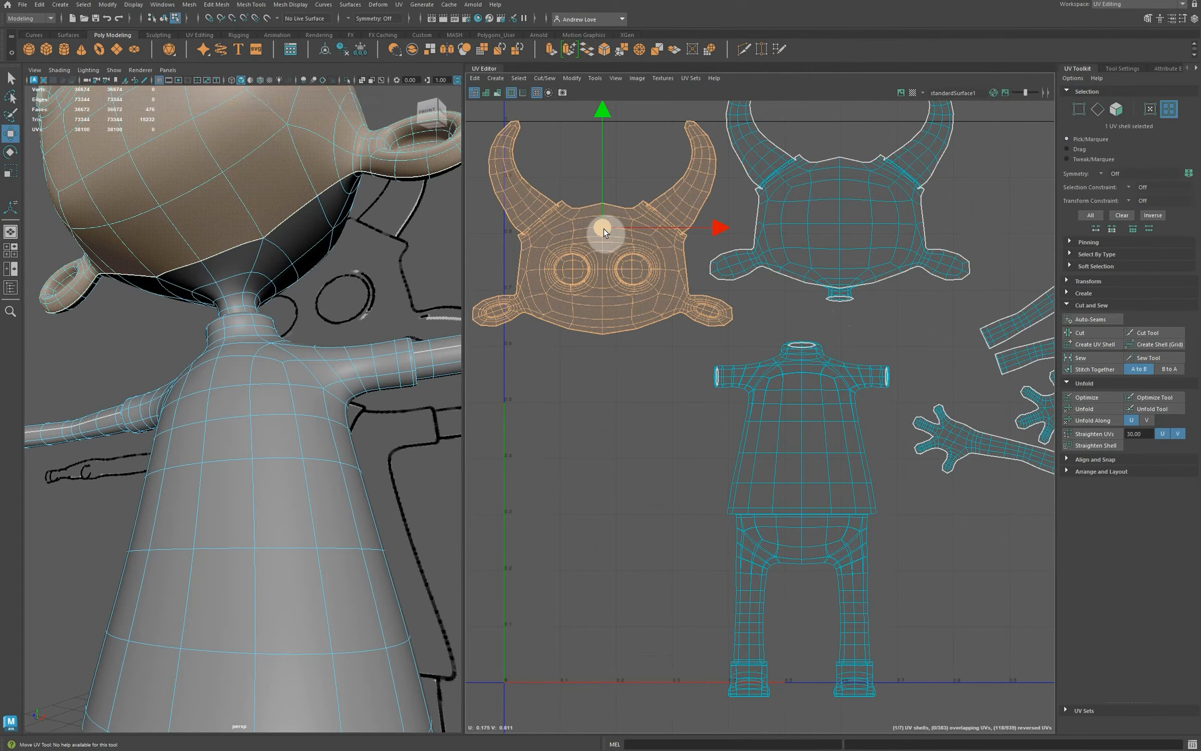
Step: Cut the UVs along the edge loop in the groove around the base of the first horn
alt+drag(337, 314, 311, 366)
scroll(181, 413, up, 5)
alt+drag(81, 421, 119, 415)
scroll(120, 415, down, 5)
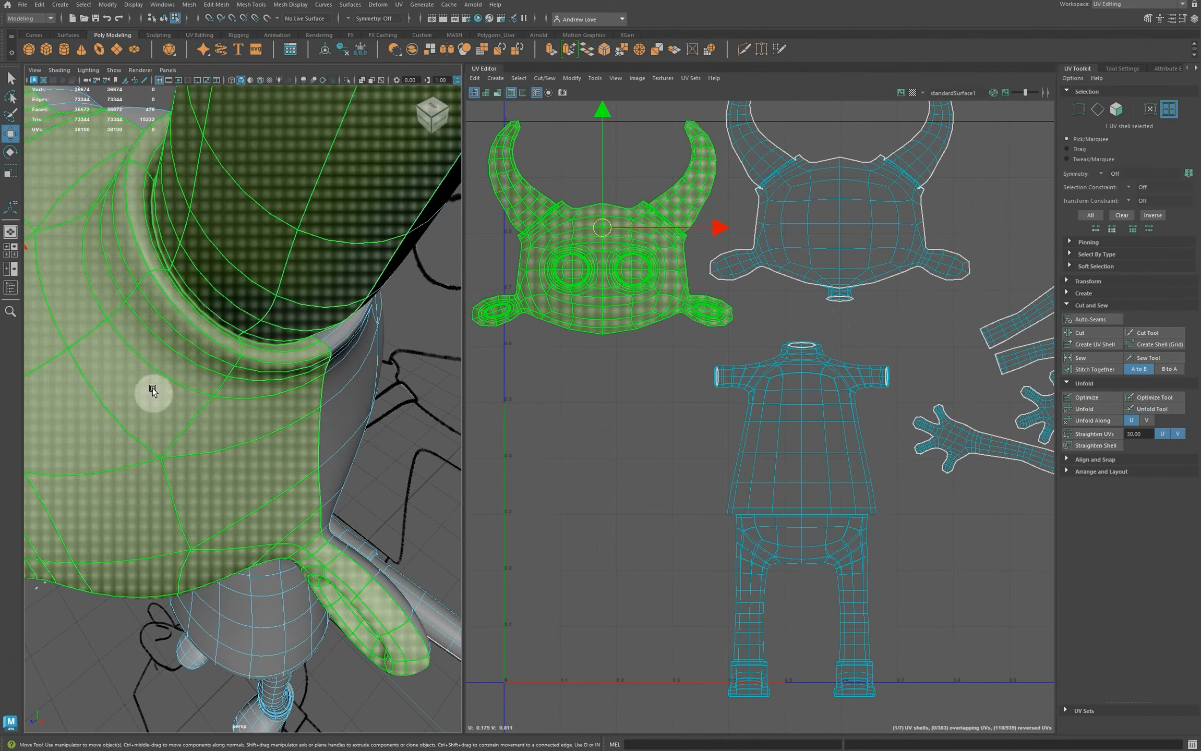
right_click(193, 280)
click(193, 253)
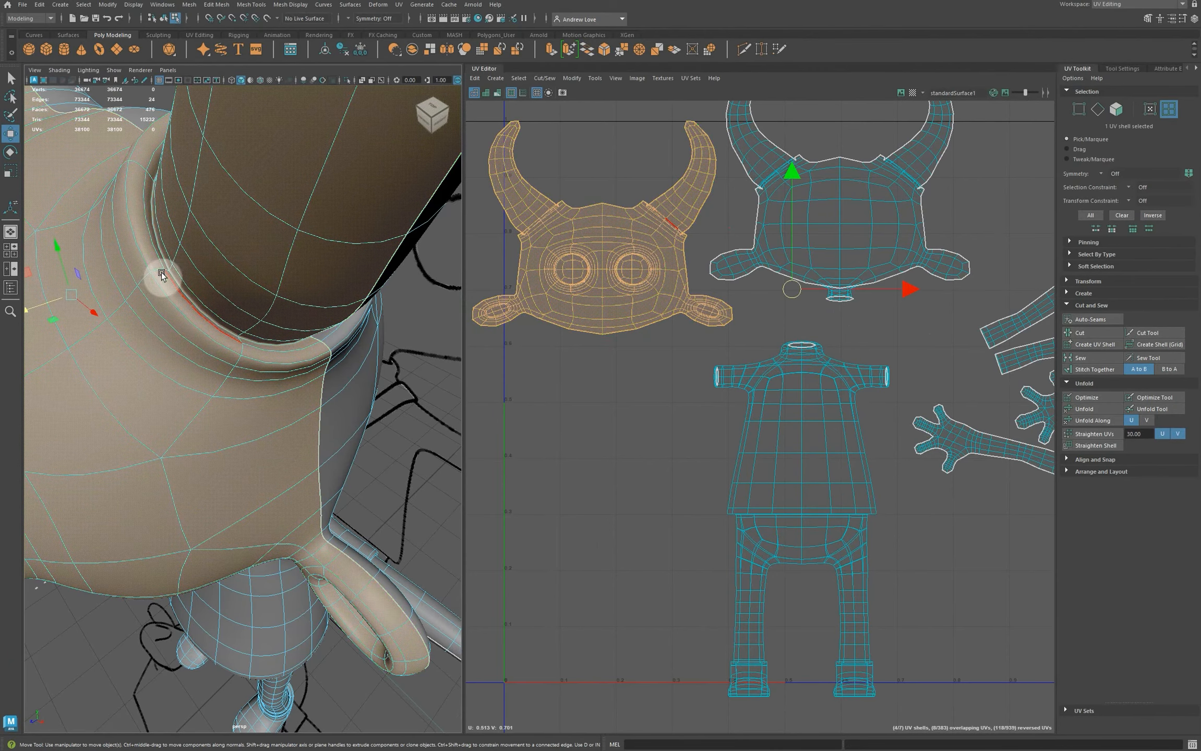
double_click(161, 254)
double_click(161, 254)
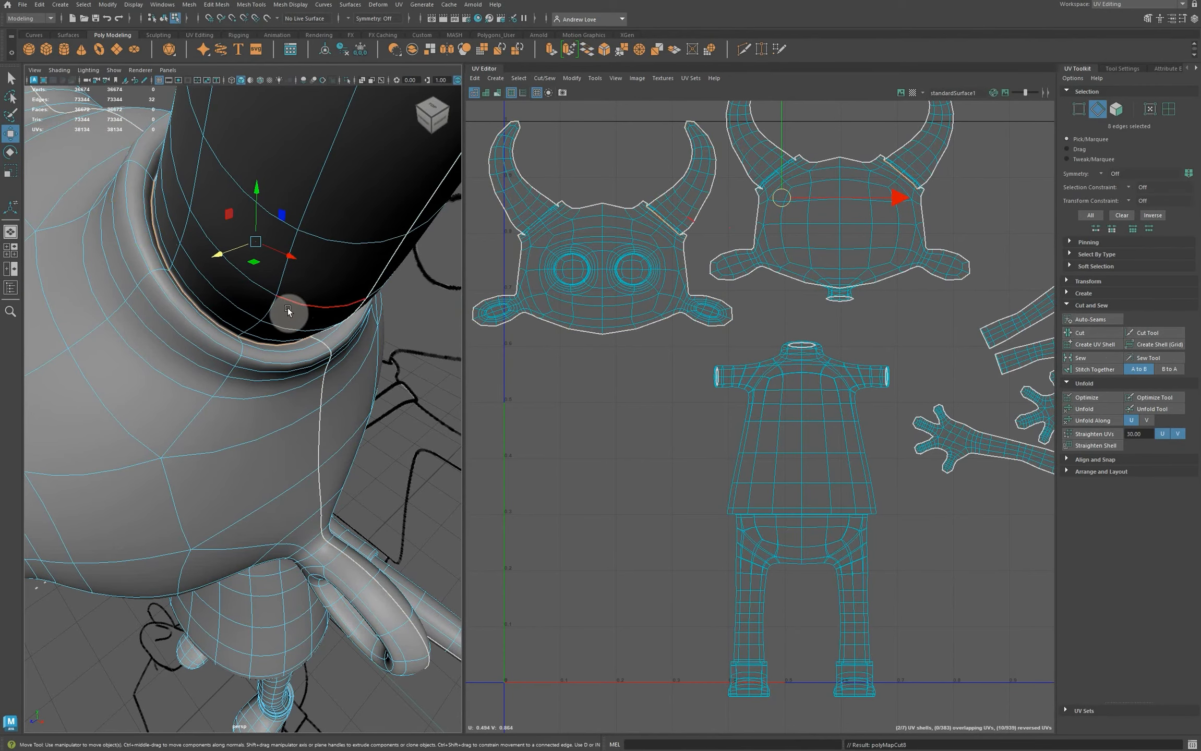
Step: Cut the UVs along the matching edge loop around the base of the other horn
alt+drag(147, 327, 244, 328)
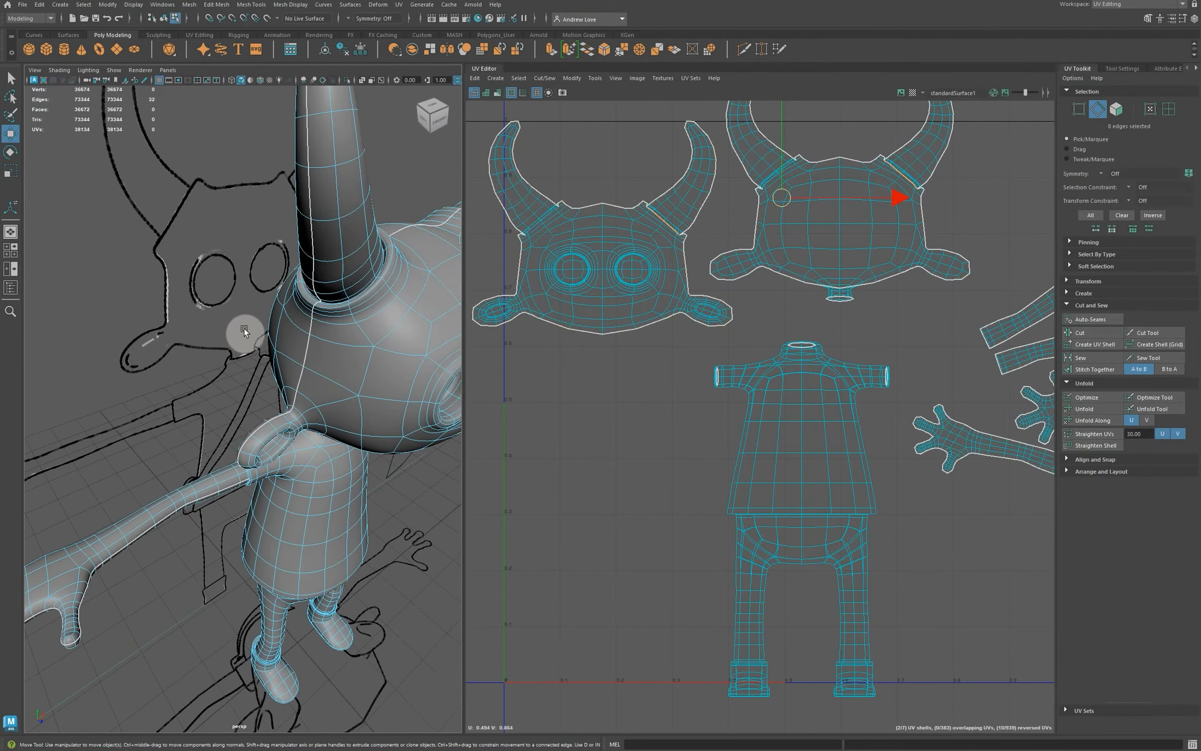
alt+right_drag(244, 328, 206, 319)
alt+middle_drag(205, 318, 173, 327)
alt+right_drag(172, 327, 199, 310)
alt+middle_drag(199, 310, 179, 336)
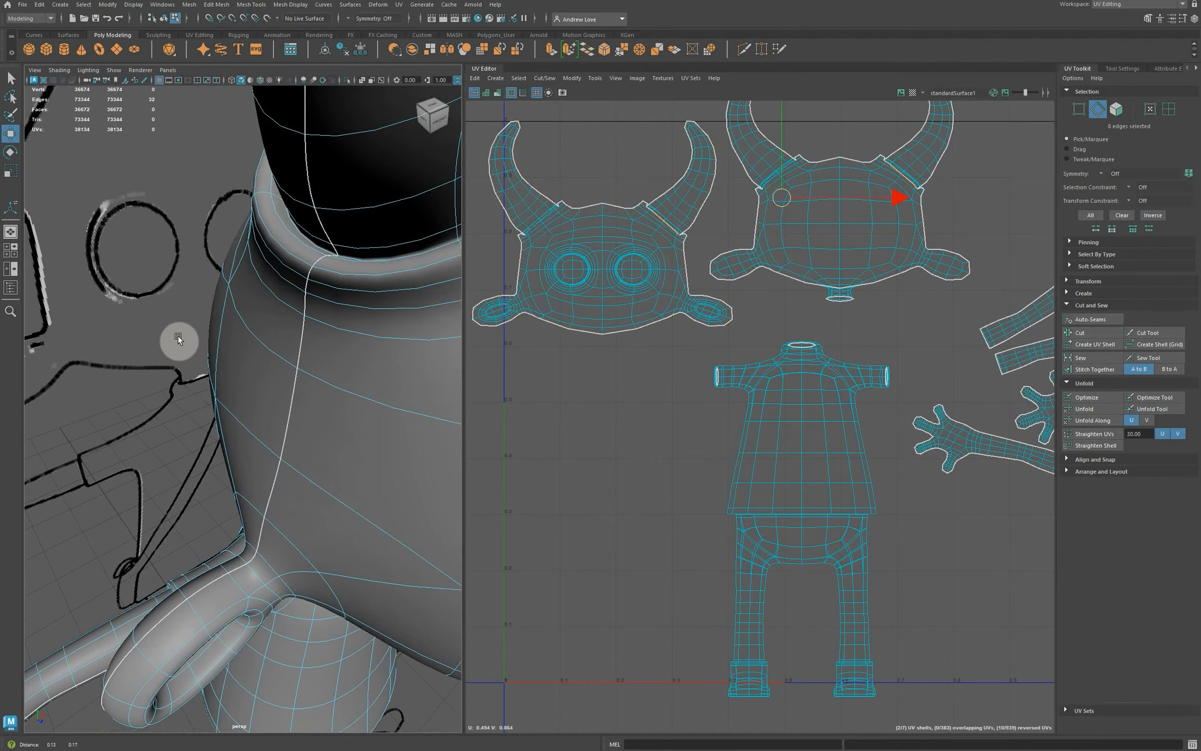
click(320, 247)
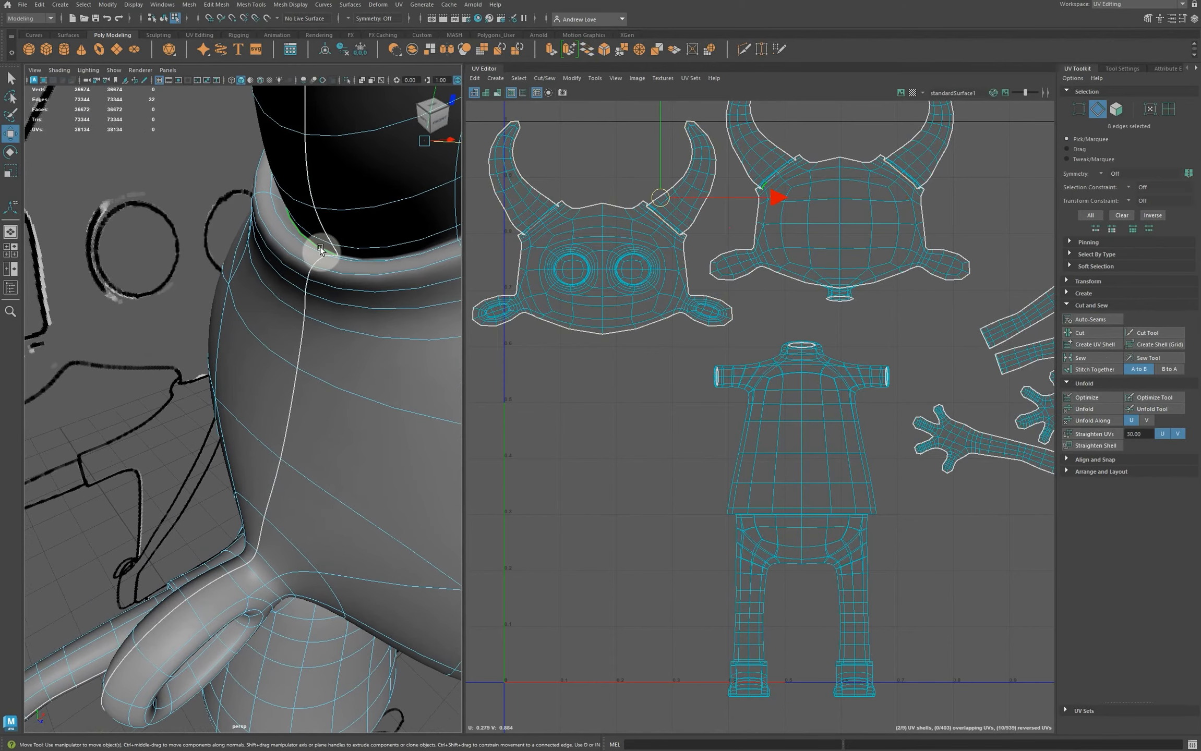
click(1115, 339)
Step: Stitch the two halves of the right-hand horn together along the outer curved edge chain running from its base to its tip
scroll(716, 406, down, 3)
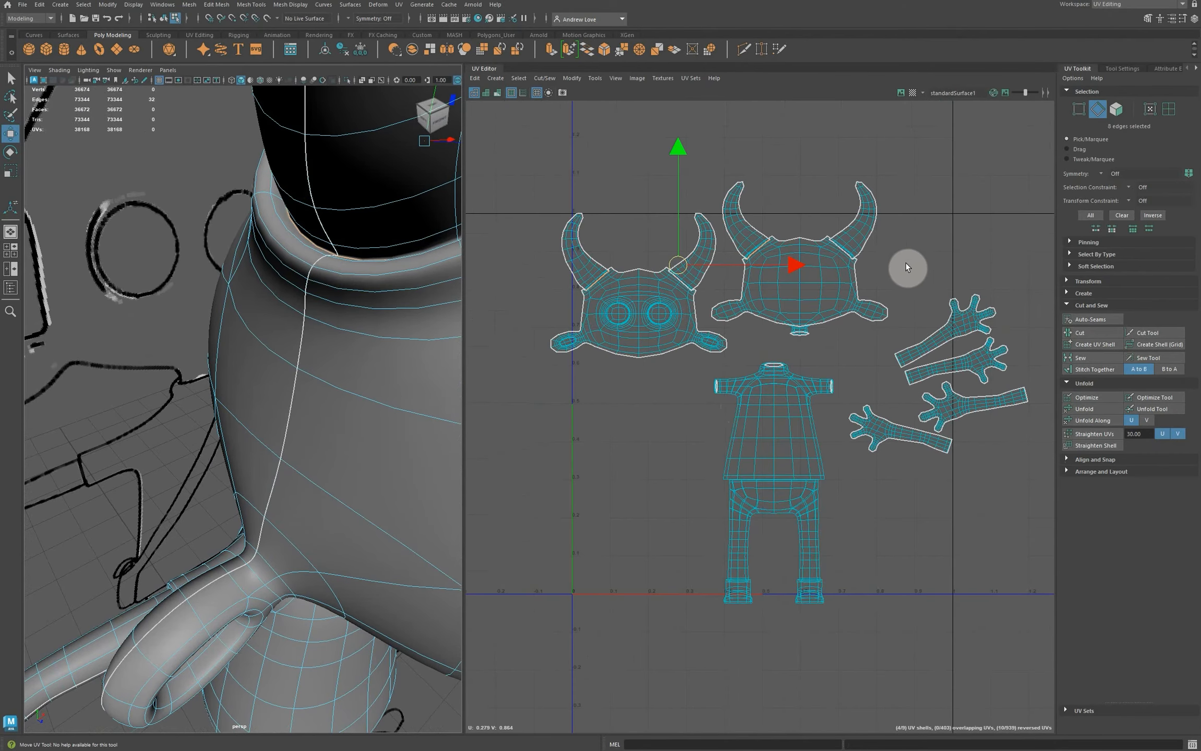
scroll(818, 253, up, 5)
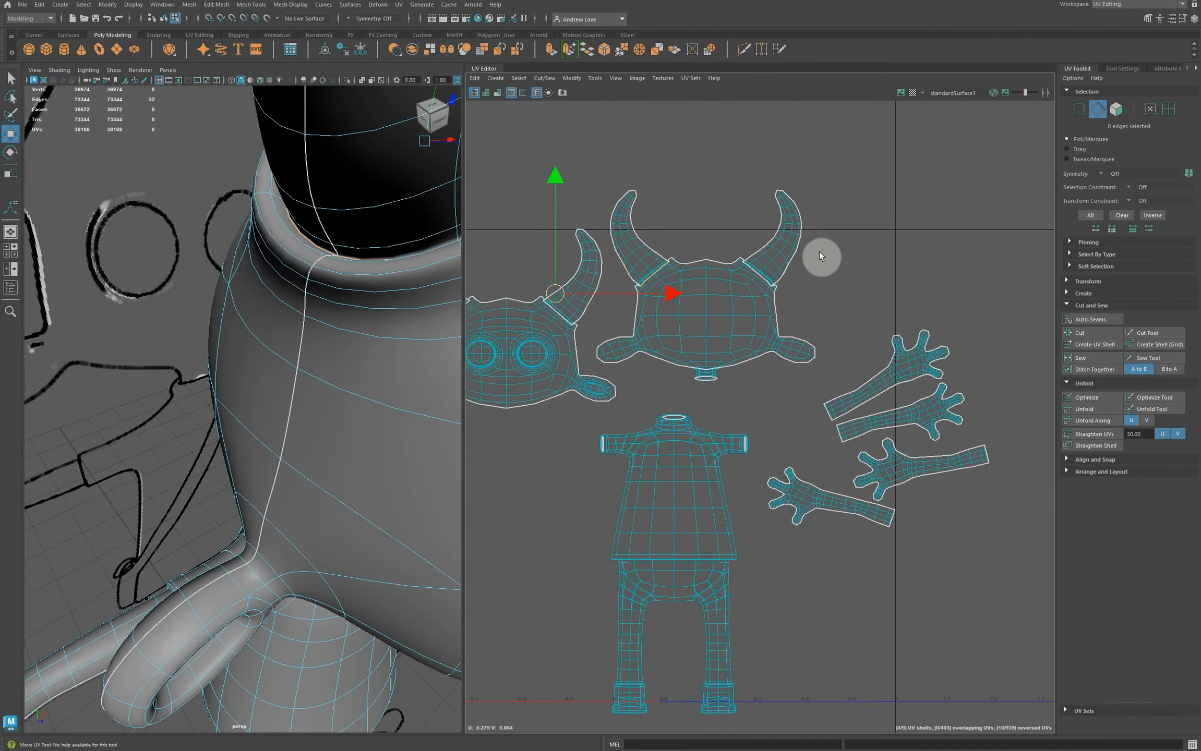
scroll(820, 255, up, 4)
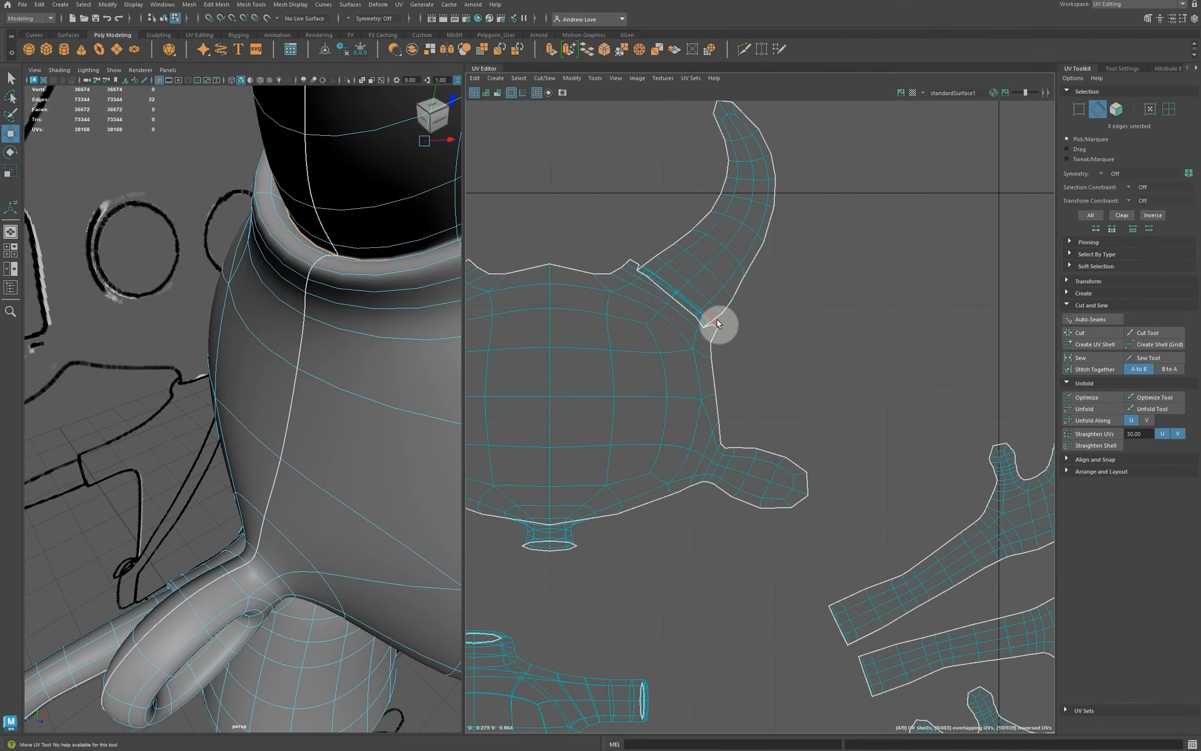
click(715, 318)
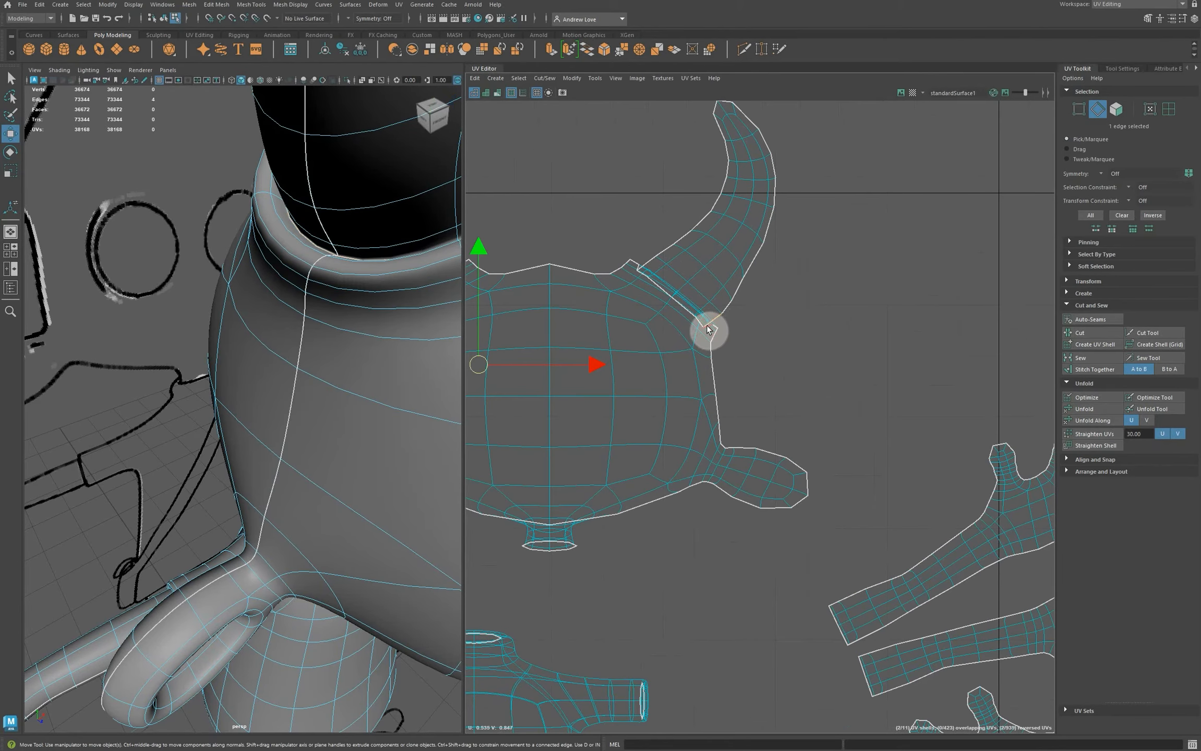
click(707, 328)
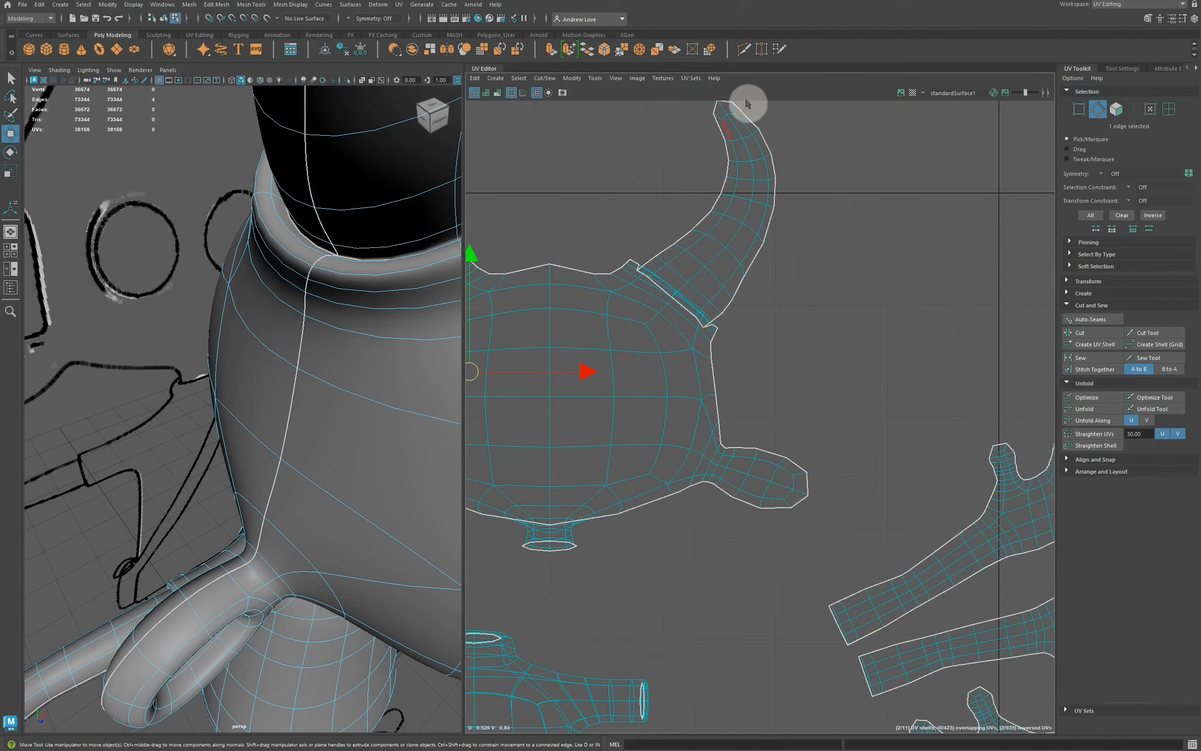
shift+double_click(729, 102)
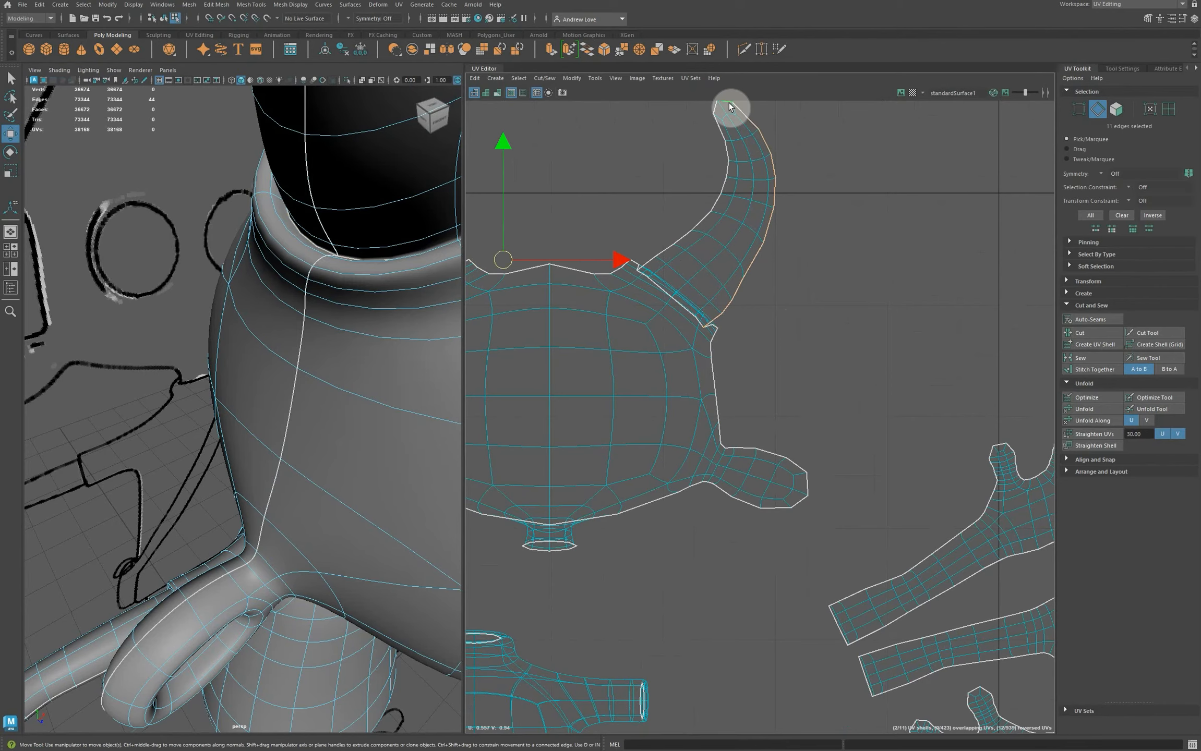
scroll(816, 137, down, 4)
scroll(823, 155, down, 3)
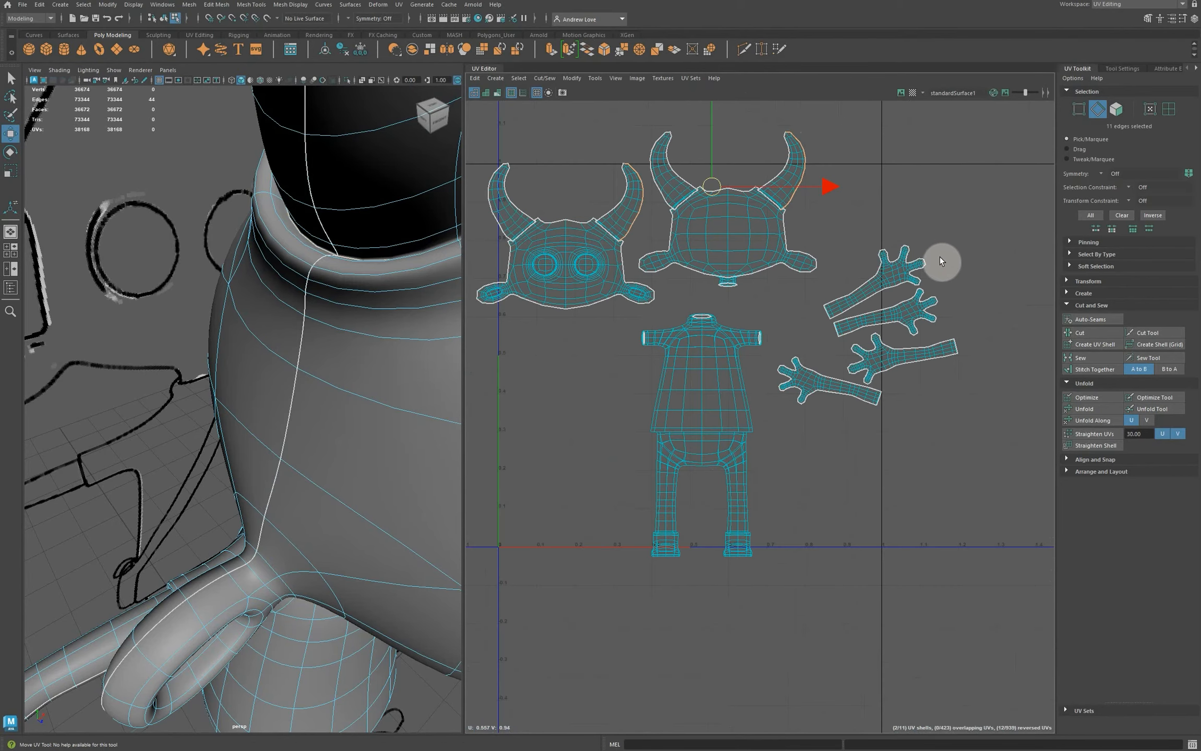
click(1095, 369)
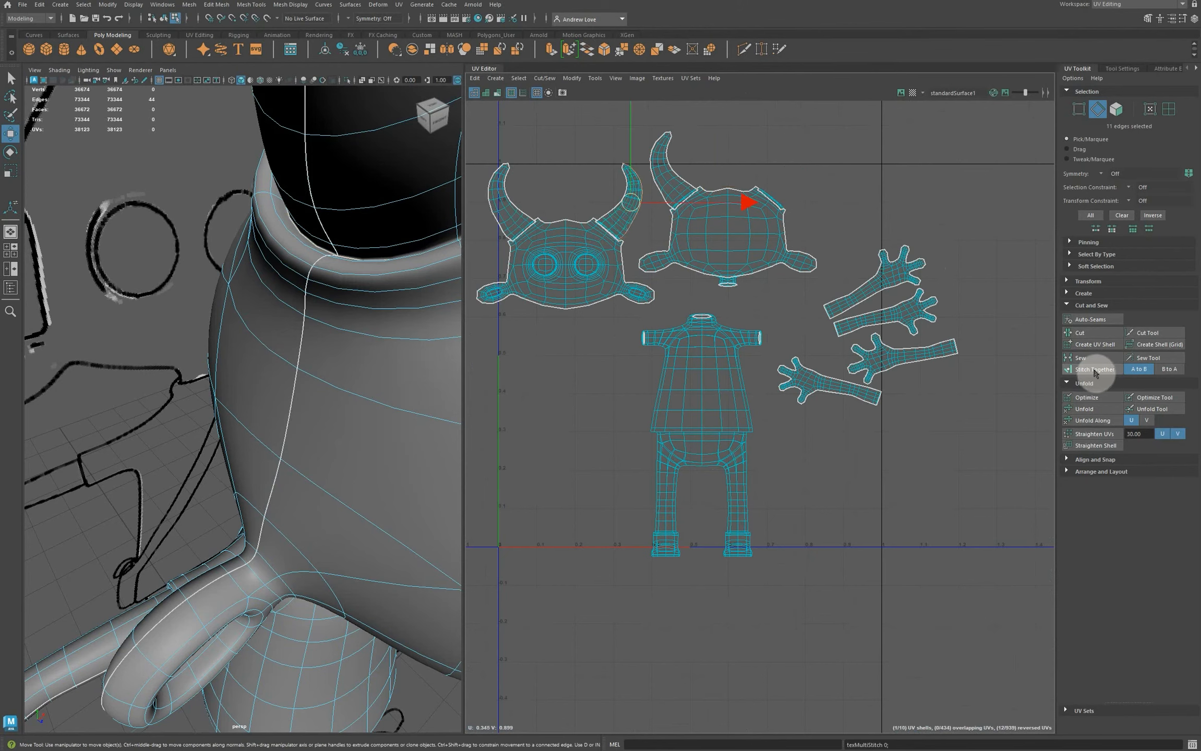
Step: Select the stitched horn as a UV shell, move it above the arm shells and unfold it
drag(636, 209, 798, 188)
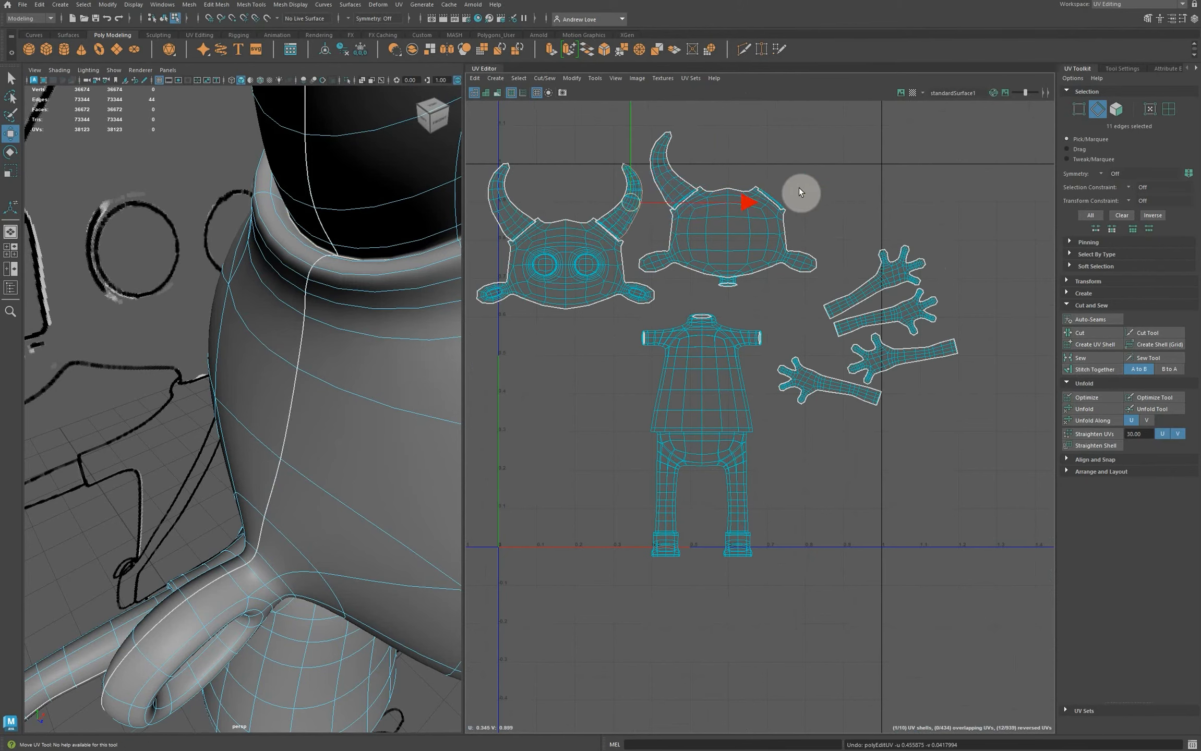
click(1169, 110)
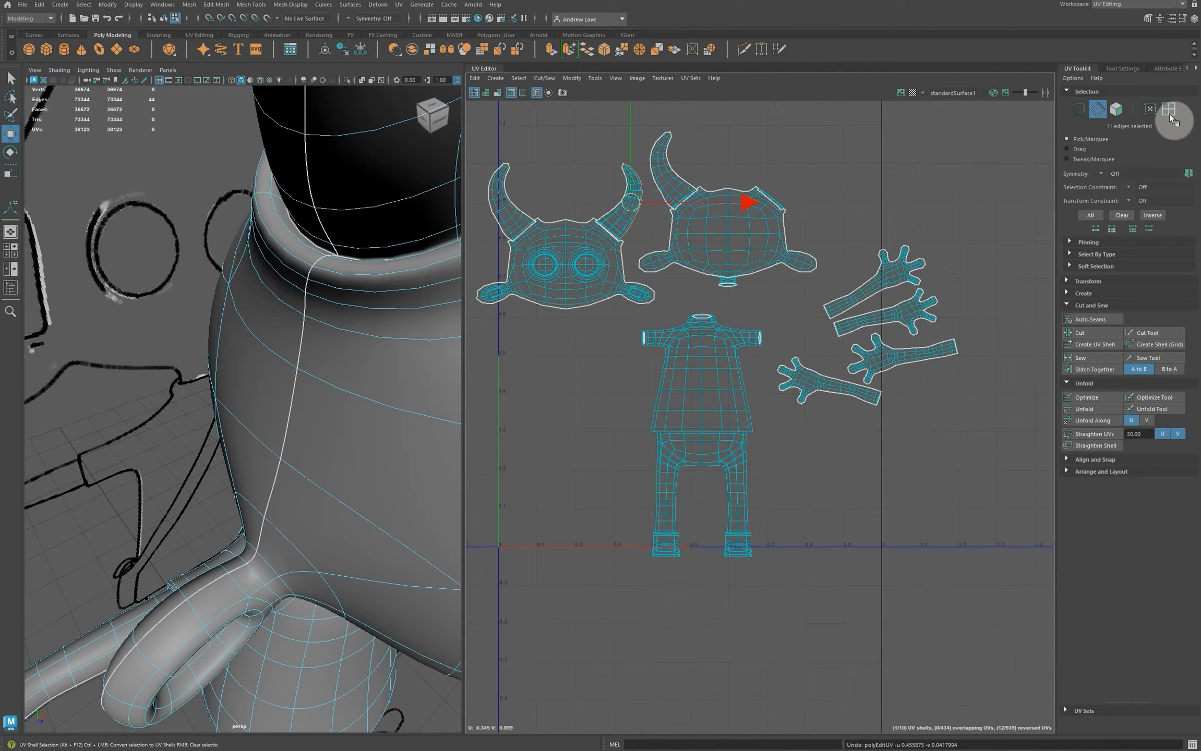
click(613, 210)
drag(620, 207, 889, 192)
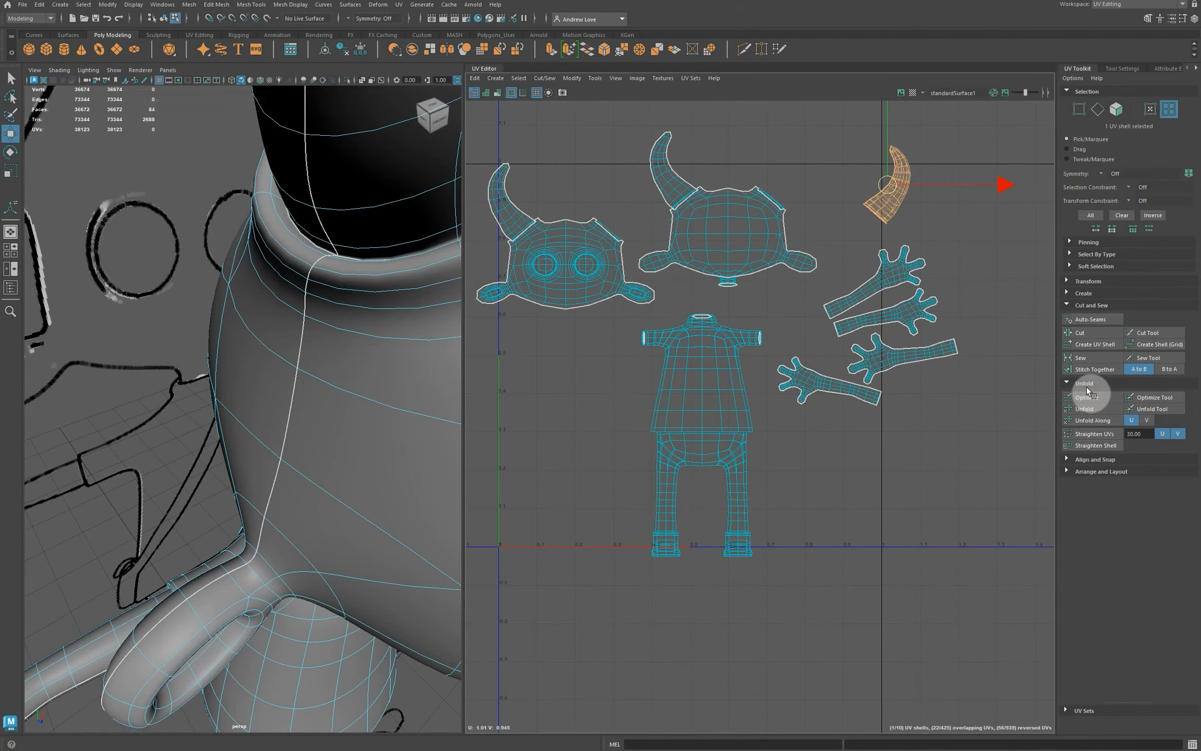
click(1099, 411)
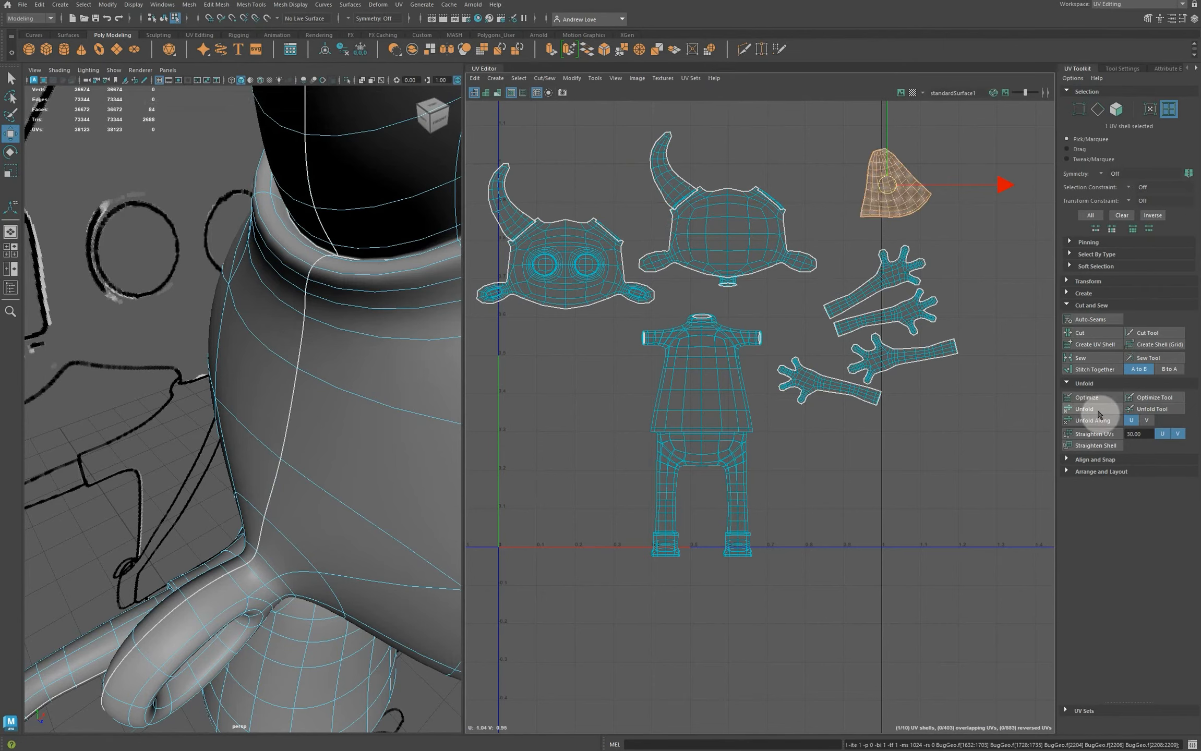
Step: Stitch the two halves of the remaining horn together along its outer curved edge chain from base to tip
click(808, 172)
click(565, 229)
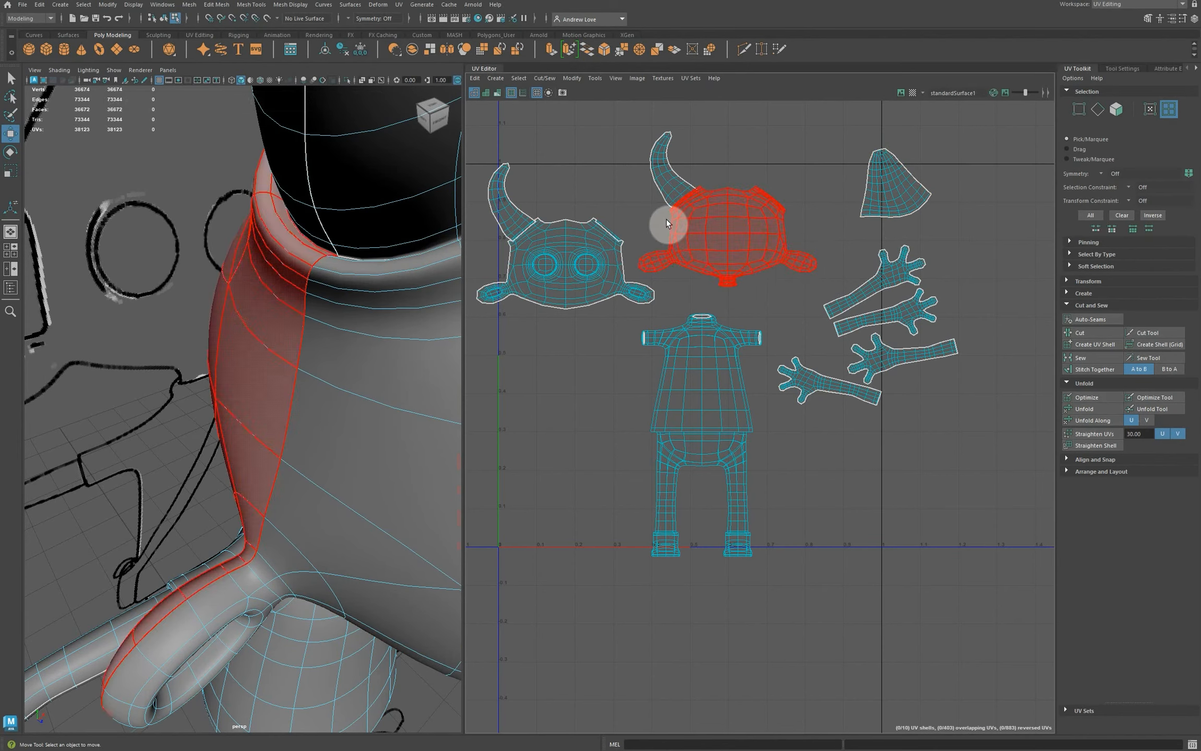
click(613, 177)
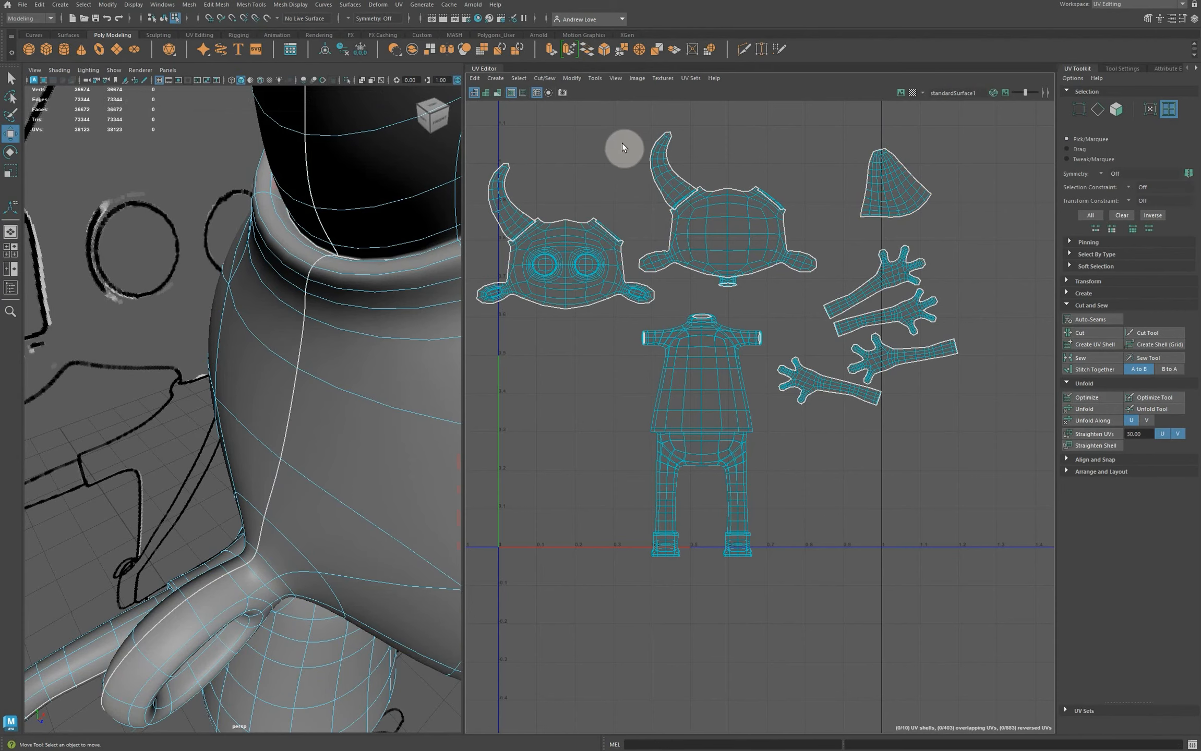
click(655, 186)
click(645, 210)
scroll(645, 210, up, 4)
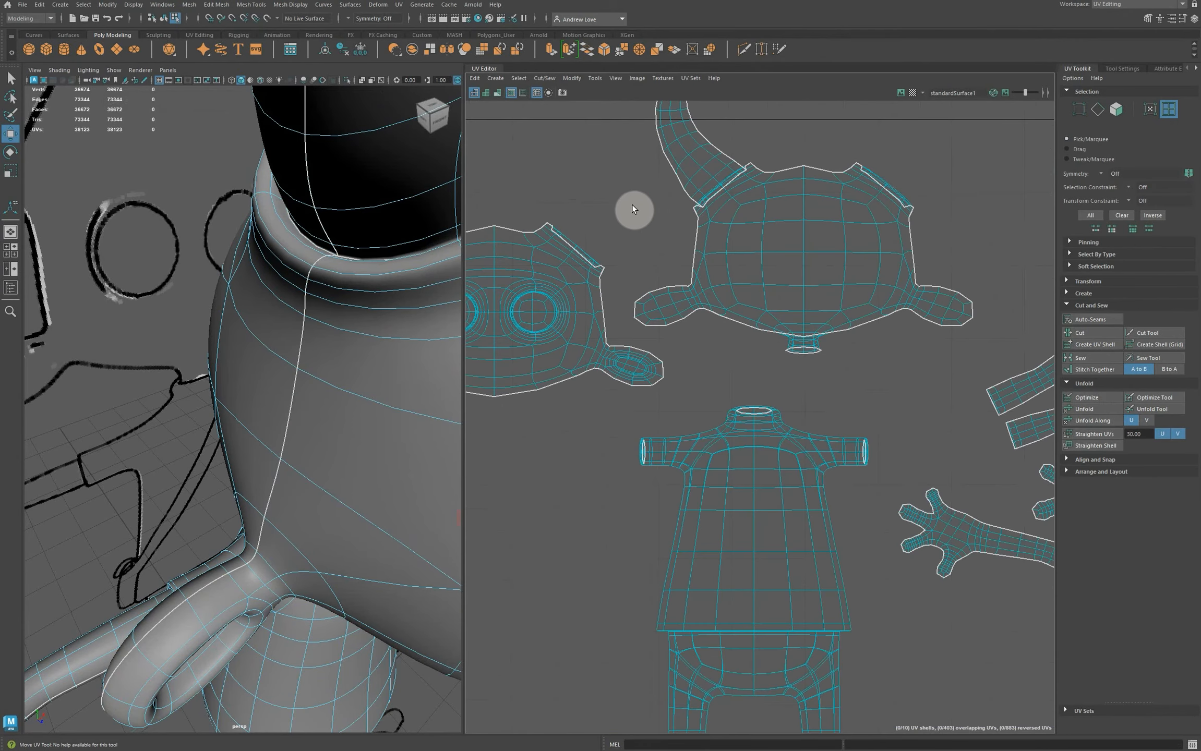
scroll(665, 330, up, 3)
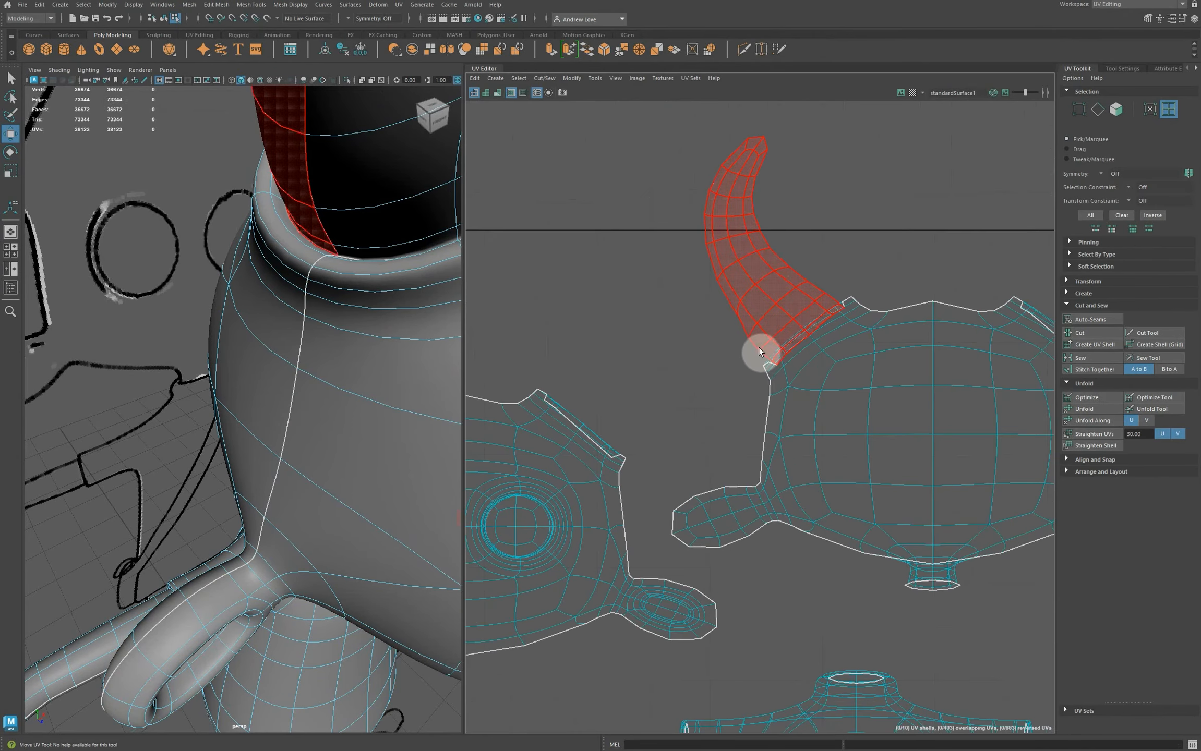
scroll(721, 360, up, 2)
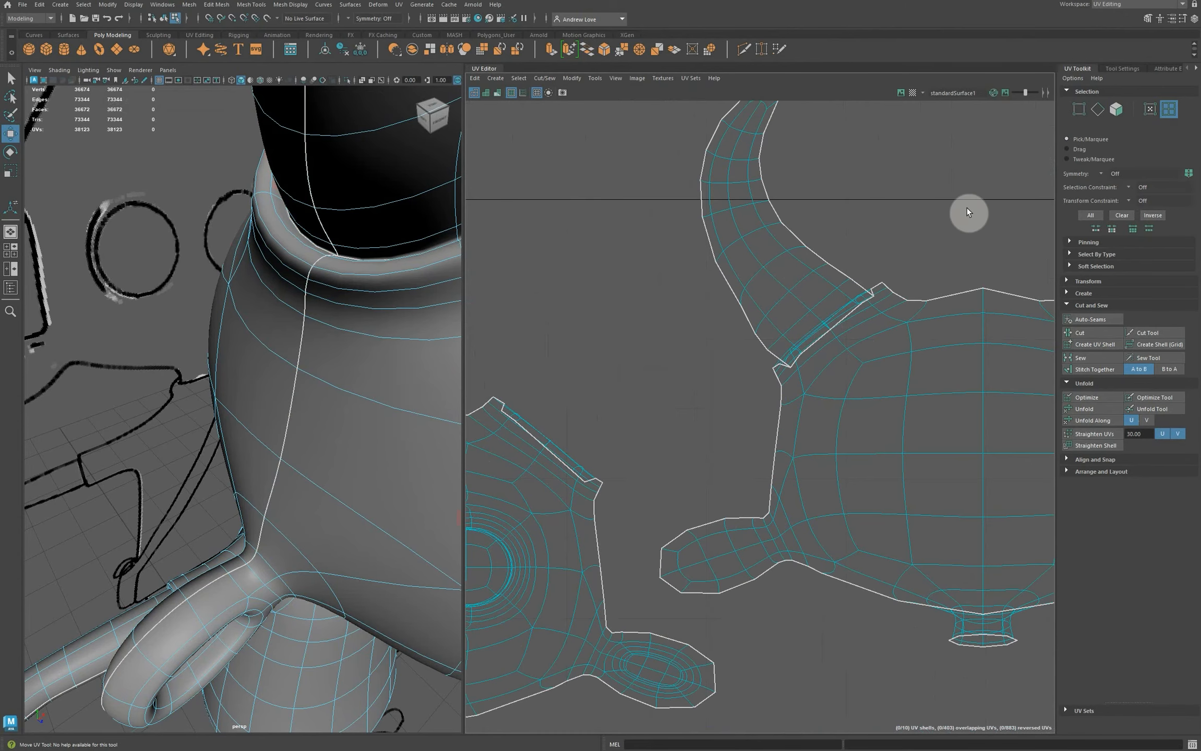
click(1097, 110)
click(788, 365)
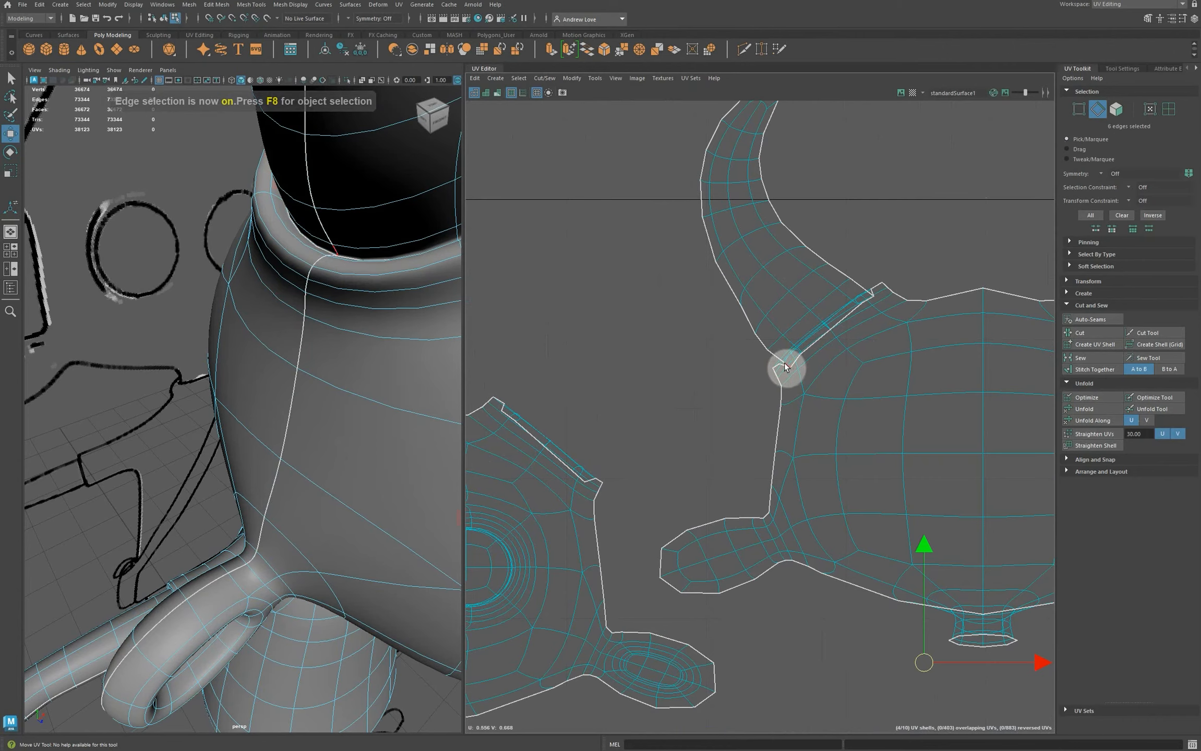
click(786, 367)
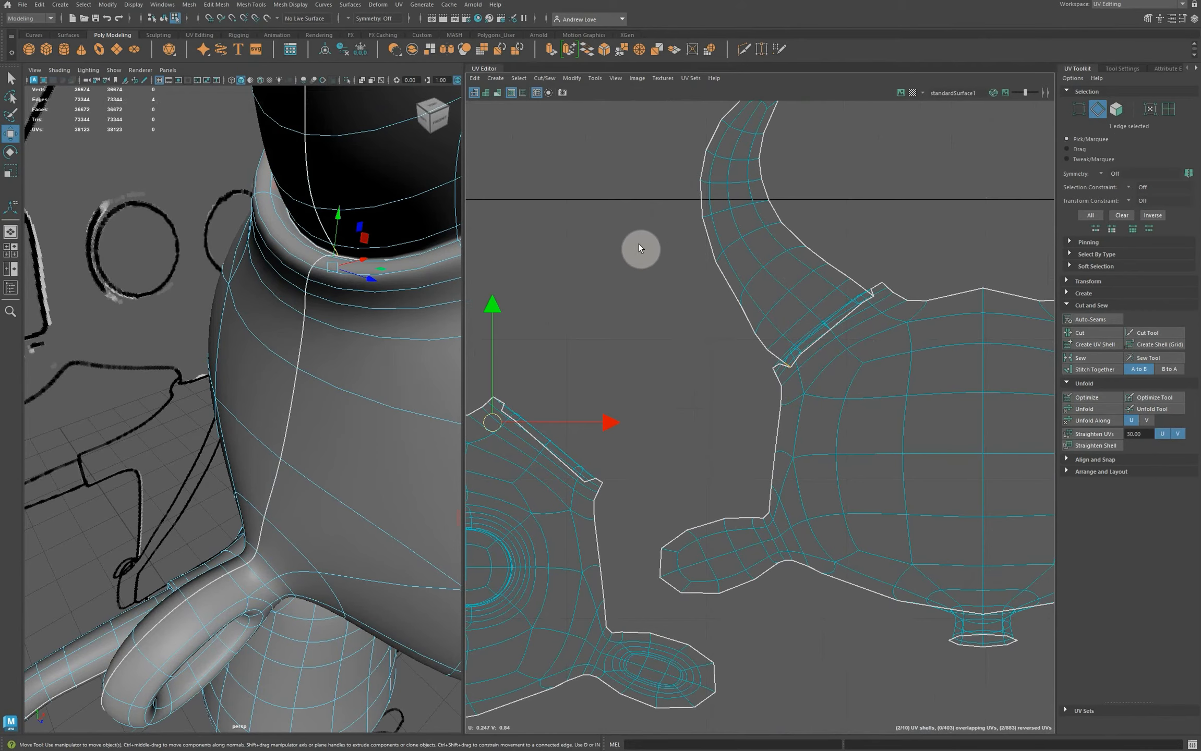
alt+middle_drag(640, 247, 640, 392)
shift+double_click(757, 229)
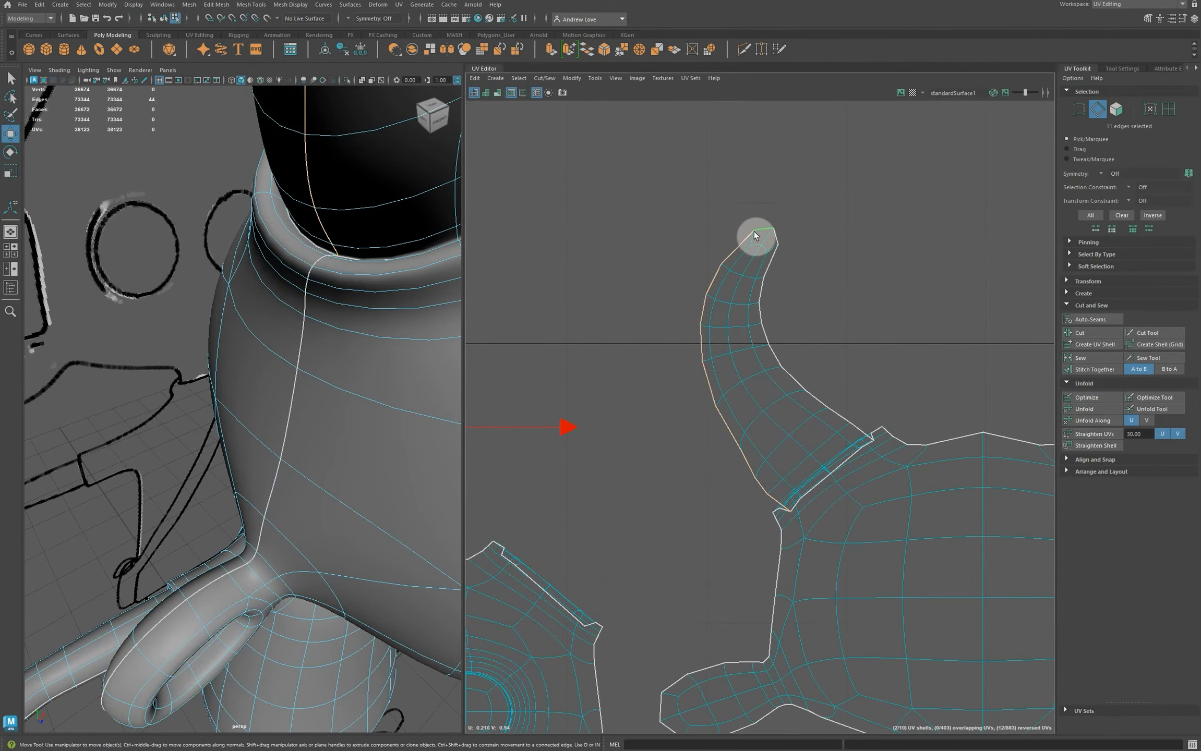
scroll(739, 233, down, 2)
scroll(1039, 374, down, 4)
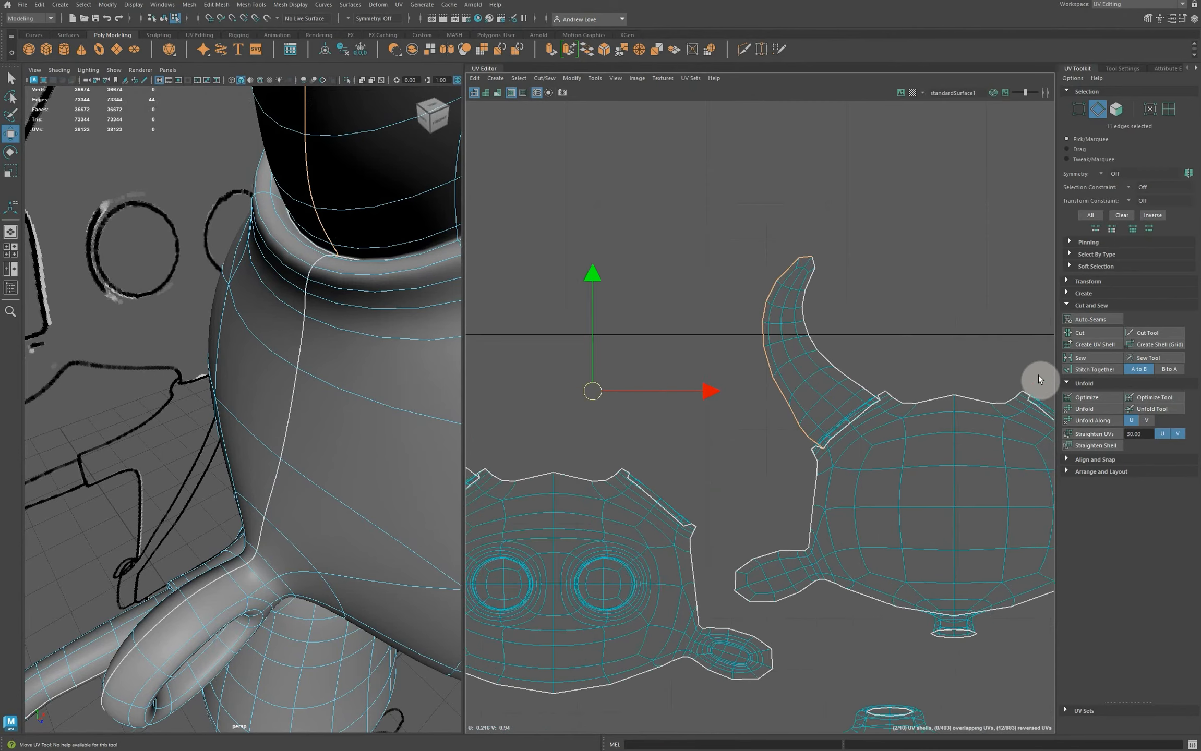
click(1113, 370)
Step: Select the second stitched horn as a UV shell, move it above the head shells and unfold it
click(1169, 108)
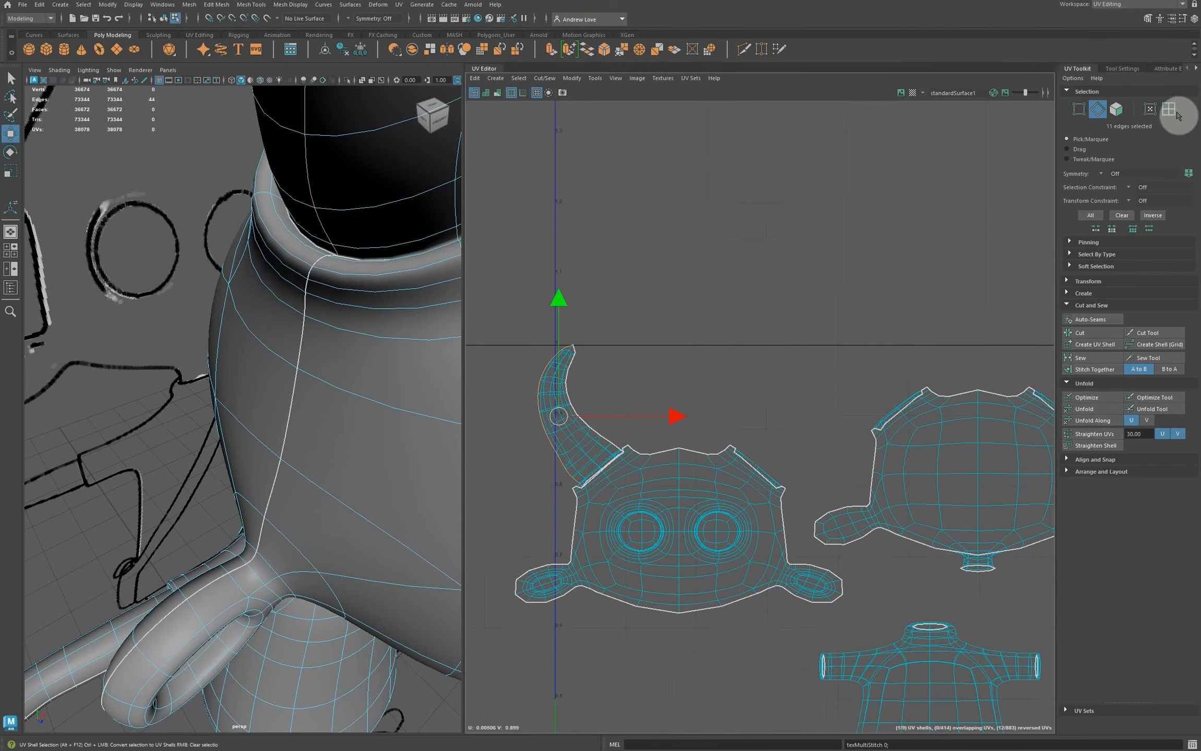
click(1119, 215)
click(564, 433)
drag(575, 421, 750, 323)
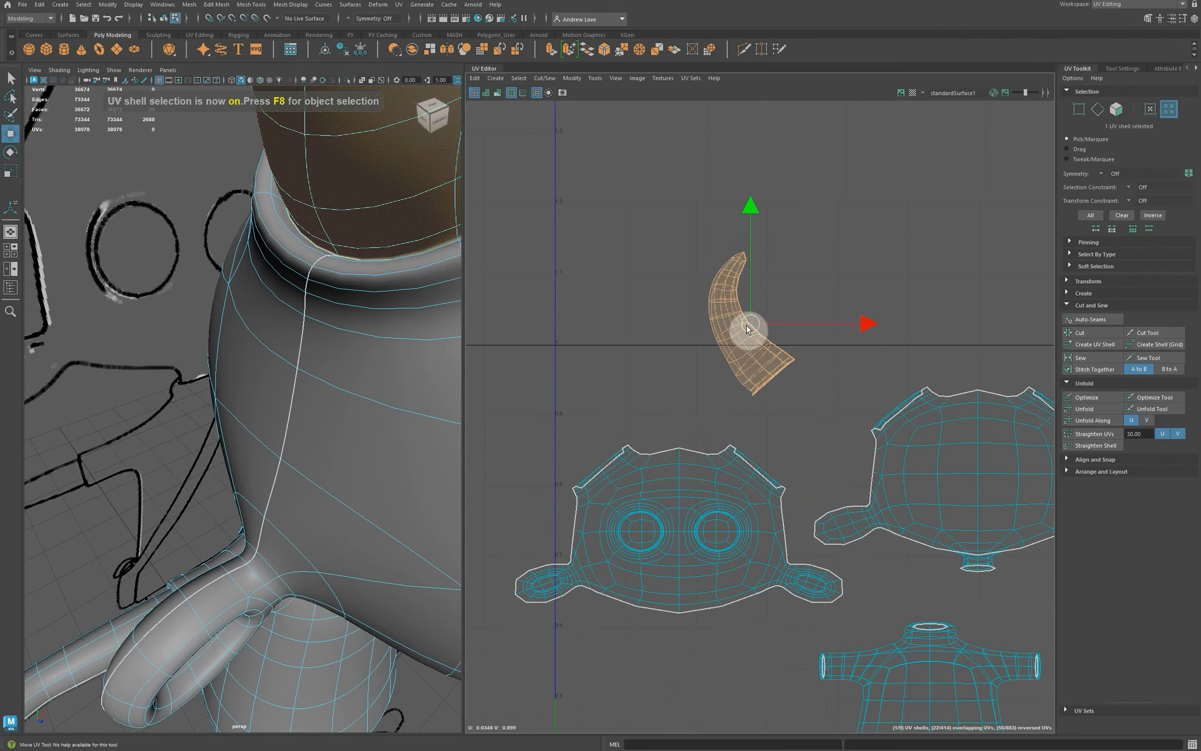
click(1097, 398)
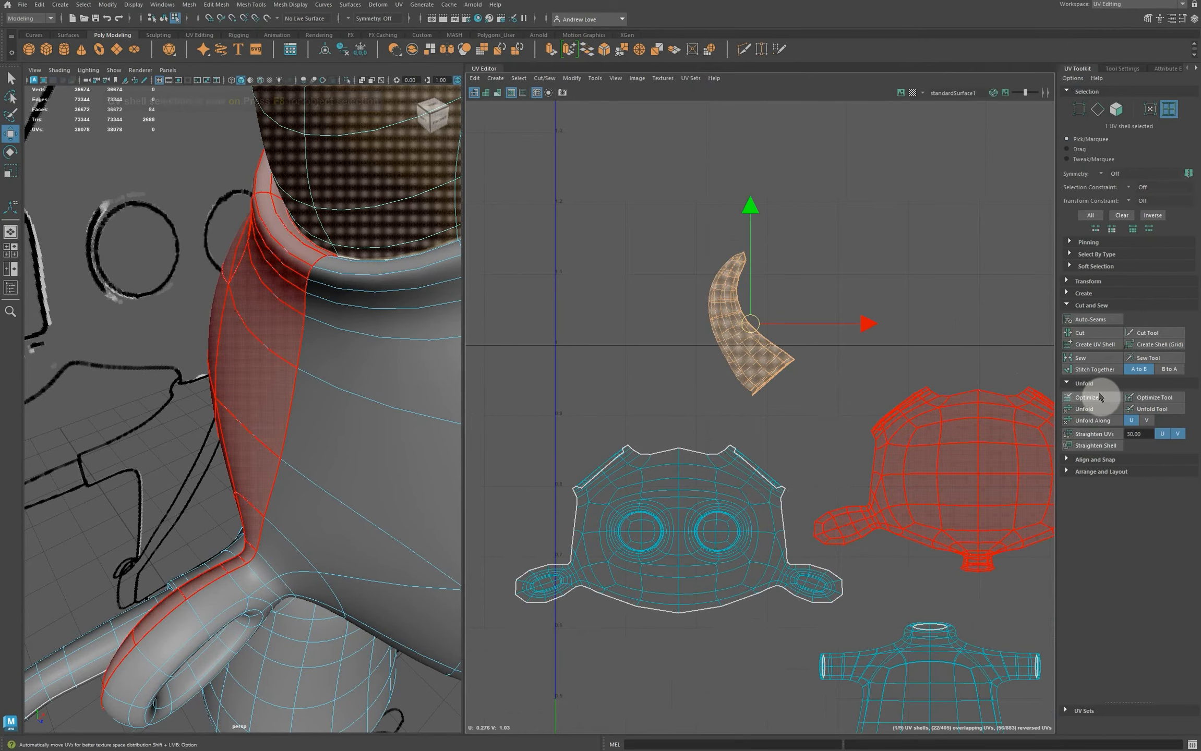
click(1091, 409)
click(684, 390)
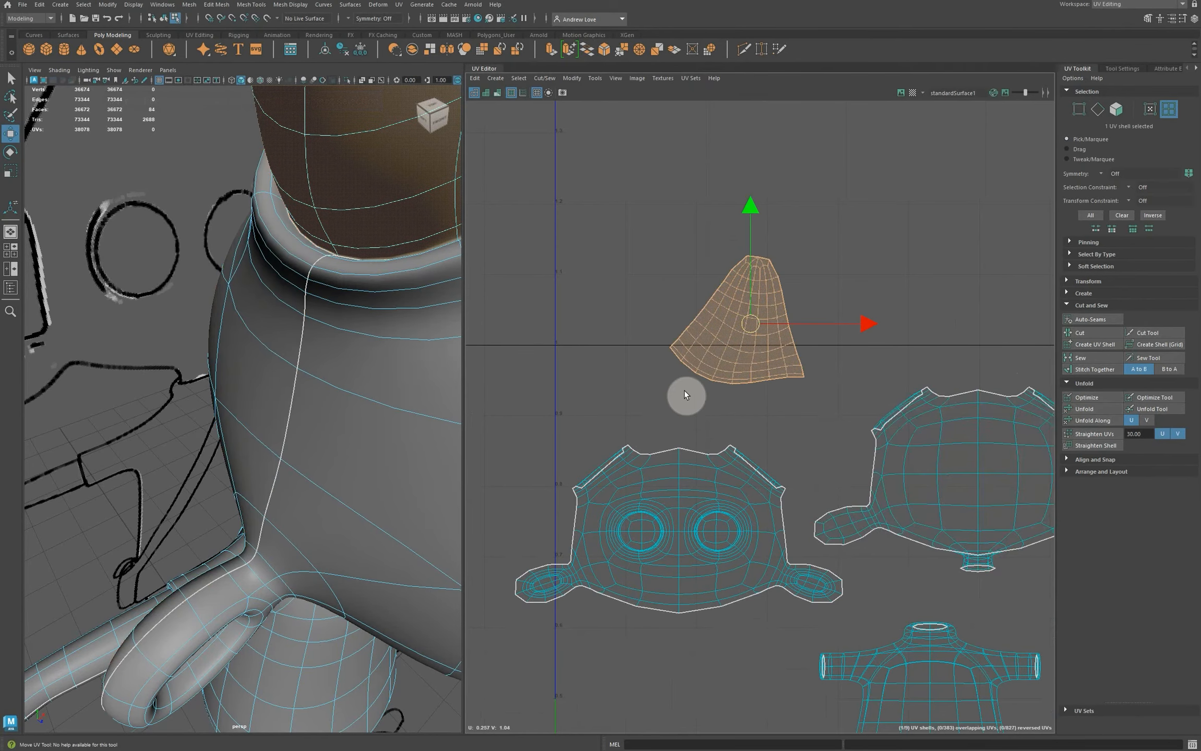
Step: Move the unfolded second horn shell beside the first horn shell above the arms
scroll(683, 395, down, 5)
click(706, 378)
drag(705, 376, 976, 387)
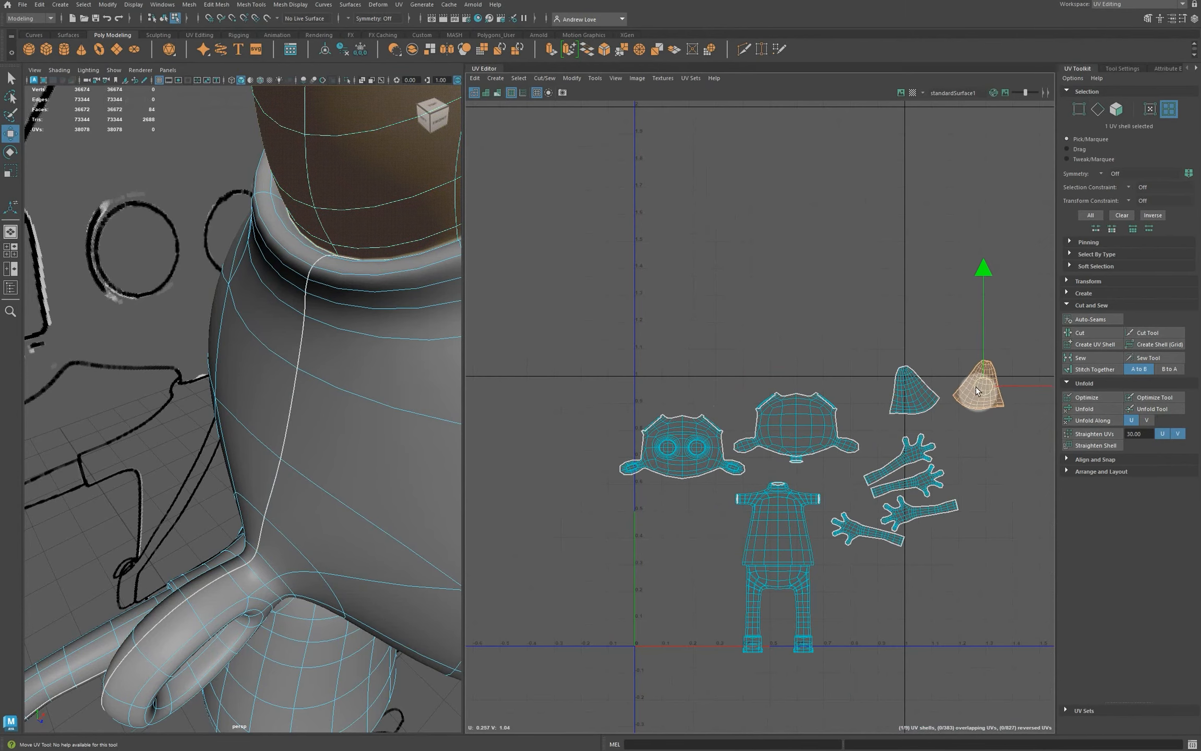
Step: Unfold the front head shell with the eyes and the back head shell
click(671, 443)
click(1078, 420)
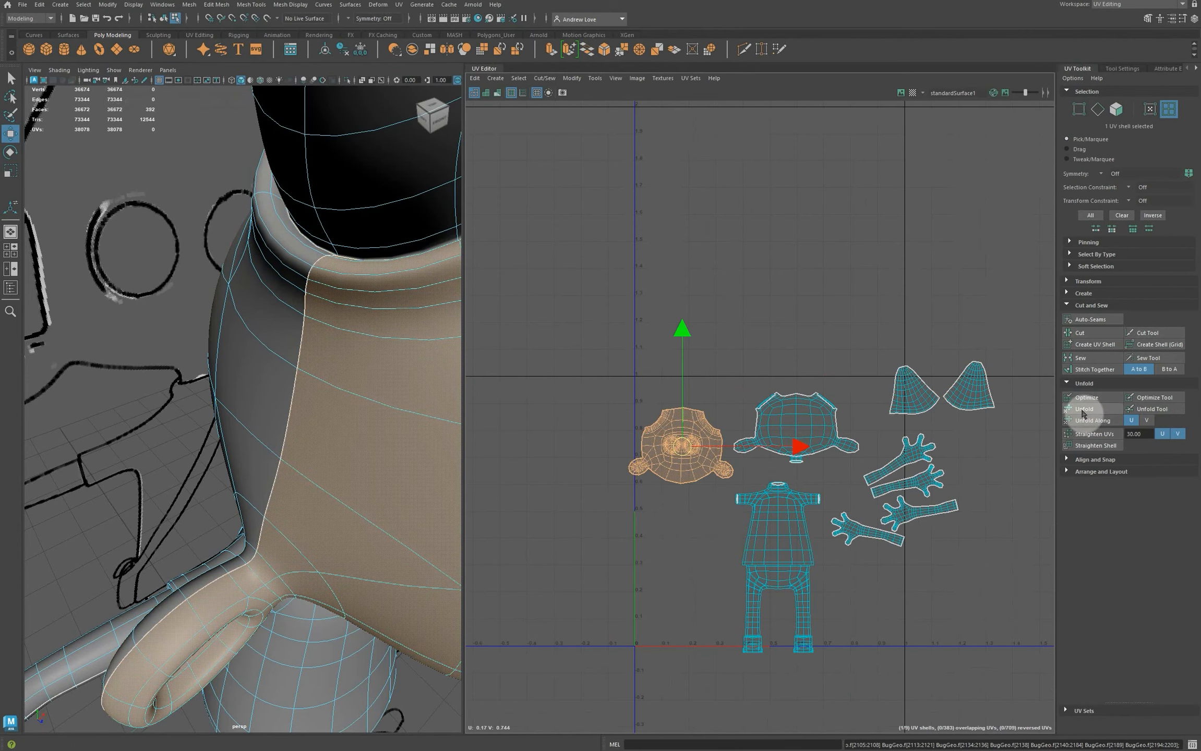
click(786, 421)
click(1086, 421)
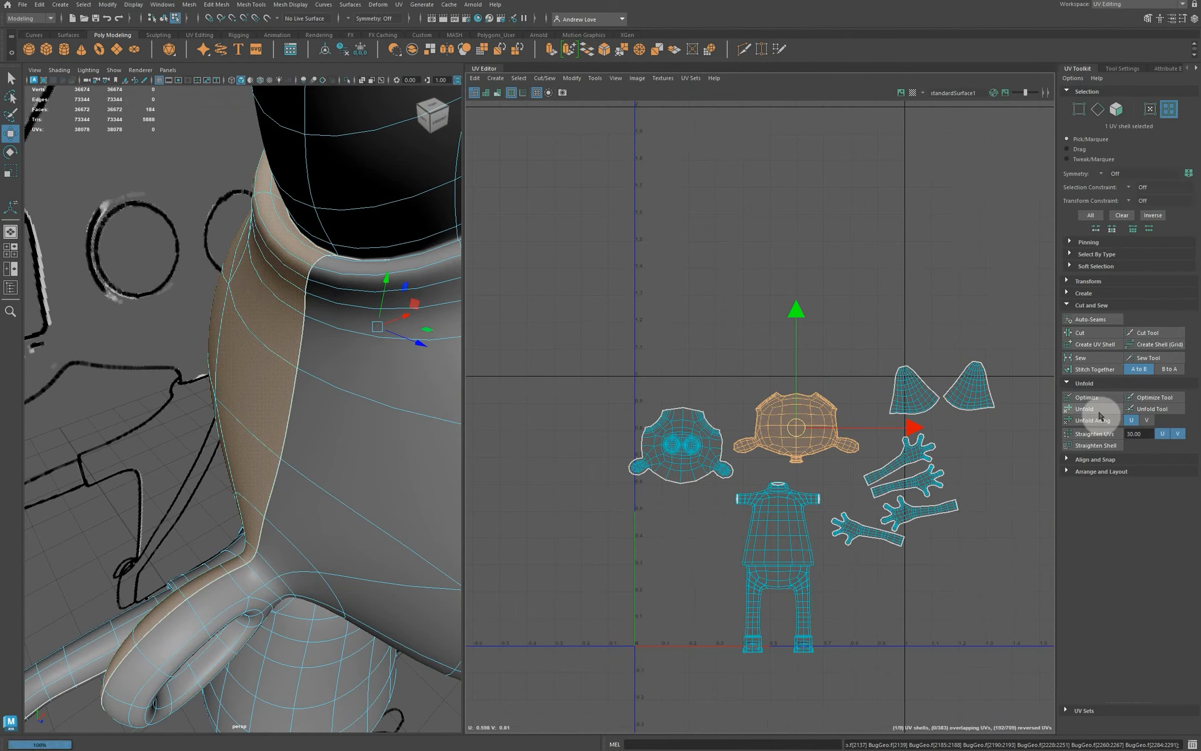
Step: Examine the unfolded front and back head shells up close in the UV layout
scroll(667, 527, up, 2)
scroll(667, 527, up, 4)
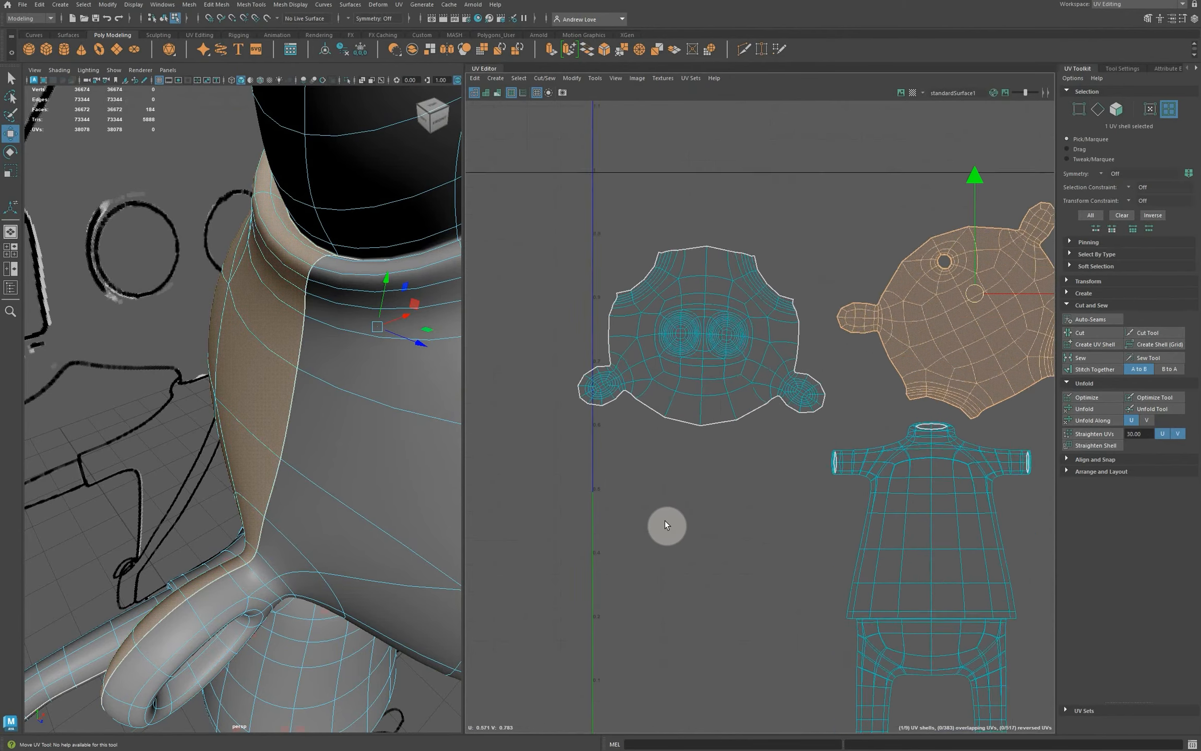
click(732, 311)
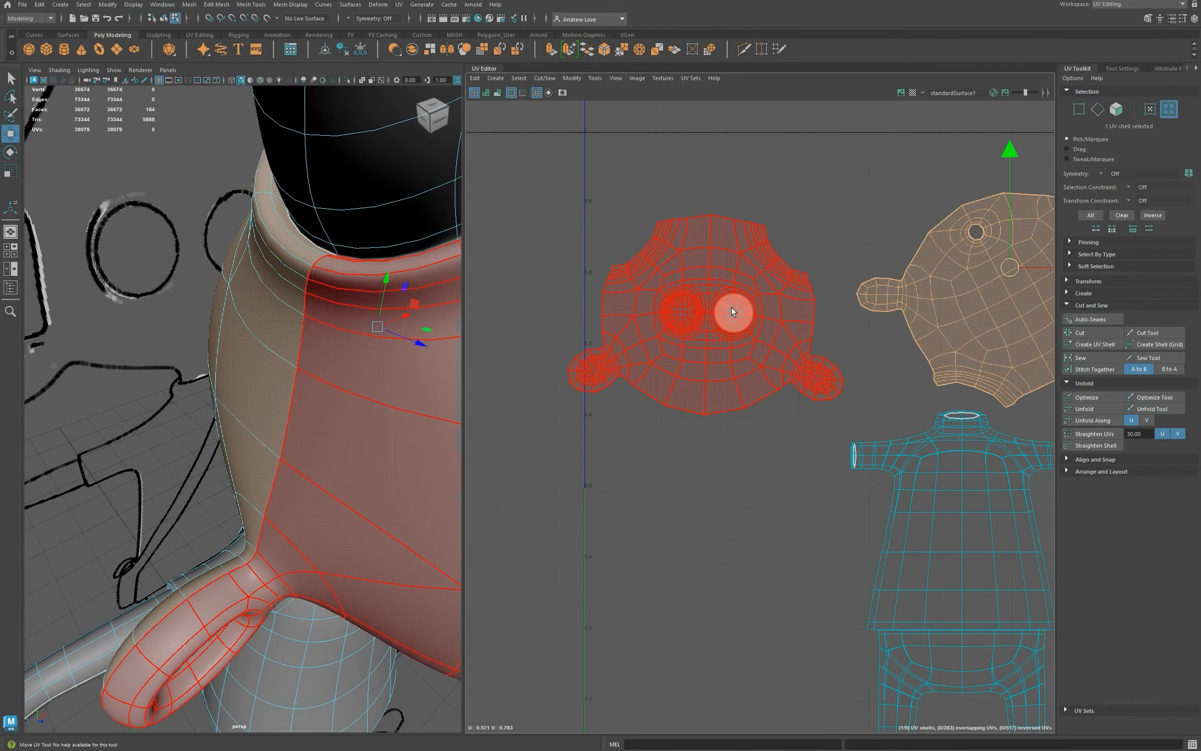
scroll(740, 413, down, 3)
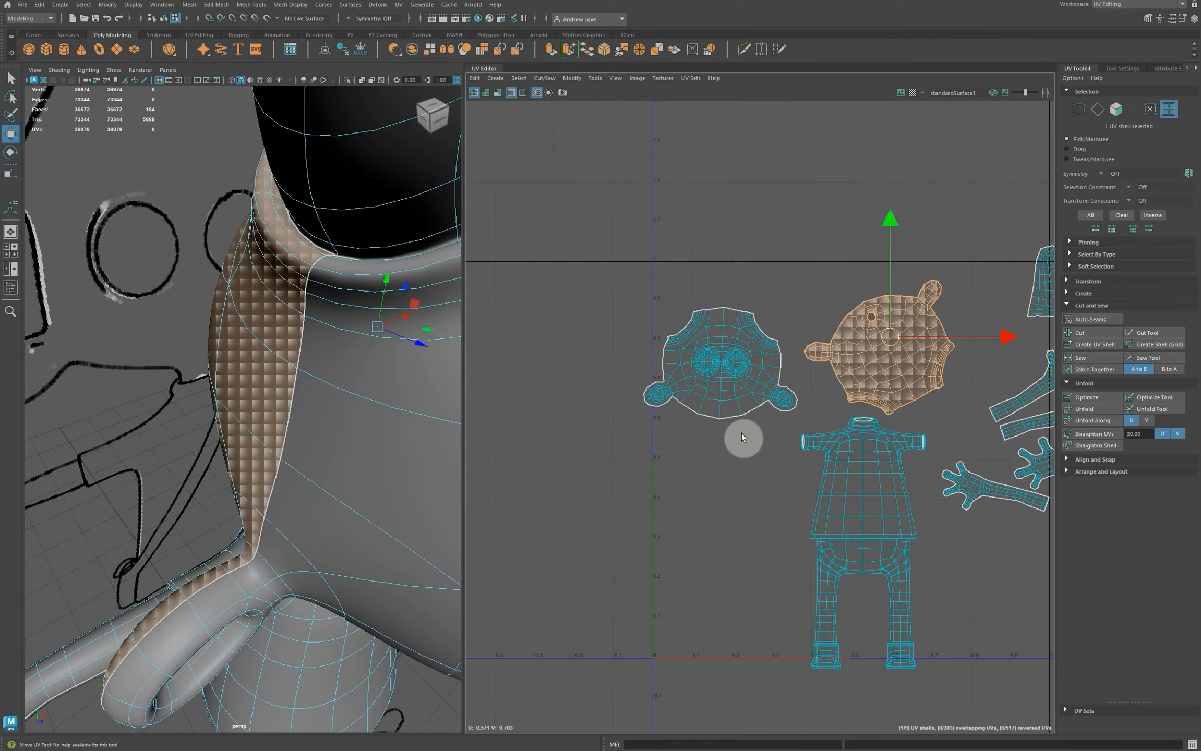
scroll(802, 300, up, 5)
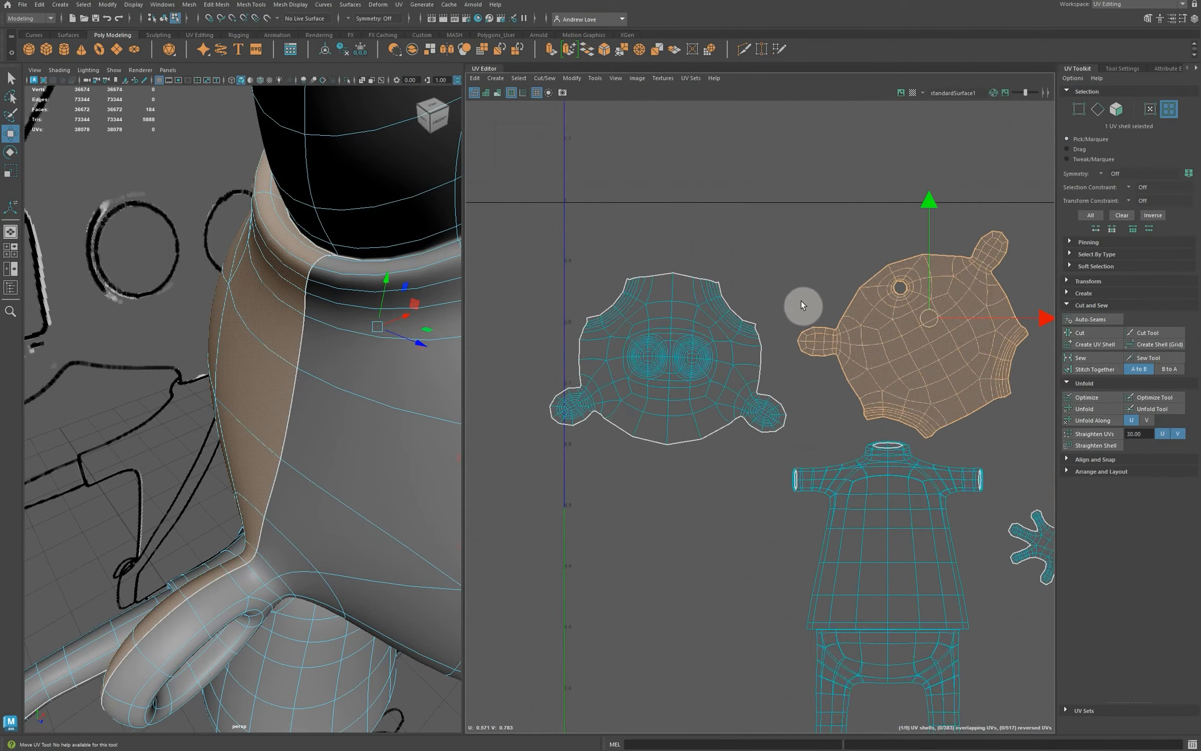
alt+middle_drag(866, 295, 606, 220)
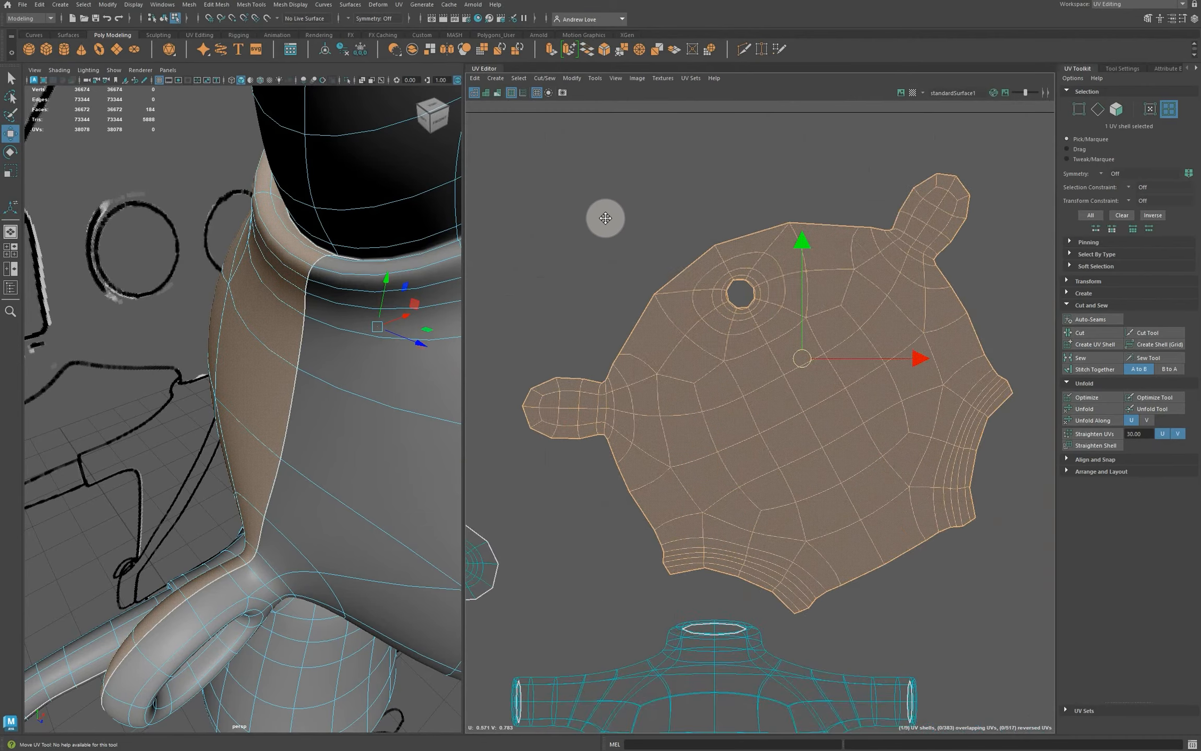
scroll(621, 225, up, 3)
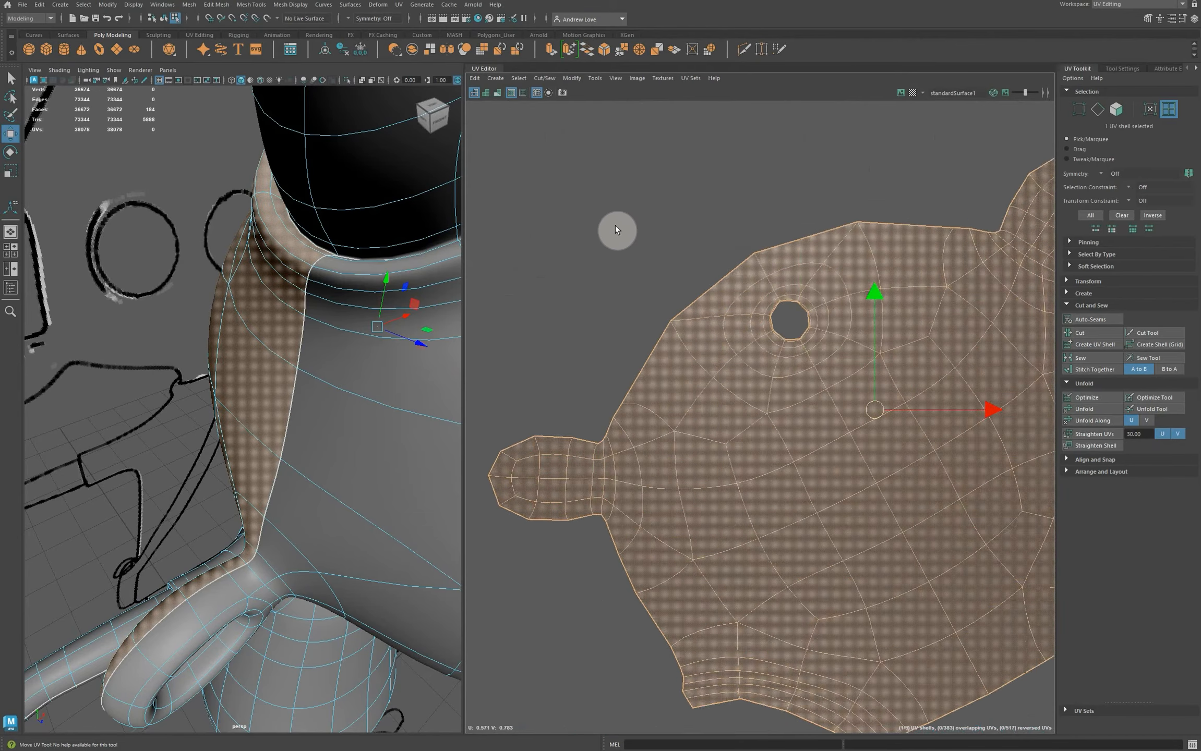
click(1103, 334)
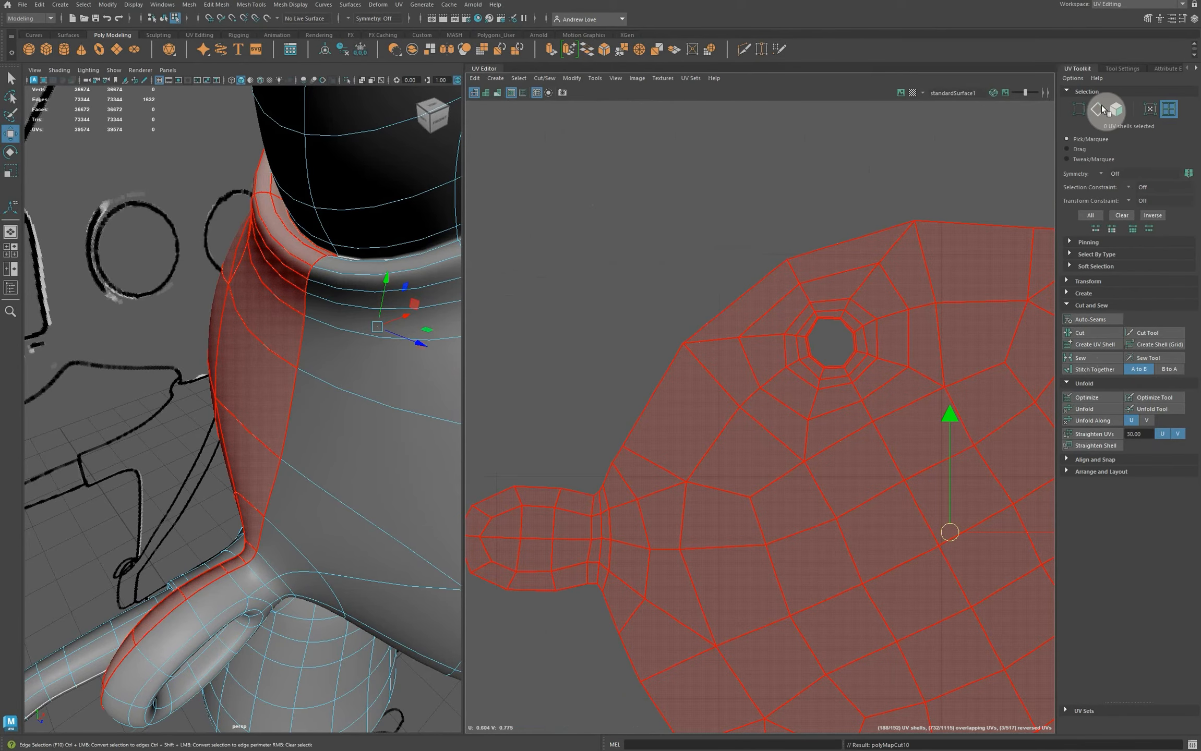
click(750, 178)
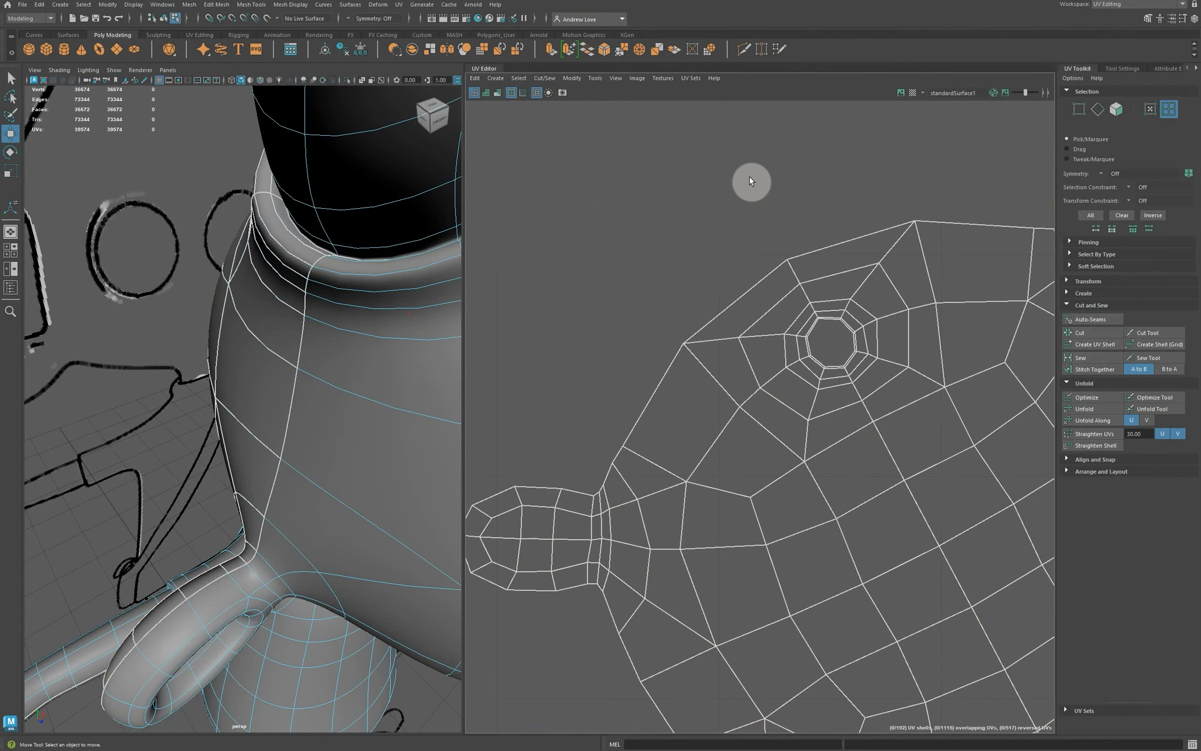
key(ctrl+z)
key(ctrl+z)
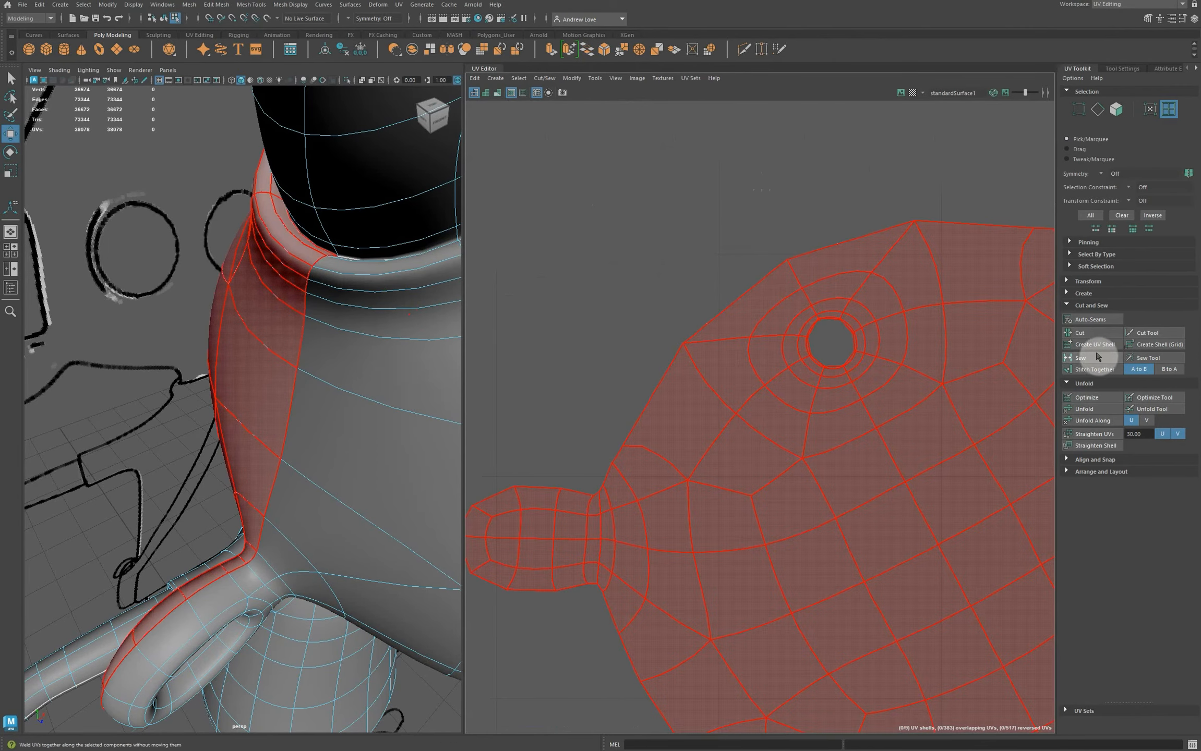
Step: Cut the UVs along the short edge run from the back head shell's closed horn hole out to its border
click(1098, 109)
click(804, 280)
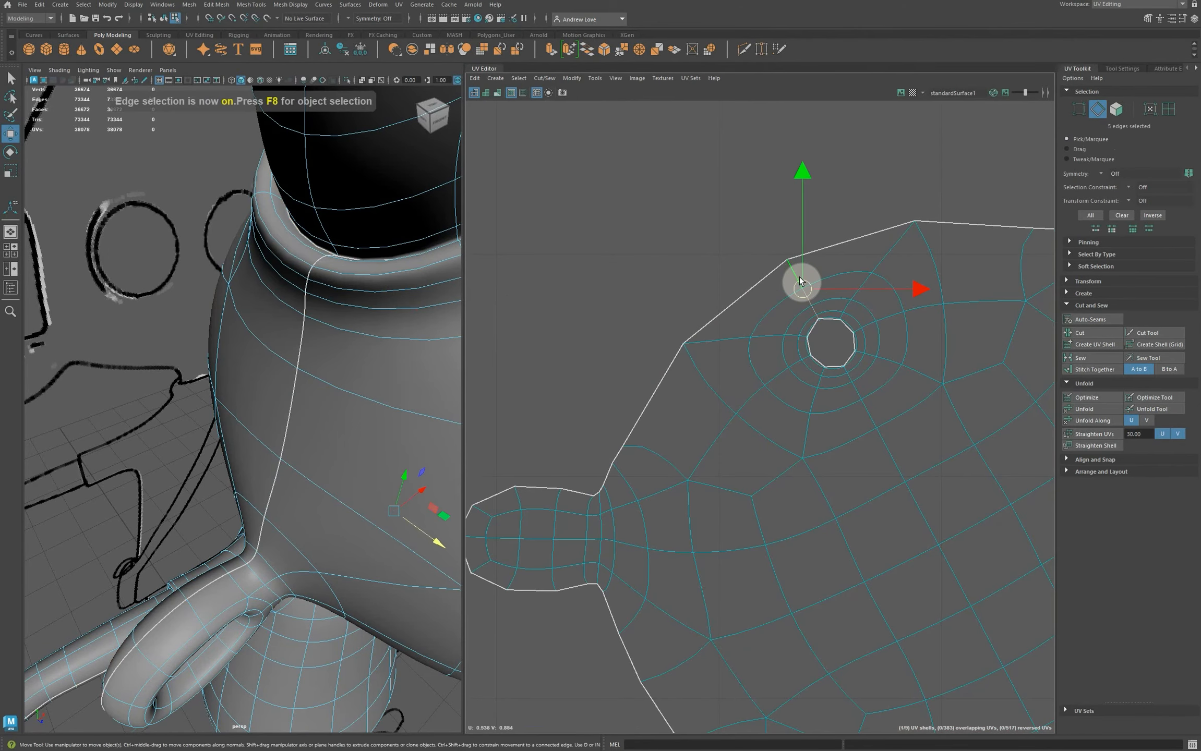
click(1081, 334)
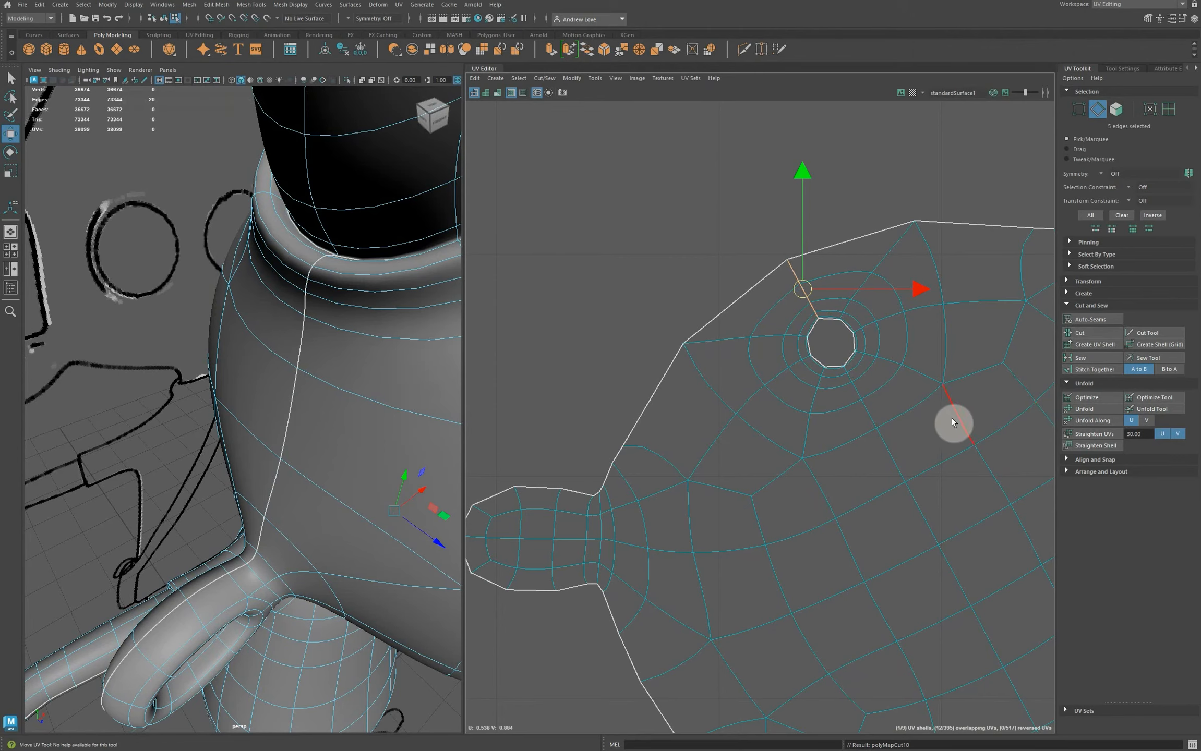
Step: Select the back head piece as a UV shell and unfold it again with the horn opening split
click(1169, 109)
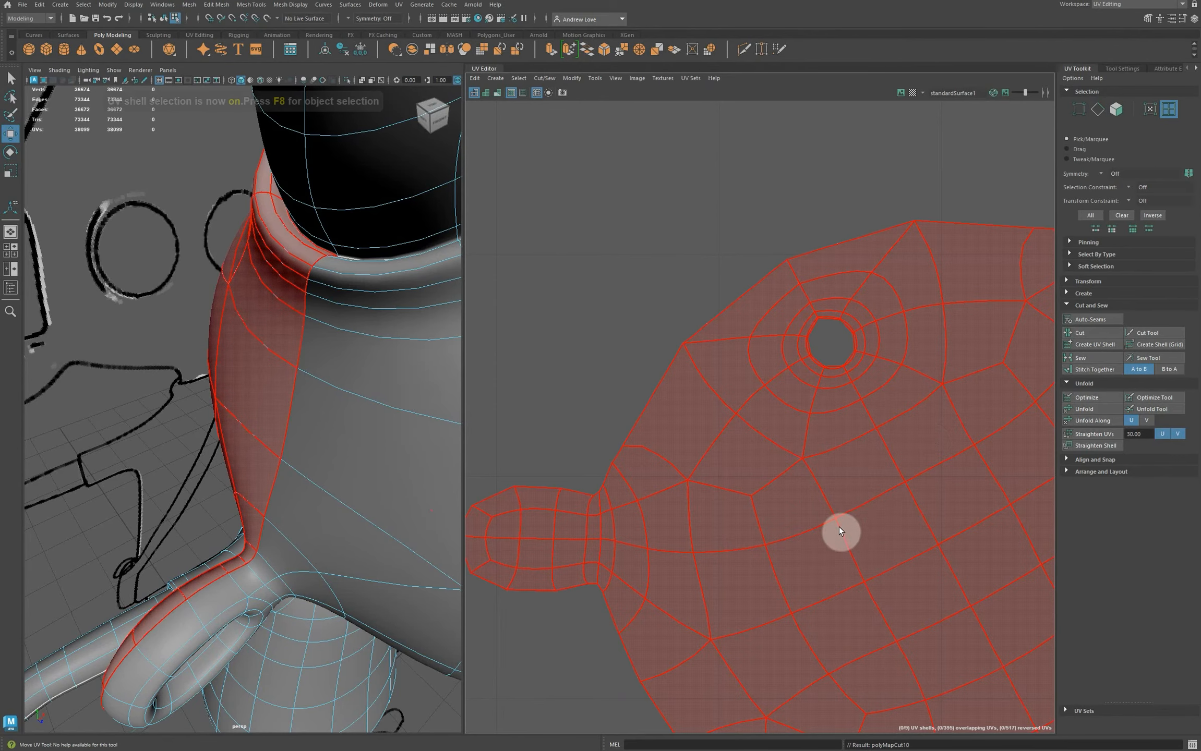
click(838, 528)
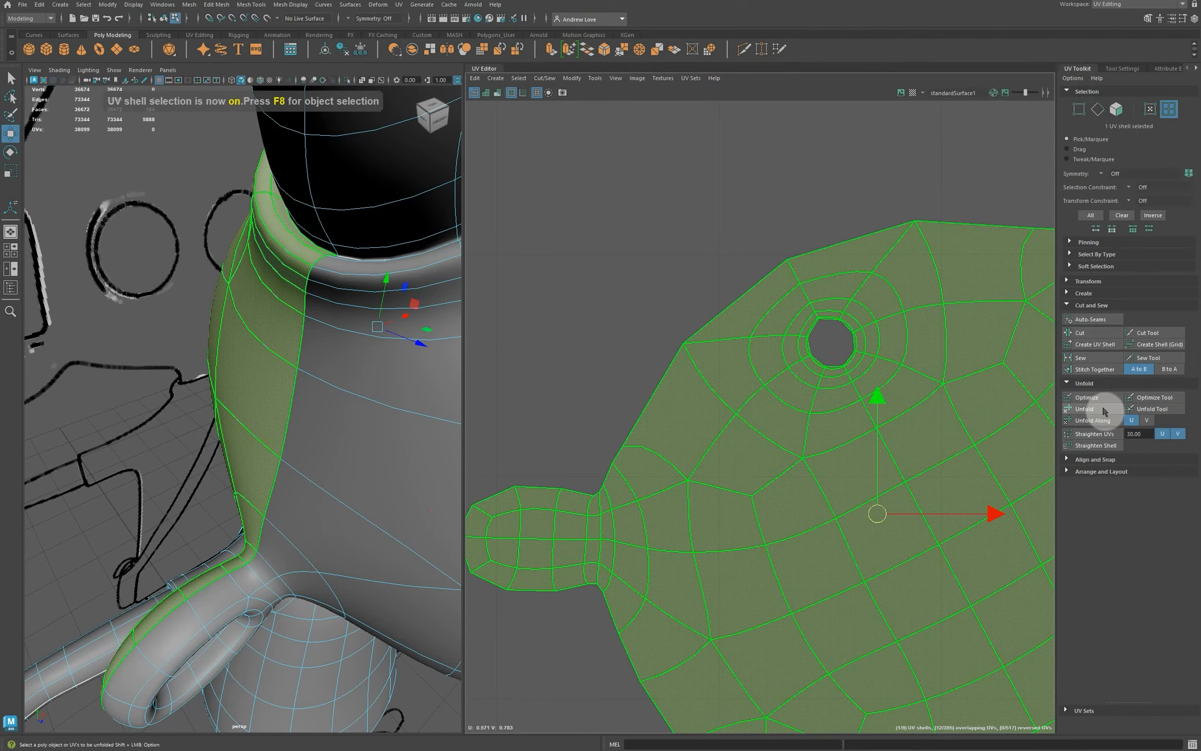
click(1084, 409)
alt+right_drag(846, 301, 671, 639)
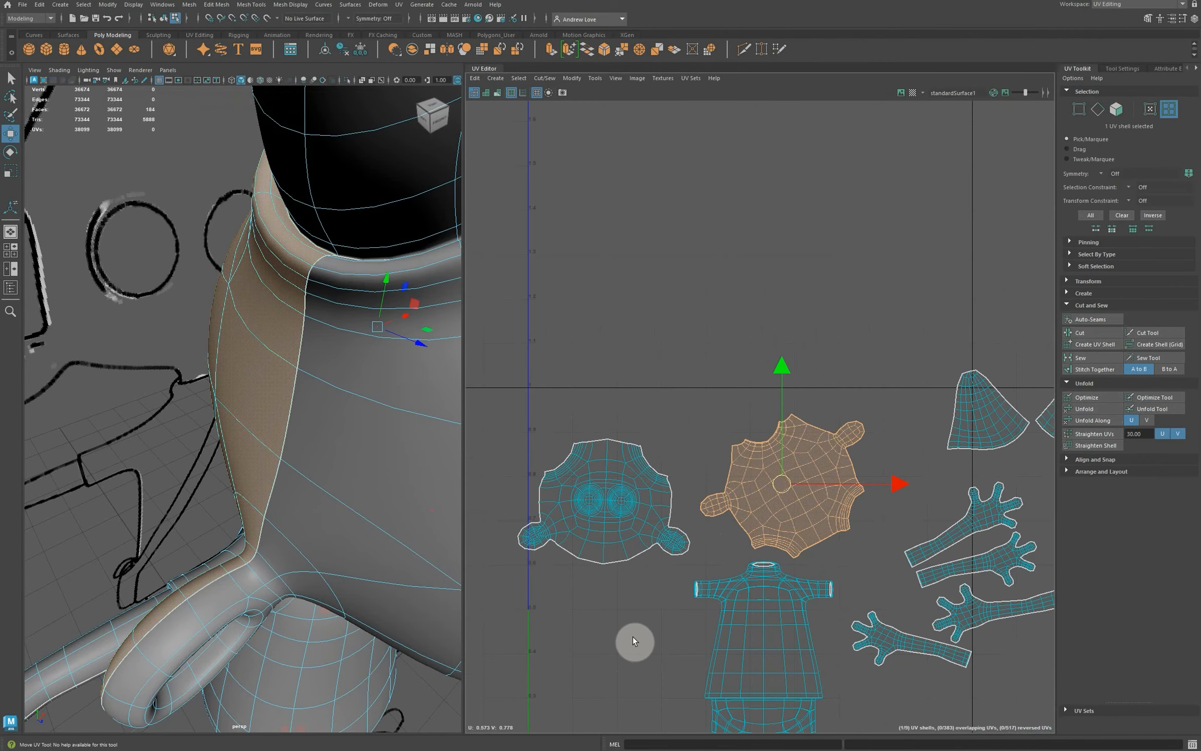
Step: Cut the body UVs along the waist edge loop just under the shirt hem, separating the shirt from the legs
key(a)
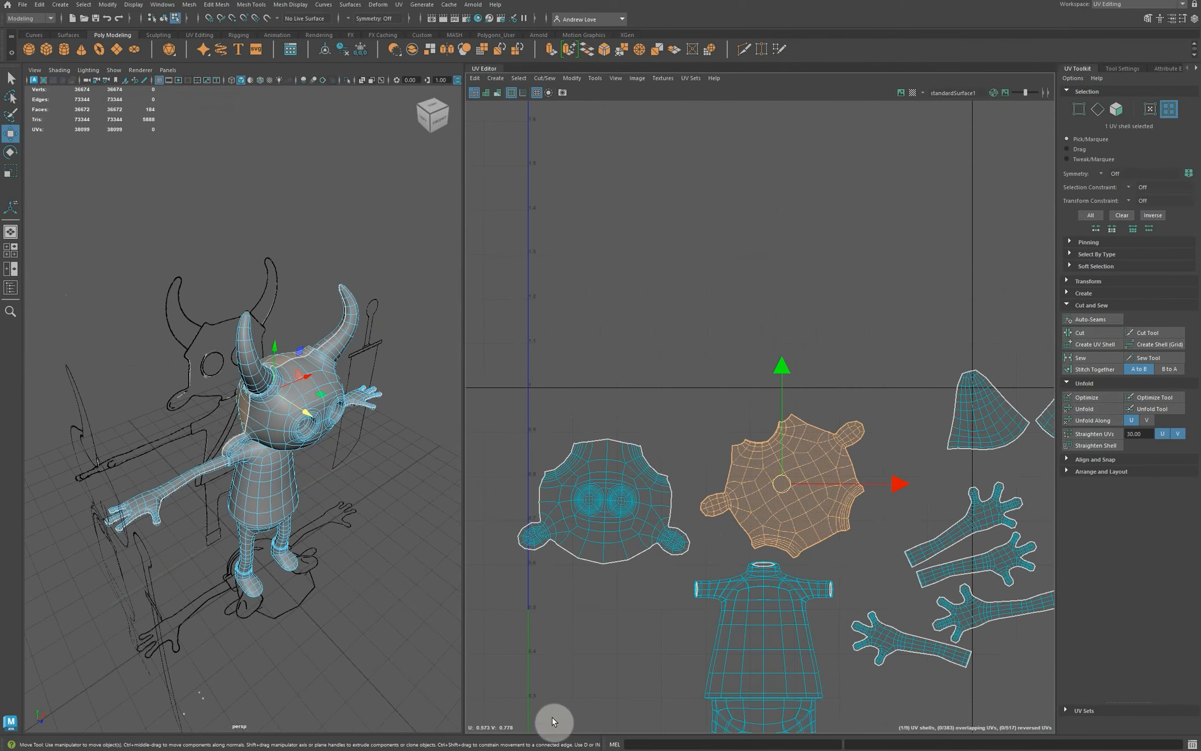
alt+middle_drag(594, 655, 560, 457)
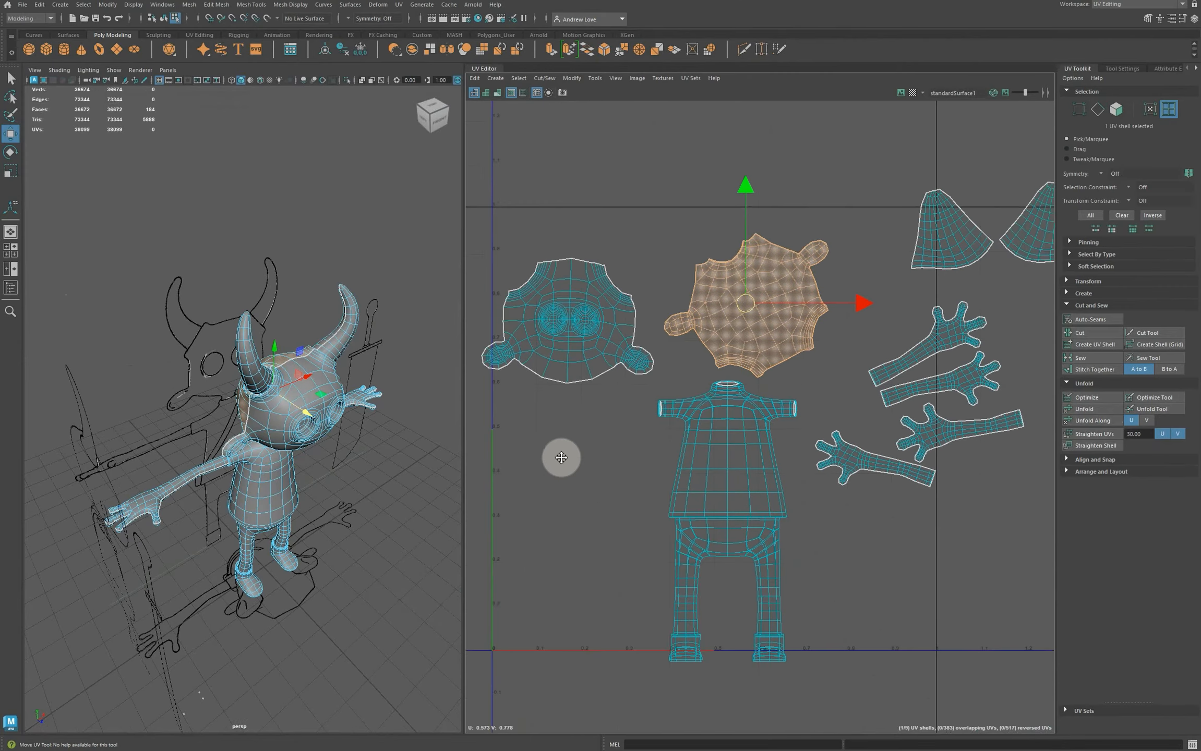
scroll(570, 484, up, 3)
key(f)
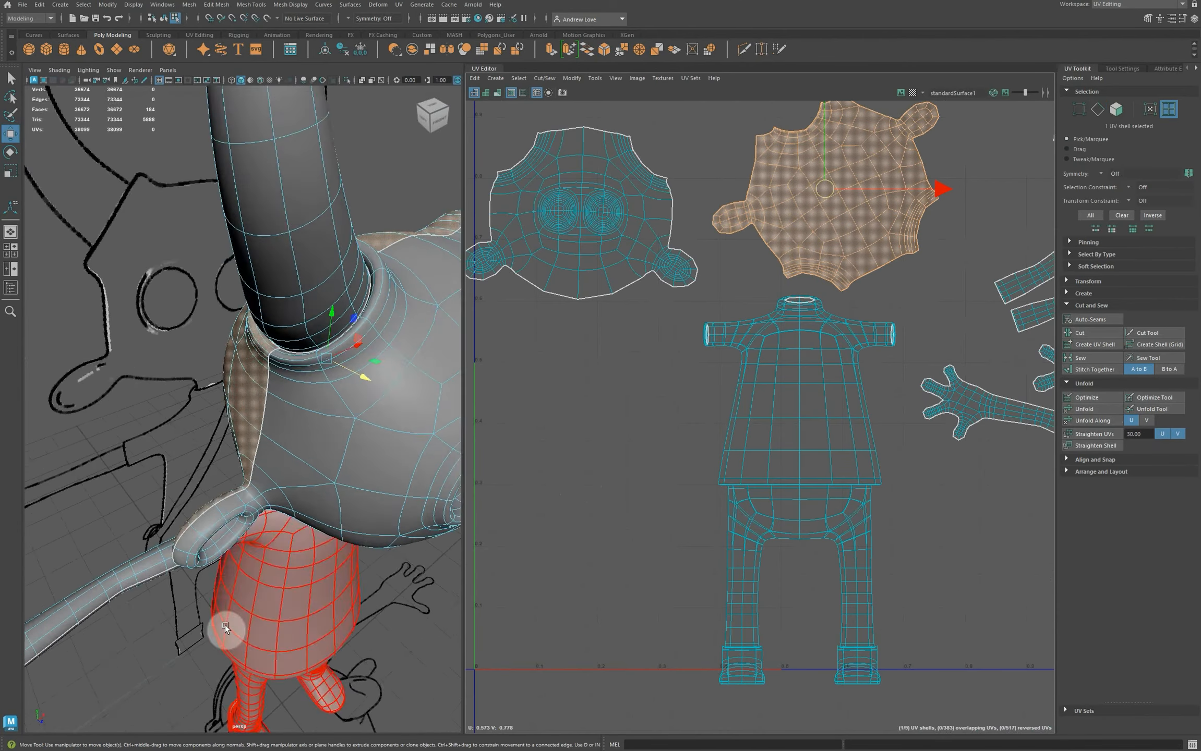
alt+drag(225, 625, 155, 595)
alt+middle_drag(166, 437, 141, 99)
mouse_move(145, 363)
alt+mouse_down()
mouse_move(138, 334)
mouse_move(128, 348)
alt+mouse_up()
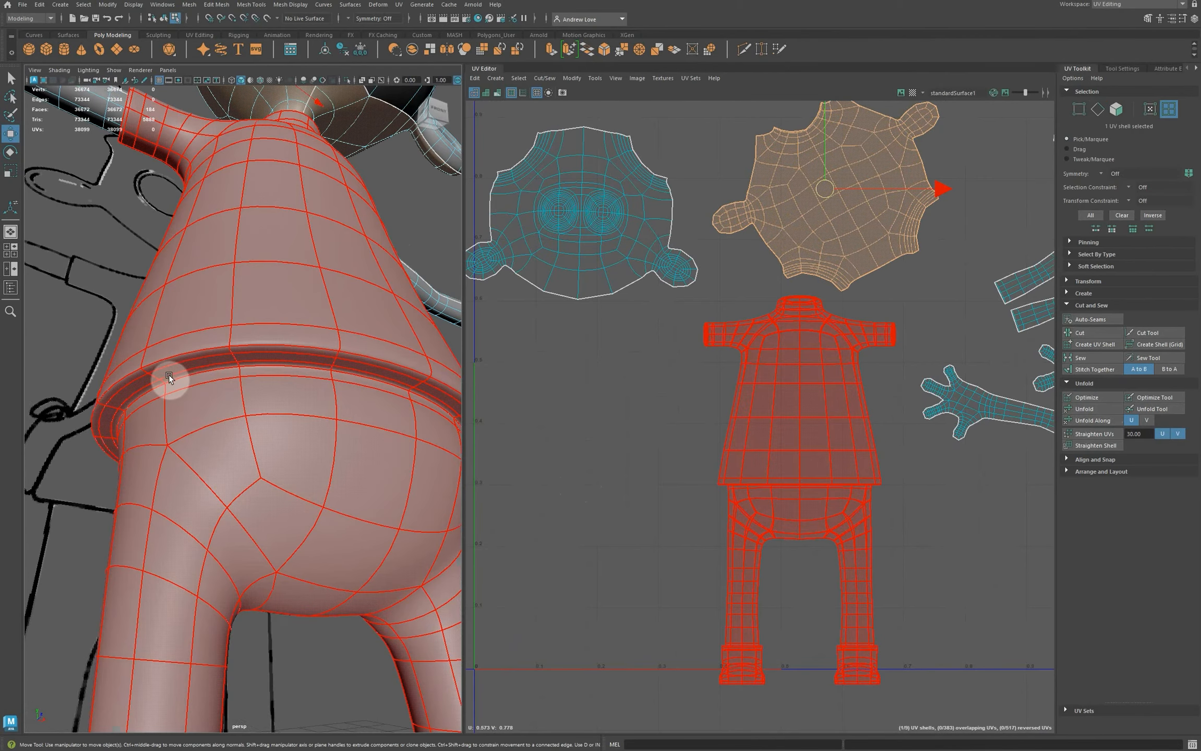
right_drag(178, 376, 180, 348)
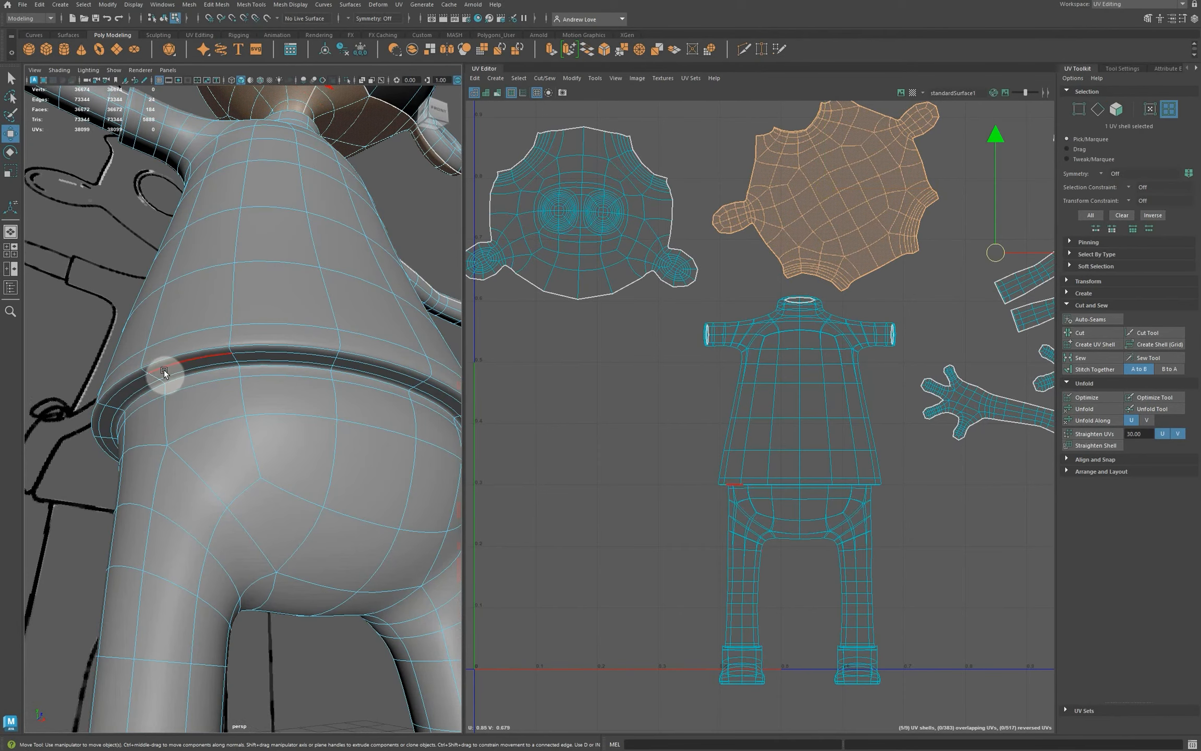
double_click(176, 379)
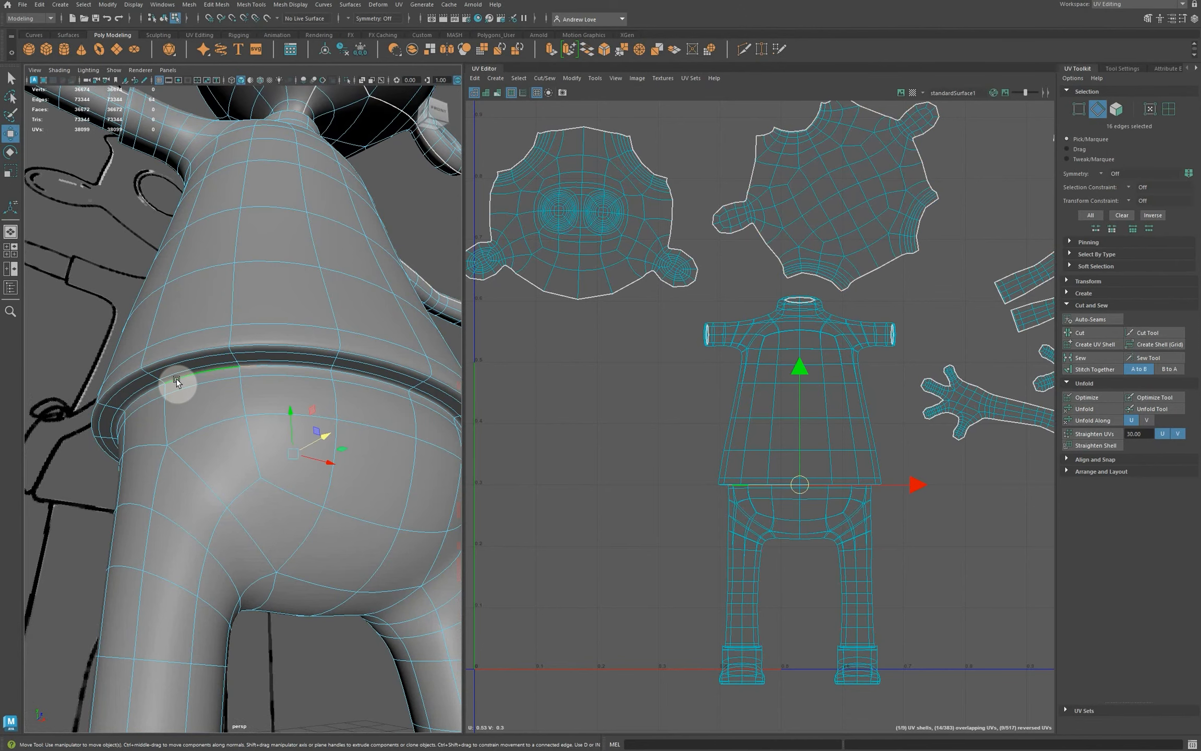
click(1086, 335)
scroll(648, 410, down, 3)
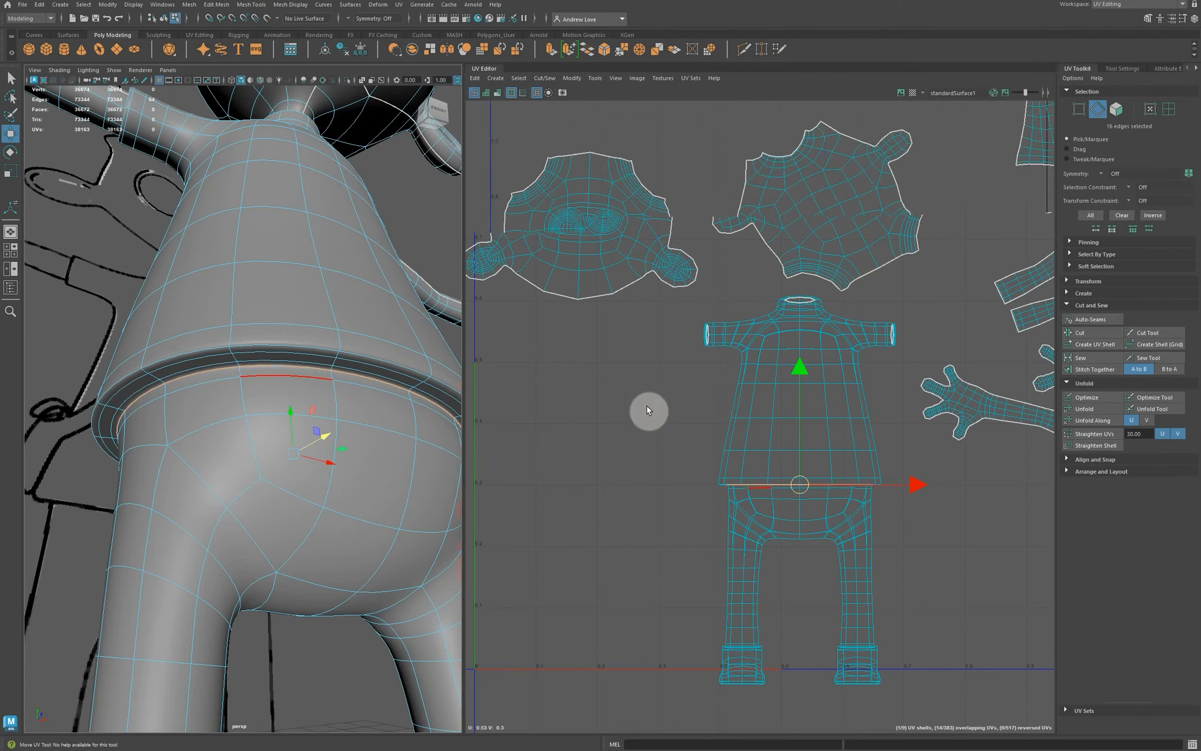
Step: Select the shirt as a UV shell and move it clear of the legs, below the front head shell
click(1169, 109)
click(768, 402)
click(755, 401)
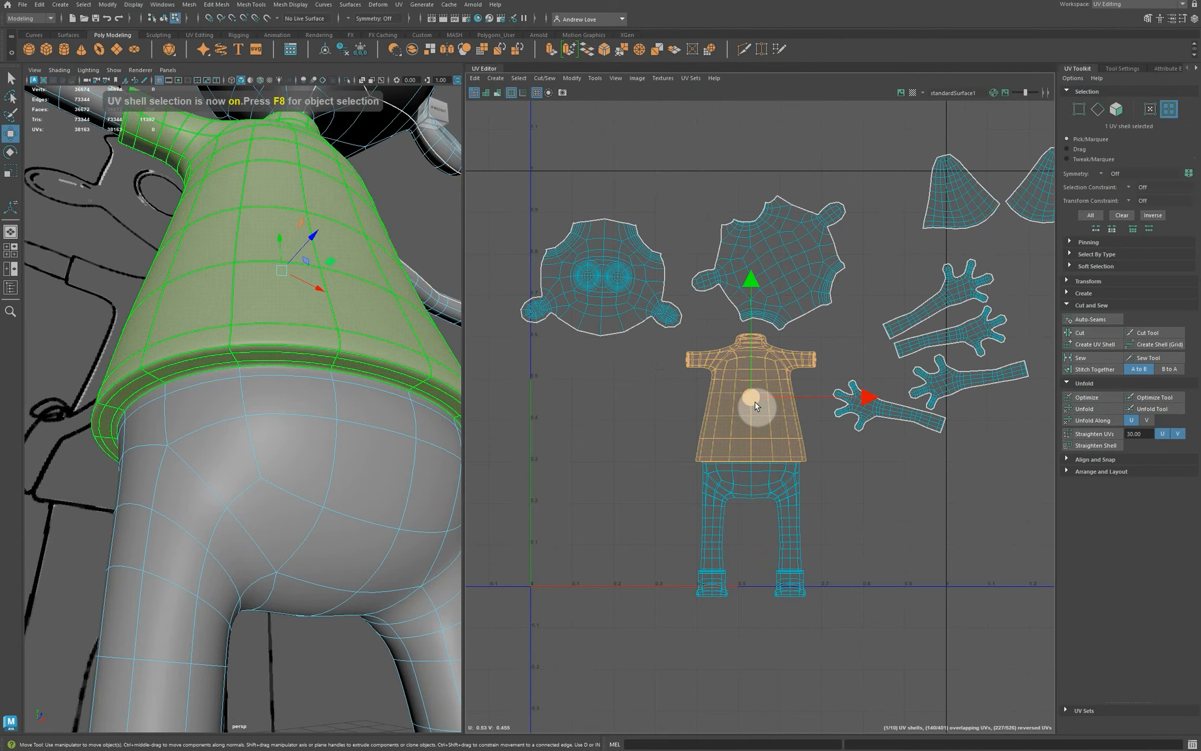
drag(755, 402, 593, 457)
Step: Cut the shirt UVs along both side seams, from the underside of each sleeve down to the hem
scroll(559, 466, up, 5)
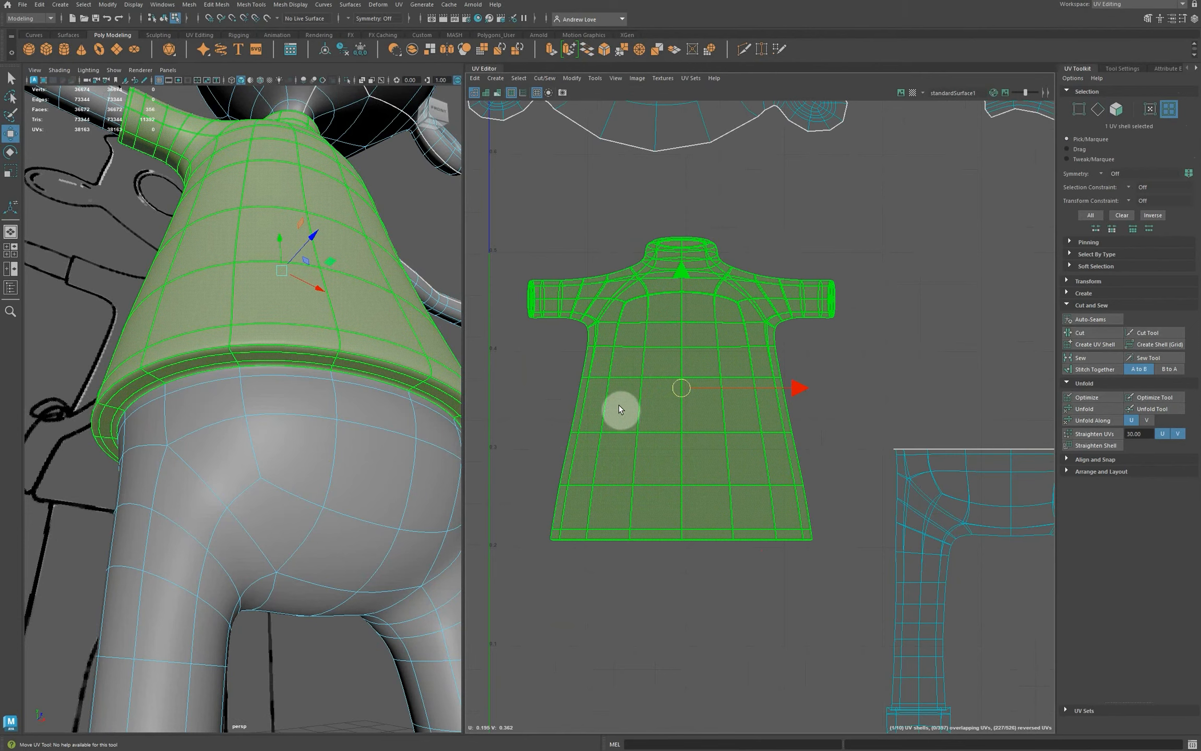
right_drag(620, 406, 630, 381)
double_click(574, 415)
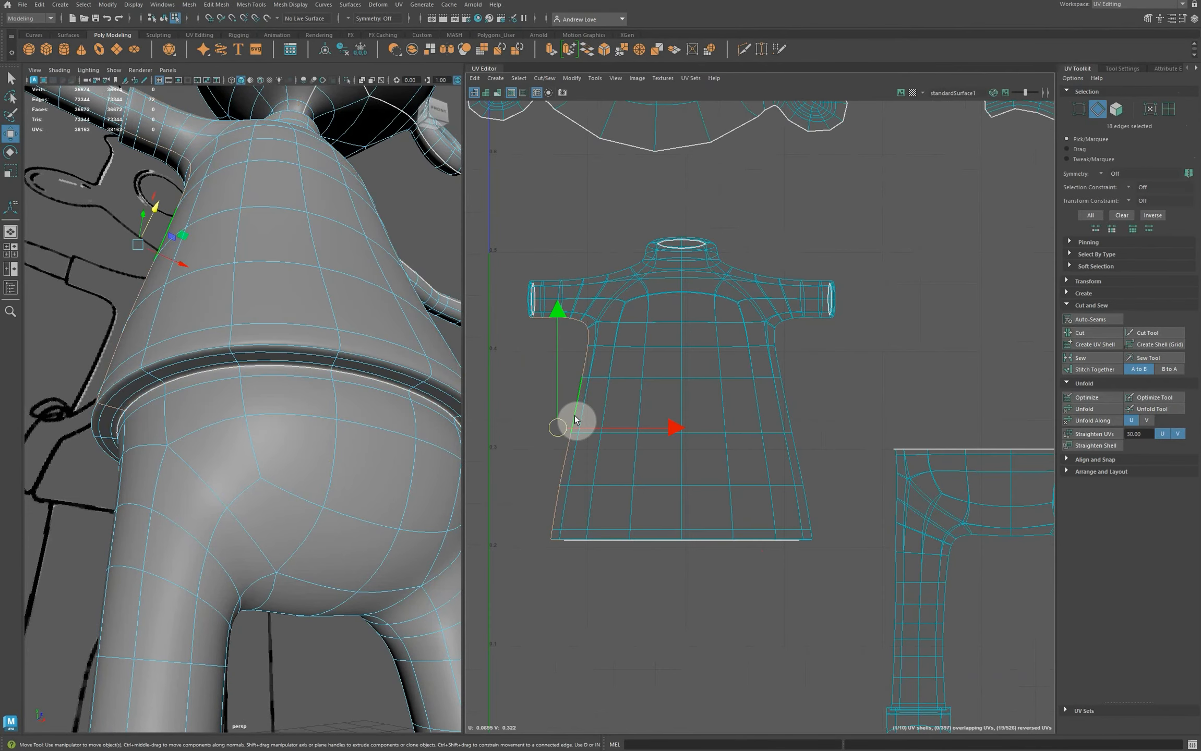
click(1083, 333)
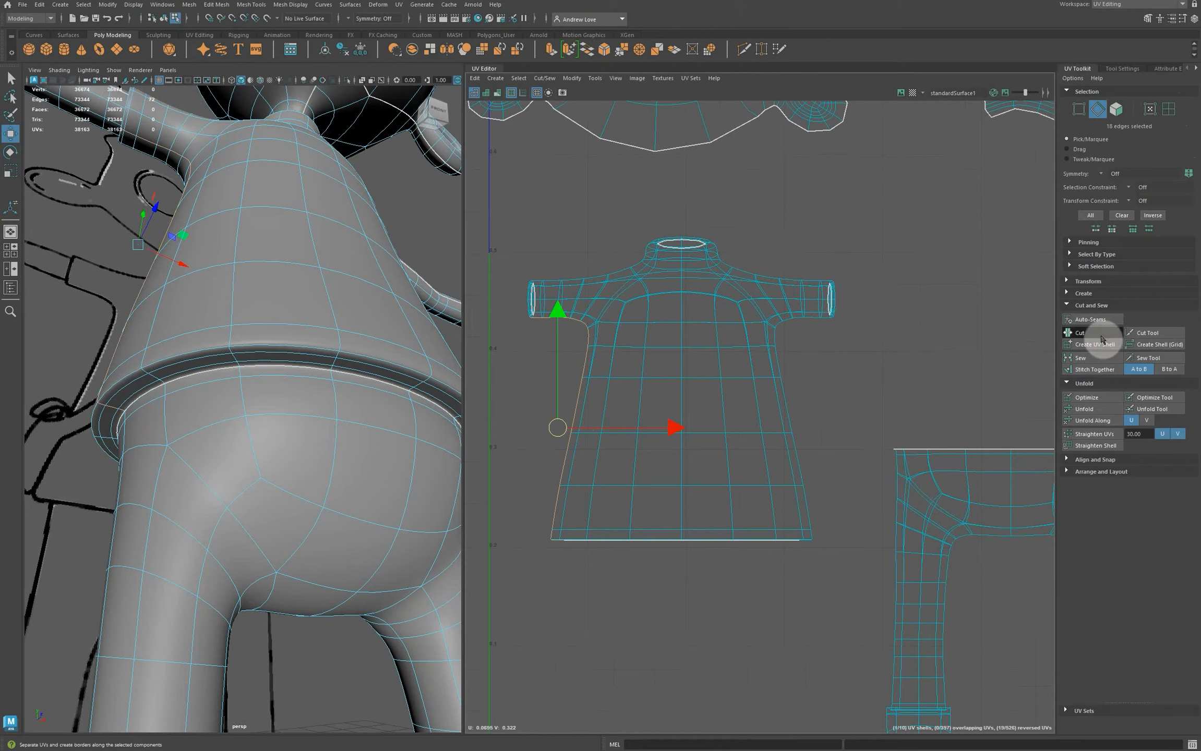
double_click(789, 415)
click(1095, 396)
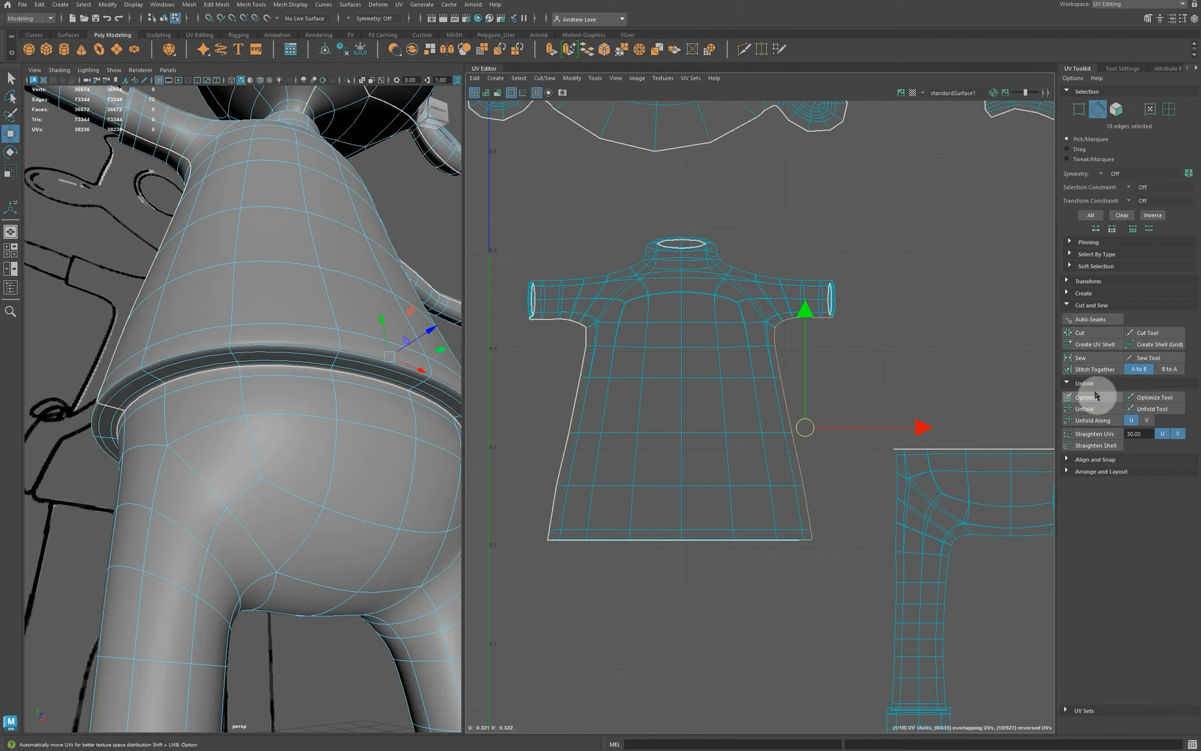
click(1081, 334)
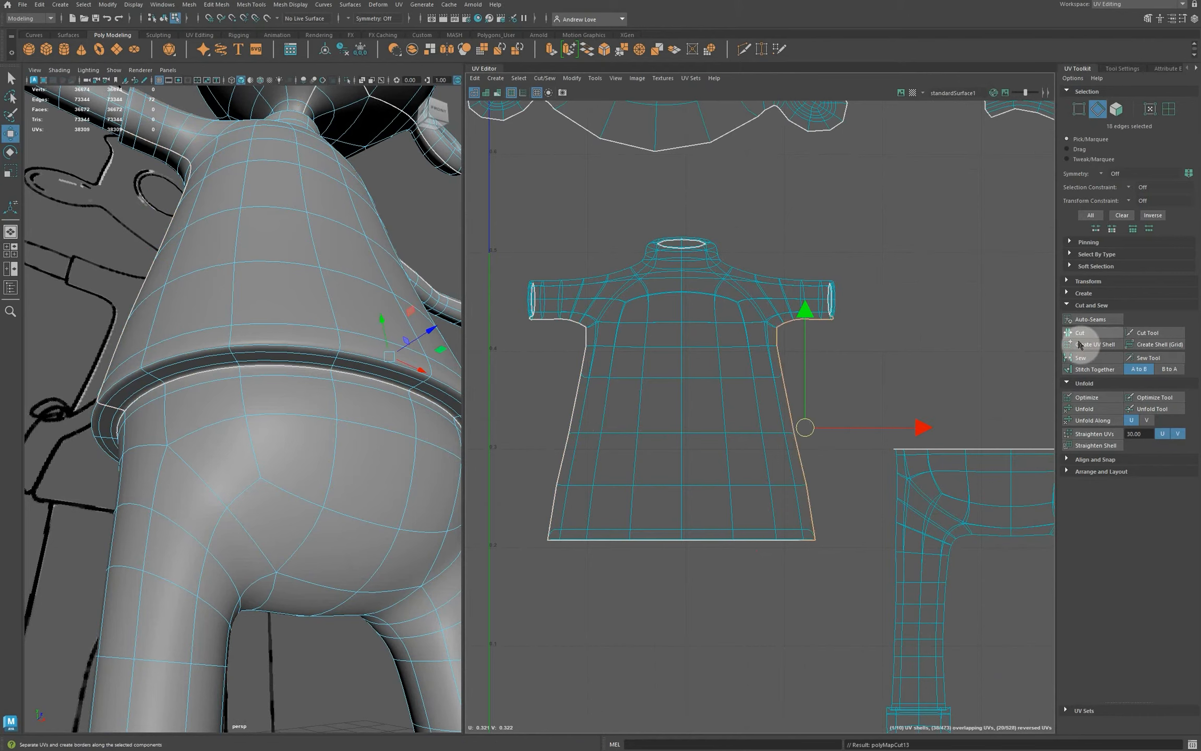
Step: Cut the shirt UVs along both shoulder seams, from the collar out to the sleeve ends
double_click(747, 272)
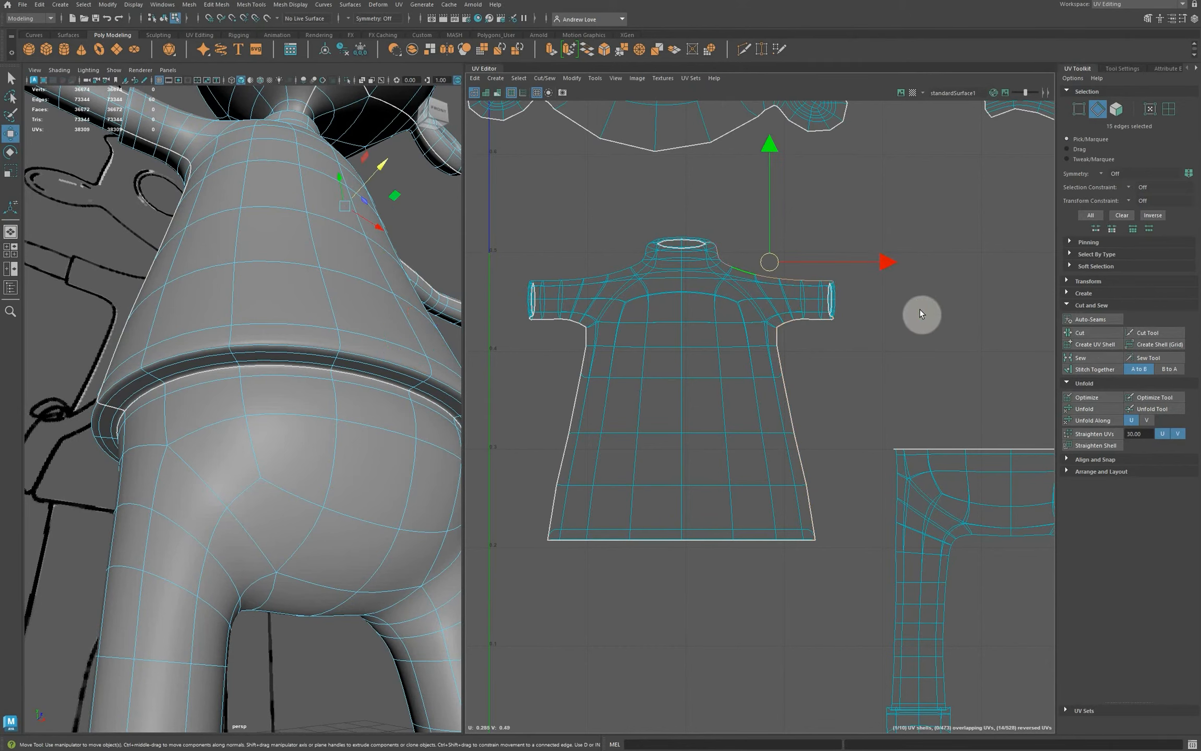
click(1092, 333)
double_click(620, 269)
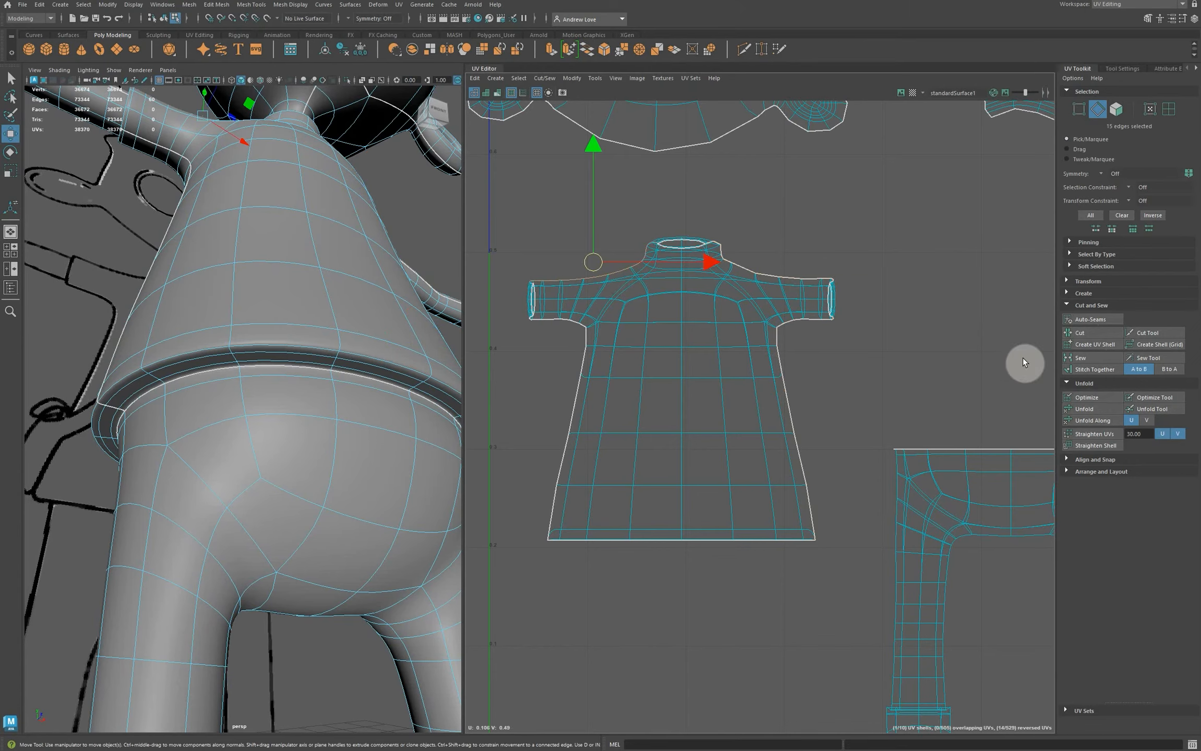
click(1088, 334)
click(934, 340)
Step: Select one of the two overlapping shirt halves as a UV shell and move it beside the other half
scroll(933, 341, down, 5)
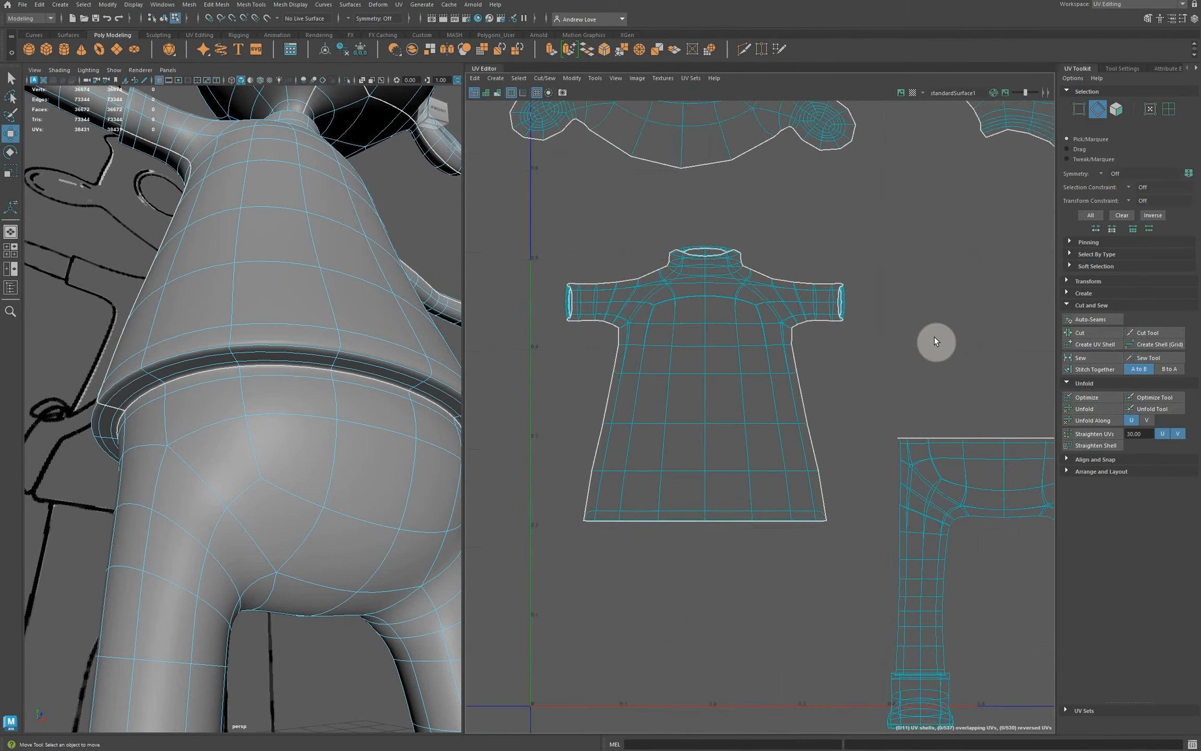
click(1169, 108)
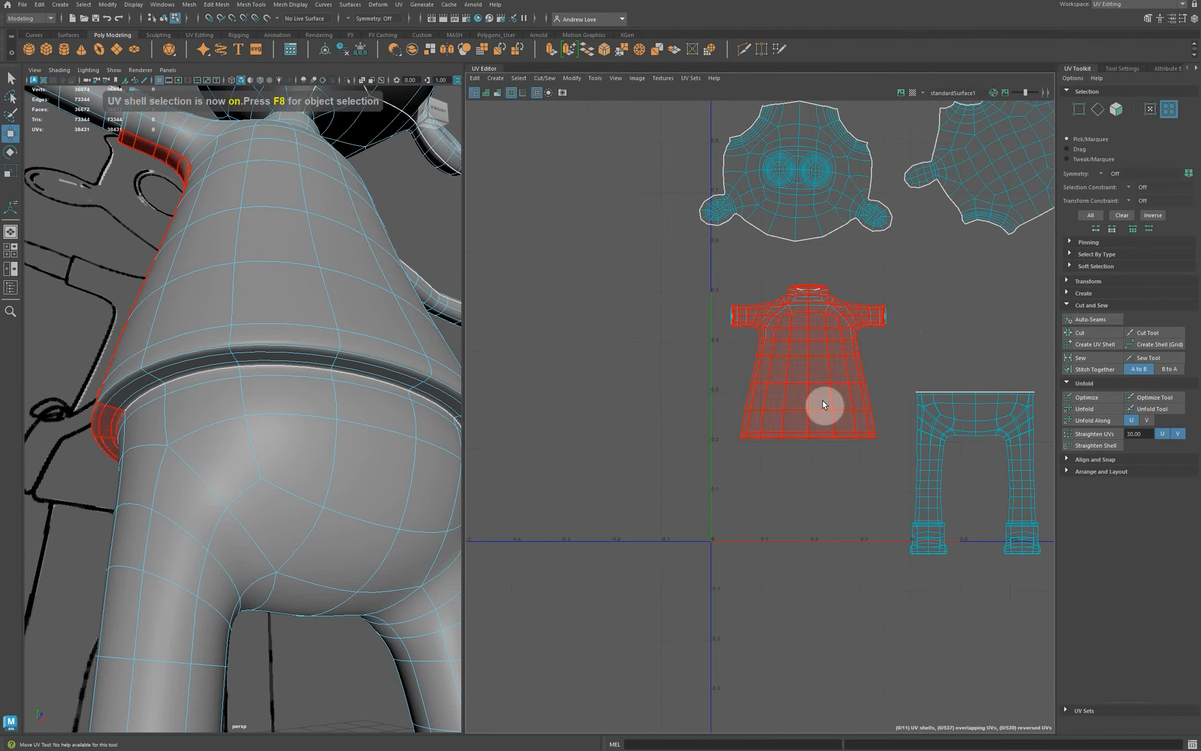
click(821, 399)
middle_drag(681, 393, 638, 365)
Step: Add the other shirt half to the selection, unfold both shells together and clear the selection
shift+click(791, 388)
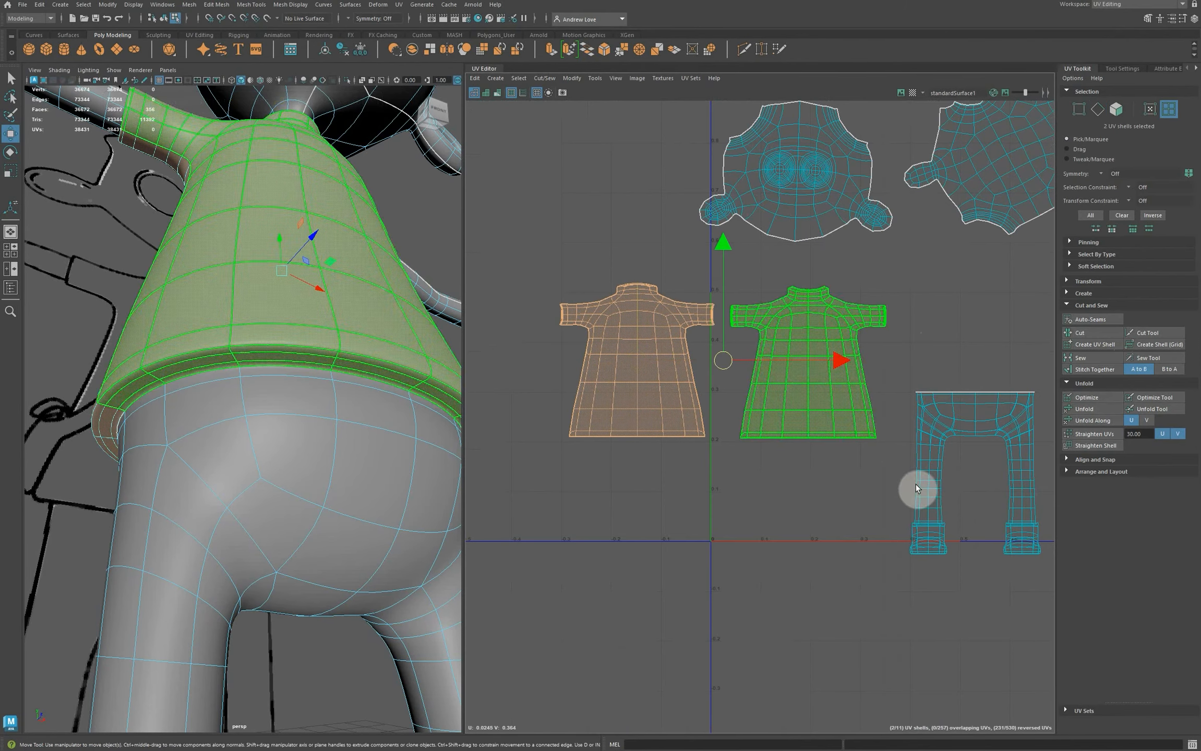
click(1099, 410)
click(763, 508)
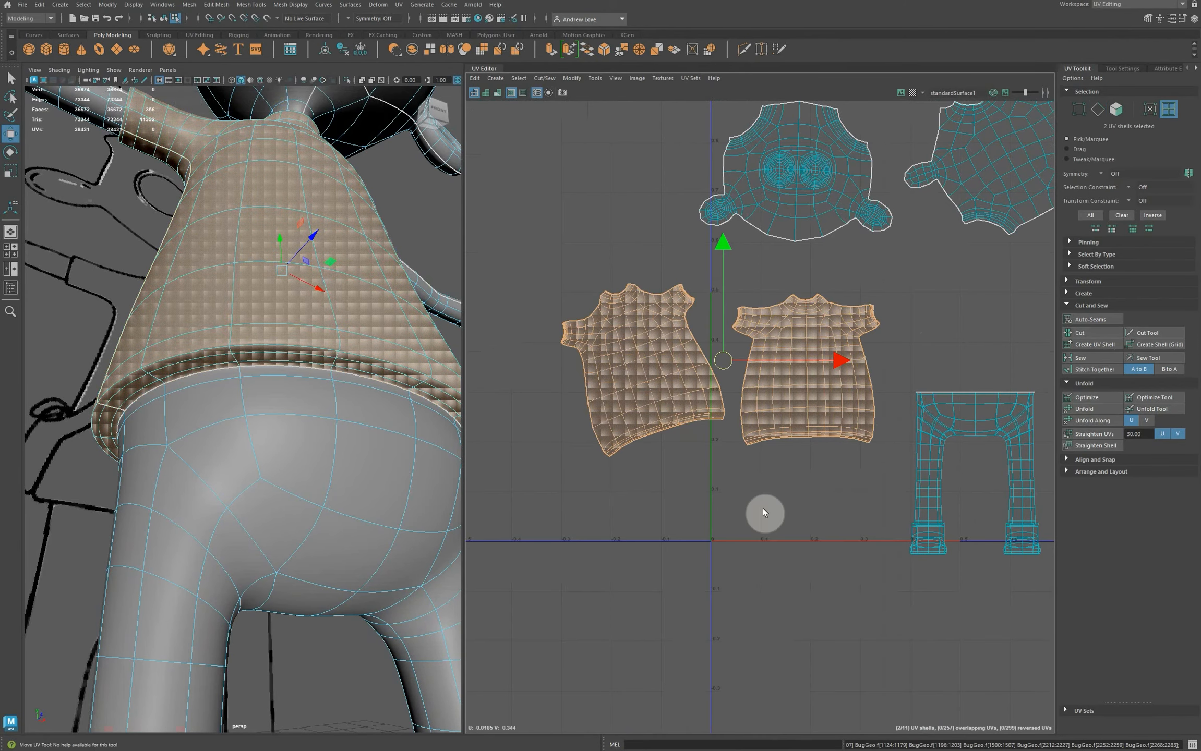
key(a)
click(605, 522)
scroll(601, 512, down, 3)
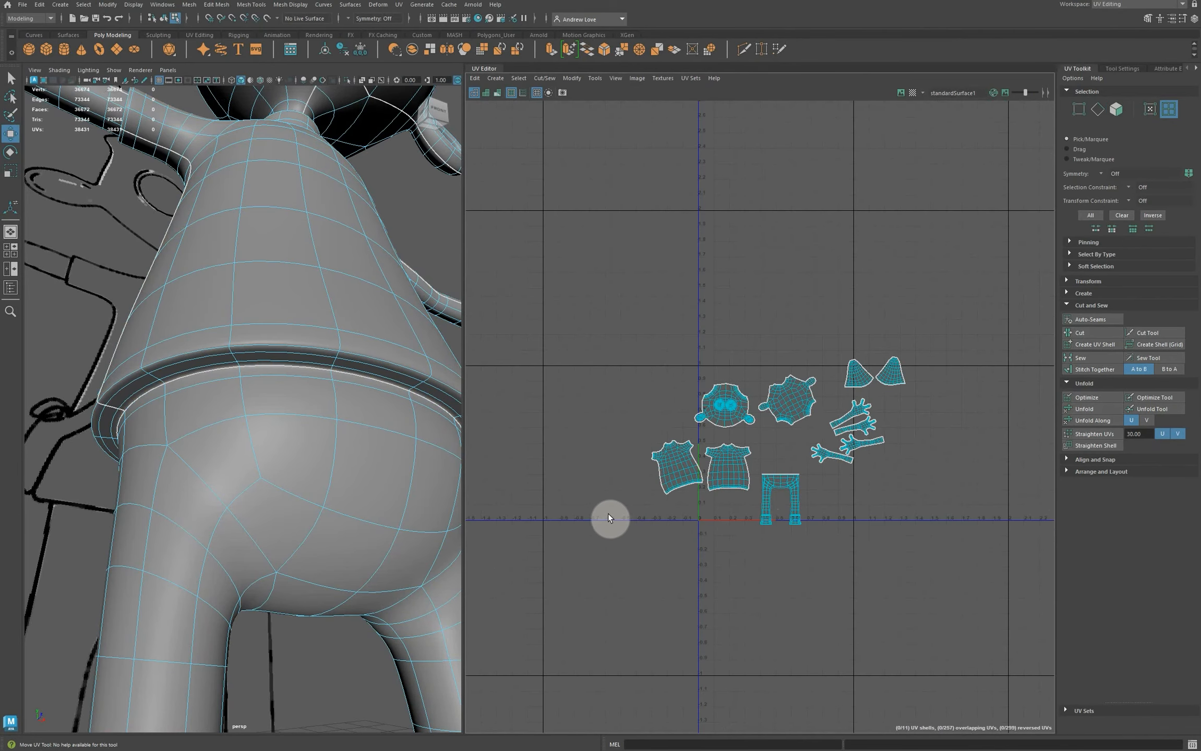
key(a)
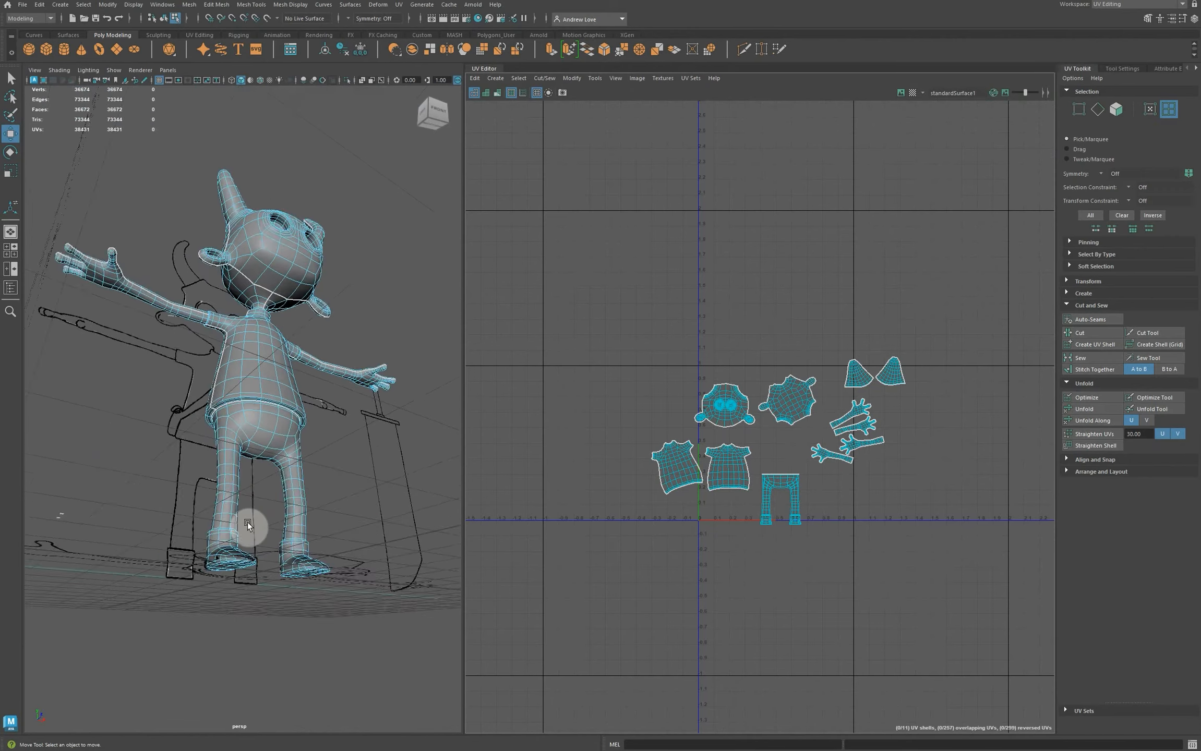
Step: Cut the UVs along the edge loop inside the cuff of the character's left boot, where the leg enters it
alt+drag(202, 608, 174, 626)
scroll(147, 632, up, 10)
scroll(177, 612, down, 10)
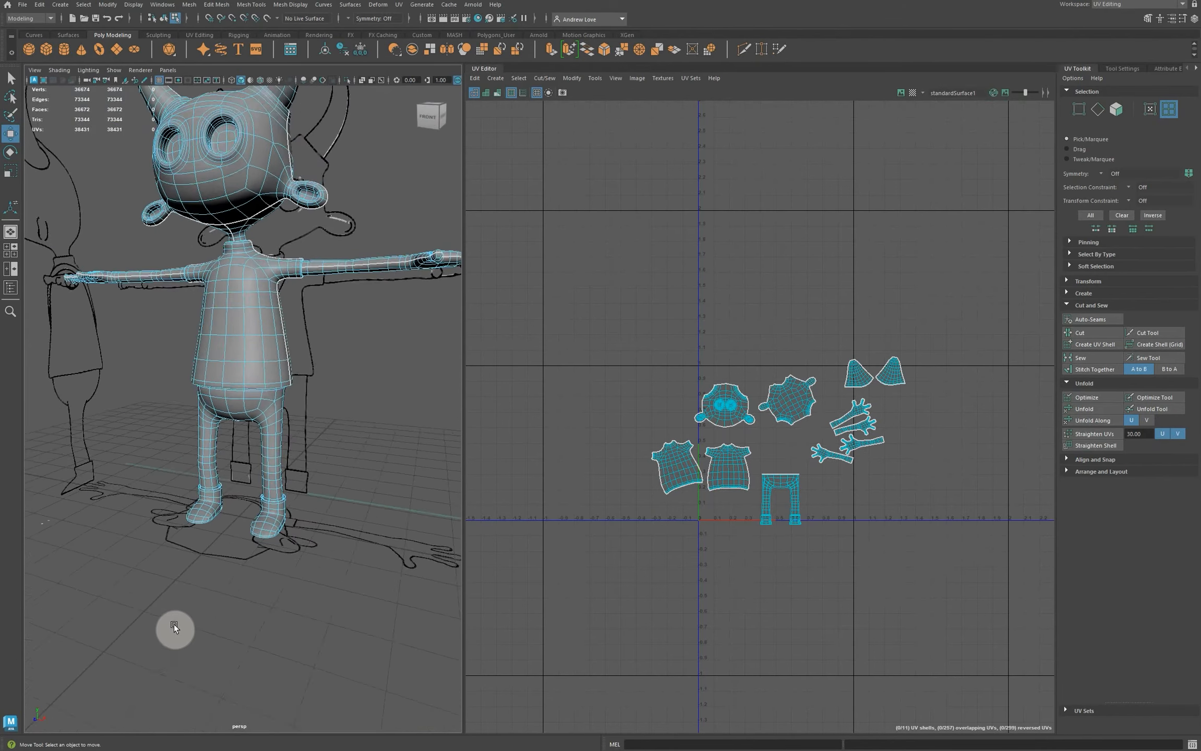
scroll(174, 625, up, 9)
alt+middle_drag(207, 656, 231, 490)
alt+drag(232, 490, 242, 524)
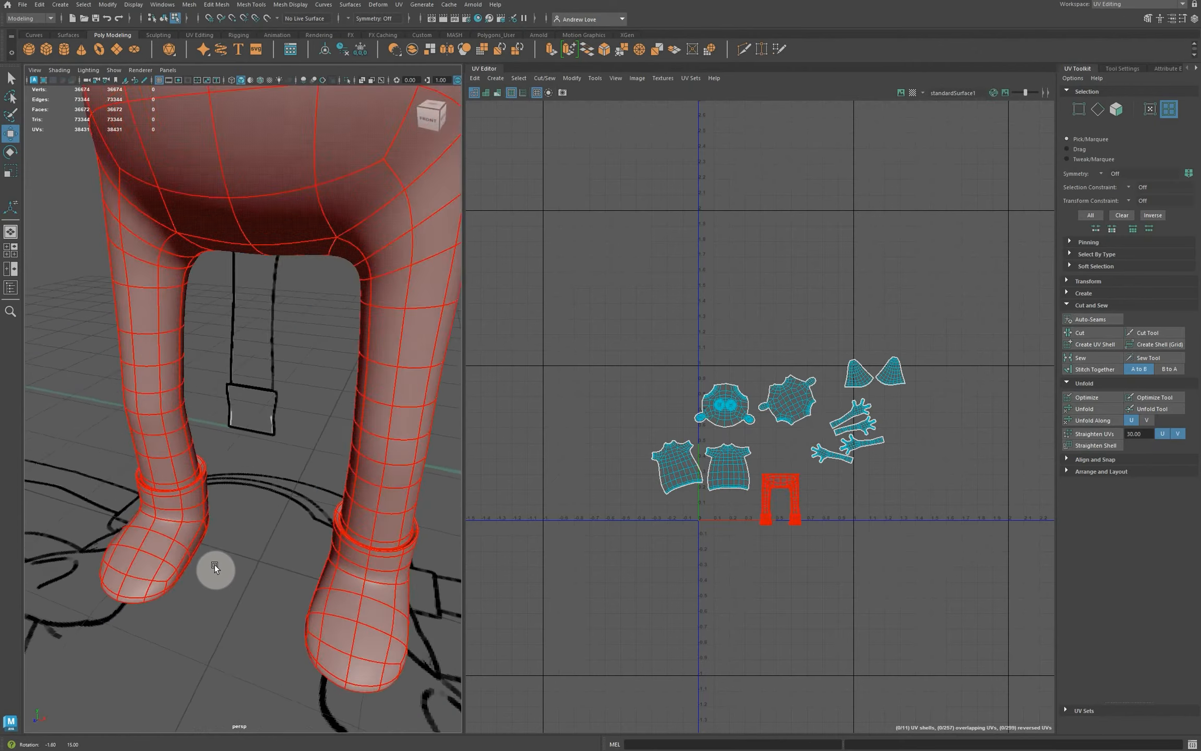
scroll(212, 568, up, 6)
alt+middle_drag(293, 575, 211, 424)
scroll(206, 434, up, 3)
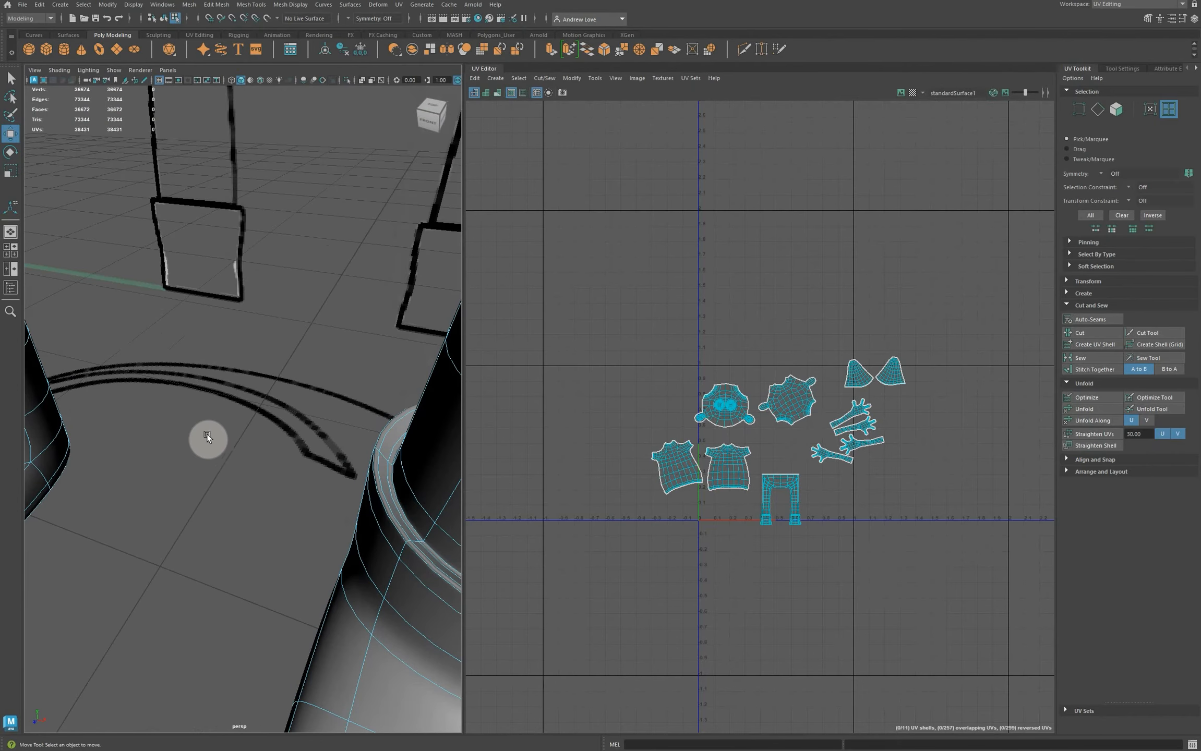
right_drag(386, 467, 386, 441)
click(395, 487)
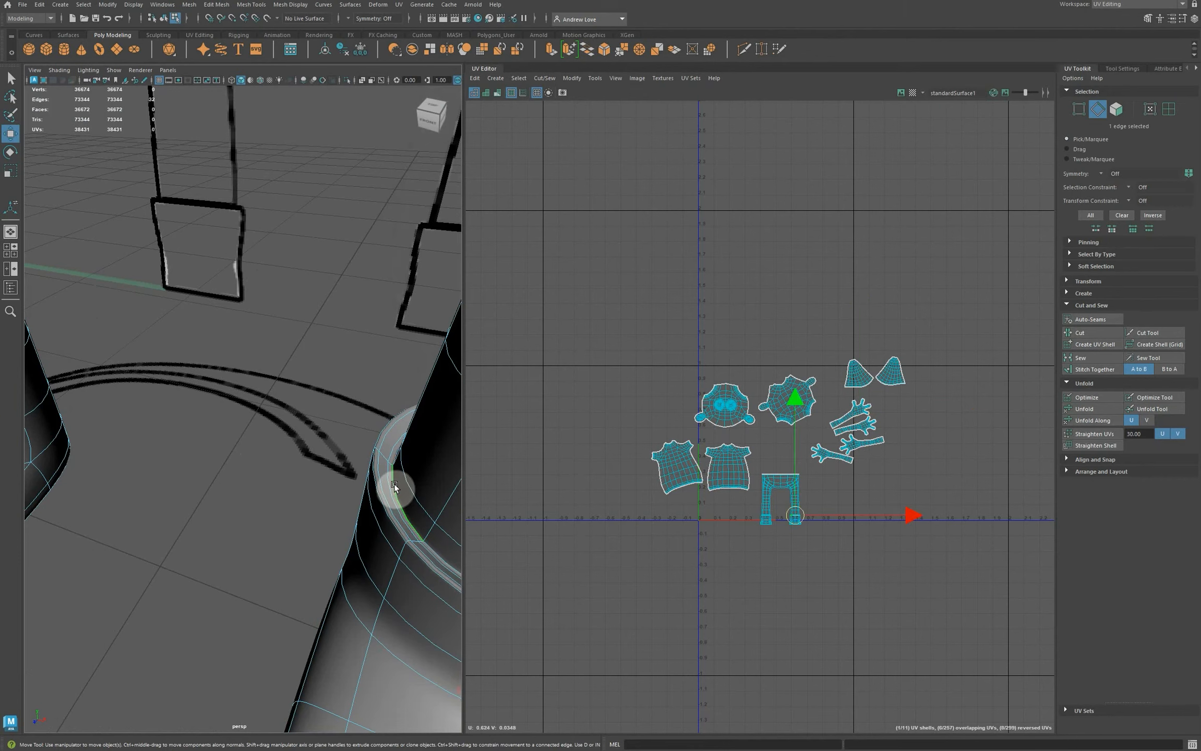
click(1086, 336)
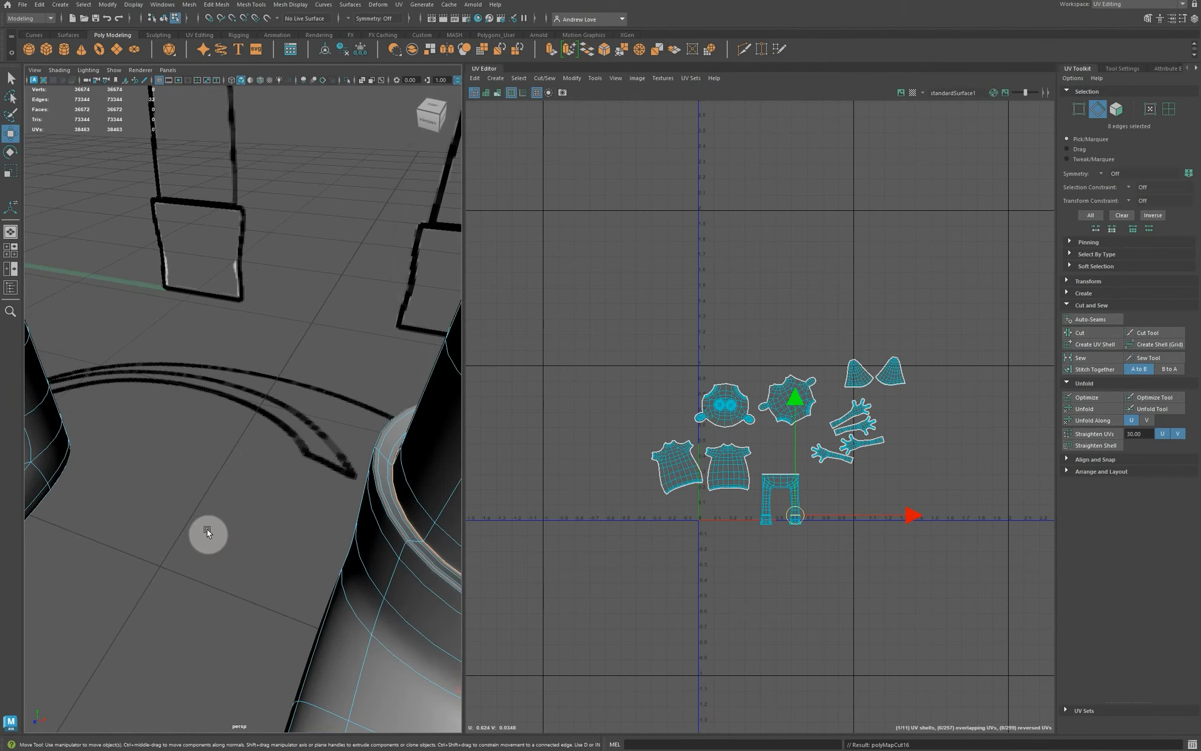
Step: Cut the matching edge loop inside the other boot's cuff and move both boot UV shells well clear of the legs
alt+drag(207, 531, 225, 450)
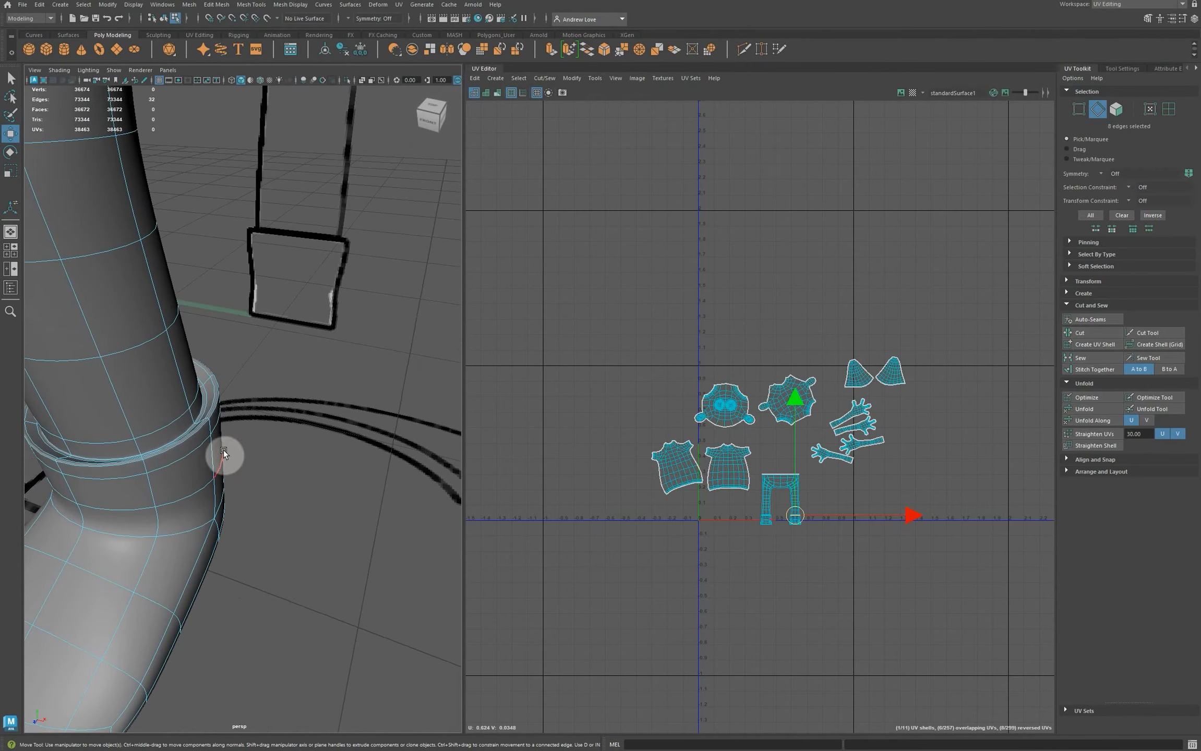
double_click(199, 415)
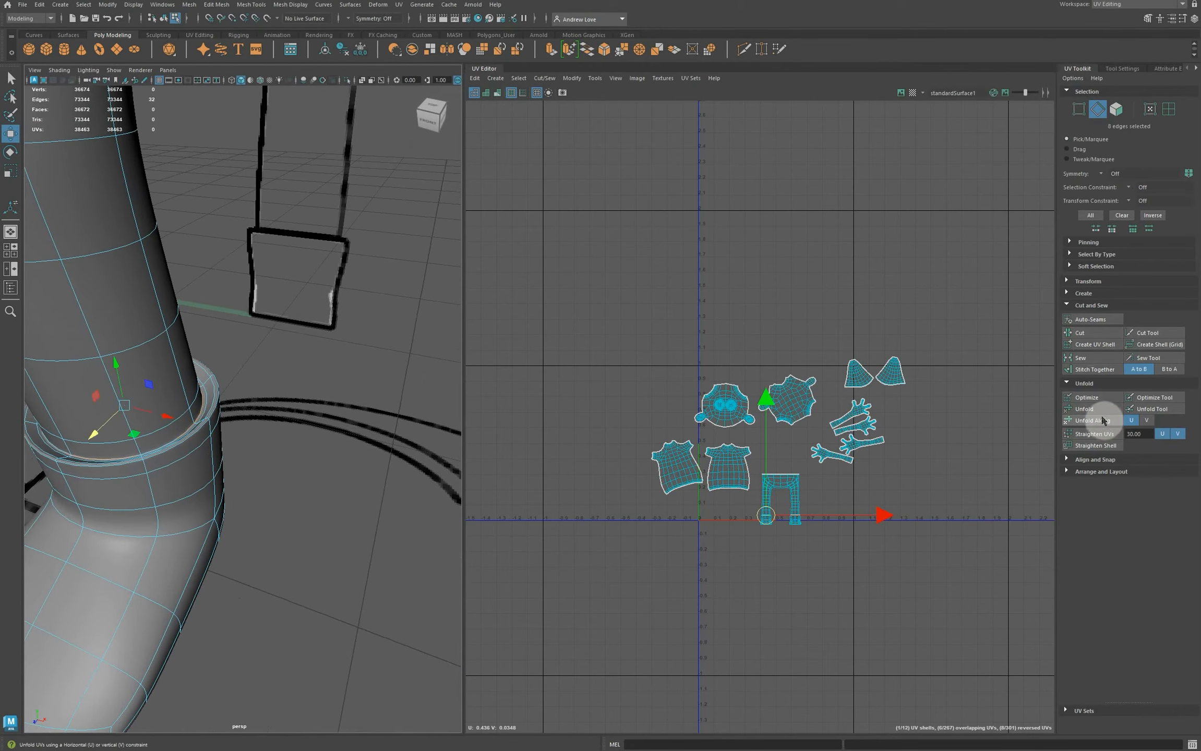
click(1087, 337)
click(834, 535)
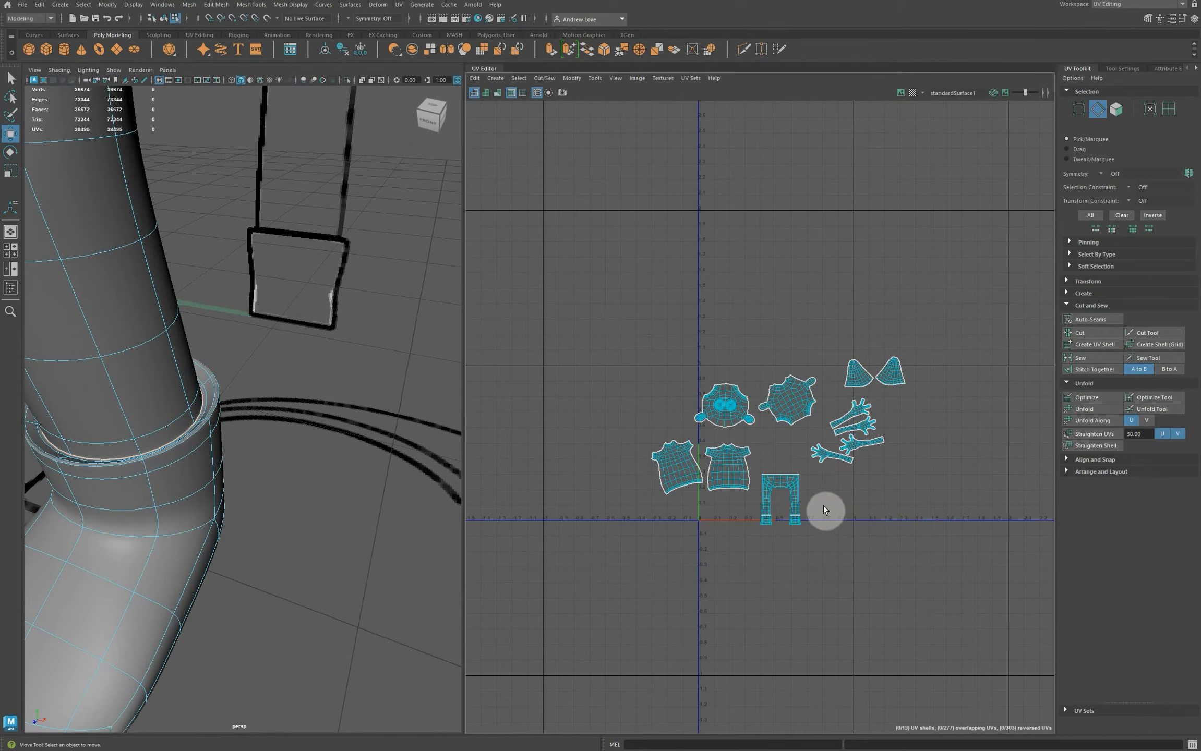
click(1171, 112)
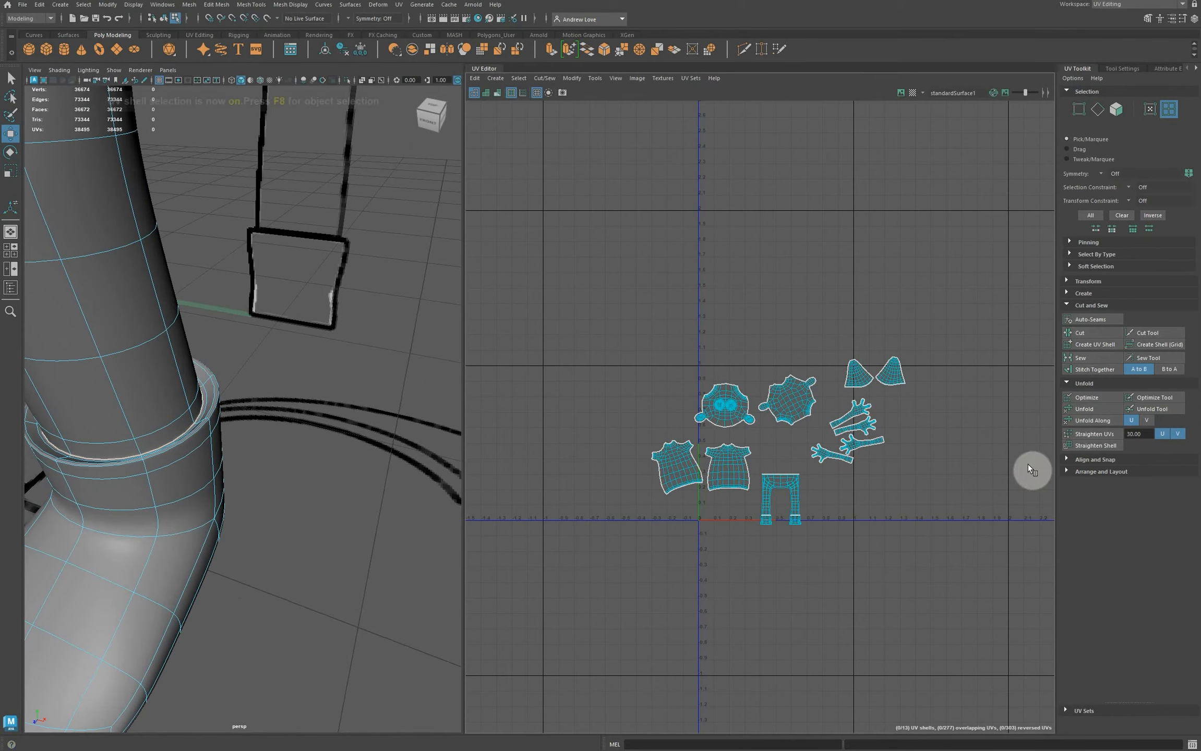
click(928, 515)
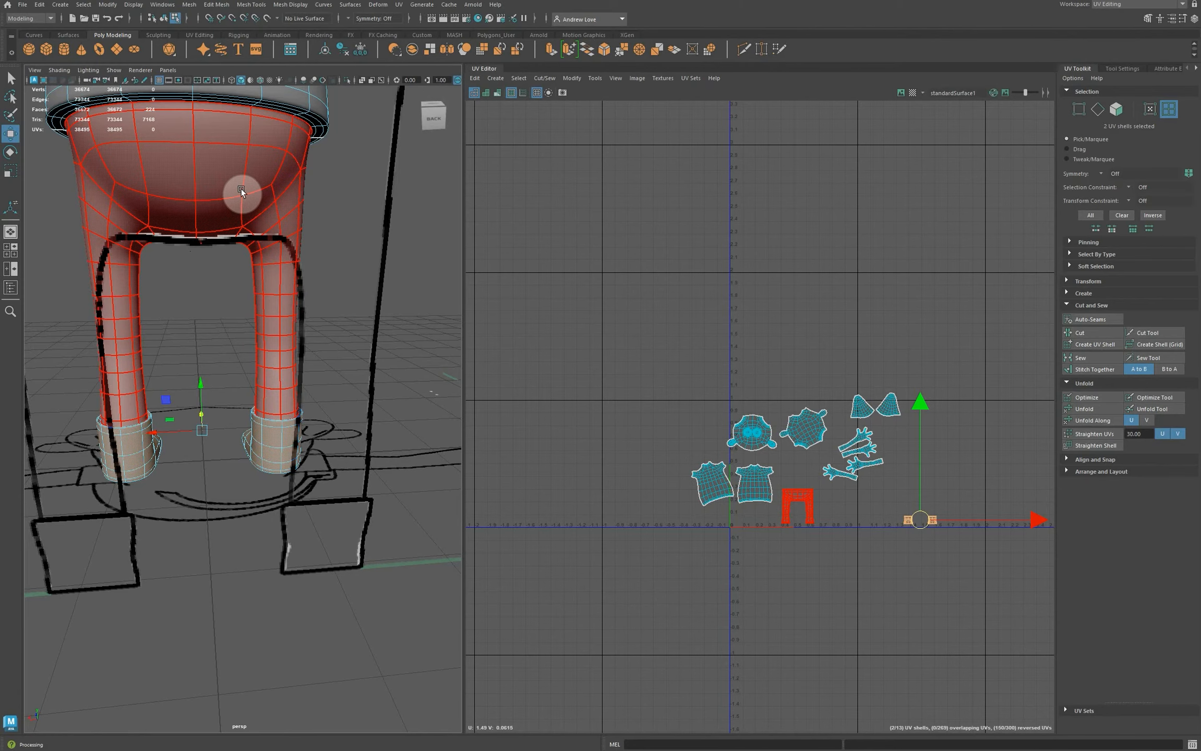
Step: Cut the trouser UVs along the vertical centre line of the pelvis, from the waist down to the crotch
scroll(676, 425, up, 11)
alt+middle_drag(673, 438, 568, 238)
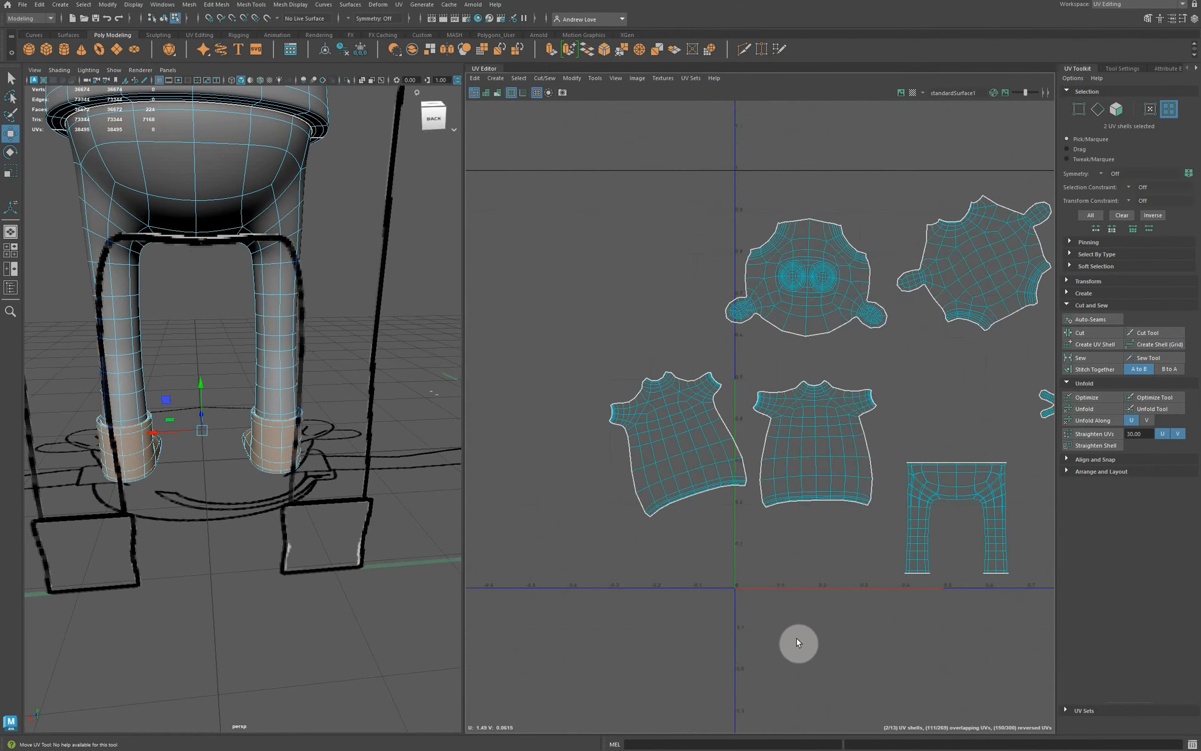
scroll(591, 482, up, 5)
alt+middle_drag(814, 646, 619, 462)
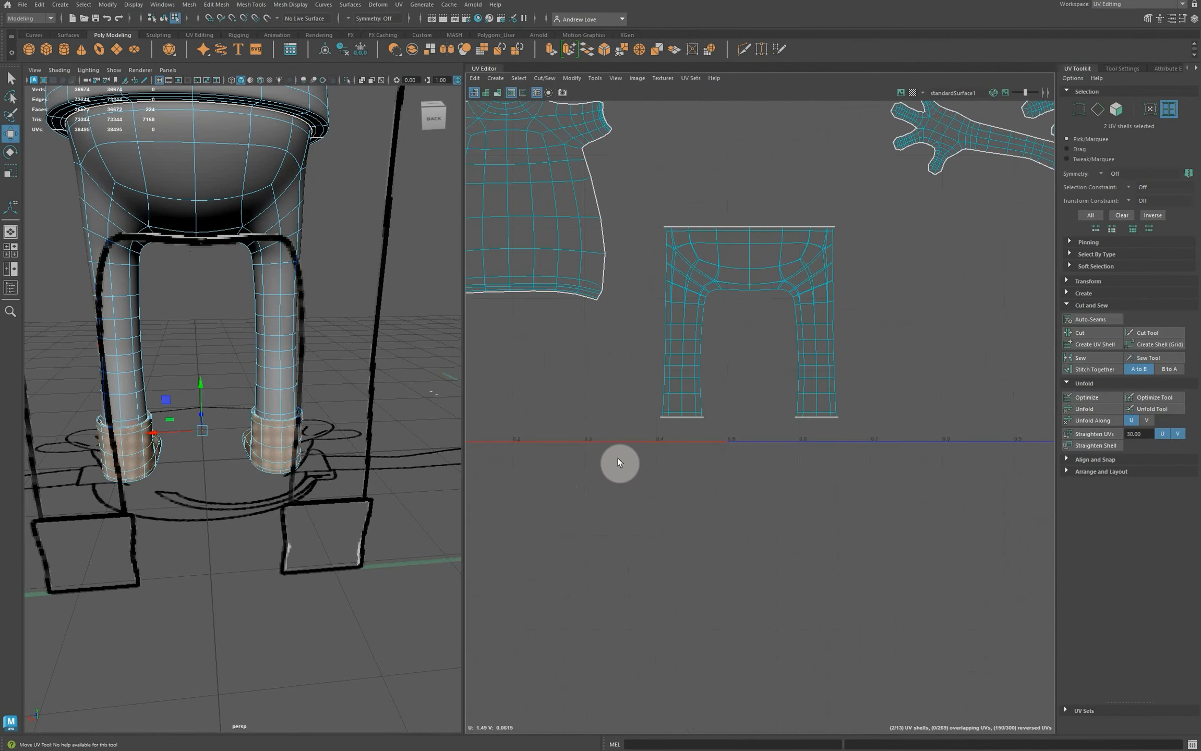
click(745, 275)
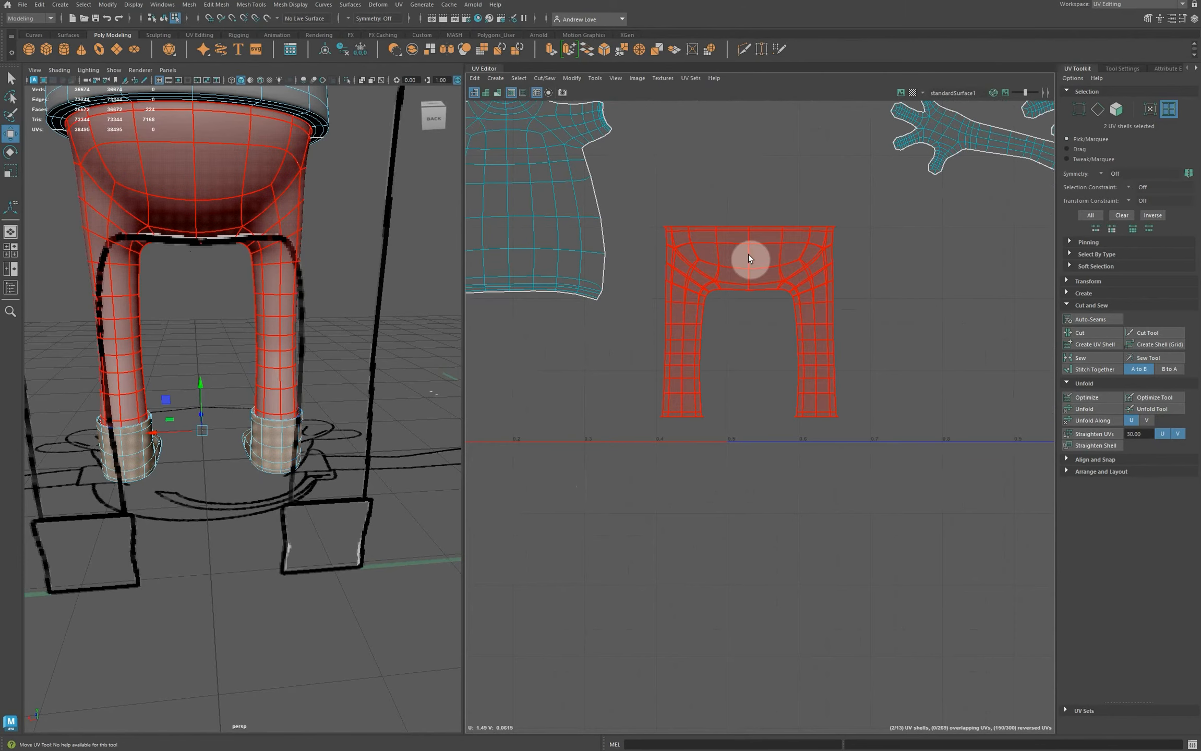
click(1097, 109)
click(748, 247)
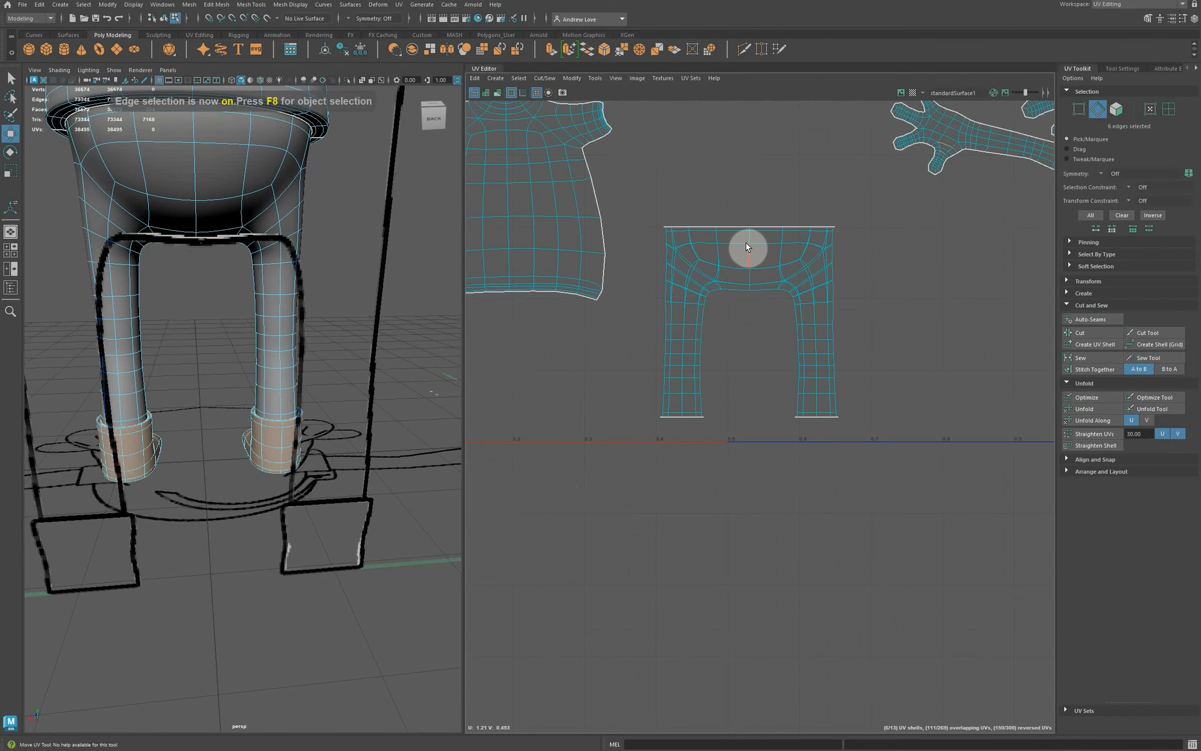
double_click(747, 249)
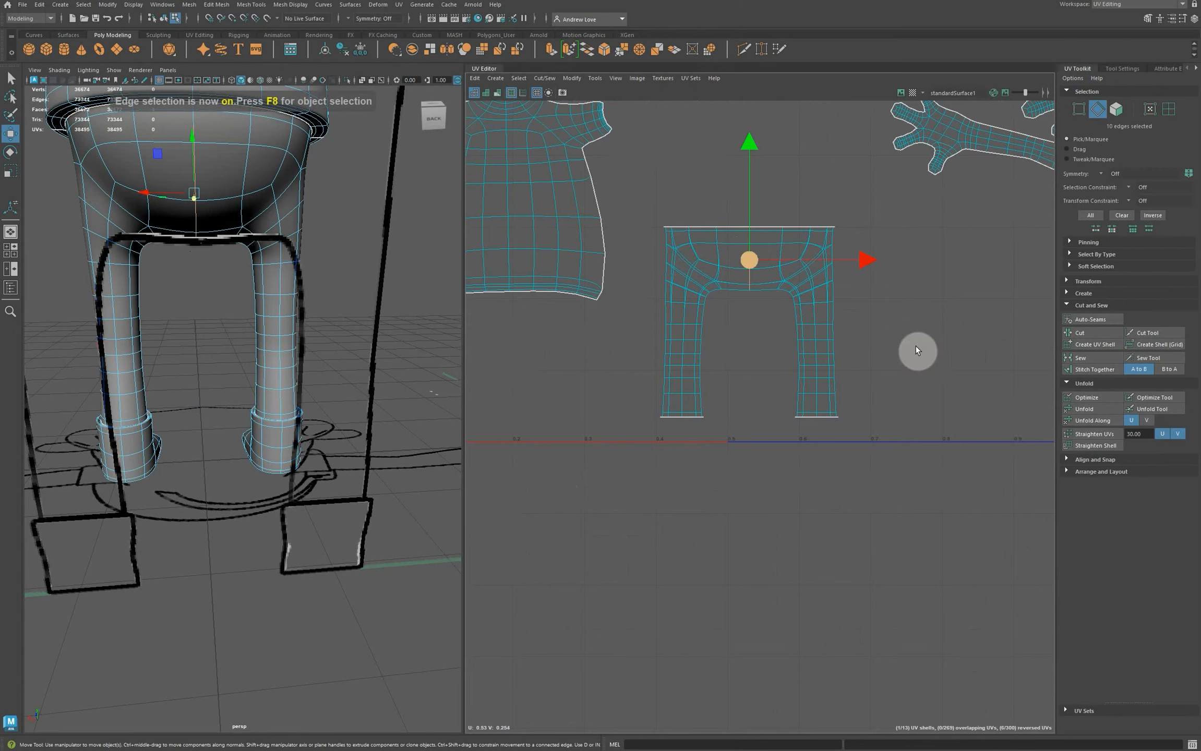
click(1080, 334)
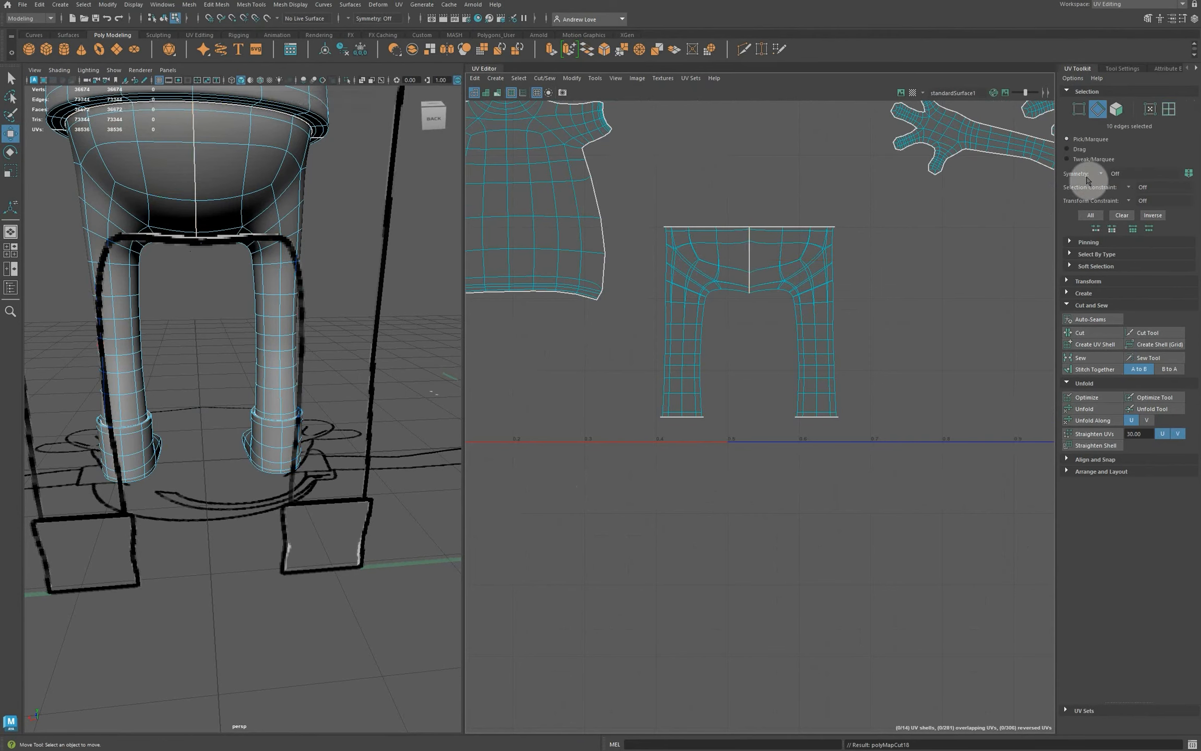
Step: Select one trouser half as a UV shell, move it sideways away from the other half and clear the selection
click(1169, 109)
click(823, 305)
drag(798, 319, 830, 318)
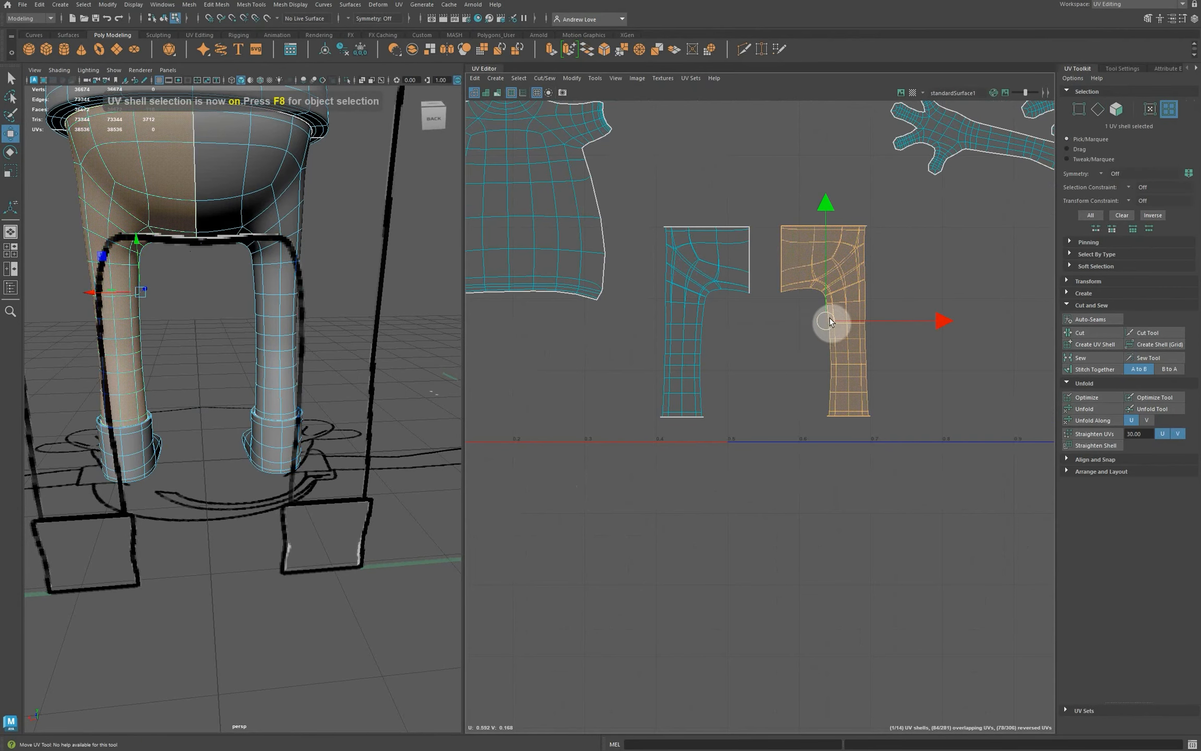
click(775, 375)
click(285, 356)
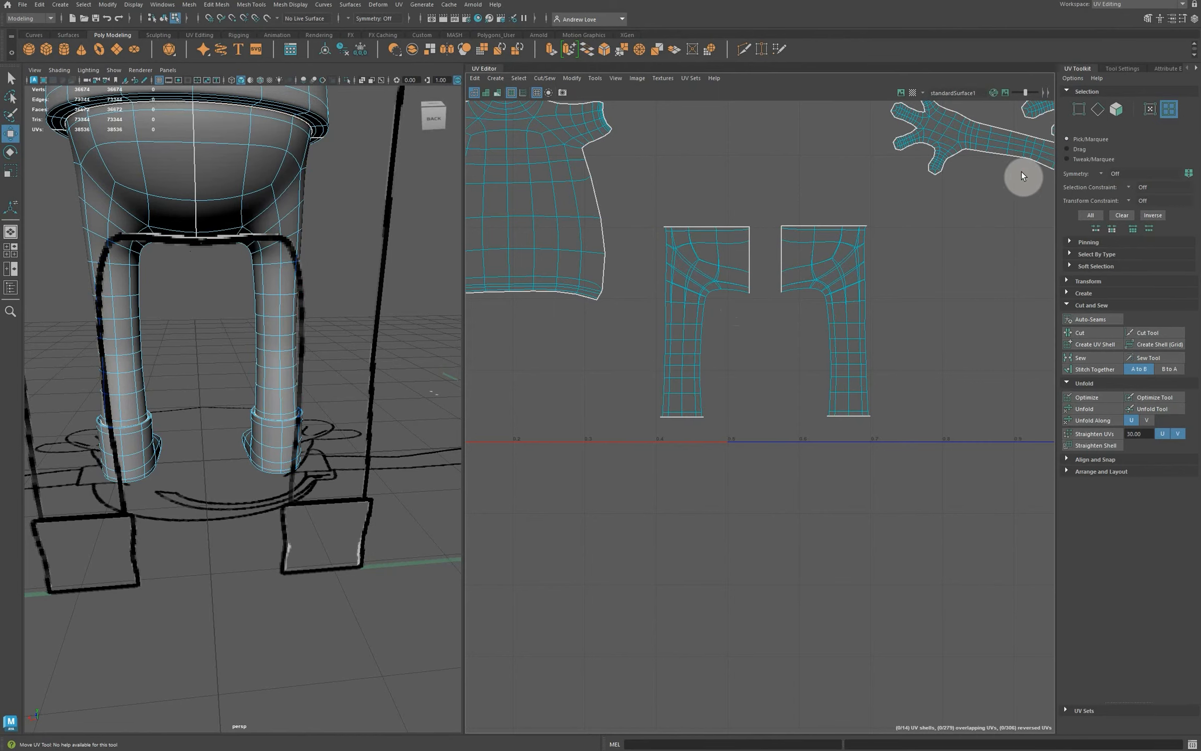
Step: Cut the UVs along the inner leg seam of both trouser halves, from the crotch down to the boot
right_drag(1021, 175, 1021, 136)
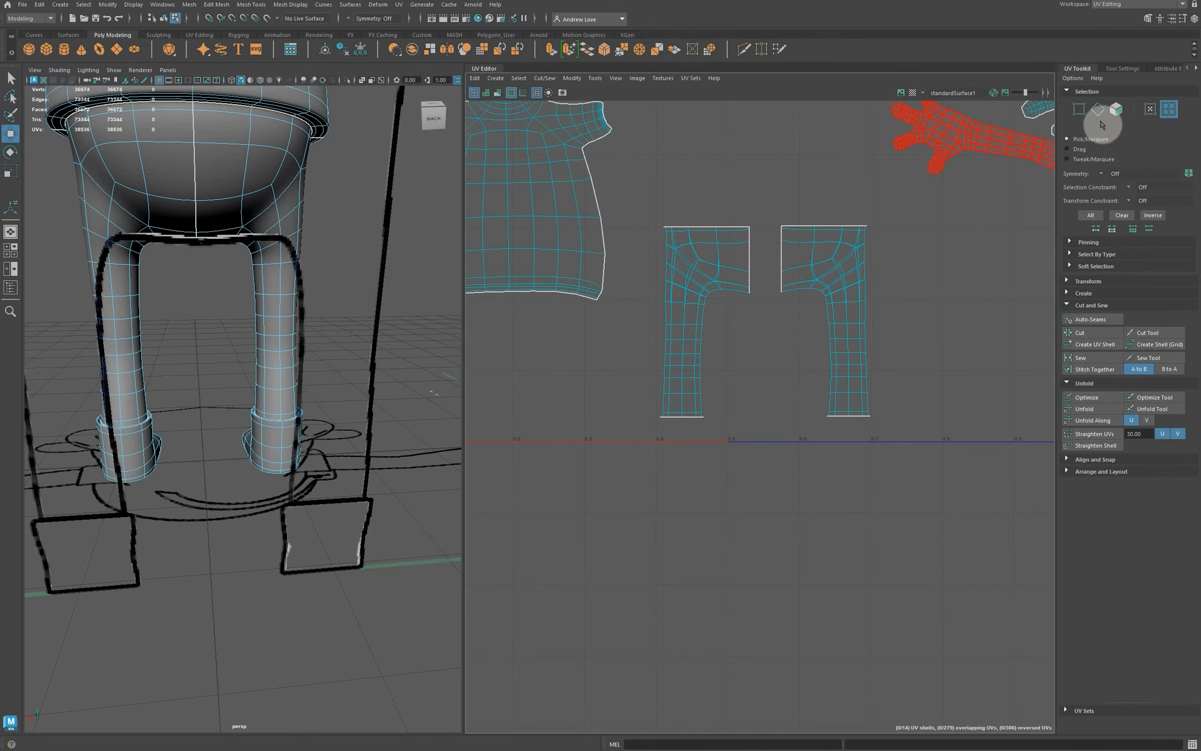
double_click(732, 293)
click(1081, 333)
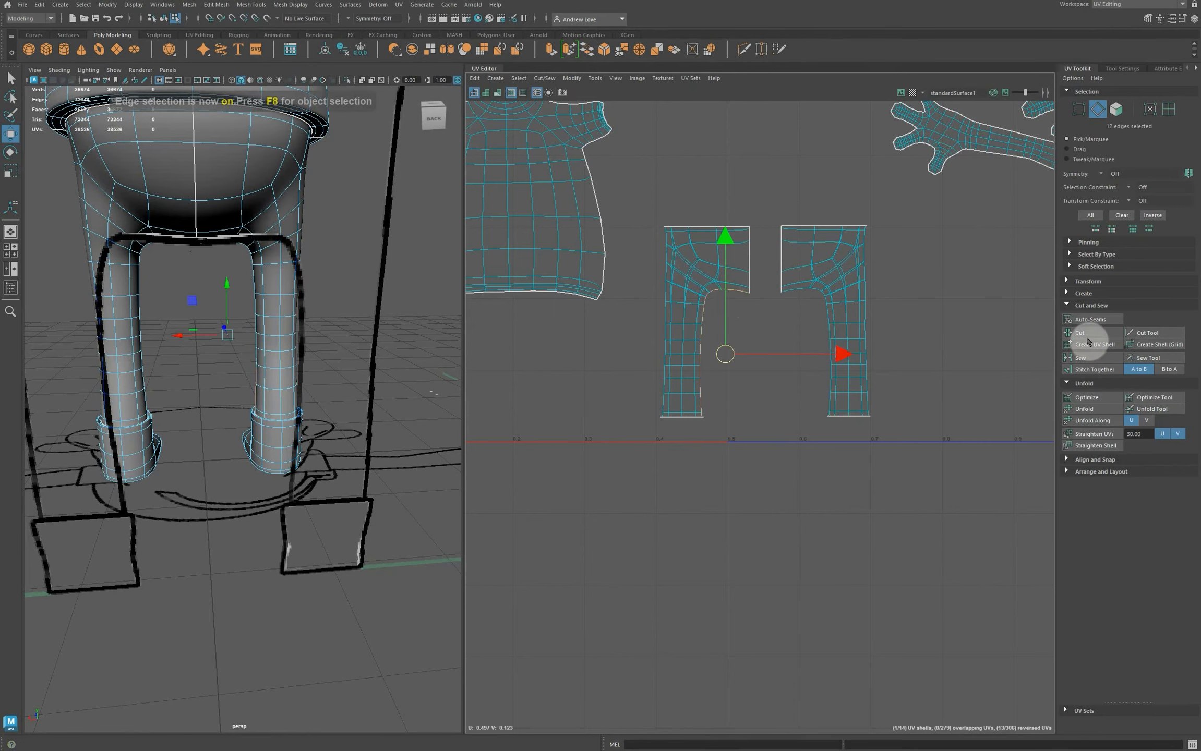
double_click(795, 291)
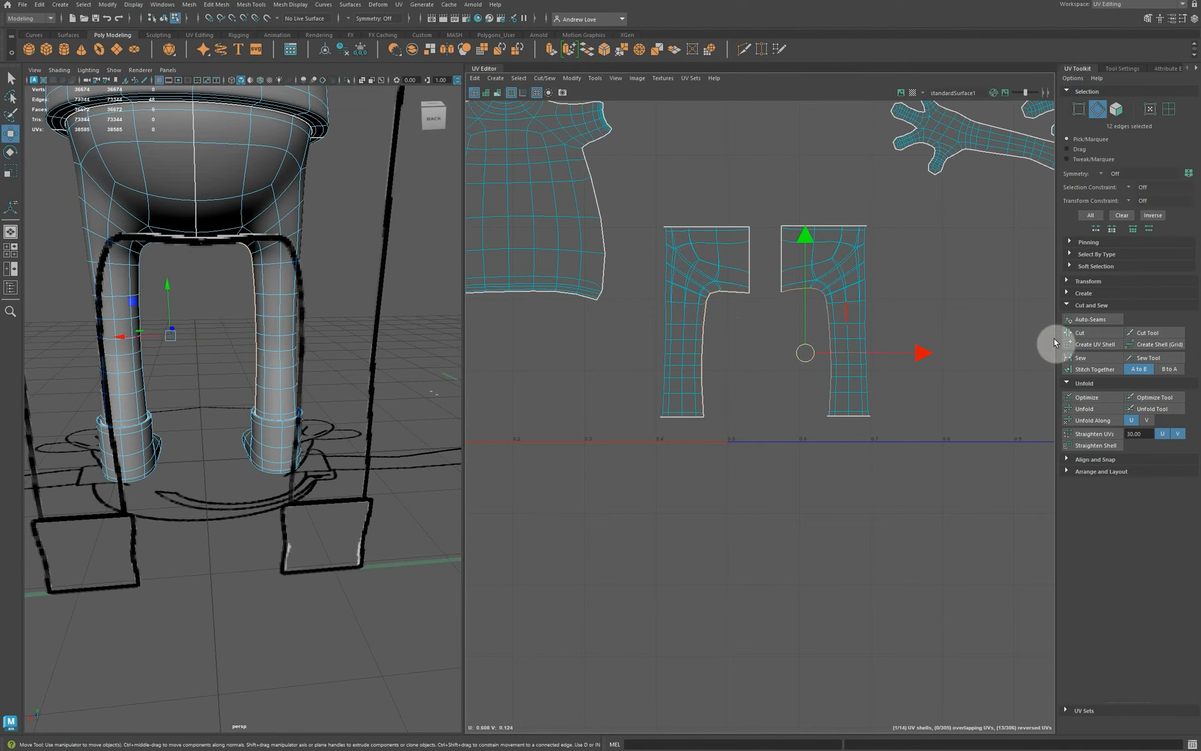
click(1087, 335)
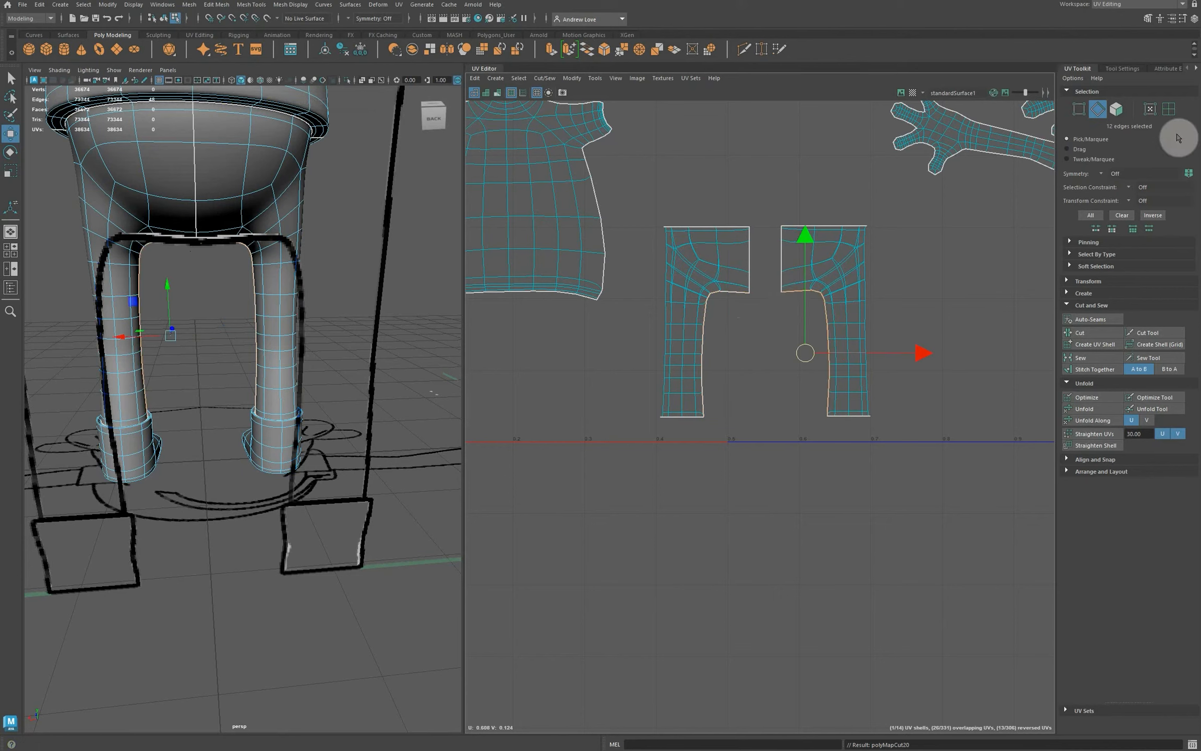
Step: Unfold both trouser shells together and move one of them aside so that they do not overlap
click(1169, 108)
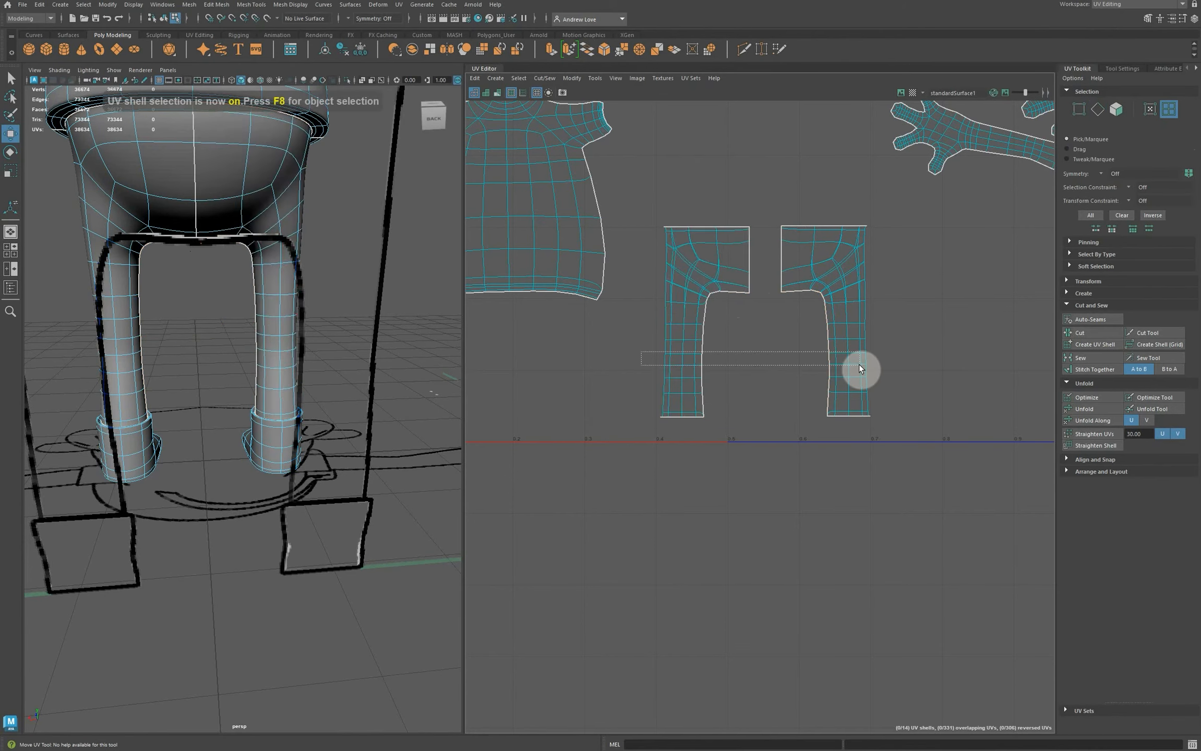
drag(859, 365, 859, 365)
click(1109, 413)
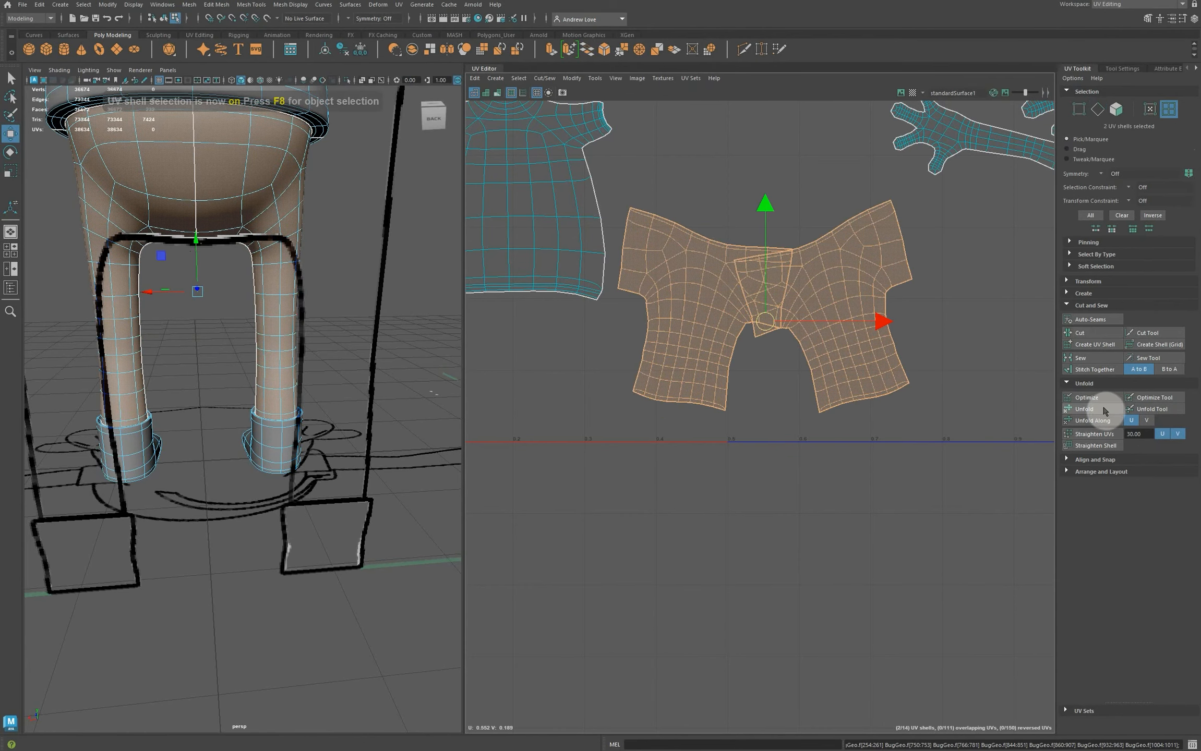
click(873, 510)
click(858, 366)
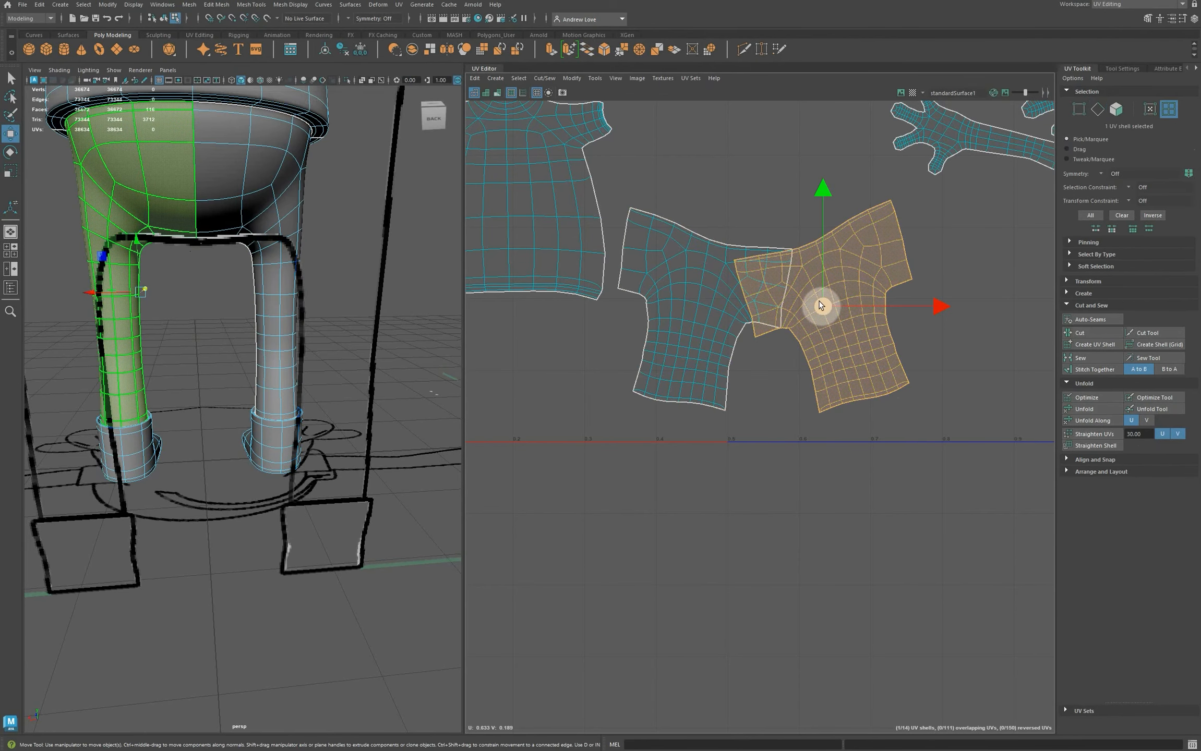
drag(822, 307, 885, 314)
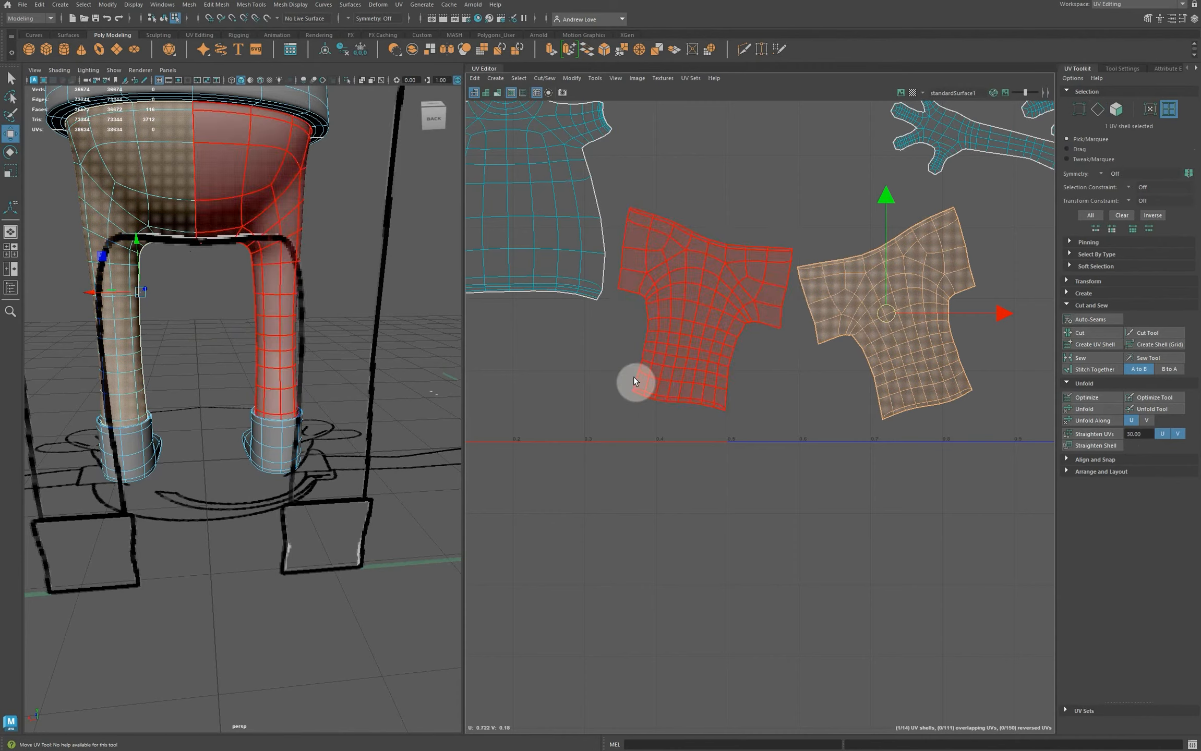
Step: Stitch the two trouser shells together along the front centre seam, selecting its edges from the crotch up to the waist
alt+drag(284, 435, 493, 437)
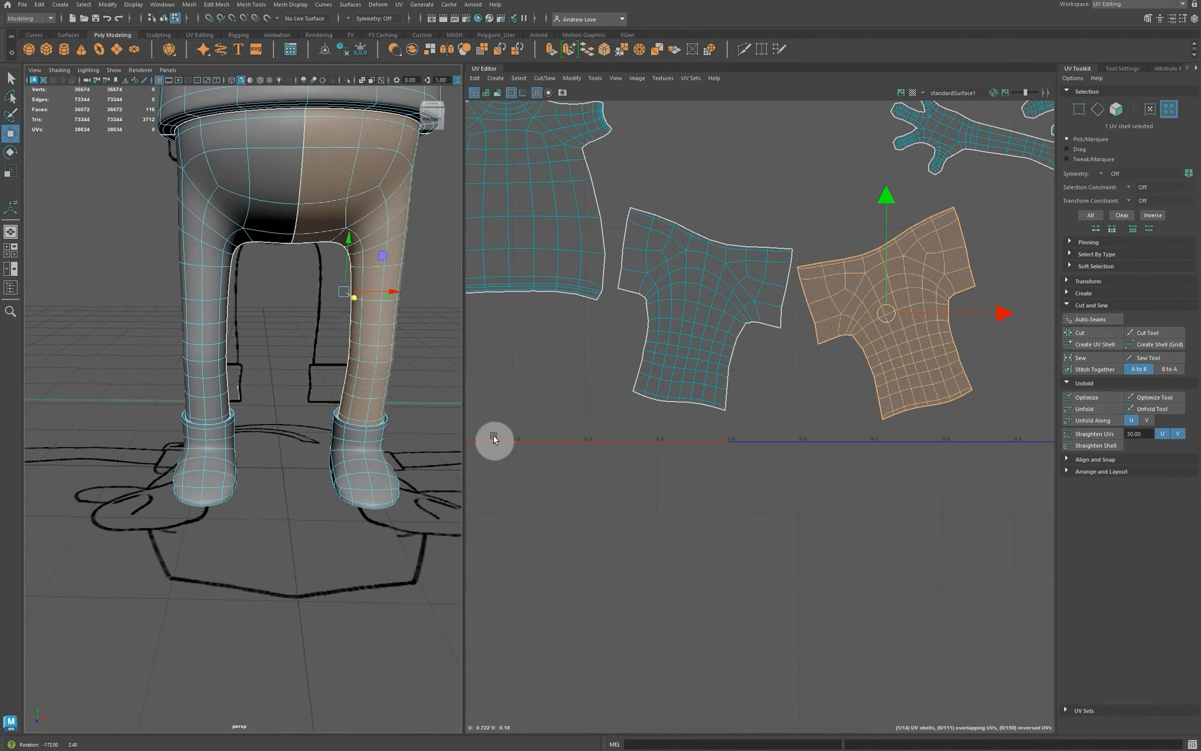
alt+drag(322, 384, 302, 339)
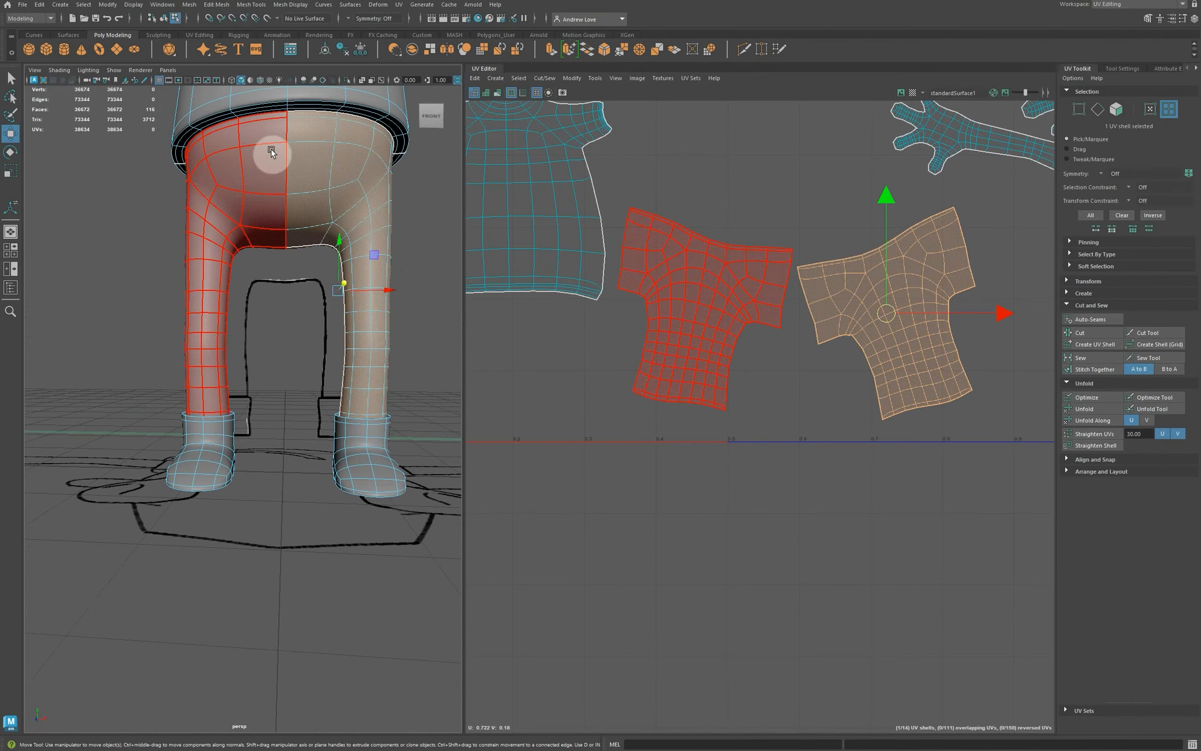
mouse_move(273, 148)
right_down()
mouse_move(285, 148)
mouse_move(272, 124)
right_up()
click(291, 244)
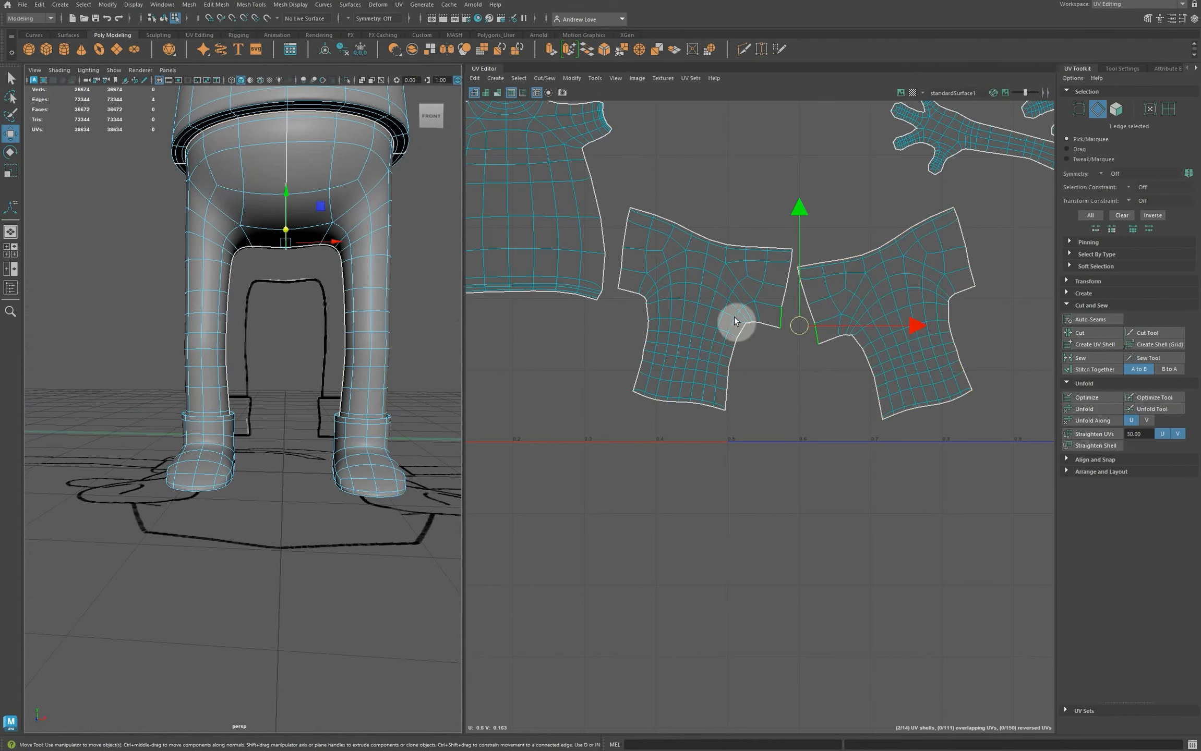
click(762, 391)
click(781, 320)
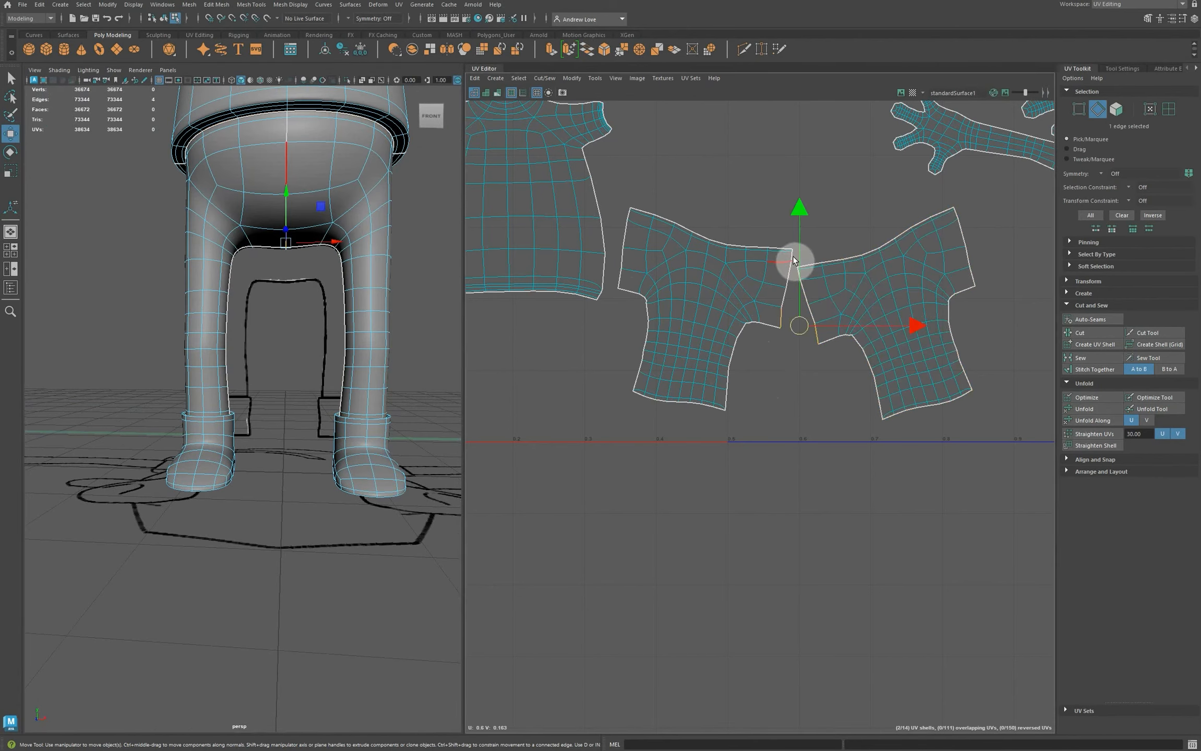
shift+double_click(792, 255)
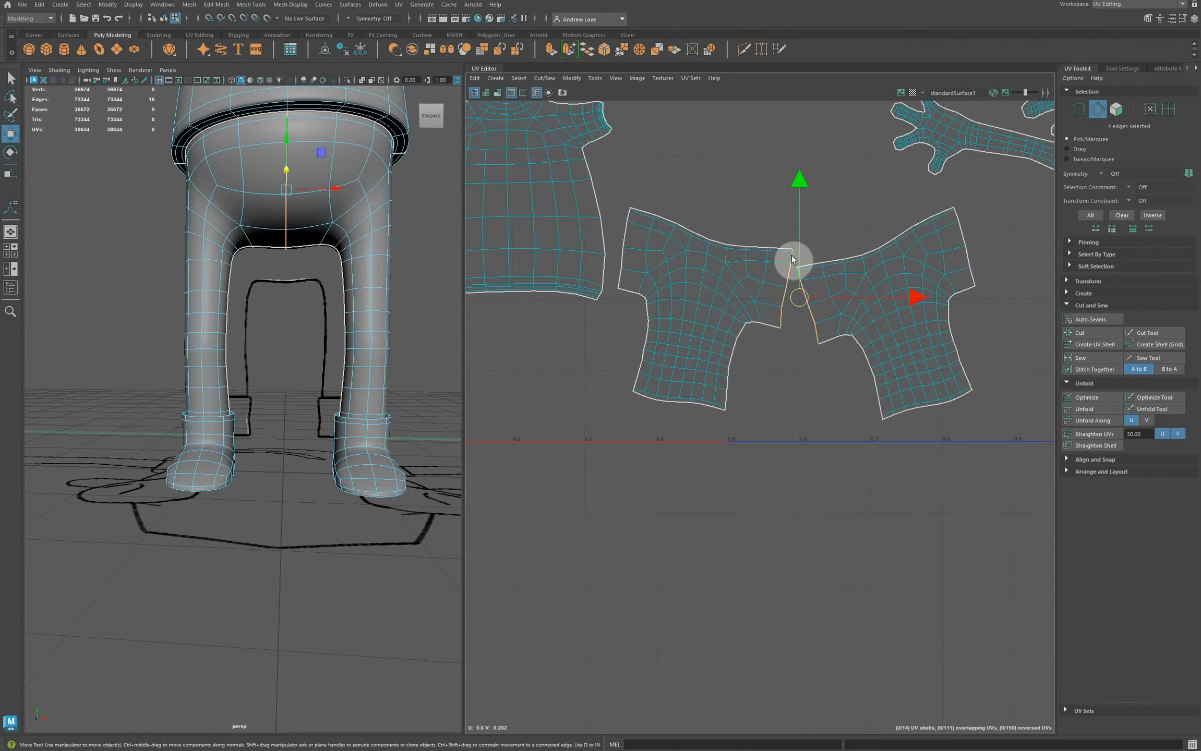
scroll(797, 254, up, 5)
scroll(802, 254, up, 2)
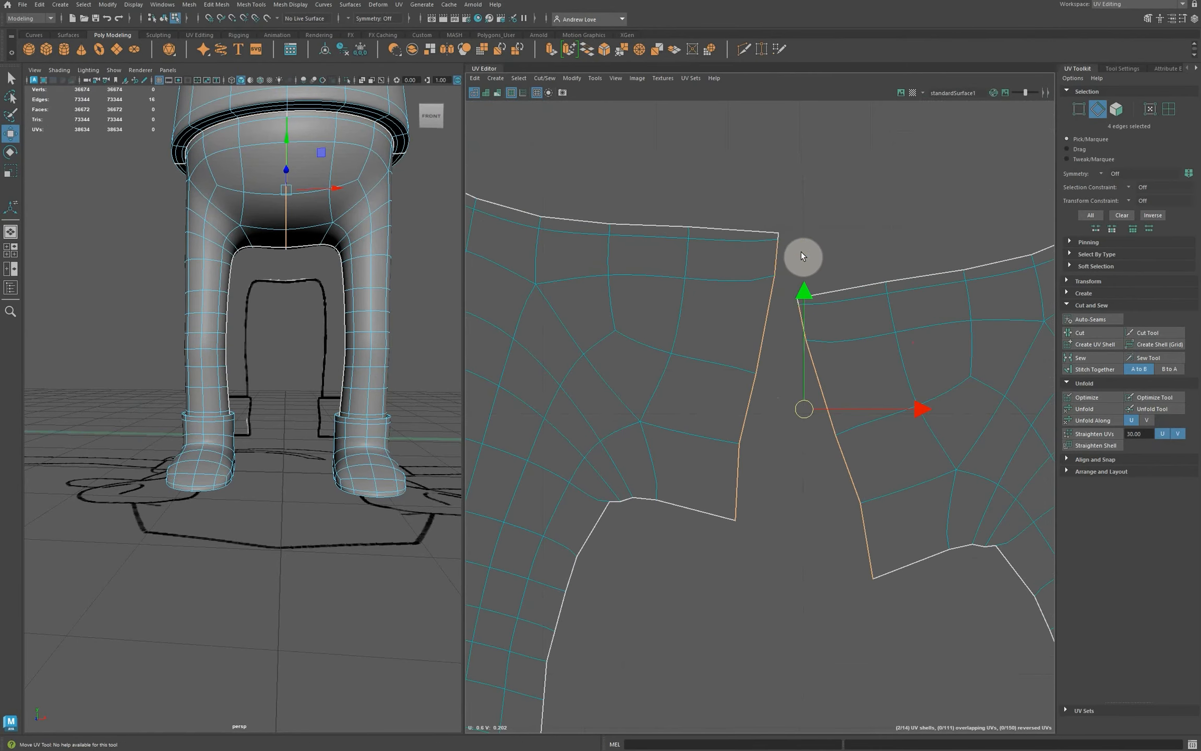
shift+click(779, 237)
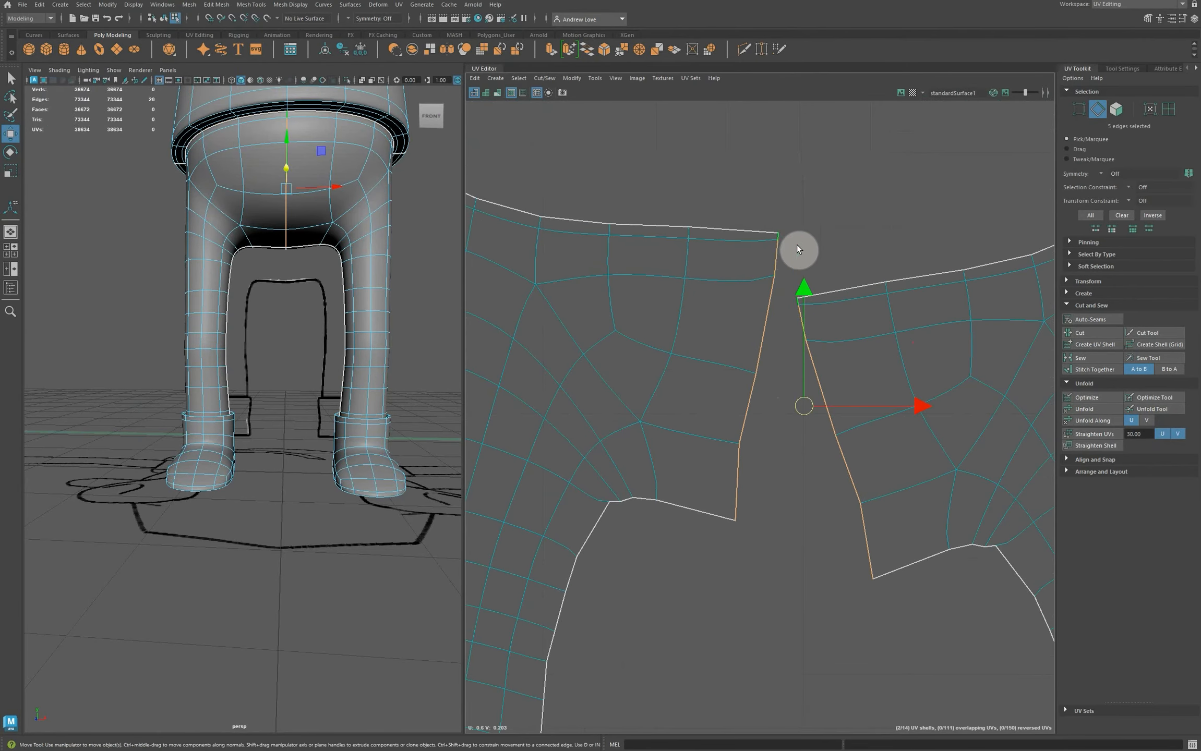
click(1089, 373)
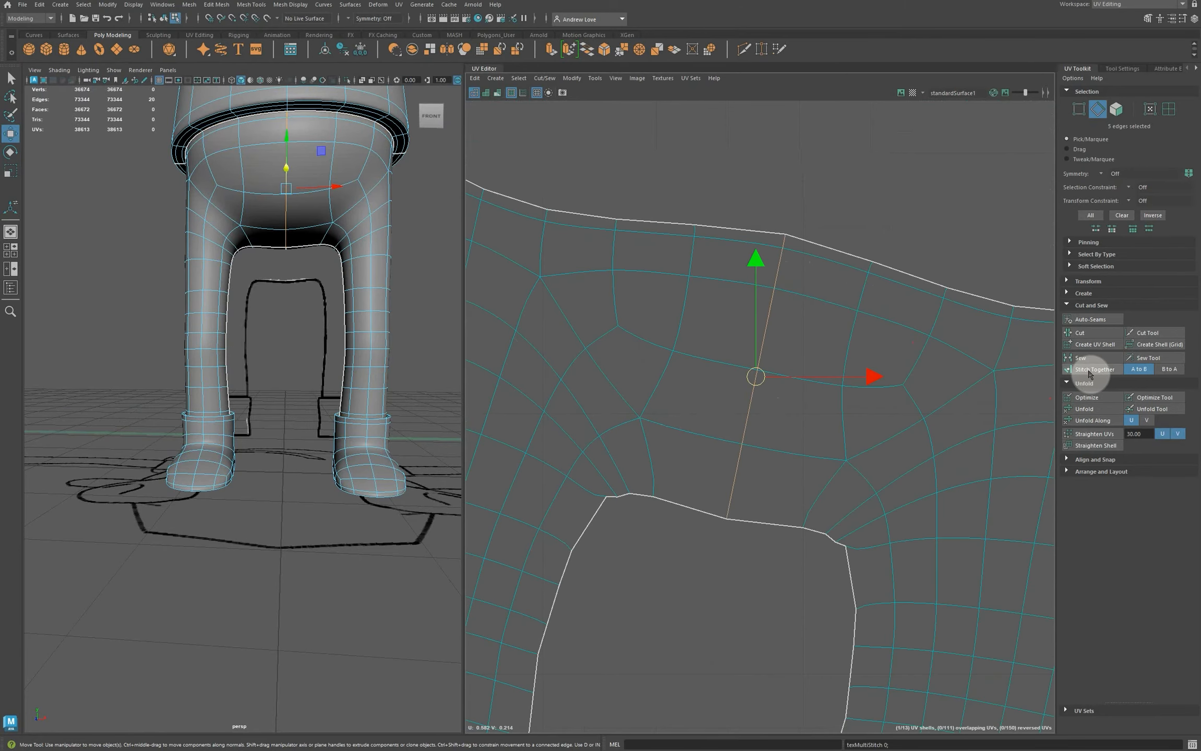
scroll(701, 575, down, 5)
scroll(701, 588, down, 3)
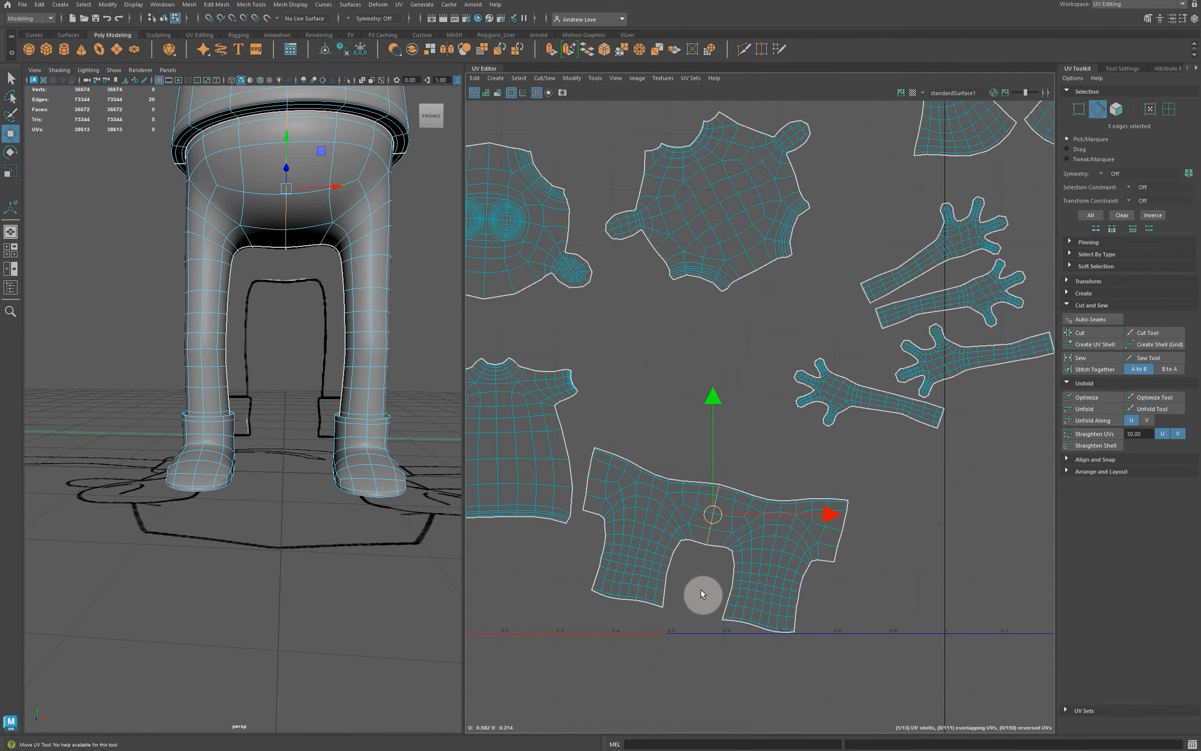
Step: Undo the last rotation, then select the joined trousers as a UV shell and rotate it upright
key(e)
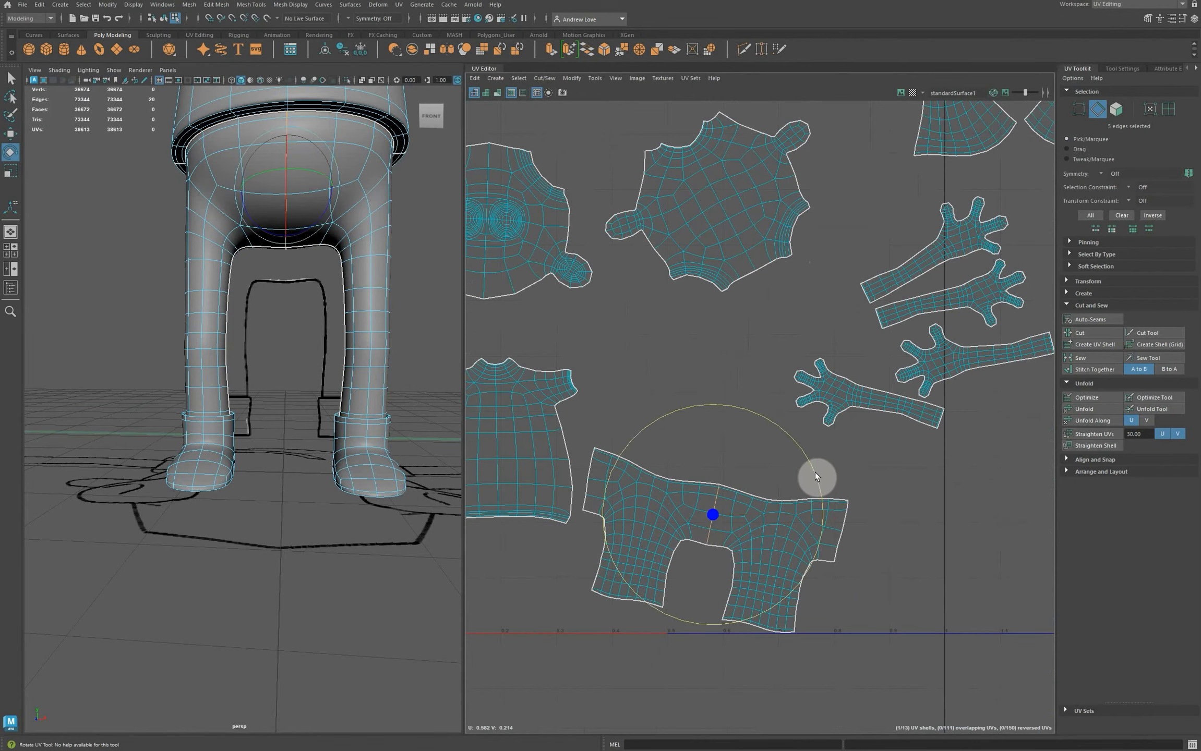
key(ctrl+z)
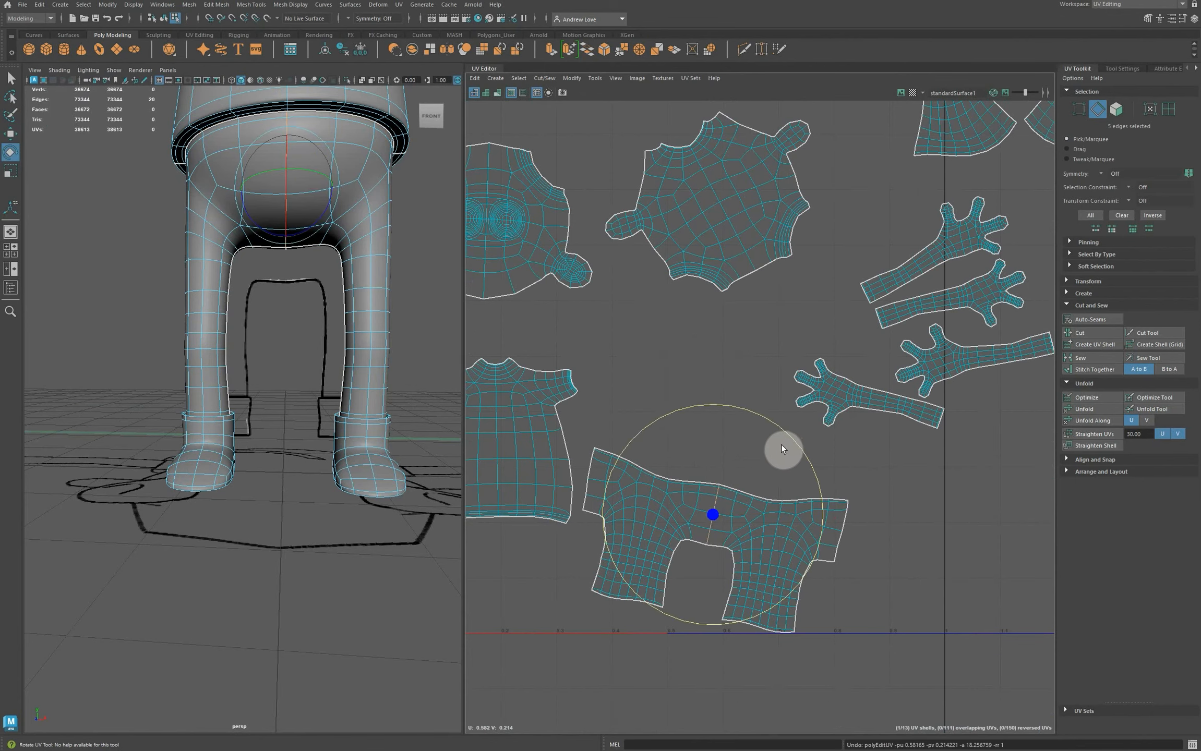
click(1168, 108)
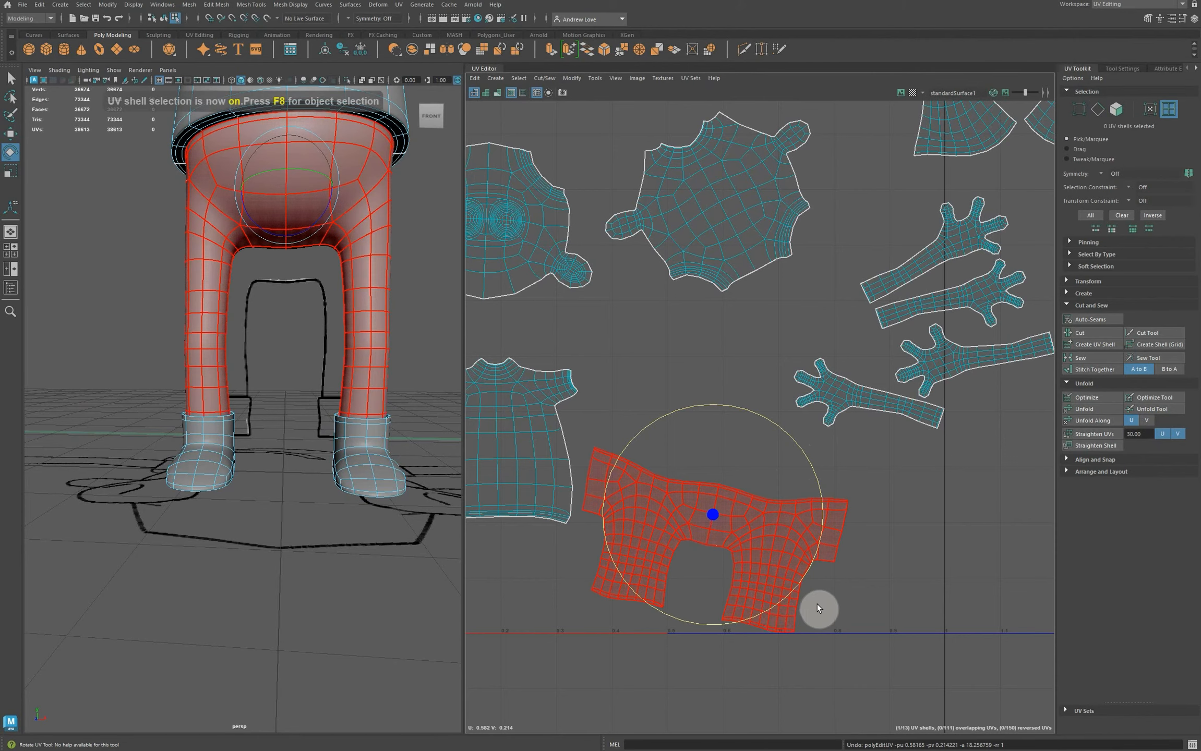
click(781, 616)
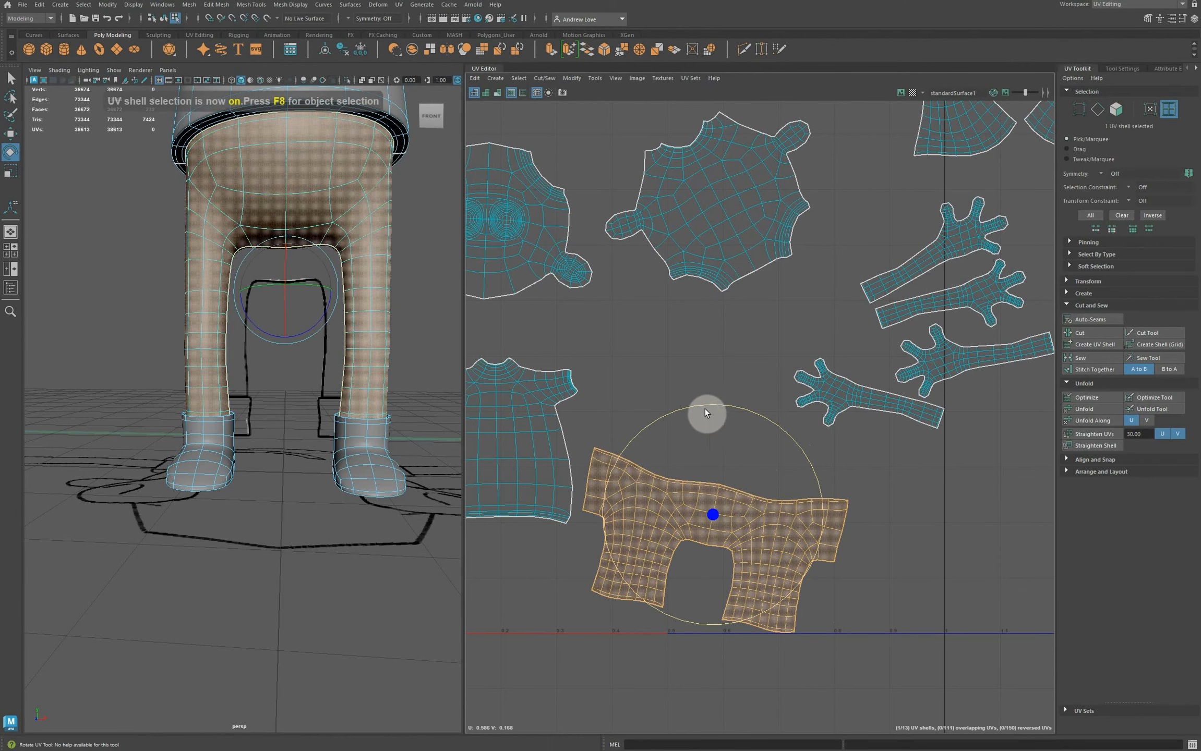
drag(704, 409, 691, 416)
scroll(575, 583, down, 5)
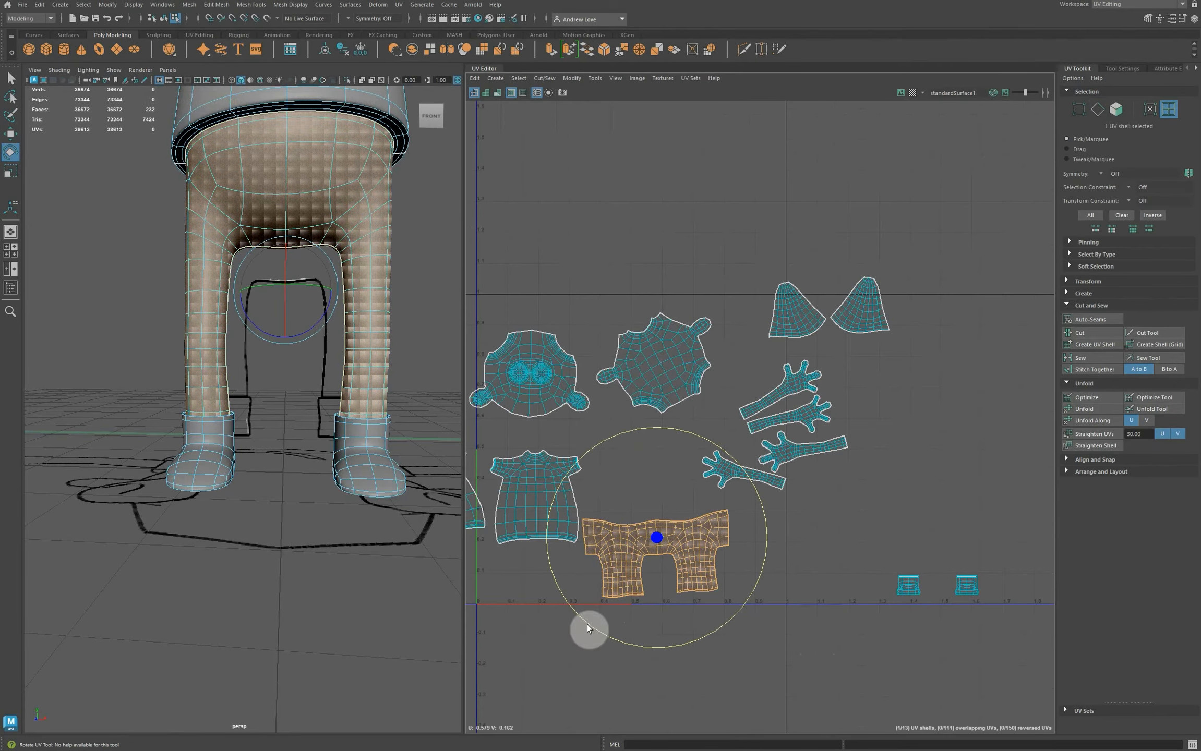
Step: Cut the UVs along the edge loops around the soles of both boots
alt+drag(353, 631, 323, 575)
right_drag(180, 419, 190, 394)
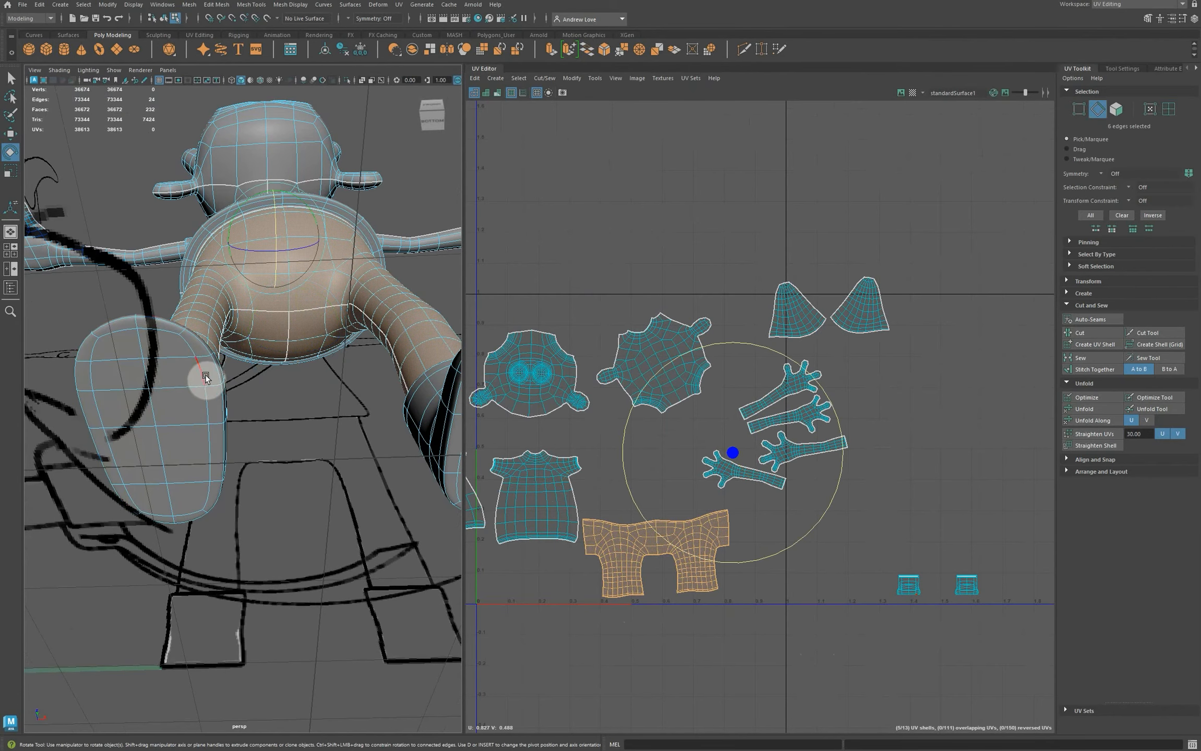
double_click(215, 374)
alt+drag(193, 380, 317, 407)
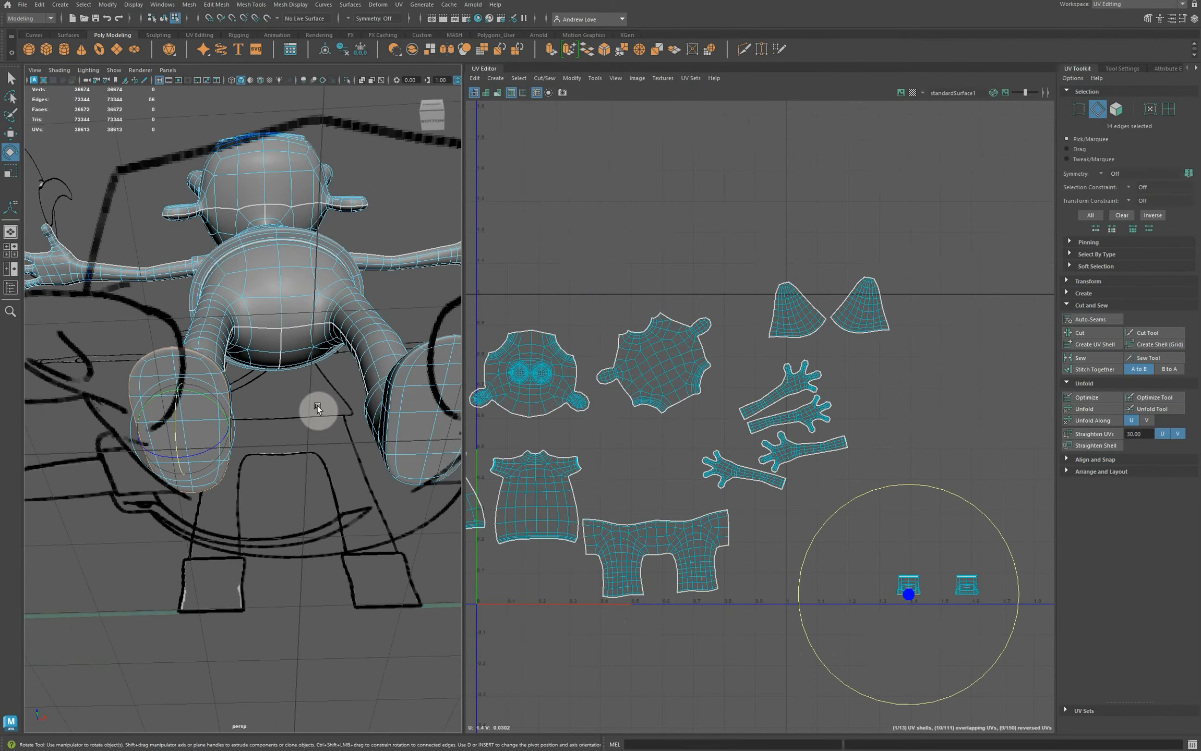
shift+double_click(393, 398)
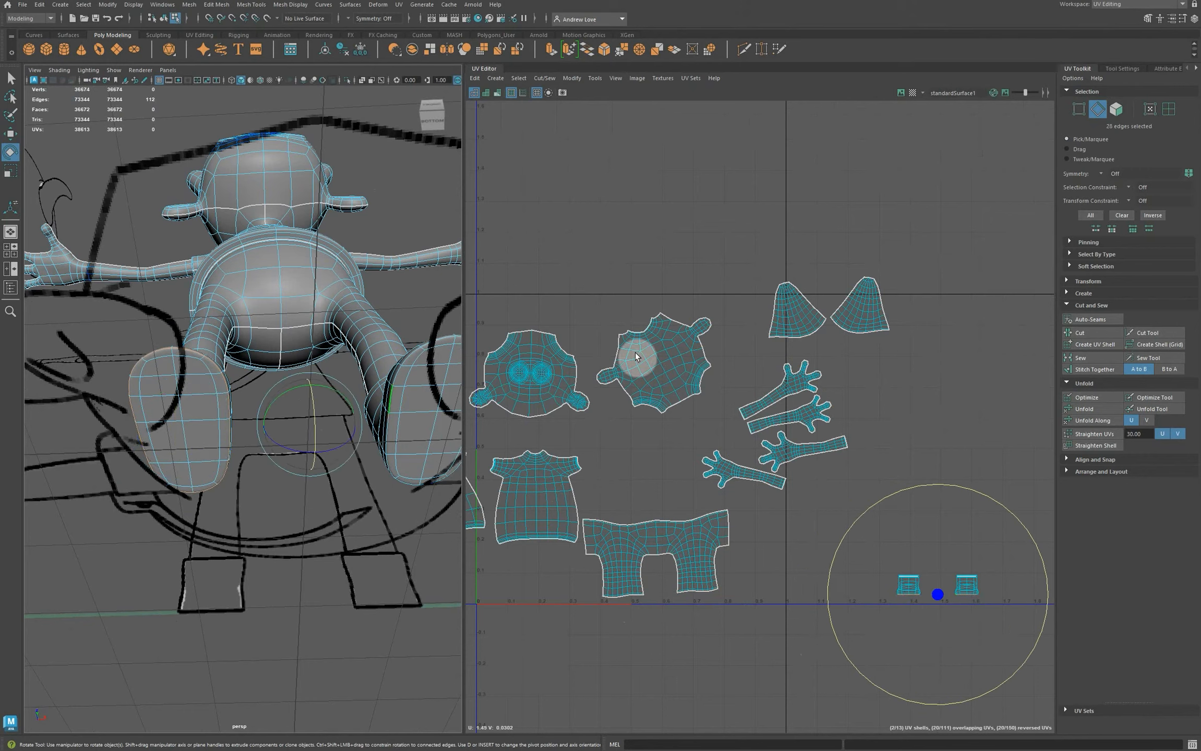
click(1085, 334)
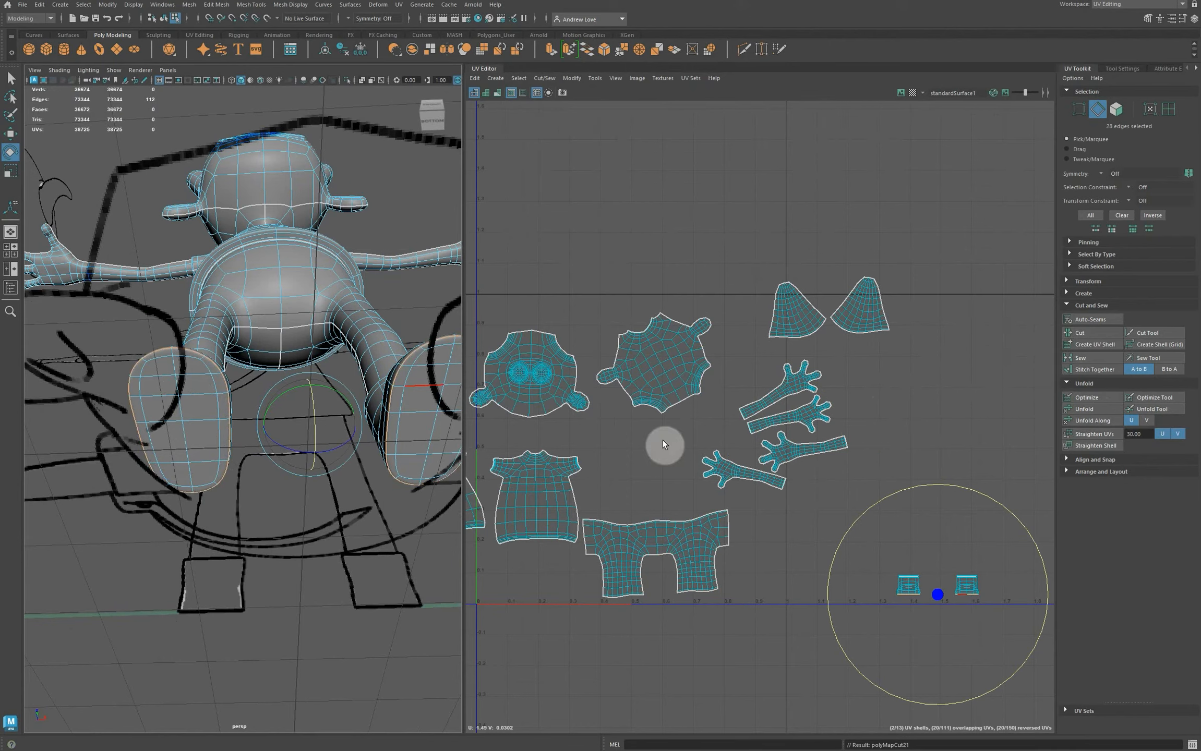
Step: Select the first boot sole as a UV shell, apply a planar projection and move it above the other shells
click(1169, 108)
click(207, 447)
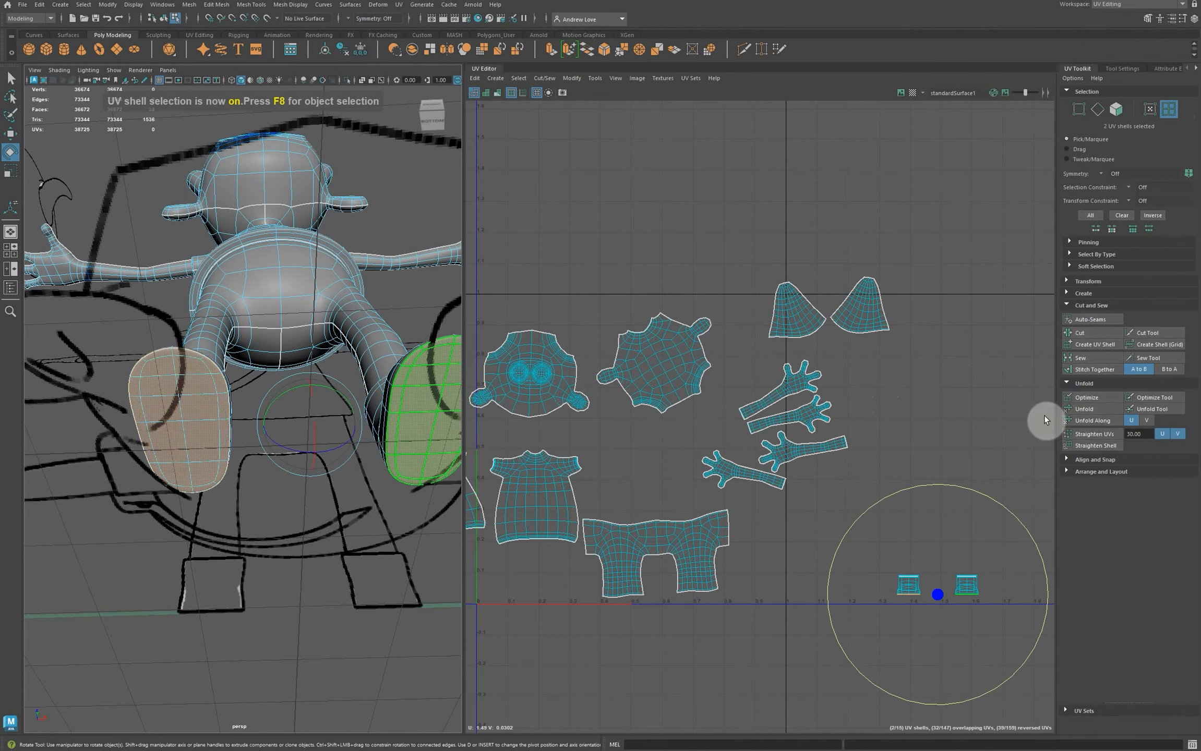
key(f)
key(r)
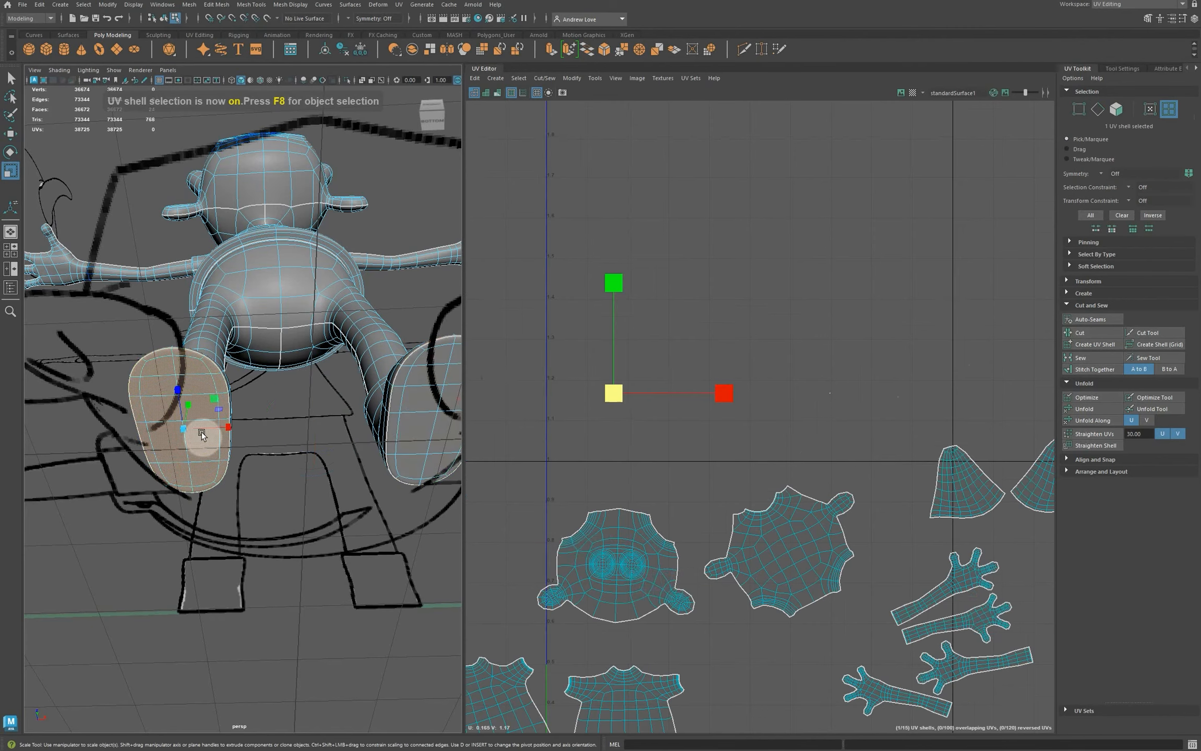
click(398, 4)
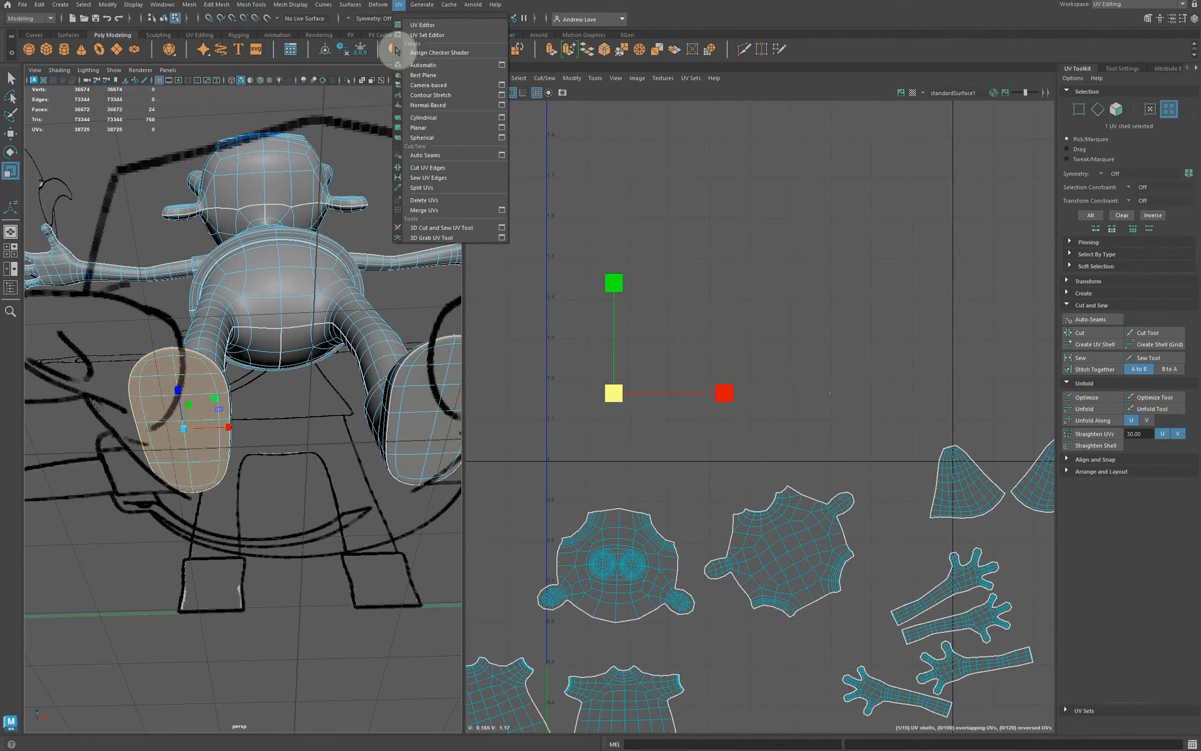
click(452, 132)
drag(742, 676, 580, 289)
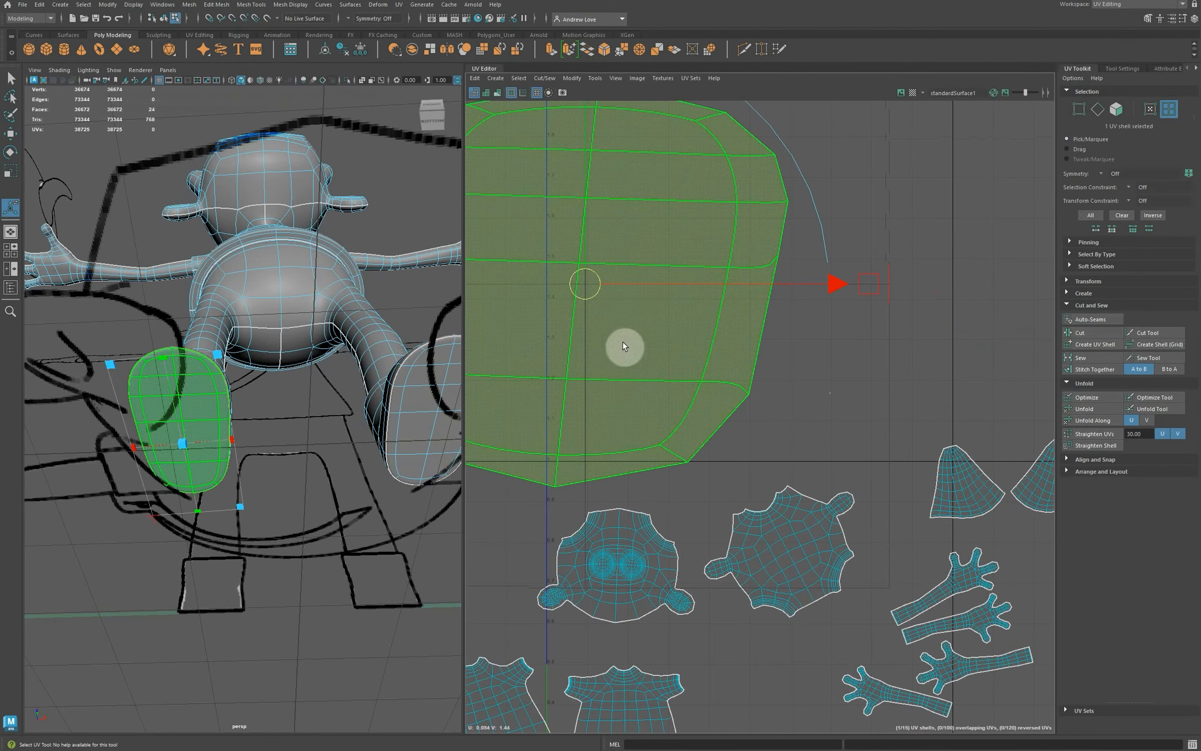
Step: Apply a planar projection to the other boot sole and move its shell up beside the first sole
click(424, 425)
click(398, 5)
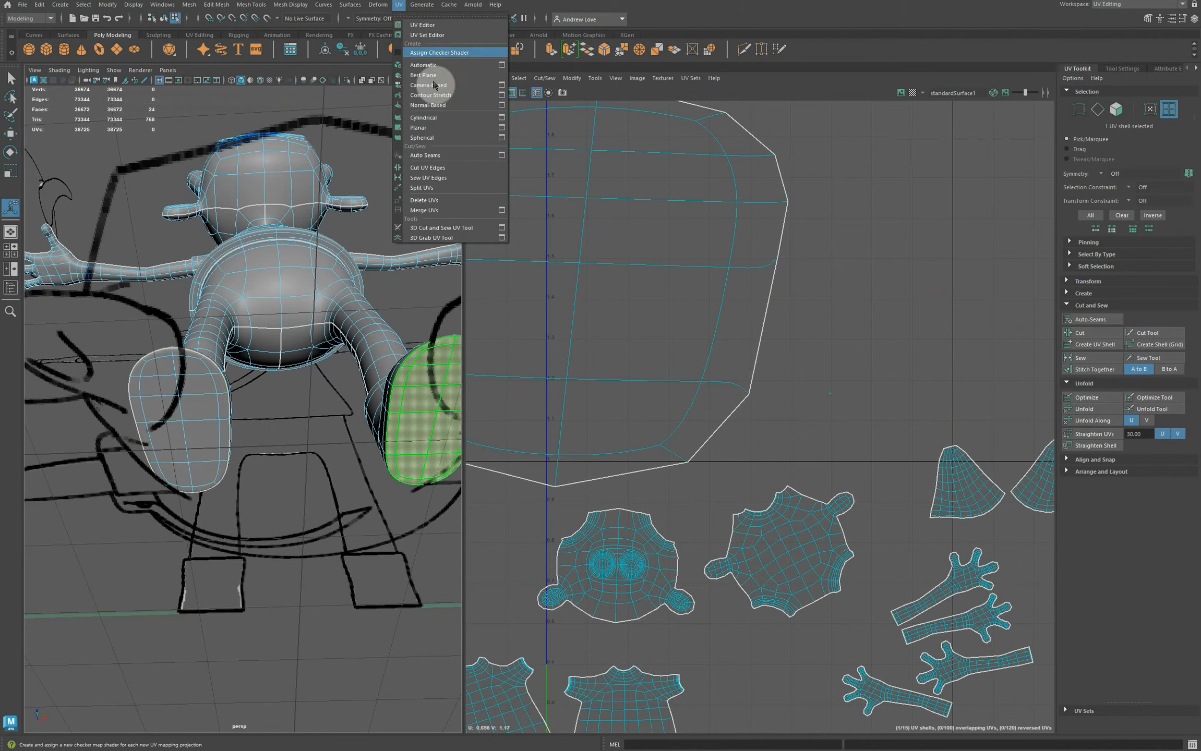
click(468, 133)
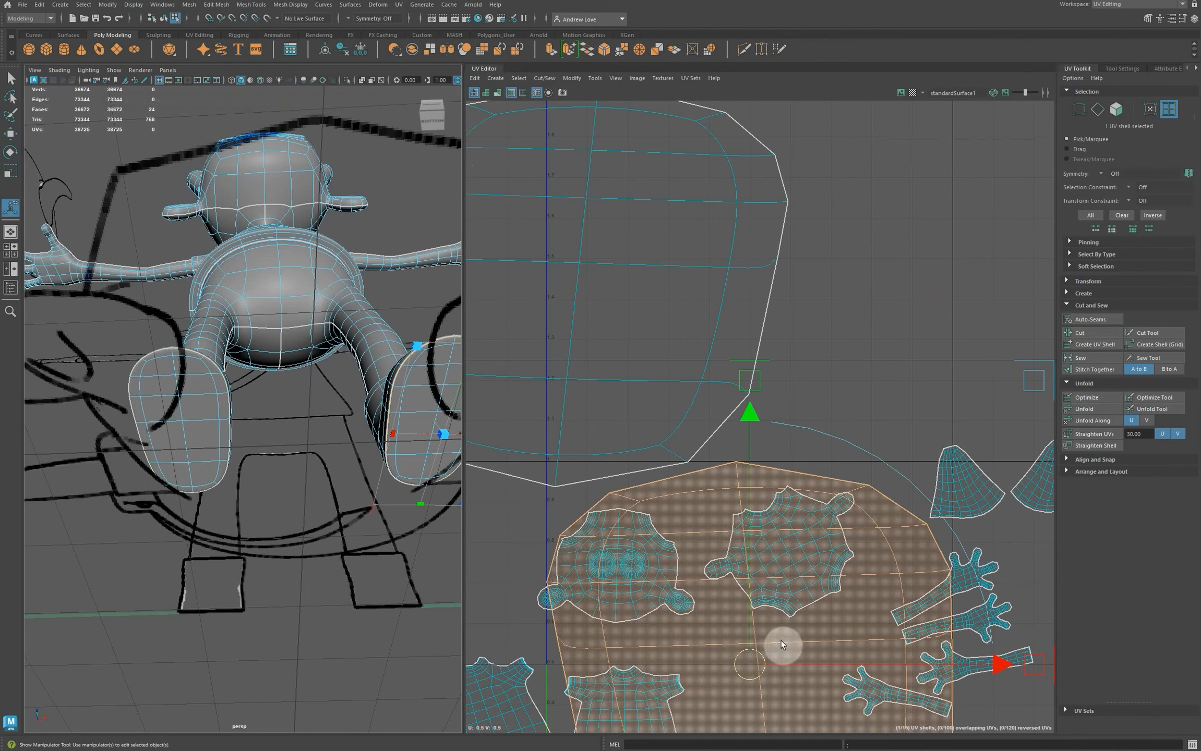
drag(758, 663, 889, 248)
click(736, 453)
Step: Select both sole shells, scale them down and move them to just above the face shell
scroll(716, 439, down, 5)
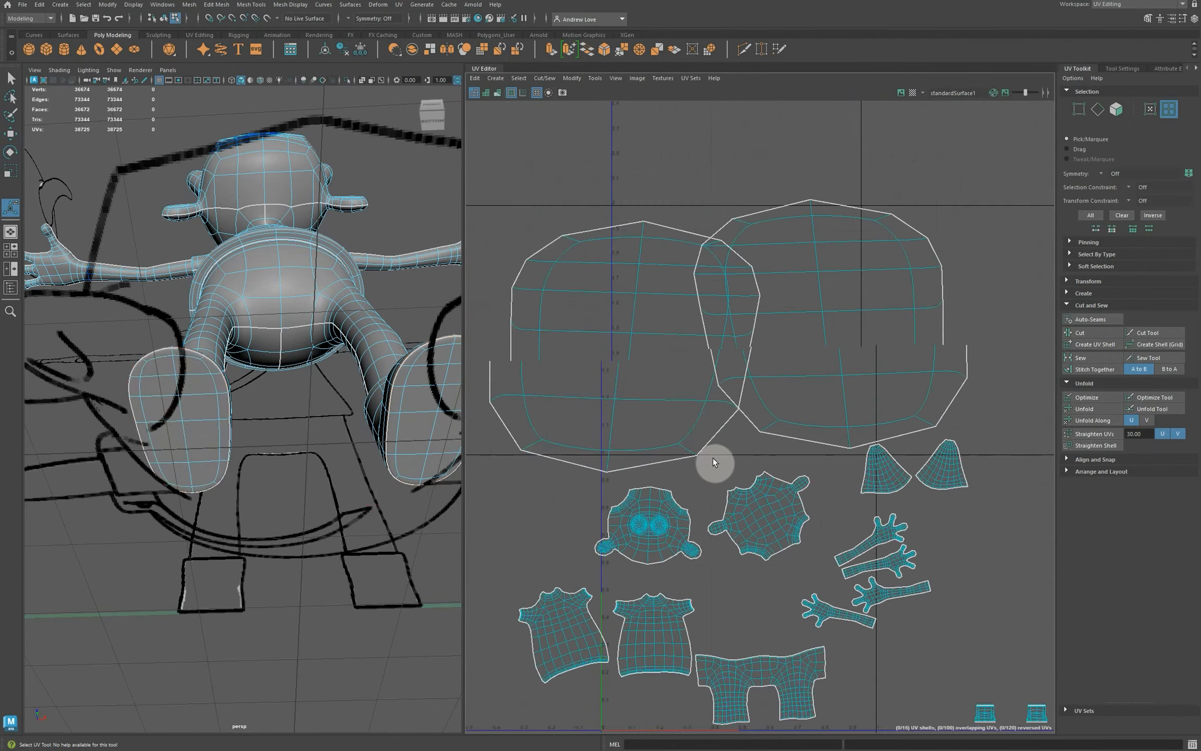
drag(755, 353, 636, 297)
key(r)
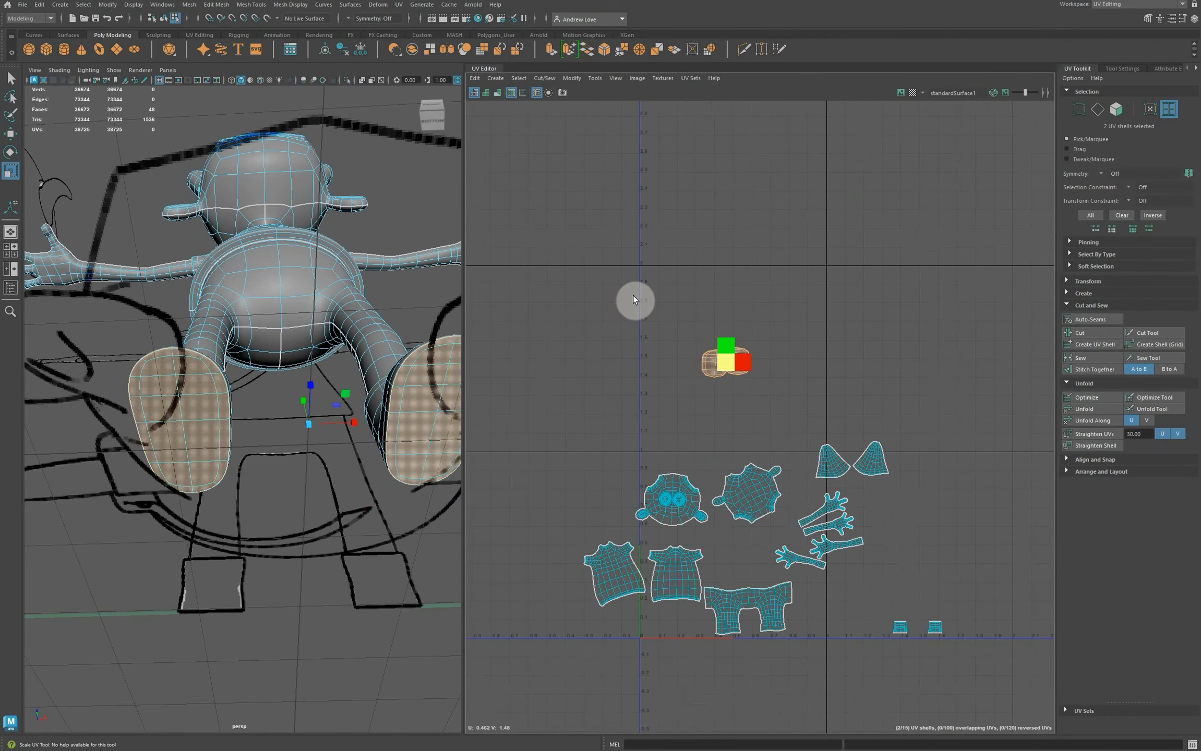
key(w)
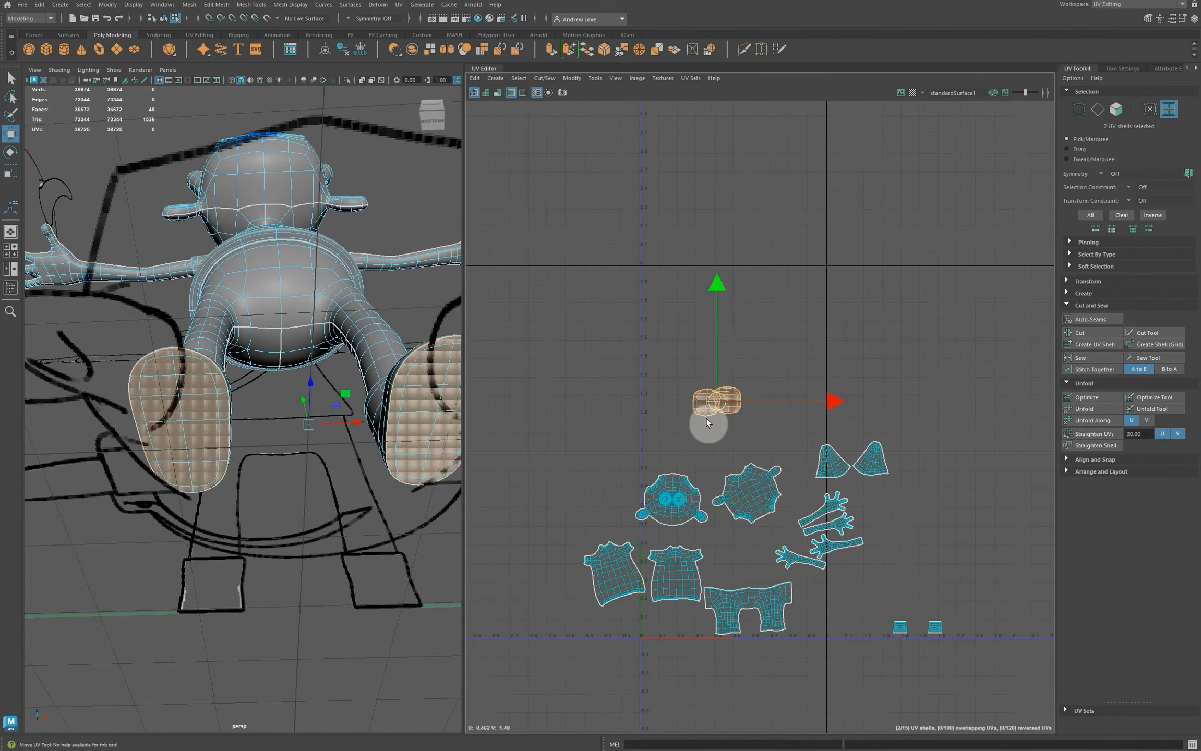
drag(705, 424, 692, 472)
click(633, 433)
Step: Unfold both boot sole shells together and clear the selection
click(684, 445)
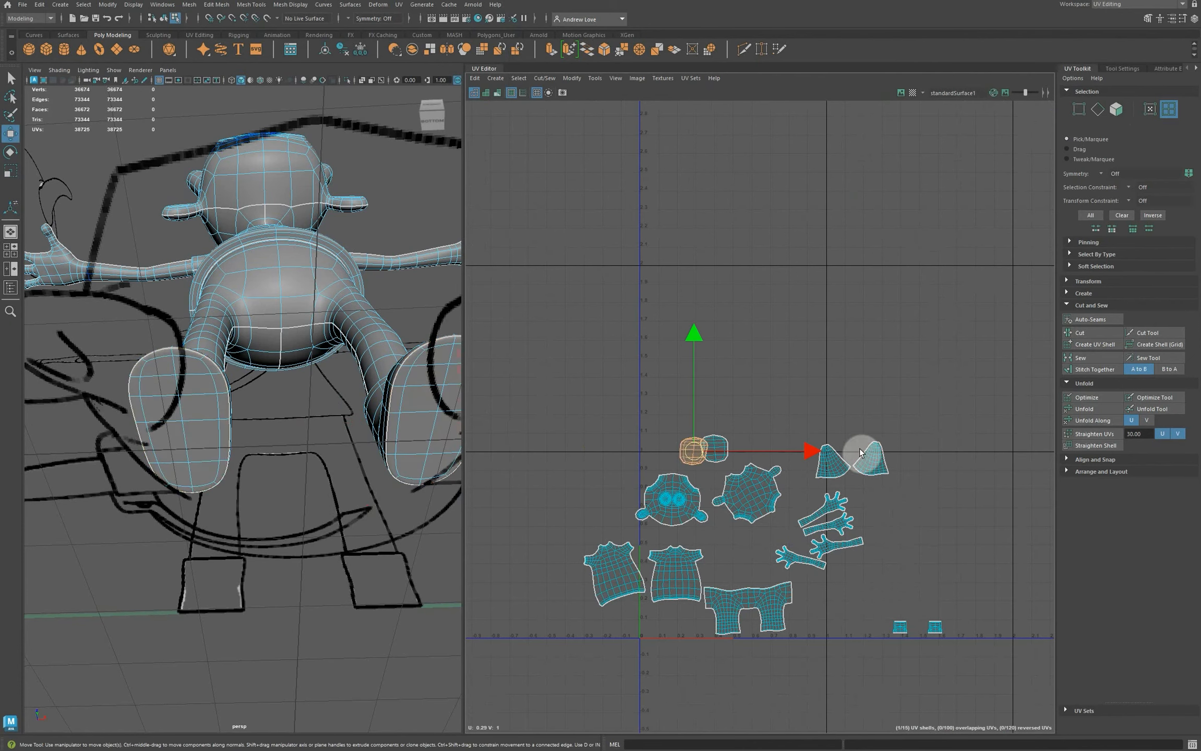
drag(656, 429, 705, 450)
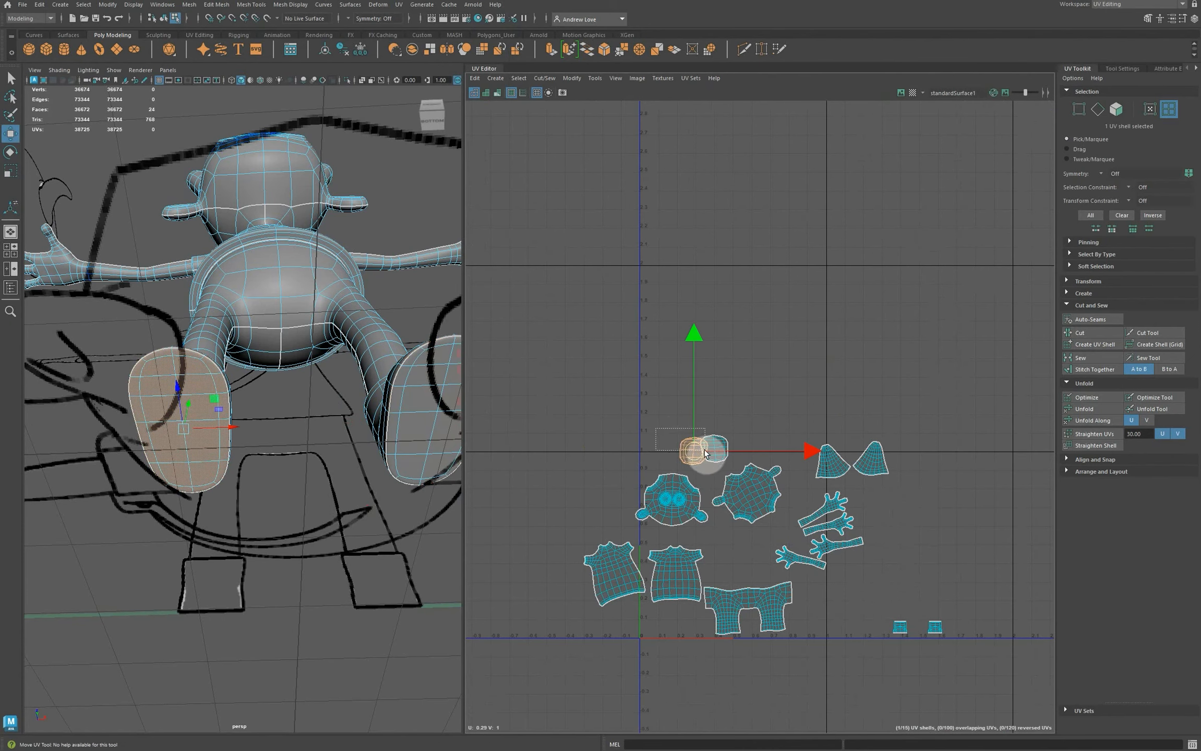
click(1081, 409)
click(950, 412)
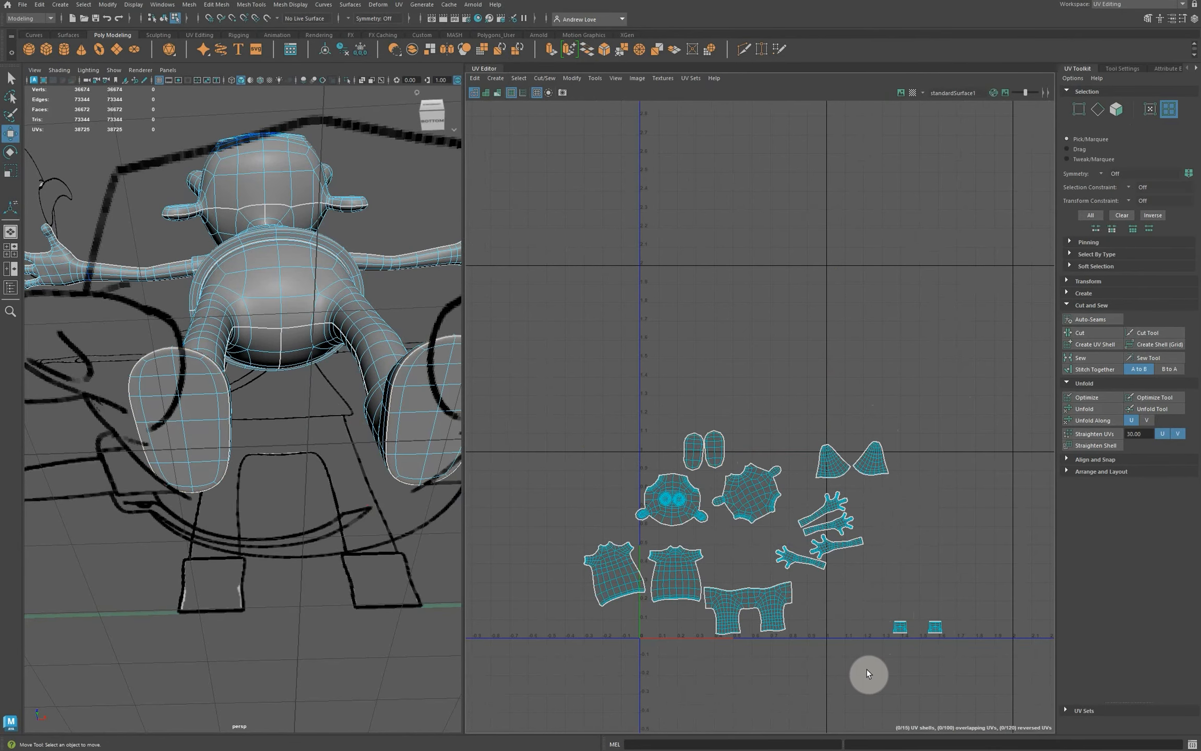
Step: Select one boot's UV shell, frame its heel from behind and switch to edge selection
alt+middle_drag(868, 668, 786, 501)
scroll(794, 495, up, 3)
scroll(796, 482, up, 2)
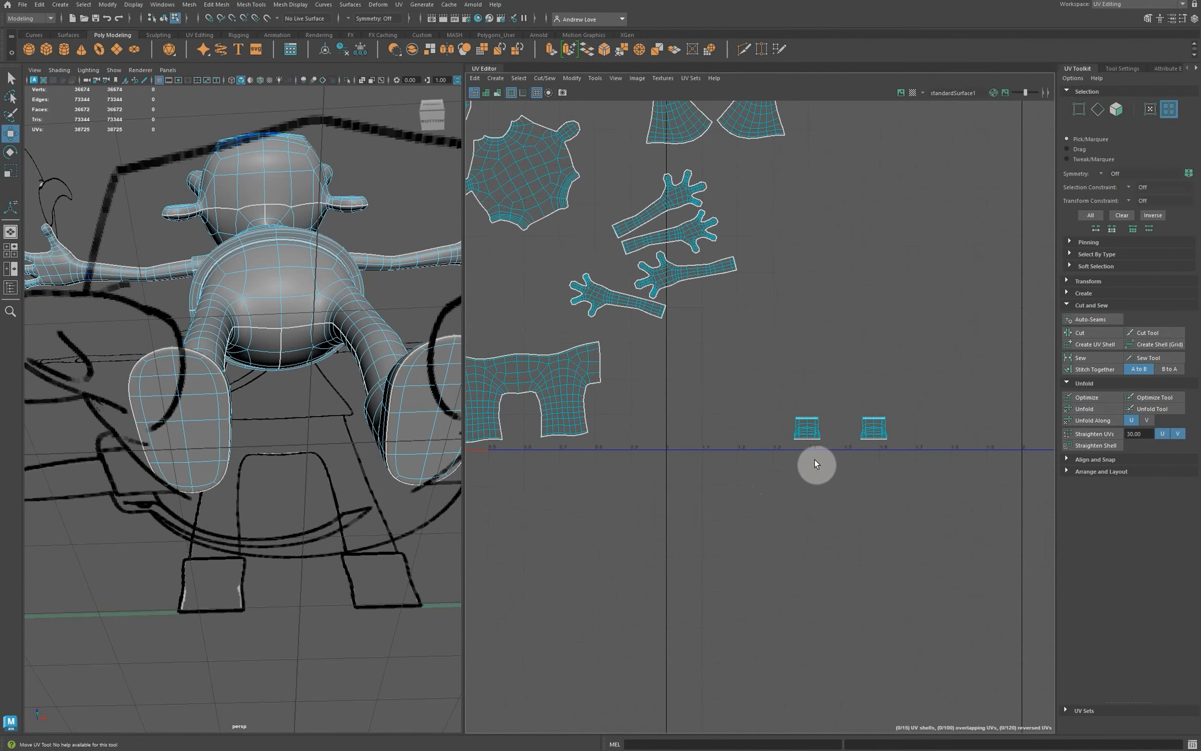
click(806, 431)
alt+drag(337, 548, 535, 621)
key(f)
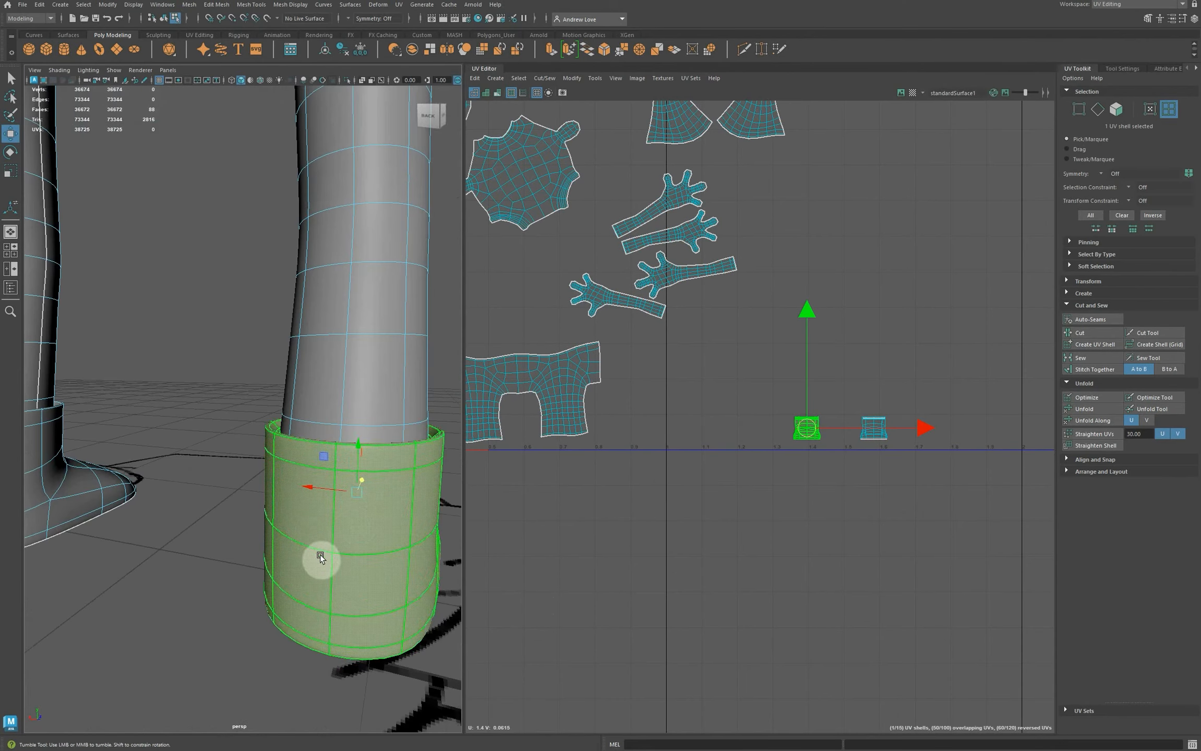
alt+right_drag(337, 548, 351, 552)
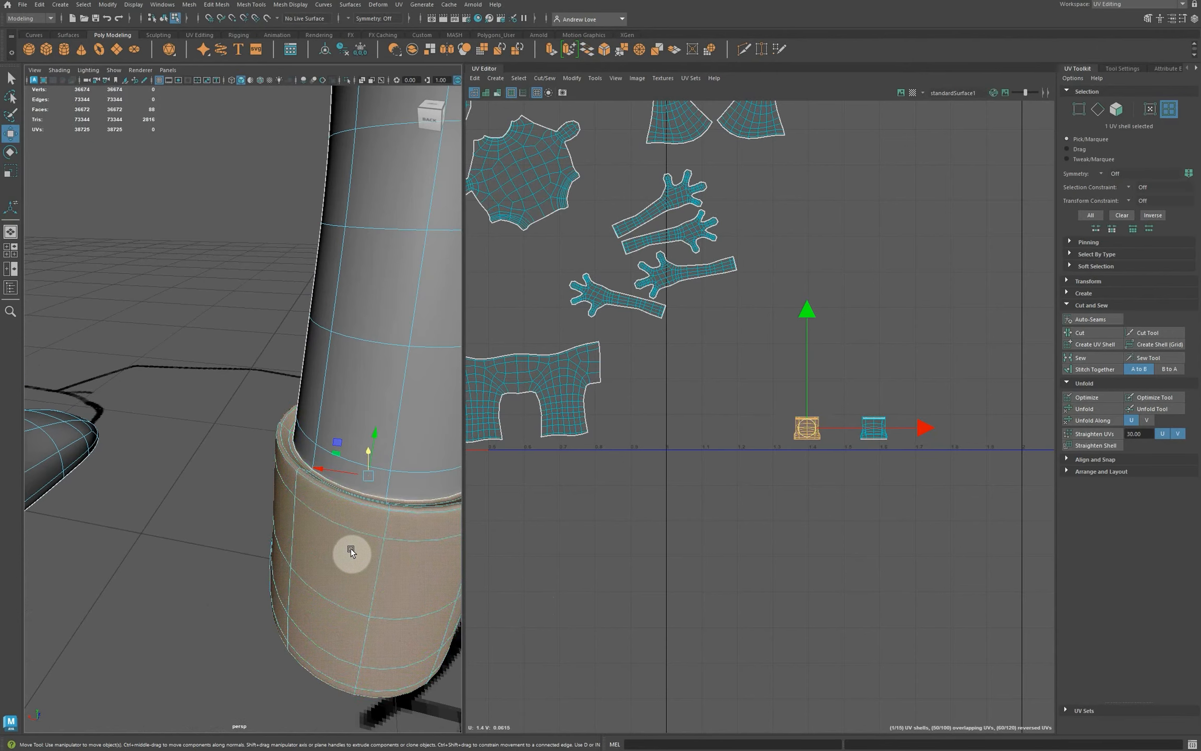
alt+middle_drag(351, 552, 319, 507)
alt+right_drag(319, 508, 330, 504)
alt+drag(329, 504, 327, 477)
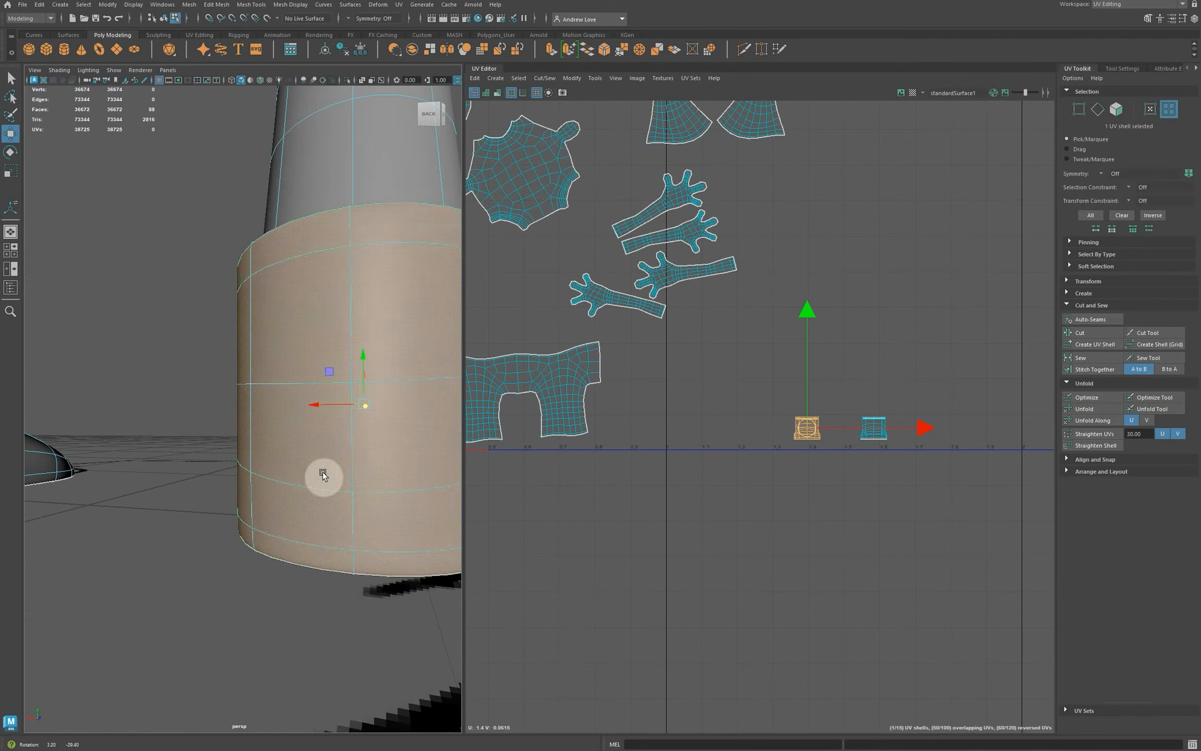
right_click(361, 570)
right_drag(353, 521, 367, 445)
Step: Try to unfold both boot shells without a back seam, then undo the unfold
drag(792, 422, 943, 429)
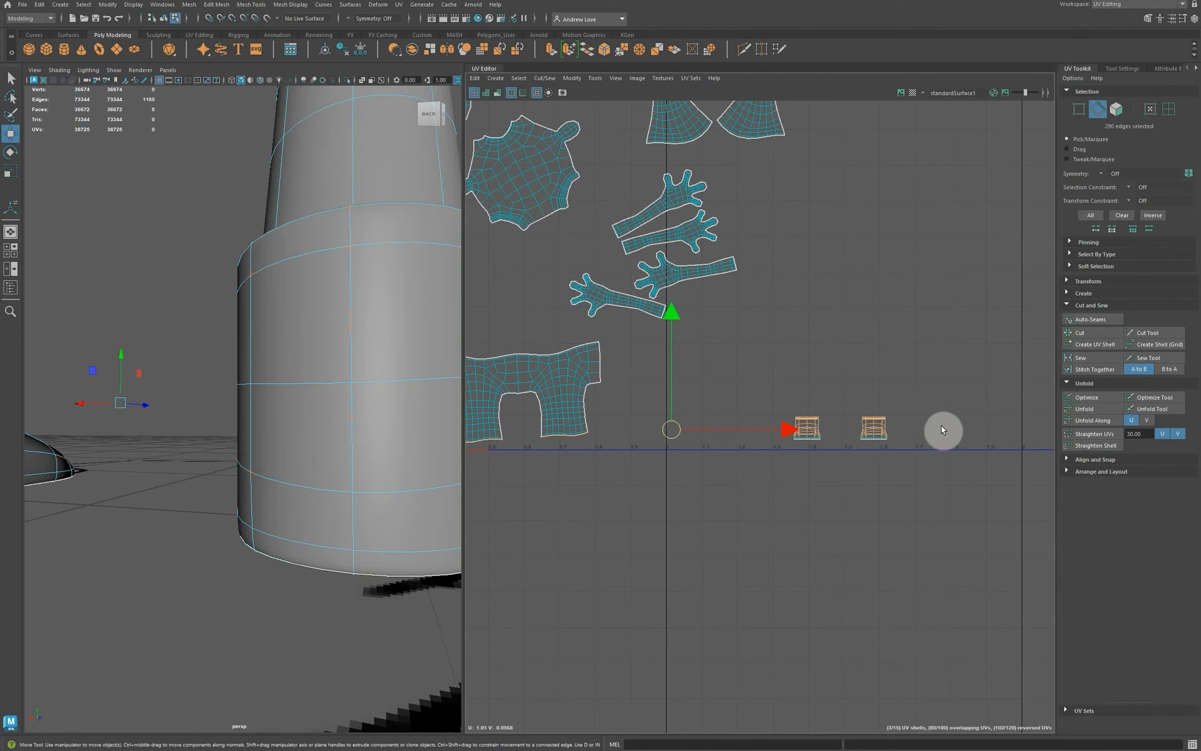
click(1090, 412)
scroll(778, 418, down, 6)
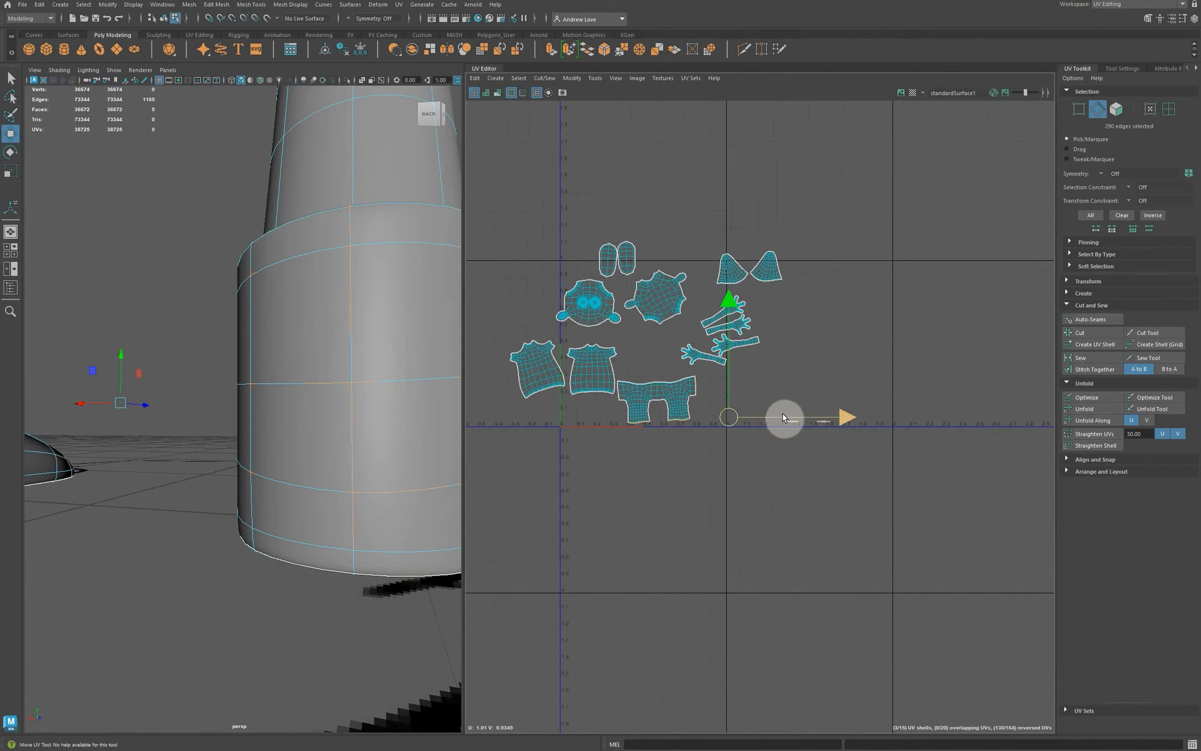
scroll(783, 434, up, 2)
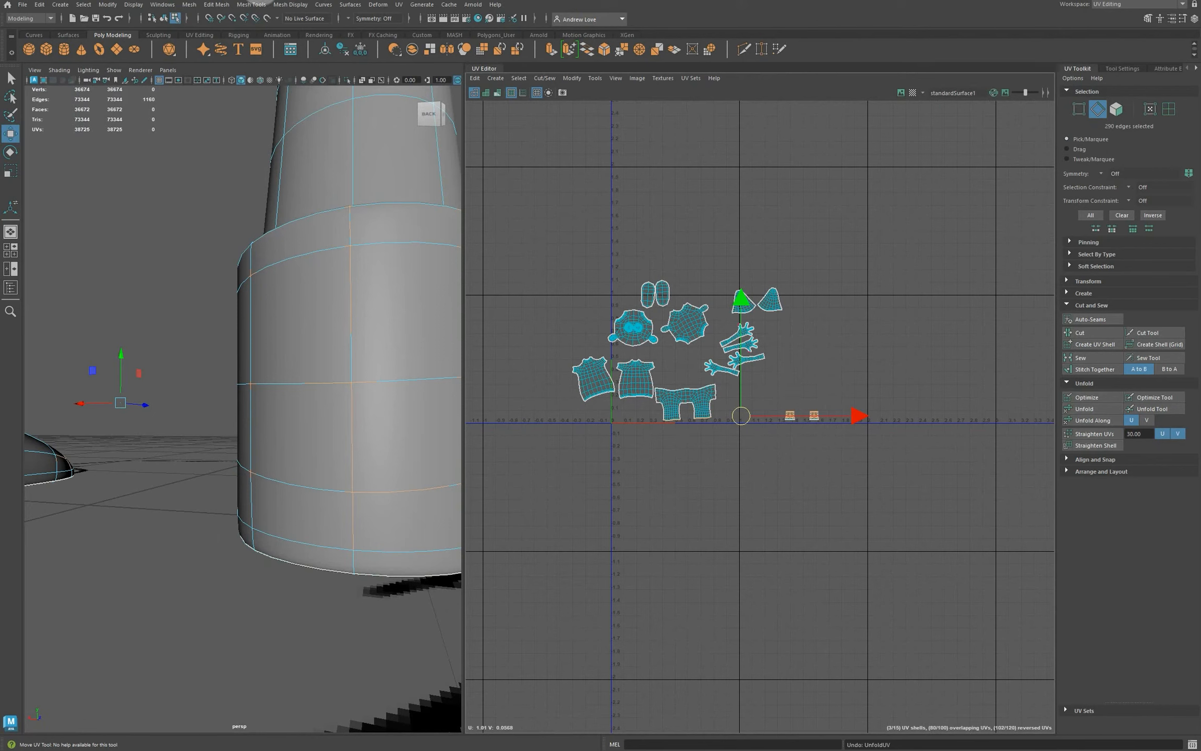
Step: Cut the boot's UVs along the back of the heel, from the sole up and over the cuff rim
click(248, 622)
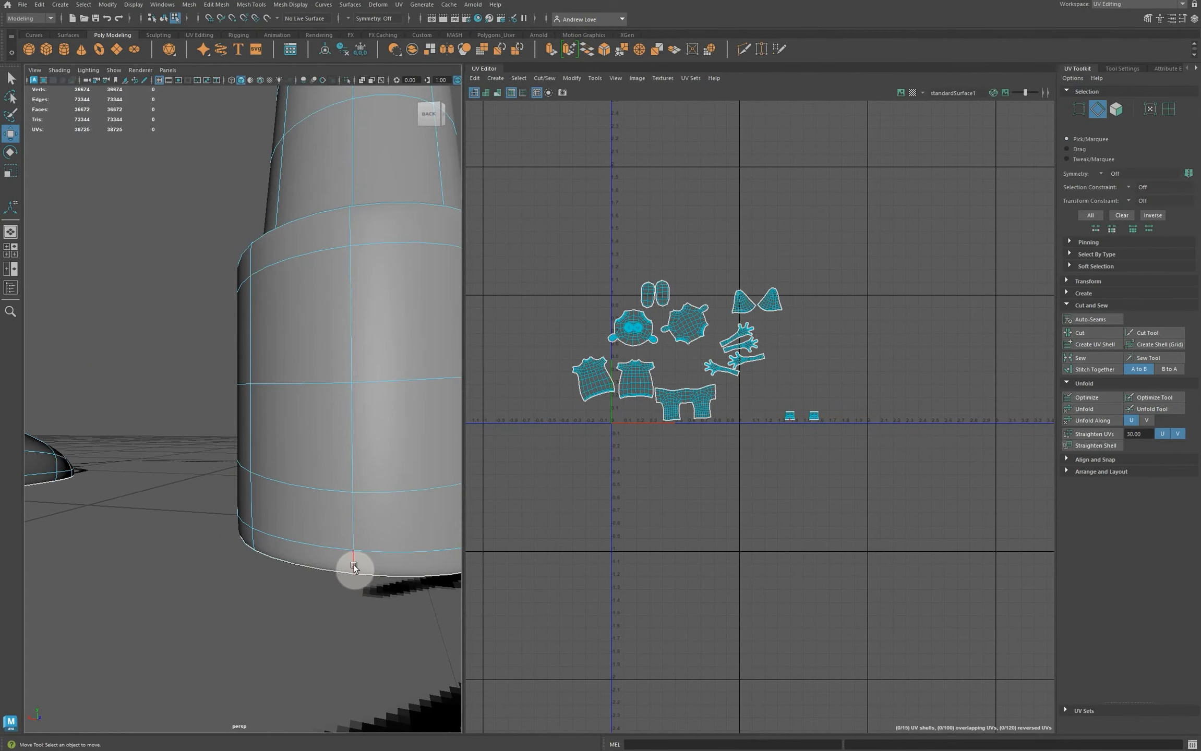
click(354, 567)
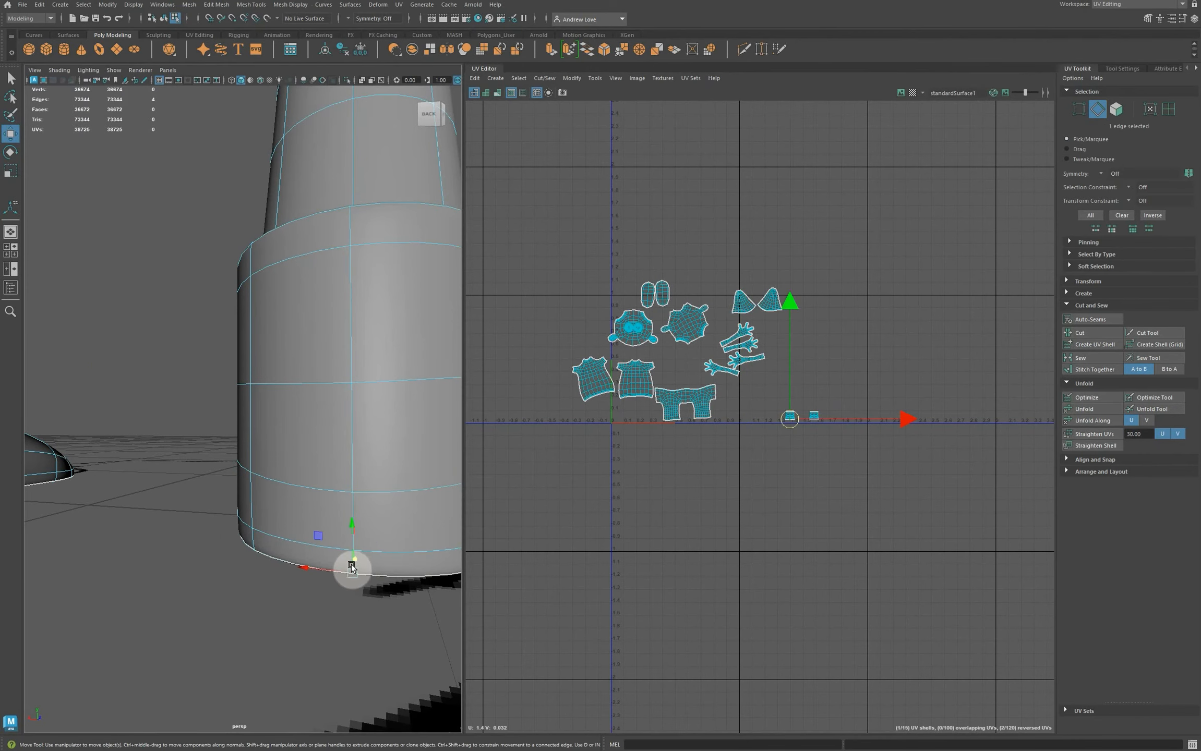
double_click(348, 230)
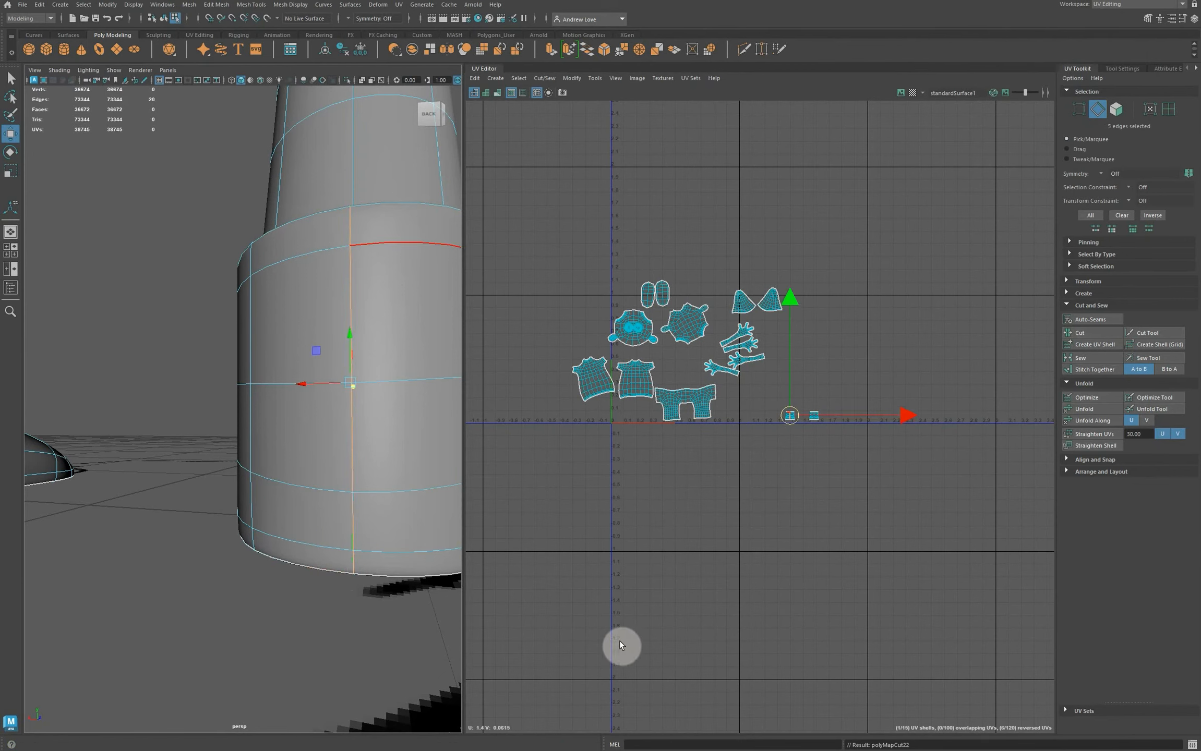
alt+drag(422, 650, 402, 688)
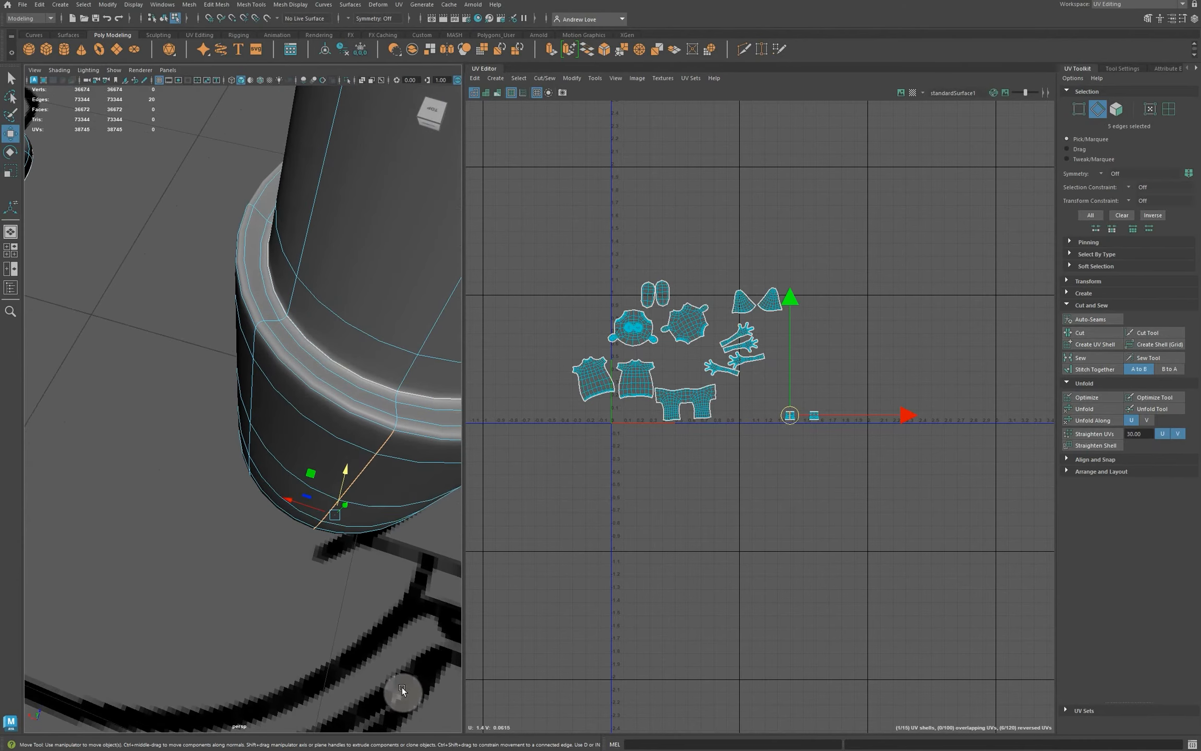
shift+click(400, 398)
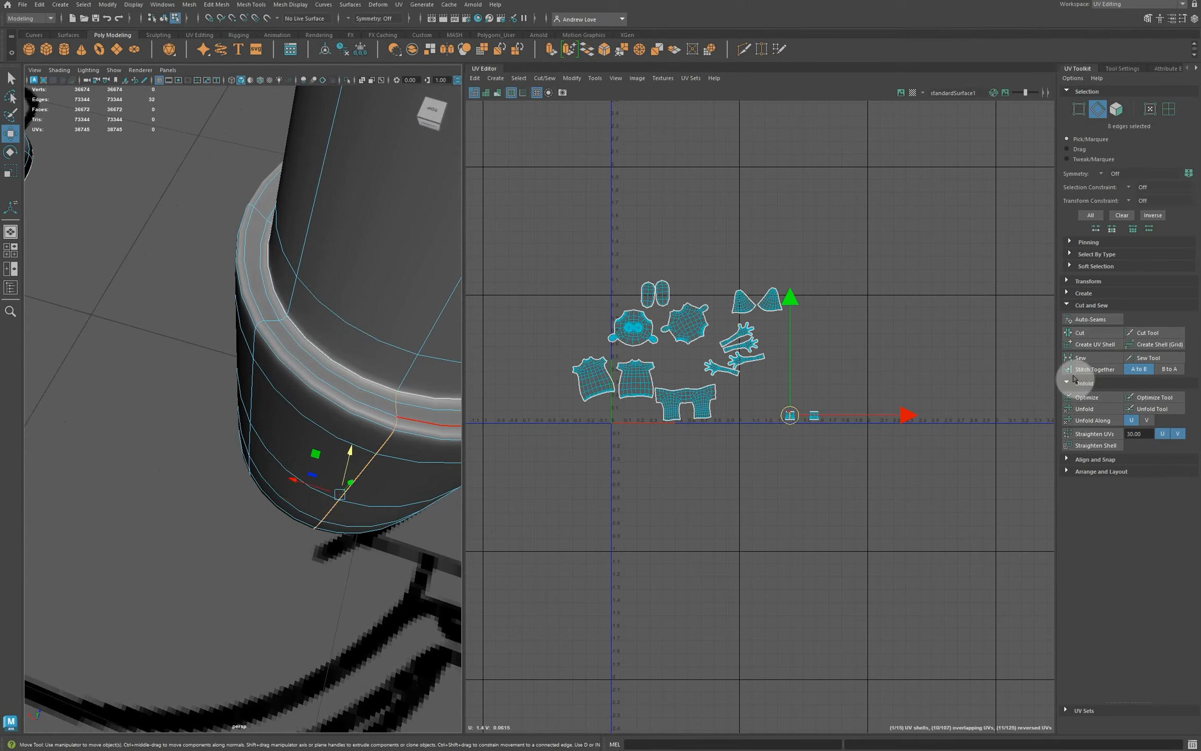
click(1094, 333)
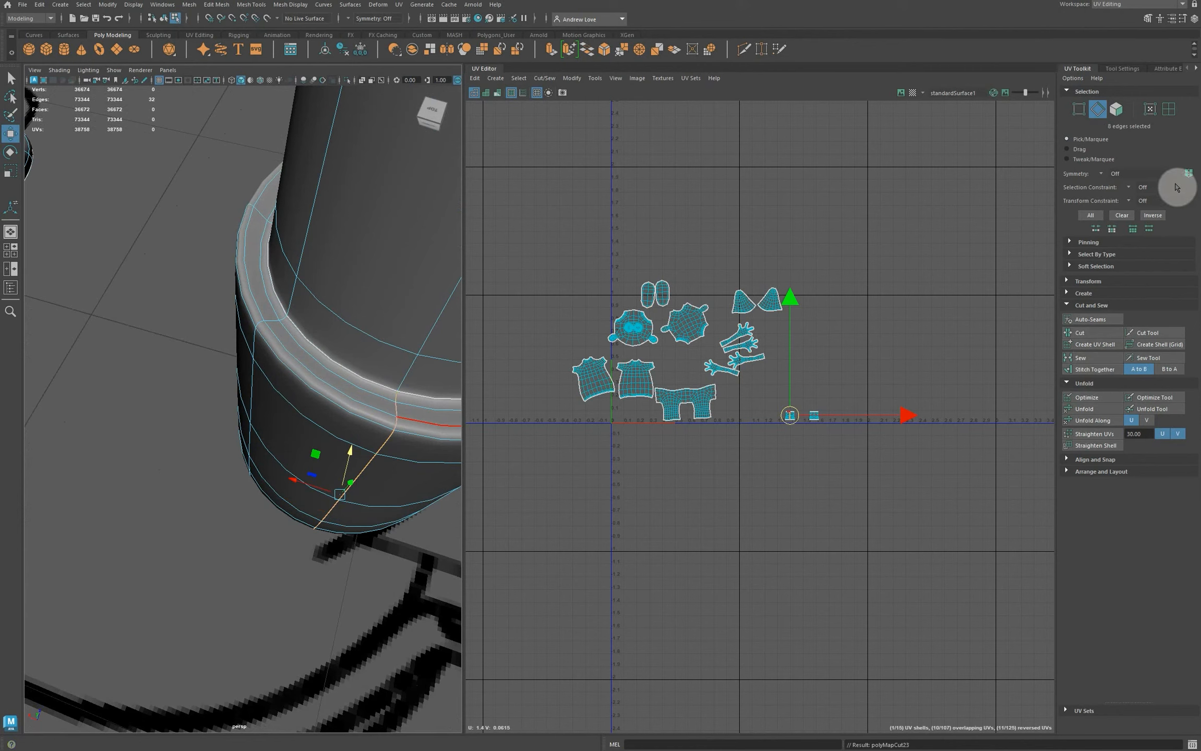
Step: Select the cut boot as a UV shell, unfold it and move it beside the trousers shell
click(1169, 109)
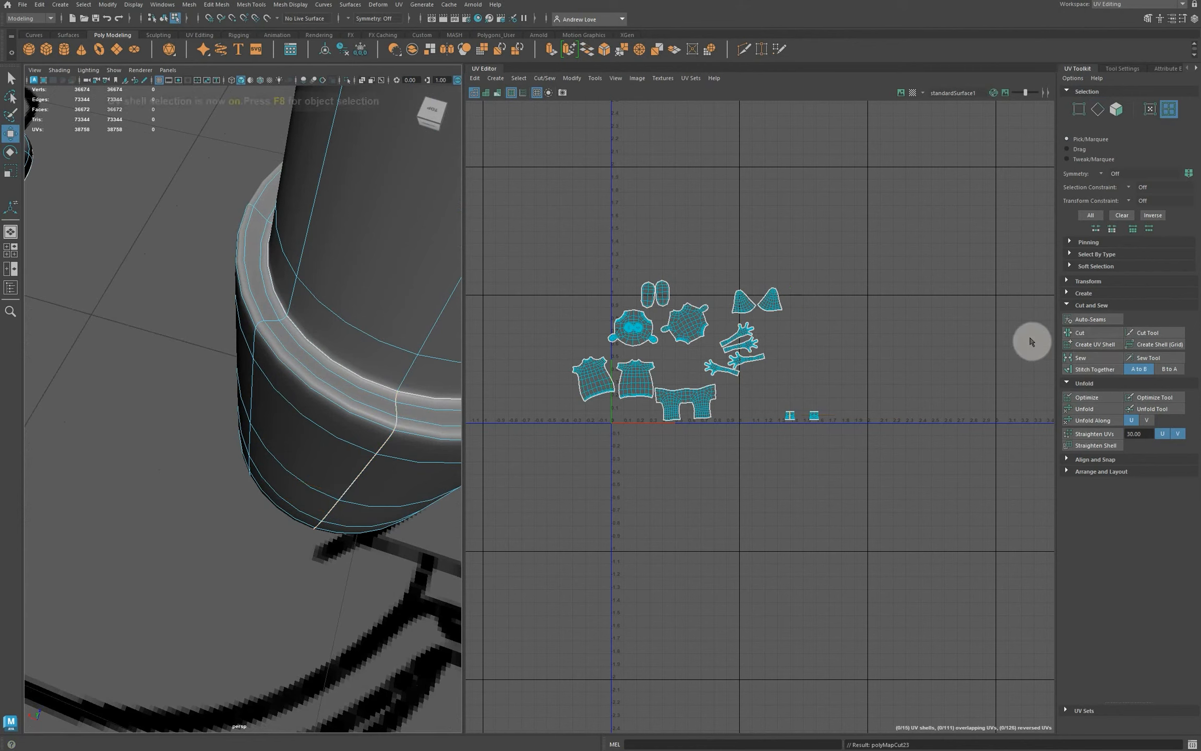
click(791, 416)
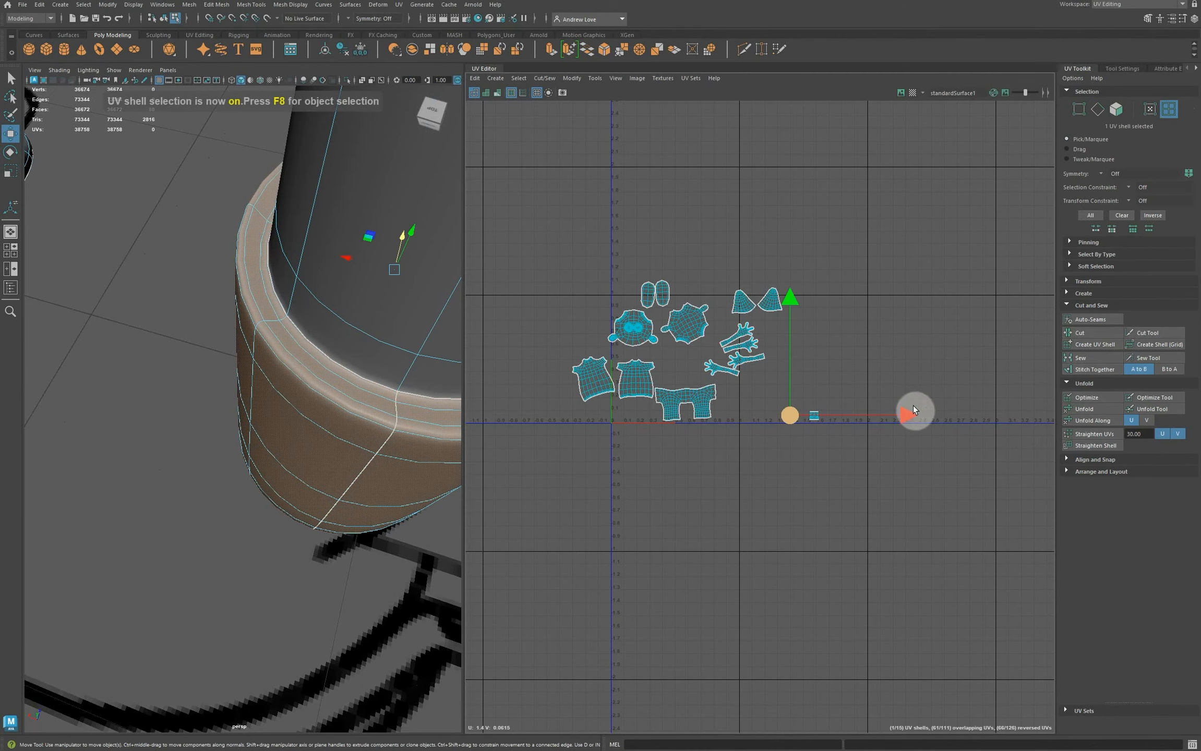
click(1085, 409)
drag(791, 418, 729, 408)
scroll(720, 477, up, 5)
scroll(722, 478, up, 1)
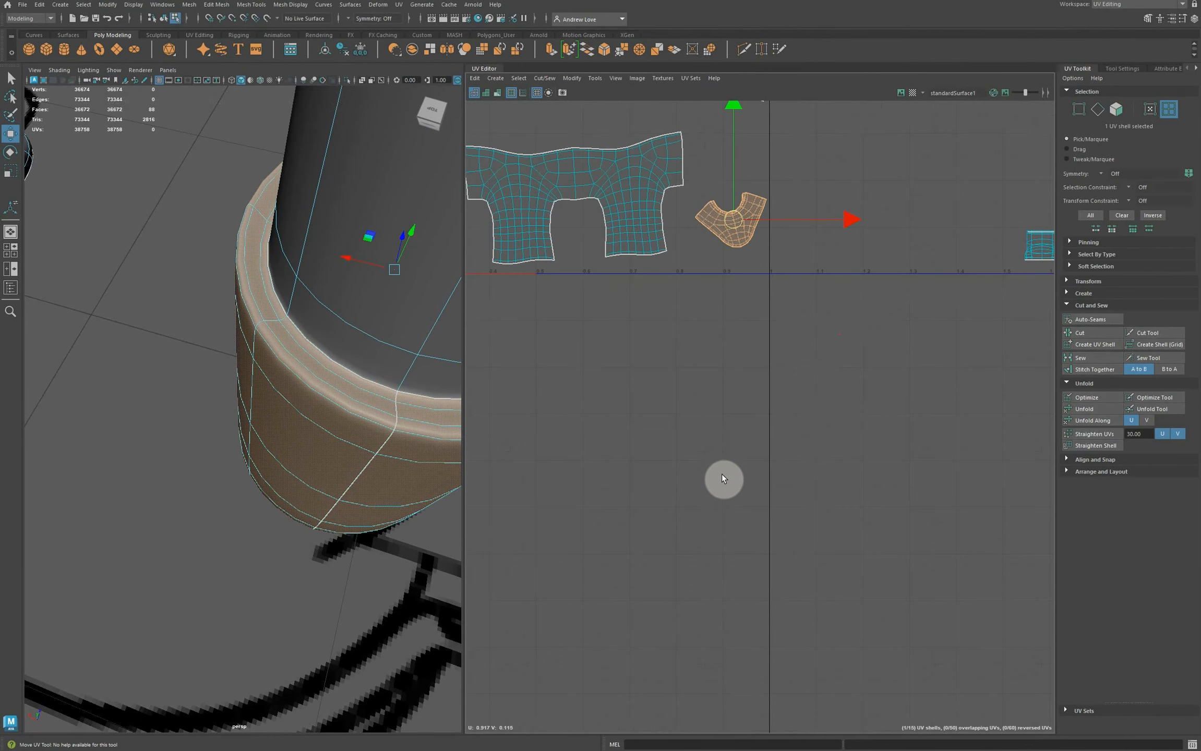
scroll(335, 557, down, 5)
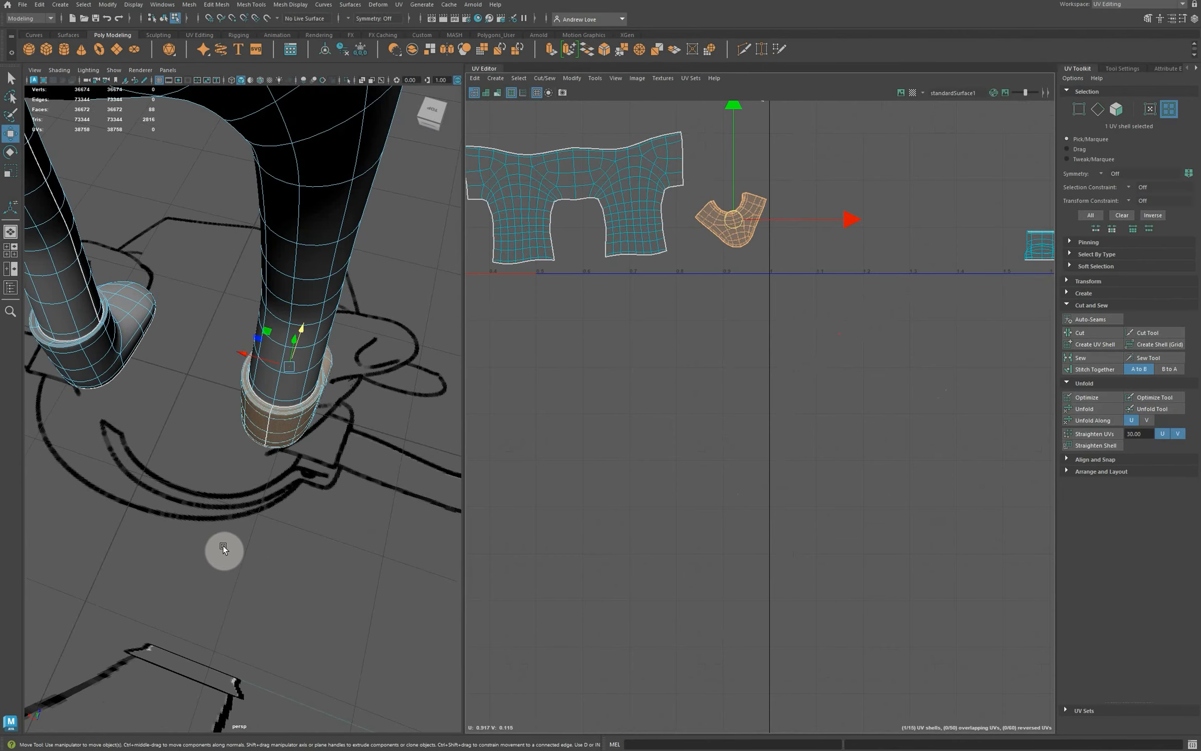
scroll(222, 546, up, 10)
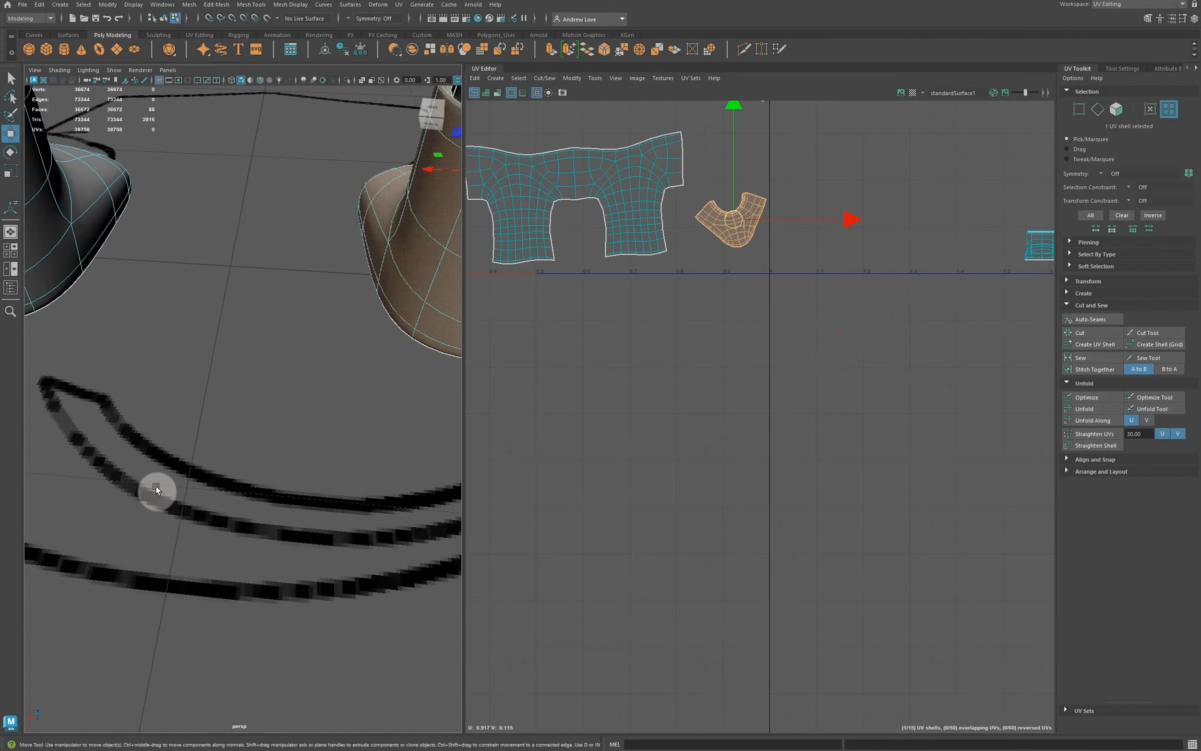
Step: Cut a vertical UV seam down the heel of the second shoe, from the ankle border to the sole
alt+middle_drag(157, 489, 430, 462)
scroll(430, 462, up, 5)
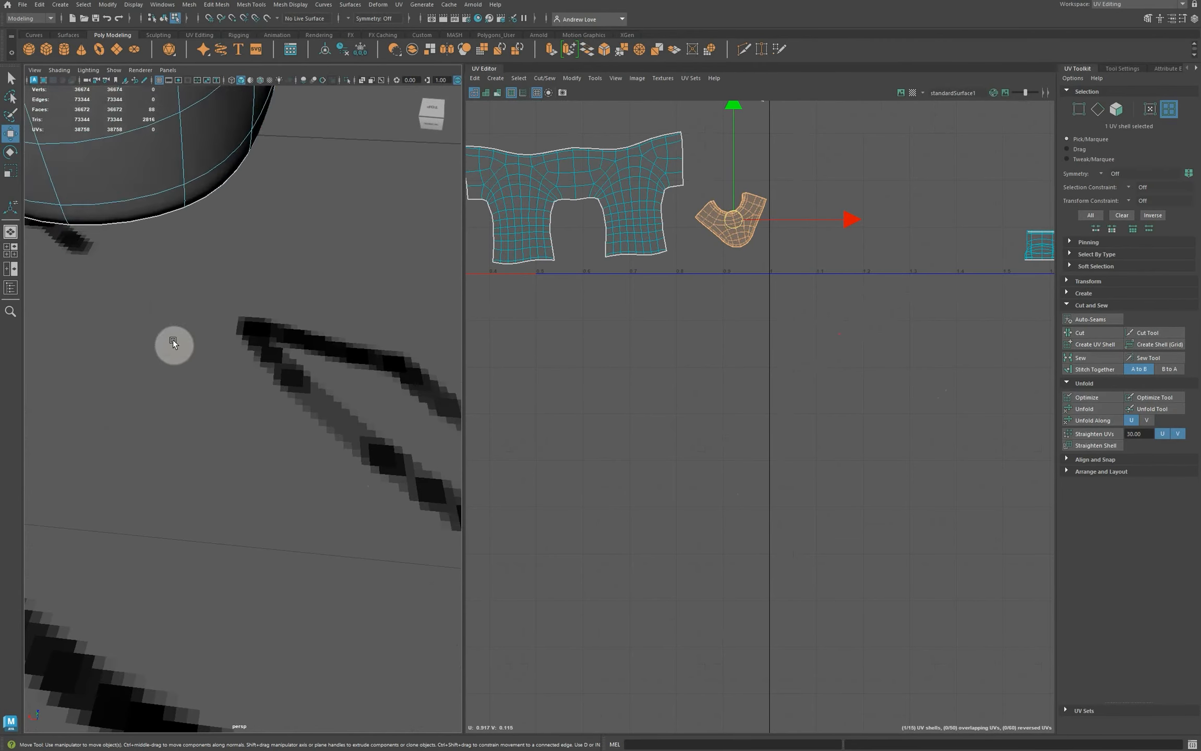
right_drag(68, 211, 78, 180)
click(63, 219)
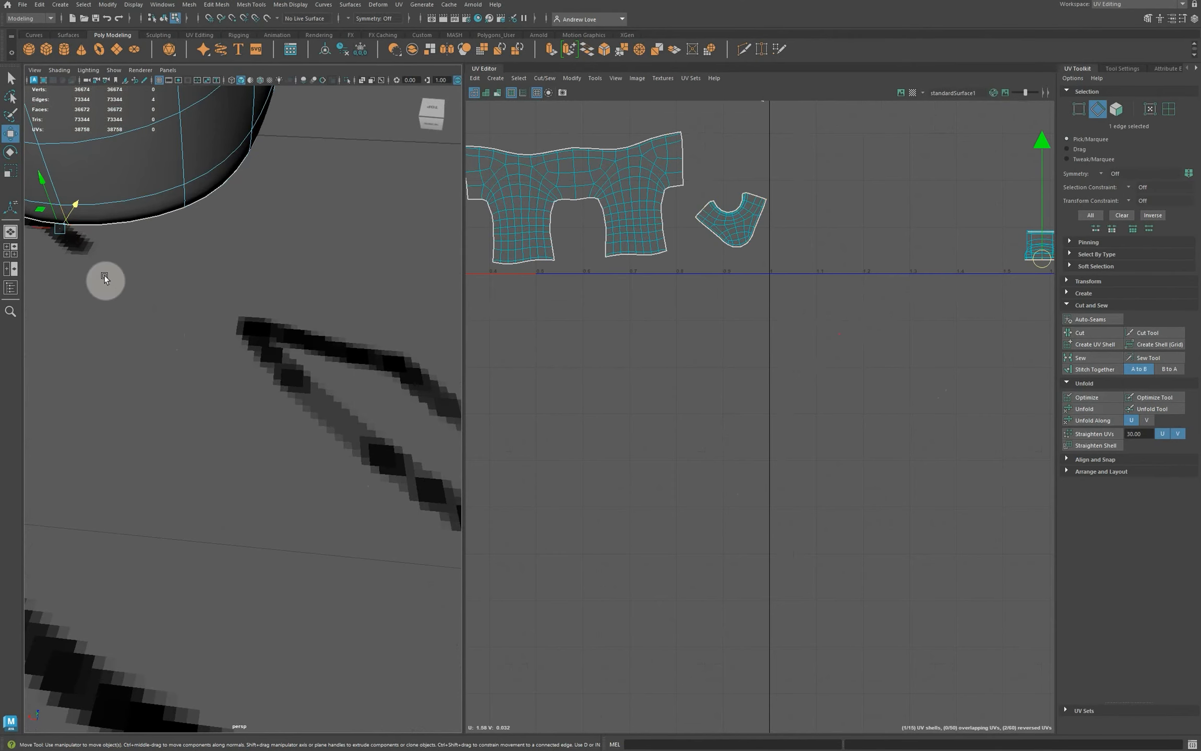
alt+drag(104, 276, 158, 434)
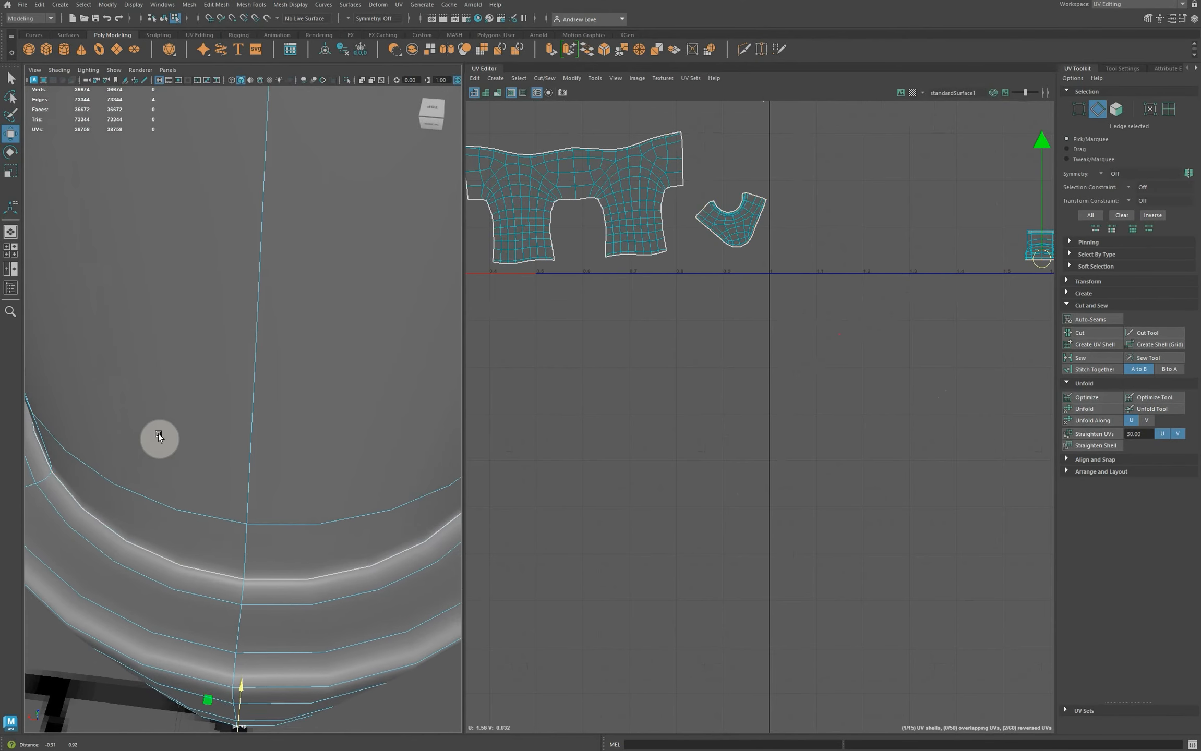
shift+double_click(244, 588)
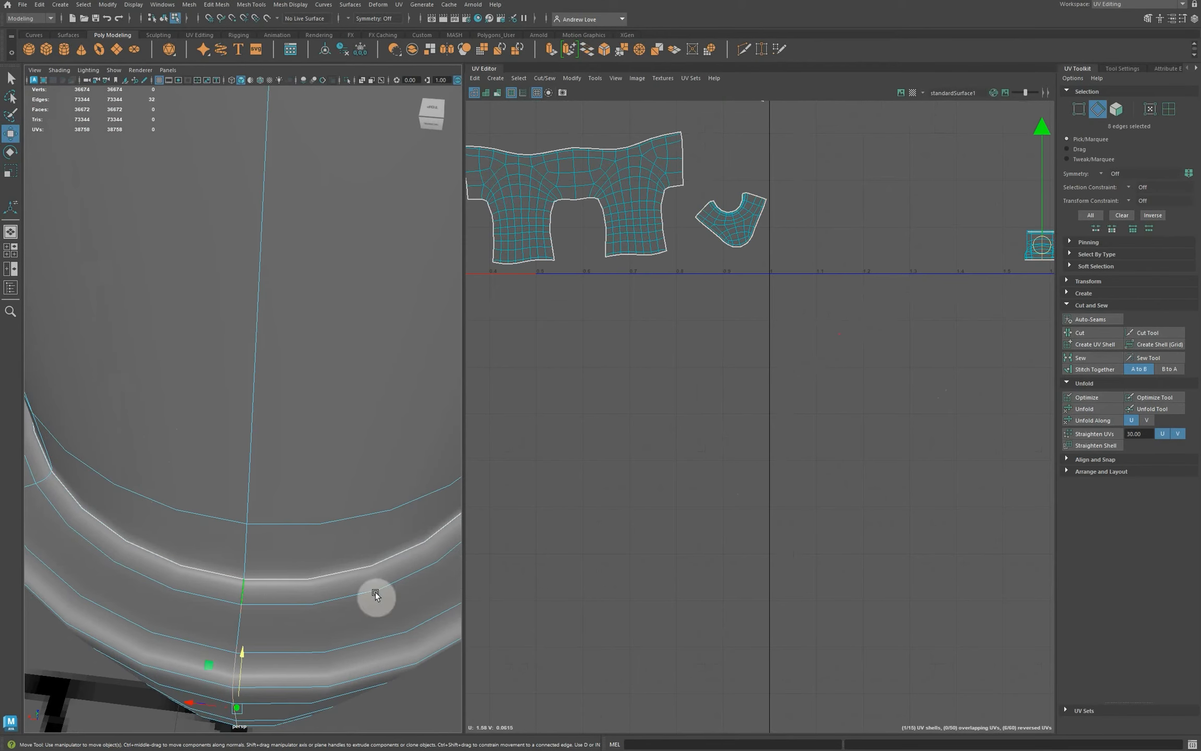
click(1094, 339)
Step: Unfold the second shoe's UV shell and place it beside the first shoe's shell
click(1169, 108)
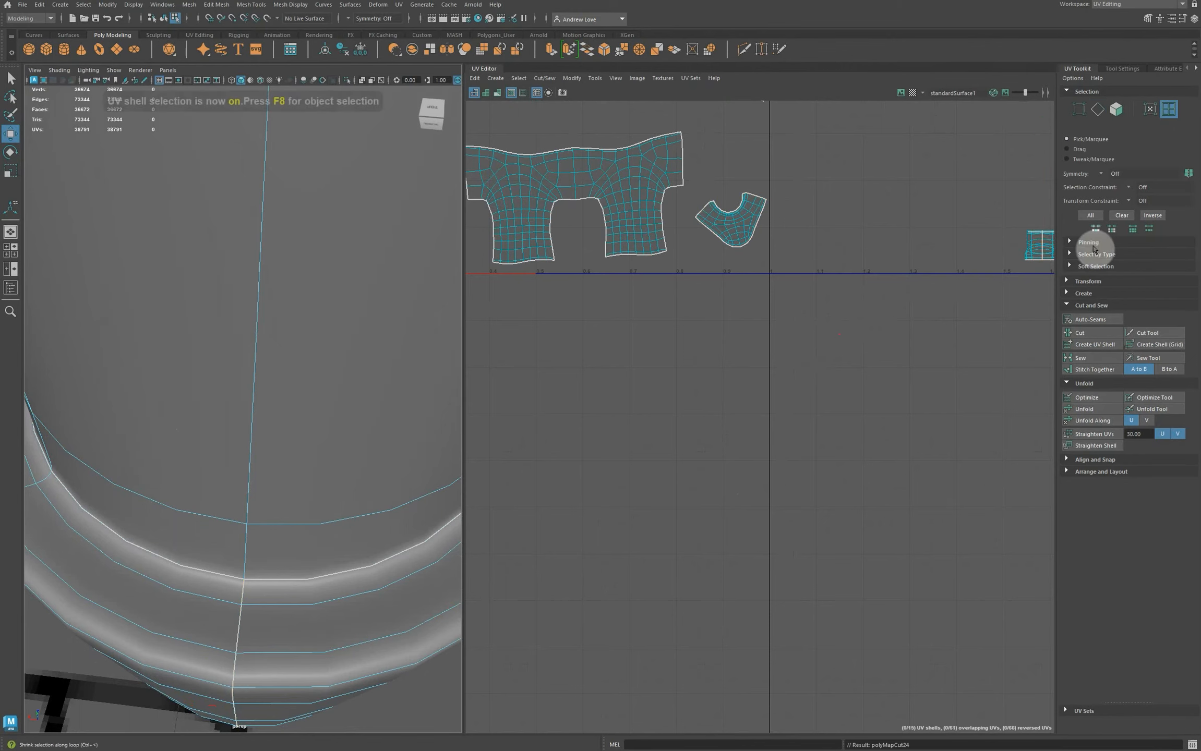
click(1046, 251)
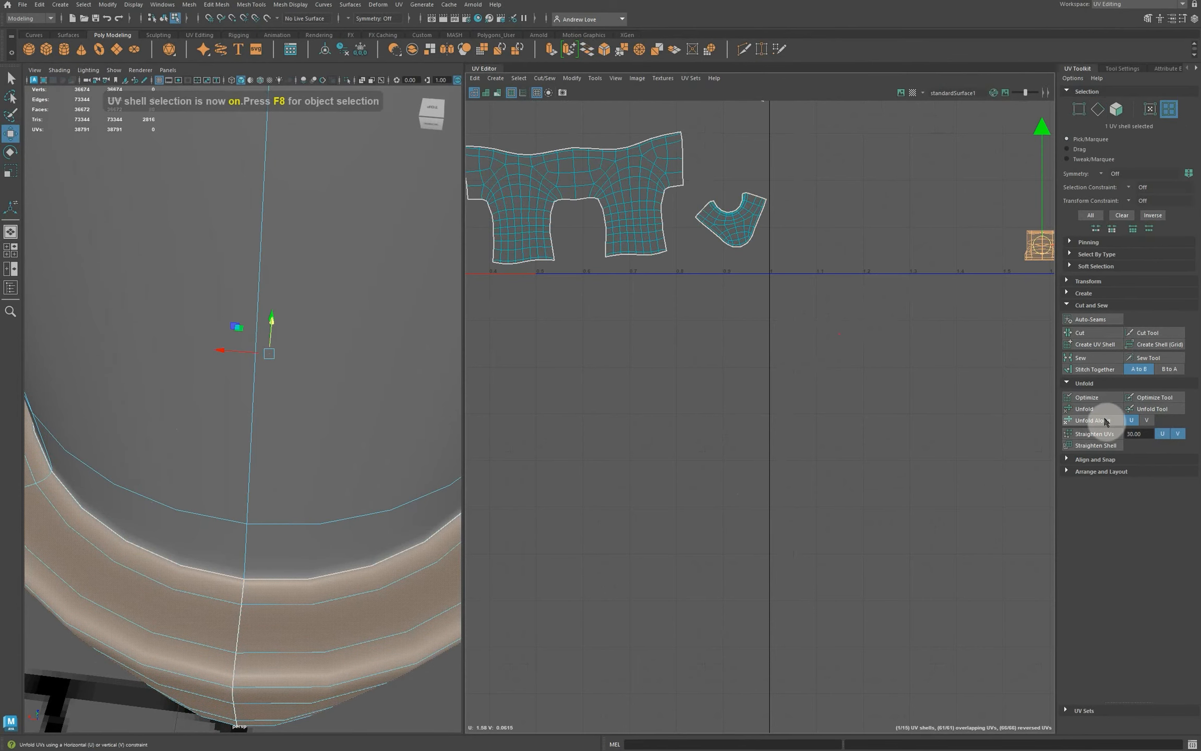
click(1093, 408)
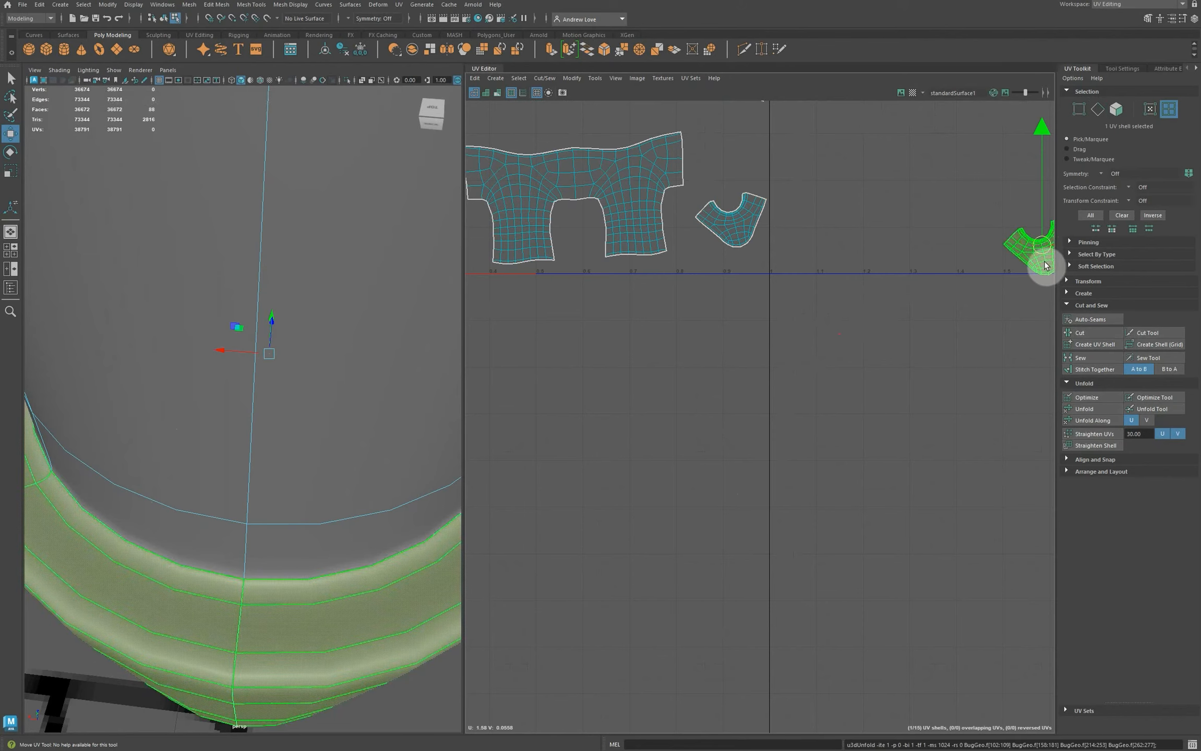
drag(1039, 250, 806, 222)
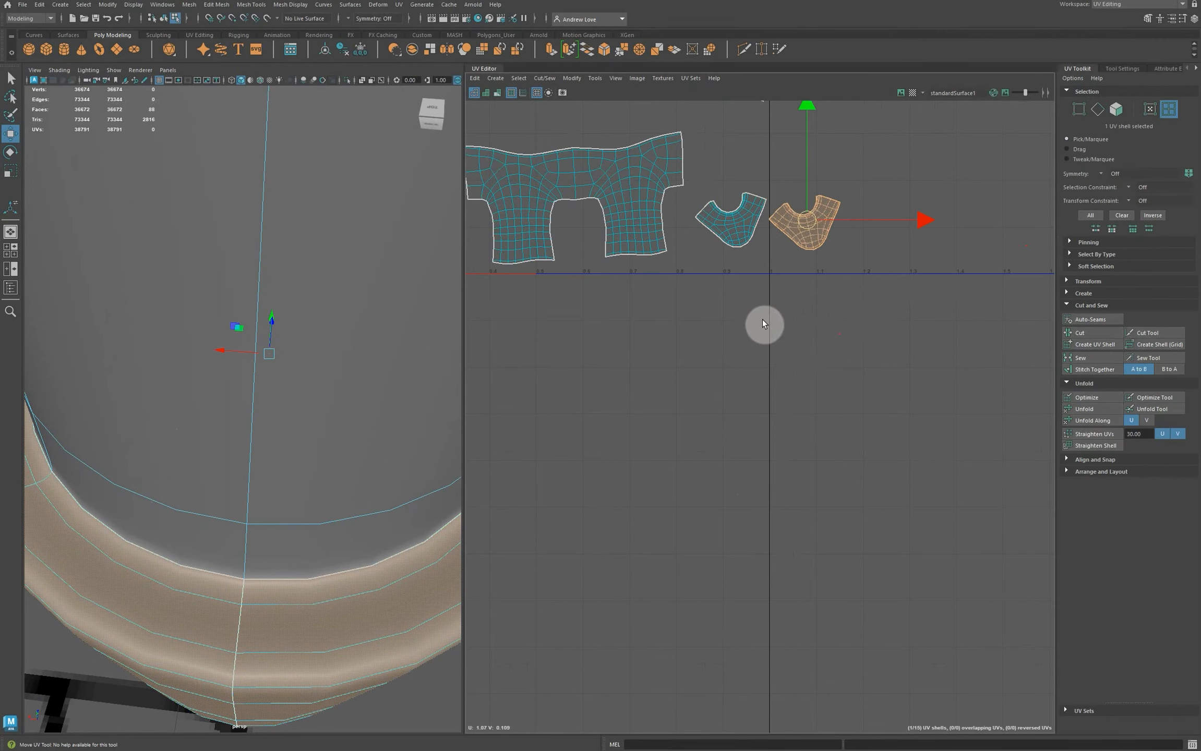
Step: Select the whole character mesh in object mode and automatically lay out all its UV shells
scroll(608, 386, down, 3)
scroll(621, 438, down, 4)
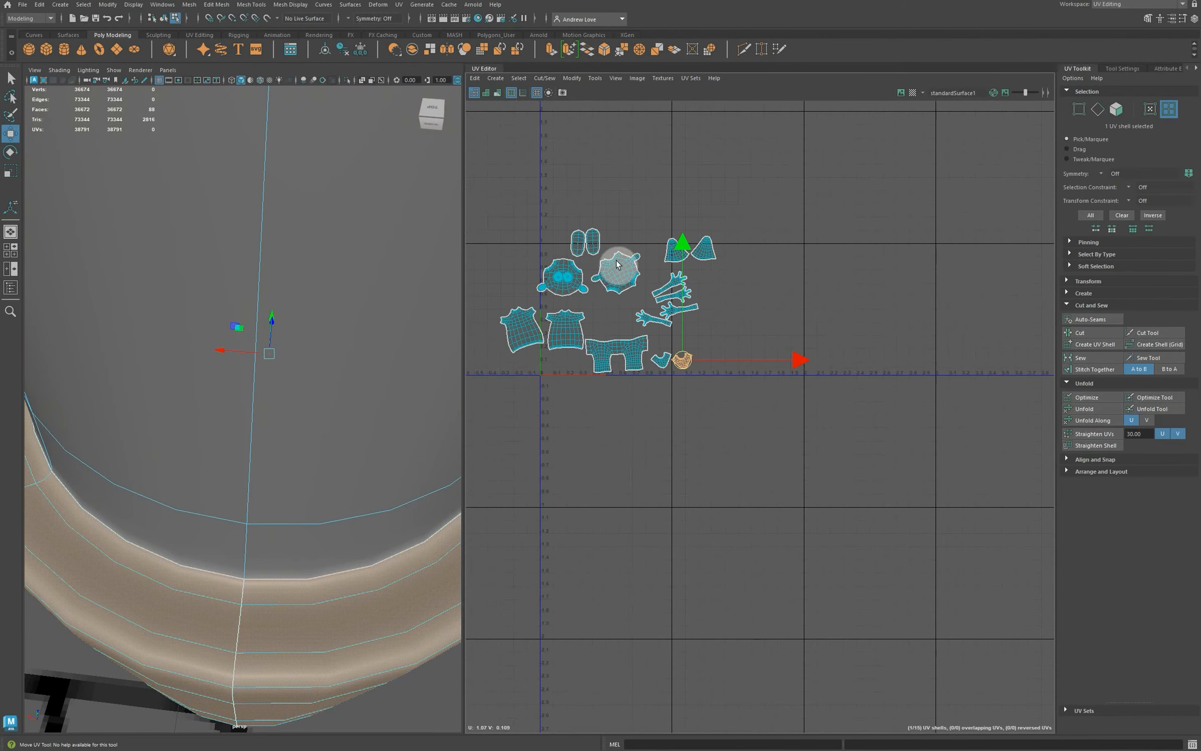
scroll(590, 317, up, 3)
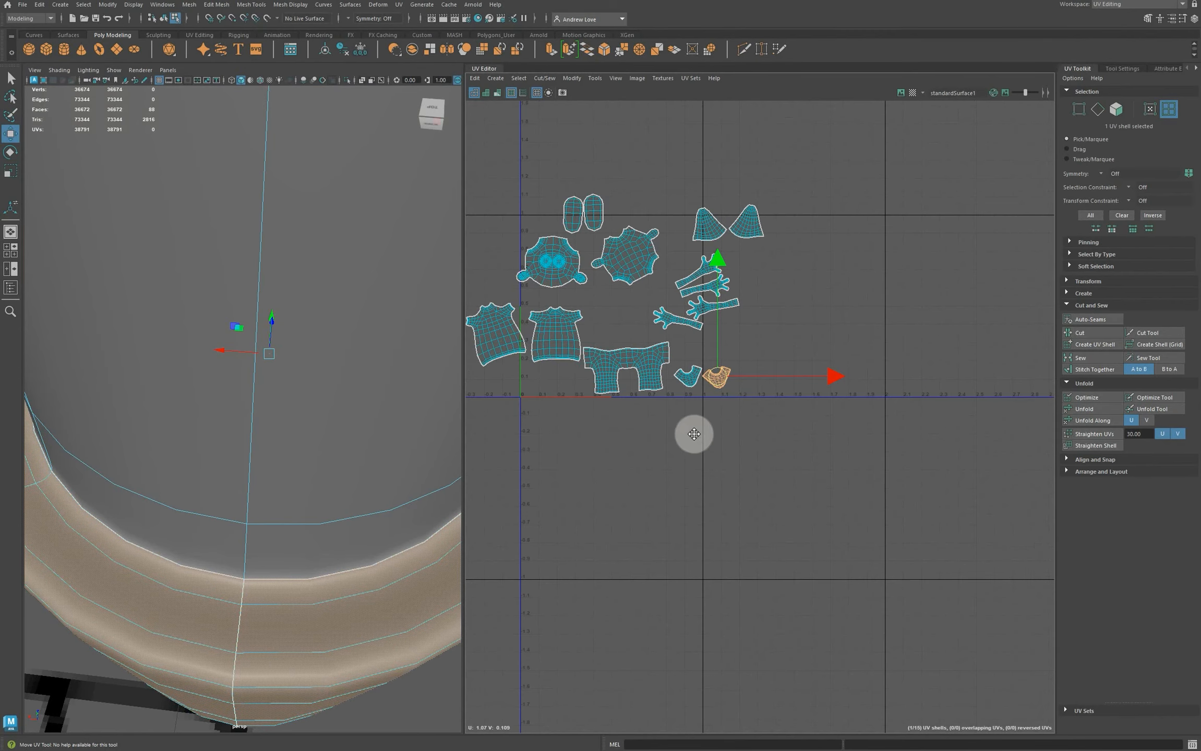
alt+middle_drag(693, 429, 827, 429)
right_drag(379, 308, 424, 291)
scroll(341, 344, down, 10)
click(238, 546)
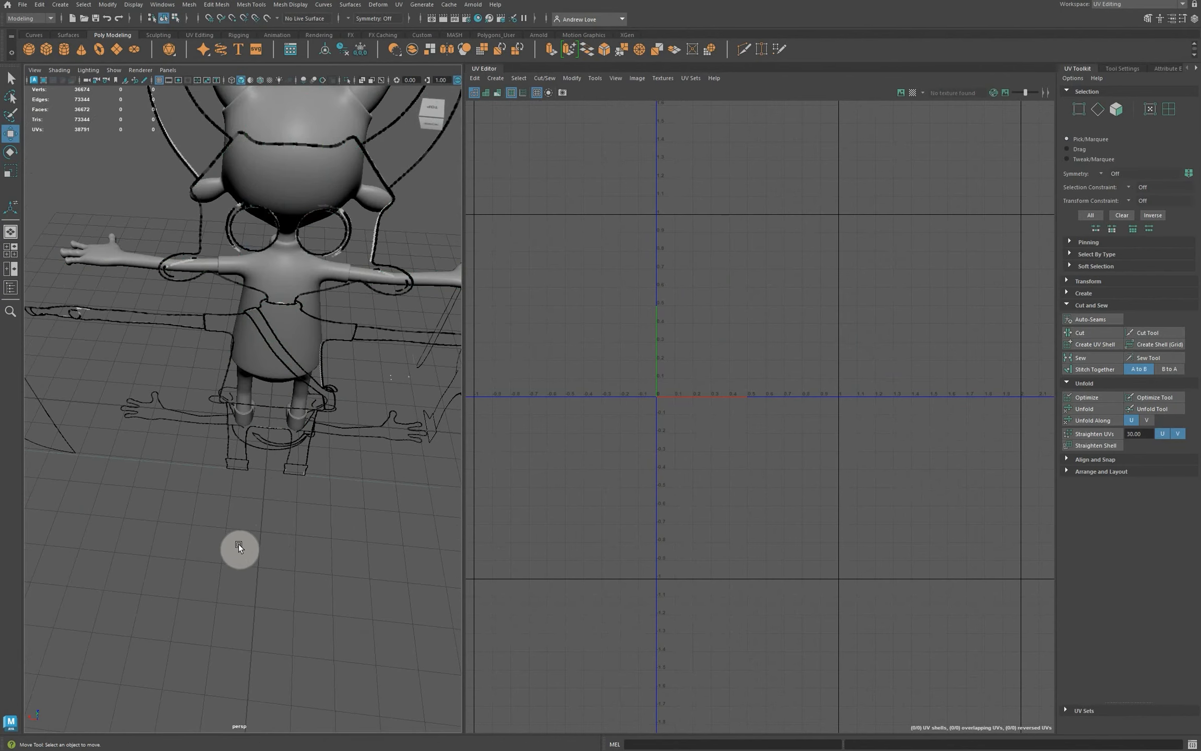
alt+drag(201, 546, 256, 359)
click(256, 360)
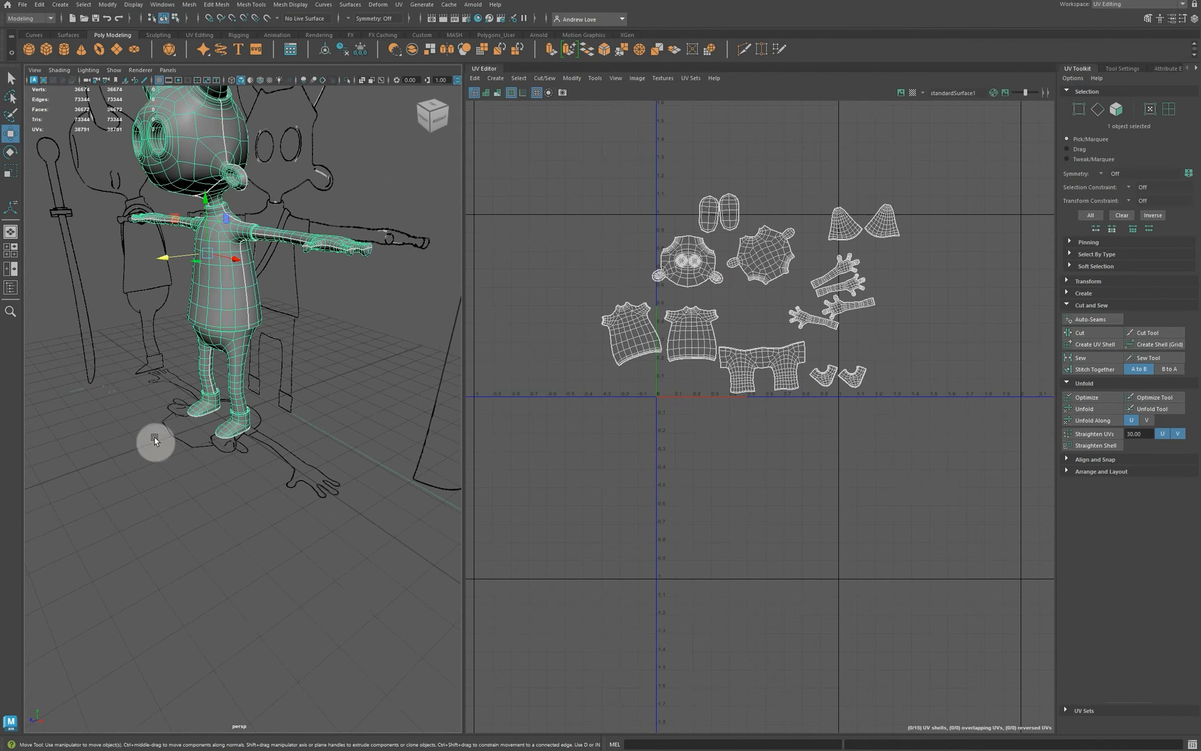
alt+drag(166, 535, 177, 395)
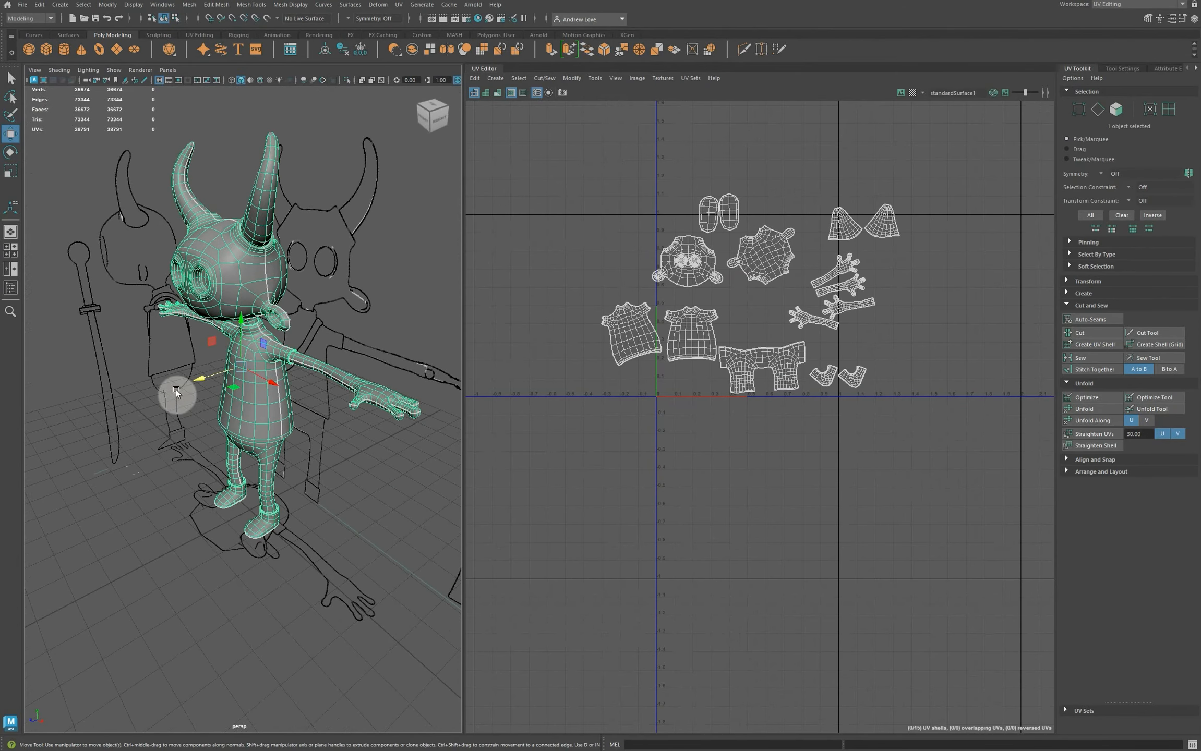
click(572, 78)
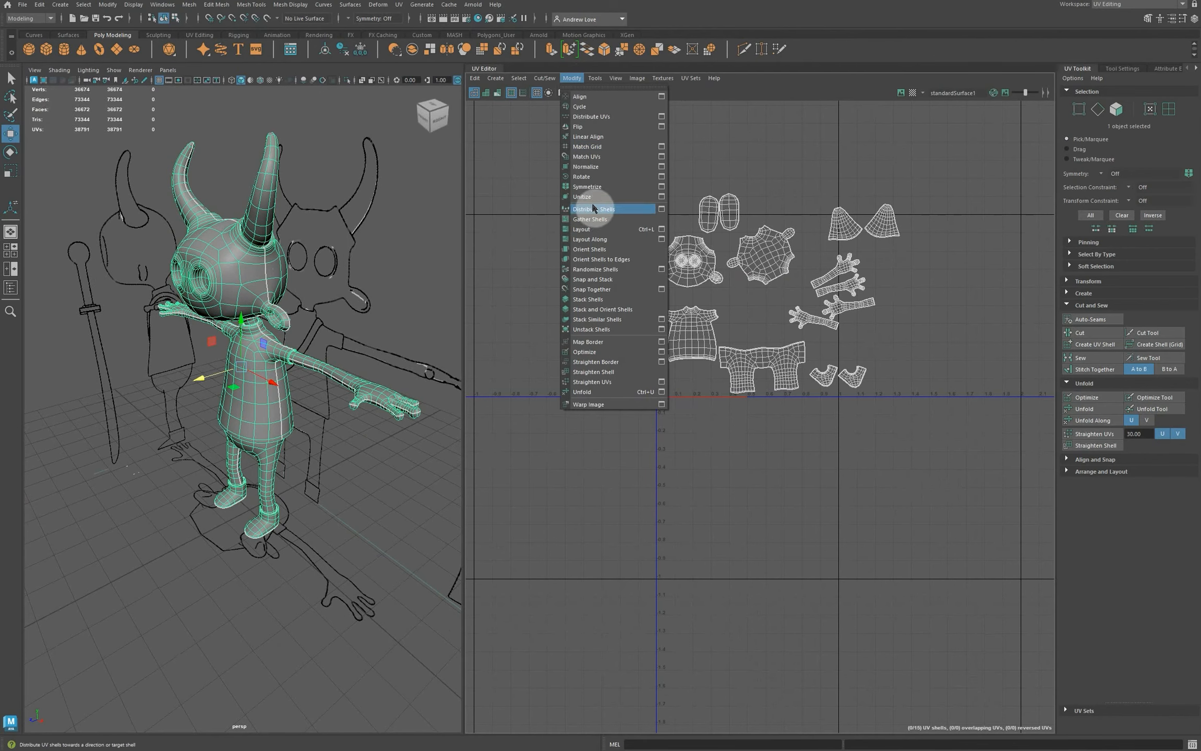
click(598, 231)
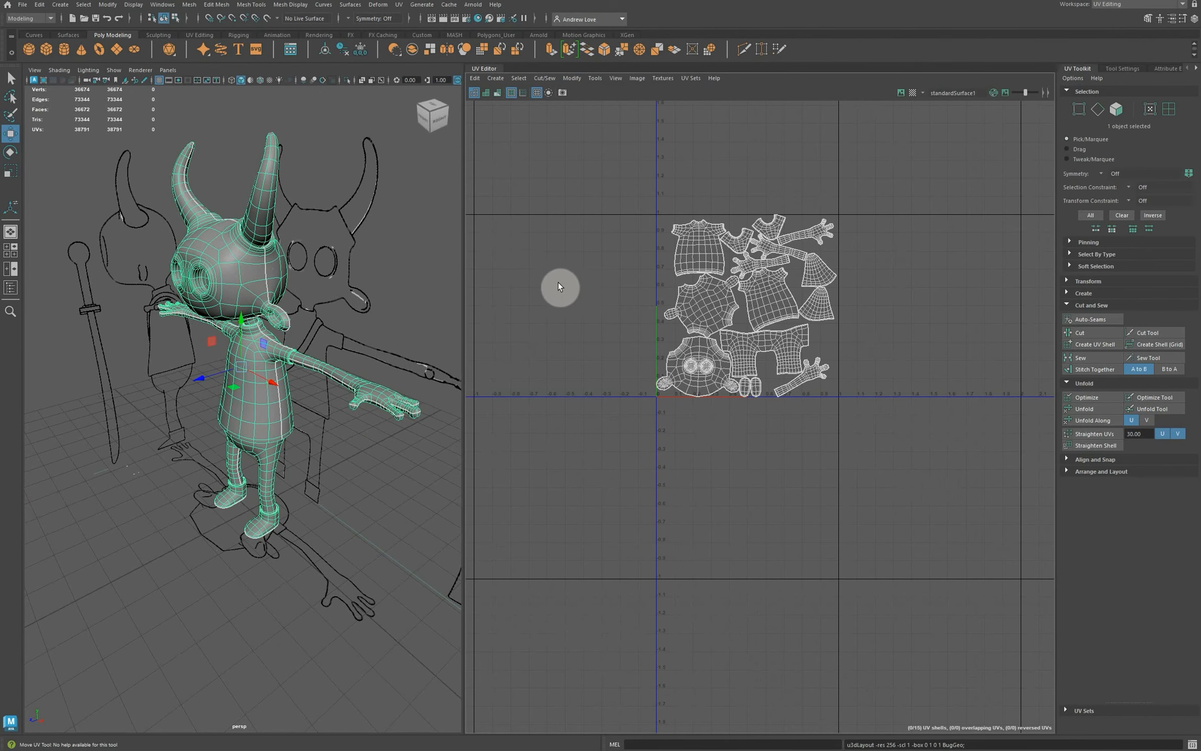
Step: Move both shirt shells outside the UV tile, one above the other, and rotate the tilted one upright
scroll(557, 282, up, 3)
alt+middle_drag(708, 357, 554, 340)
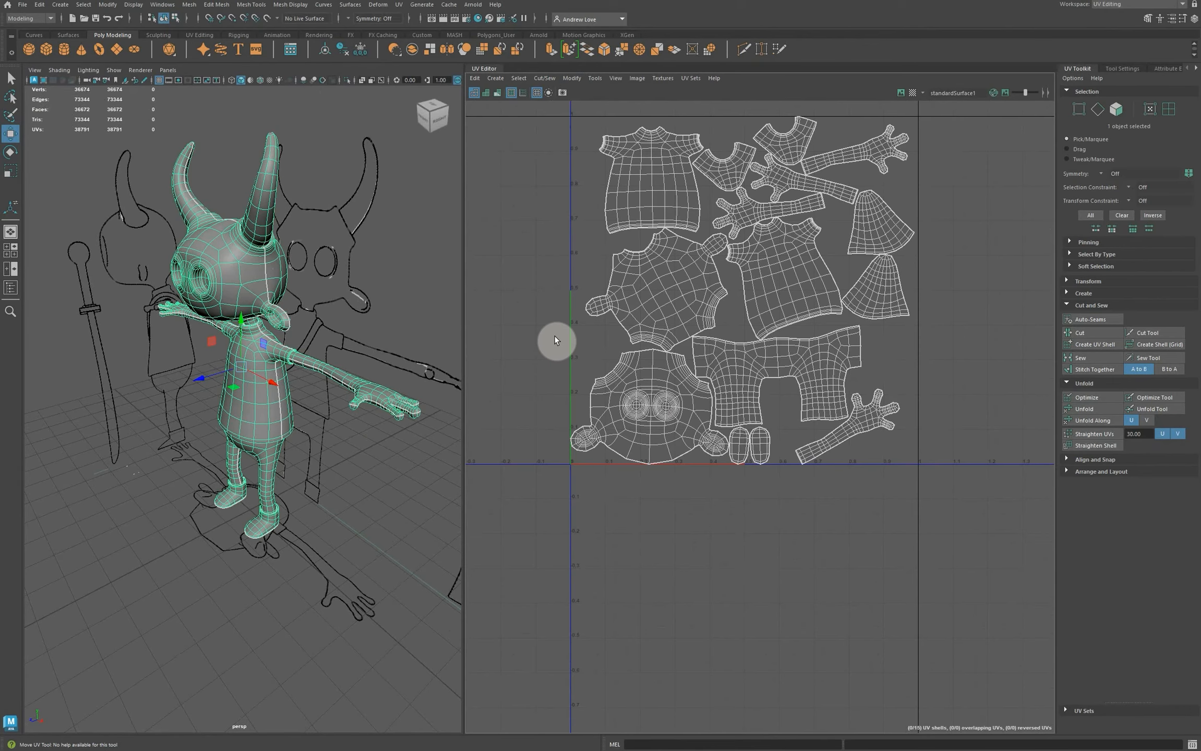
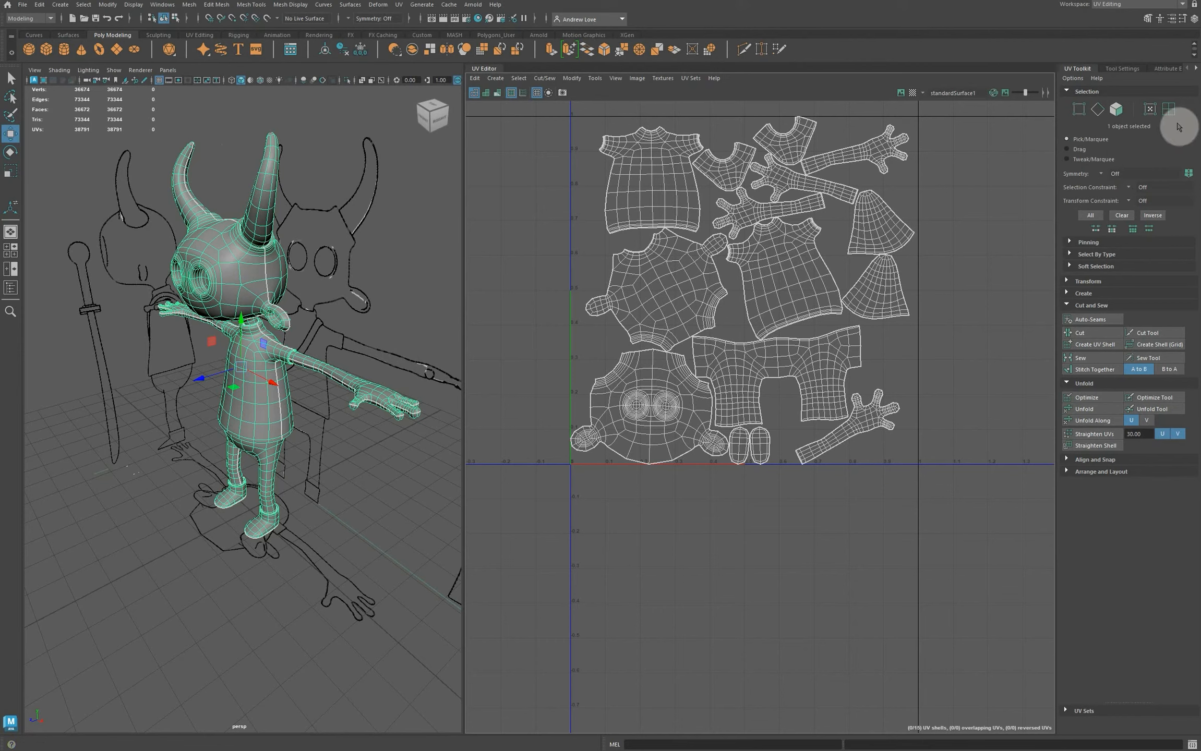
click(1169, 109)
click(664, 197)
click(665, 197)
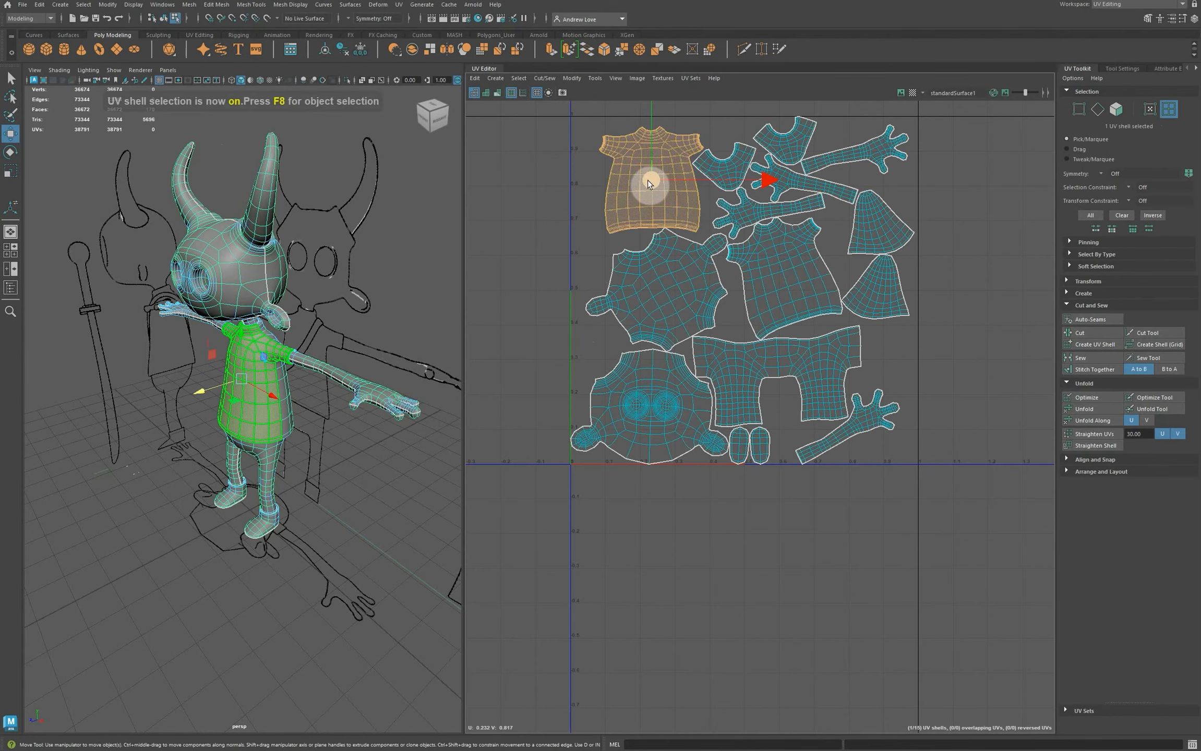
drag(648, 180, 1028, 215)
click(807, 258)
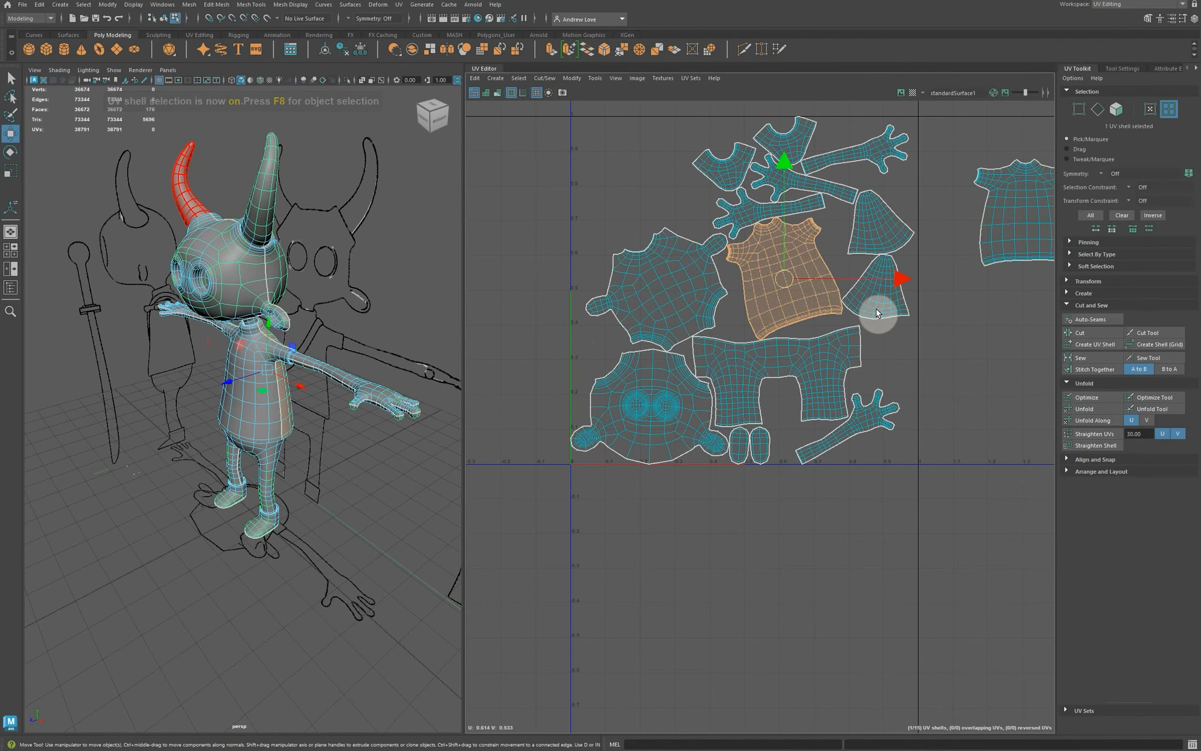
scroll(873, 313, down, 2)
drag(829, 297, 978, 246)
key(e)
click(971, 215)
key(w)
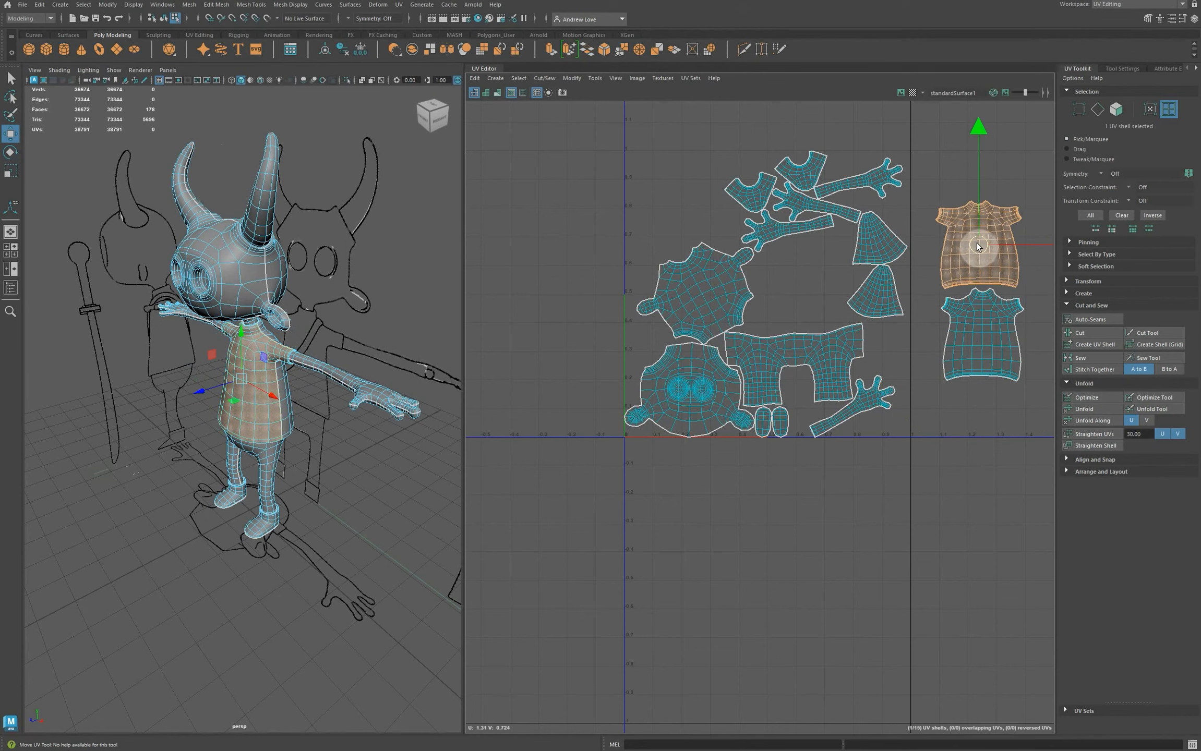
Step: Move both horn shells side by side to the upper-left corner of the UV tile
click(854, 304)
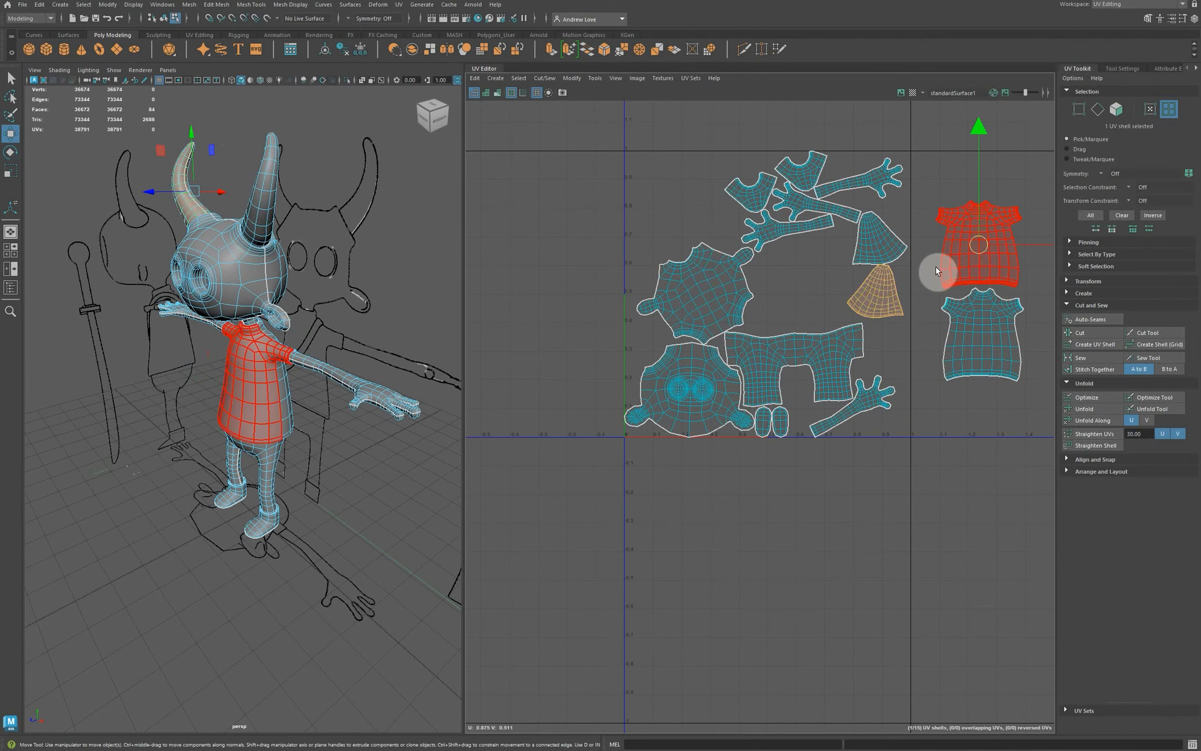
click(922, 315)
click(873, 300)
drag(885, 297, 665, 146)
click(873, 240)
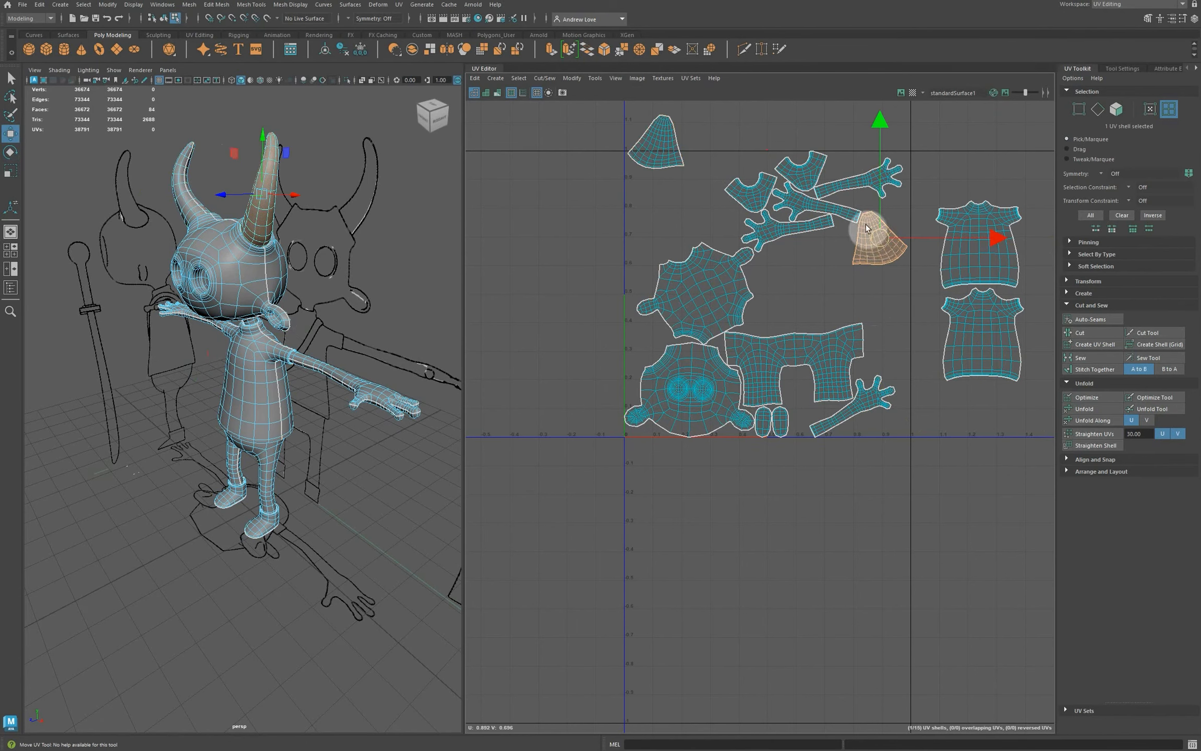
drag(874, 240, 691, 139)
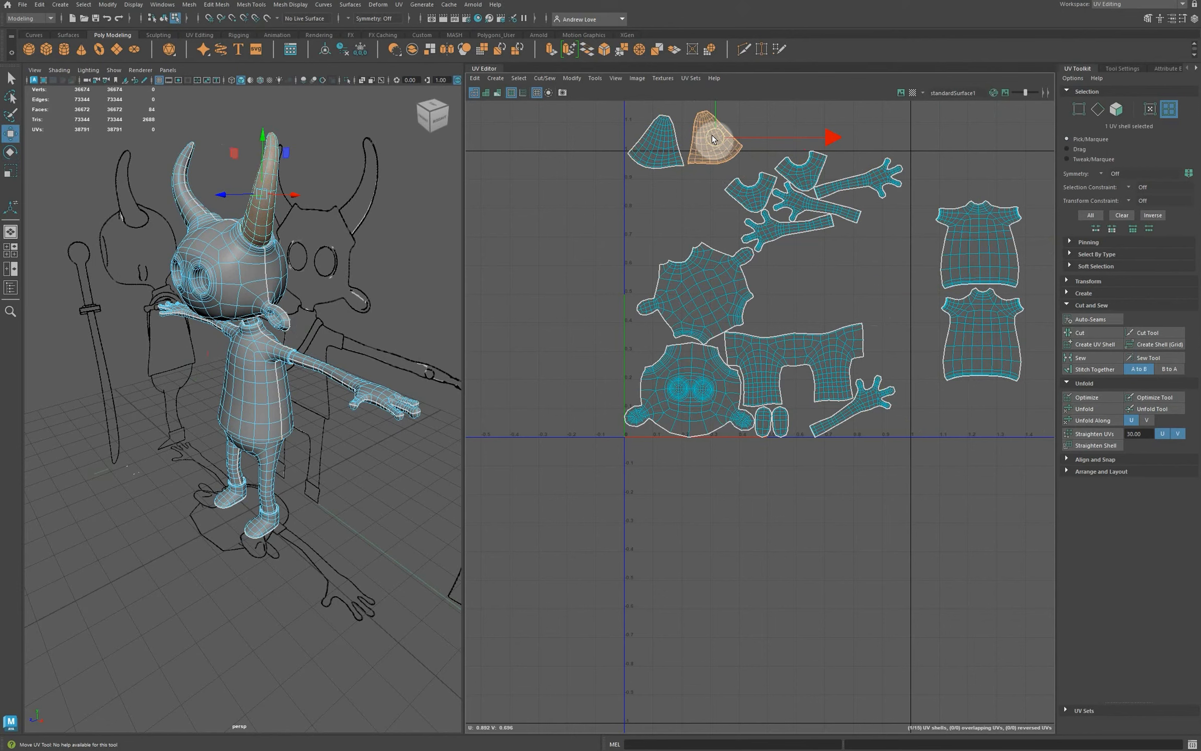
Step: Rotate the first horn shell so its tip points right and set it into the tile's upper-left corner
click(656, 140)
key(e)
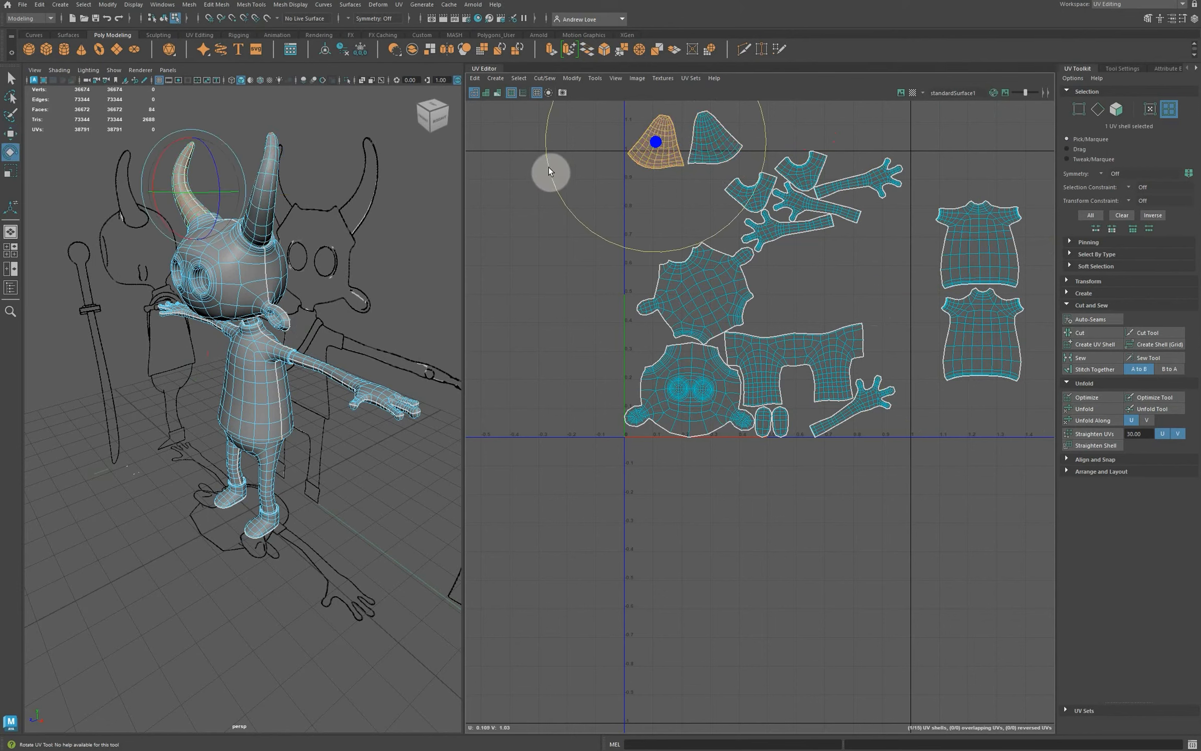
drag(552, 175, 599, 229)
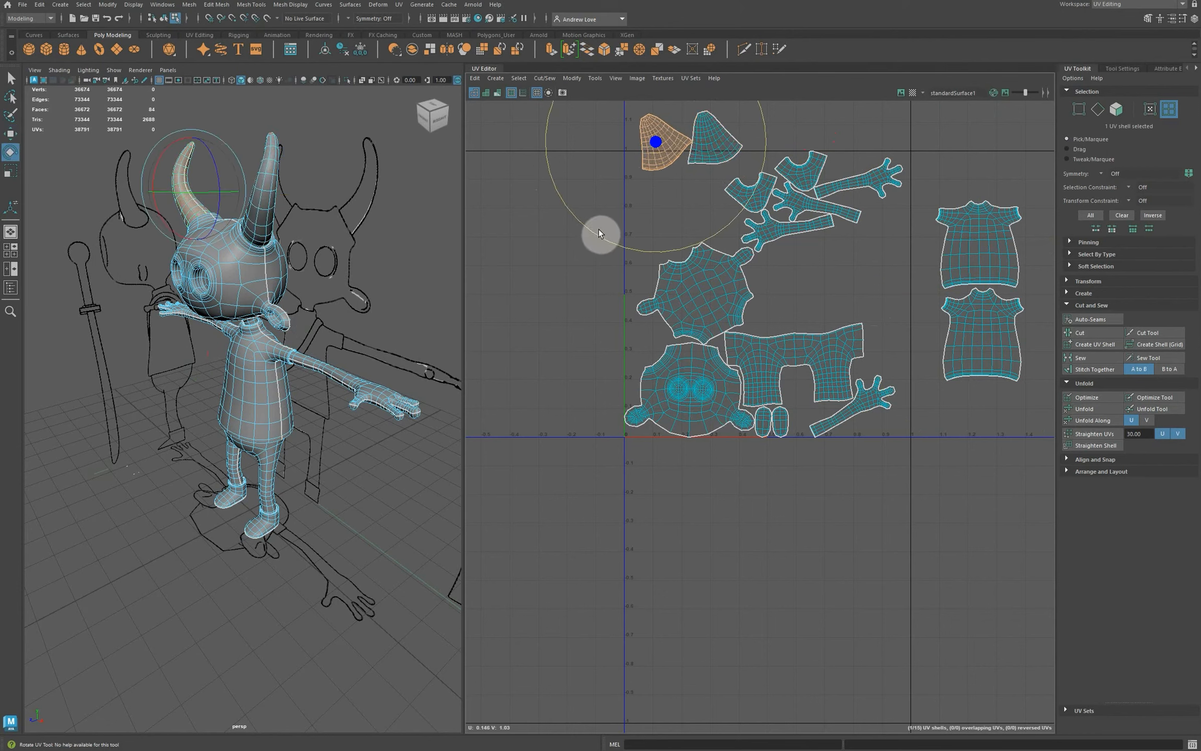
key(w)
drag(658, 150, 651, 161)
Step: Rotate the second horn shell tip-down and nest it against the slanted upper edge of the first horn shell
click(718, 144)
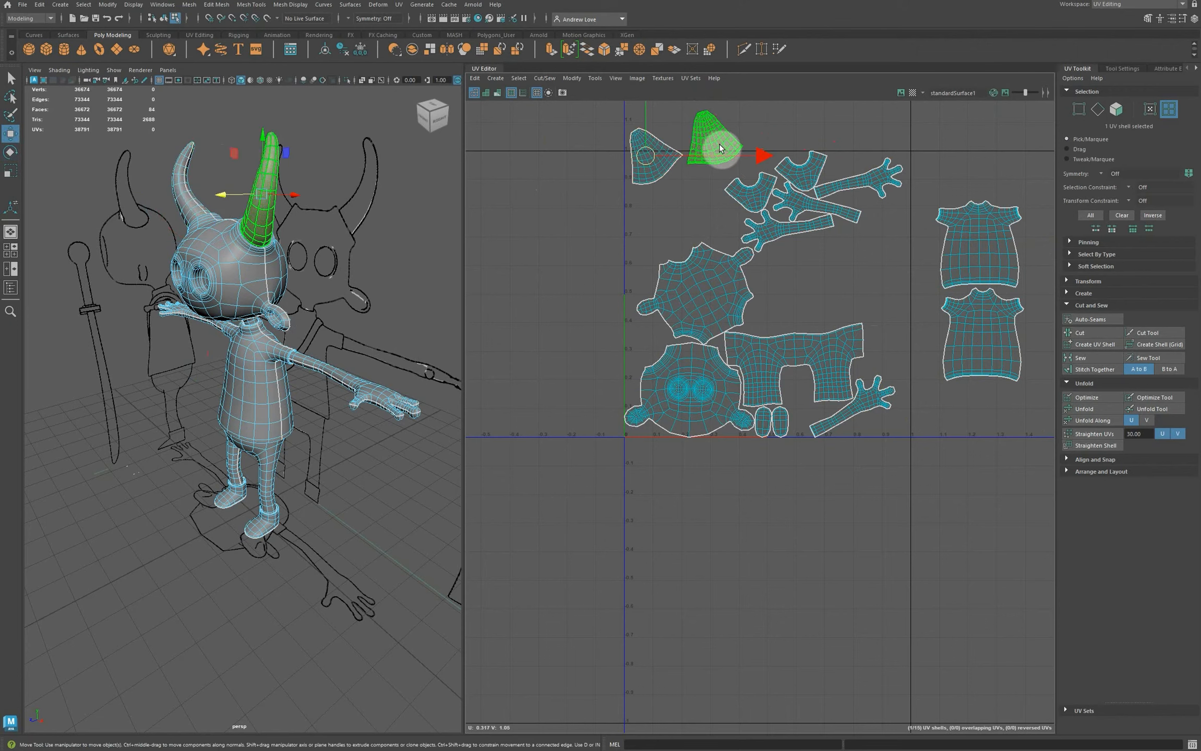
key(e)
drag(608, 166, 829, 121)
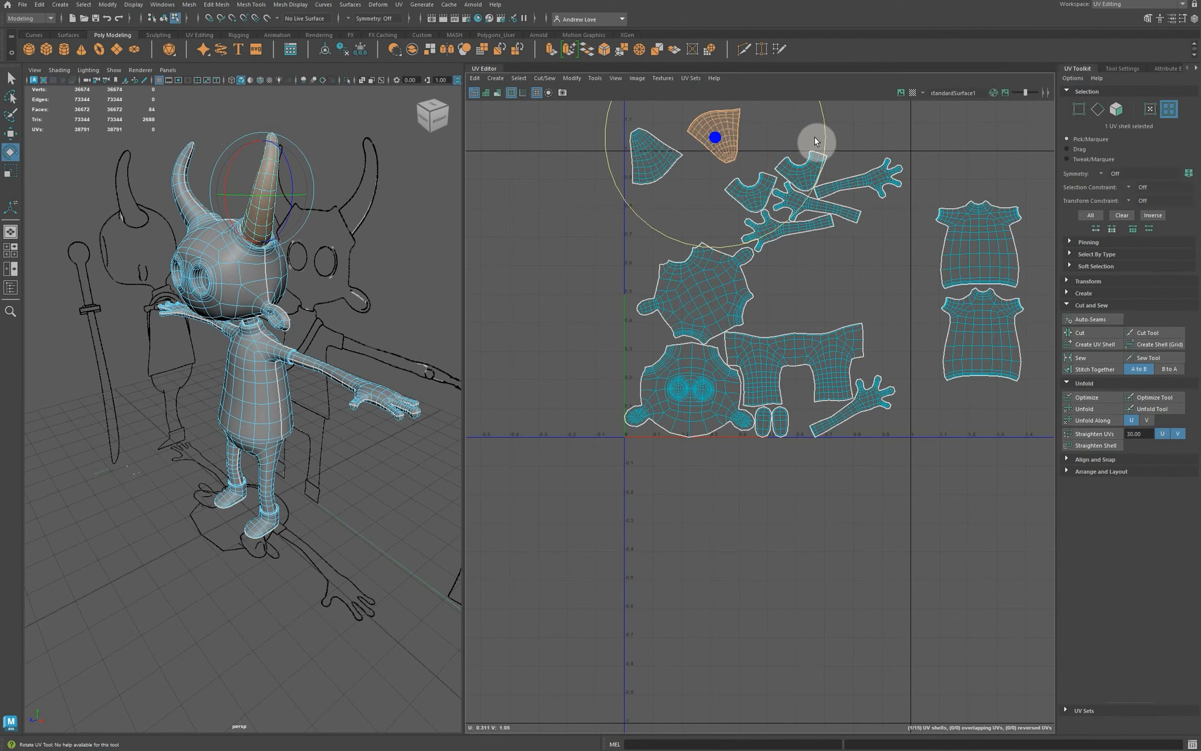
key(w)
drag(709, 140, 666, 132)
key(e)
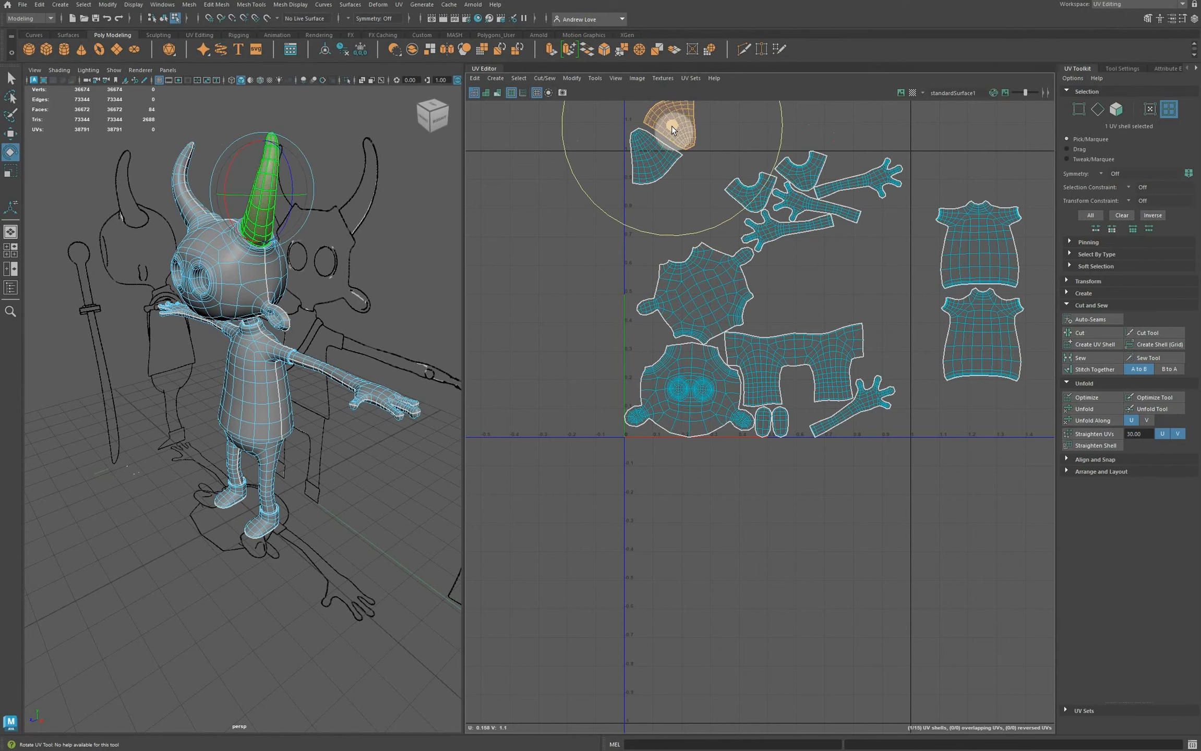
key(w)
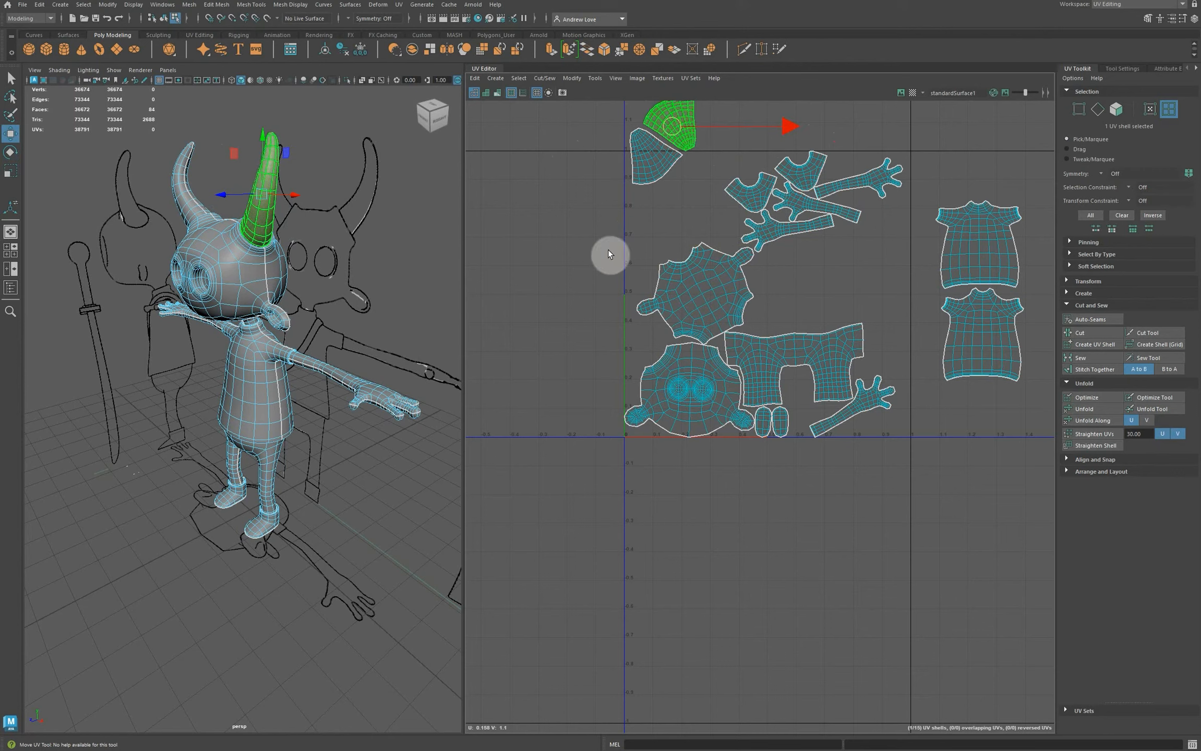
Step: Rotate the left shoe shell upright and place it next to the horn shells
click(737, 203)
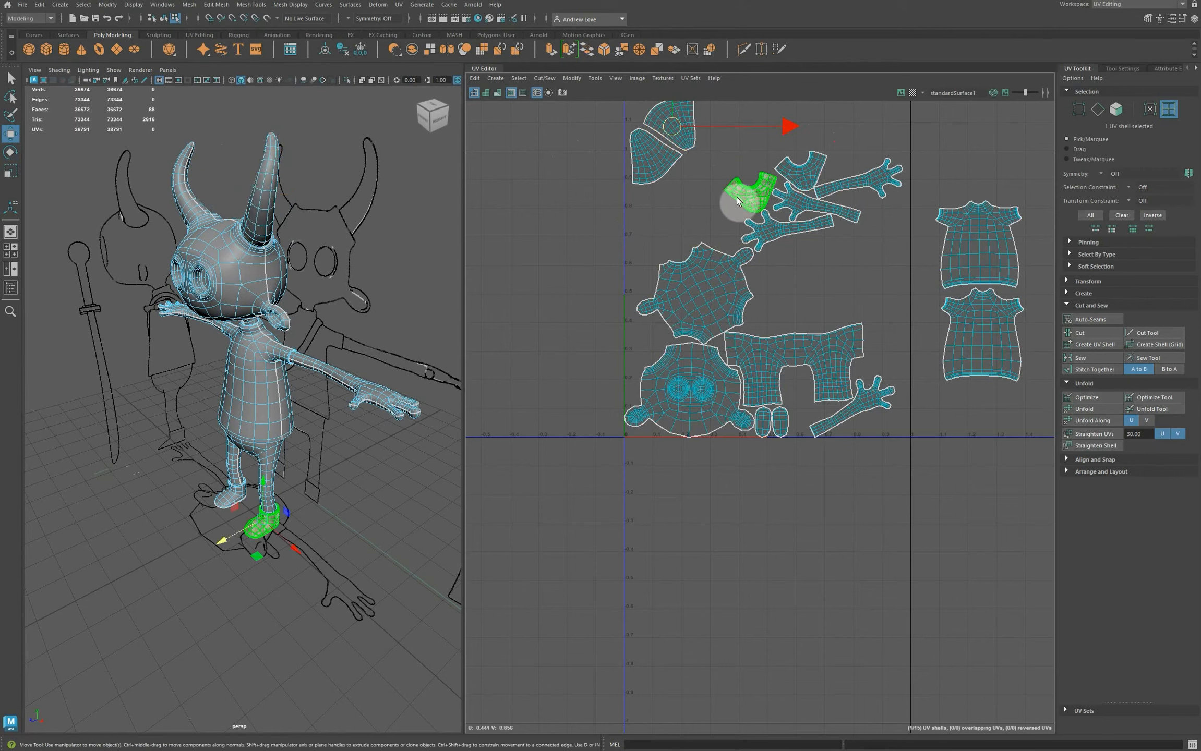
key(e)
drag(651, 242, 643, 219)
key(w)
drag(775, 189, 708, 108)
Step: Straighten the other shoe shell and stack it directly above the first shoe shell
click(790, 174)
key(e)
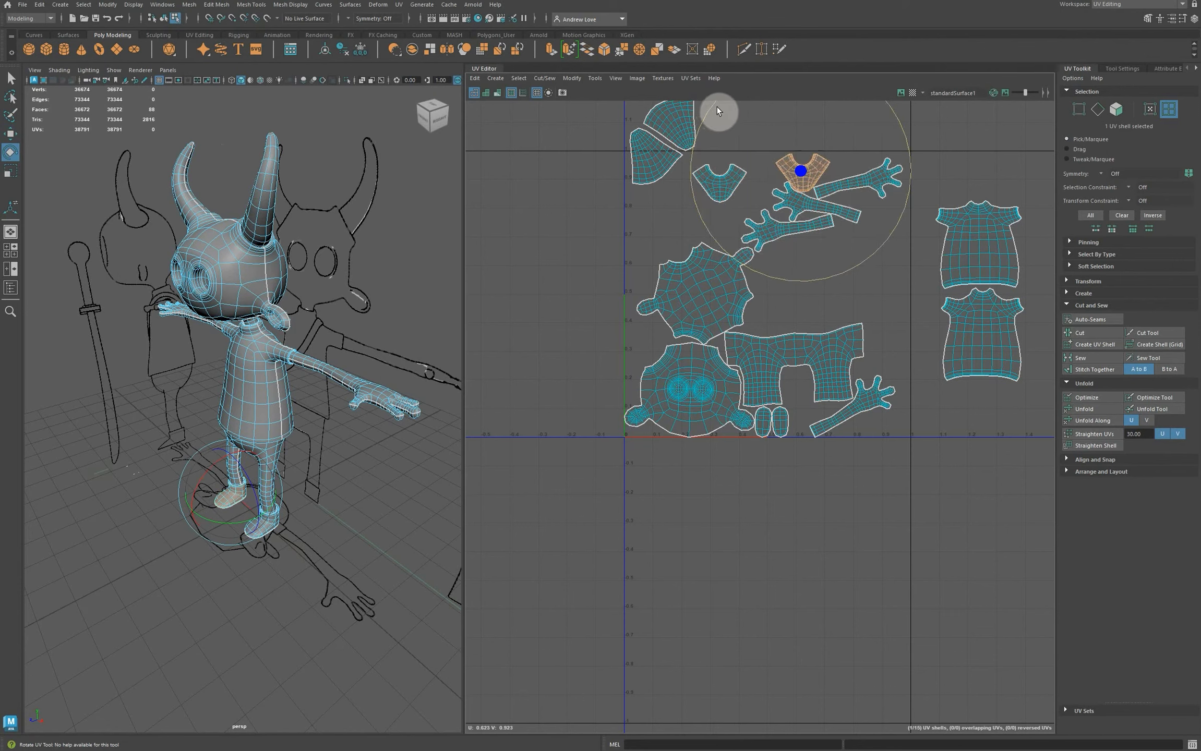
key(w)
drag(793, 176, 714, 150)
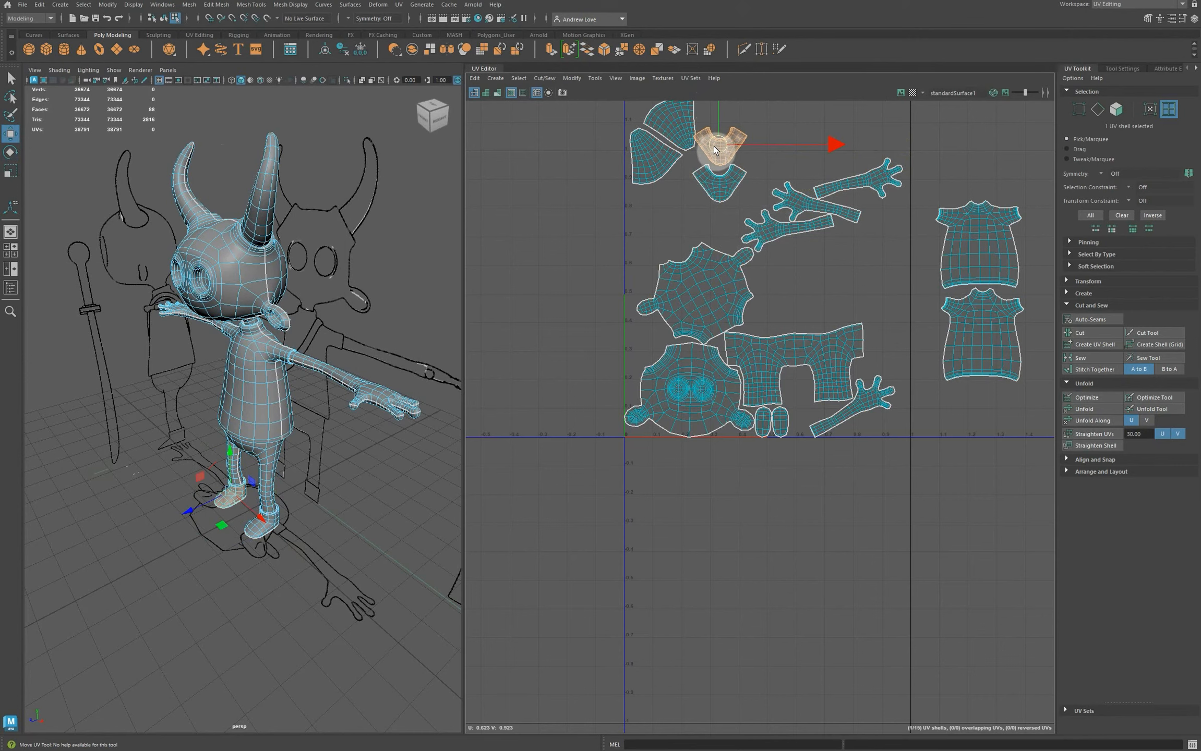
click(718, 183)
drag(718, 147, 718, 147)
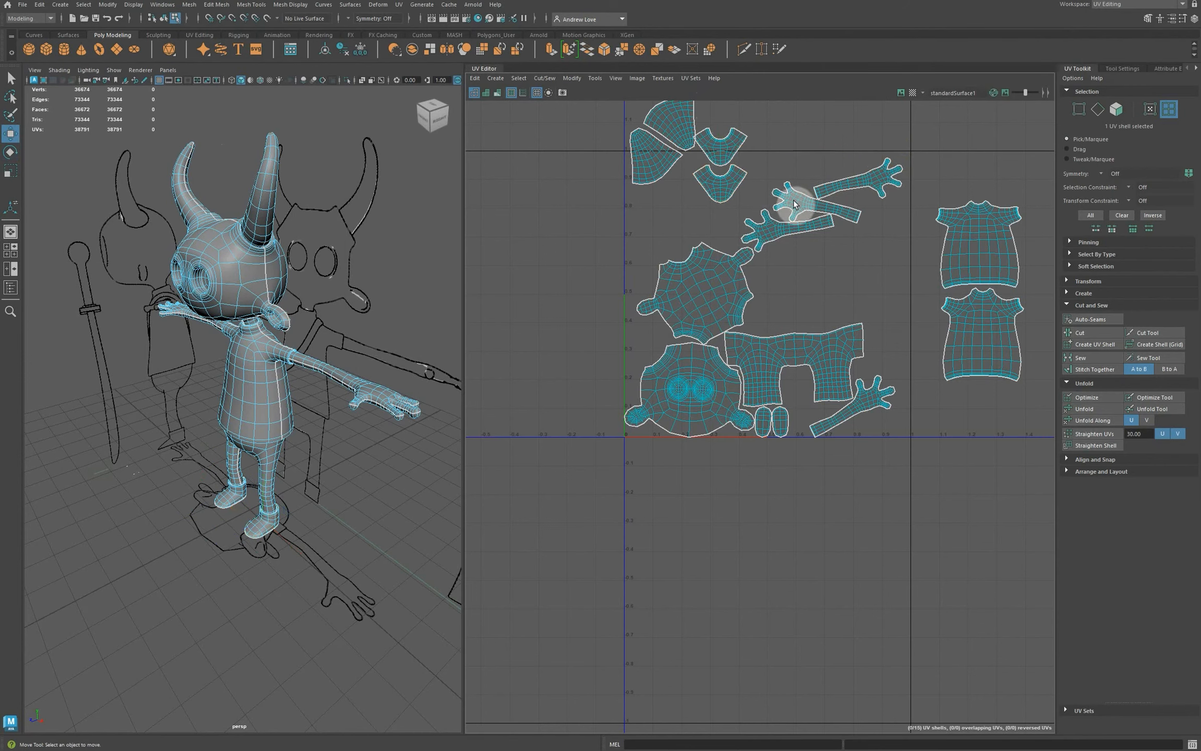
Step: Level the uppermost arm shell with its hand pointing right and place it in the tile's upper-right corner
click(828, 189)
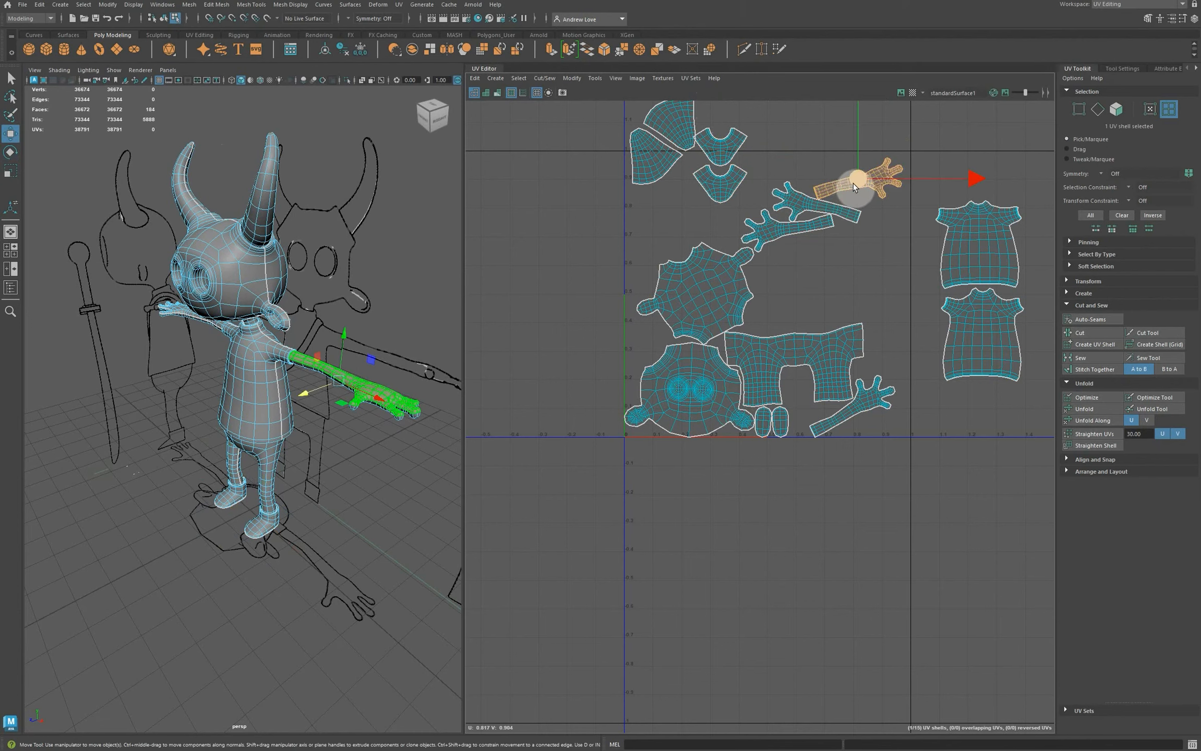
key(e)
drag(751, 143, 760, 109)
key(w)
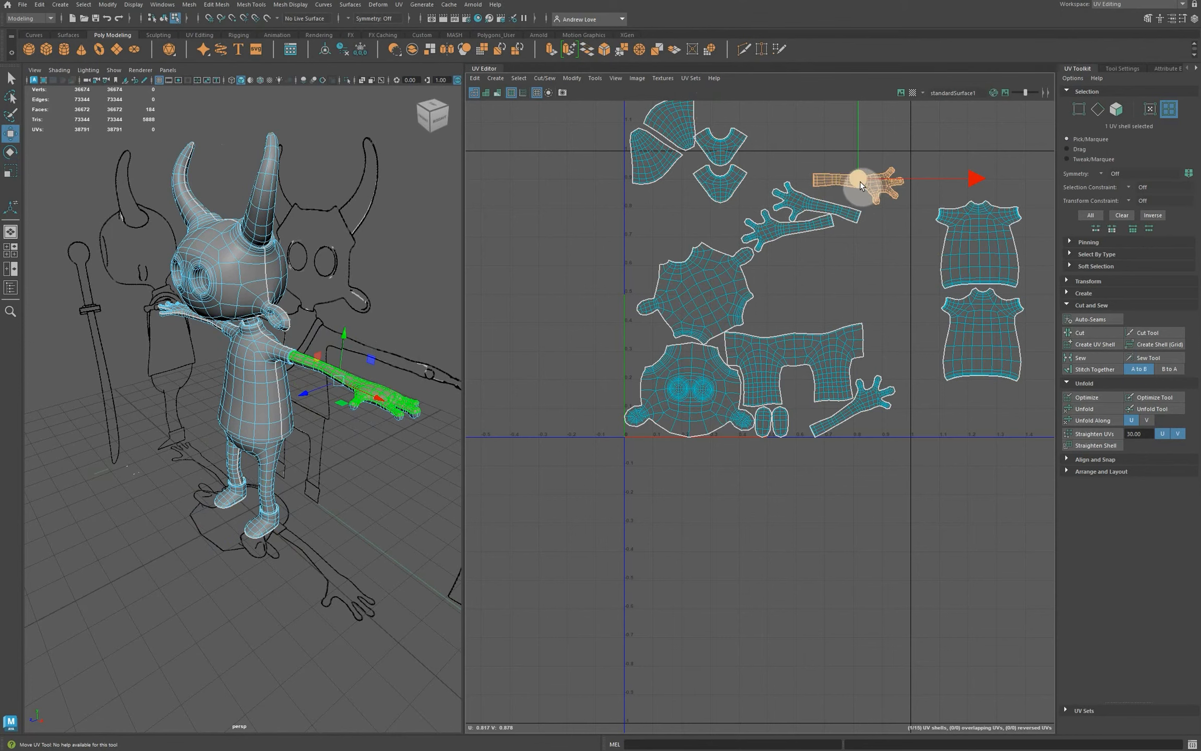
drag(859, 182, 864, 170)
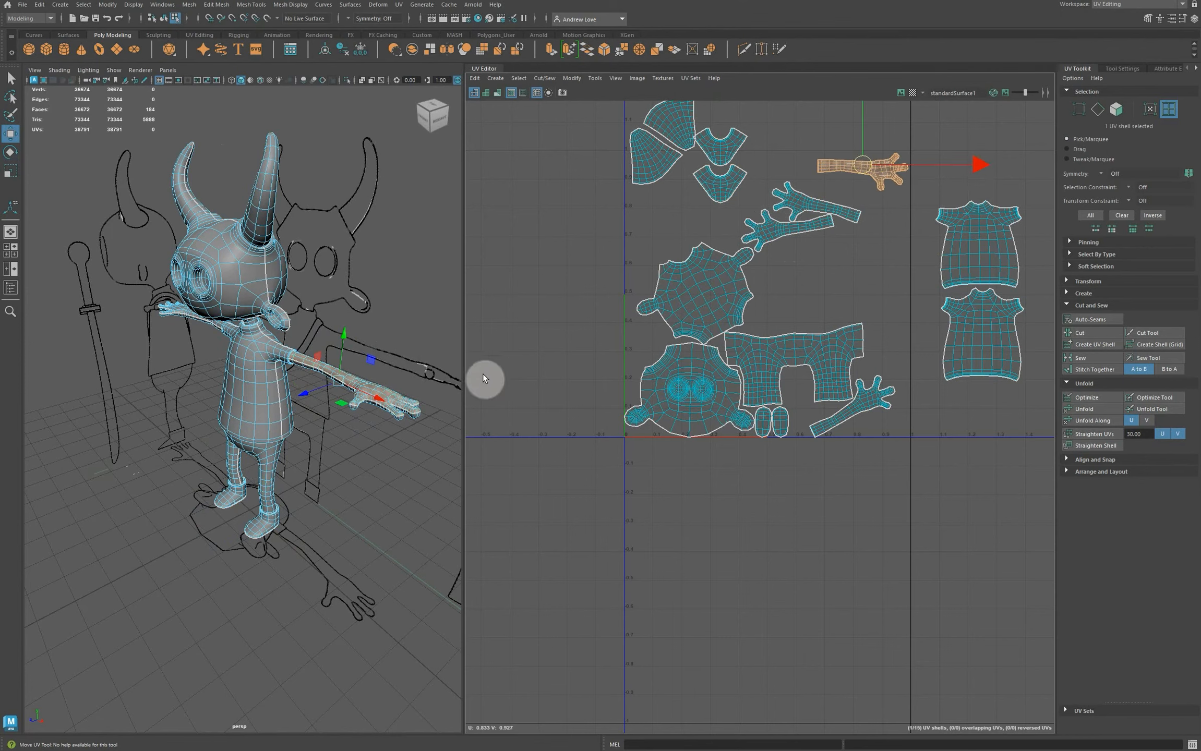
Step: Bring up the matching arm shell from beside the trousers, turn its hand to point left, and nest it beneath the first arm shell
click(356, 413)
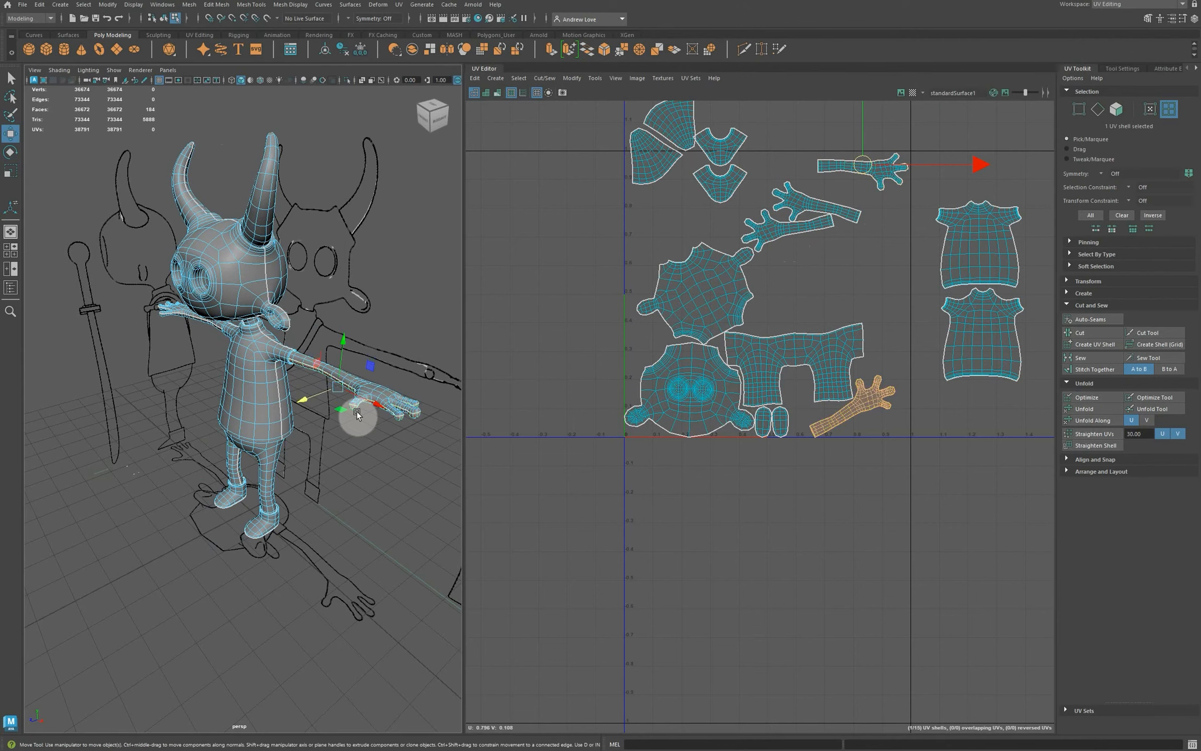
click(872, 420)
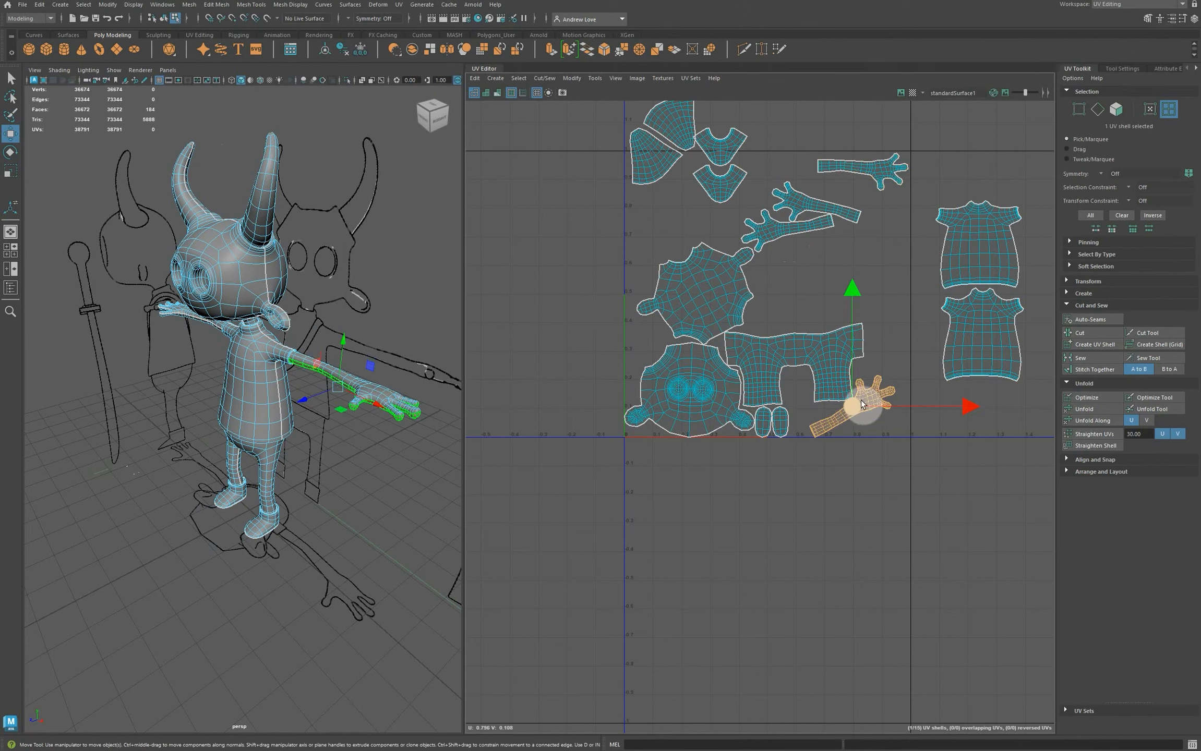
drag(862, 403, 878, 266)
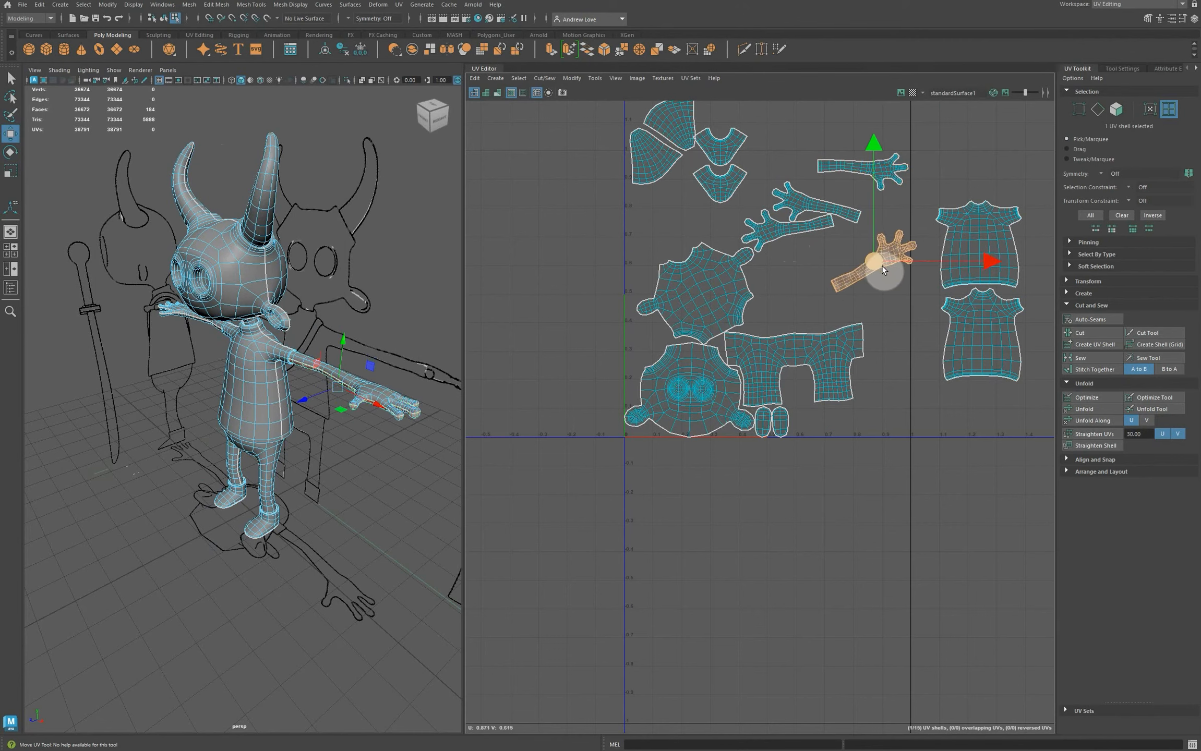
key(e)
drag(775, 301, 967, 262)
key(w)
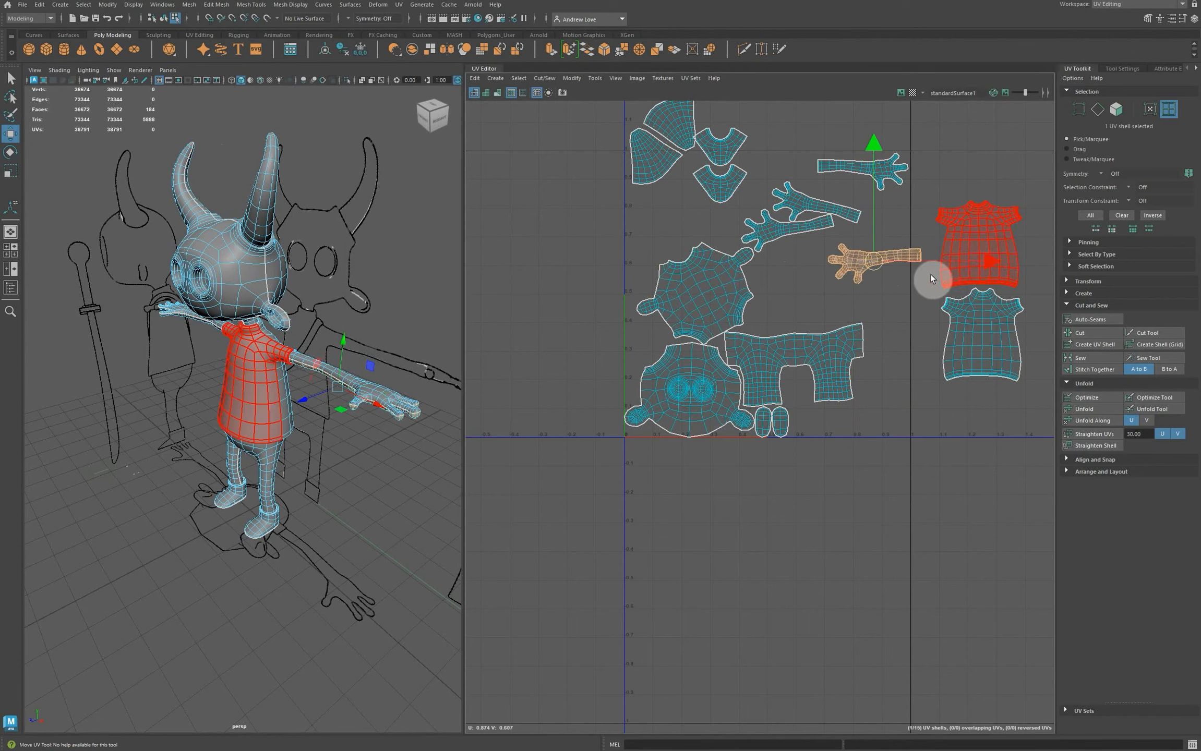
mouse_move(878, 263)
mouse_down()
mouse_move(829, 196)
mouse_move(870, 275)
mouse_up()
Step: Level the third arm shell, and turn the fourth arm shell hand-right and place it beneath the stacked arm pair
key(e)
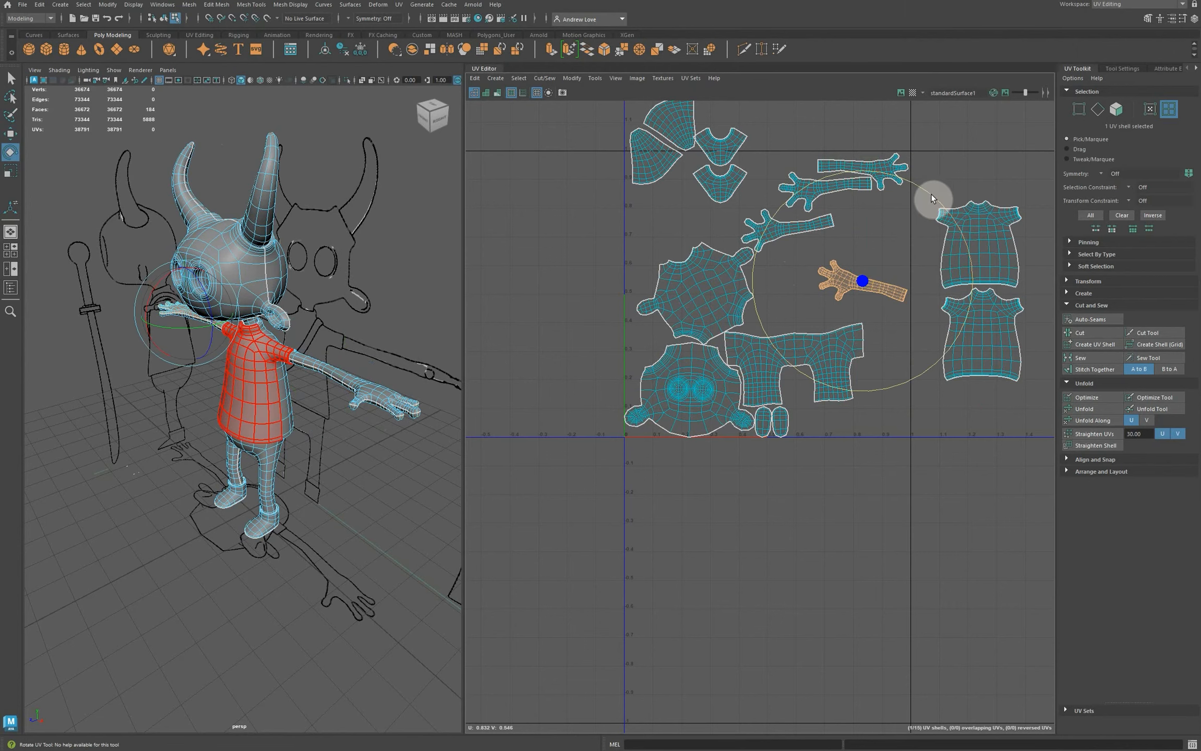
drag(931, 194, 899, 181)
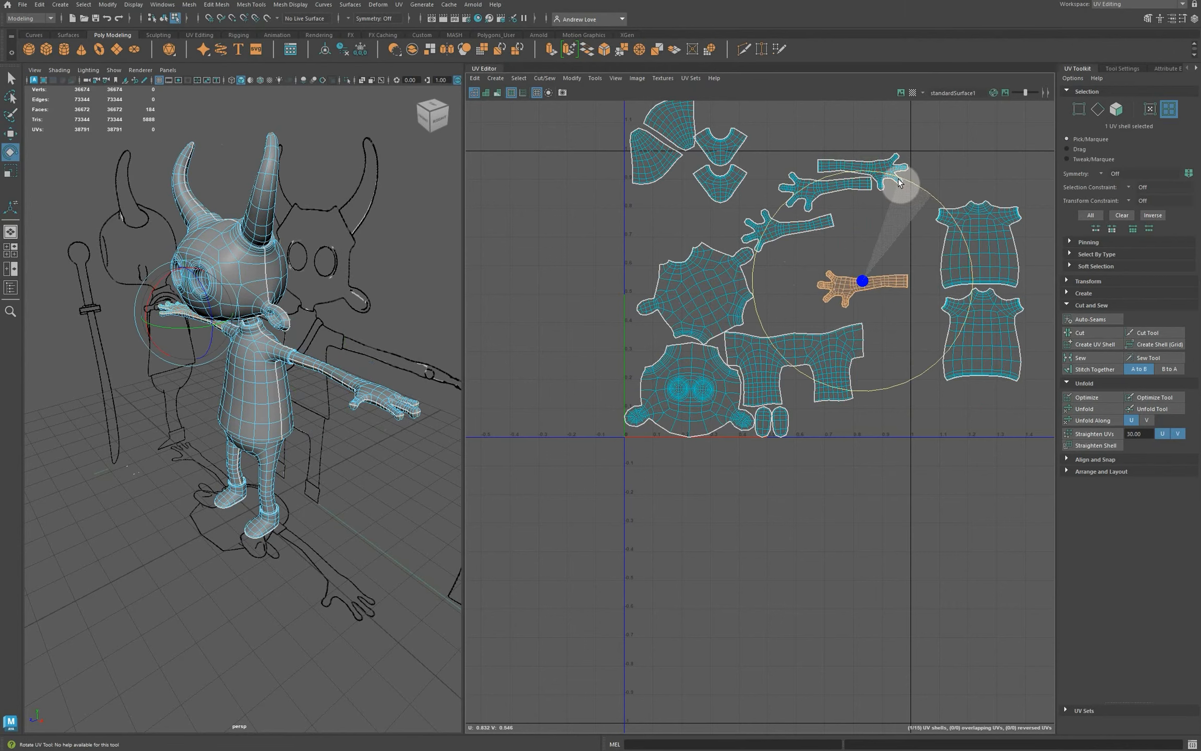
click(813, 228)
click(776, 233)
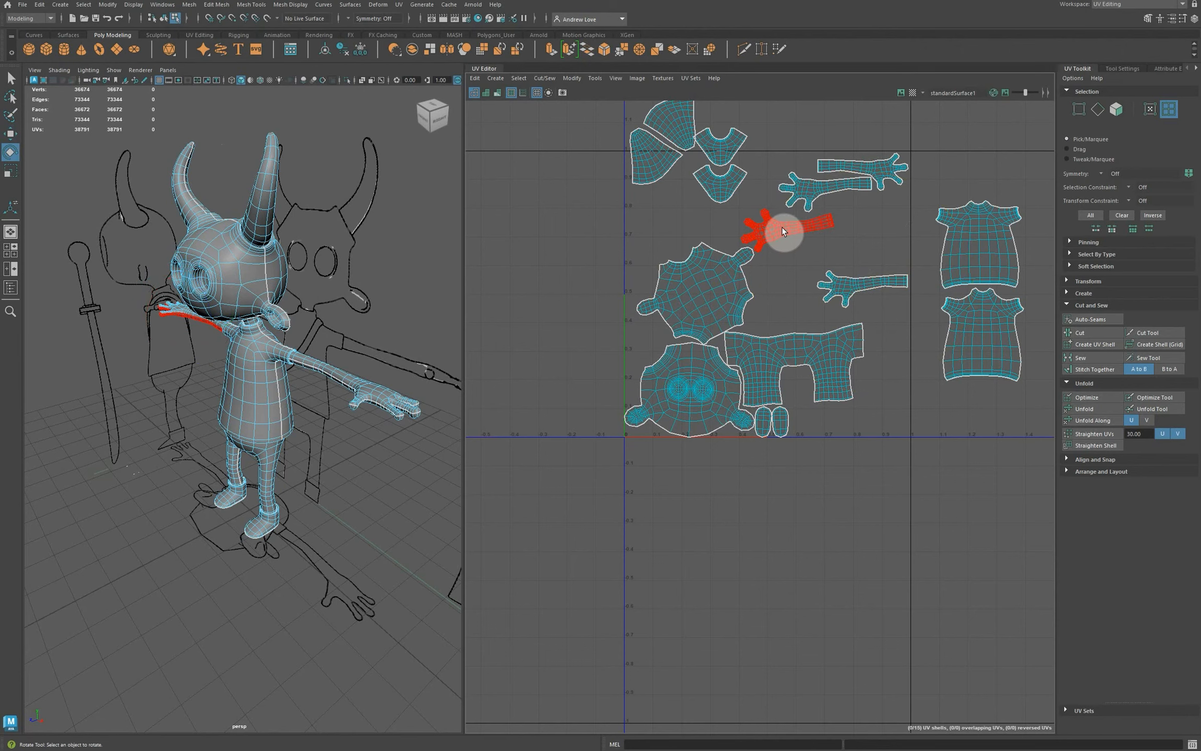
drag(686, 219, 933, 272)
key(w)
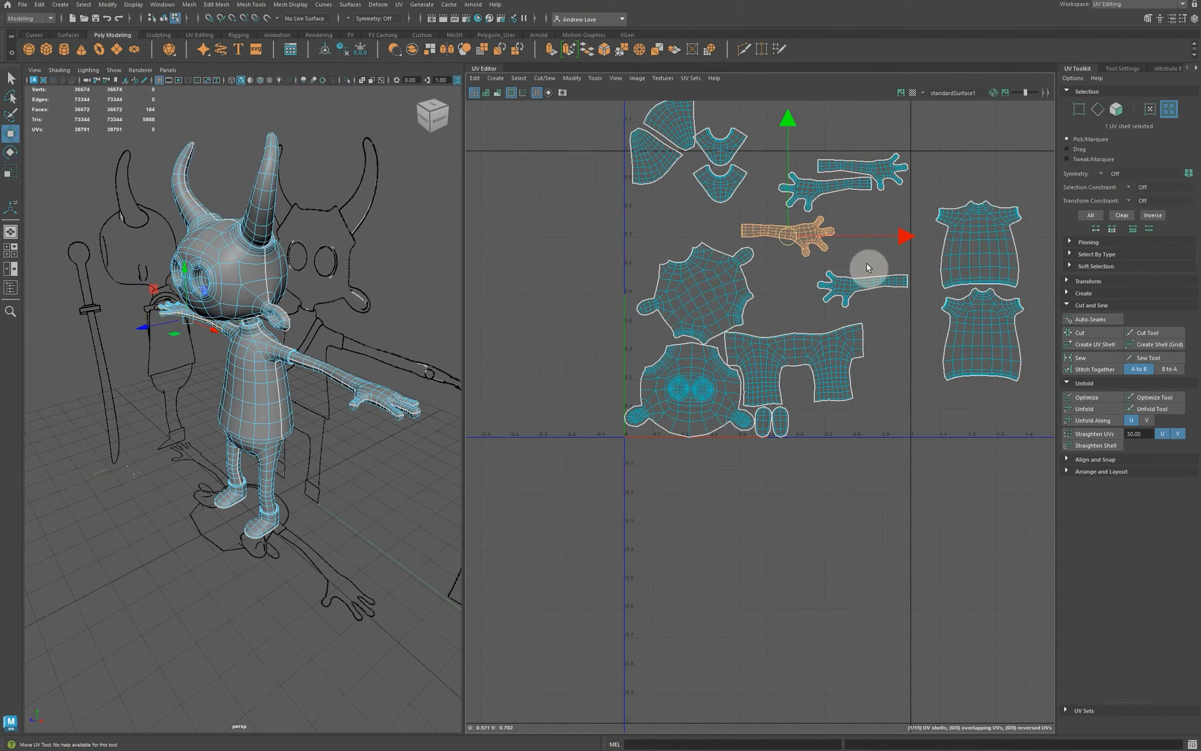
drag(785, 240, 863, 217)
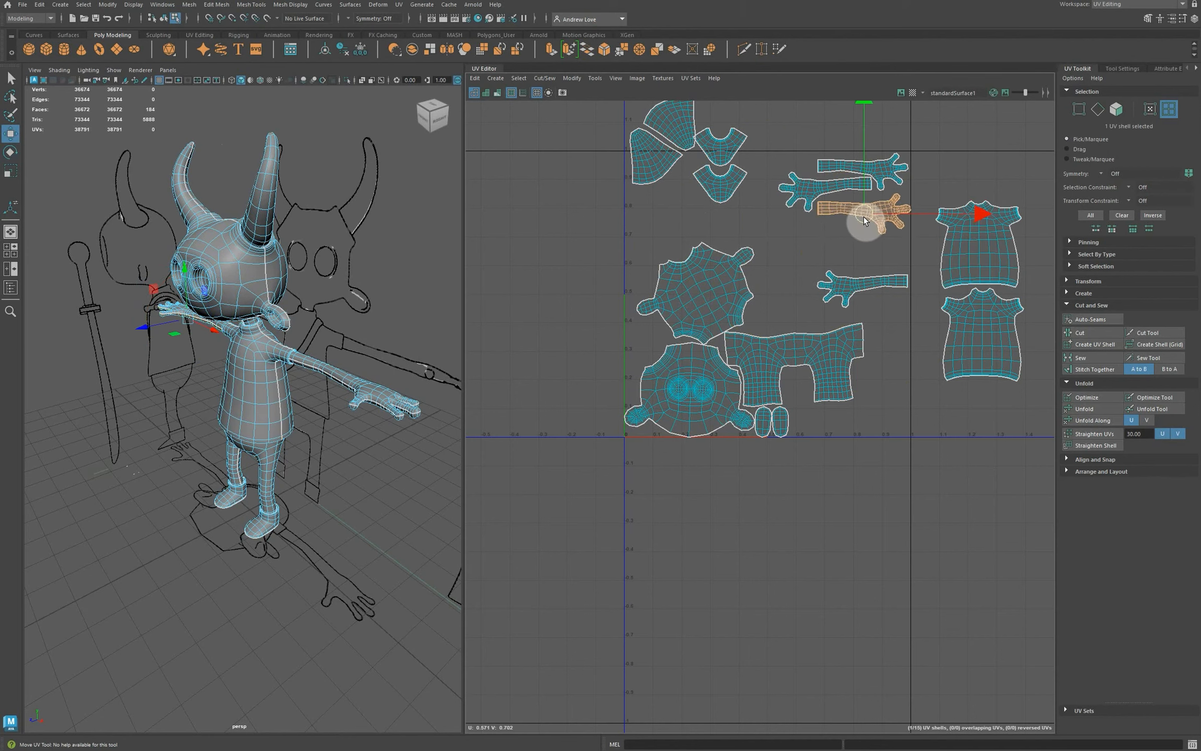
Step: Nest the remaining left-pointing arm shell at the bottom of the arm stack and fine-tune its rotation
click(853, 291)
click(845, 285)
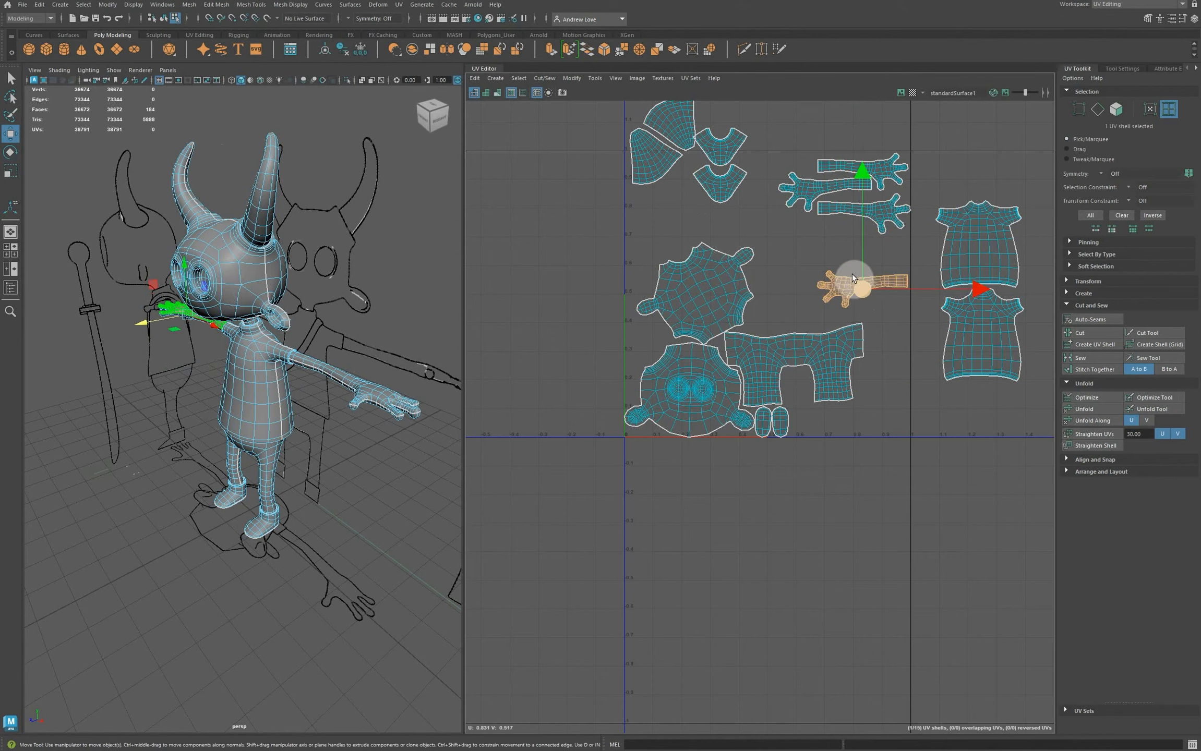
drag(845, 285, 821, 236)
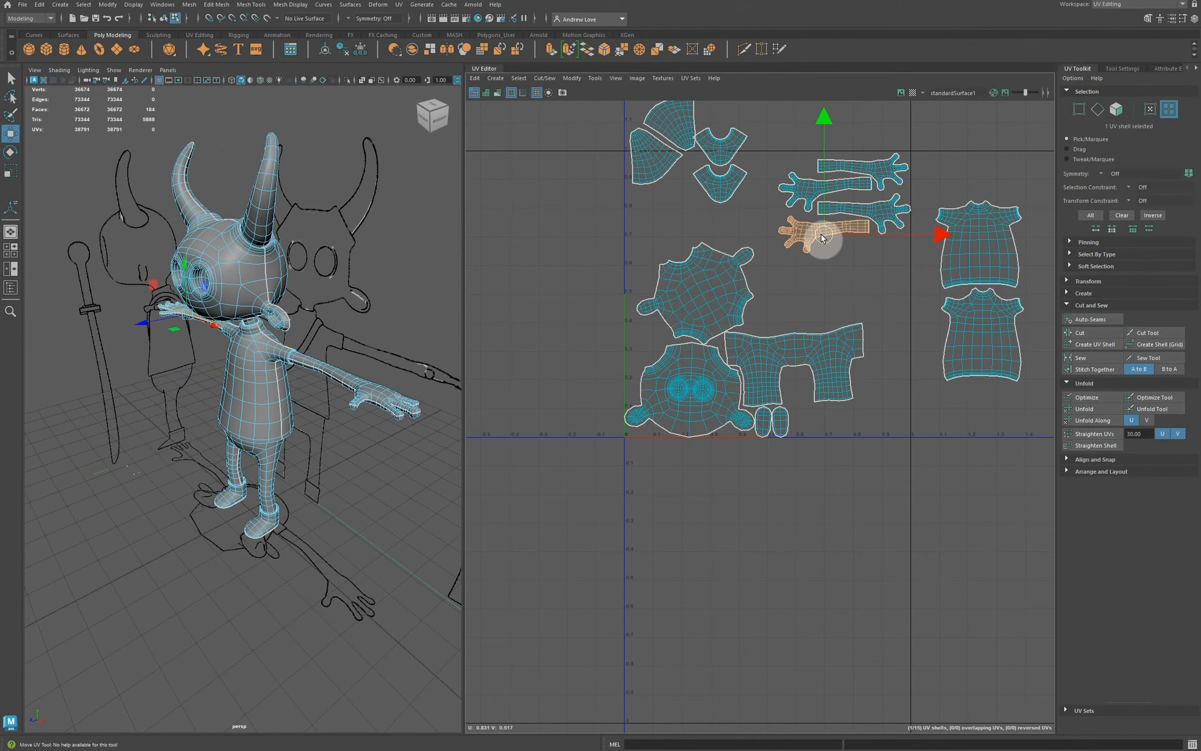
key(e)
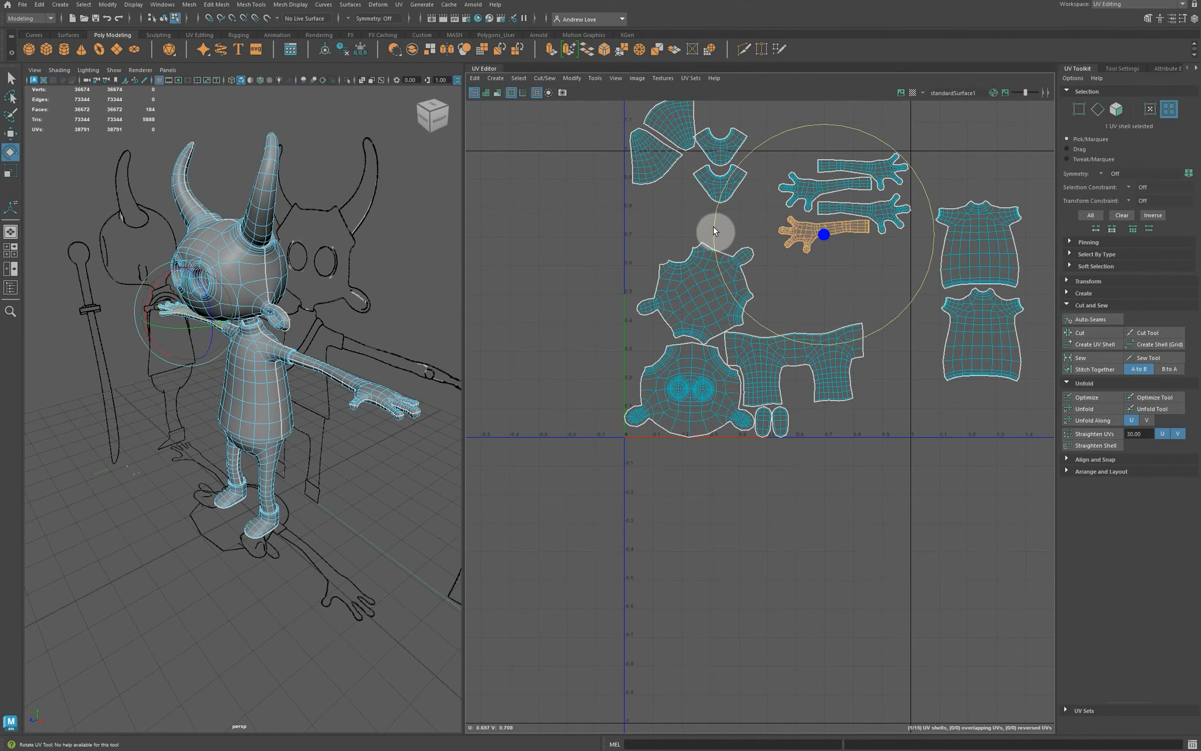
drag(713, 226, 717, 220)
key(w)
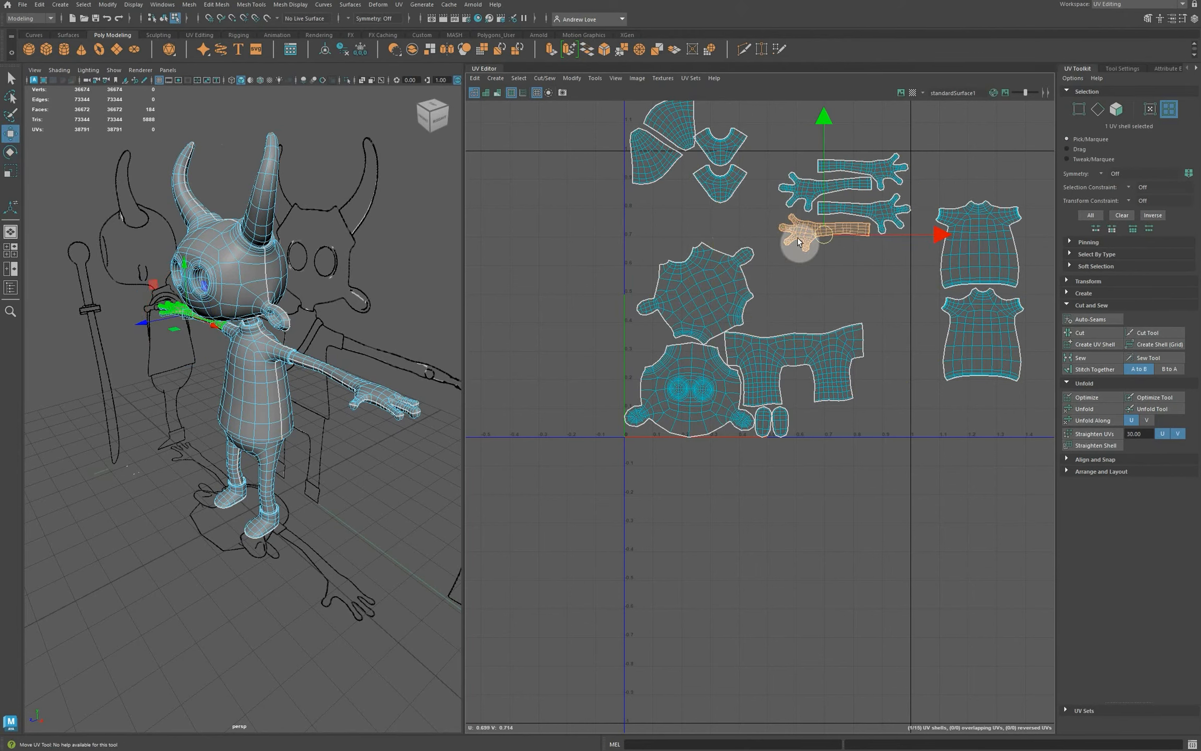
click(826, 236)
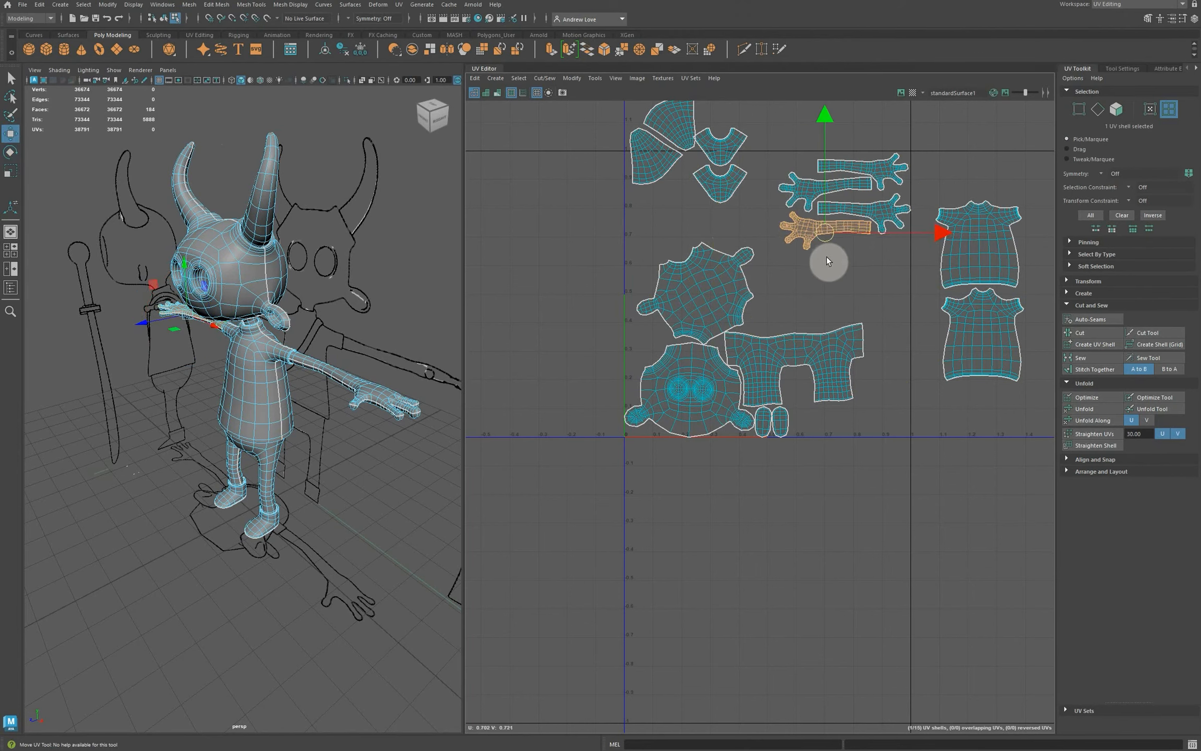
click(803, 257)
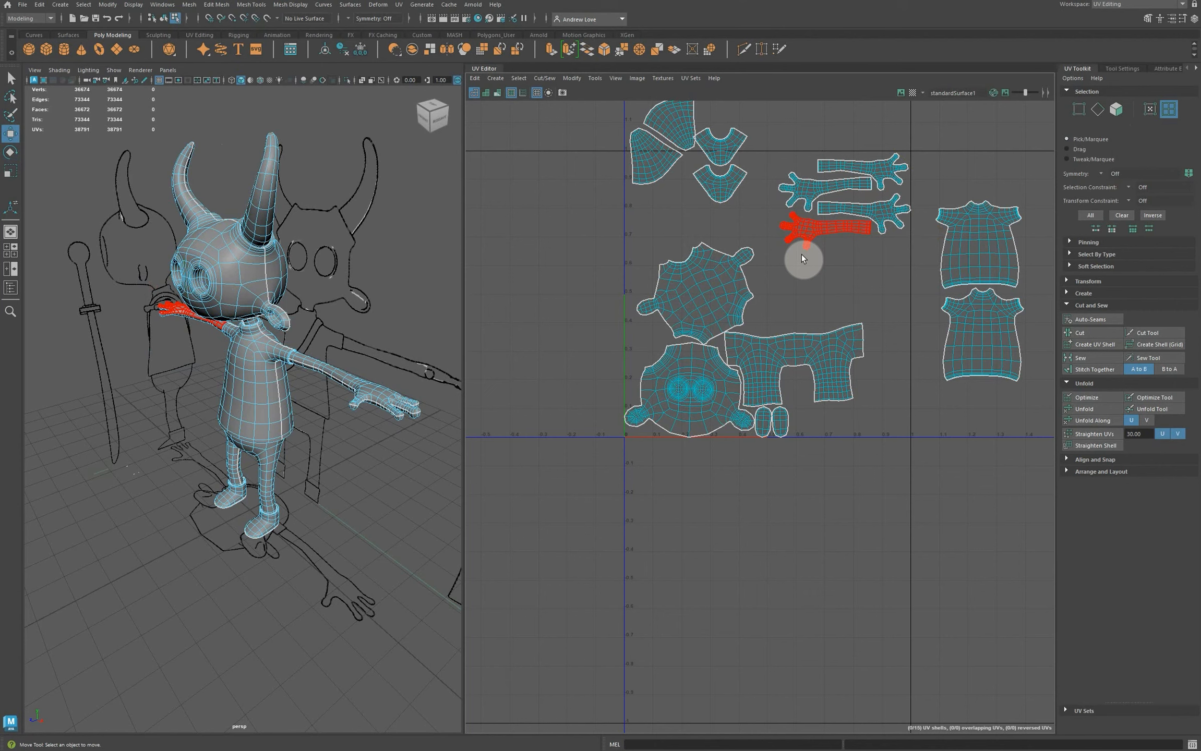
Step: Straighten the trousers shell and move it into the tile's lower-right corner
click(798, 345)
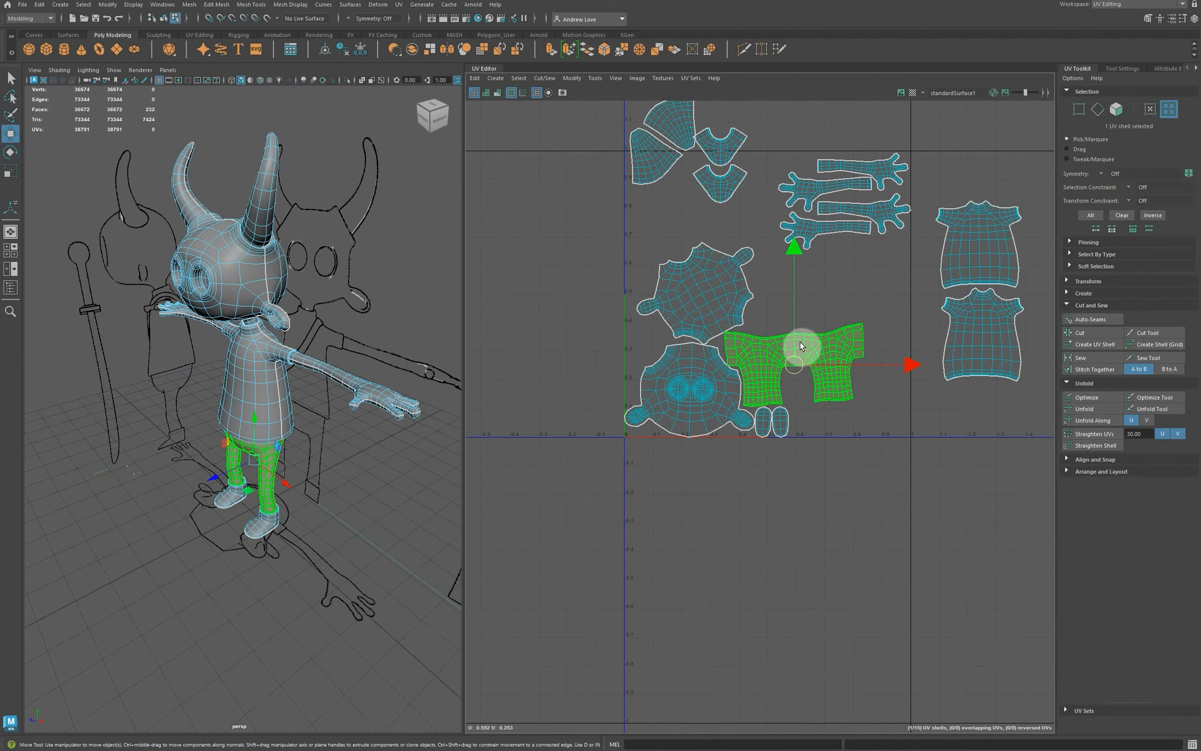
key(e)
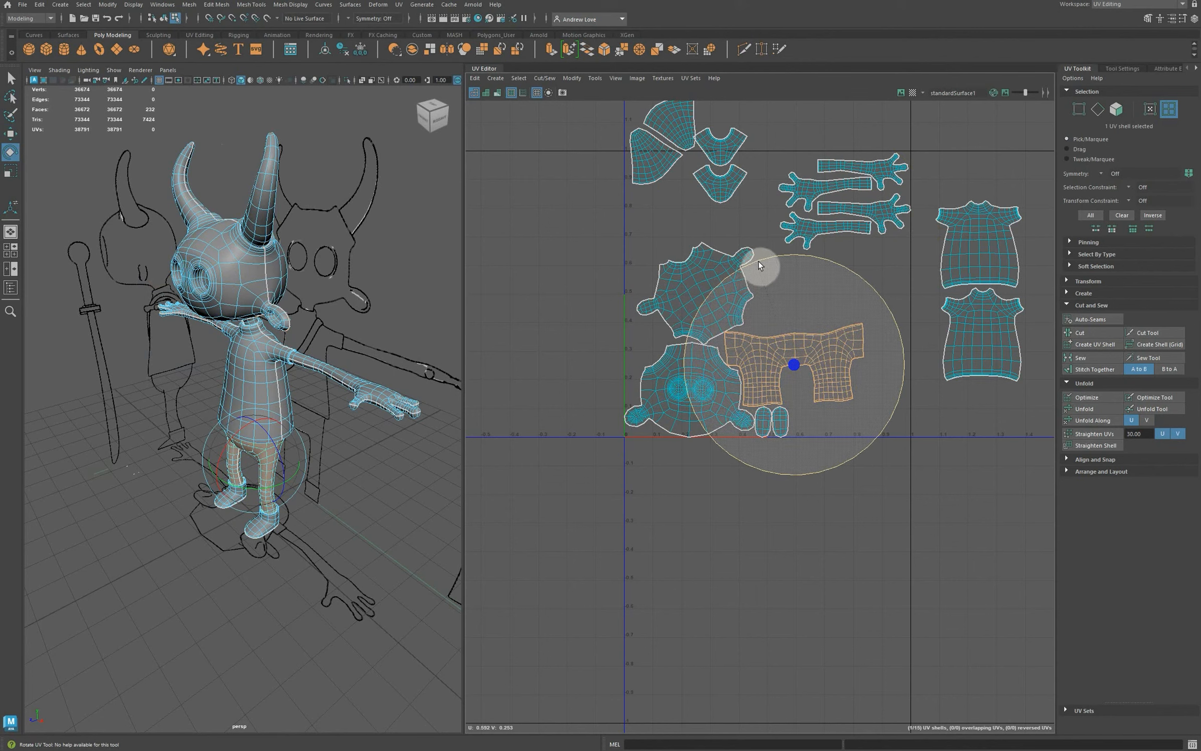
drag(758, 261, 763, 264)
key(w)
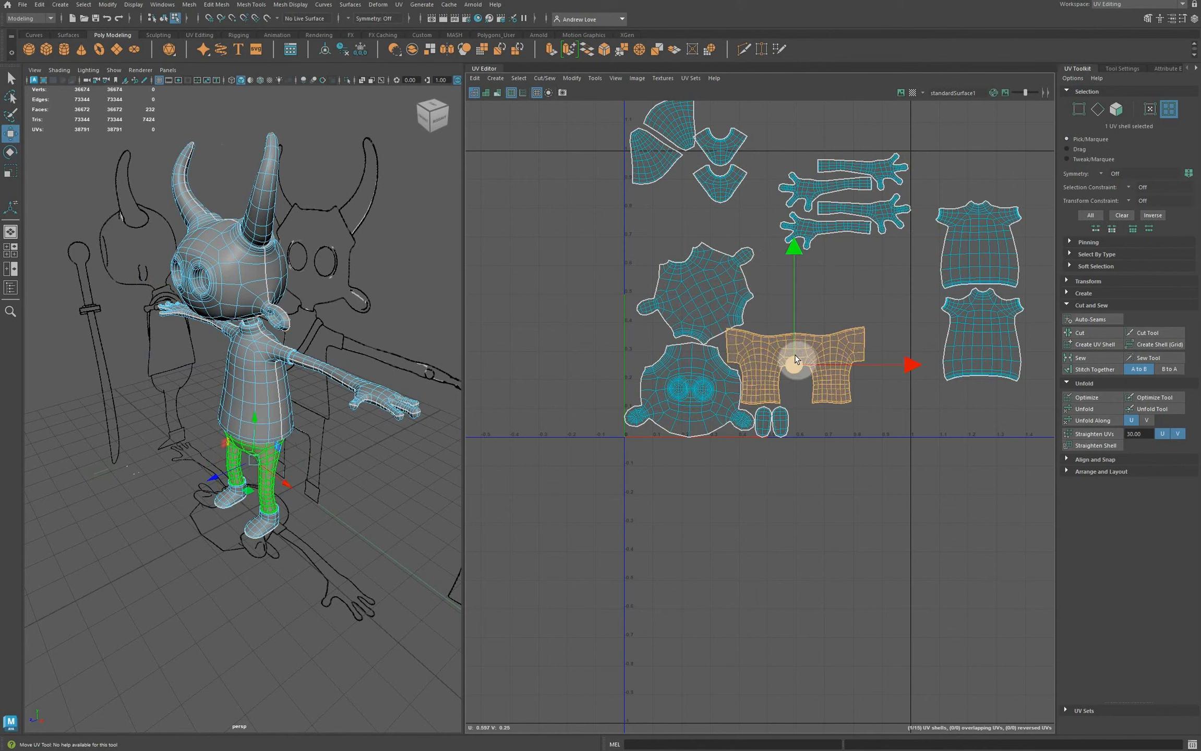
drag(795, 356, 834, 388)
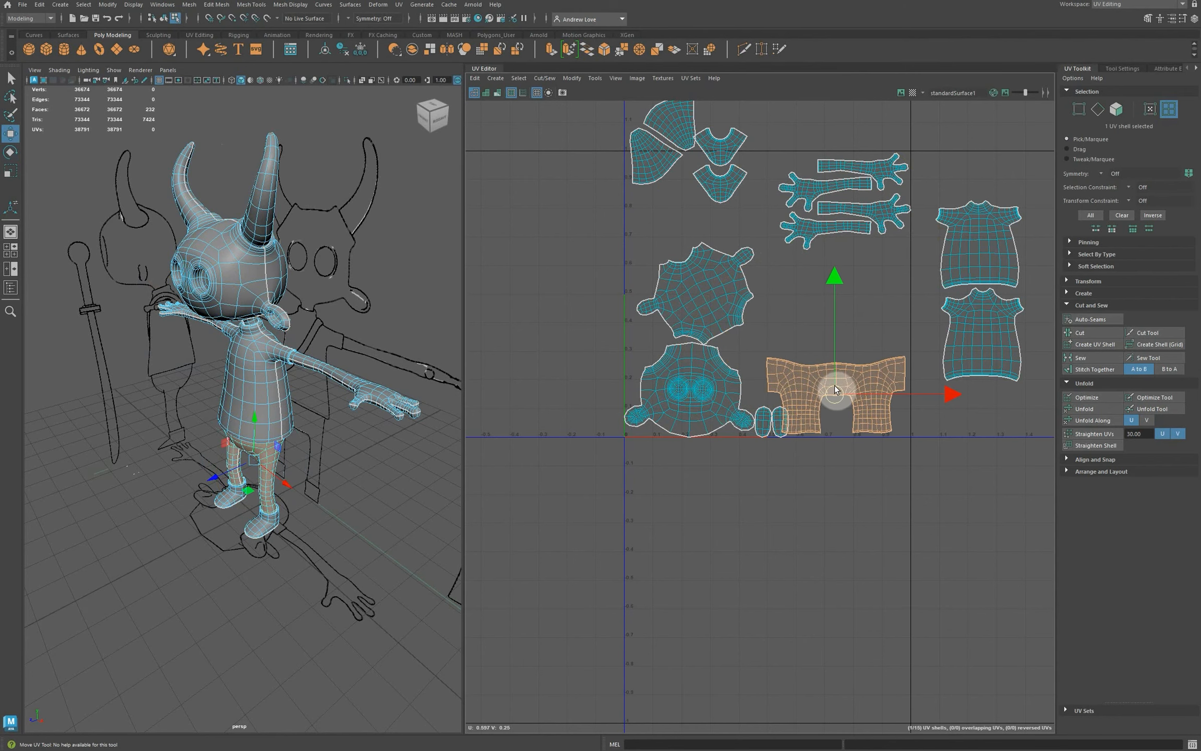
Step: Move the two shoe-sole shells out from beside the trousers and place them at the tile's left edge under the horn shell
click(774, 429)
drag(823, 402, 652, 224)
click(585, 317)
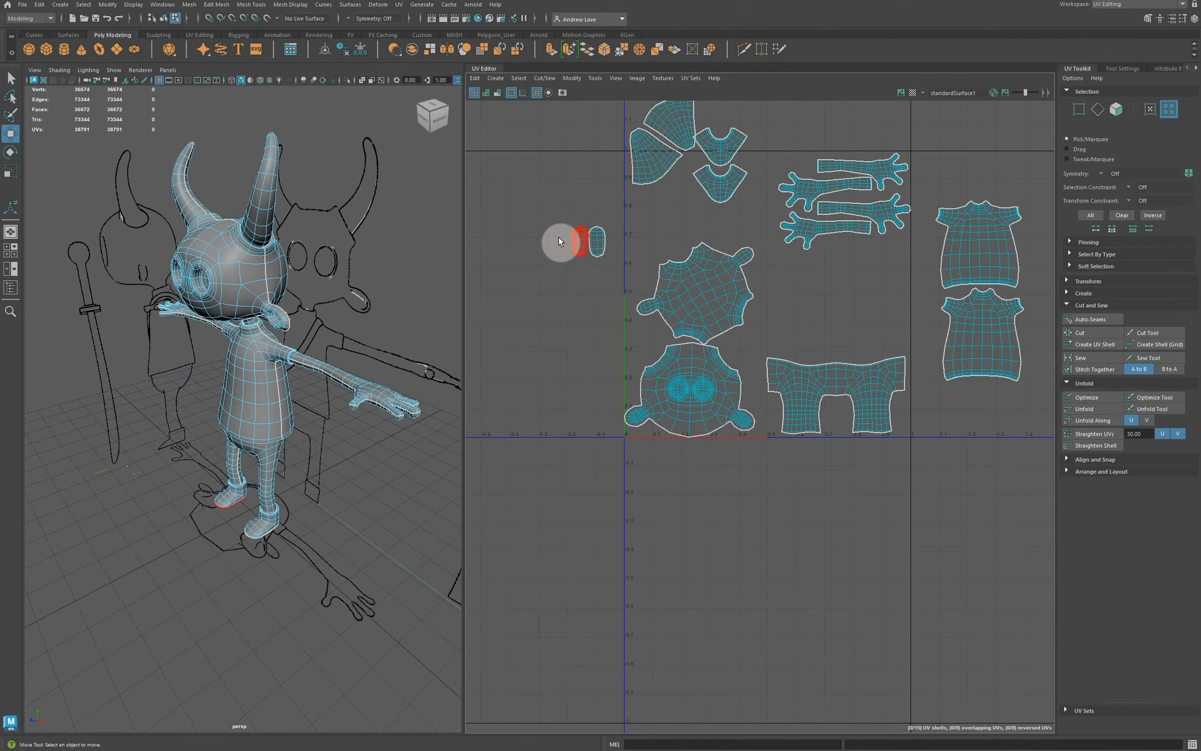
click(589, 245)
drag(589, 245, 643, 215)
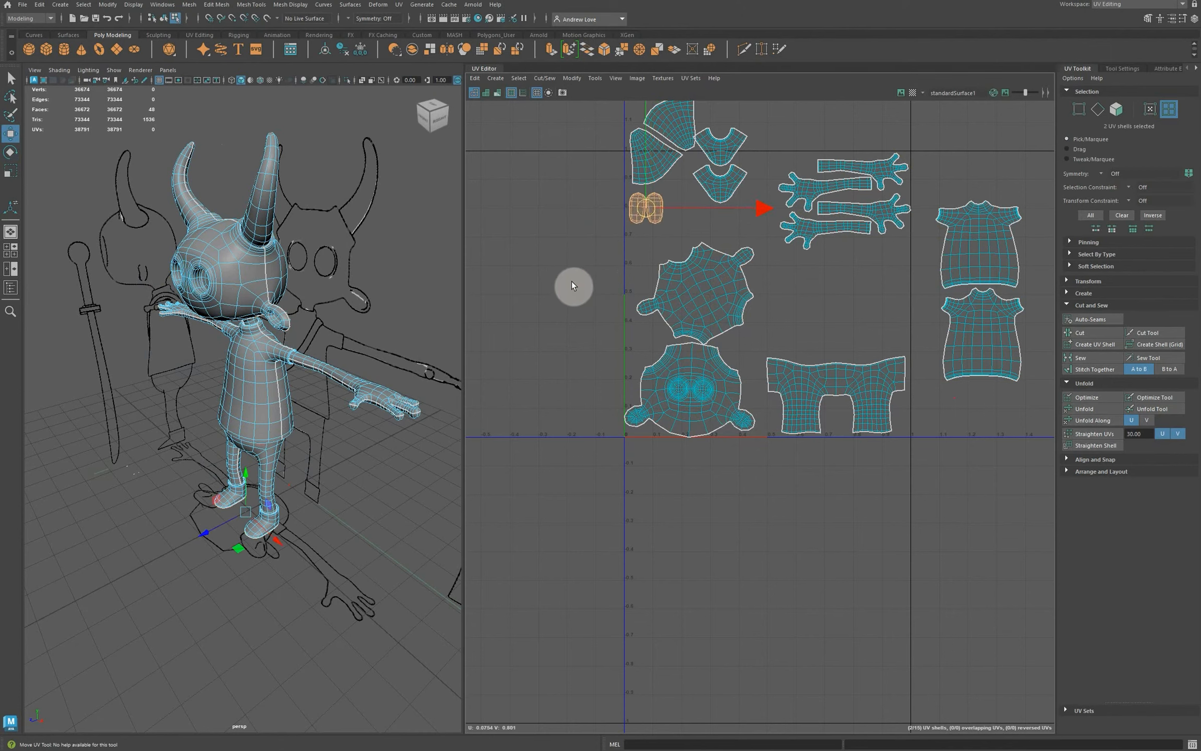
Step: Rotate the back-of-head shell so its two ears sit level
click(736, 305)
key(e)
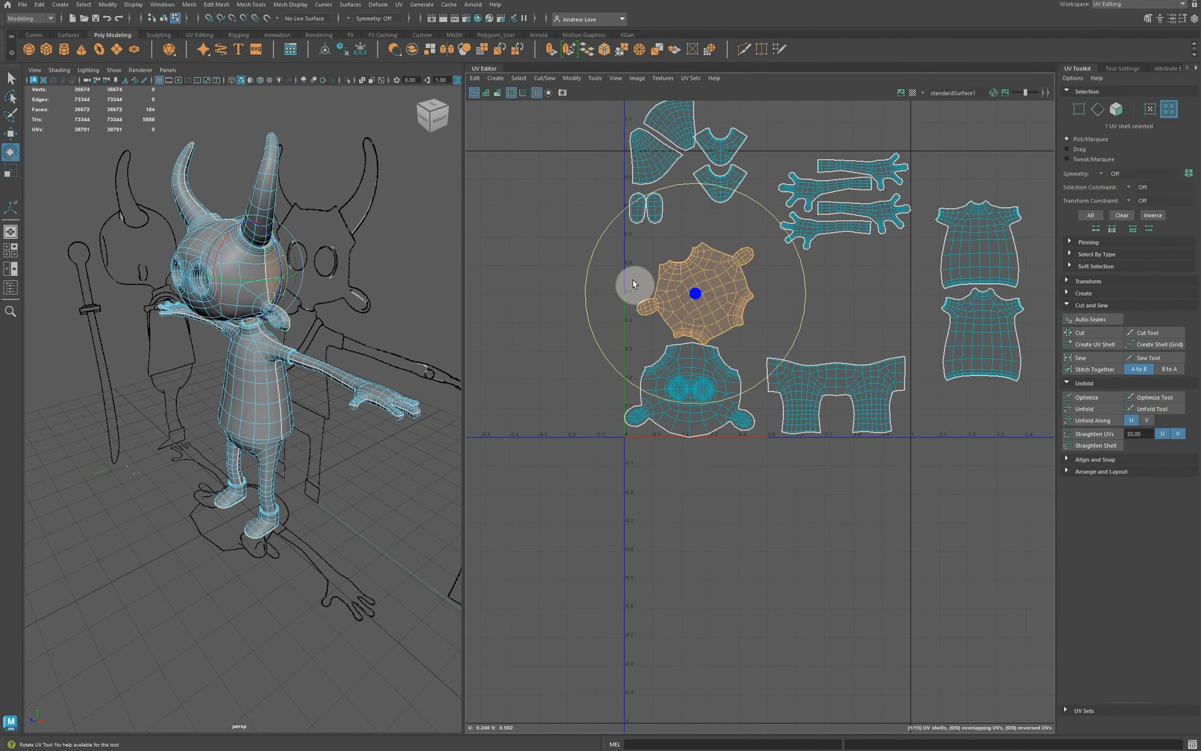
drag(584, 277, 781, 357)
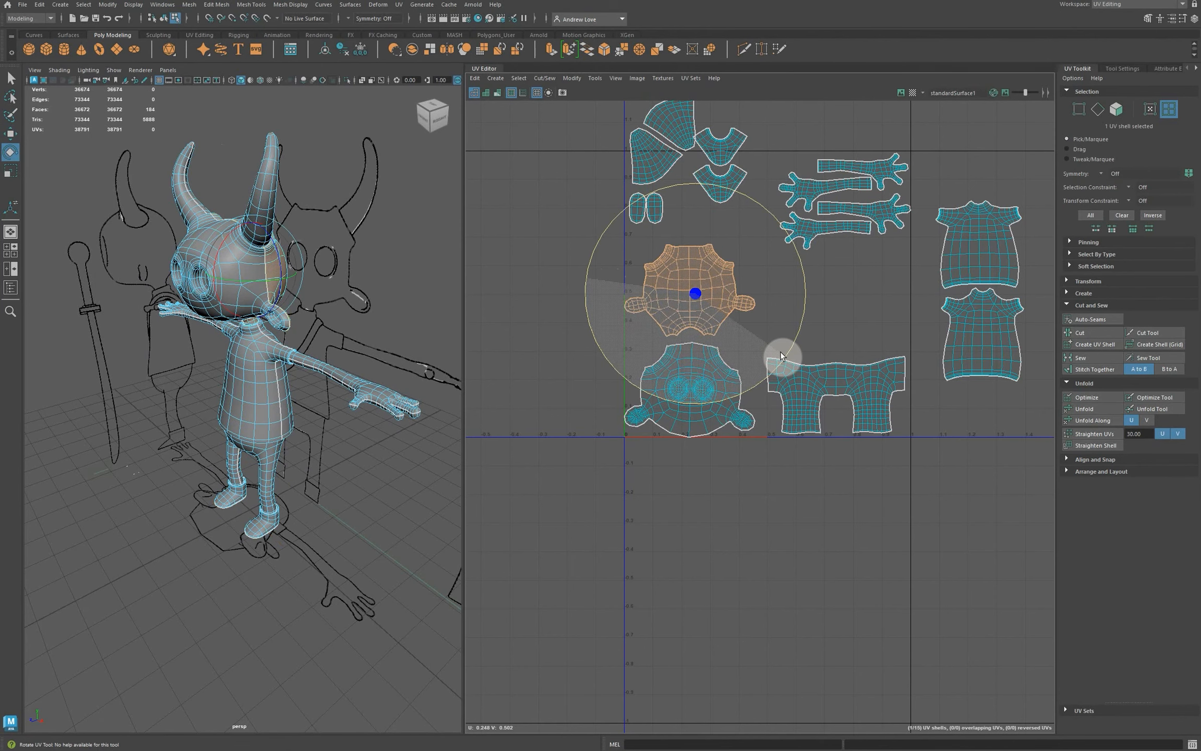
click(551, 177)
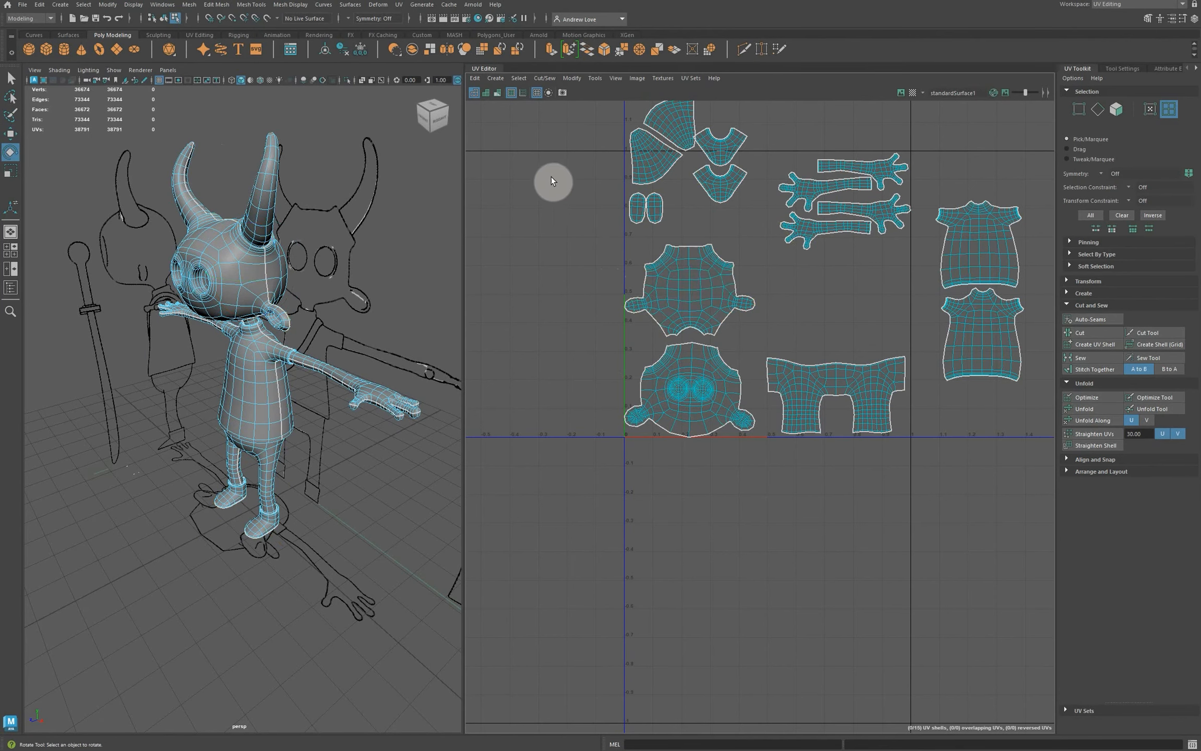
Step: Move the horn, shoe and sole shells together out of the tile to the empty space below it
drag(568, 254, 720, 151)
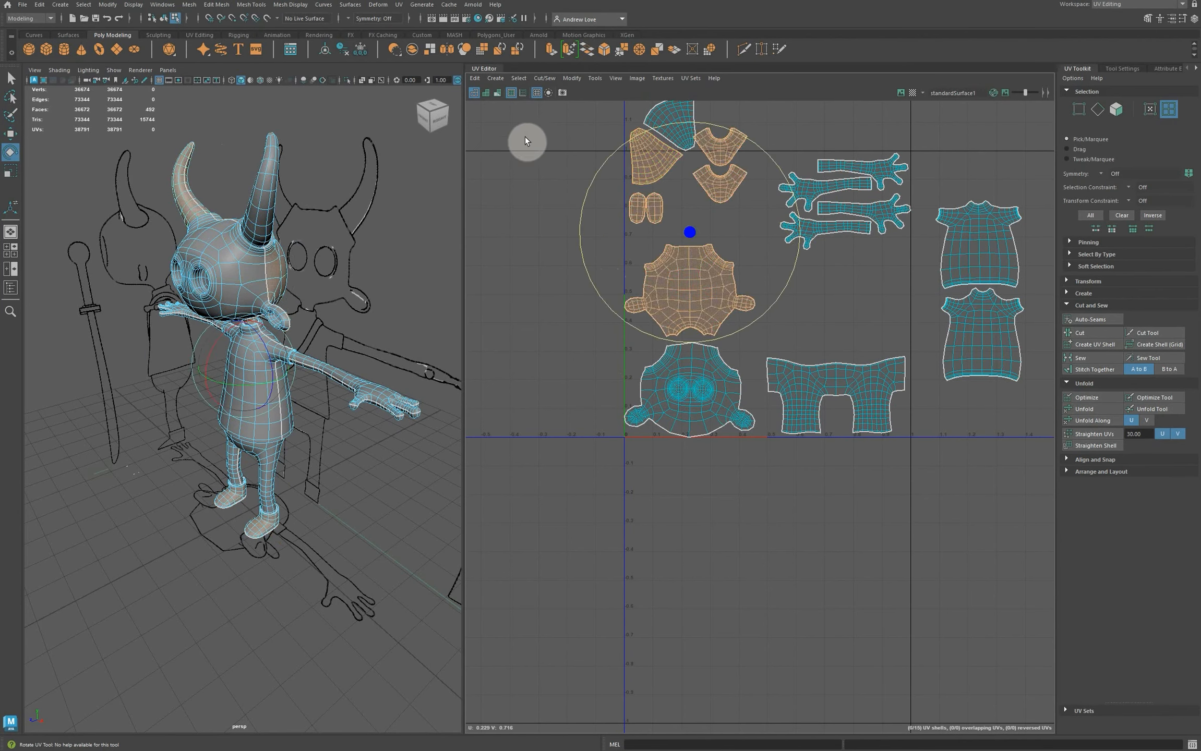
click(525, 137)
drag(573, 105, 717, 228)
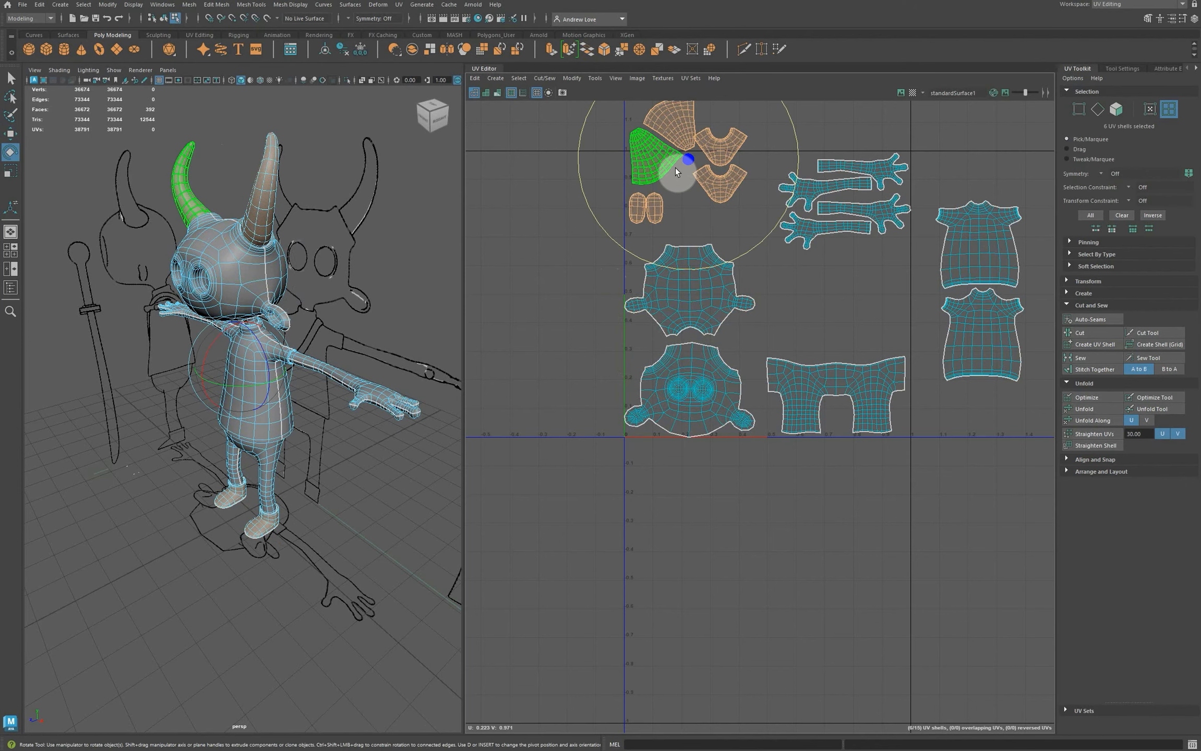
key(w)
drag(692, 167, 724, 564)
Step: Move the face shell to the tile's upper-left corner and nudge the back-of-head shell down beneath it
click(690, 375)
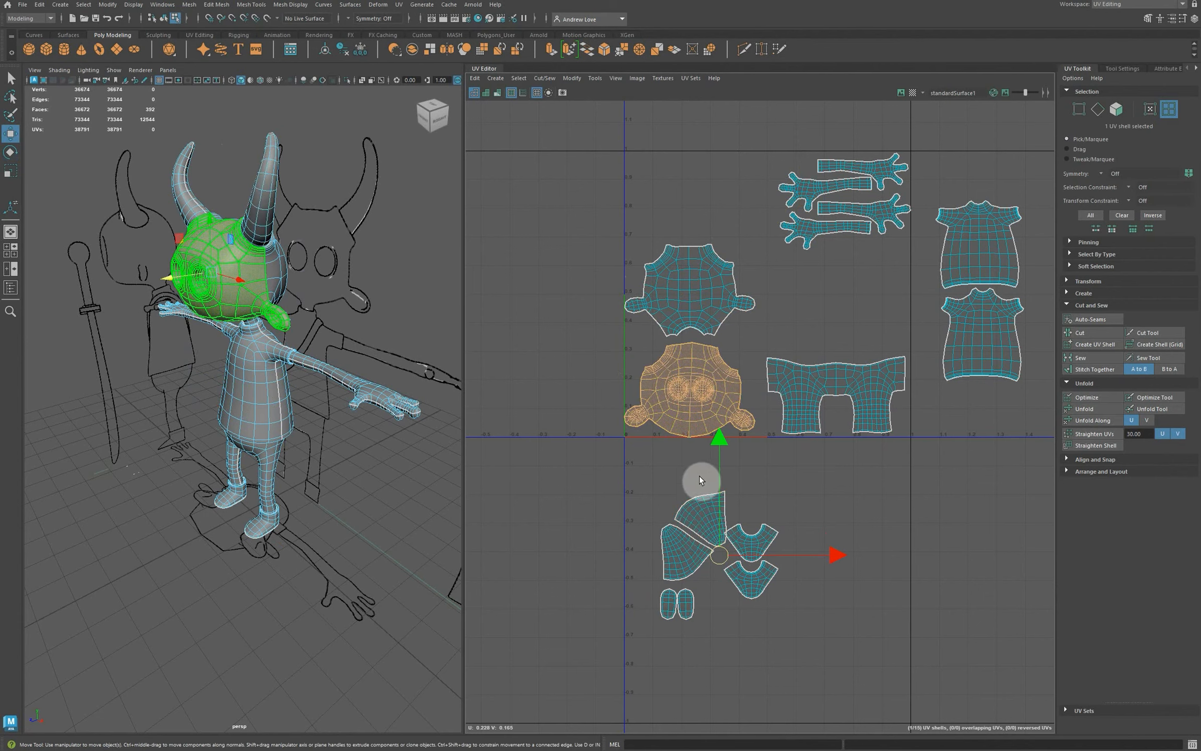
click(718, 389)
drag(686, 399, 689, 200)
click(685, 274)
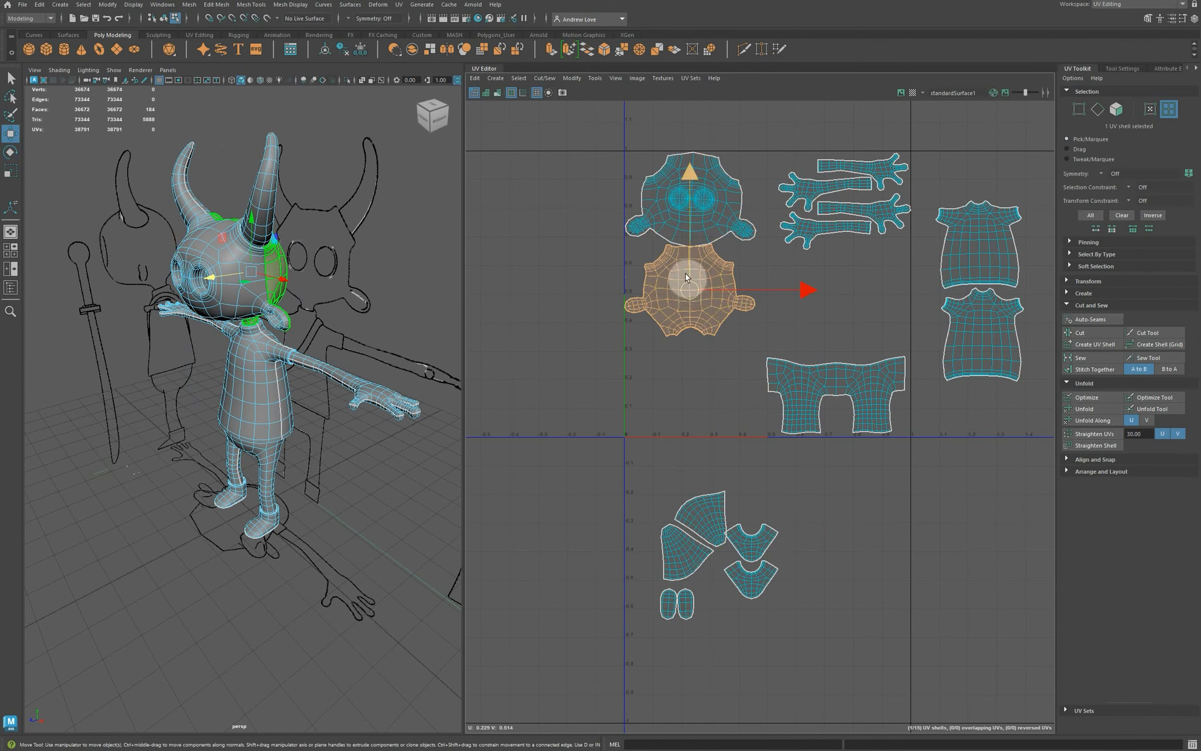
Step: Fine-tune the face shell's rotation so it sits straight in the corner
click(674, 209)
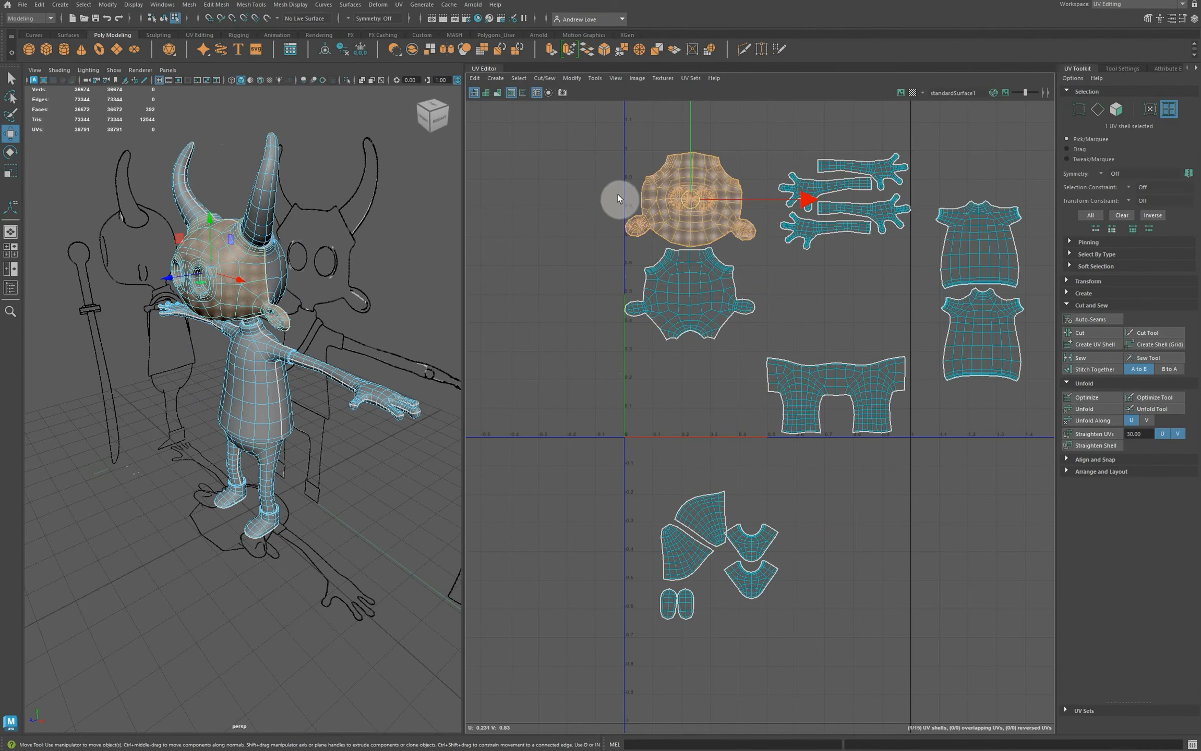
key(e)
drag(585, 165, 587, 168)
Step: Rotate the back-of-head shell slightly to level it, and nudge it back into line beneath the face shell
click(668, 317)
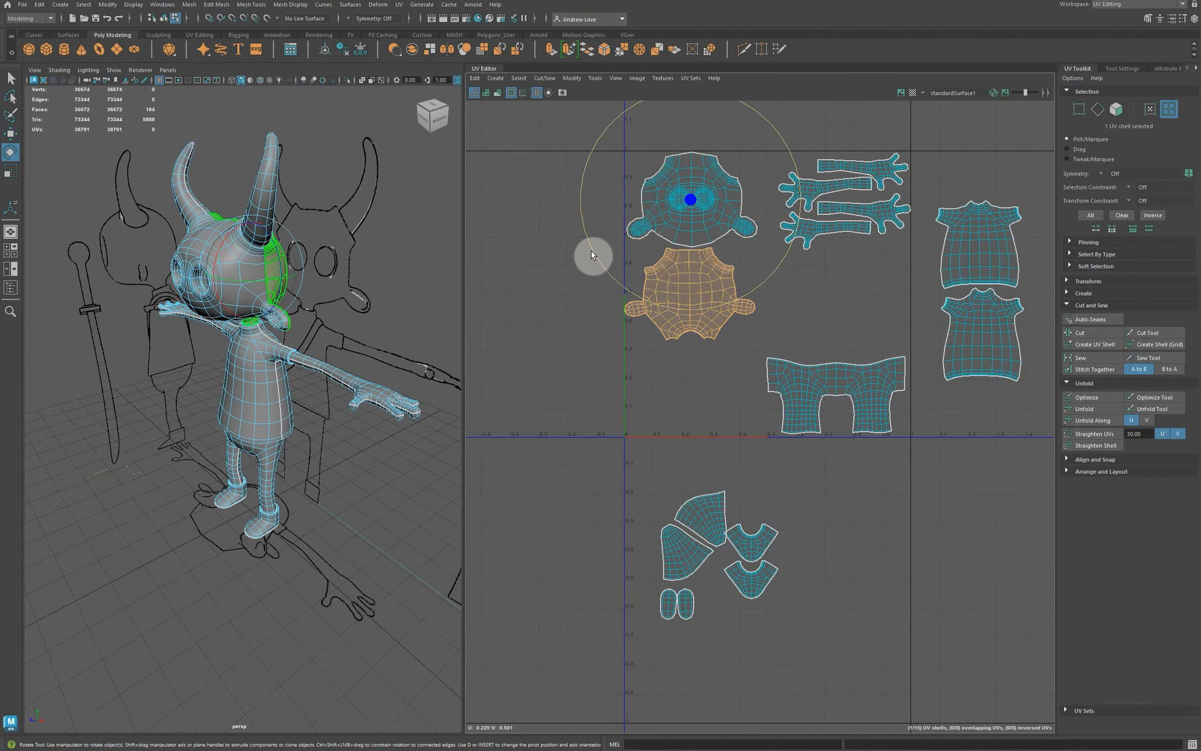
drag(593, 254, 569, 284)
click(569, 285)
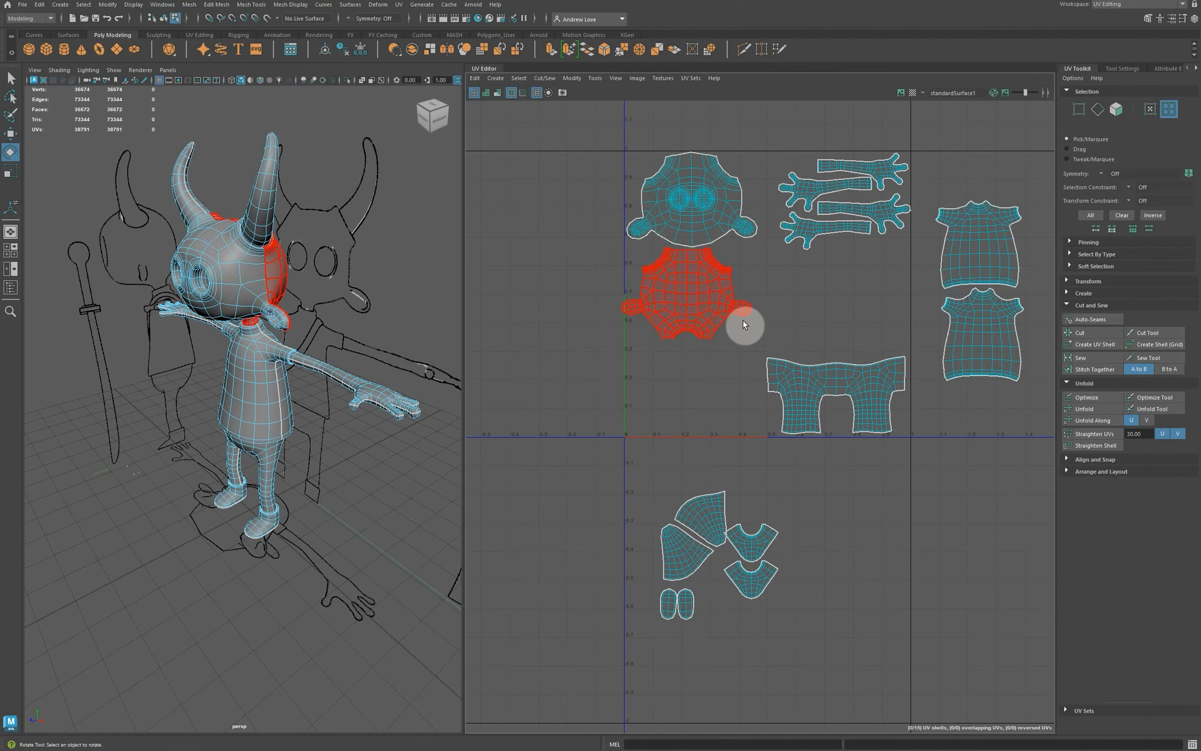
click(695, 314)
key(w)
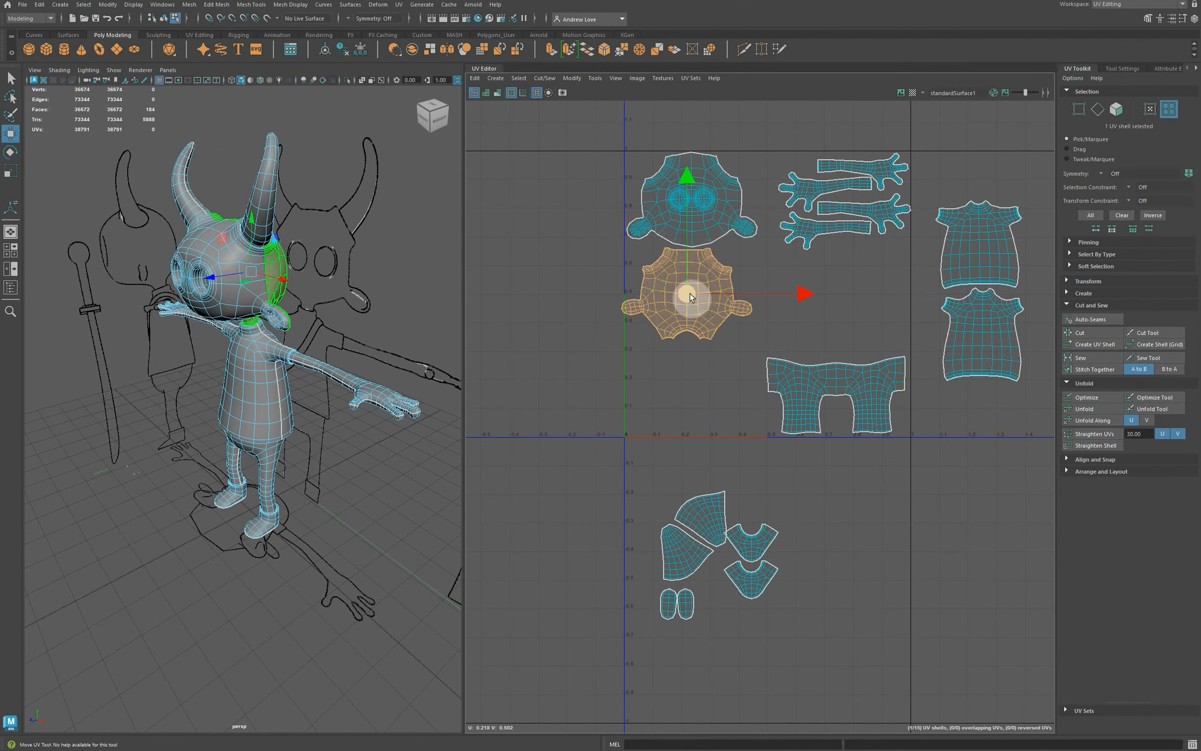
drag(690, 293, 693, 293)
click(600, 357)
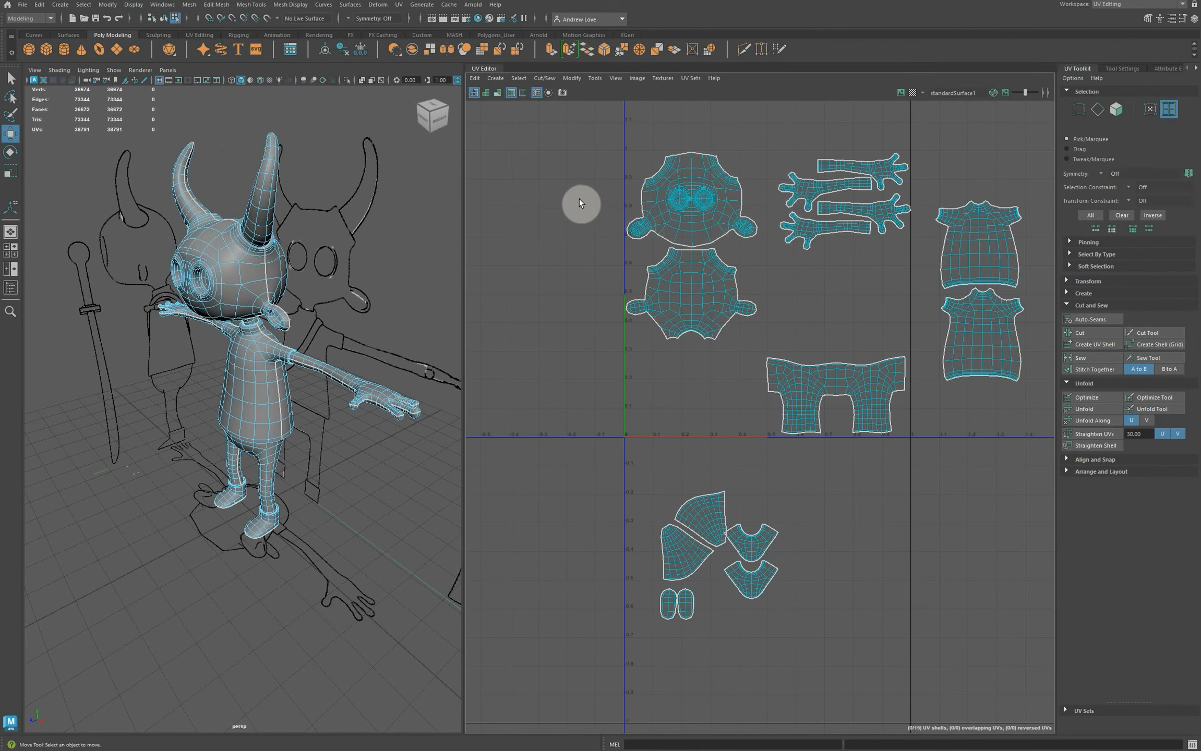
Step: Give the face shell a very slight final rotation so that its two ears sit level
click(733, 159)
key(f)
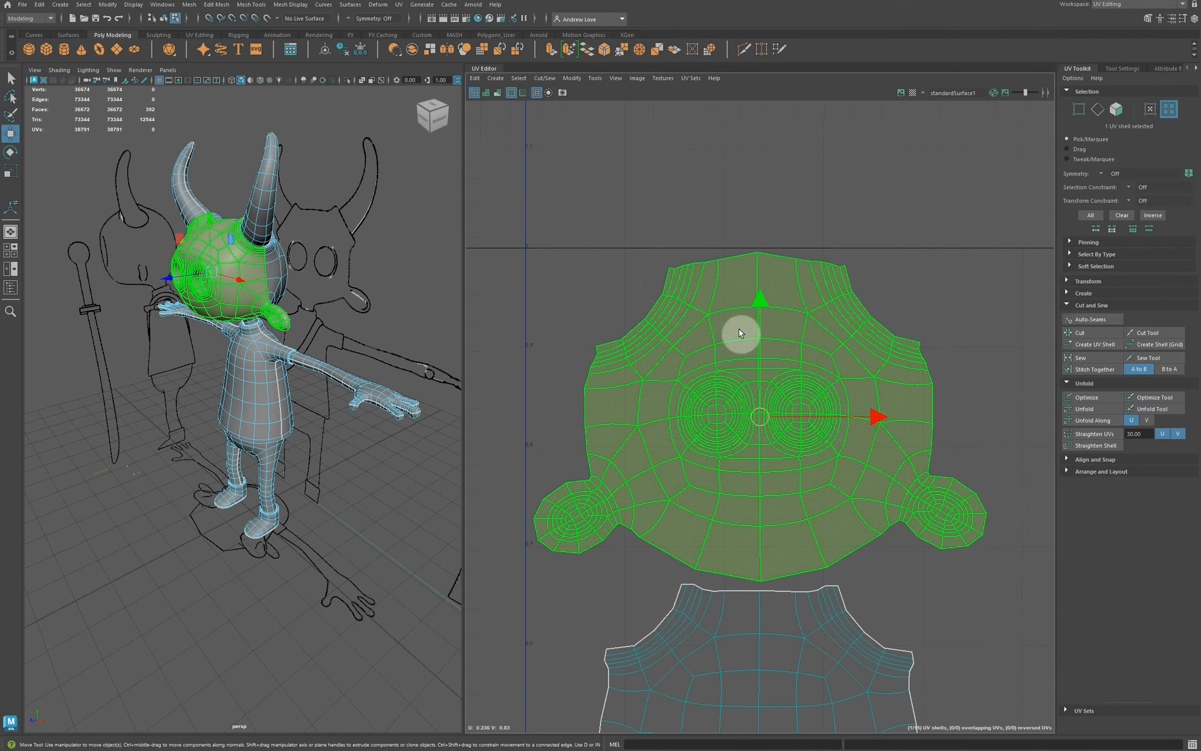
key(e)
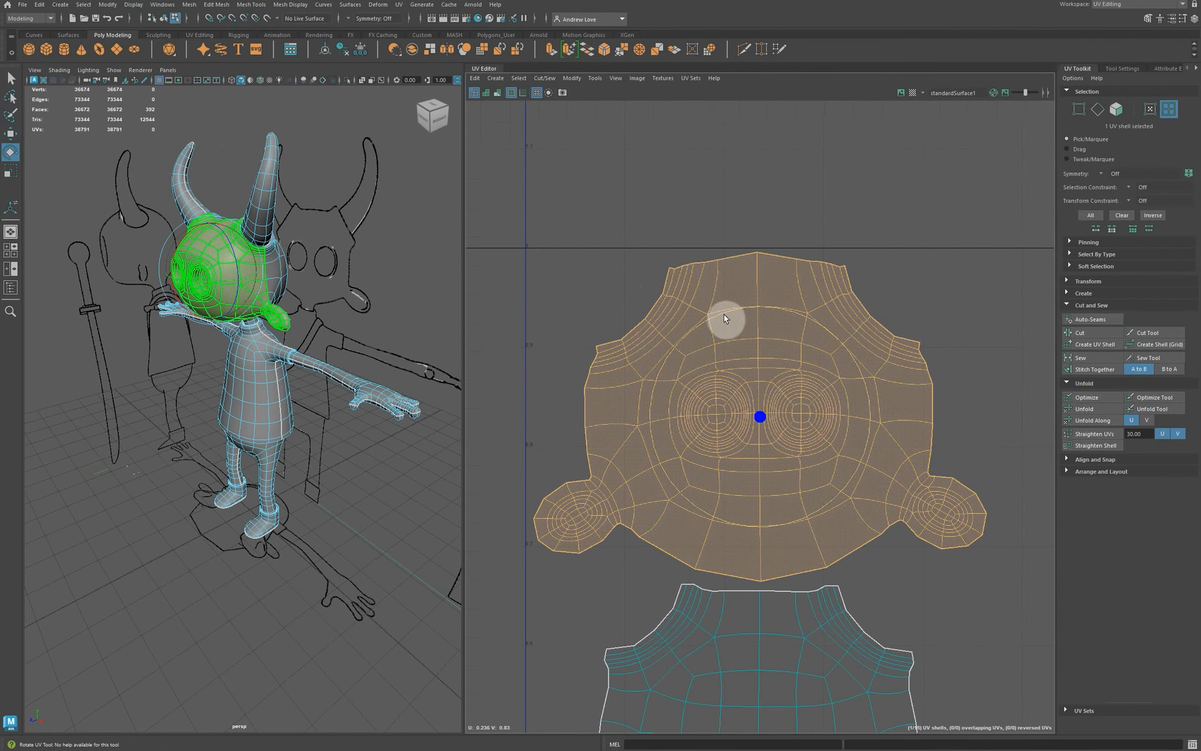
drag(723, 314, 725, 312)
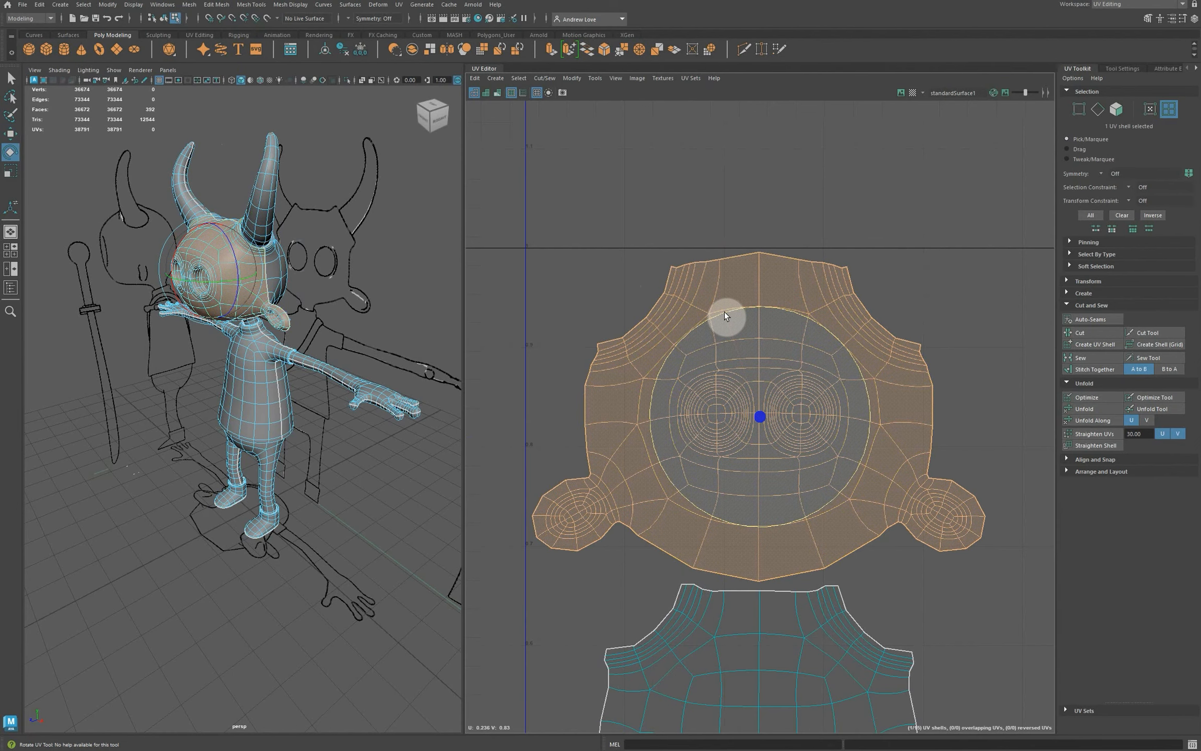
click(612, 281)
Step: Move the two tunic shells into the tile, side by side between the arm shells and the trousers shell
scroll(593, 337, down, 2)
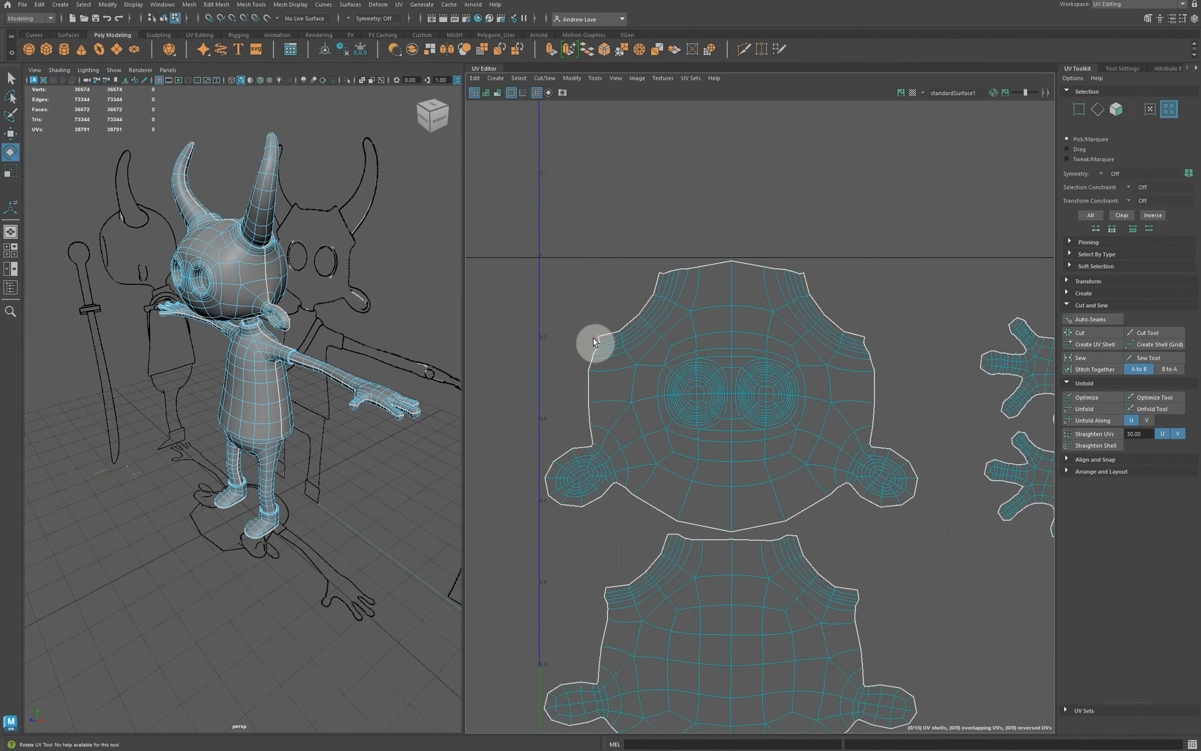
scroll(595, 350, down, 2)
scroll(817, 483, down, 3)
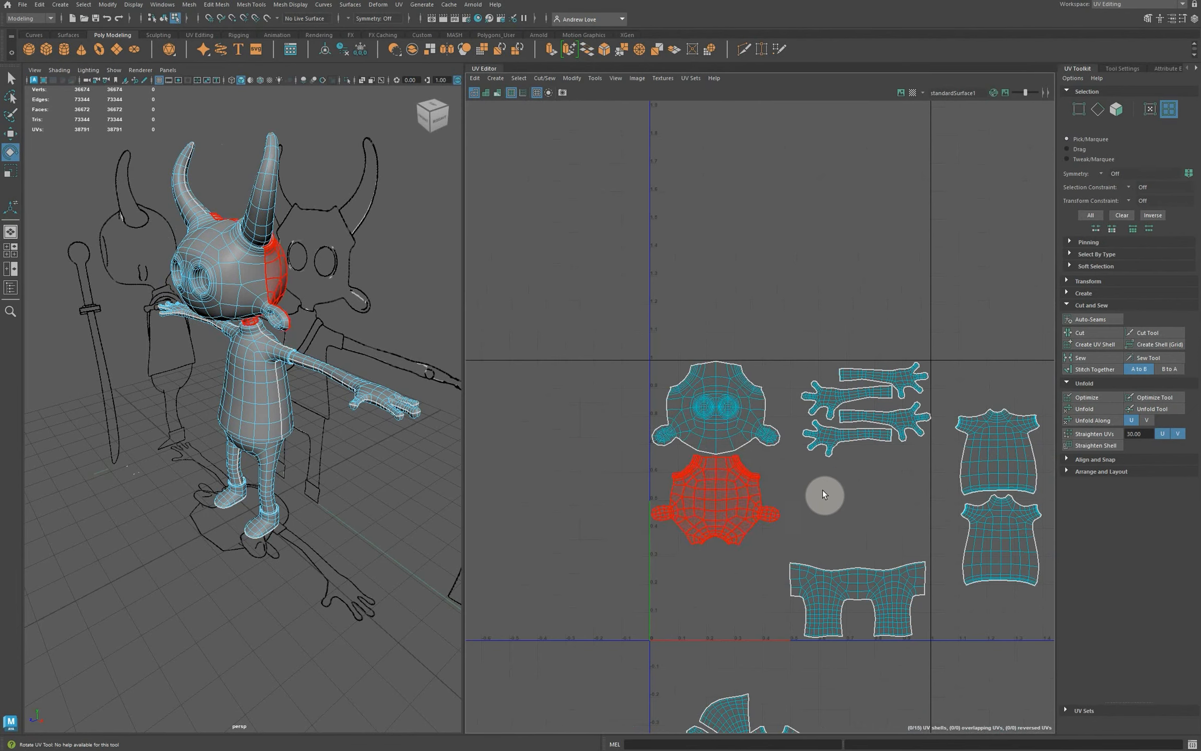
scroll(901, 497, down, 1)
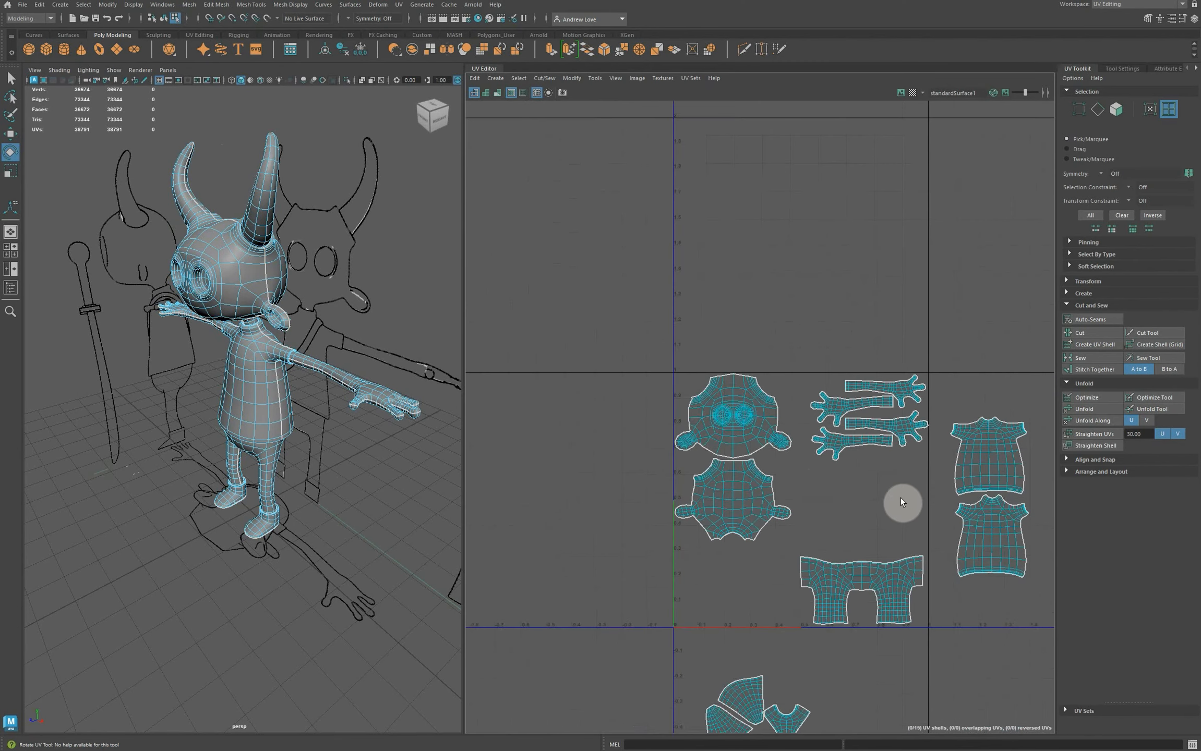
scroll(901, 498, down, 2)
alt+middle_drag(641, 628, 602, 470)
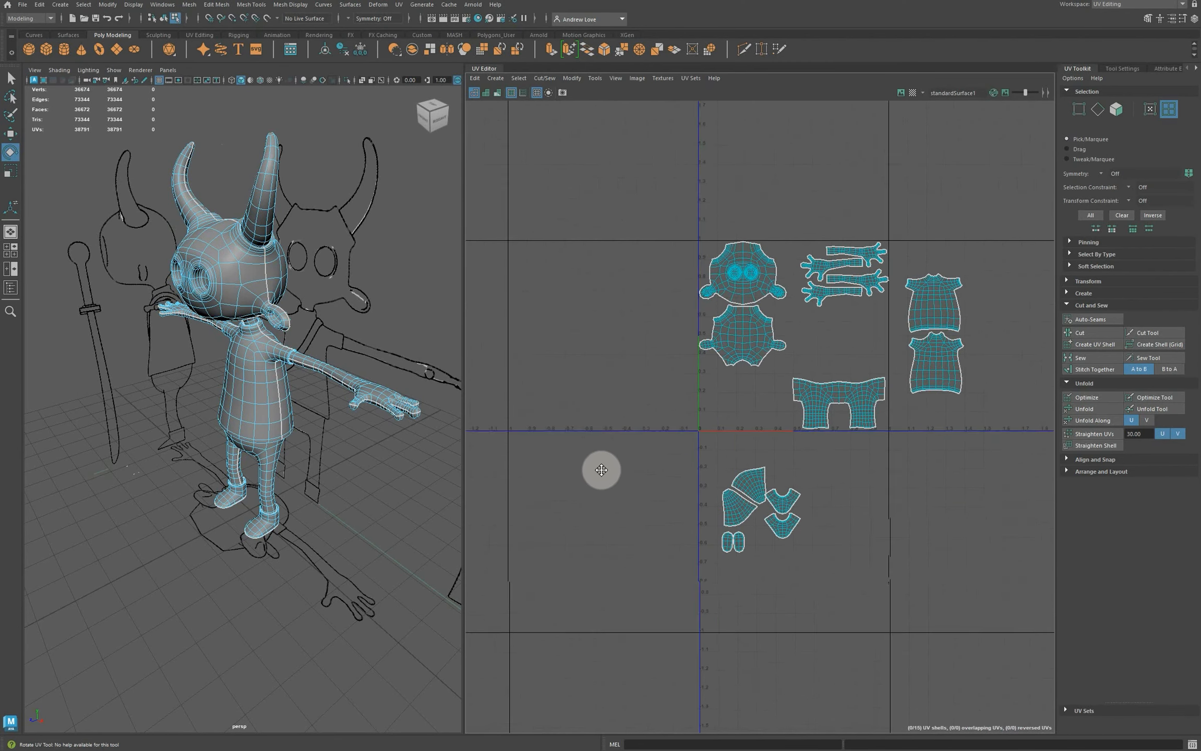
scroll(617, 462, up, 2)
click(1027, 277)
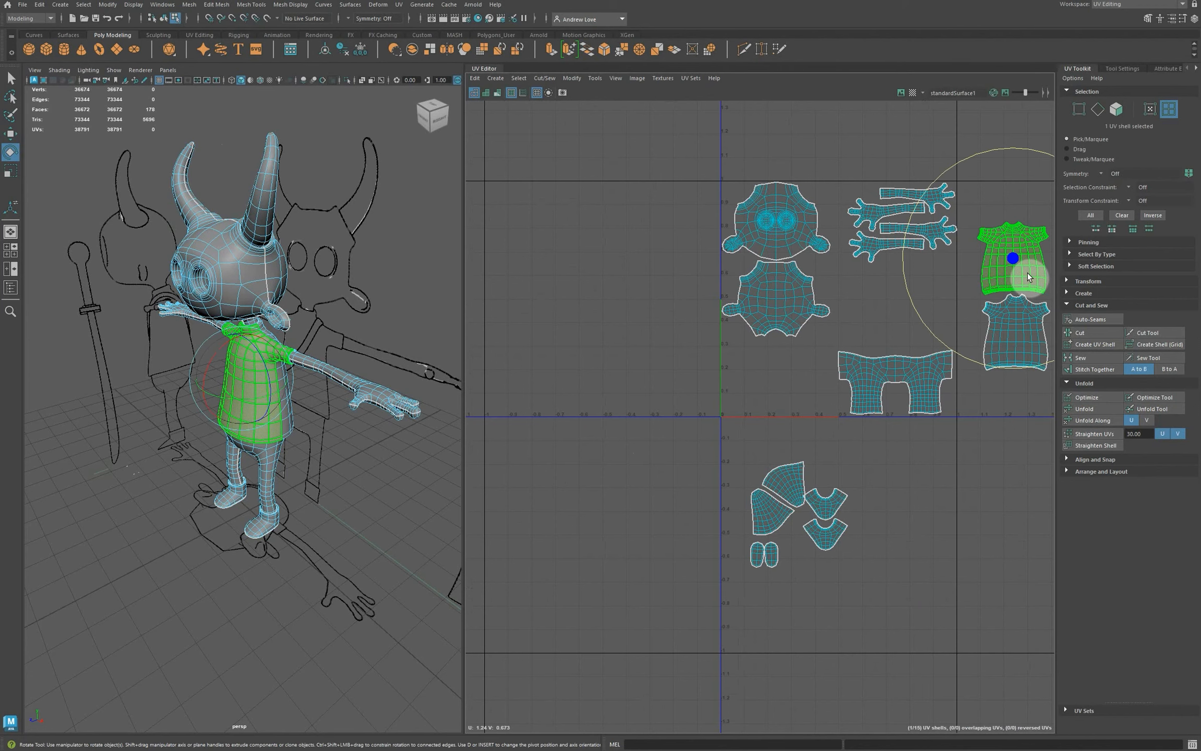
key(w)
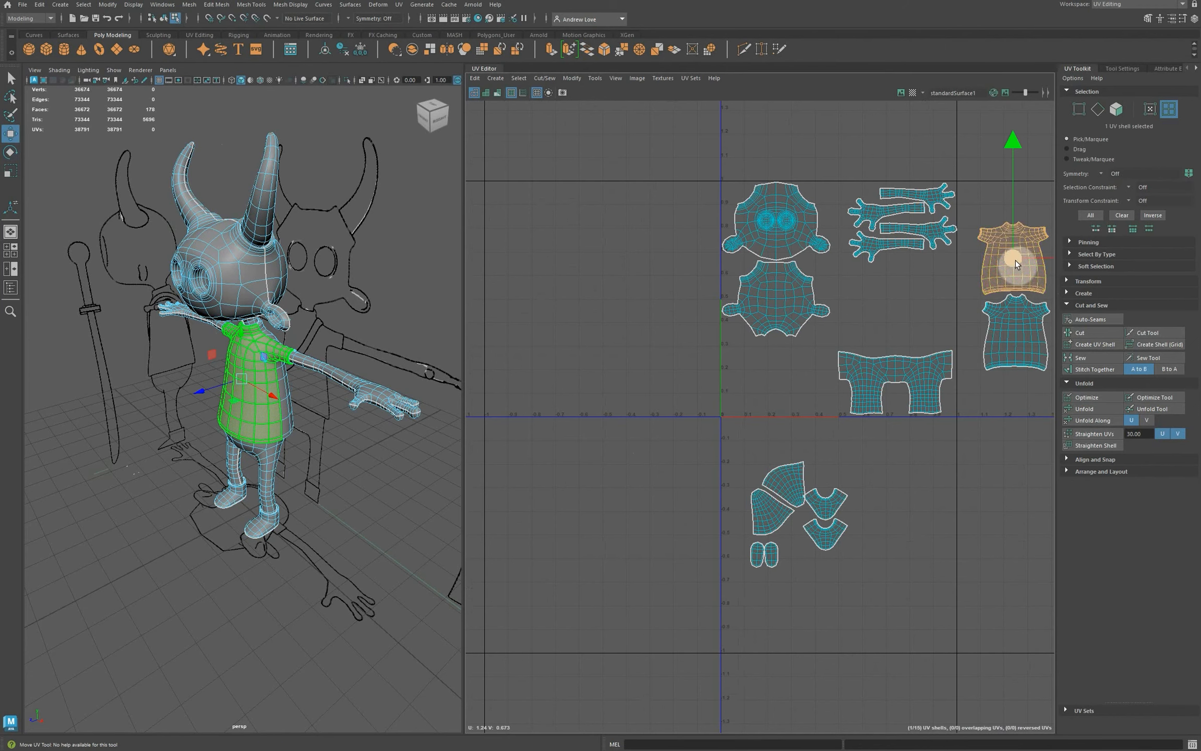
drag(1016, 260, 864, 312)
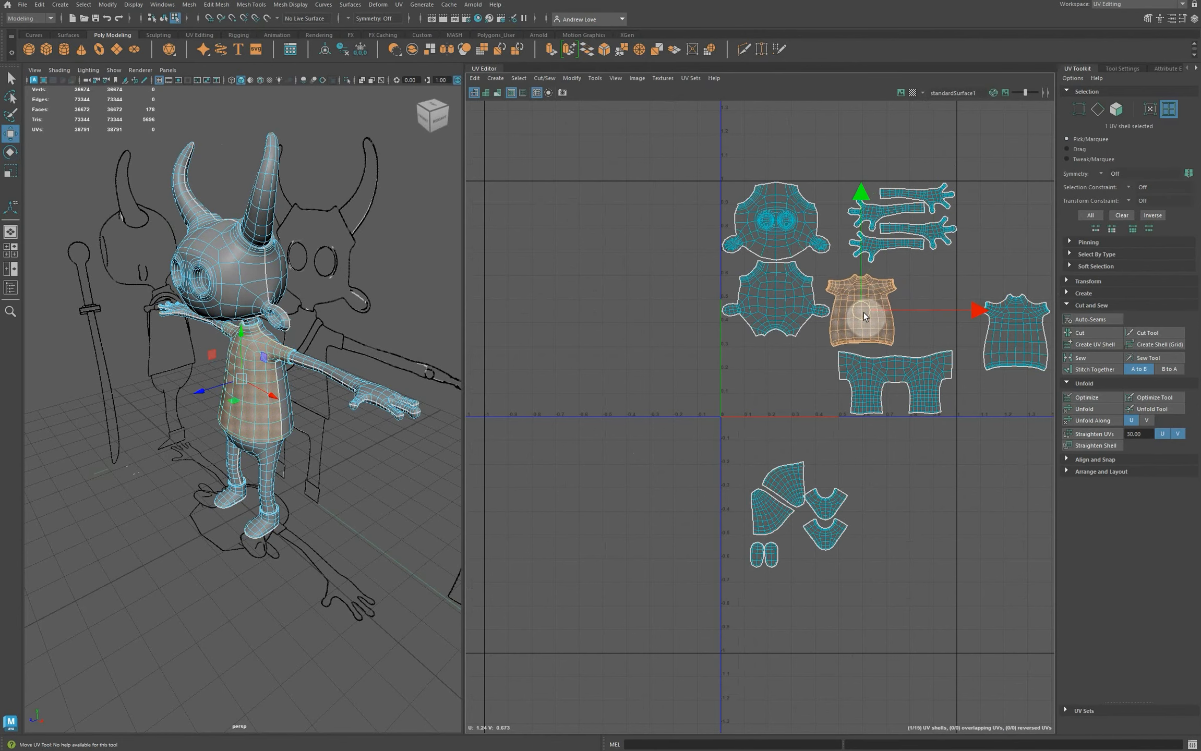
click(1026, 333)
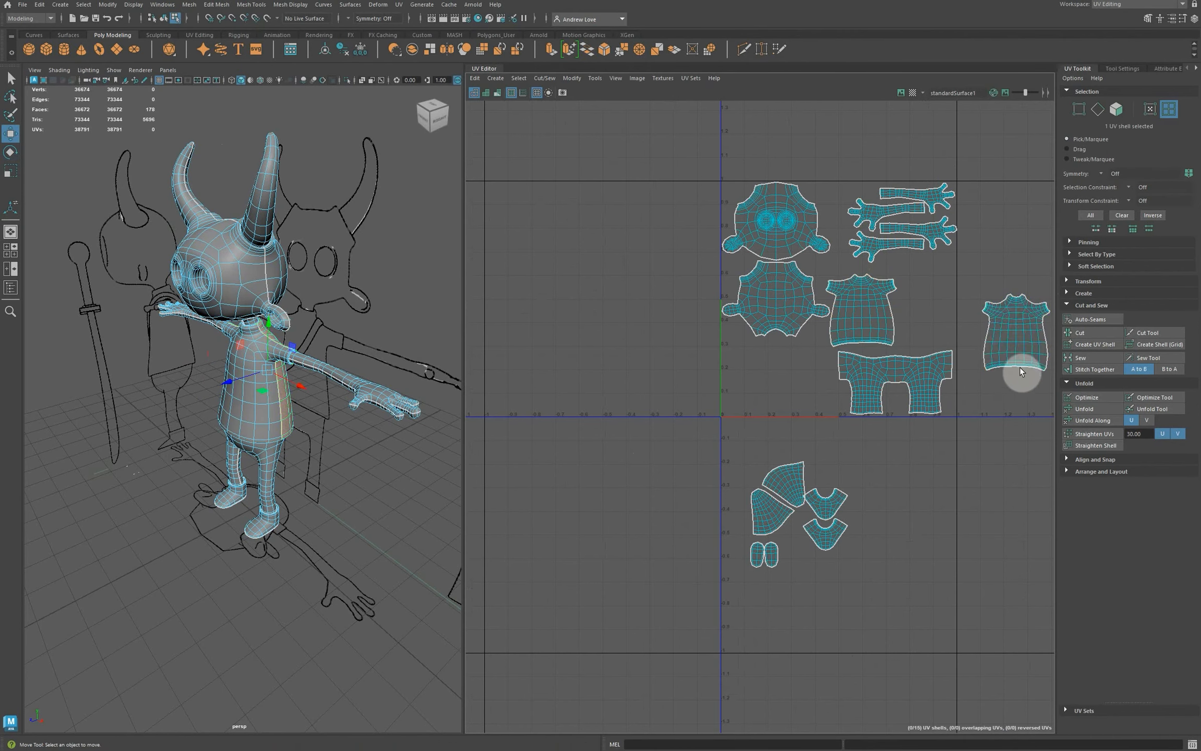
drag(1010, 337, 925, 301)
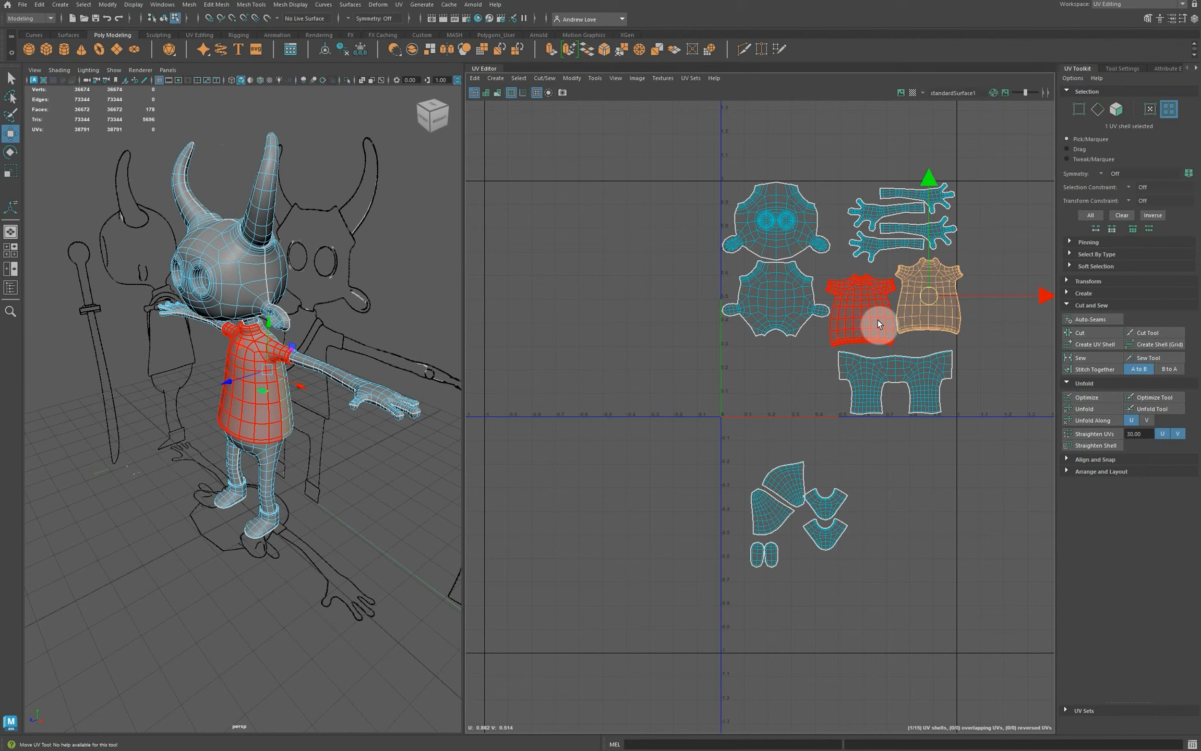
Step: Scale both tunic shells down slightly together so they fit within the tile's edge
shift+click(906, 287)
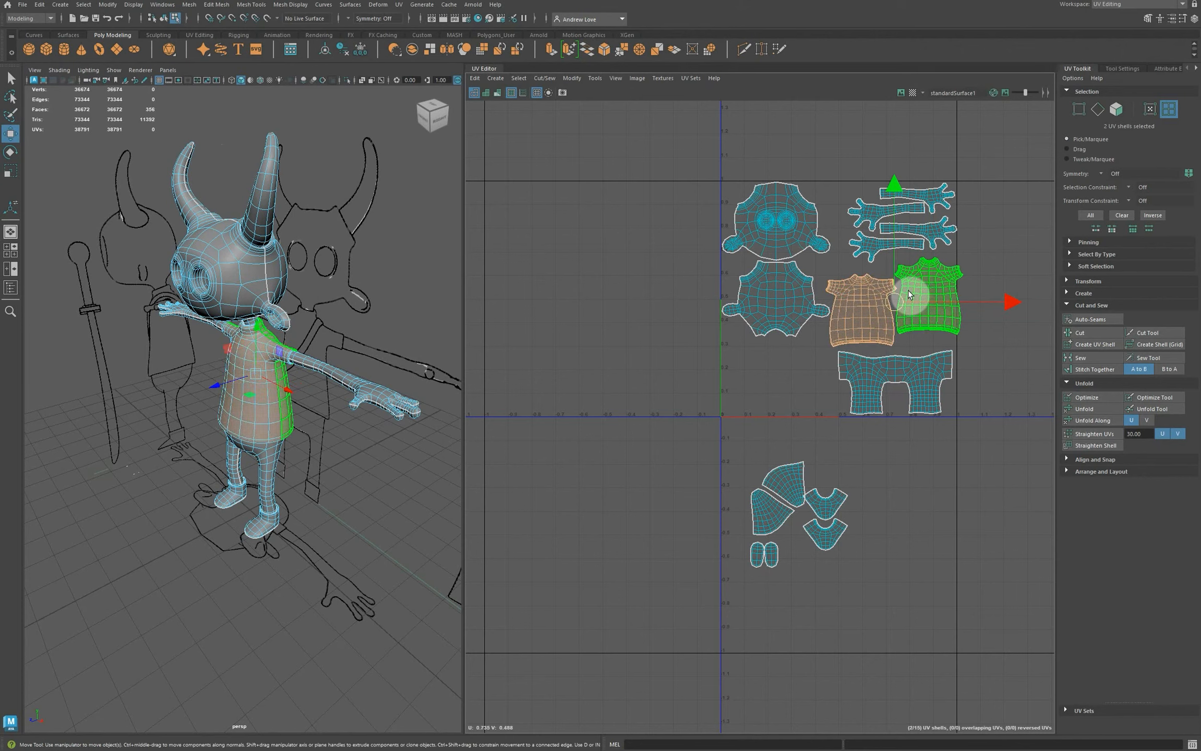
key(r)
mouse_move(896, 303)
mouse_down()
mouse_move(888, 294)
mouse_move(889, 308)
mouse_up()
key(w)
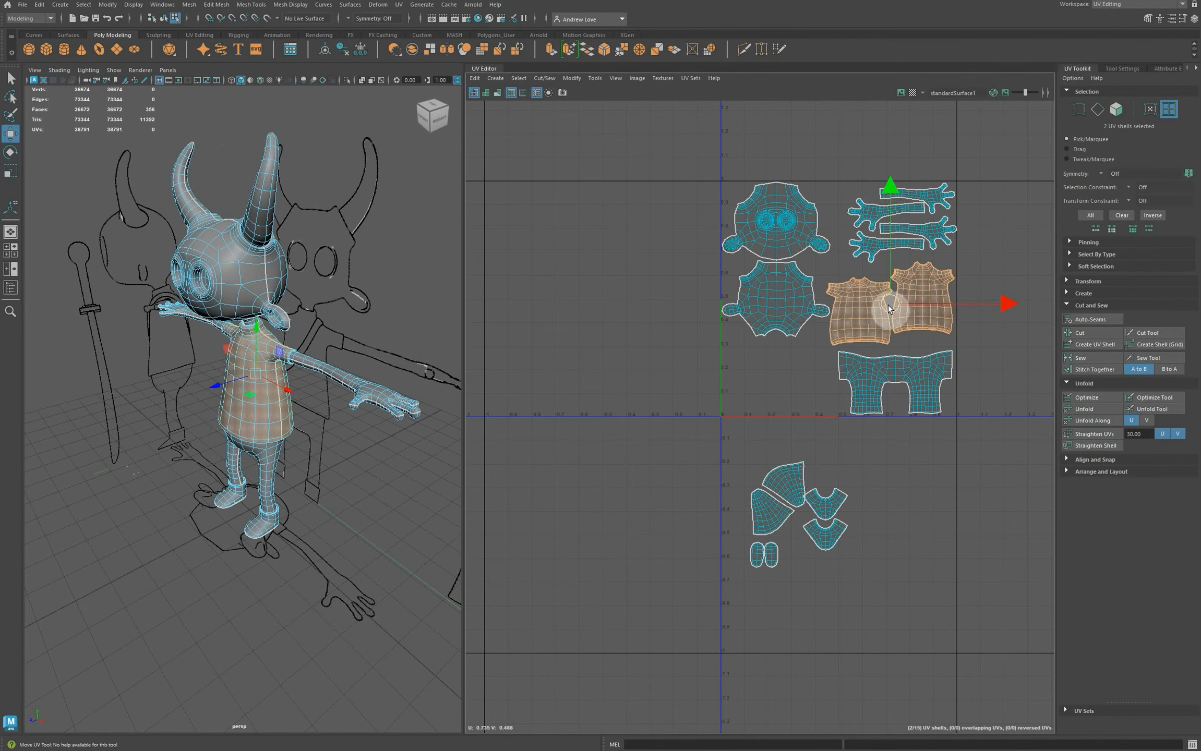
Step: Move the two horn shells into the tile's lower-left corner and the two shoe shells between them and the trousers
click(763, 514)
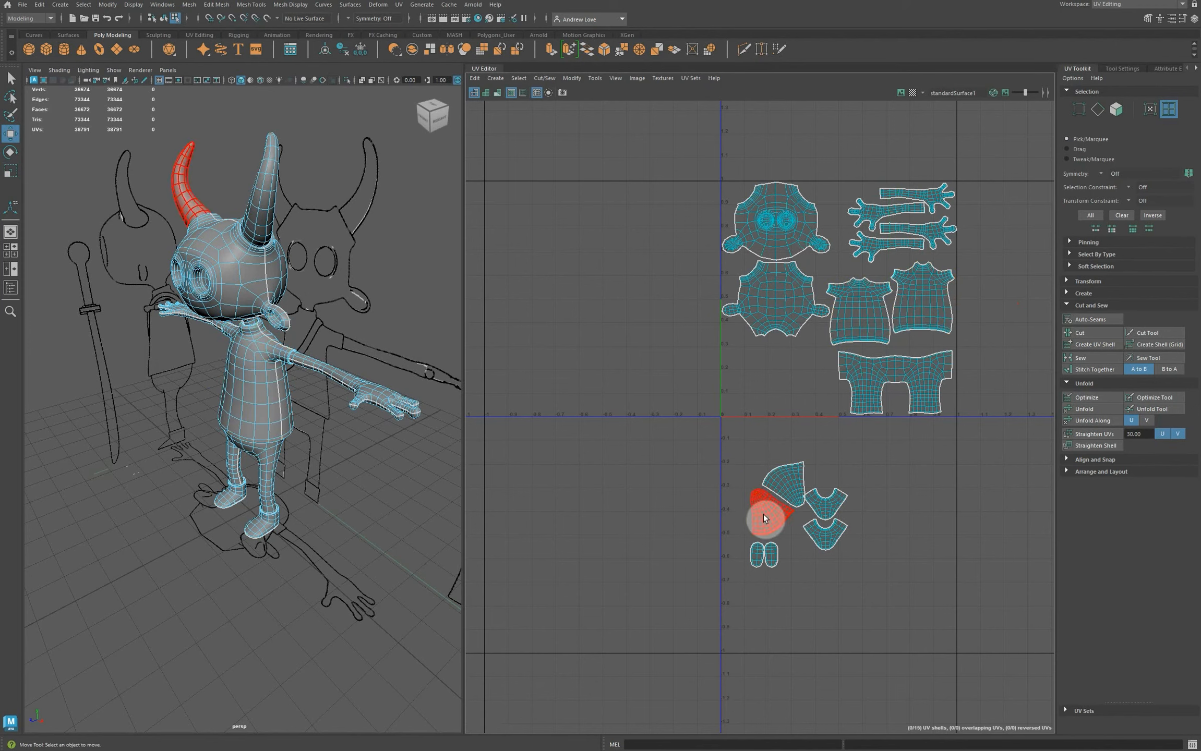
shift+click(789, 491)
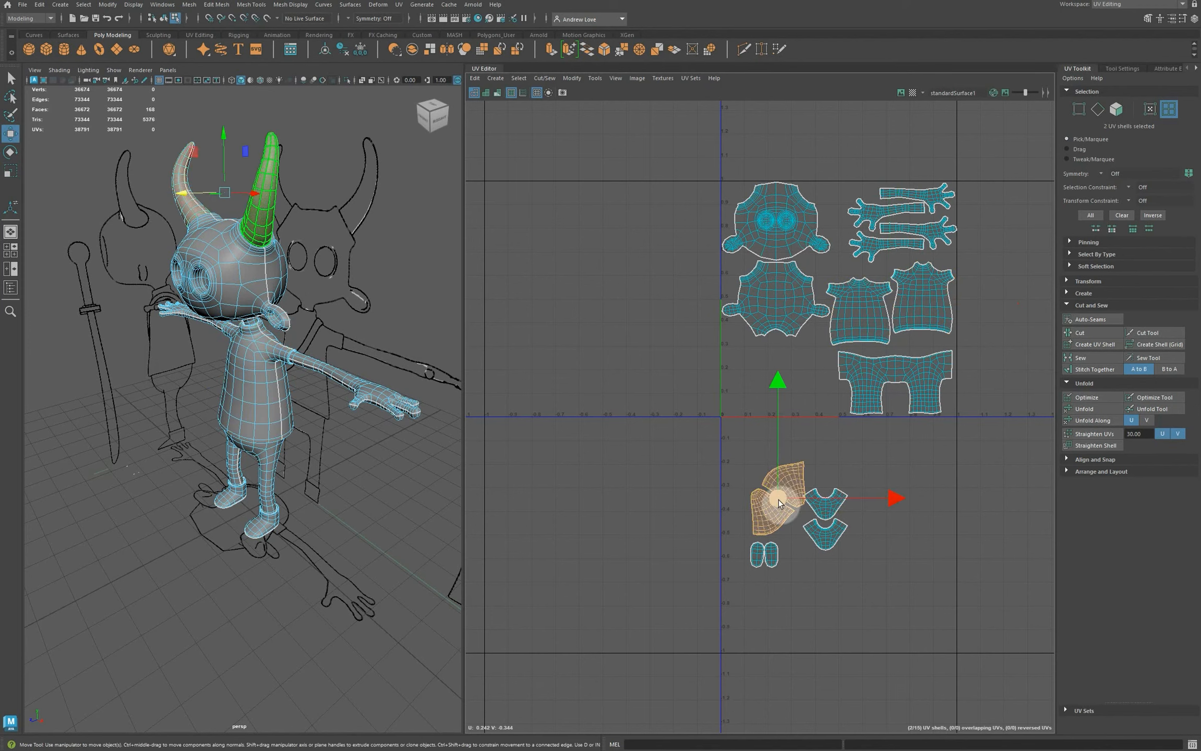
drag(779, 500, 754, 352)
drag(783, 462, 843, 561)
drag(832, 516, 811, 376)
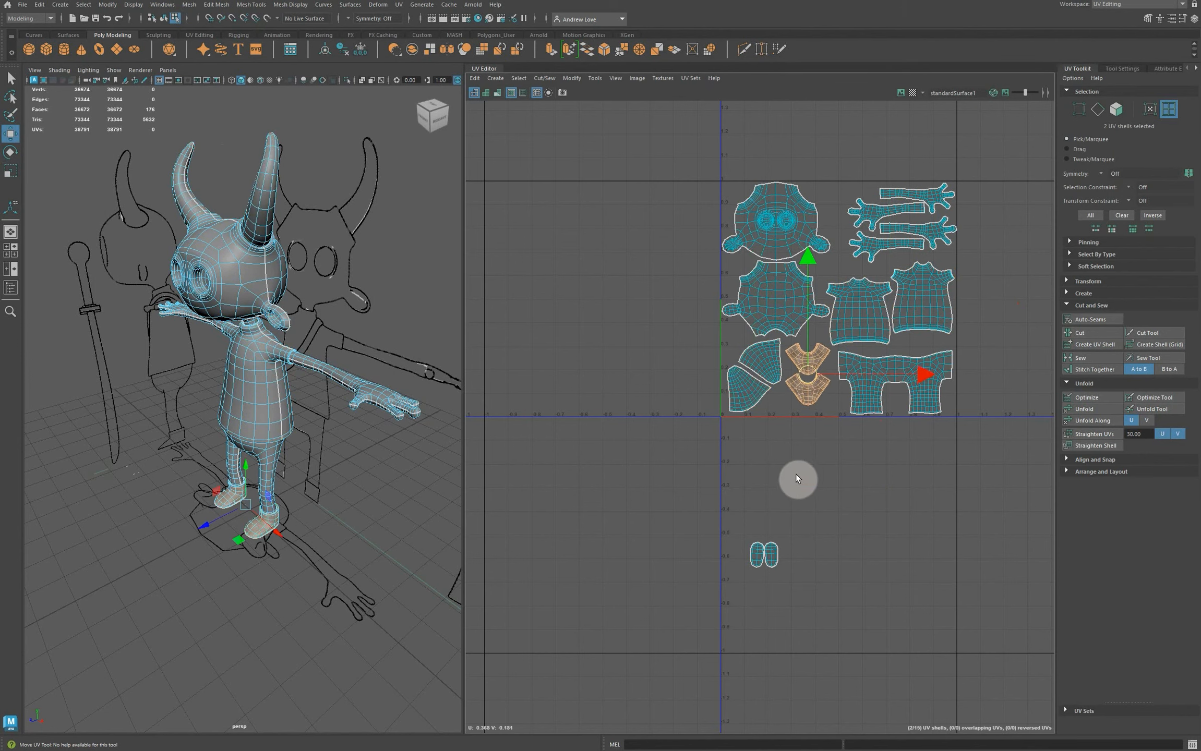
Step: Place one sole shell in the gap between the horn and shoe shells and the other between the shoes and trousers
click(758, 557)
drag(757, 556, 777, 401)
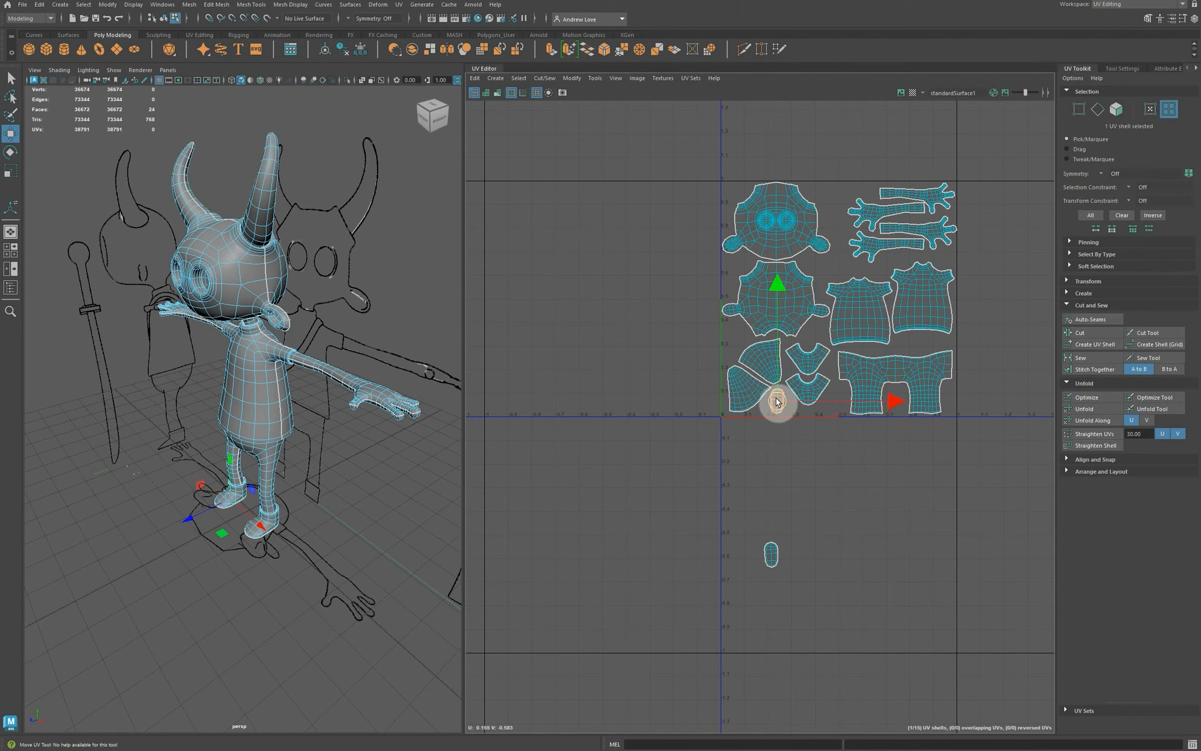
click(771, 555)
drag(771, 556, 842, 367)
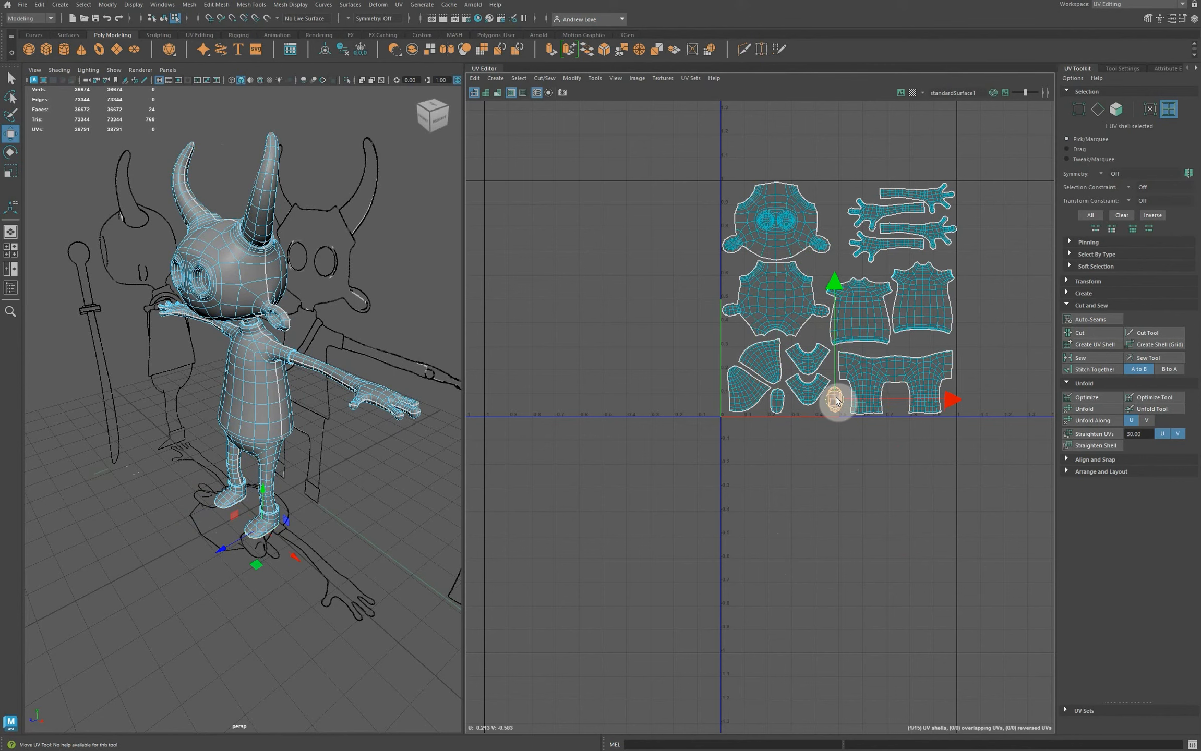
click(780, 417)
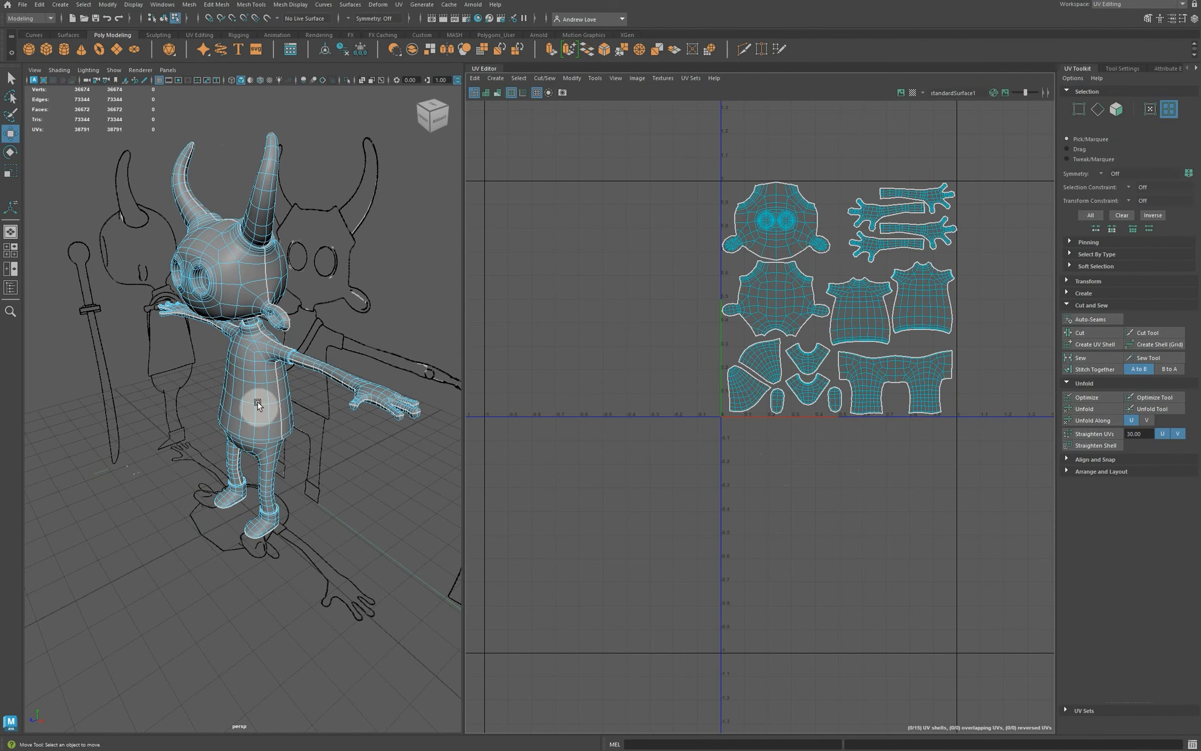
Step: Select the whole character mesh in object mode and open the UV Snapshot options
right_drag(260, 407, 281, 387)
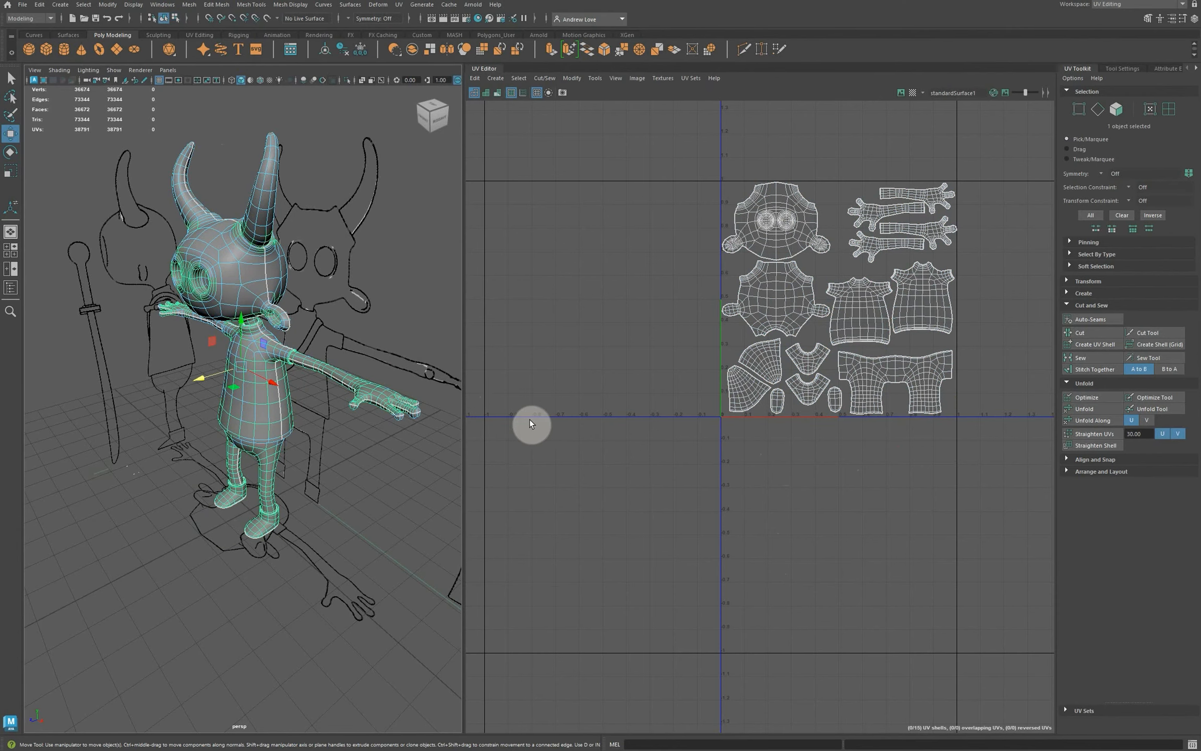
key(f)
key(f)
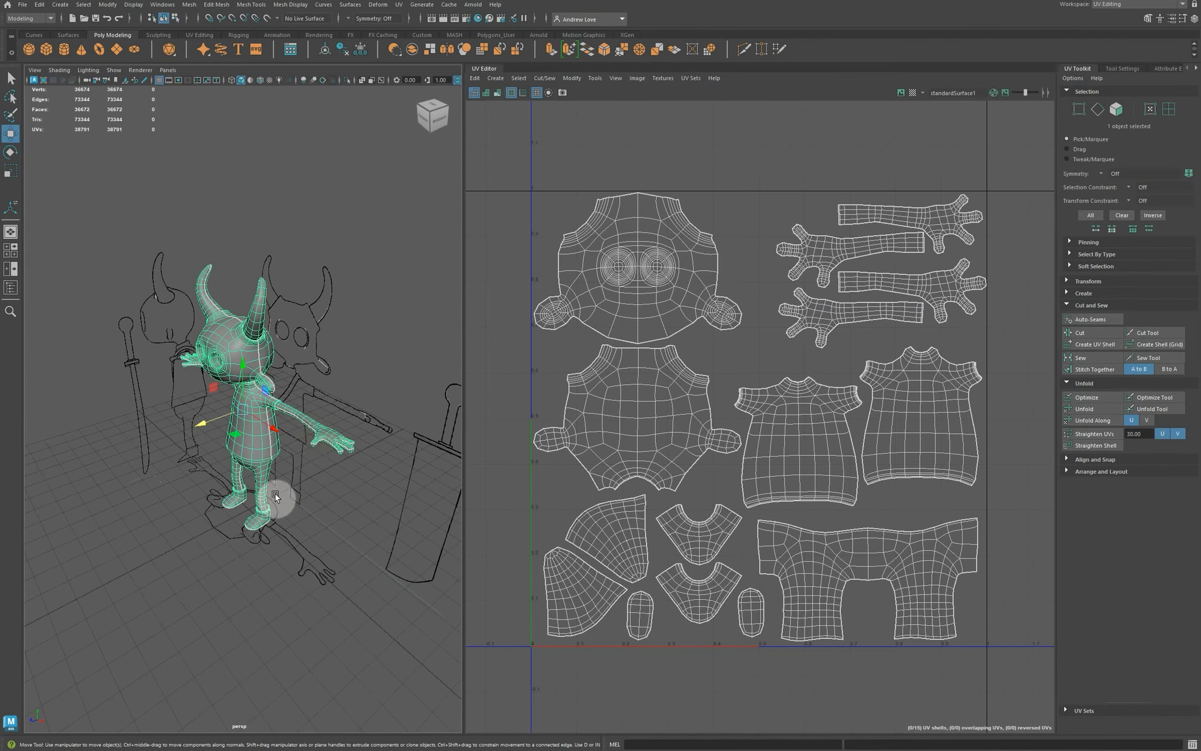
alt+drag(226, 521, 240, 509)
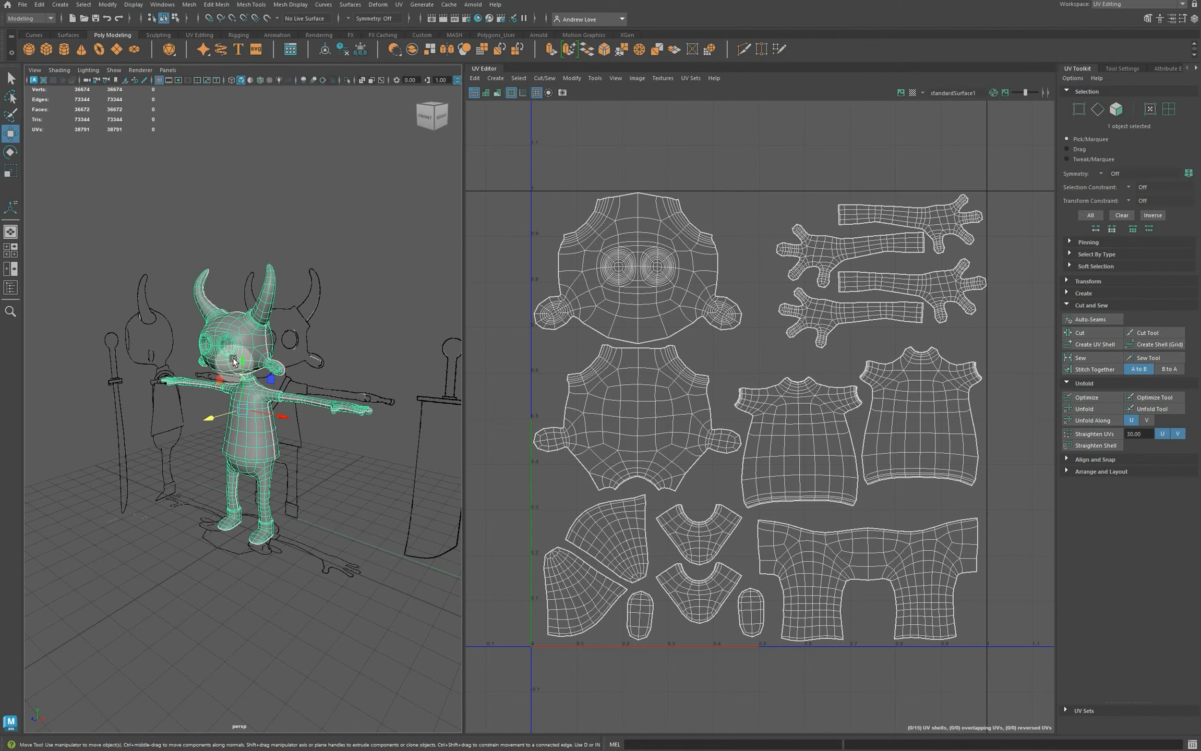
click(637, 78)
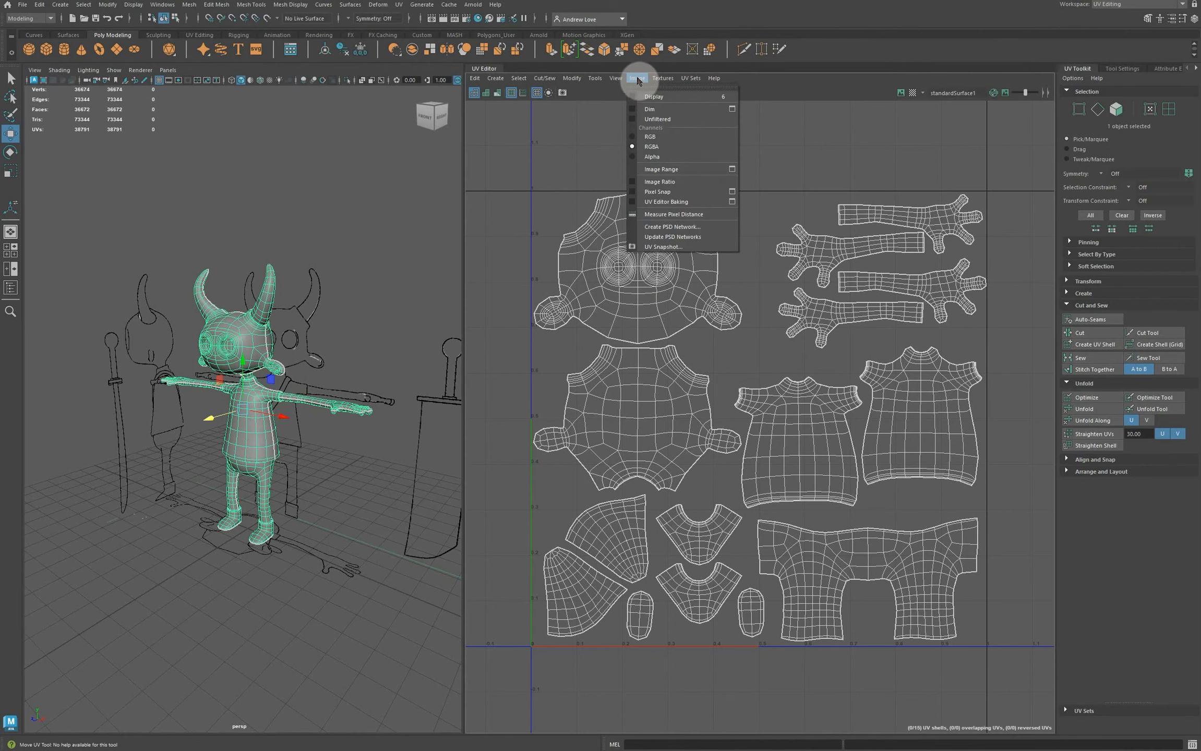
click(655, 247)
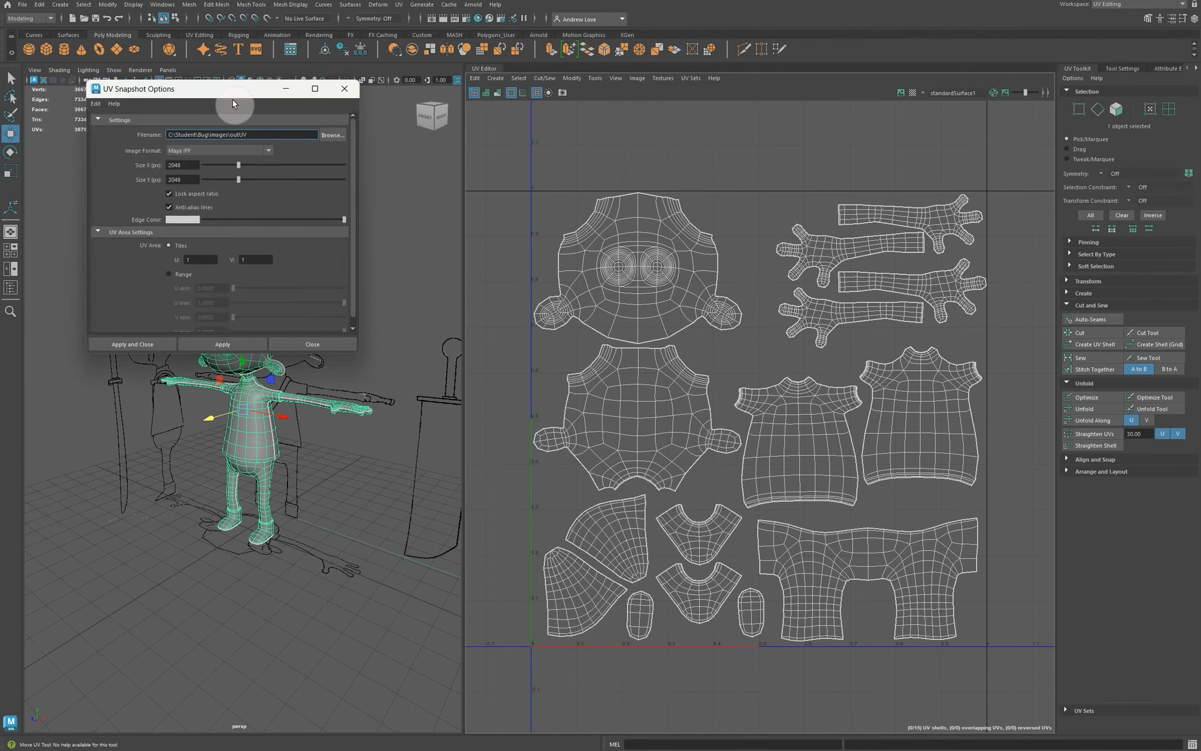
Step: Save the UV snapshot as outUVBody in the project's images folder, using PNG format and a black edge colour
drag(229, 96, 772, 151)
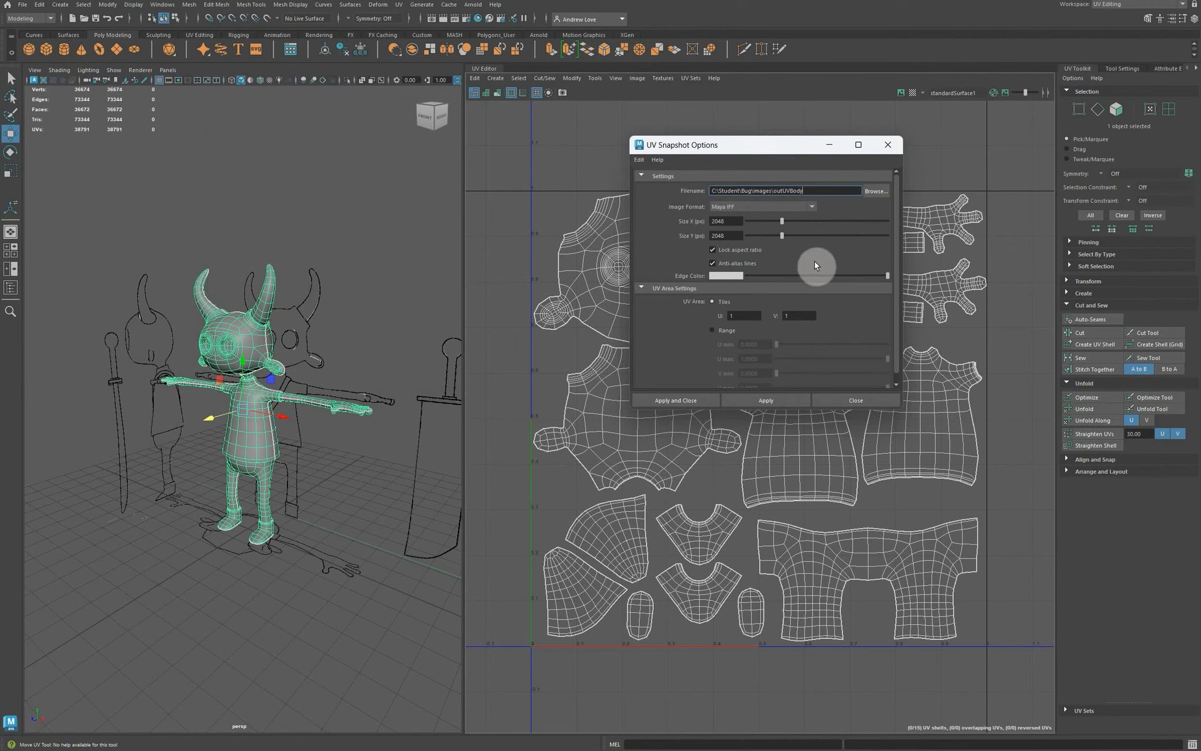
click(813, 207)
click(813, 209)
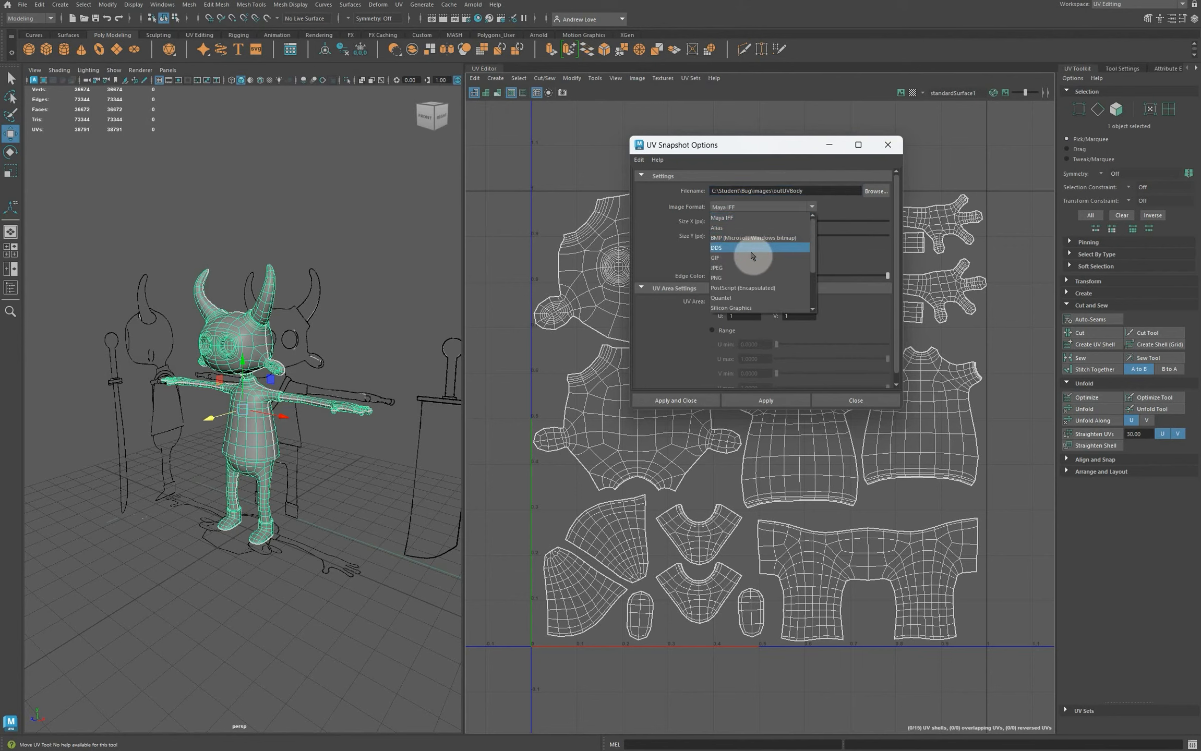
click(746, 278)
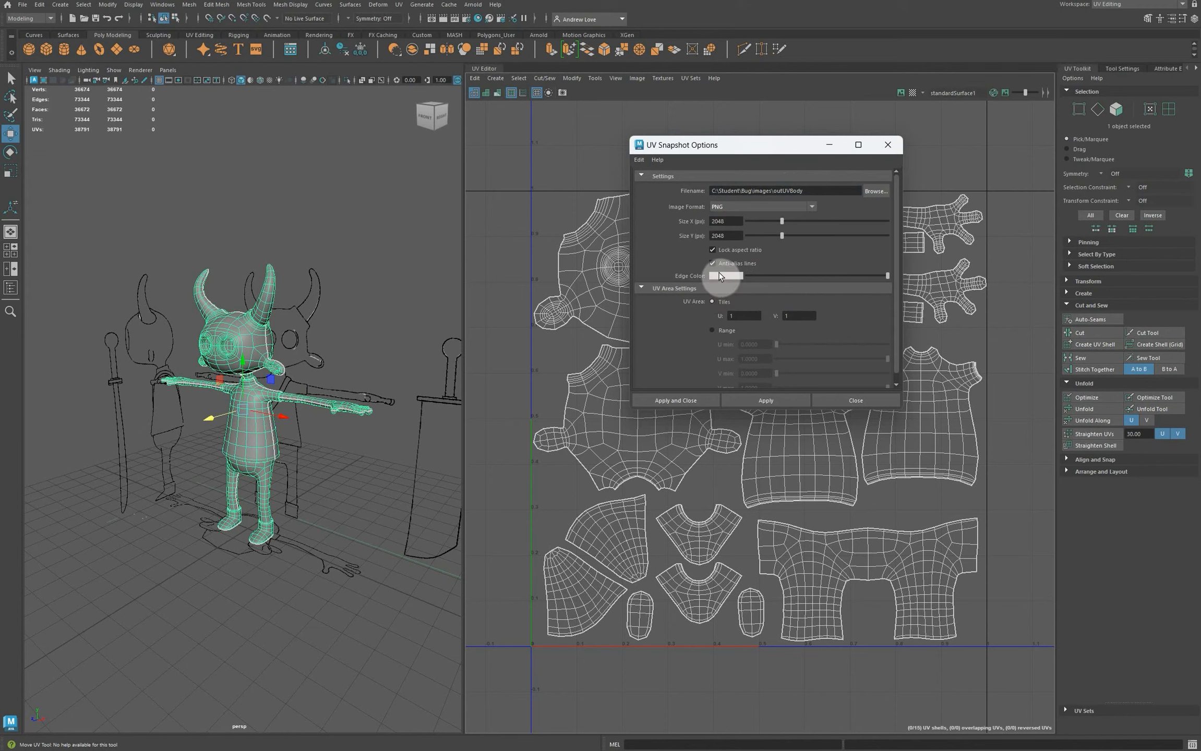
click(720, 277)
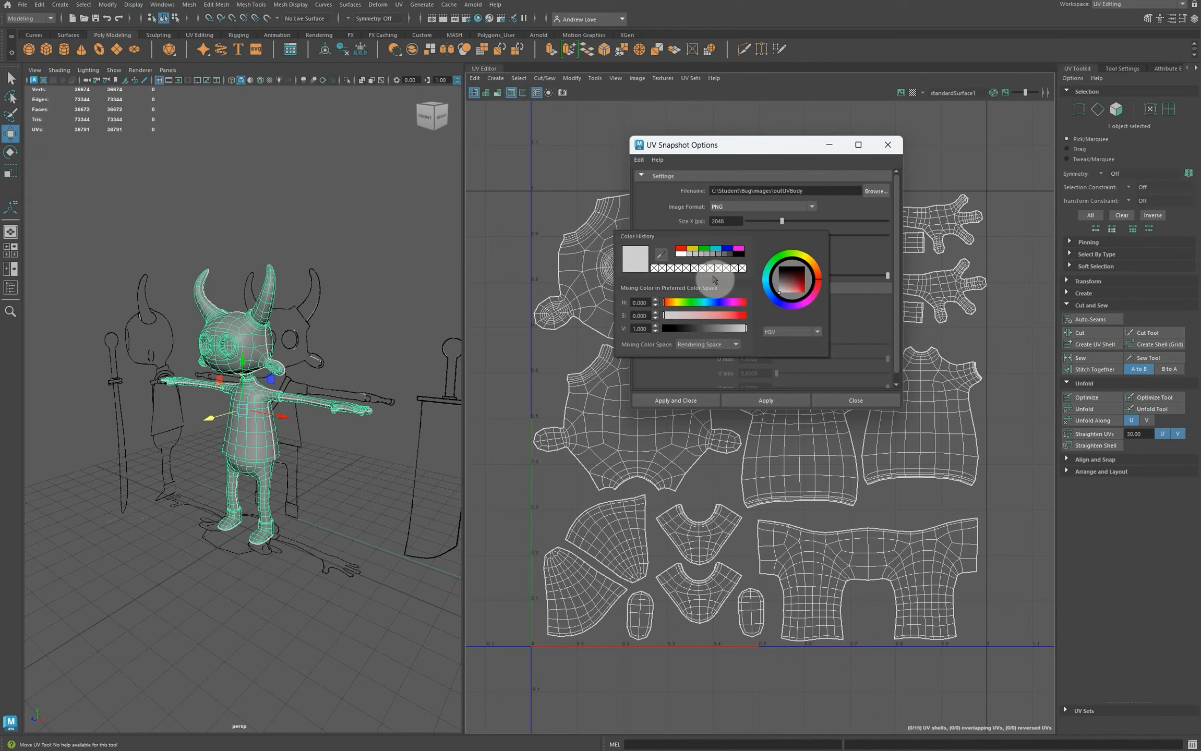
click(738, 256)
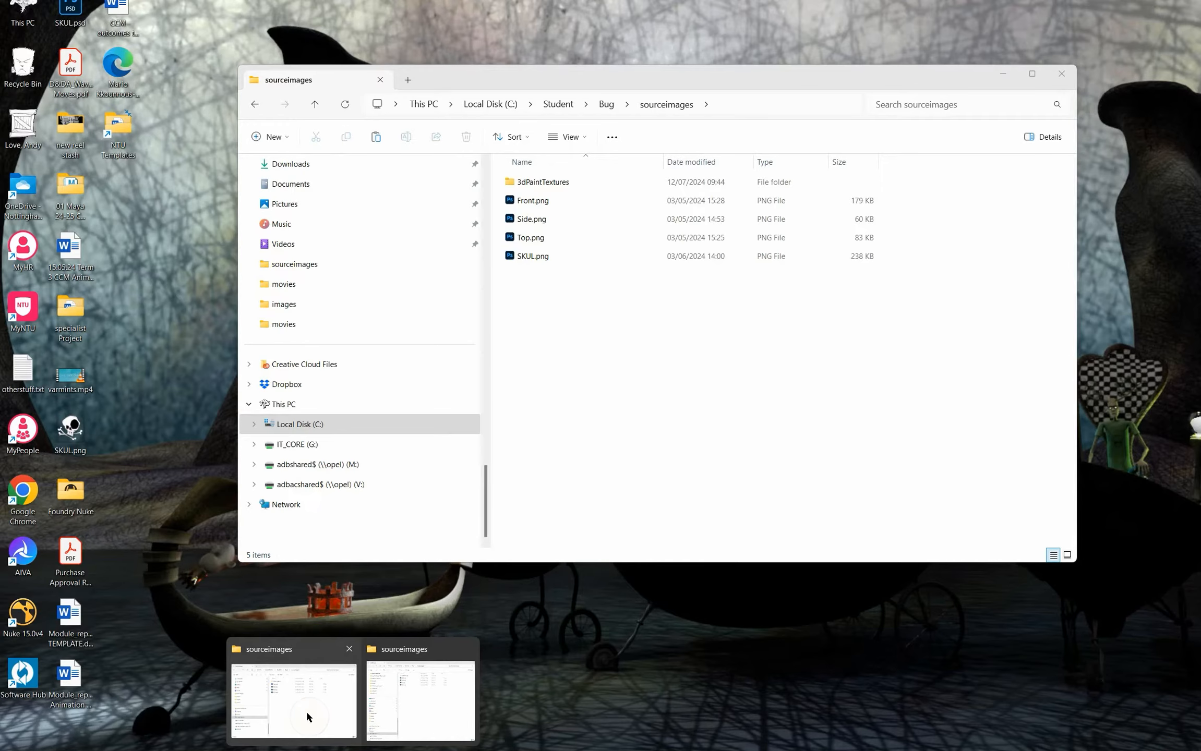
Step: Open the images folder of the Bug project in File Explorer
click(316, 708)
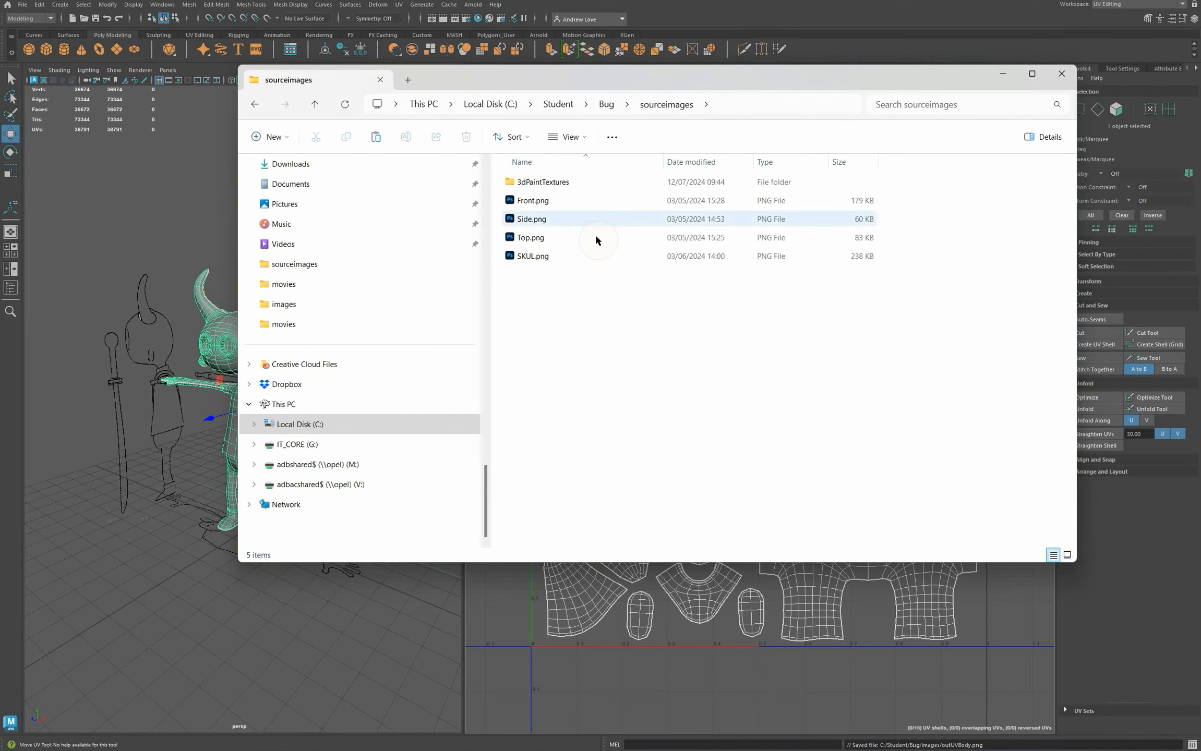
click(606, 104)
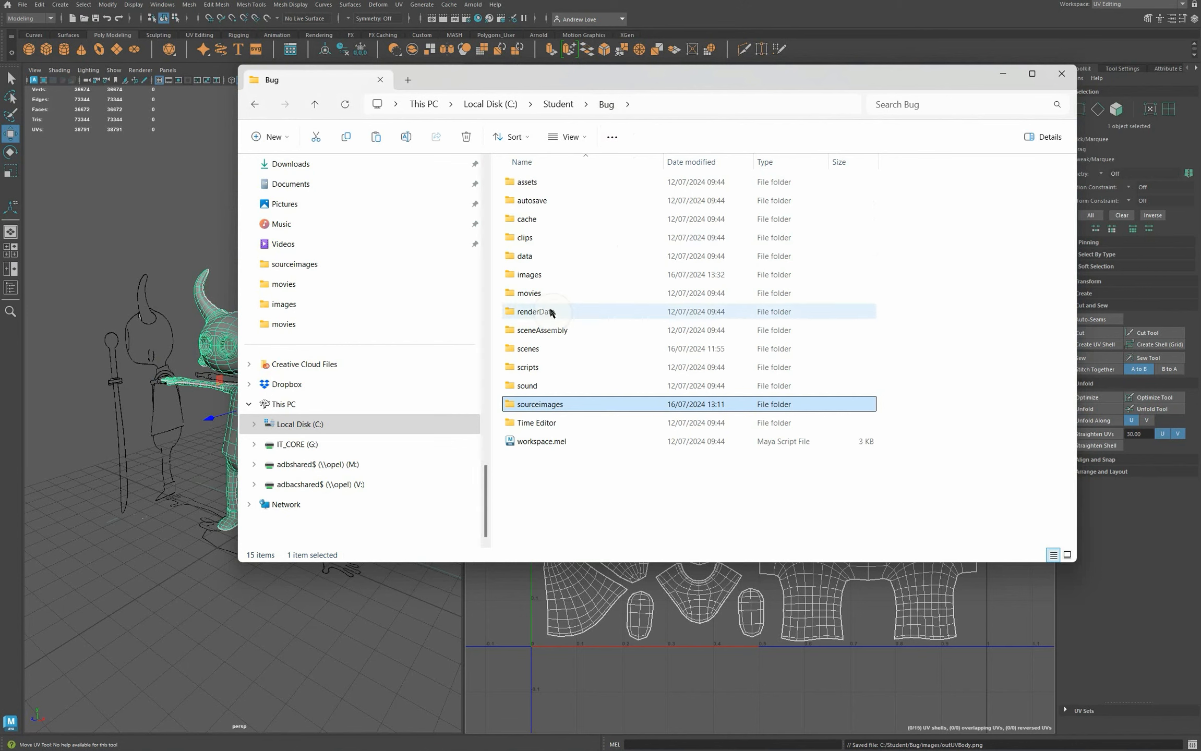
click(546, 272)
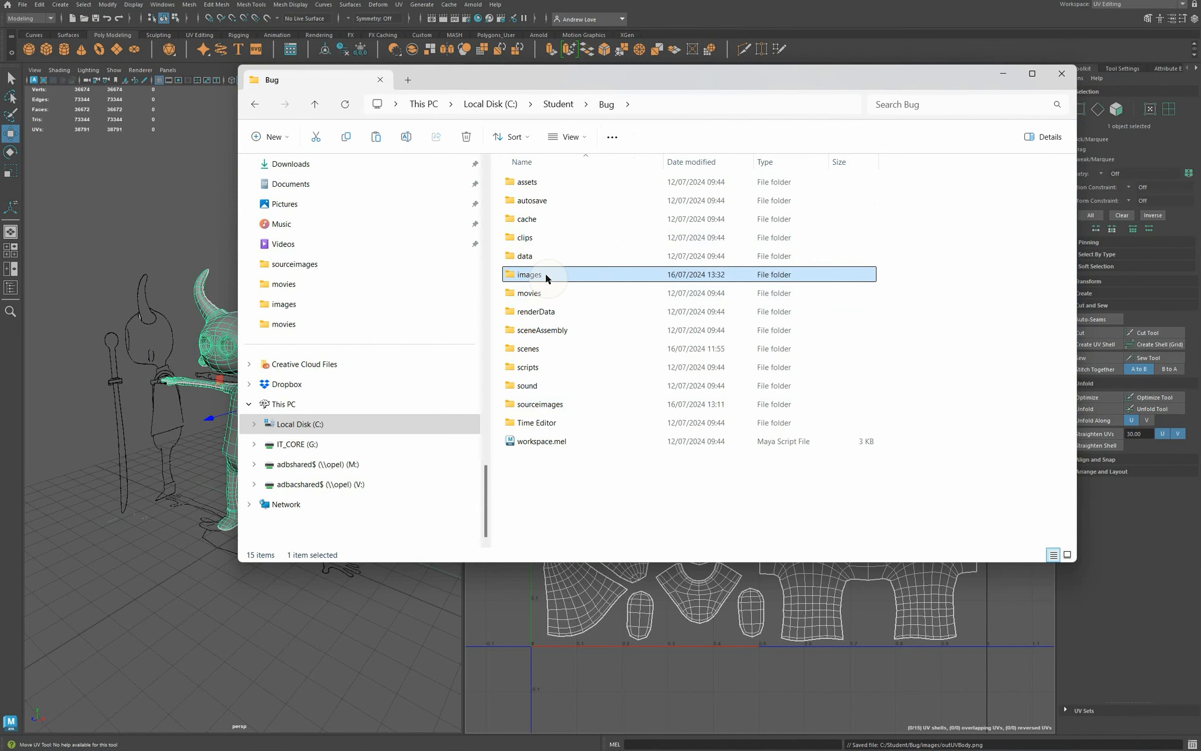
double_click(546, 272)
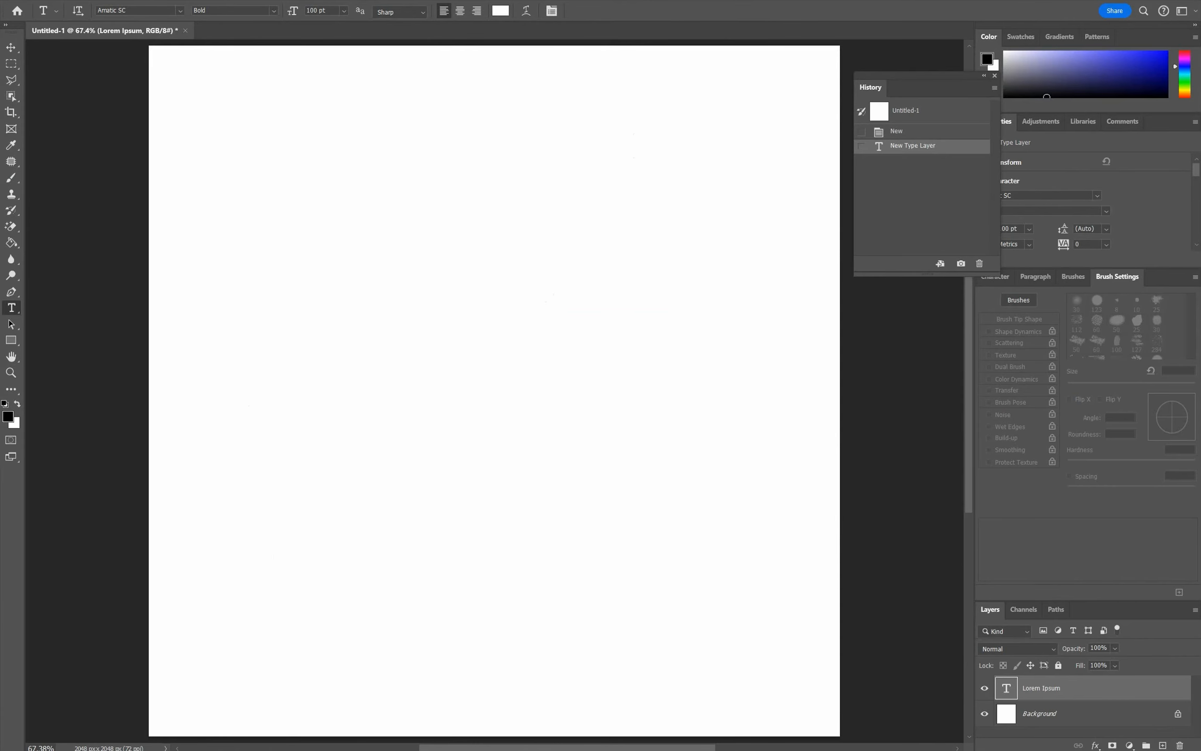
Step: Switch to Photoshop and place outUVBody.png from the images folder into the blank 2048 px document at full size
mouse_move(353, 744)
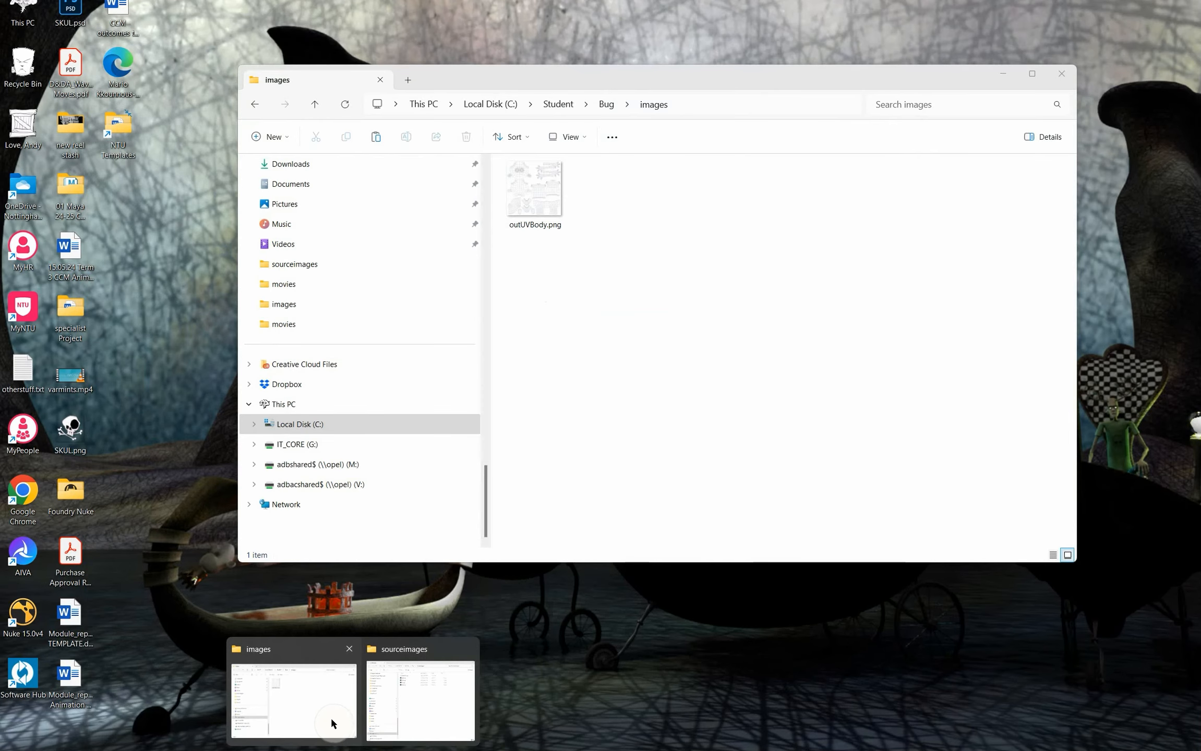
click(331, 718)
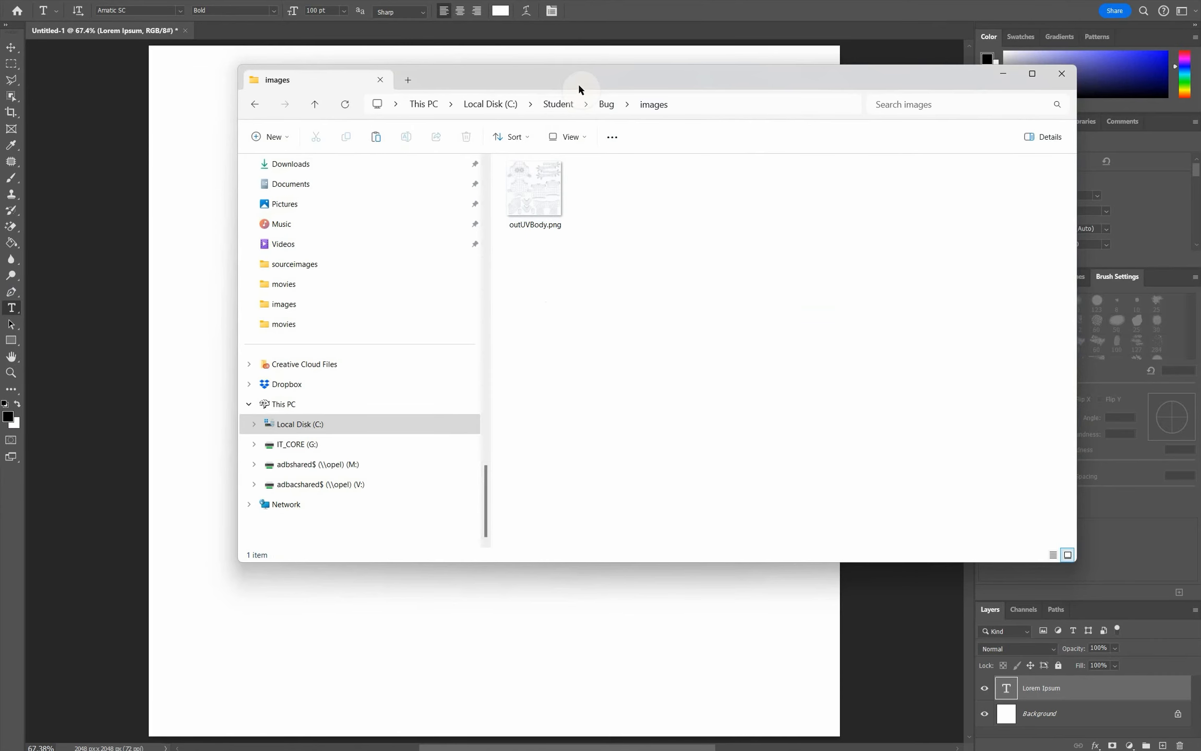
drag(576, 77, 625, 283)
click(574, 430)
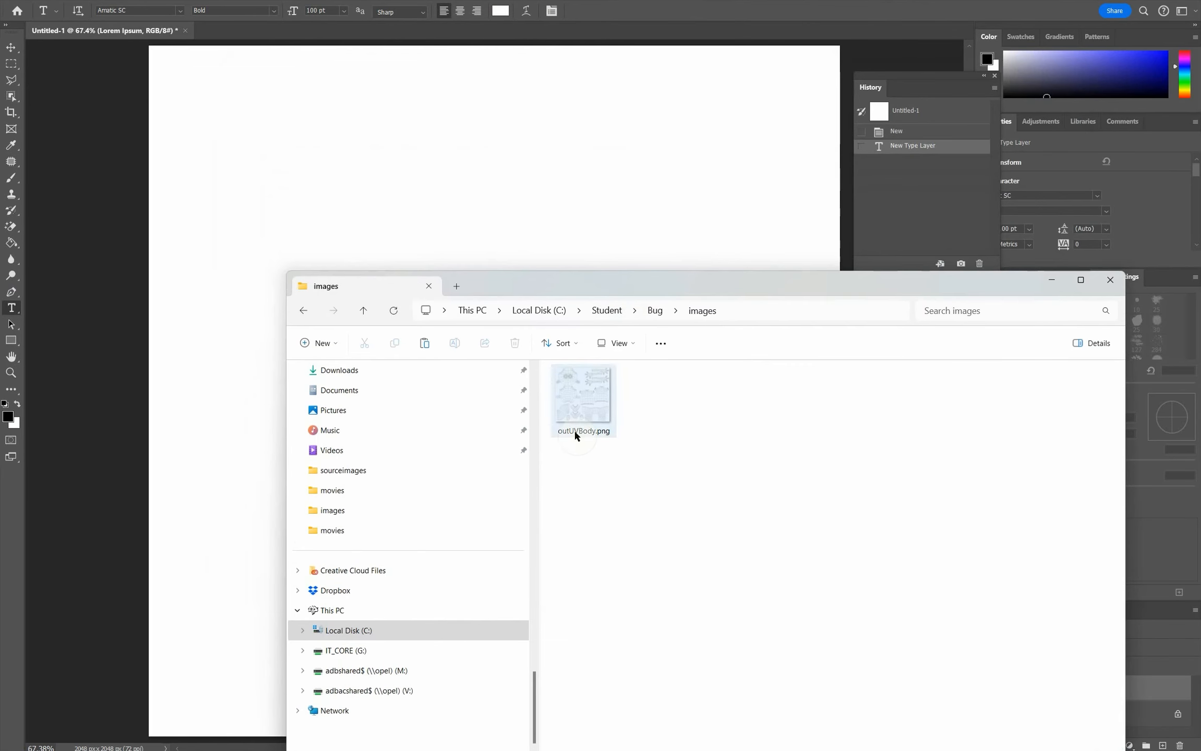
drag(574, 430, 457, 152)
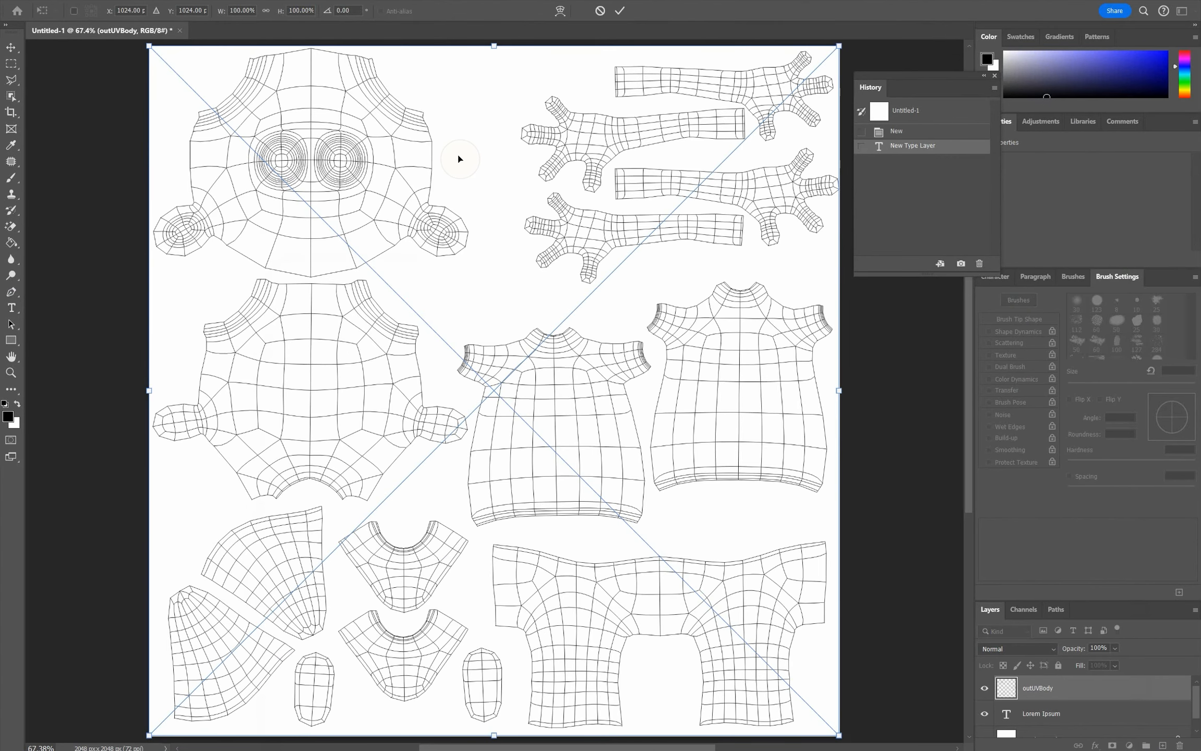
key(Return)
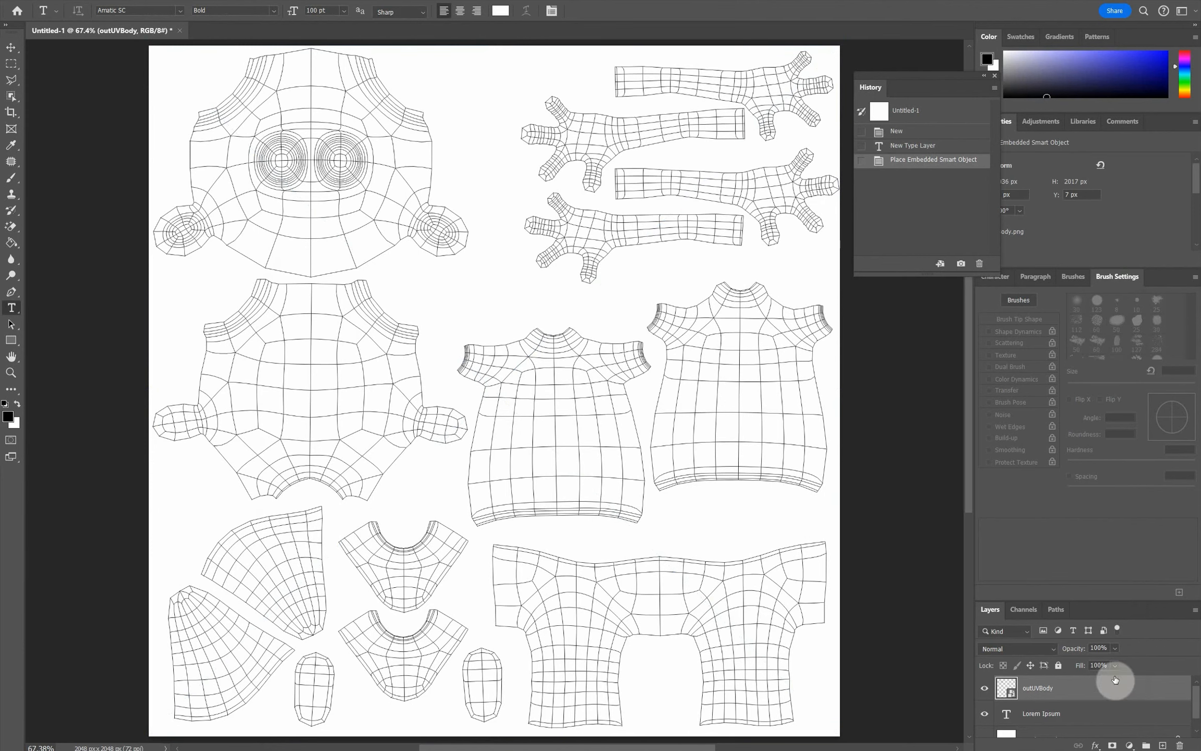
Step: Delete the Lorem Ipsum text layer, and check the outUVBody layer by hiding it and showing it again
click(1088, 715)
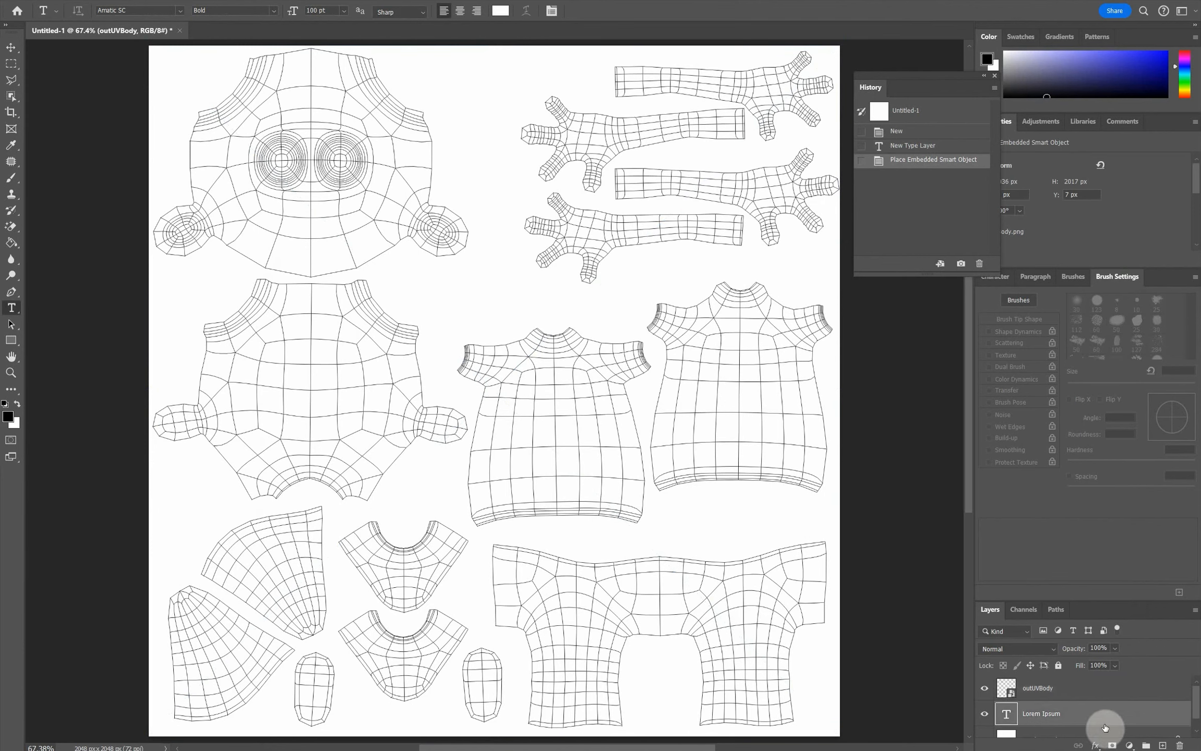
click(1180, 746)
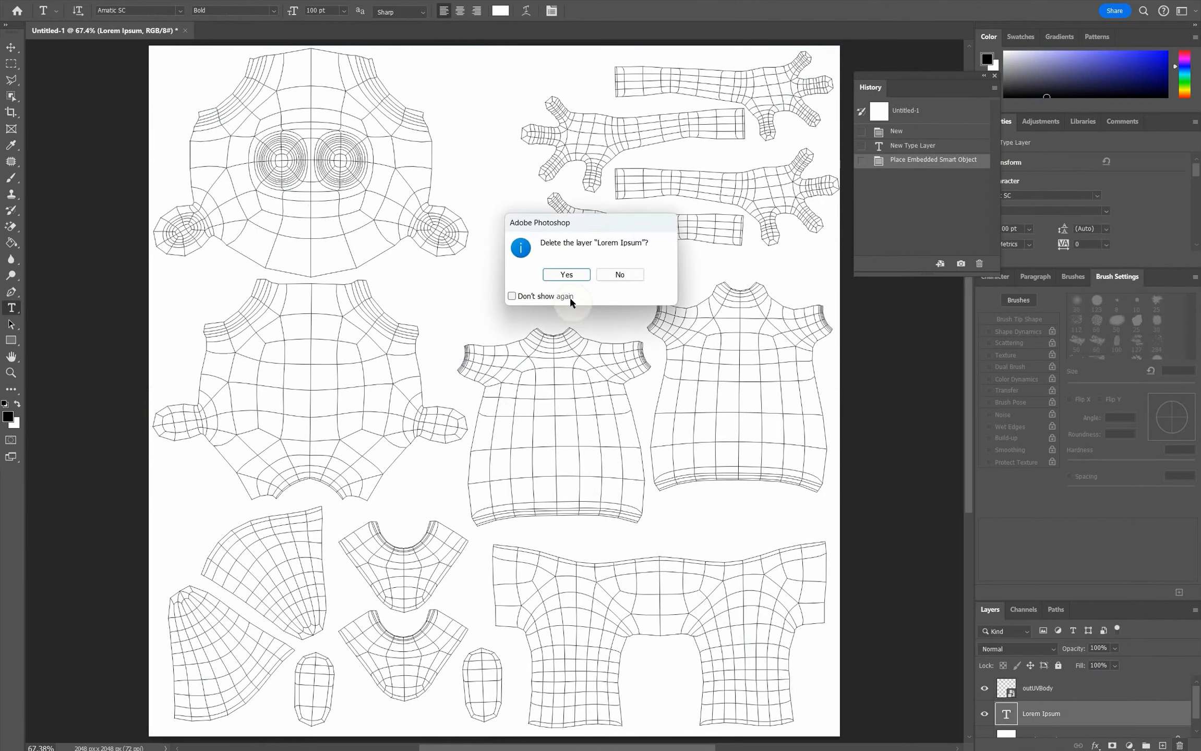
click(562, 277)
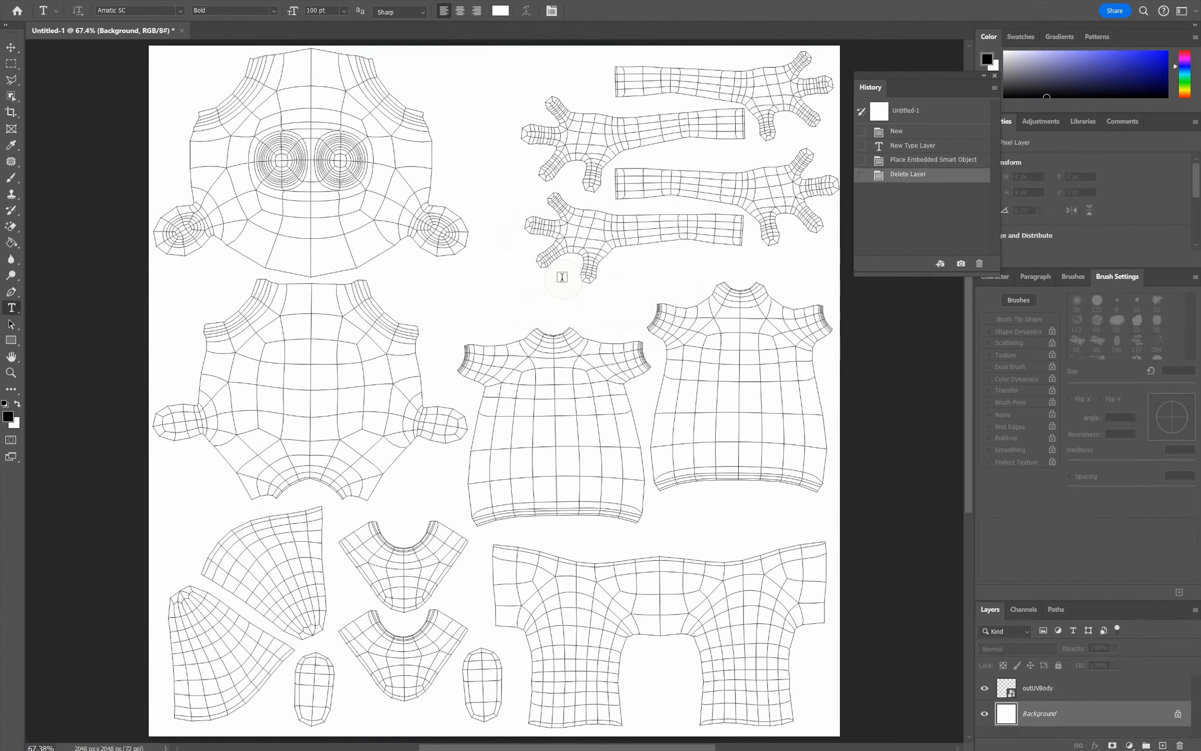
click(985, 689)
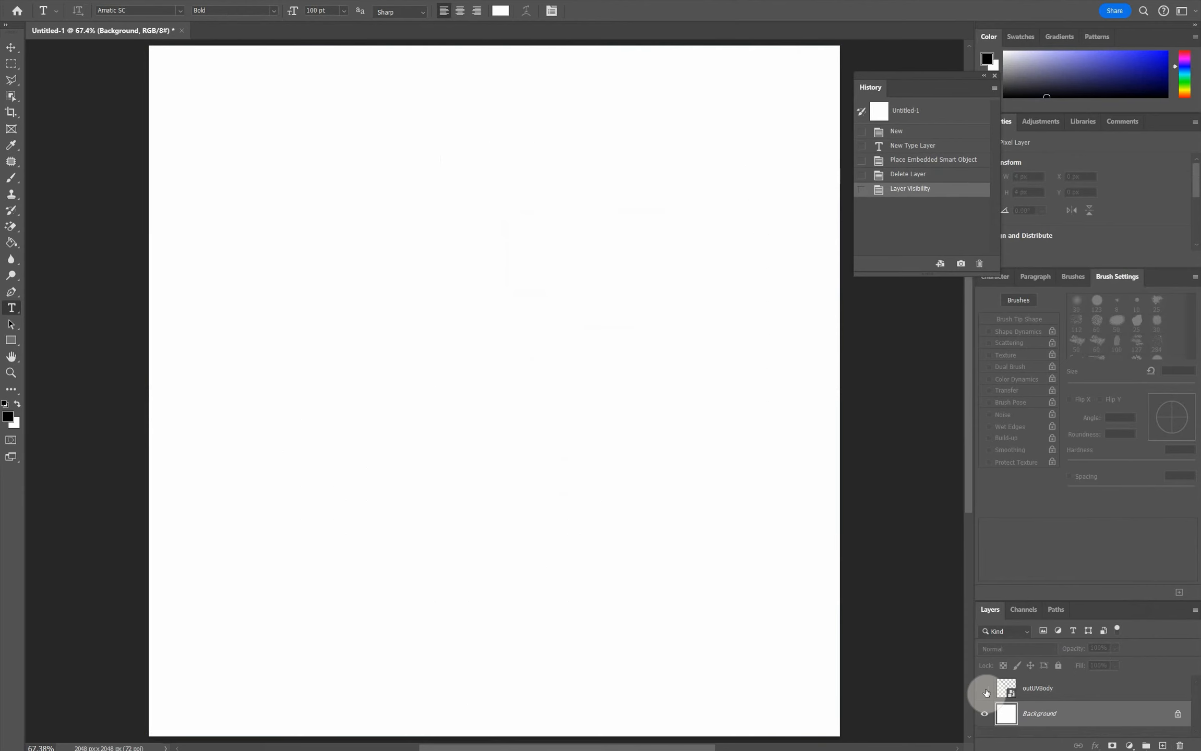
click(984, 690)
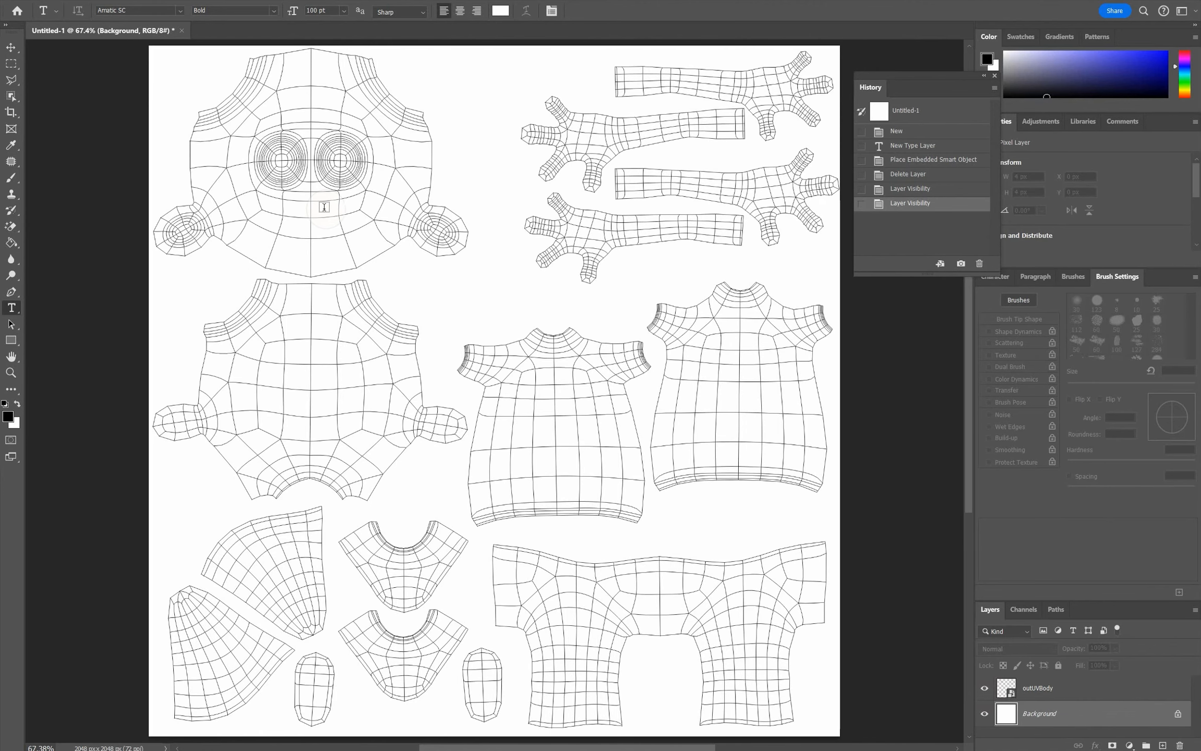
Step: Convert the locked Background beneath the UV layout into a regular layer, keeping its default name
key(ctrl+plus)
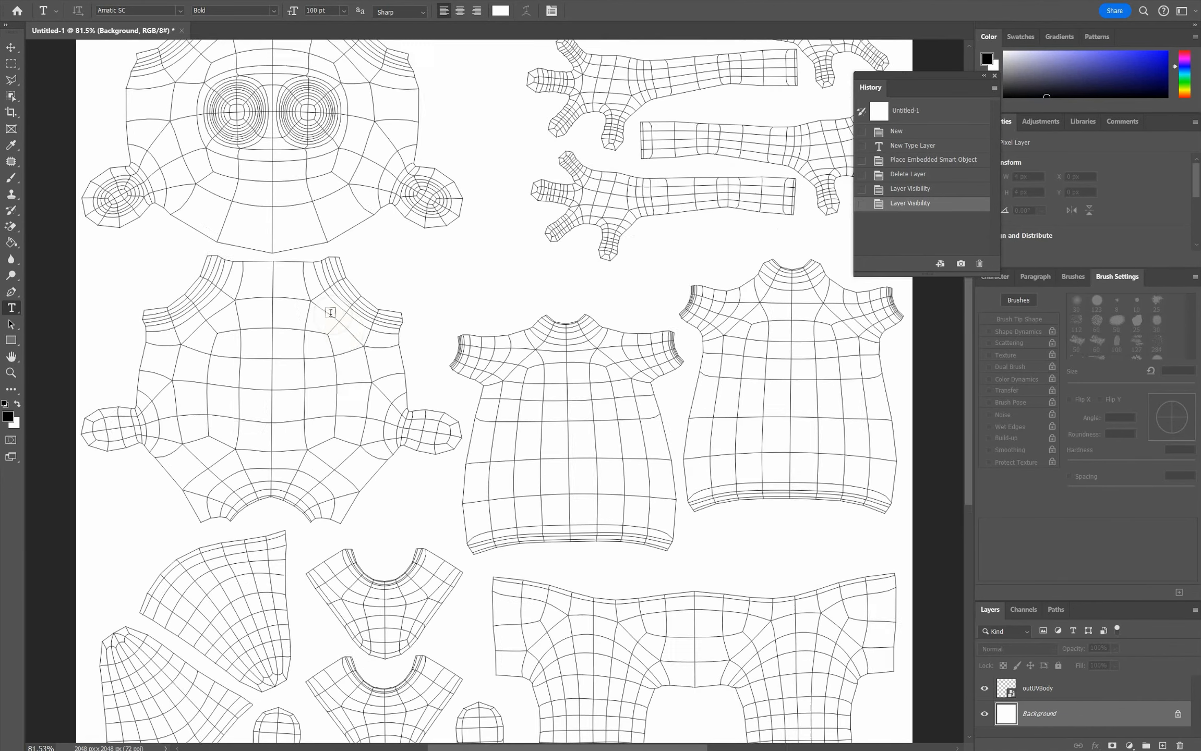
click(12, 79)
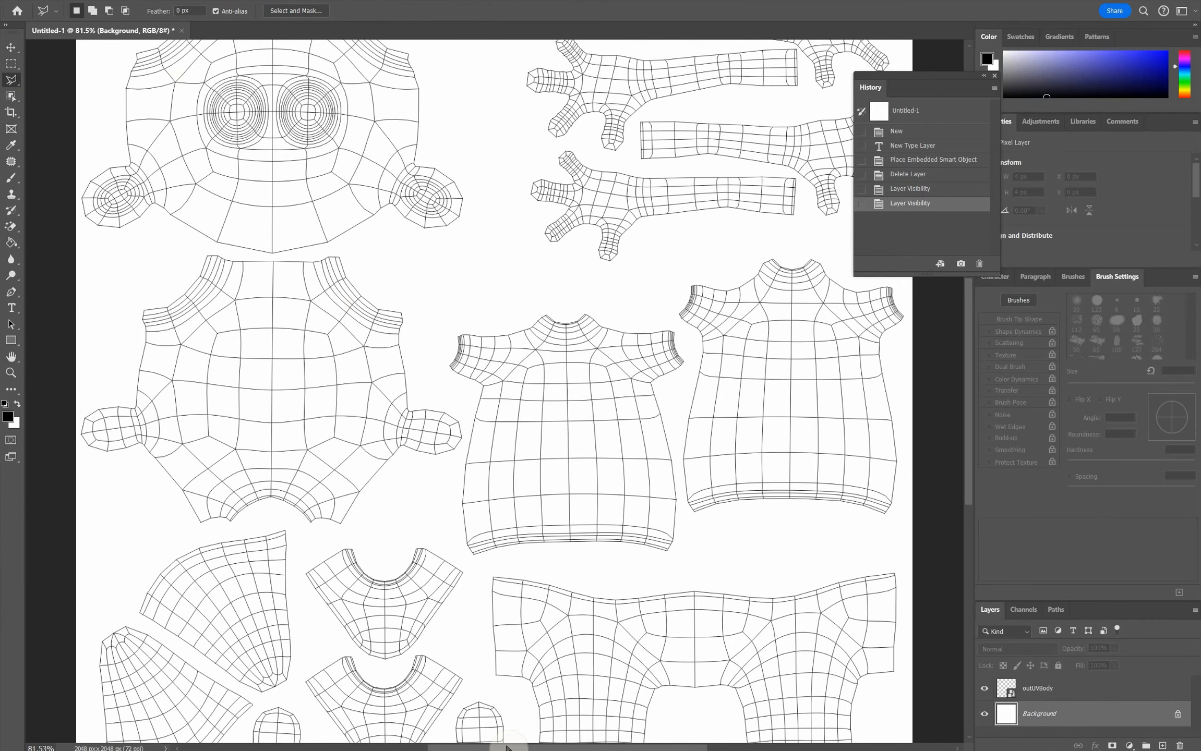
drag(506, 747, 464, 746)
drag(969, 375, 970, 308)
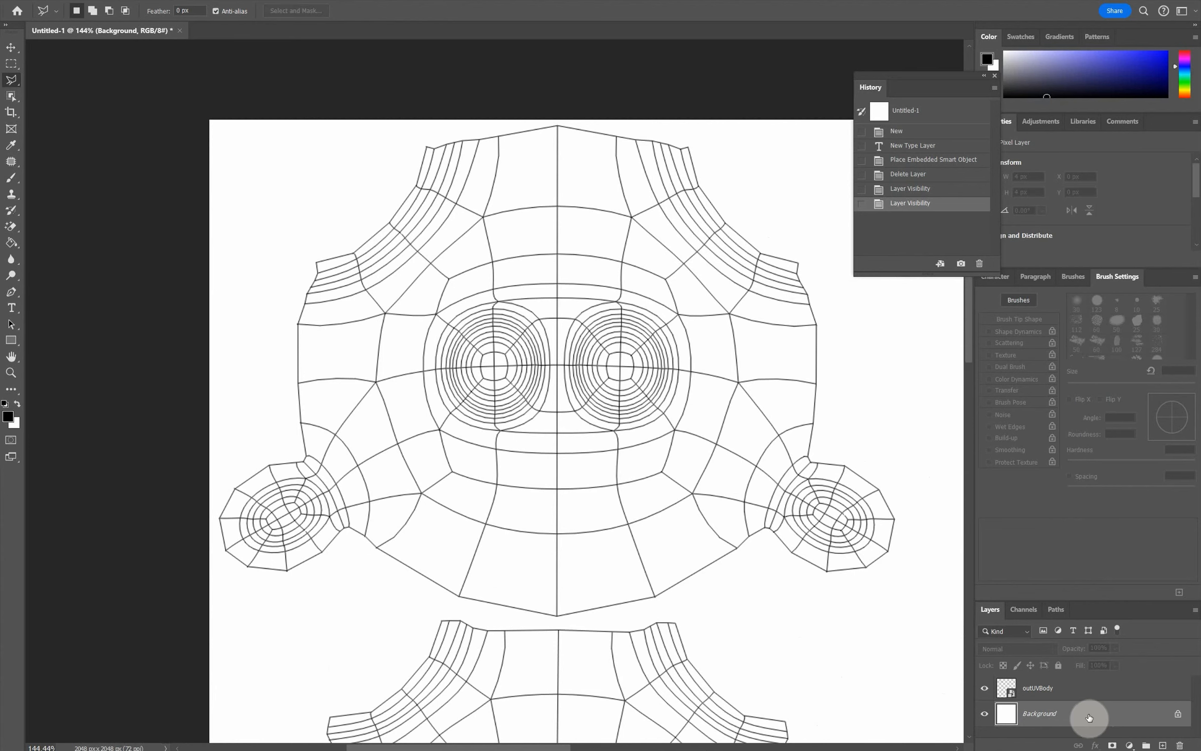
double_click(1089, 718)
click(998, 208)
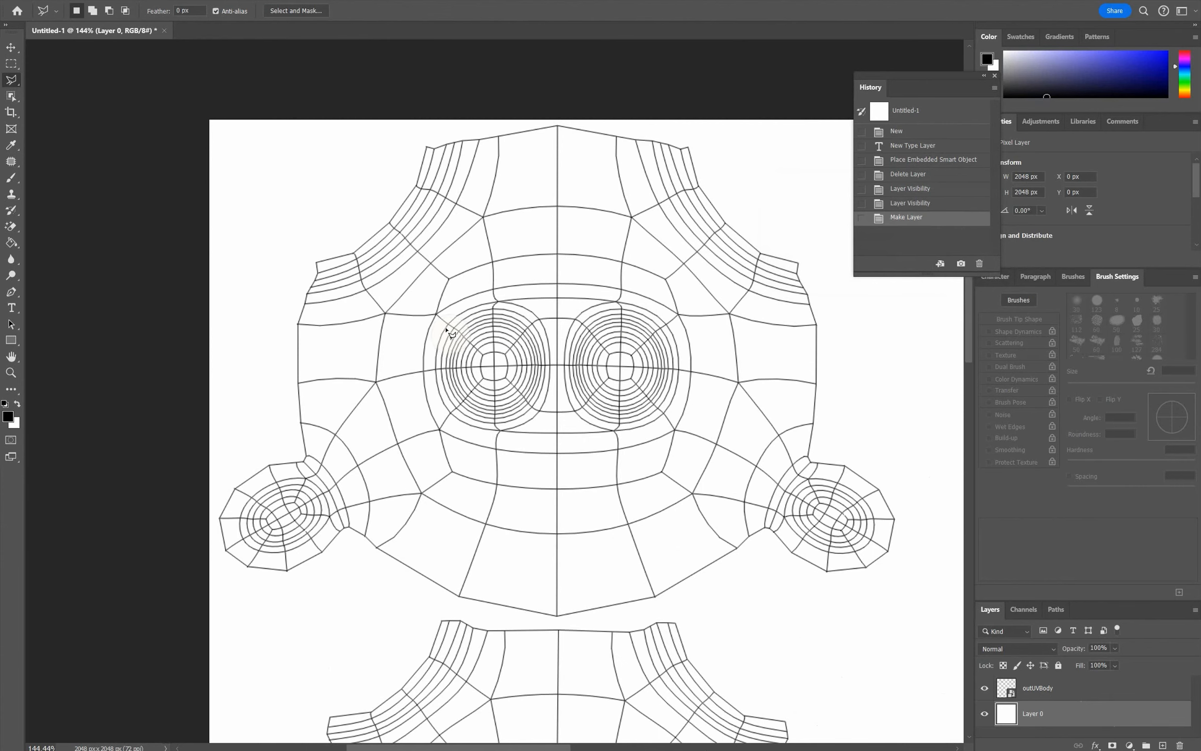
Step: Draw an elliptical selection of about 159 × 173 px around the left eye of the head UV shell
click(11, 64)
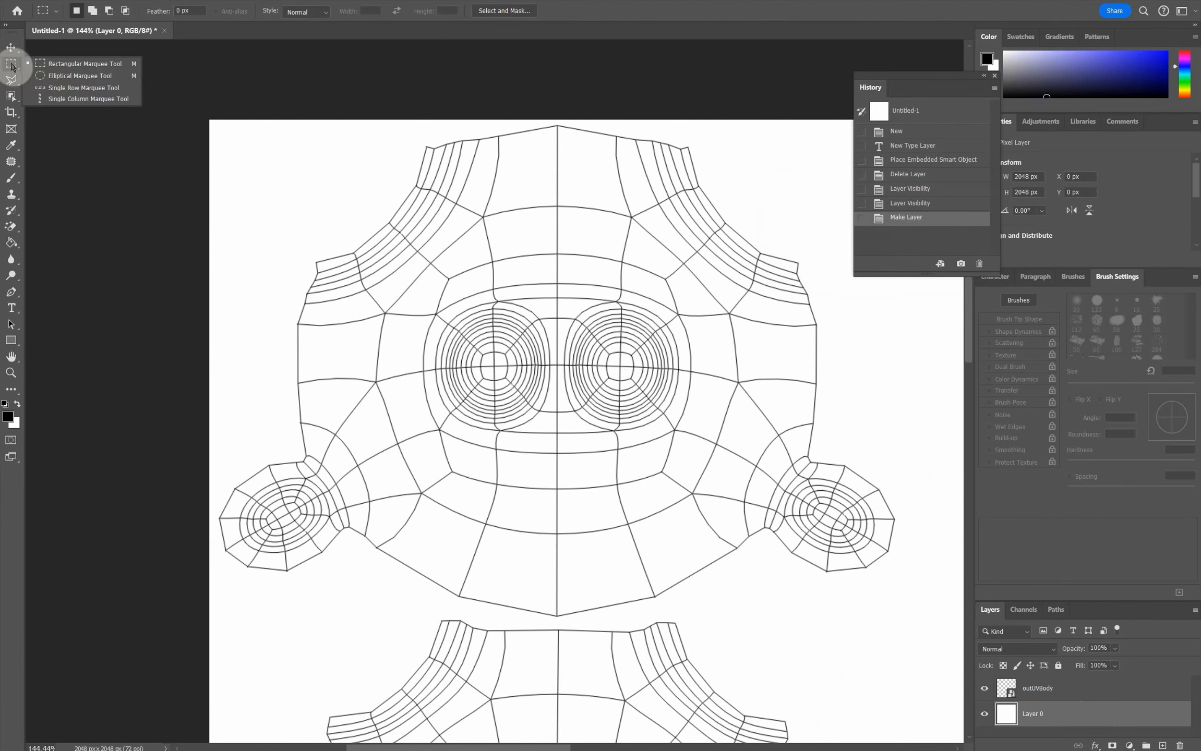
click(73, 75)
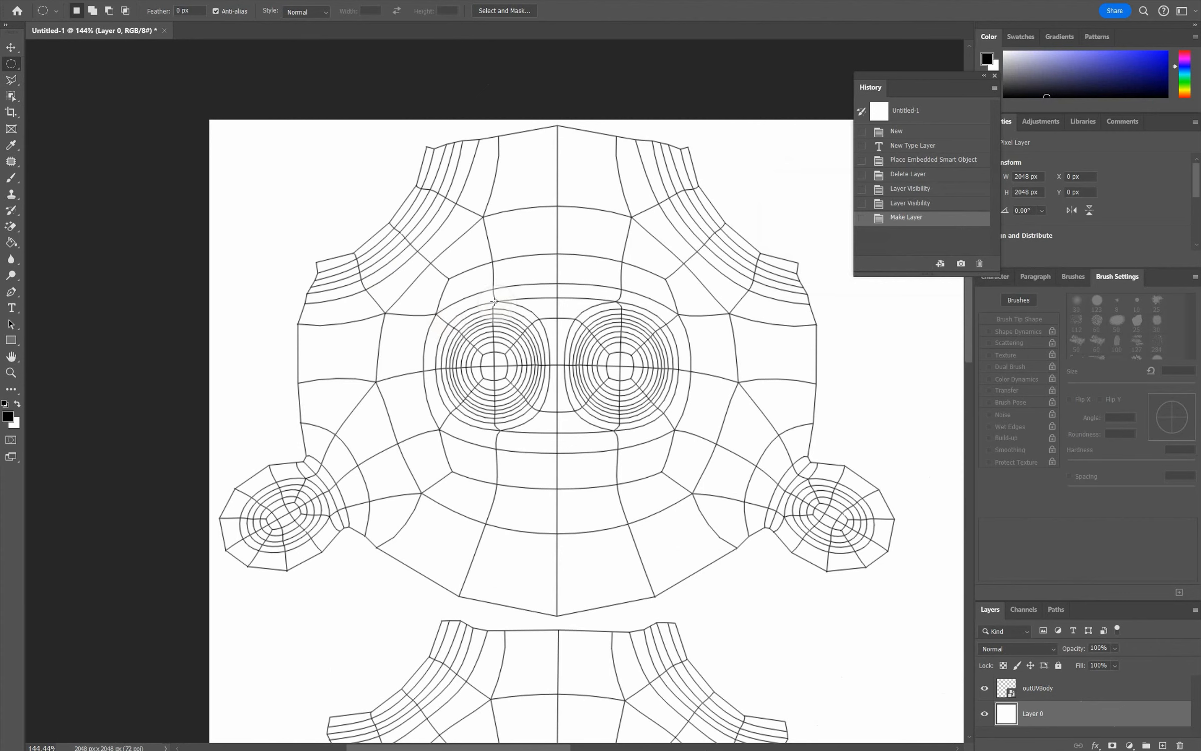
drag(429, 298, 497, 409)
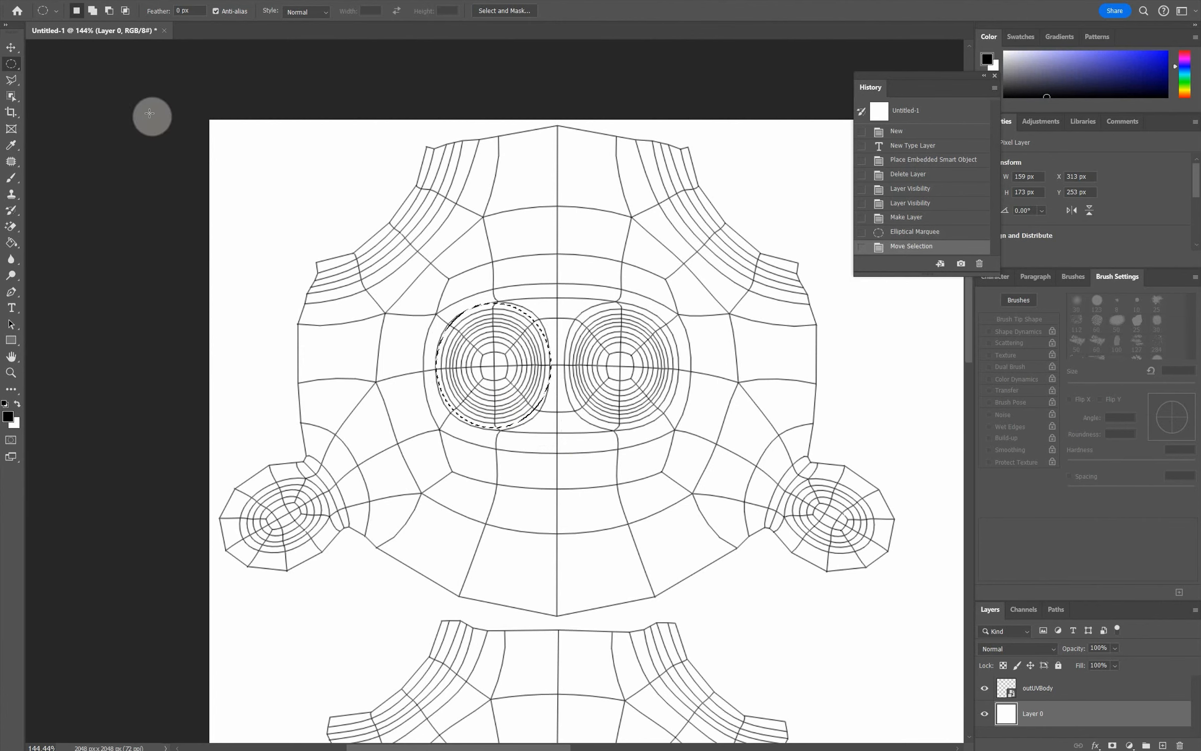
Step: Set the foreground colour to a medium purple and fill the left-eye selection with the Paint Bucket
click(8, 419)
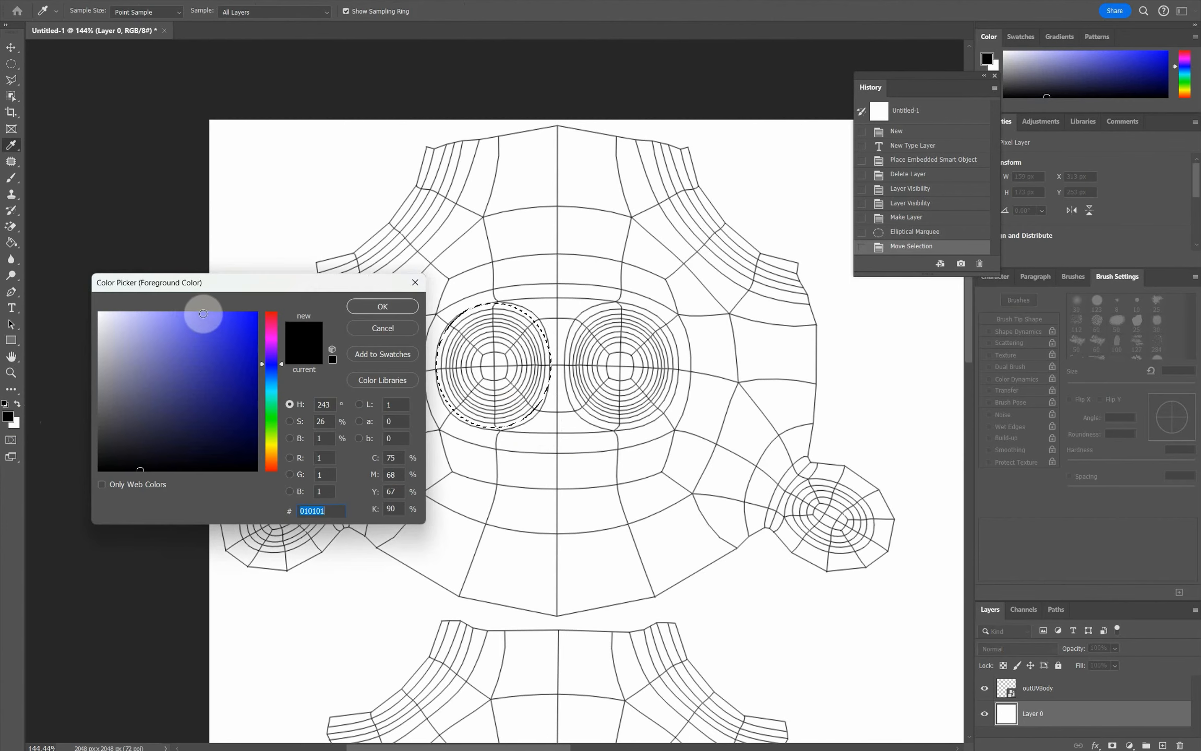
click(203, 311)
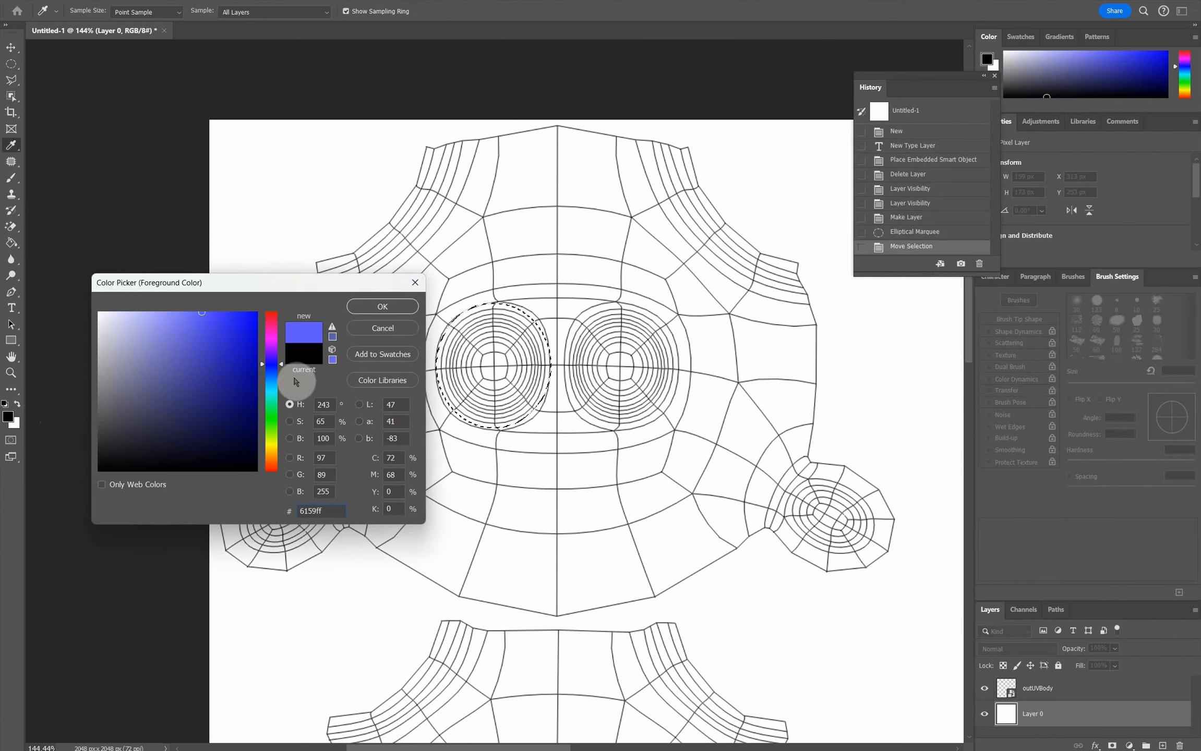
drag(271, 374, 272, 358)
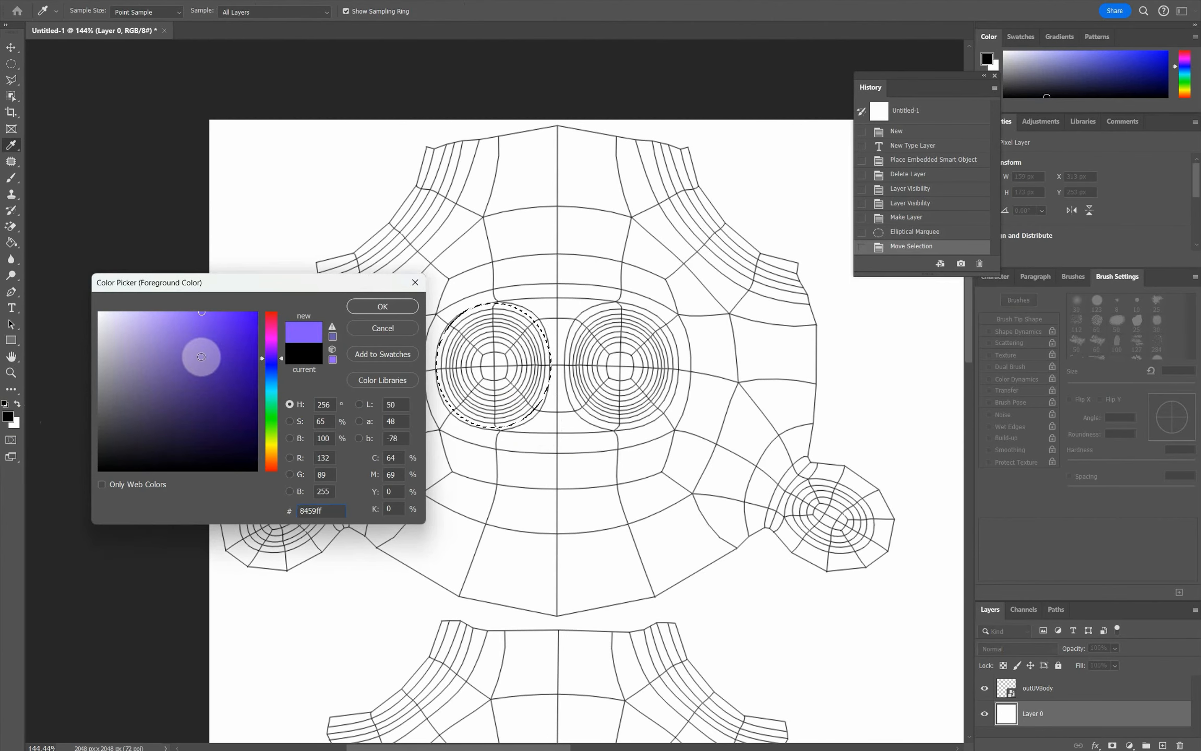
click(383, 306)
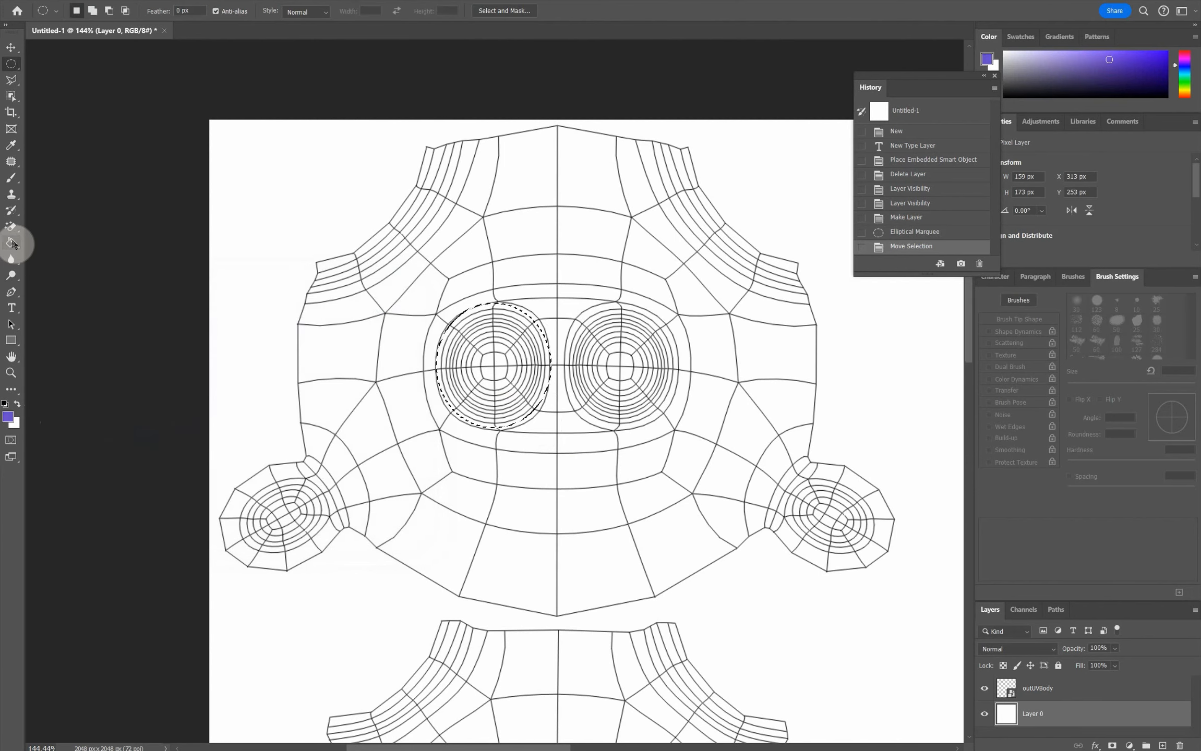
click(11, 243)
click(478, 342)
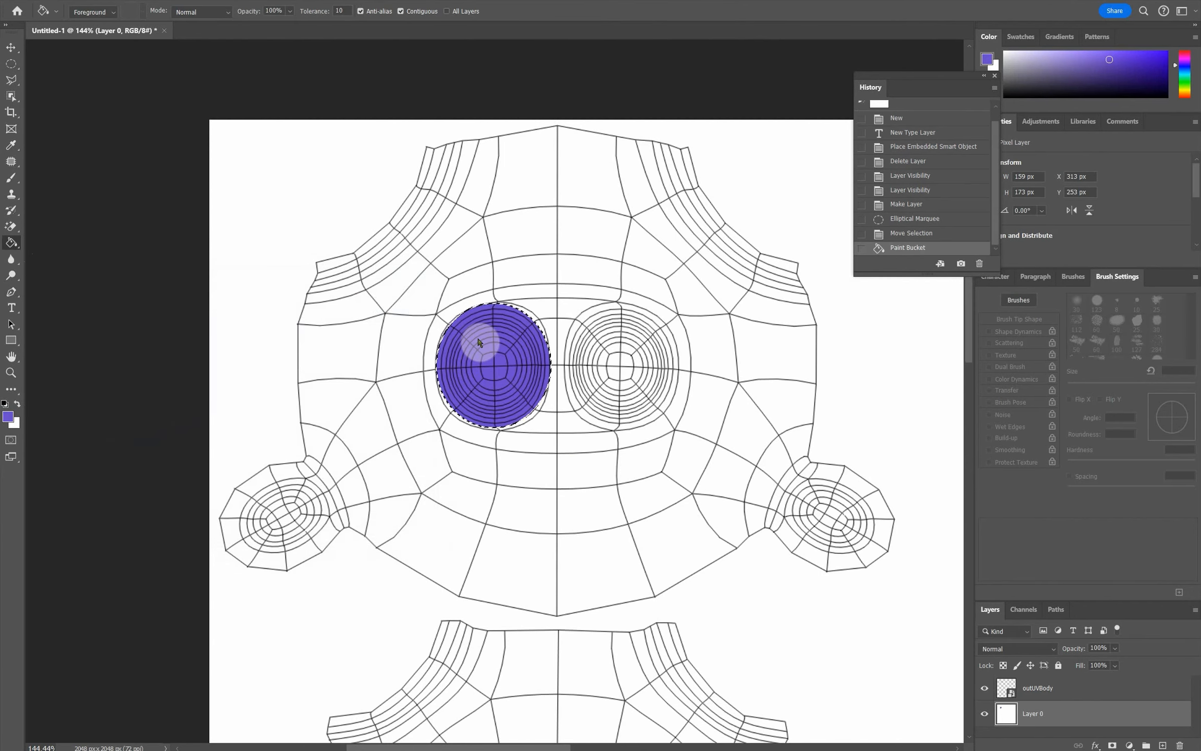
Step: Nudge the elliptical selection outline horizontally from the left eye onto the right eye, to X 490 px
click(11, 64)
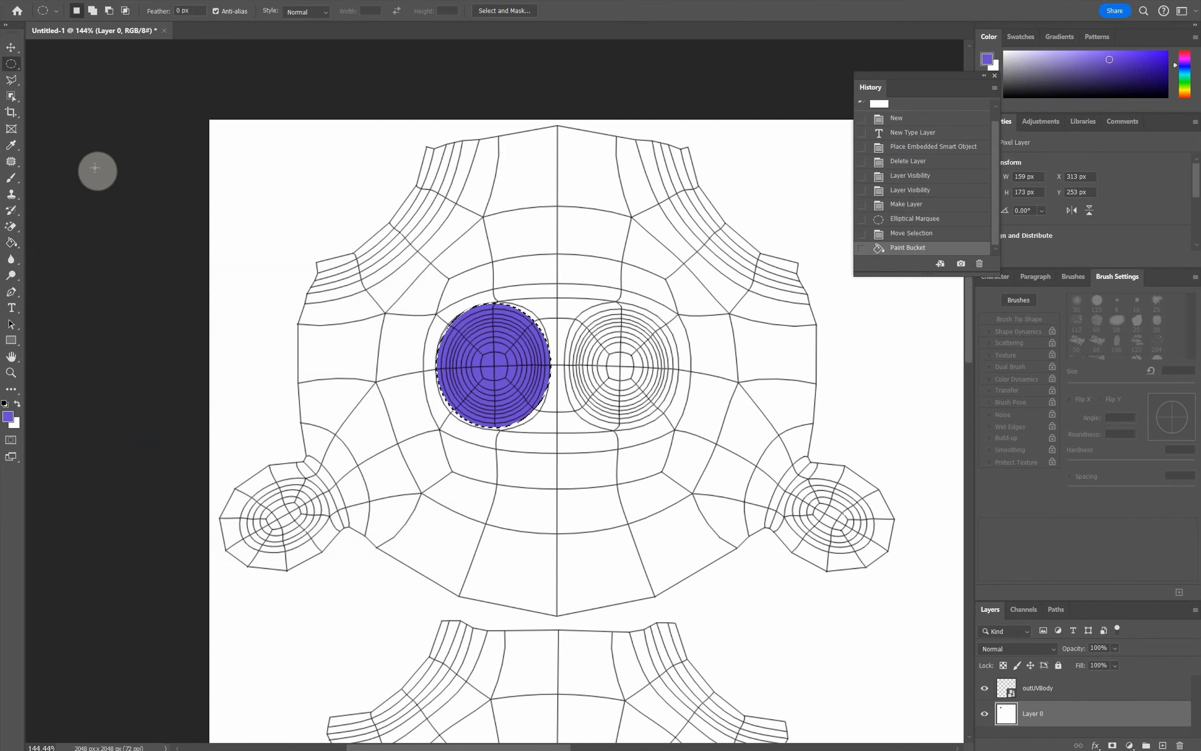
key(Right)
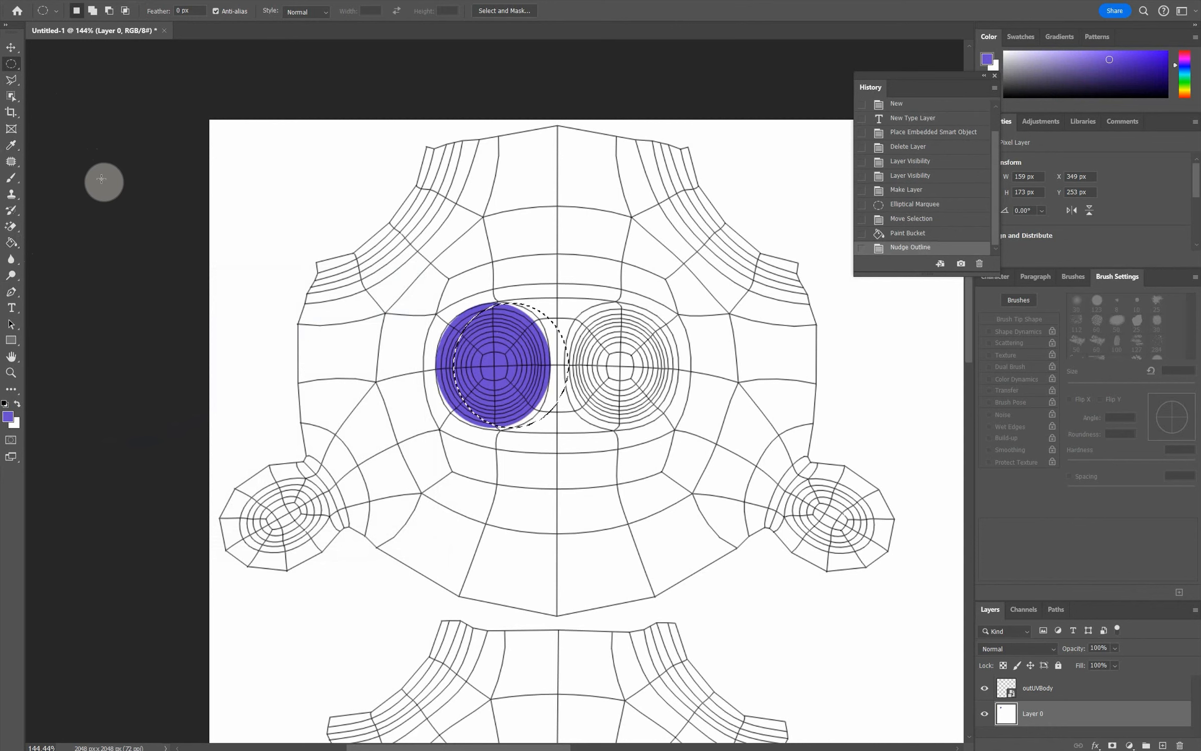
key(Right)
key(Right)
key(Right)
key(Right)
key(Right)
key(Right)
key(Right)
key(Right)
key(Right)
key(Right)
key(Right)
key(Right)
key(Right)
key(Right)
key(Right)
key(Right)
key(Right)
key(Right)
key(Right)
key(Right)
key(Right)
key(Right)
key(Right)
key(Right)
key(Right)
key(Right)
key(Right)
key(Right)
key(Right)
key(Right)
key(Right)
key(Right)
key(Right)
key(Right)
key(Right)
key(Right)
key(Right)
key(Right)
key(Right)
key(Right)
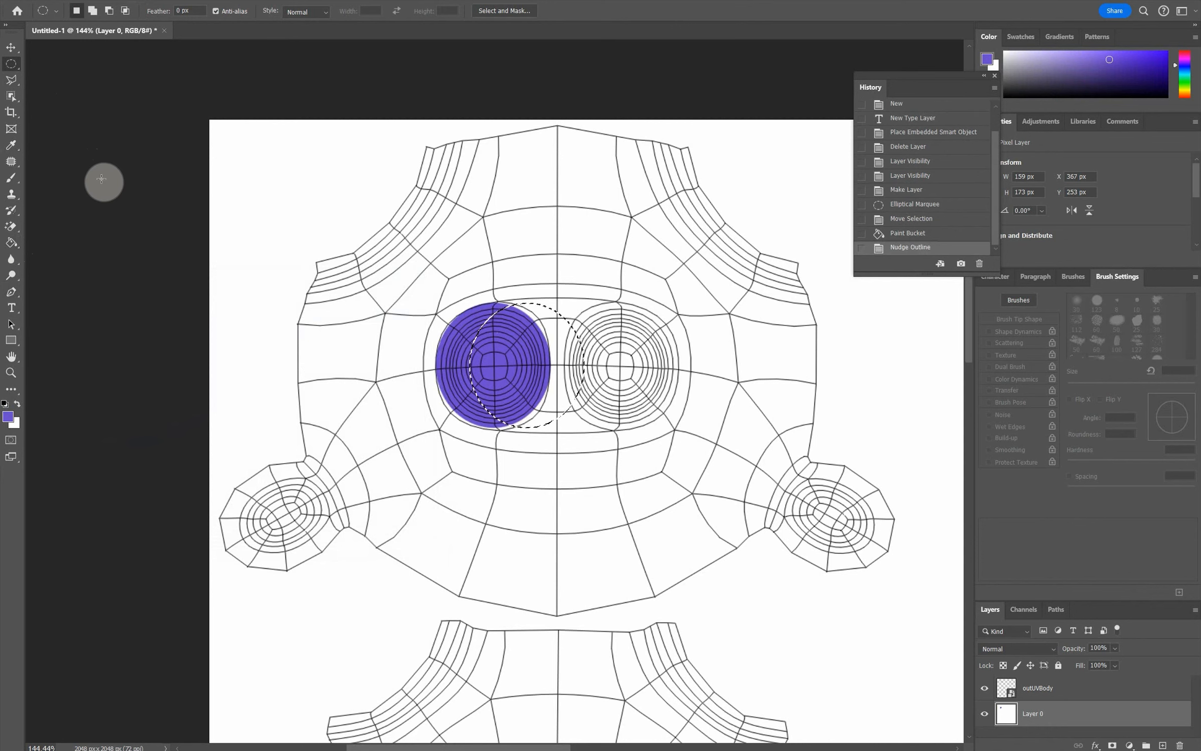
key(Right)
key(Right)
key(Right)
key(Right)
key(Right)
key(Right)
key(Right)
key(Right)
key(Right)
key(Right)
key(Right)
key(Right)
key(Right)
key(Right)
key(Right)
key(Right)
key(Right)
key(Right)
key(Right)
key(Right)
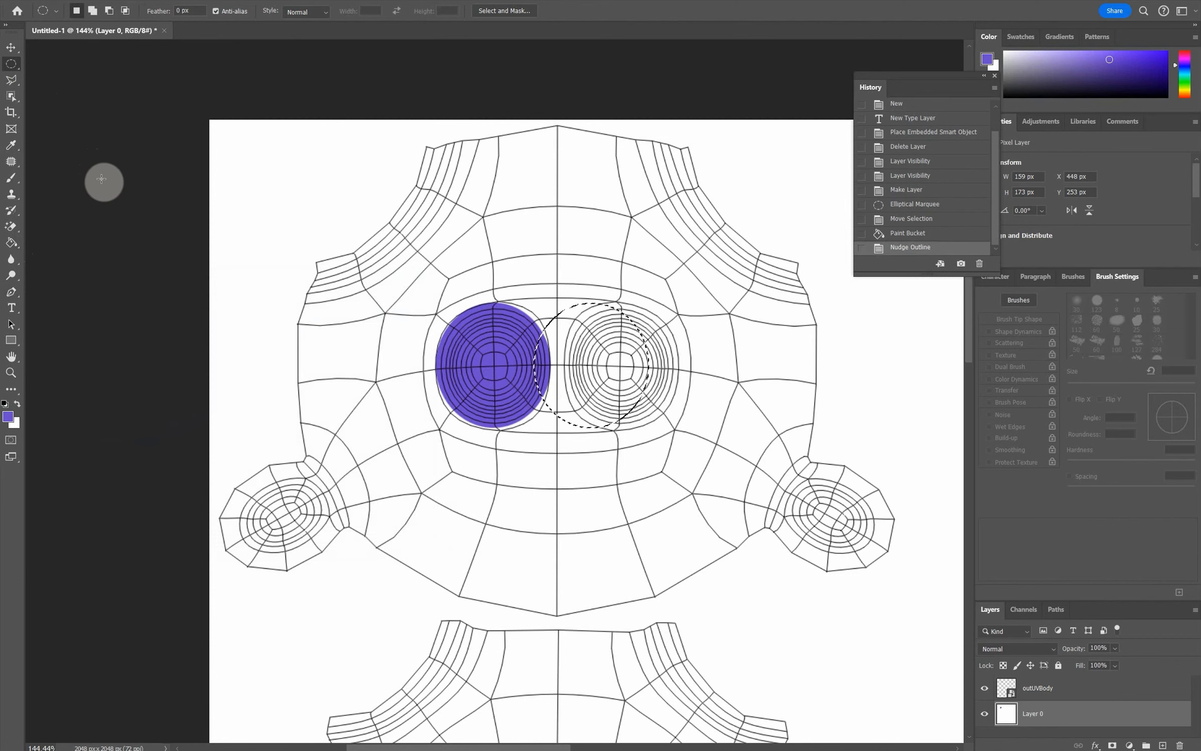
key(Right)
key(Right)
key(Right)
key(Right)
key(Right)
key(Right)
key(Right)
key(Right)
key(Right)
key(Right)
key(Right)
key(Right)
key(Right)
key(Right)
key(Right)
key(Right)
key(Right)
key(Right)
key(Right)
key(Right)
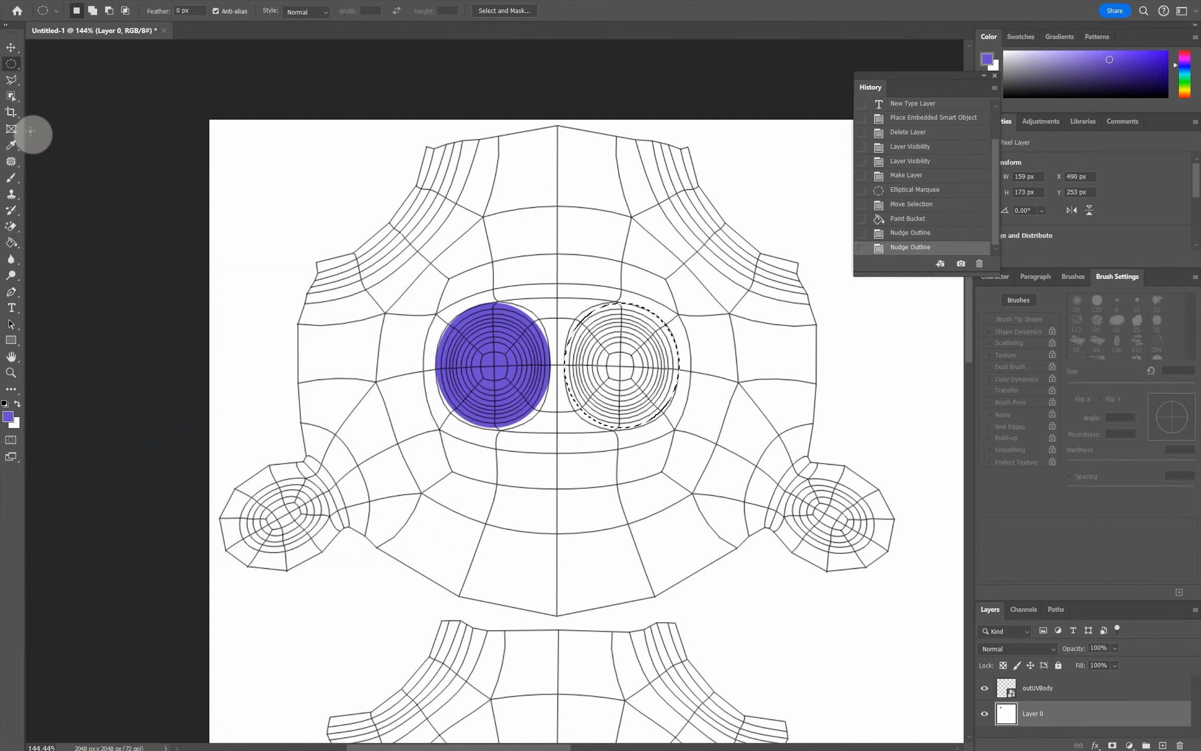
Step: Fill the right-eye selection with the same purple and remove the selection
click(595, 345)
key(ctrl+z)
key(g)
click(660, 368)
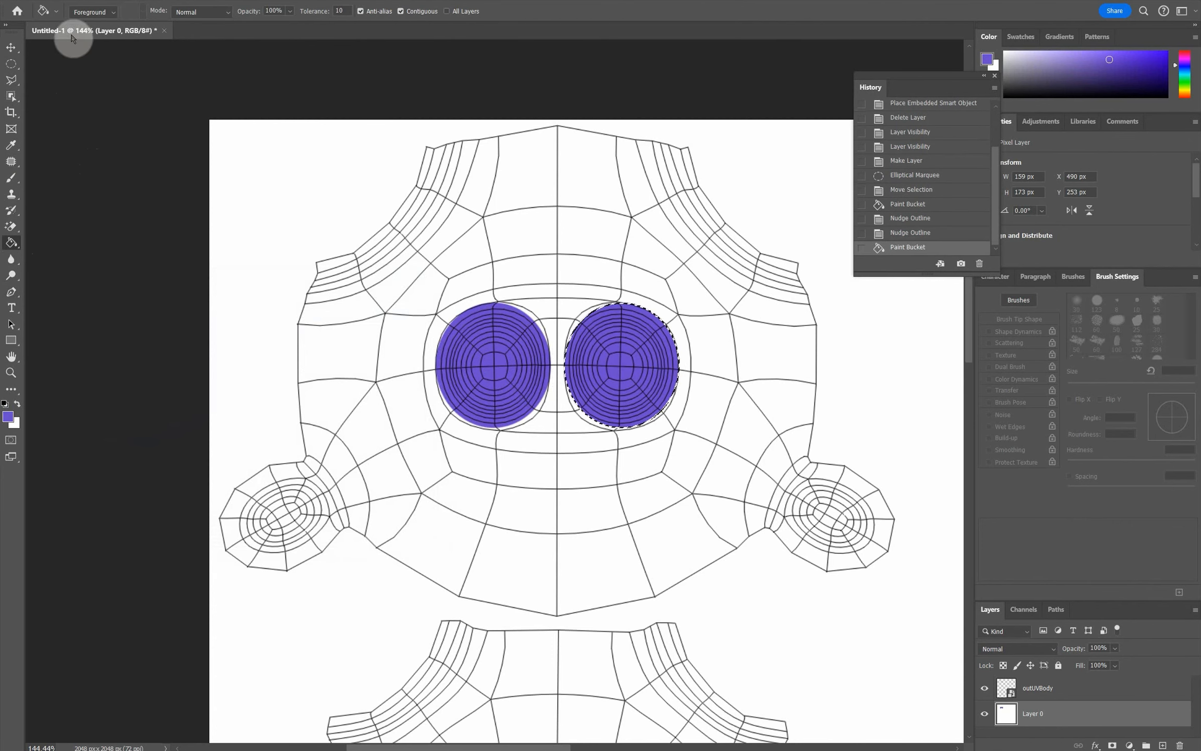
click(6, 70)
key(ctrl+d)
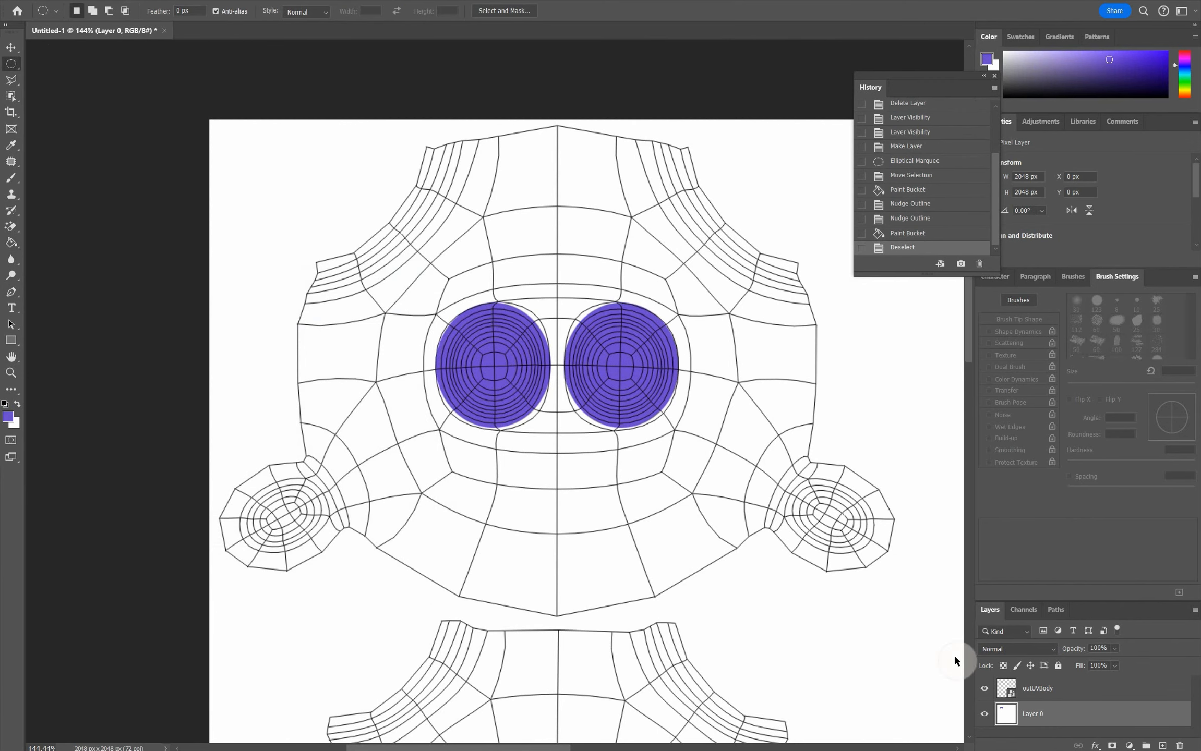
Step: Hide the outUVBody layer and soften the purple eye circles on Layer 0 with a Gaussian Blur
click(984, 689)
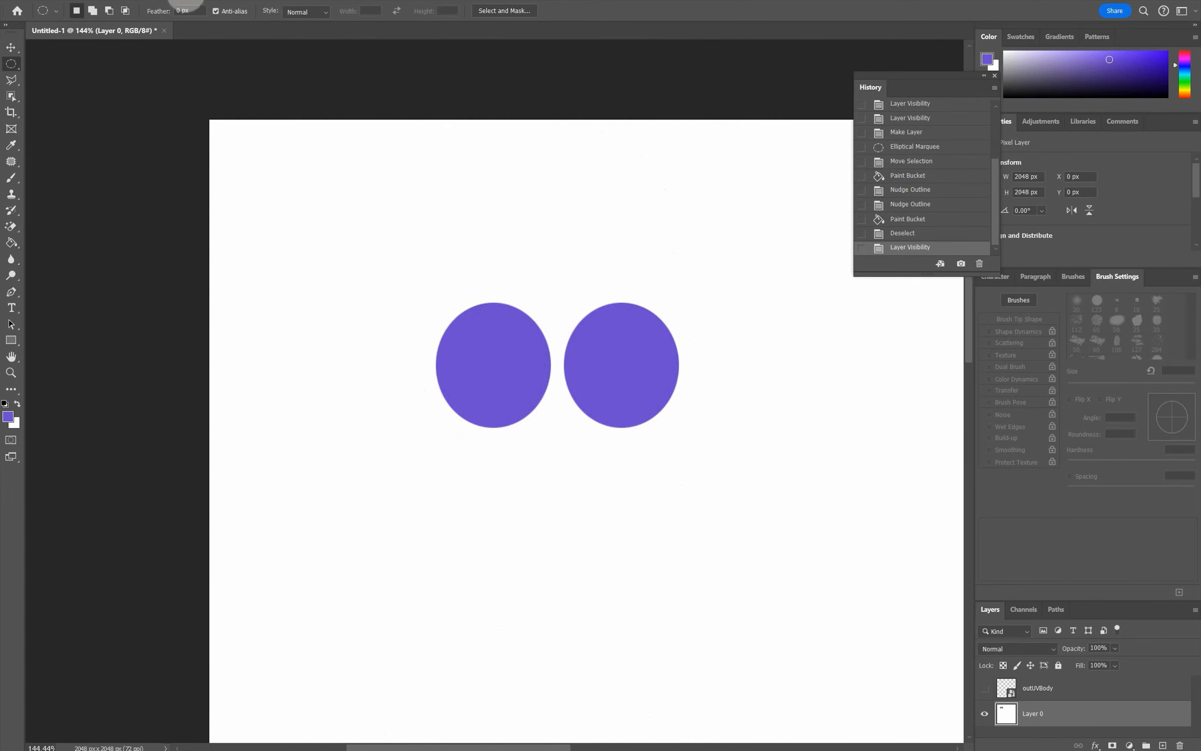
click(172, 2)
mouse_move(219, 141)
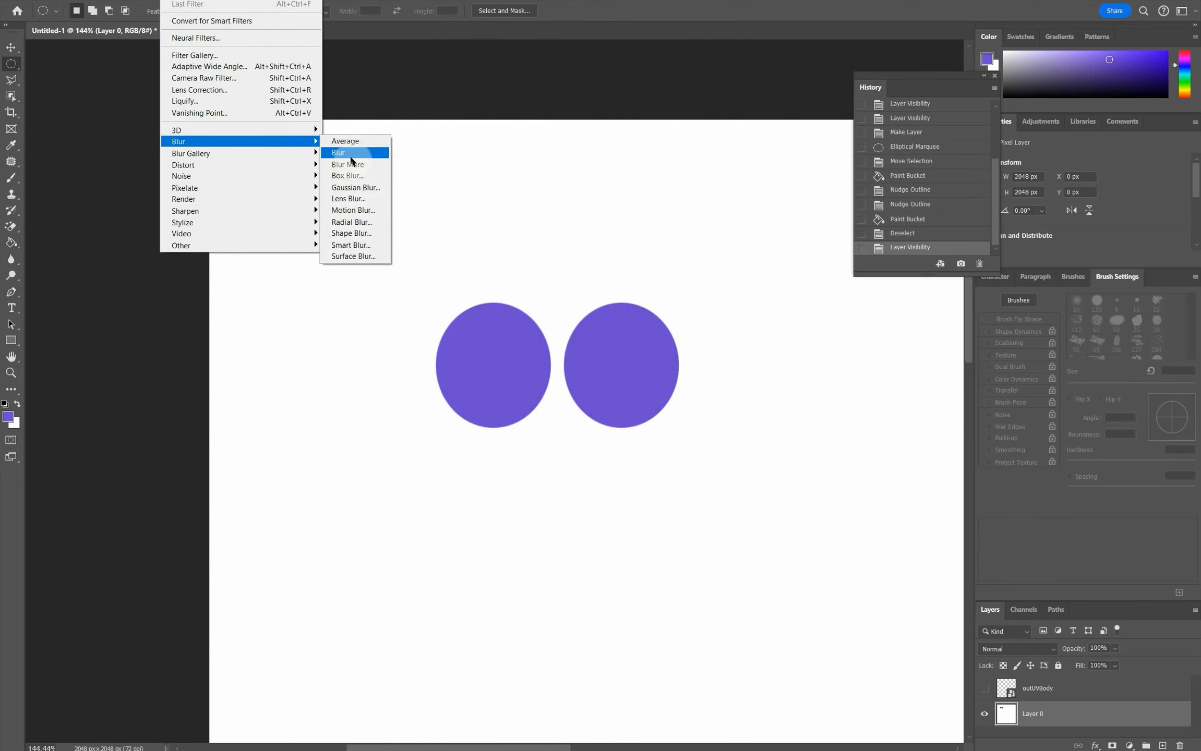
click(355, 187)
key(Return)
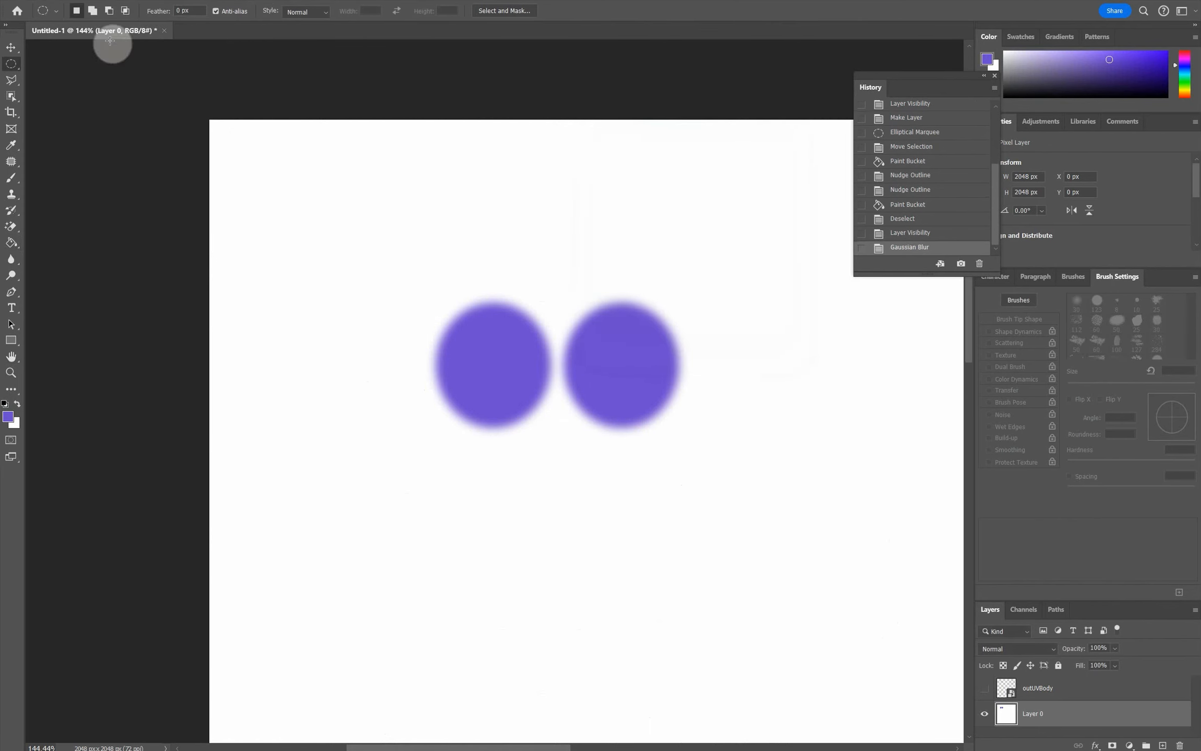
Step: Export the texture as a PNG named BugSkin01.png into the C:\Student\Bug\sourceimages folder
click(26, 2)
mouse_move(101, 210)
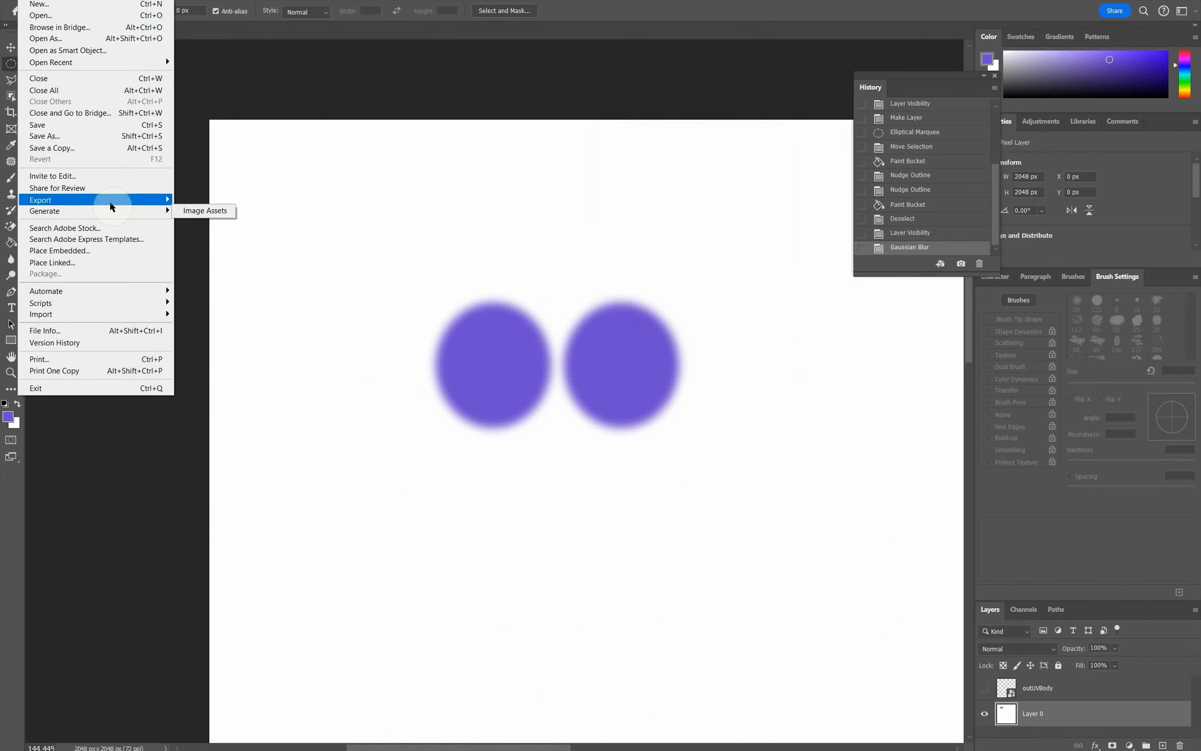
click(193, 201)
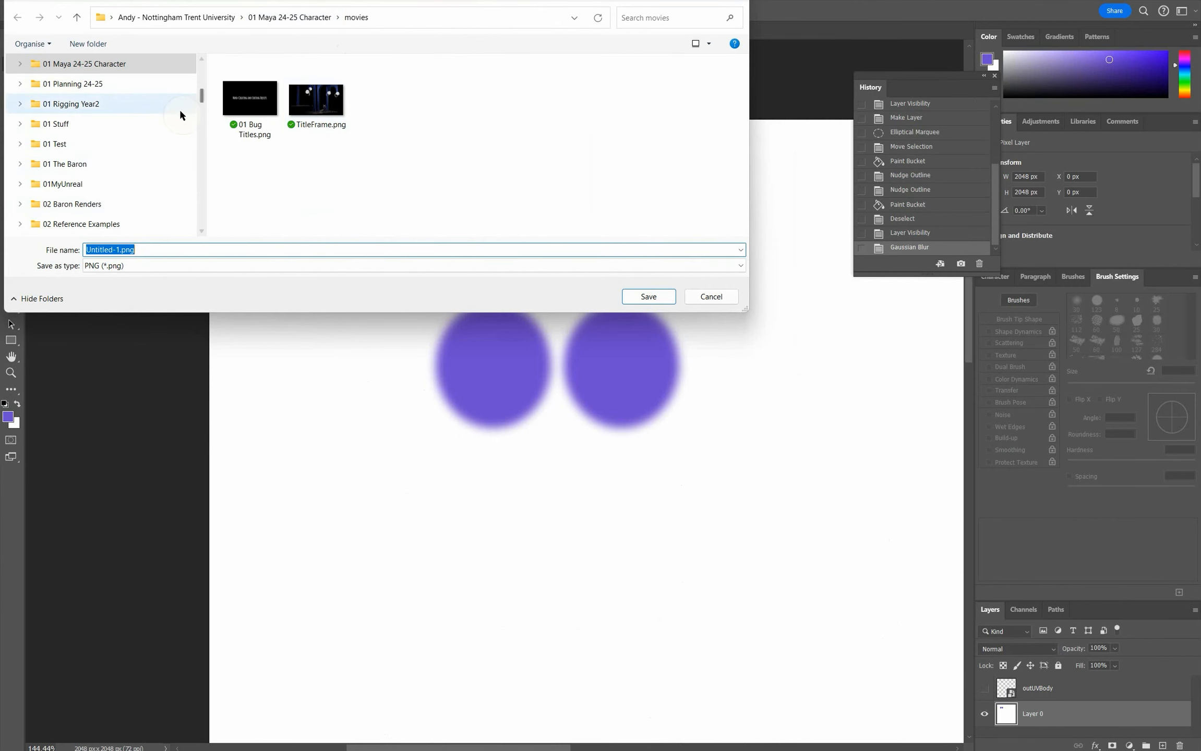
scroll(157, 146, down, 15)
click(87, 107)
scroll(276, 188, down, 1)
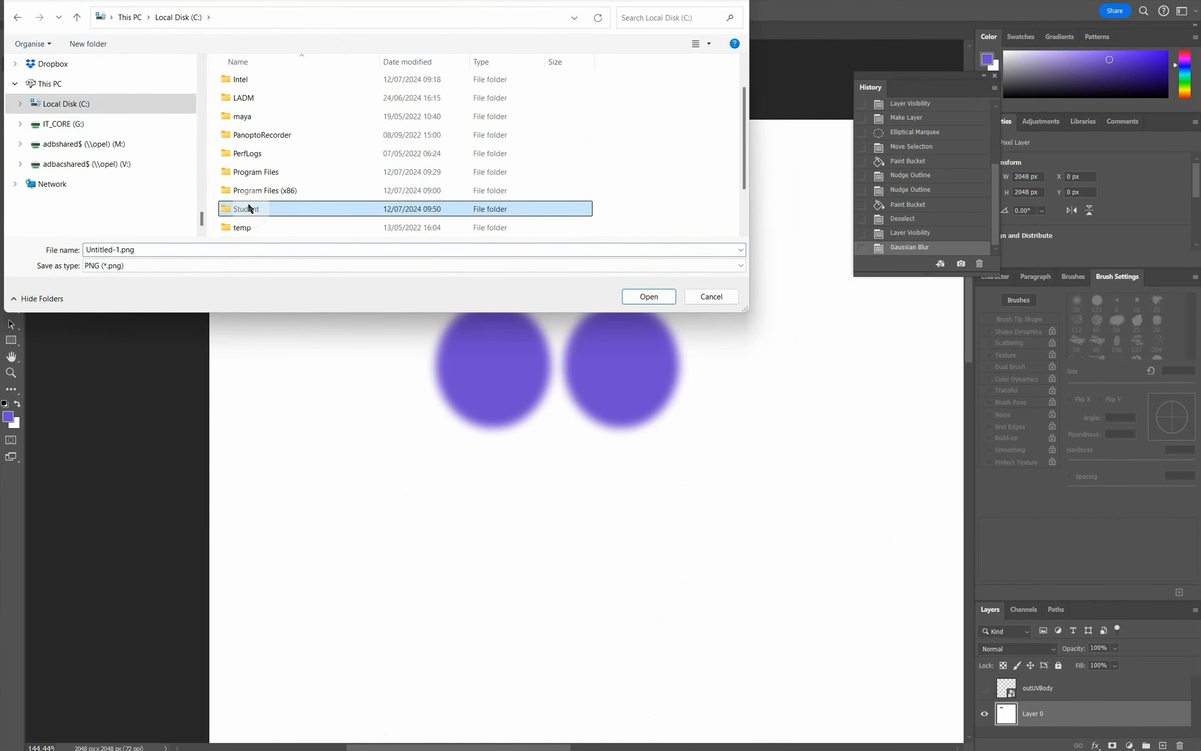
double_click(249, 207)
double_click(247, 85)
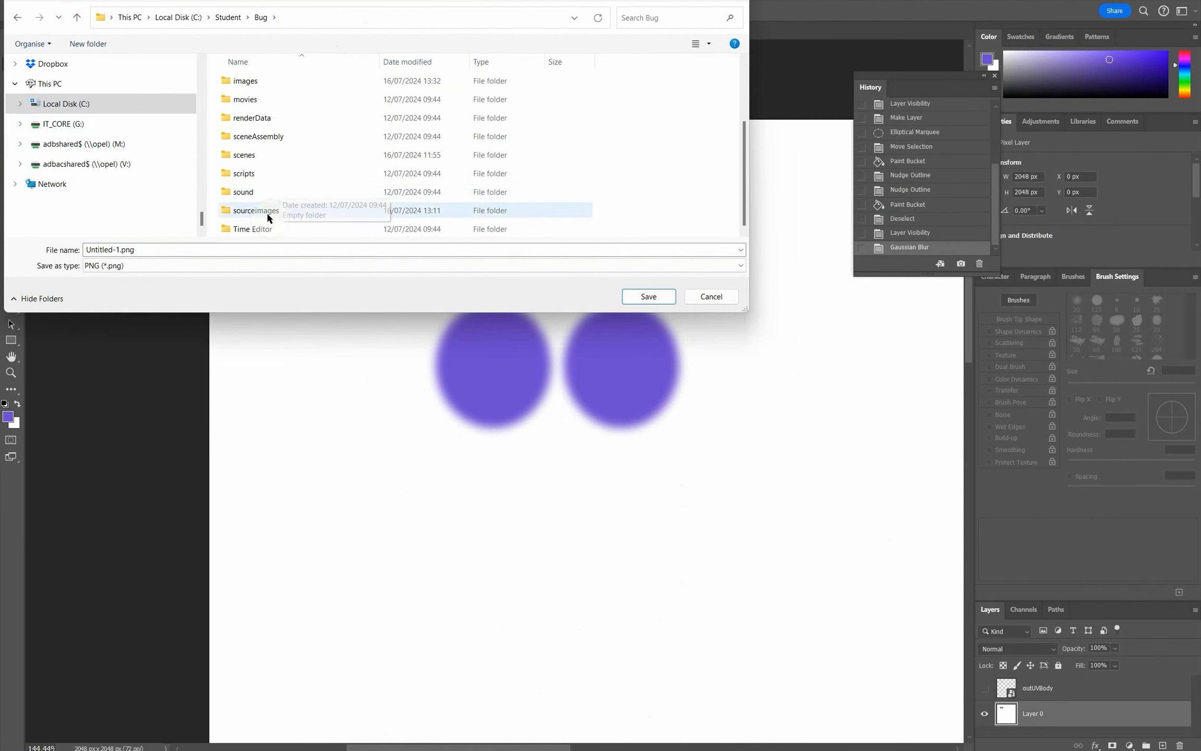
double_click(266, 211)
double_click(120, 251)
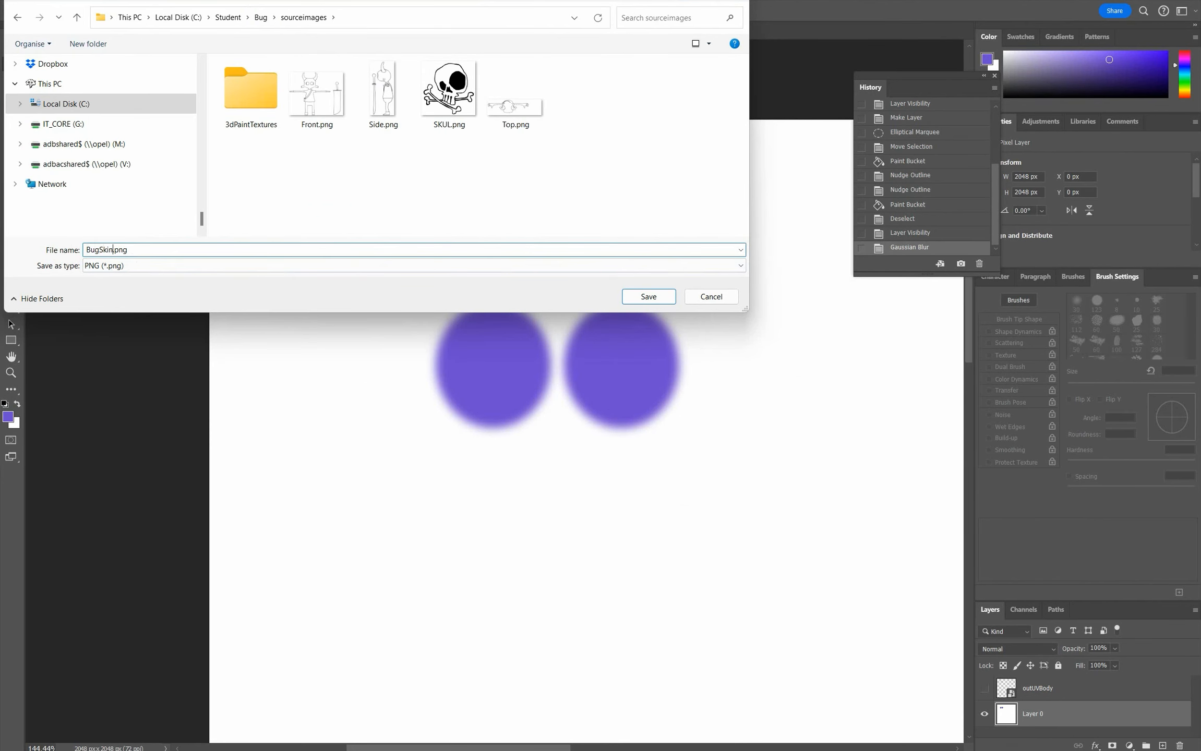
click(628, 294)
Step: Switch to the Bug Stage 4 scene in Maya, set the General workspace and close the UV Snapshot options
mouse_move(270, 750)
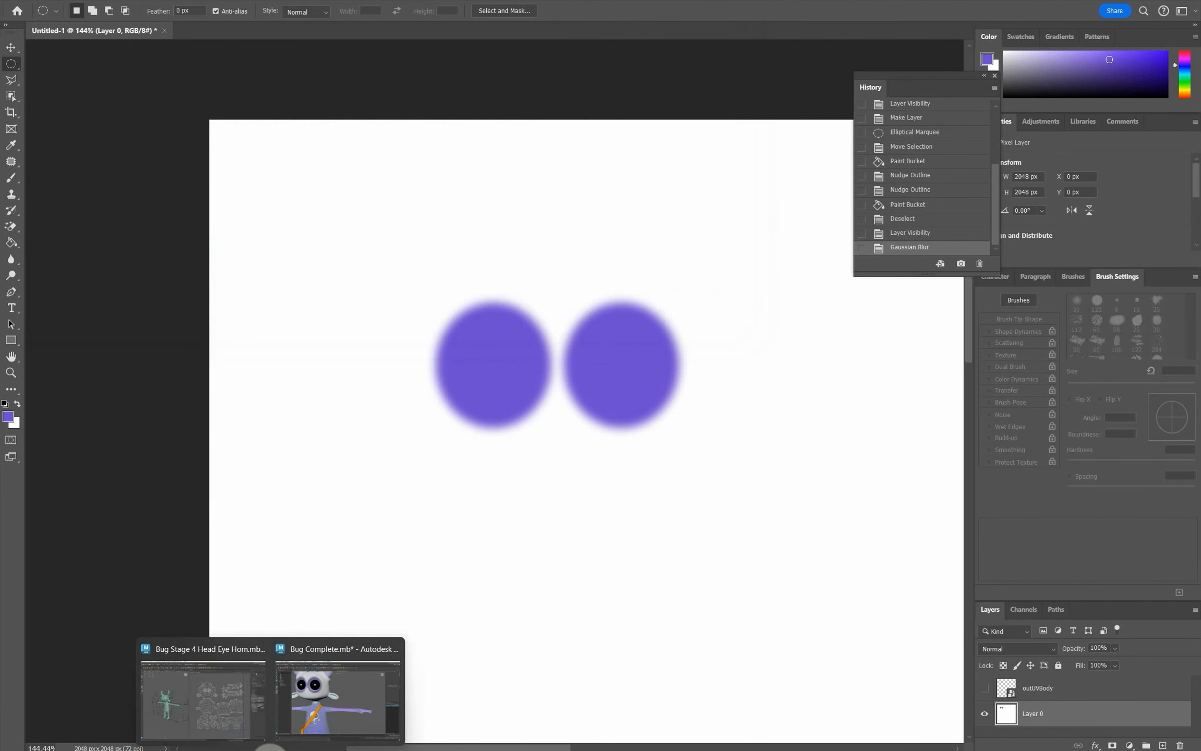
click(219, 728)
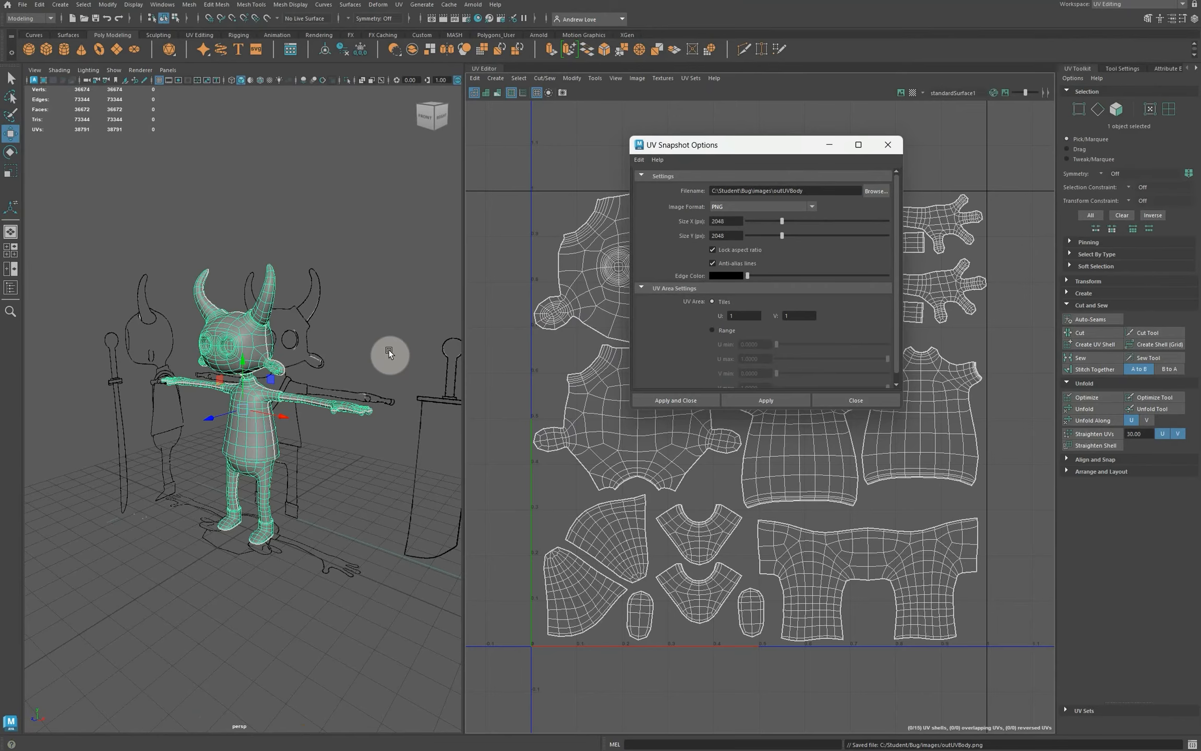
click(1182, 4)
click(1138, 17)
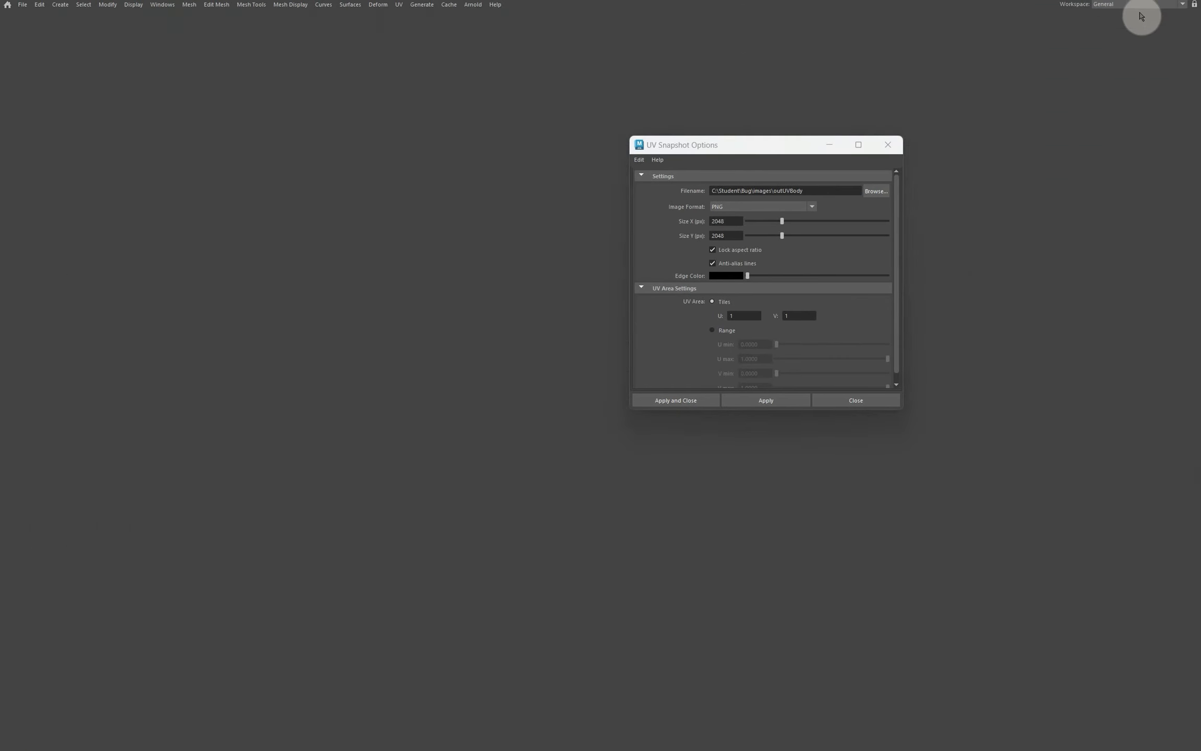
click(888, 144)
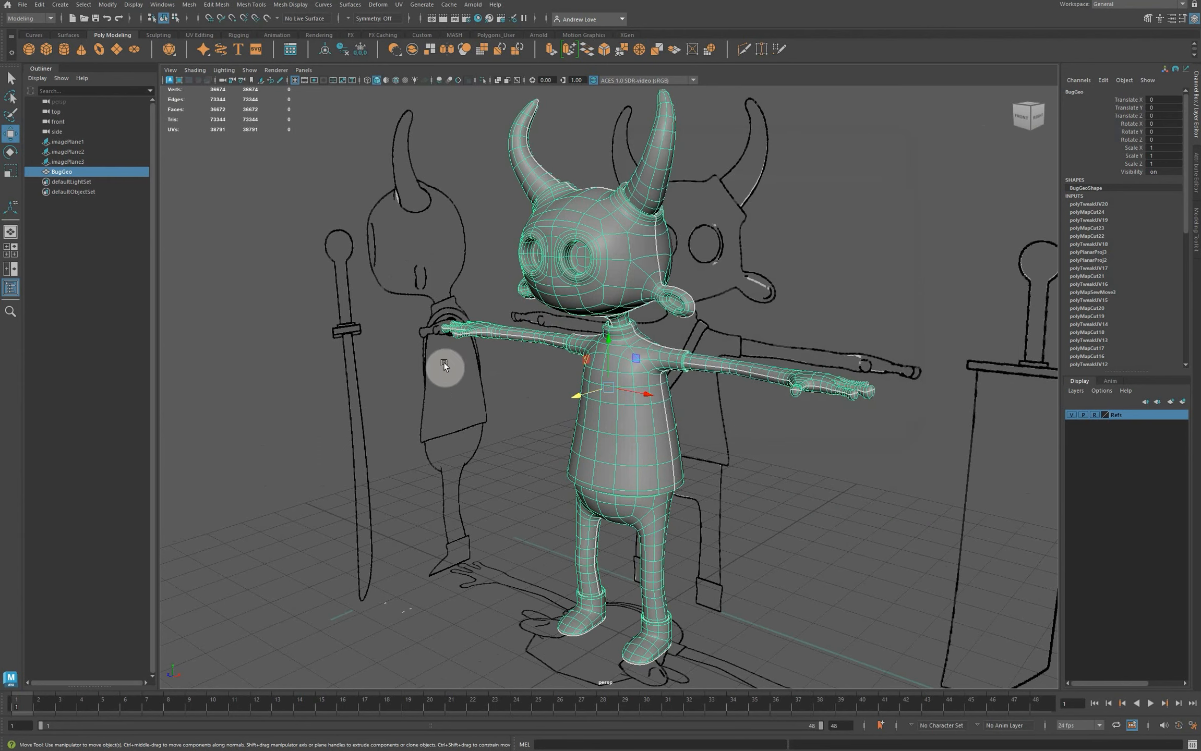
Step: Review the construction inputs of BugGeo and delete the mesh's history
scroll(1095, 235, down, 5)
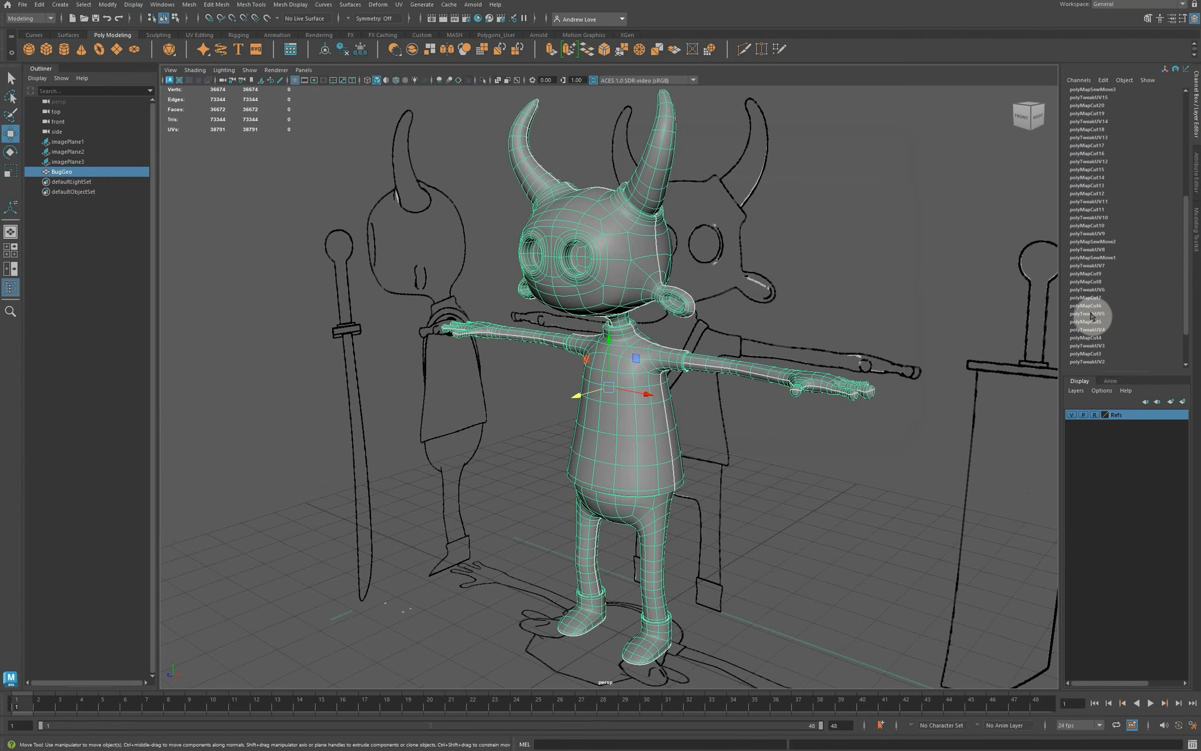
scroll(1101, 240, up, 3)
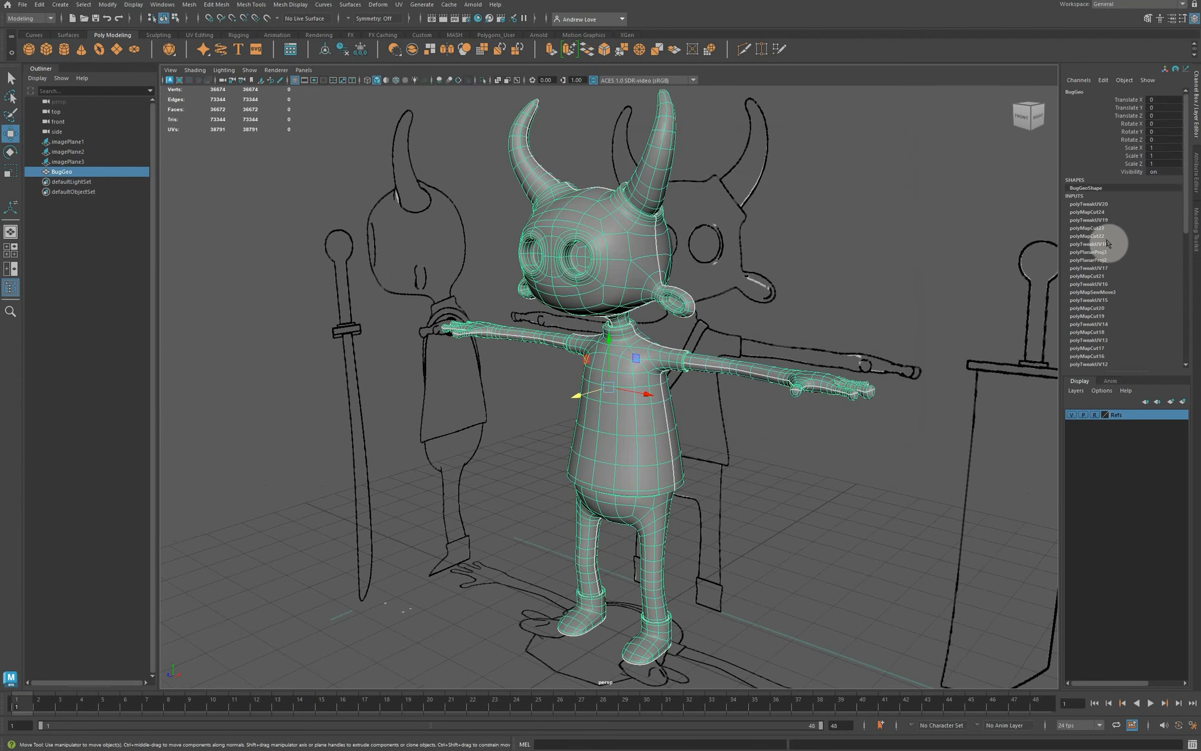
scroll(1111, 246, up, 2)
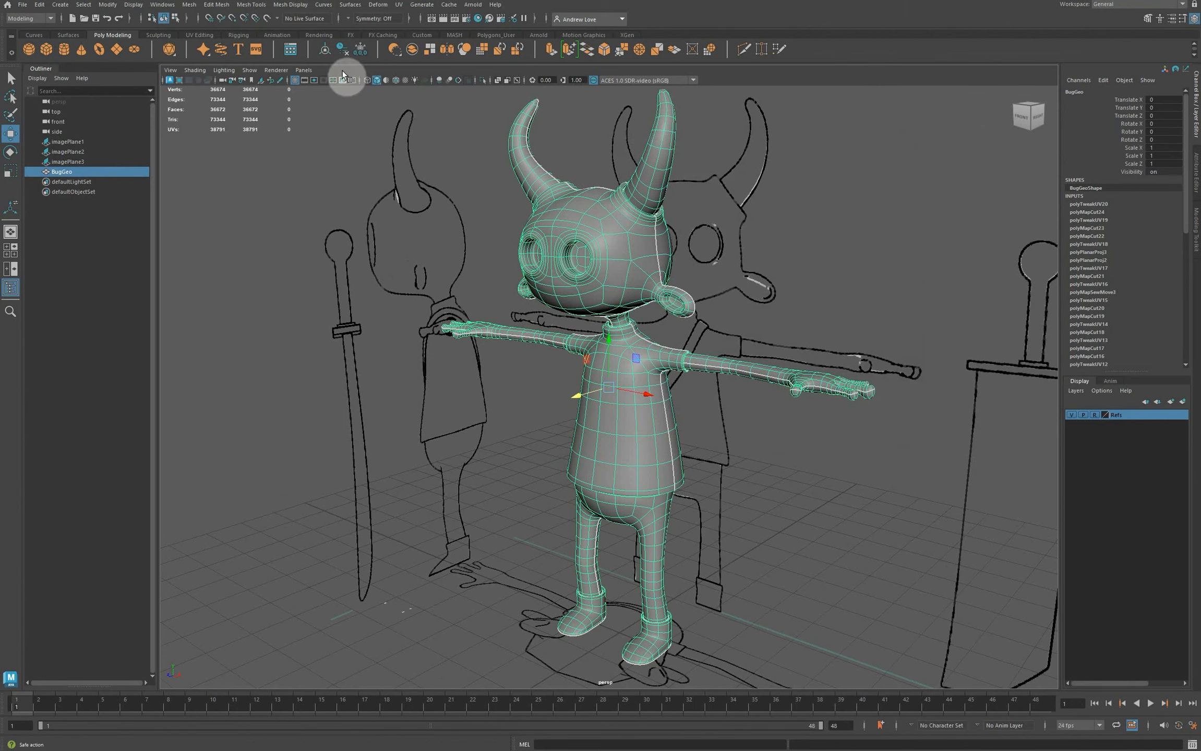
click(347, 50)
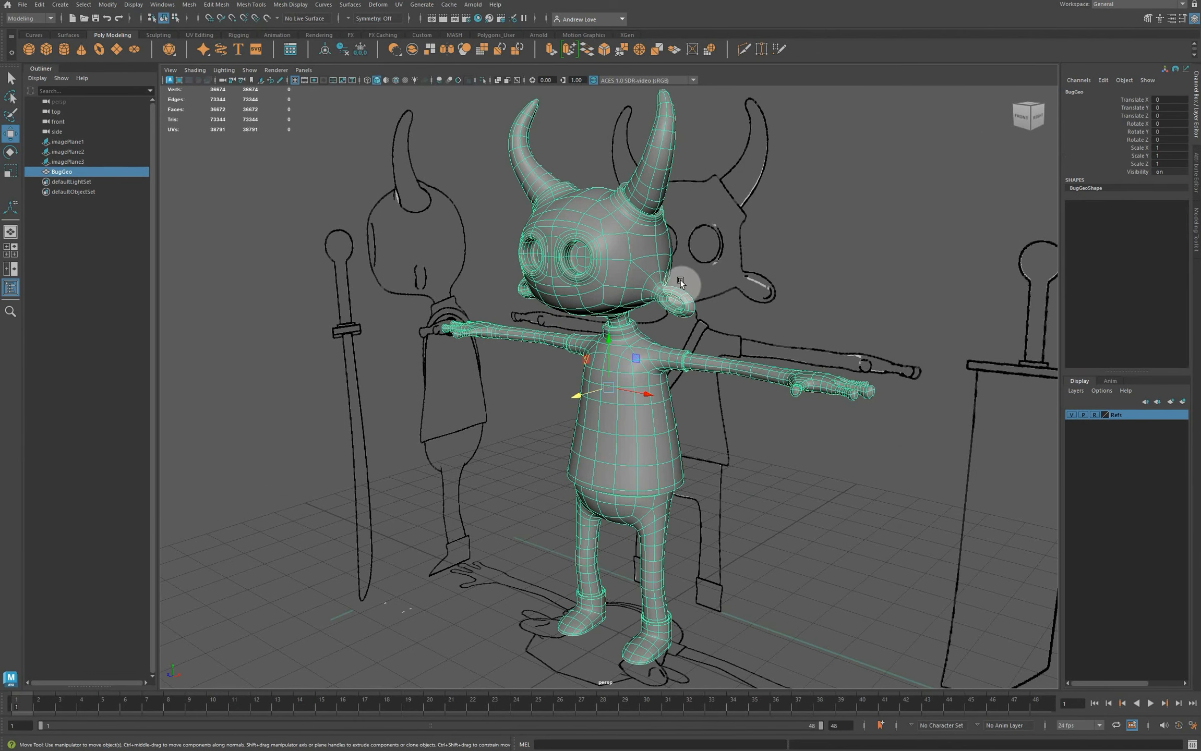
Step: Assign a new Arnold aiStandardSurface material to the character mesh BugGeo
click(733, 247)
click(638, 248)
right_drag(623, 212, 702, 520)
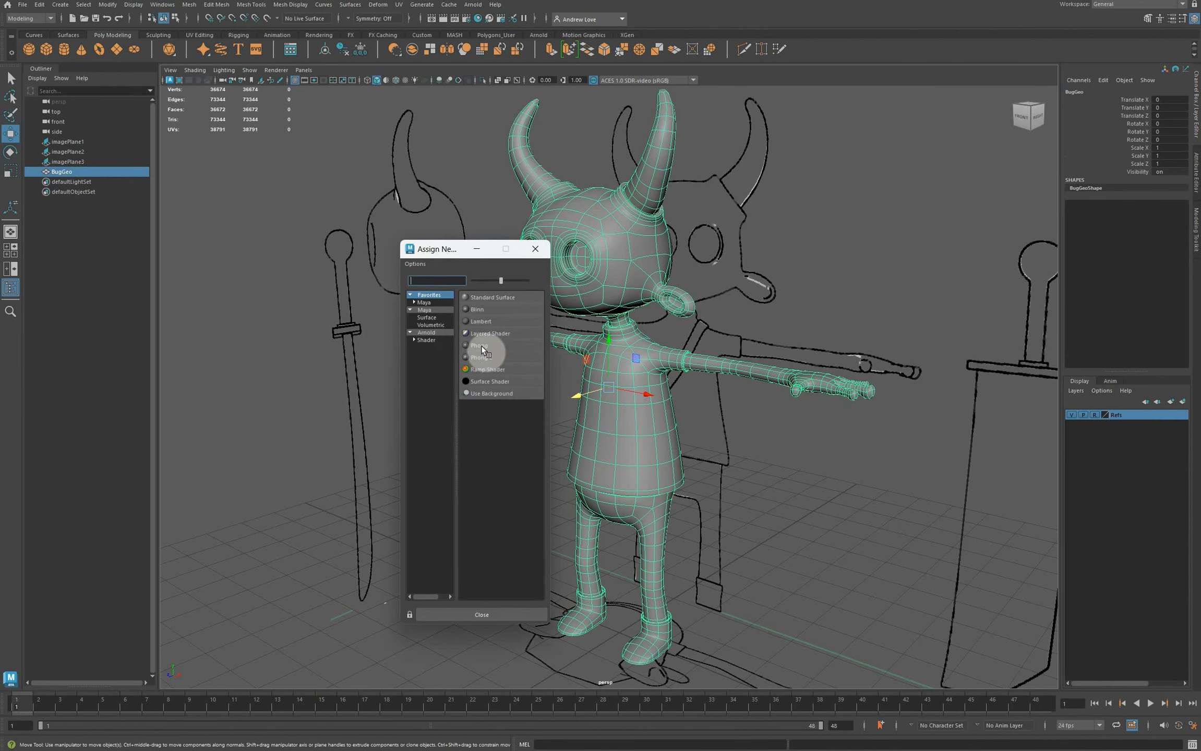
click(420, 340)
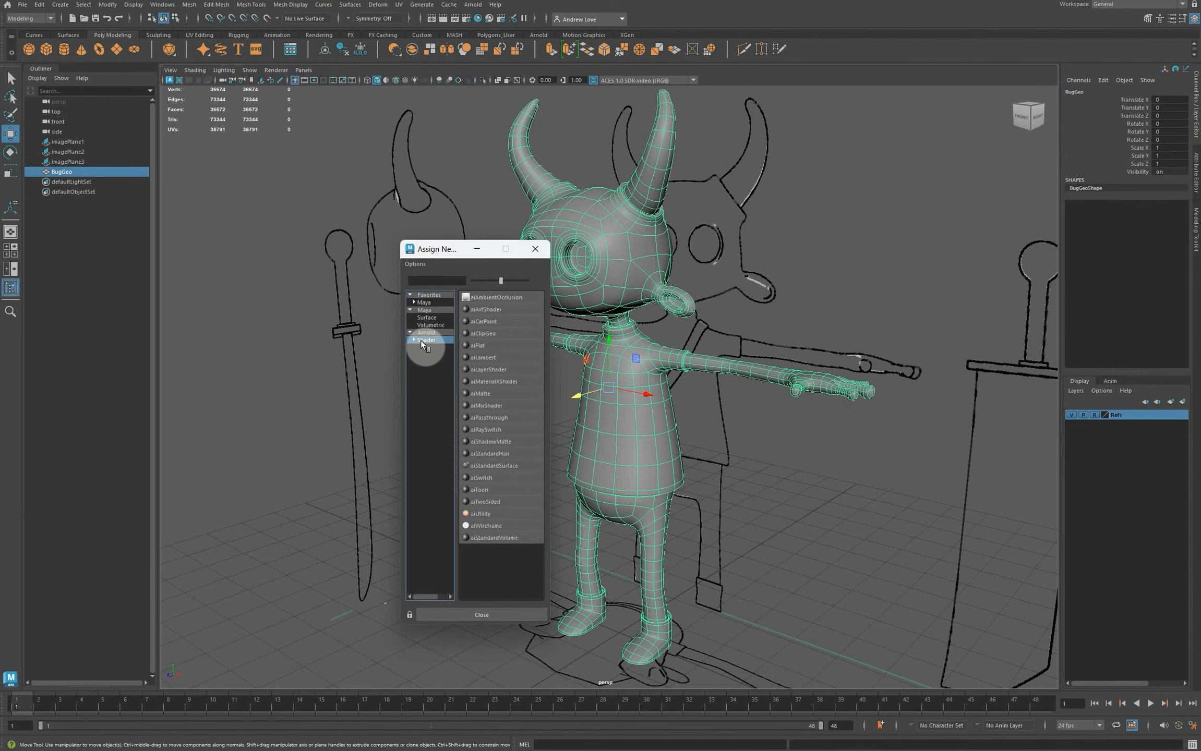
click(504, 464)
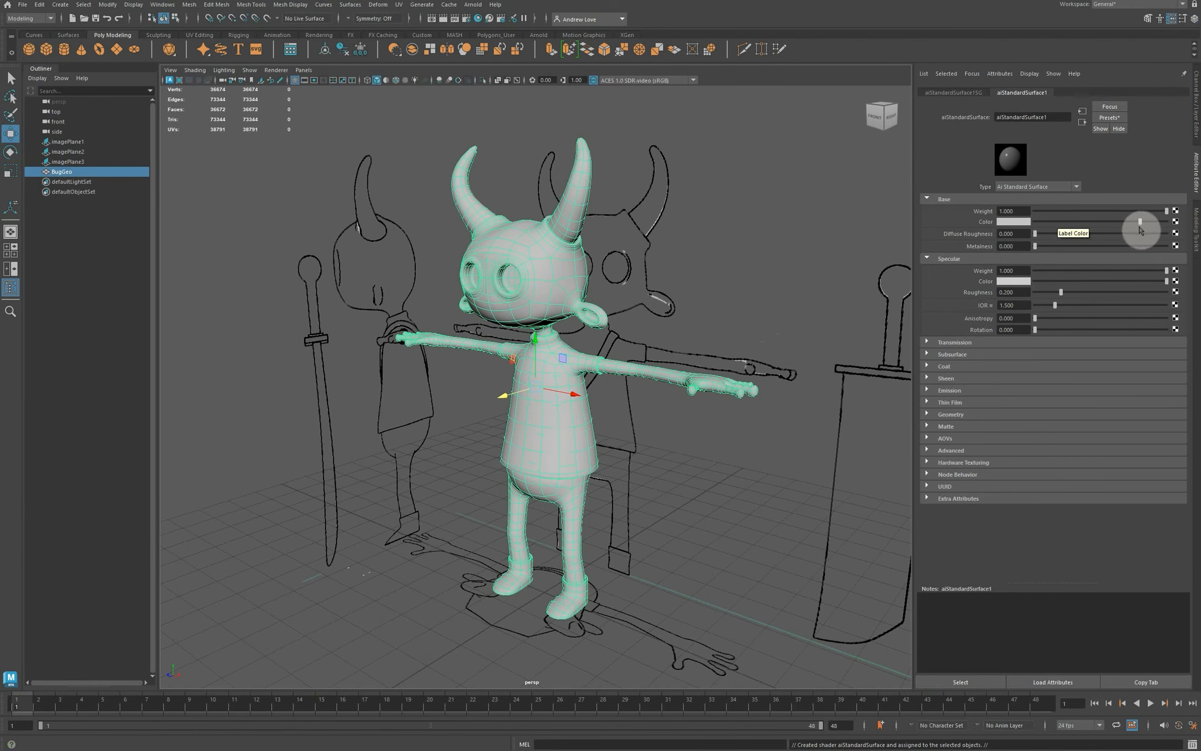
Step: Connect a File texture to the material's base colour and load BugSkin01.png from sourceimages
click(1175, 222)
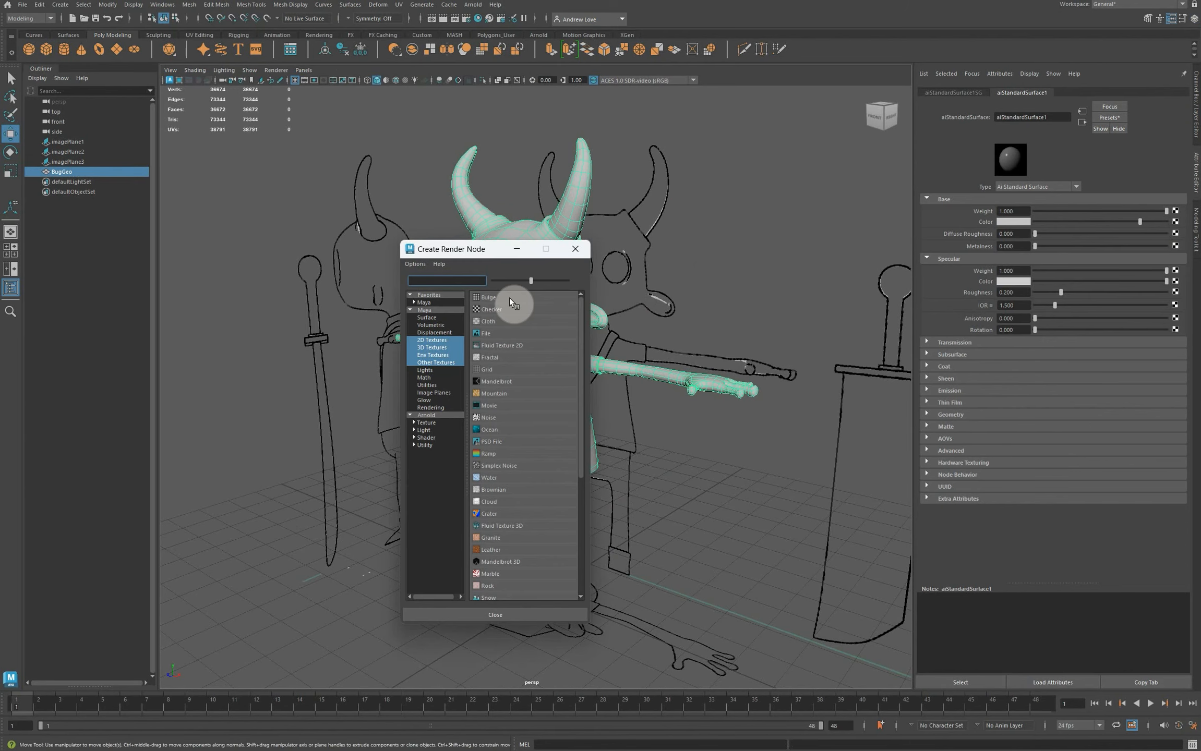
click(492, 334)
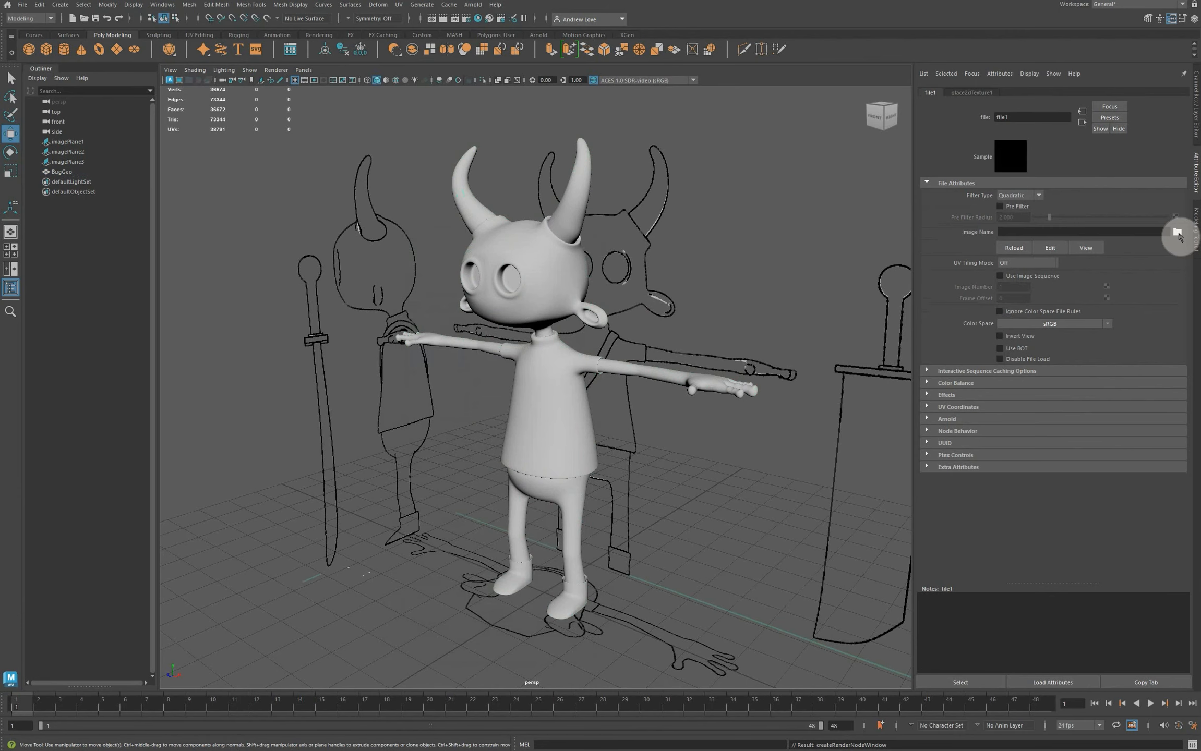
click(1177, 232)
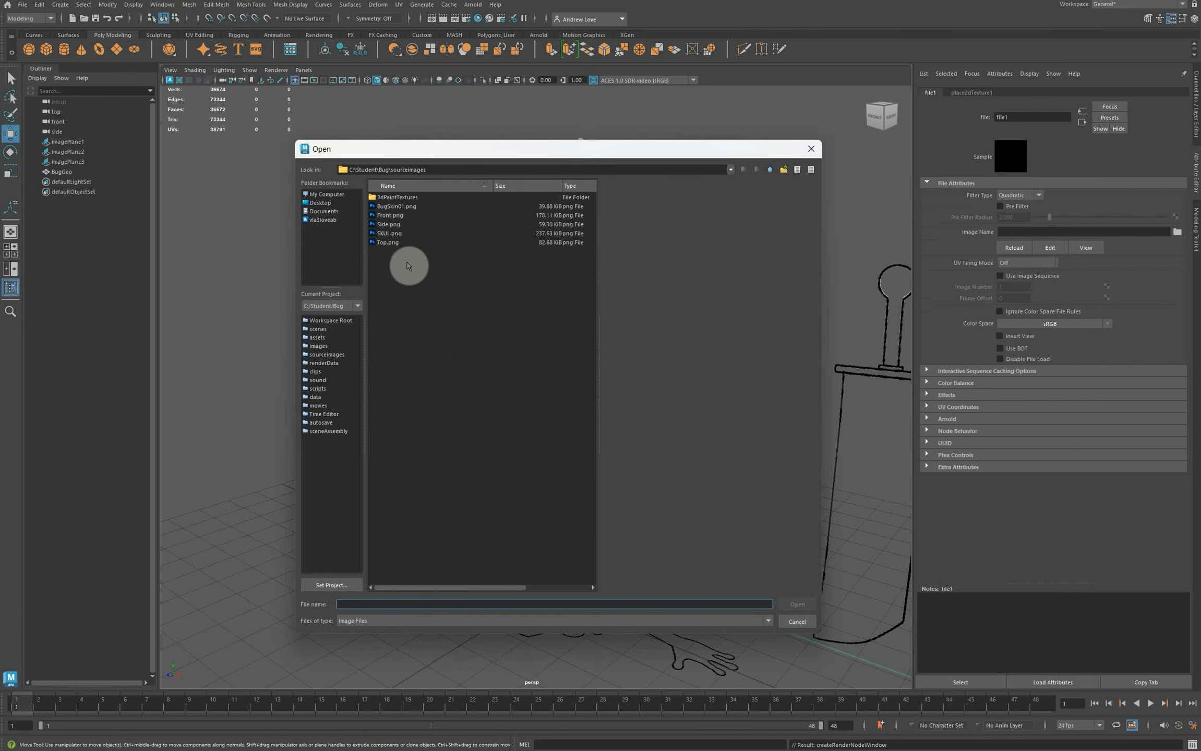
click(384, 209)
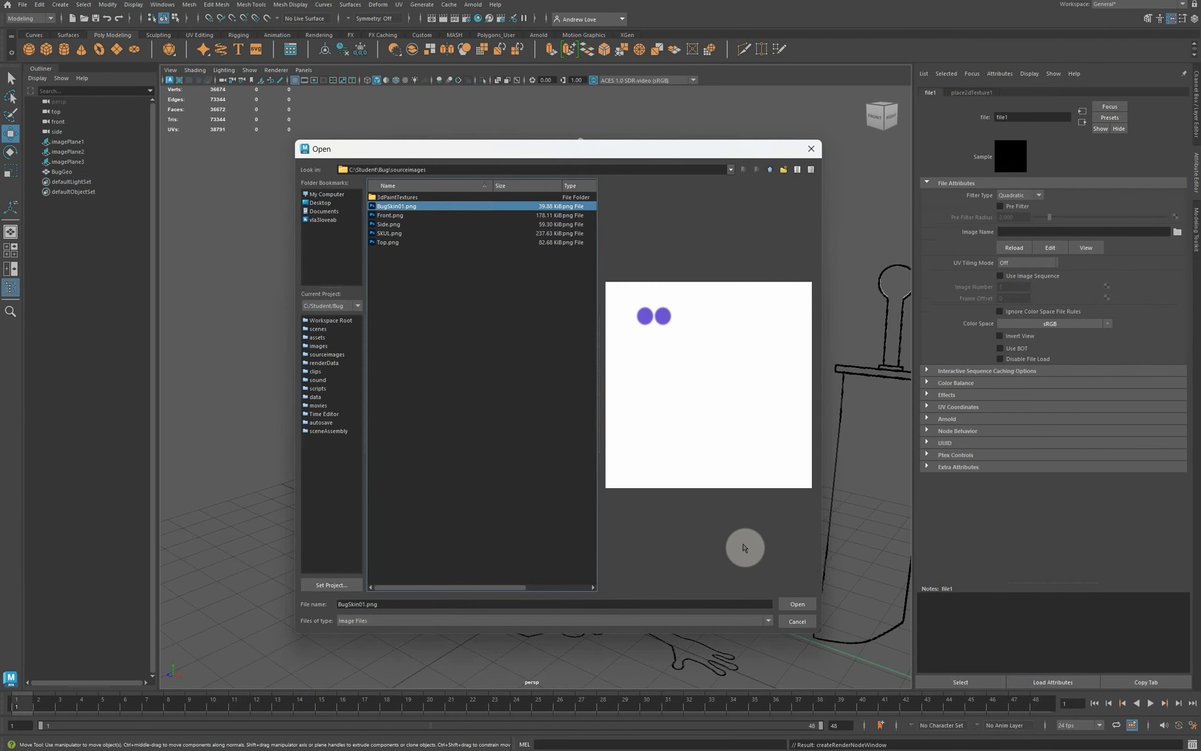
click(793, 604)
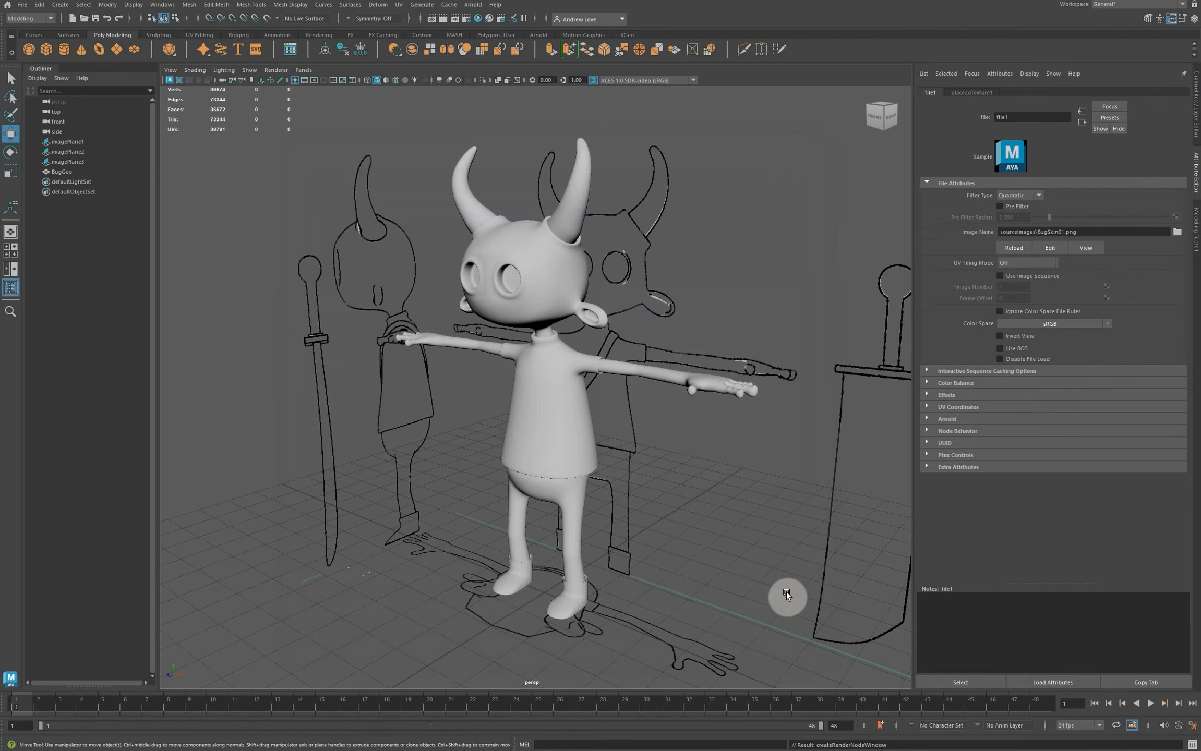
Step: Turn on textured shading and inspect the painted eye areas on the head up close
key(6)
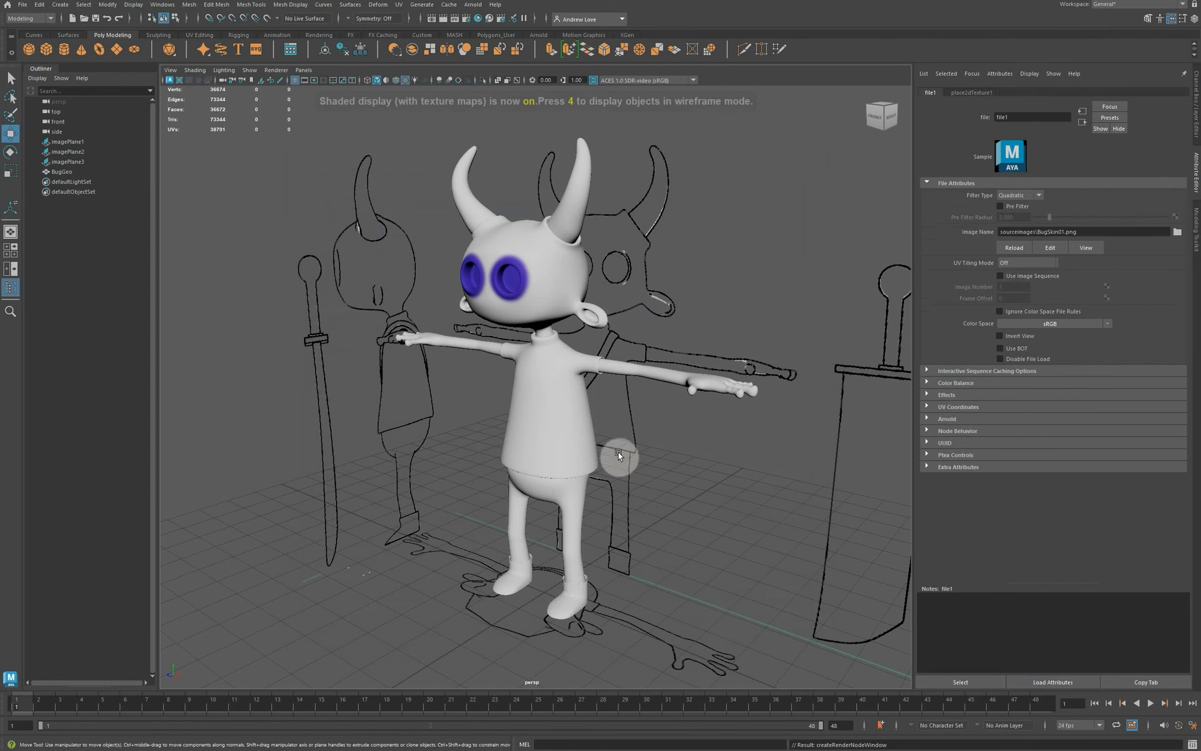
mouse_move(295, 485)
alt+mouse_down()
mouse_move(368, 487)
mouse_move(285, 484)
mouse_move(366, 488)
mouse_move(315, 476)
alt+mouse_up()
scroll(349, 368, up, 6)
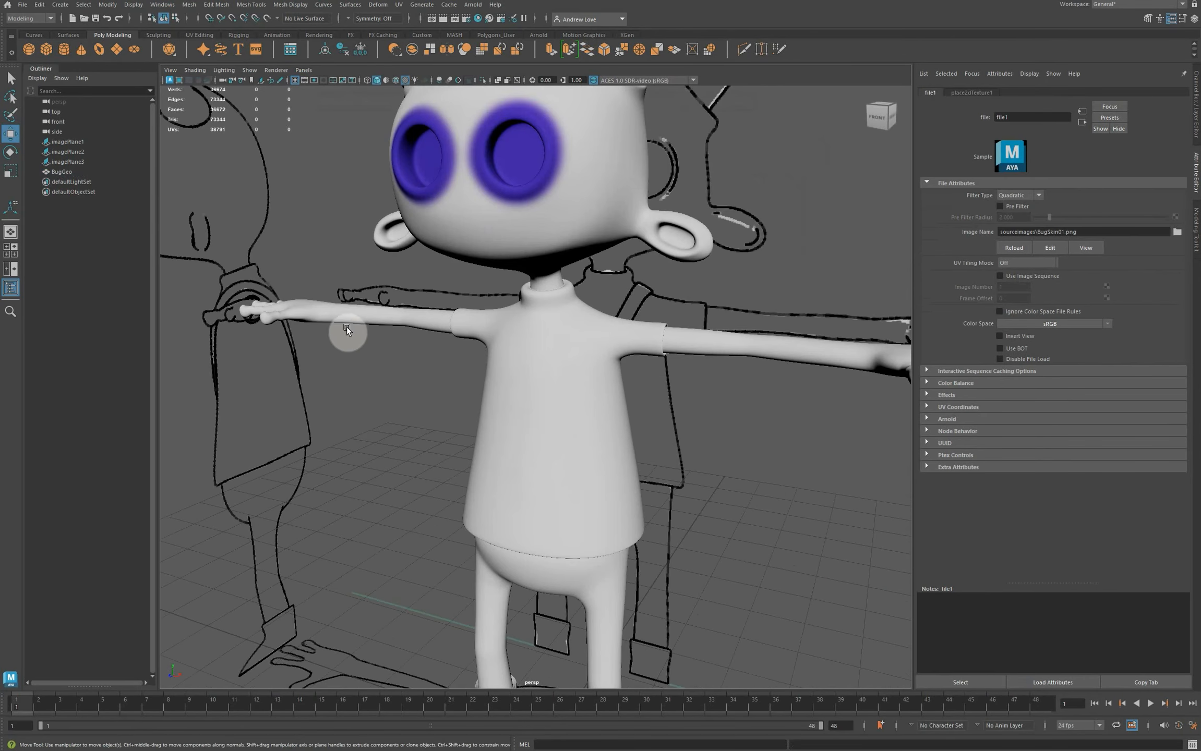
alt+middle_drag(346, 327, 389, 375)
scroll(376, 347, up, 3)
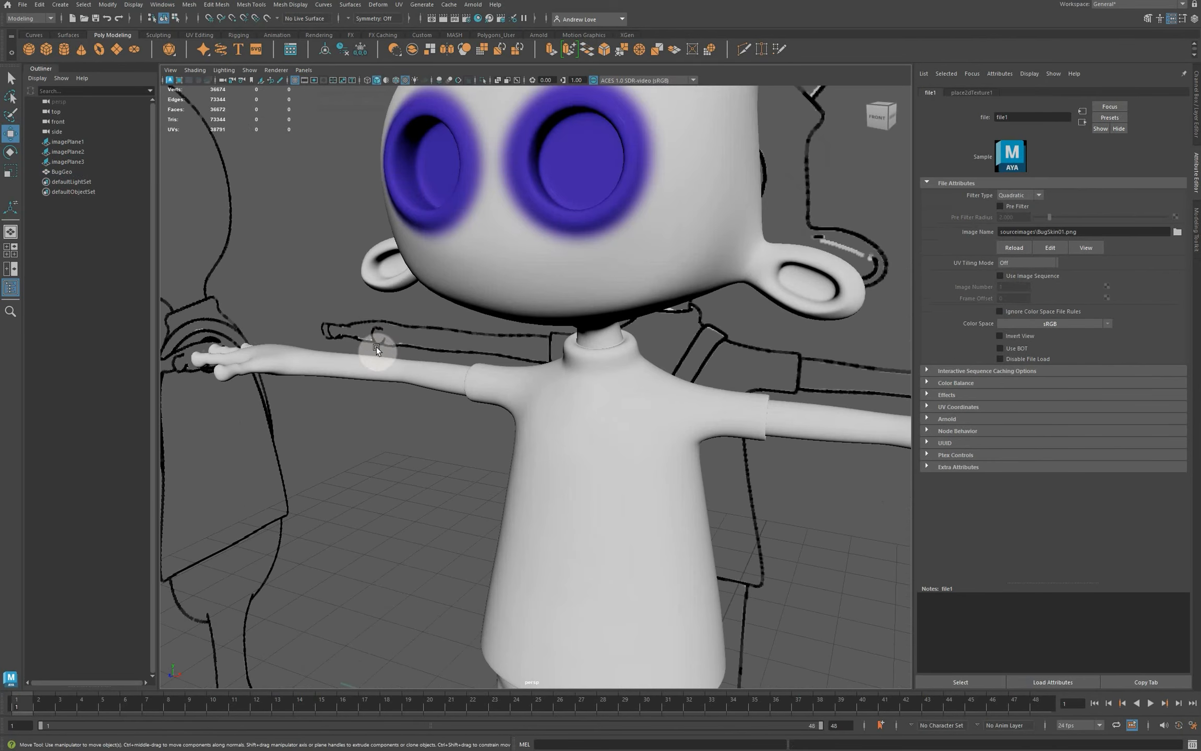
Step: Select the edge loop around the character's eye rim and locate it among the eye rings in the UV Editor
click(403, 168)
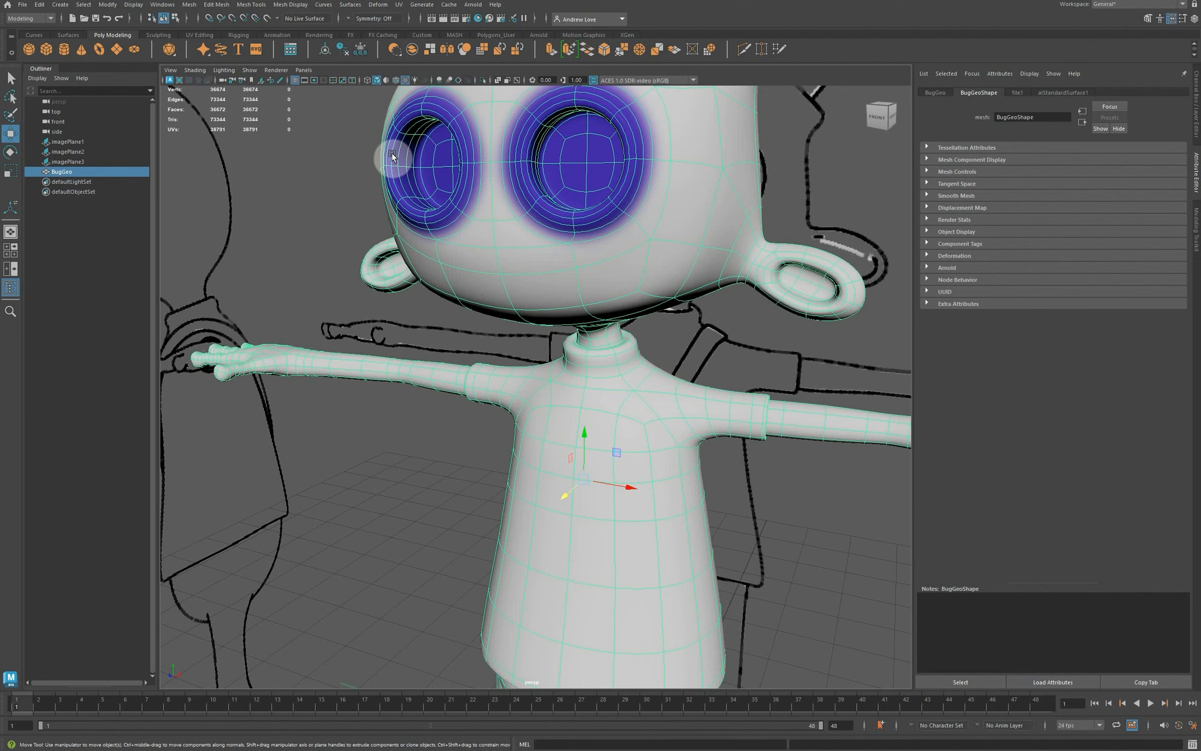
right_drag(394, 156, 394, 144)
double_click(393, 144)
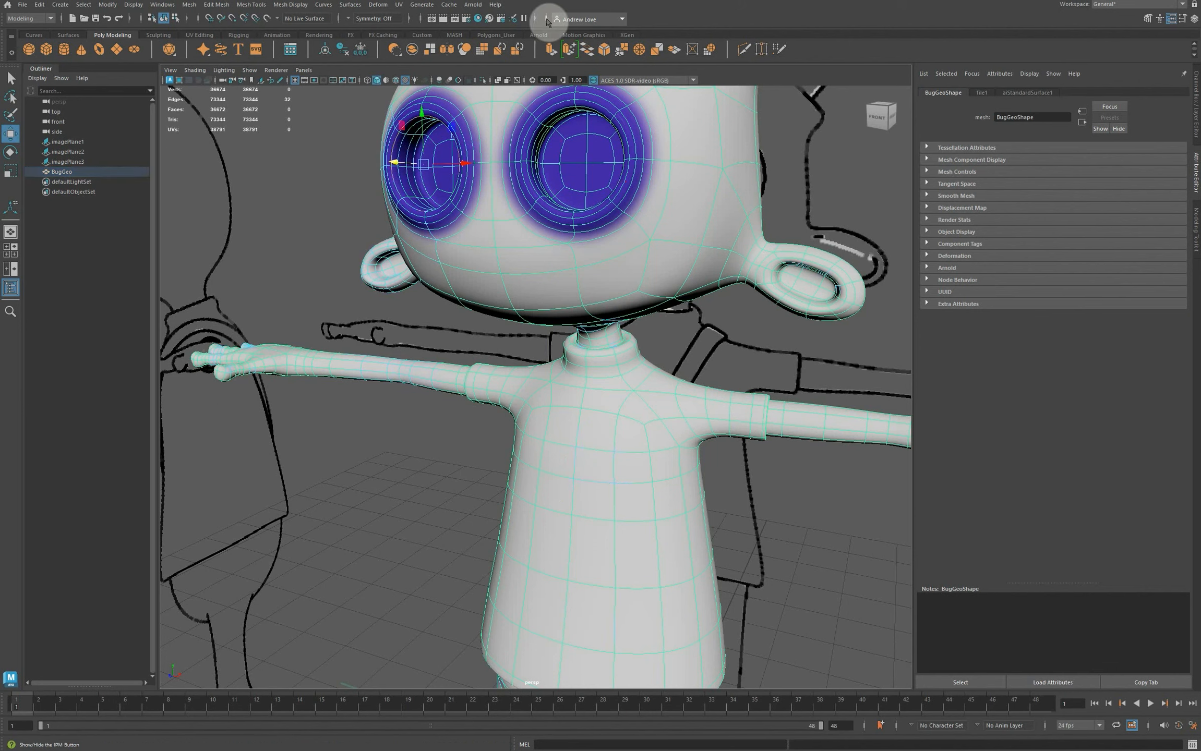
click(398, 4)
click(428, 28)
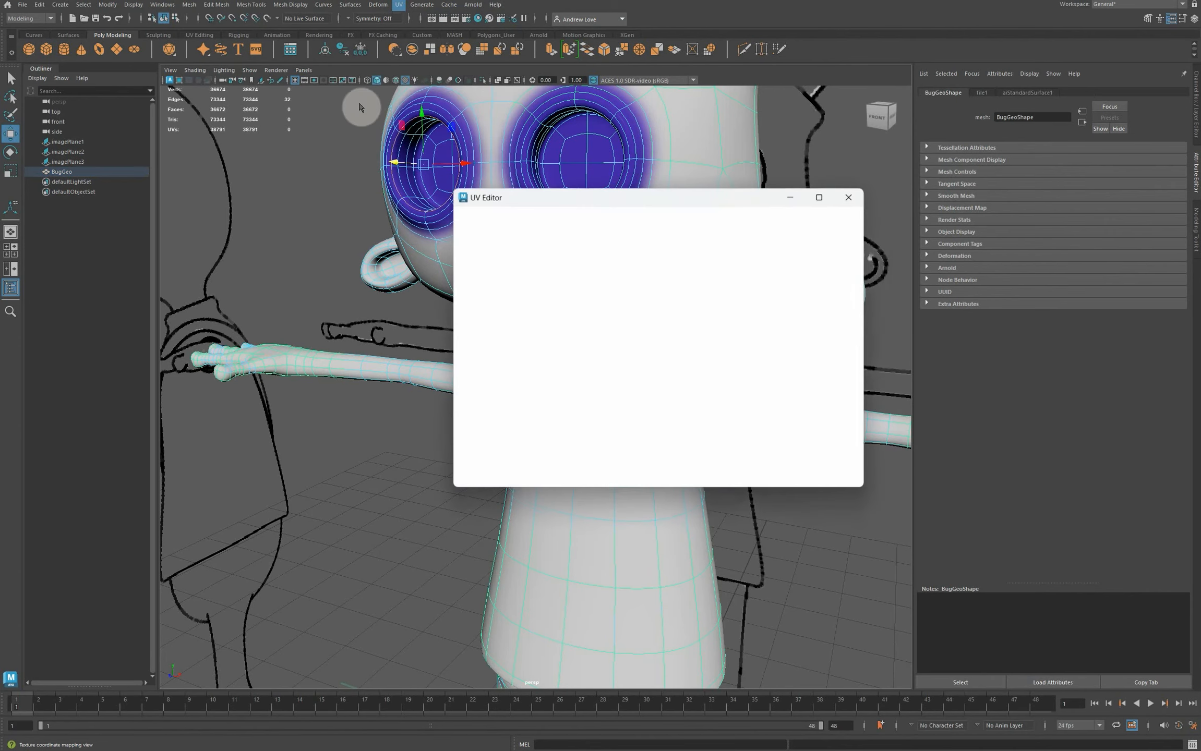
double_click(678, 232)
scroll(386, 249, up, 1)
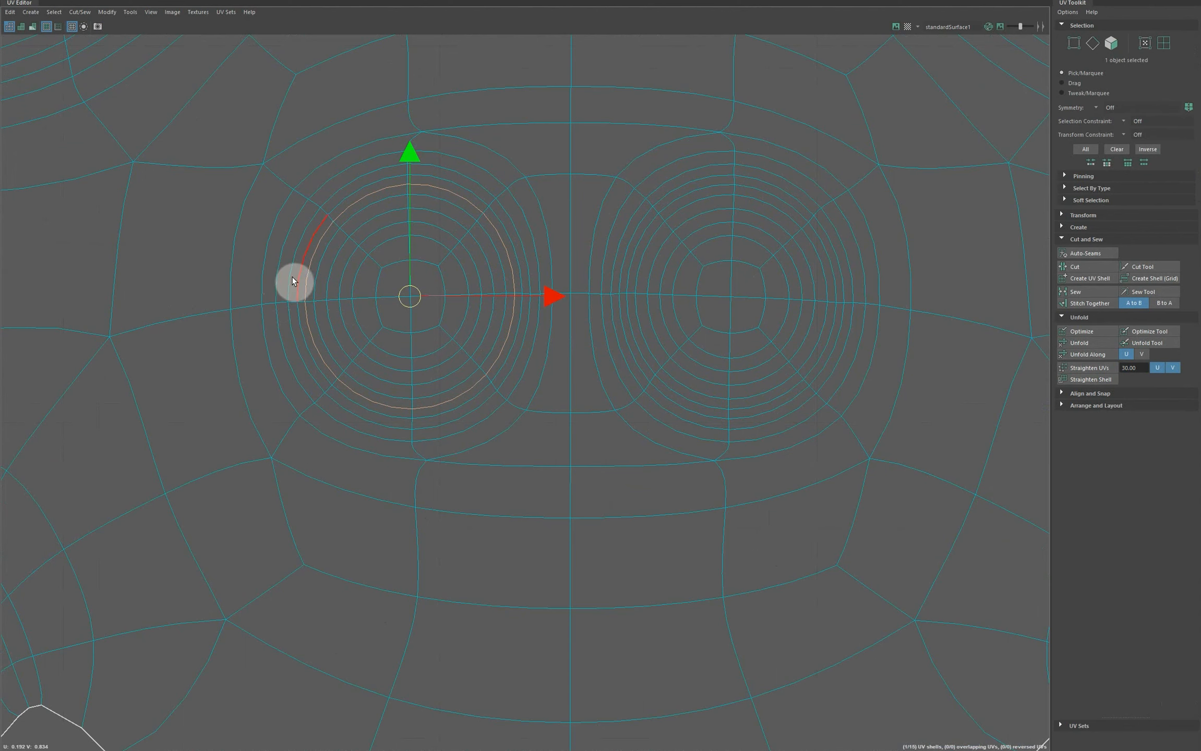
click(307, 270)
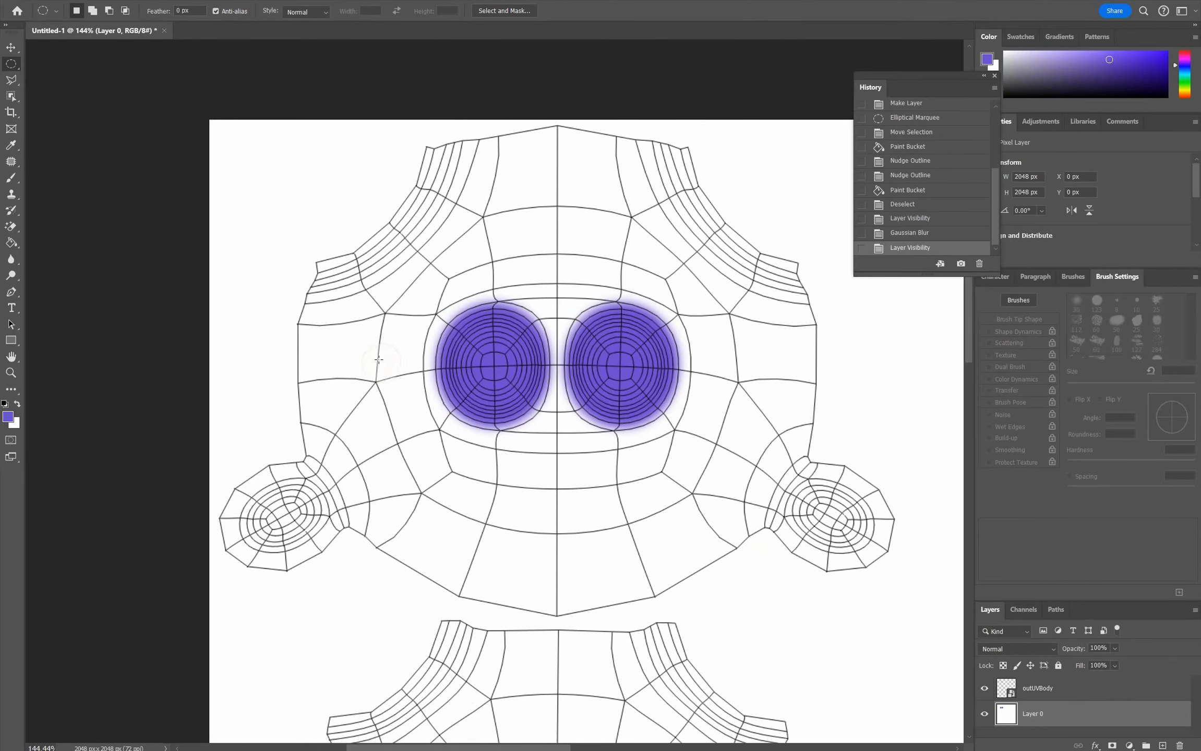
Step: Draw an elliptical selection of about 120 × 134 px inside the left purple eye patch and nudge it onto the eye rings
alt+scroll(264, 241, up, 7)
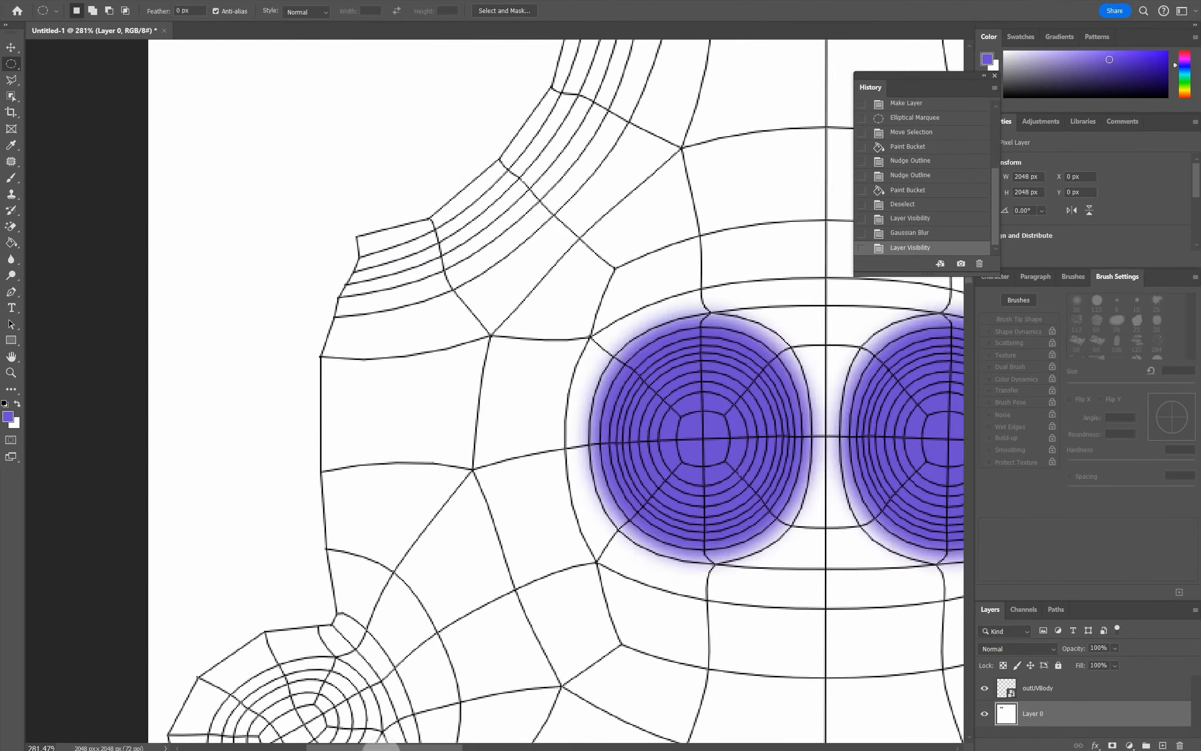
drag(391, 750, 420, 750)
alt+scroll(261, 404, up, 3)
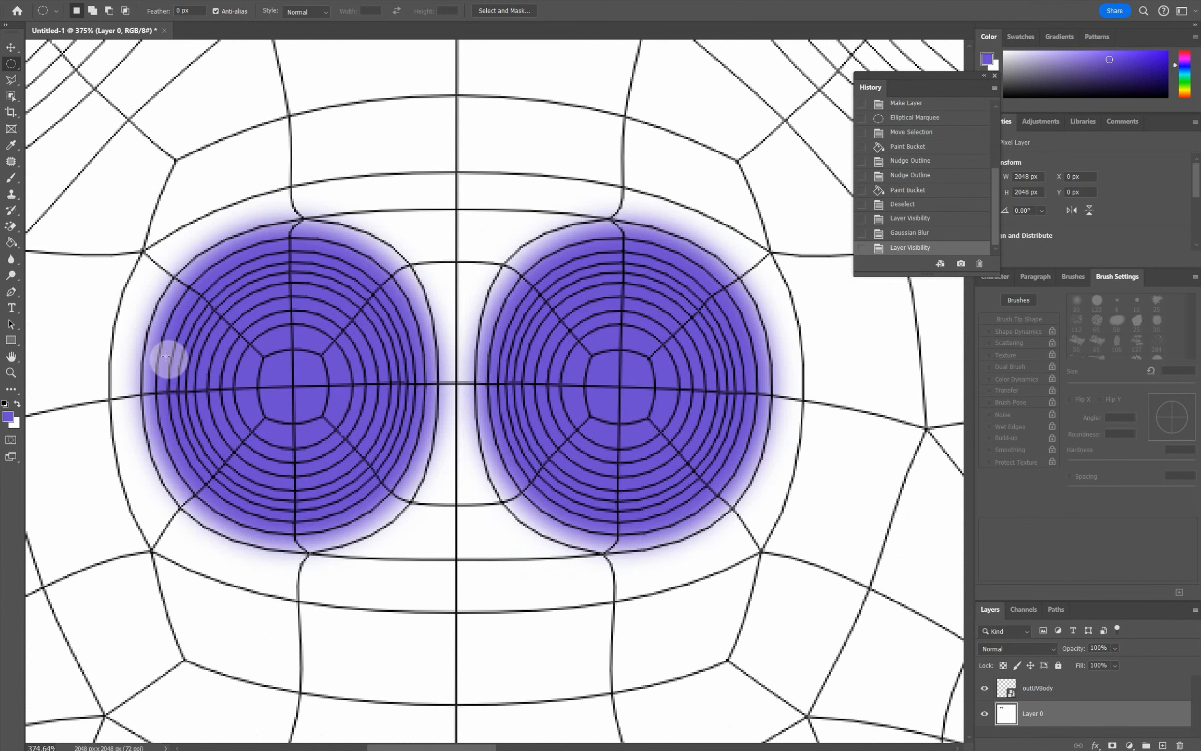
drag(176, 392, 400, 143)
key(Right)
key(Right)
key(Right)
key(shift+Down)
key(shift+Down)
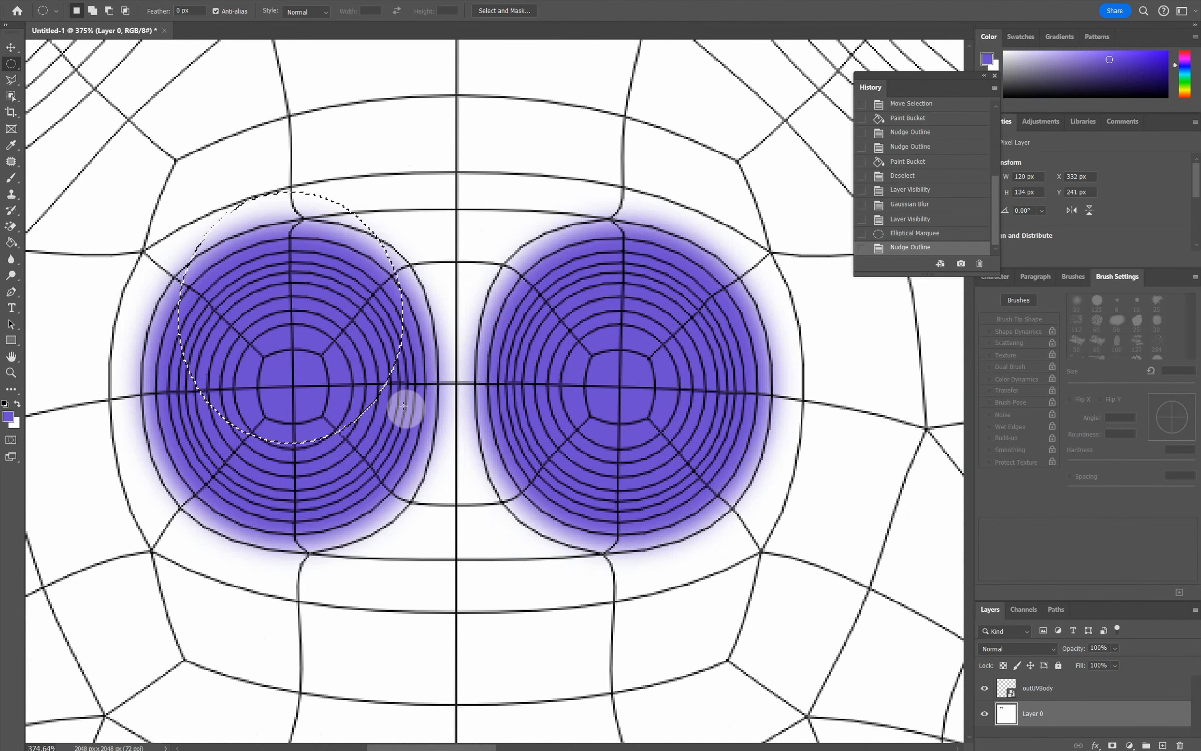
key(shift+Down)
key(shift+Down)
key(shift+Down)
key(shift+Down)
key(Left)
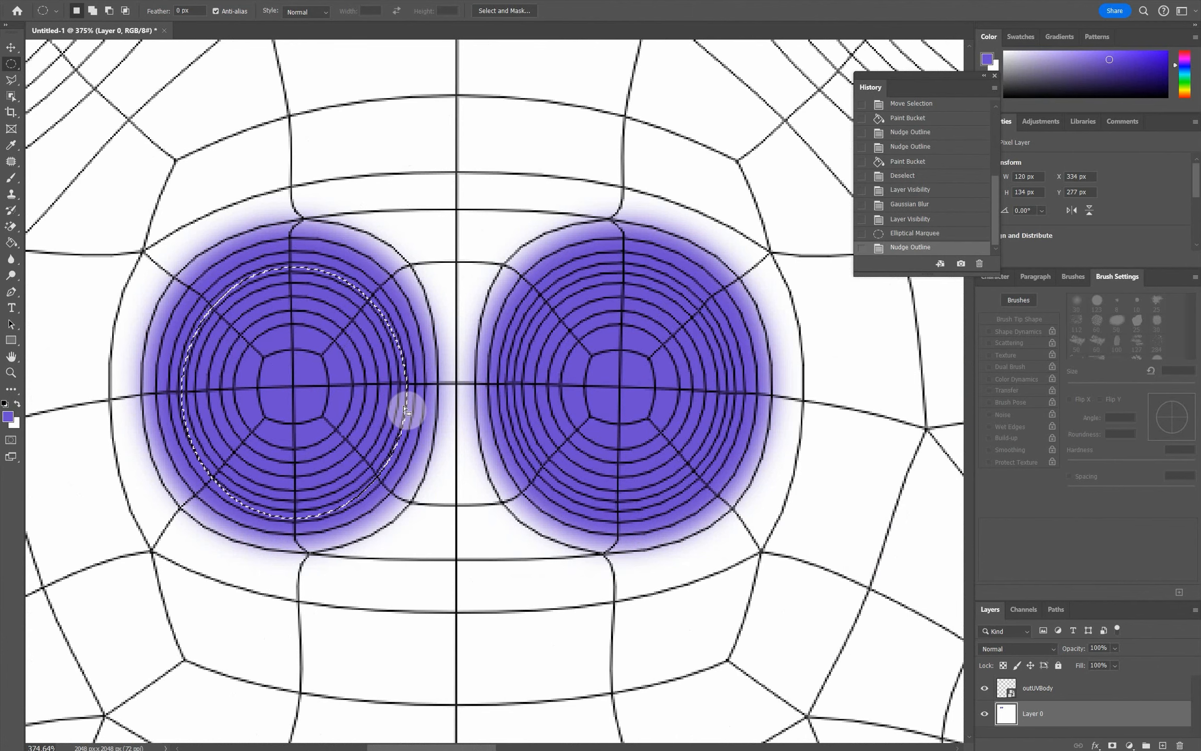
key(Up)
key(Up)
key(Up)
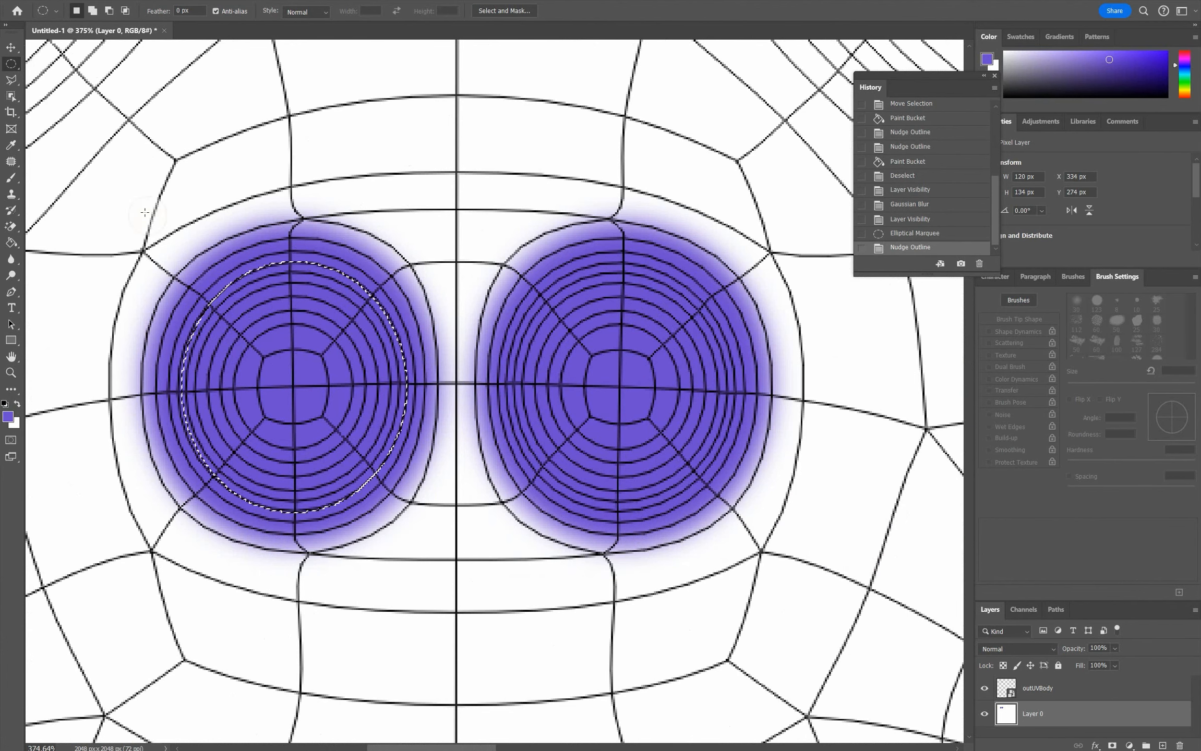
Step: Draw a smaller elliptical selection of about 97 × 101 px and centre it on the inner rings of the left eye patch
drag(199, 291, 383, 482)
key(Up)
key(Up)
key(Up)
key(Up)
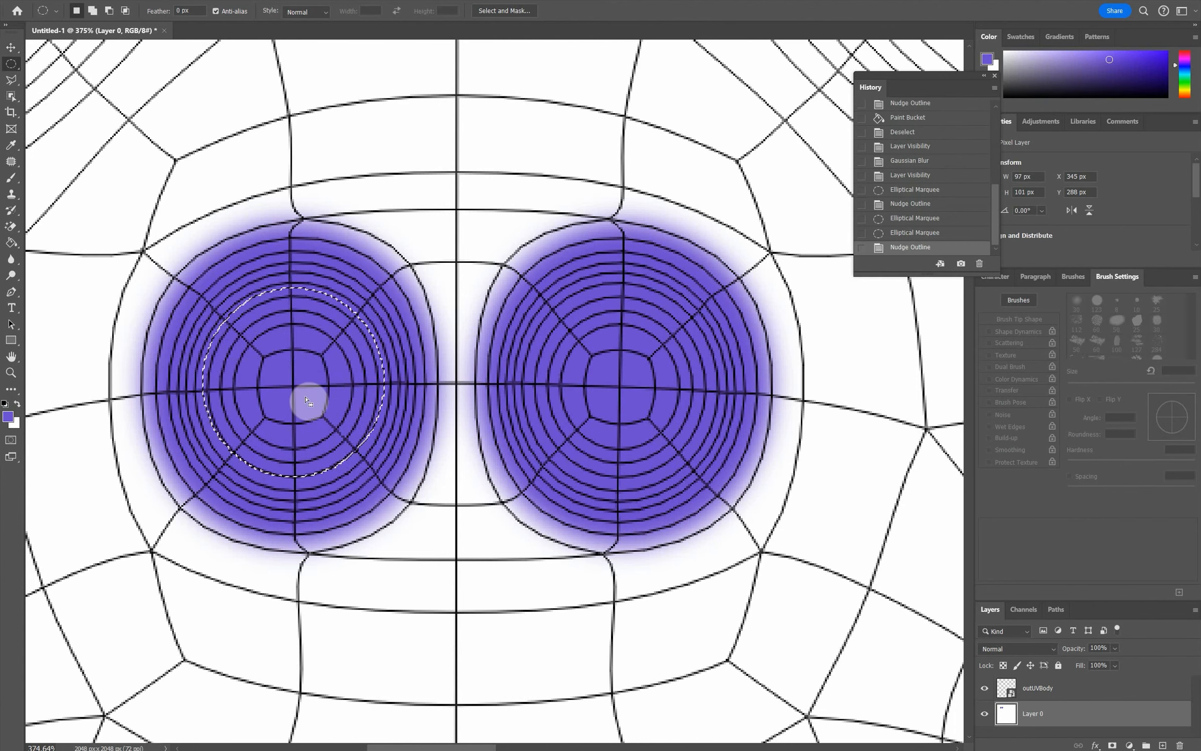
Step: Choose a lighter, greyer purple as the foreground colour and fill the elliptical selection with the Paint Bucket
click(9, 419)
click(147, 340)
click(397, 306)
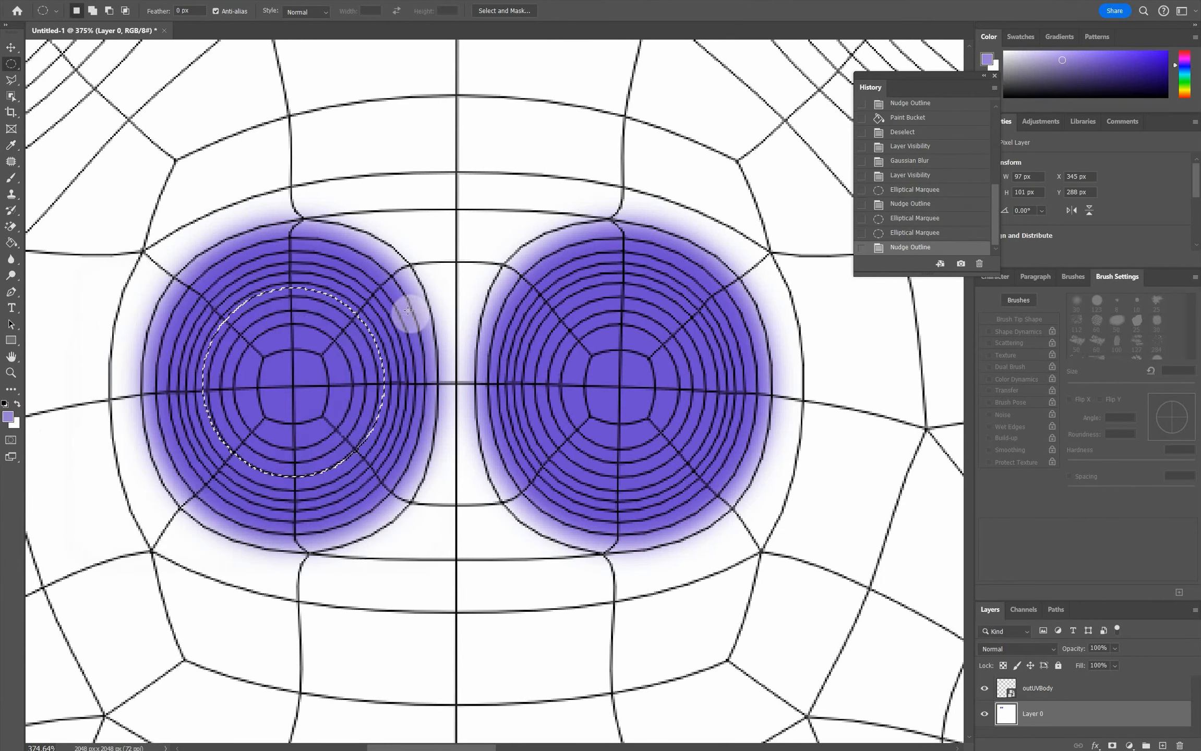
click(11, 243)
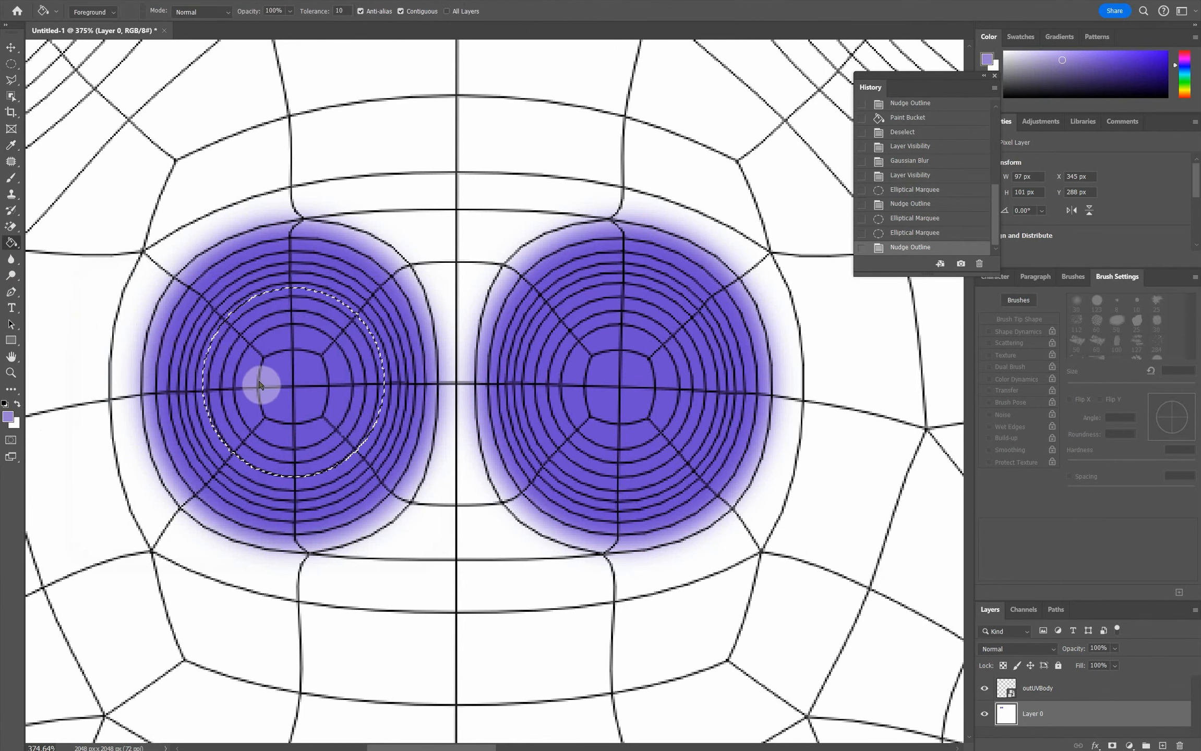
click(264, 384)
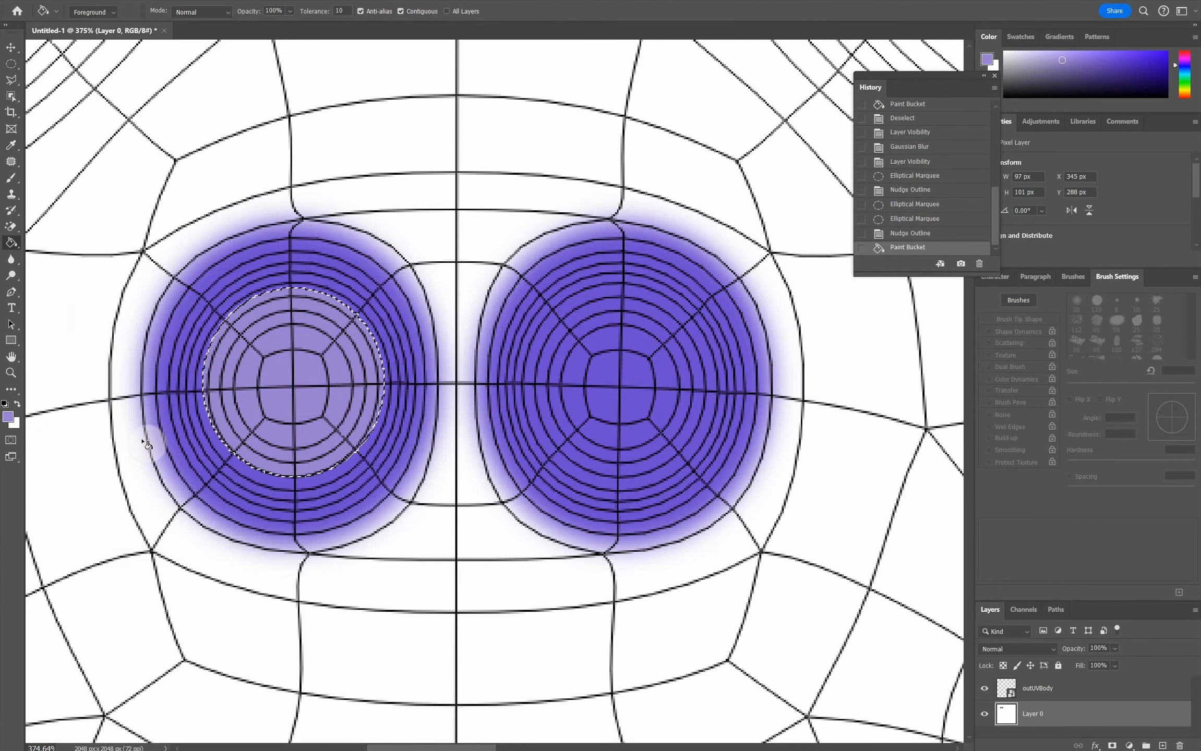
Step: Nudge the elliptical selection horizontally onto the centre of the right eye patch and fill it with the same light purple
key(shift+Right)
key(shift+Right)
key(shift+Right)
key(Right)
key(Right)
key(Right)
key(Right)
key(Right)
key(Right)
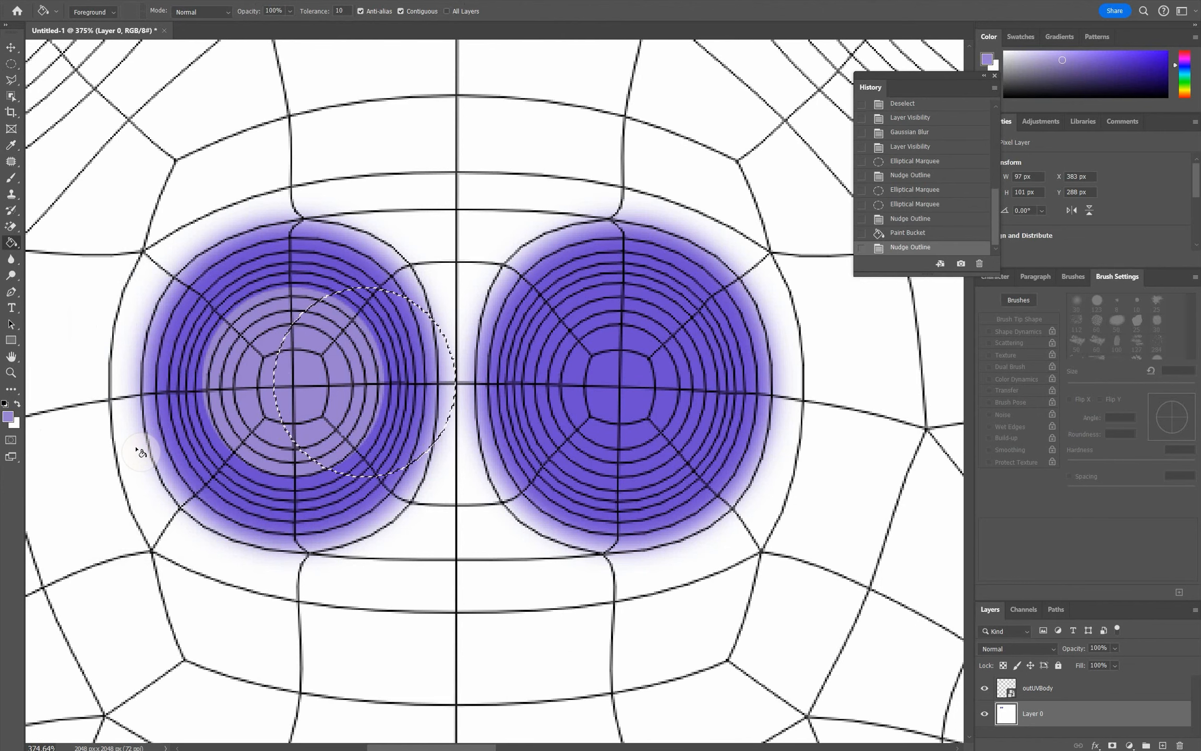
key(shift+Right)
key(shift+Right)
key(Right)
key(Right)
key(Right)
key(Right)
key(Right)
key(Right)
key(Right)
key(Right)
key(shift+Right)
key(shift+Right)
key(shift+Right)
key(shift+Right)
key(Right)
key(Right)
key(Right)
key(Right)
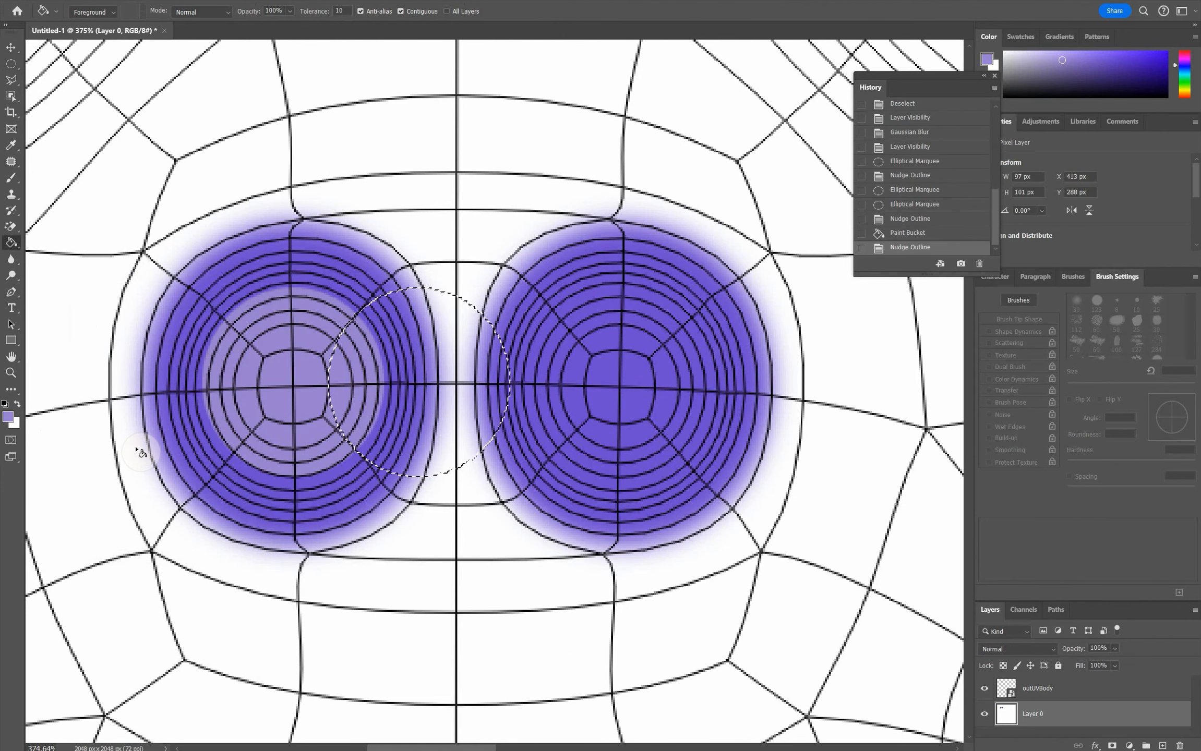
key(Right)
key(Right)
key(Right)
key(Right)
key(Right)
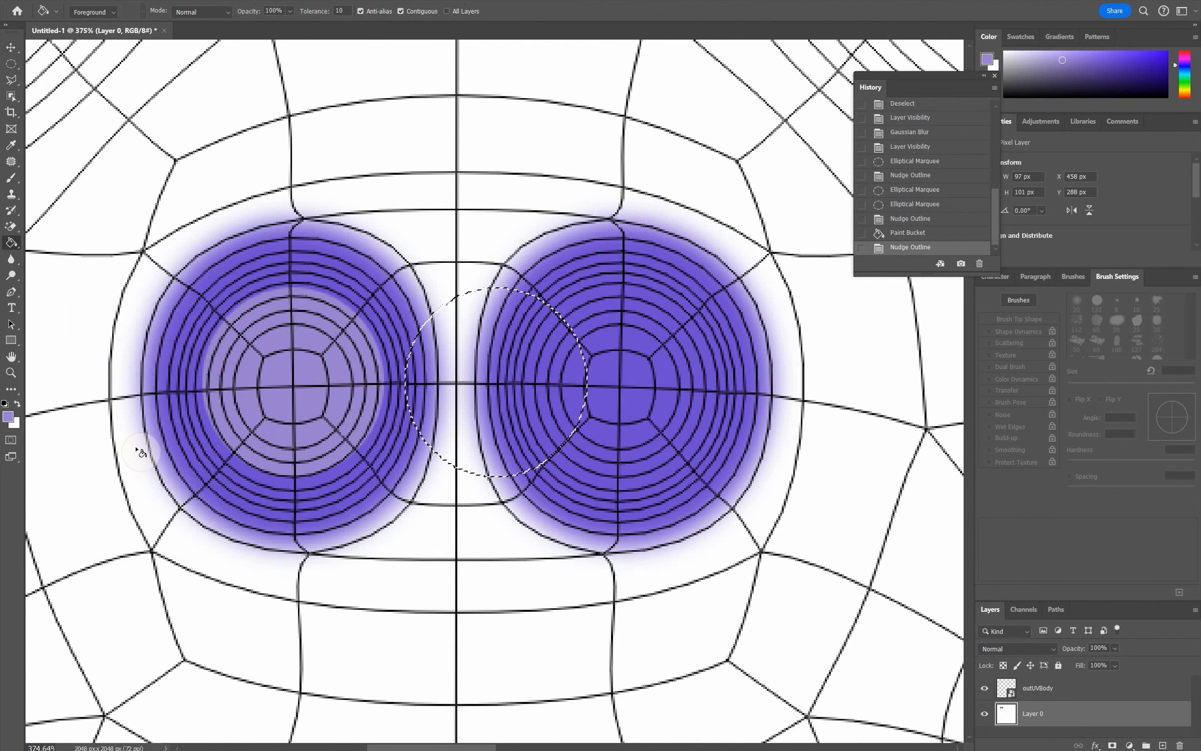
key(shift+Right)
key(shift+Right)
key(shift+Right)
key(shift+Right)
key(Right)
key(Right)
key(Right)
key(Right)
key(Right)
key(Right)
key(Right)
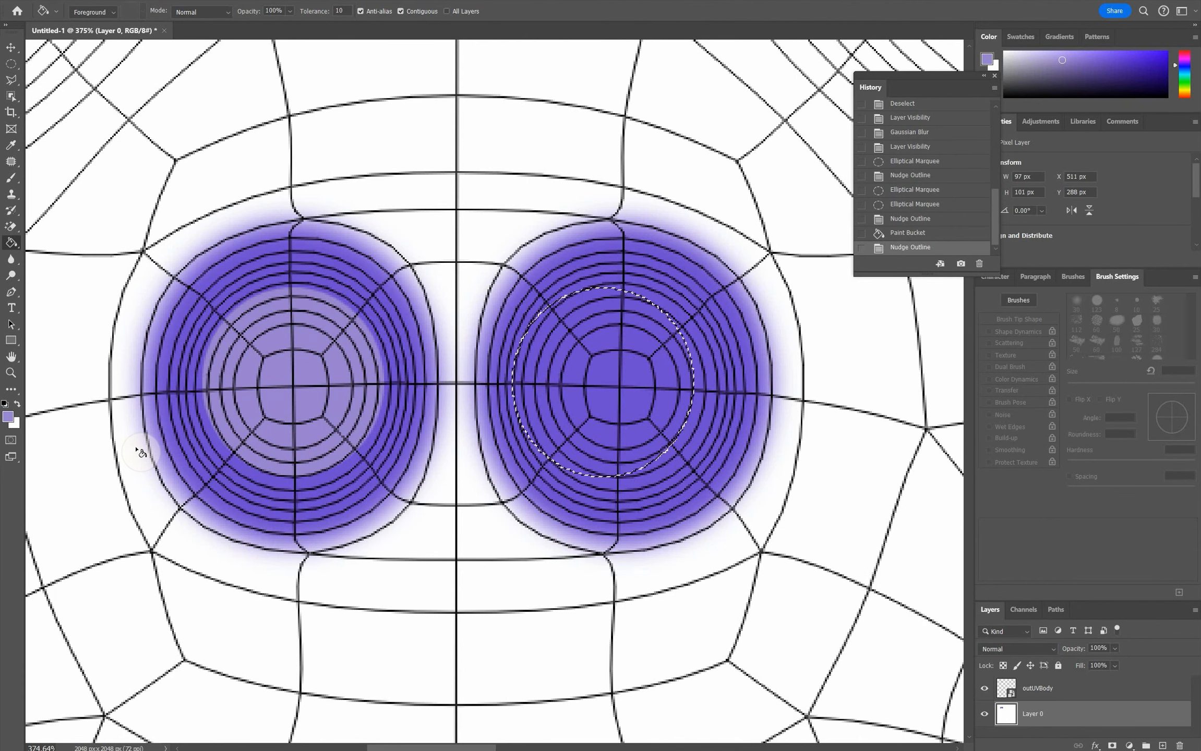
key(Left)
key(Left)
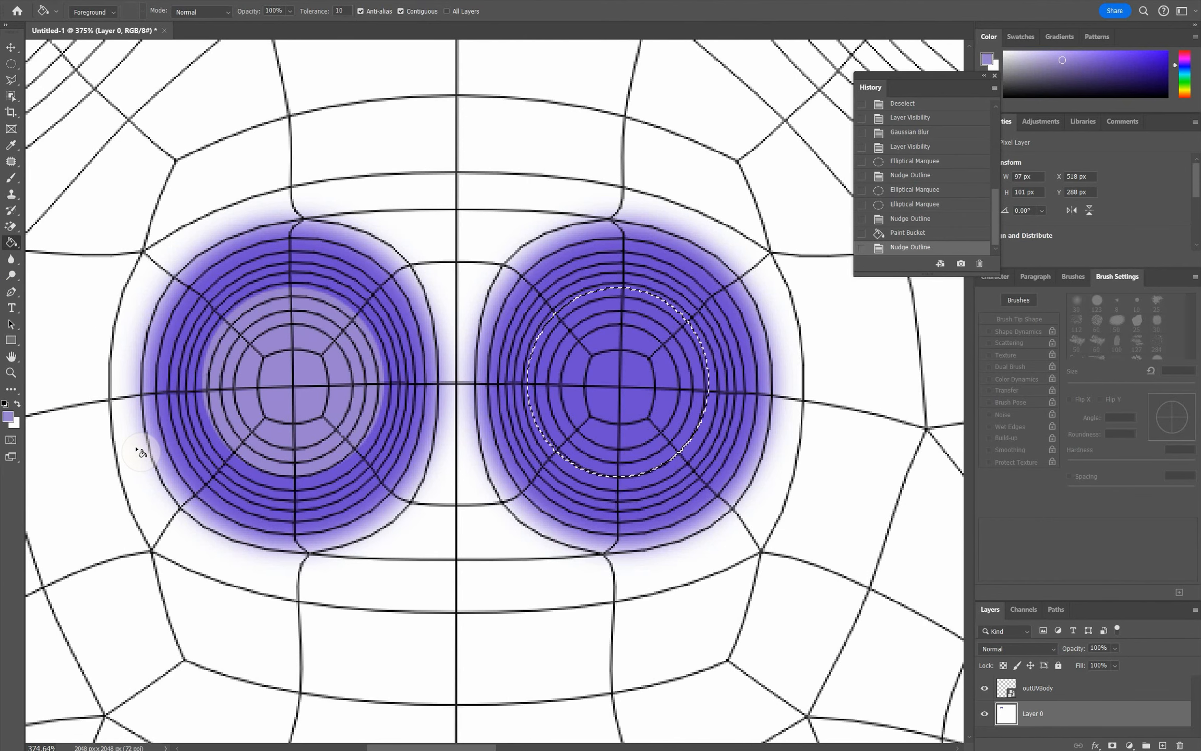
key(Right)
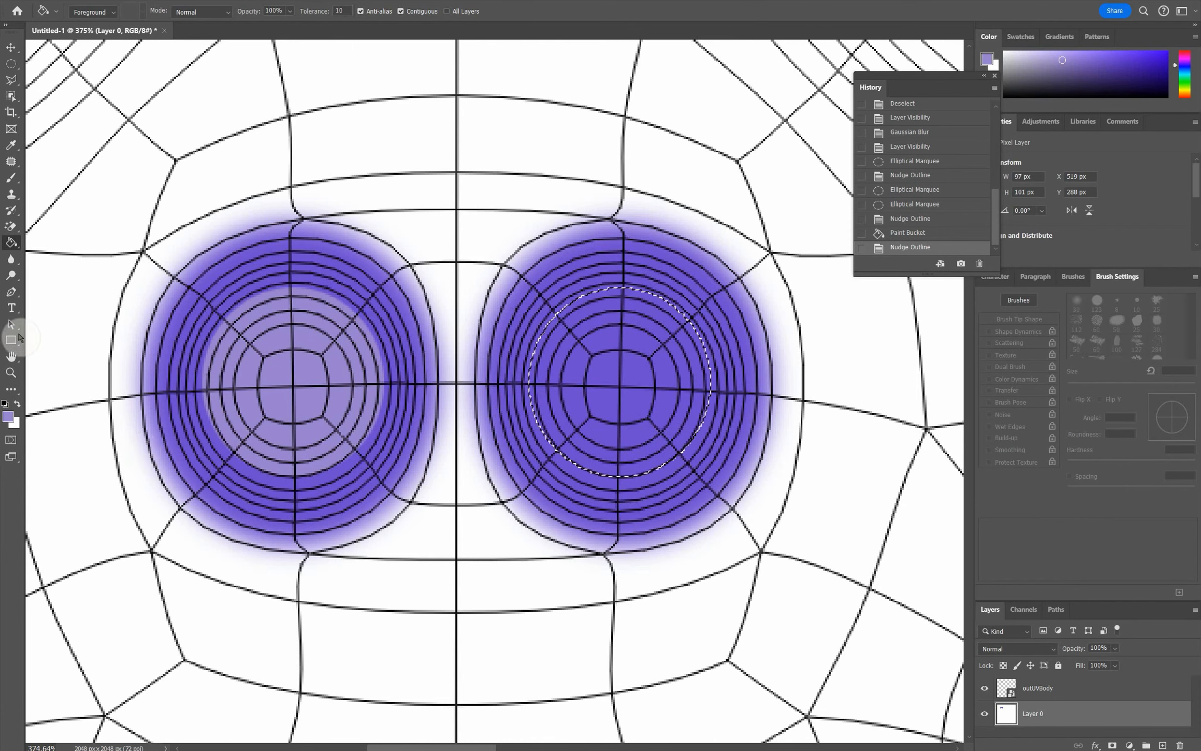
click(557, 383)
Step: Clear the selection and hide the outUVBody wireframe layer
click(11, 64)
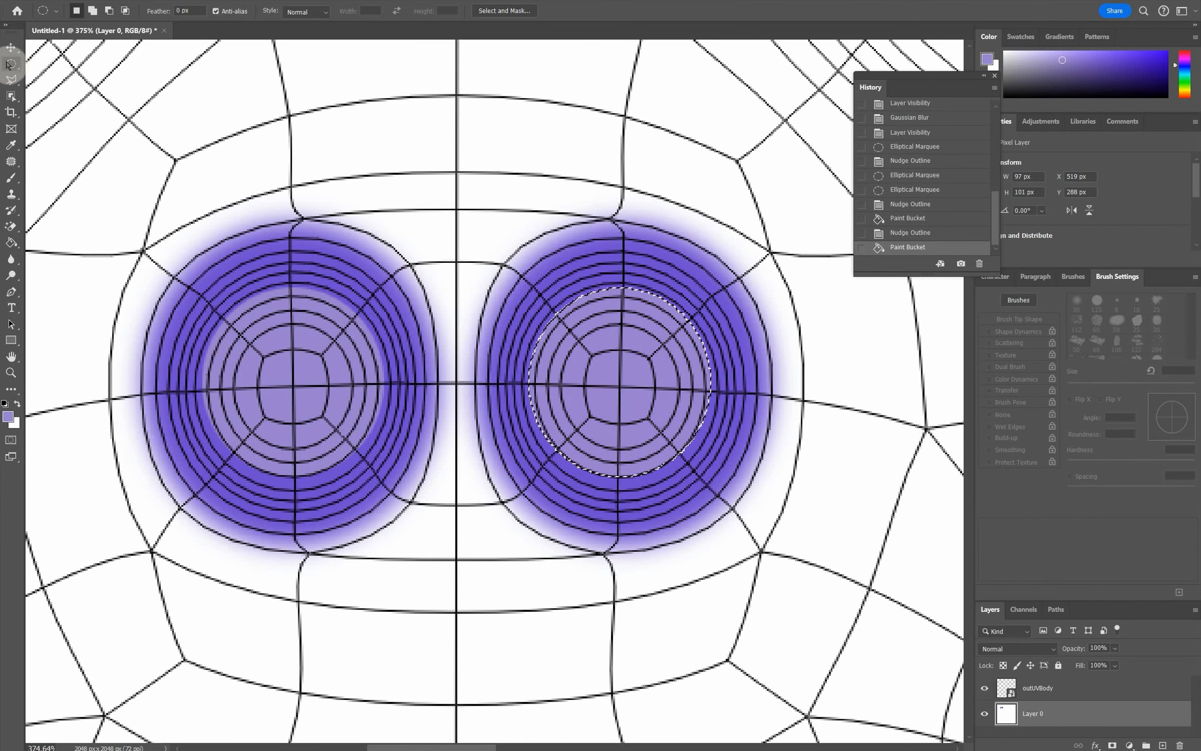
click(407, 86)
click(985, 688)
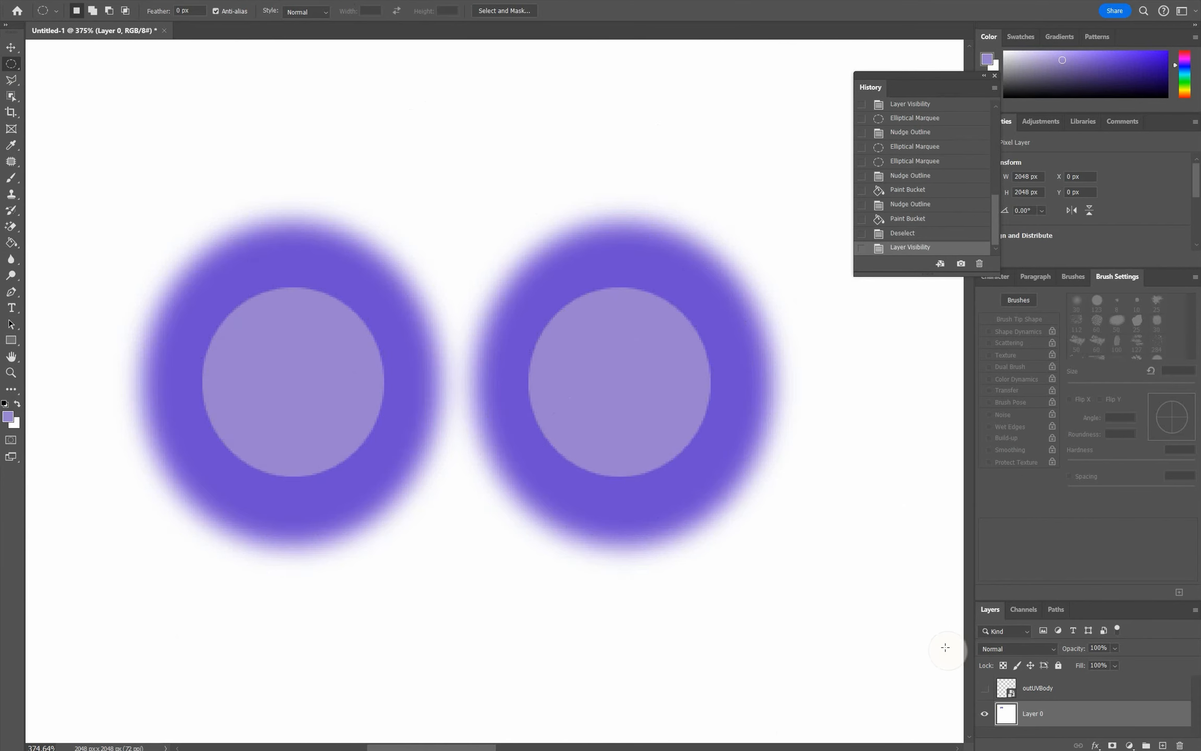
Step: Soften Layer 0 with a Gaussian Blur of 2.2 pixels and check it against the UV overlay, leaving the overlay hidden
click(167, 0)
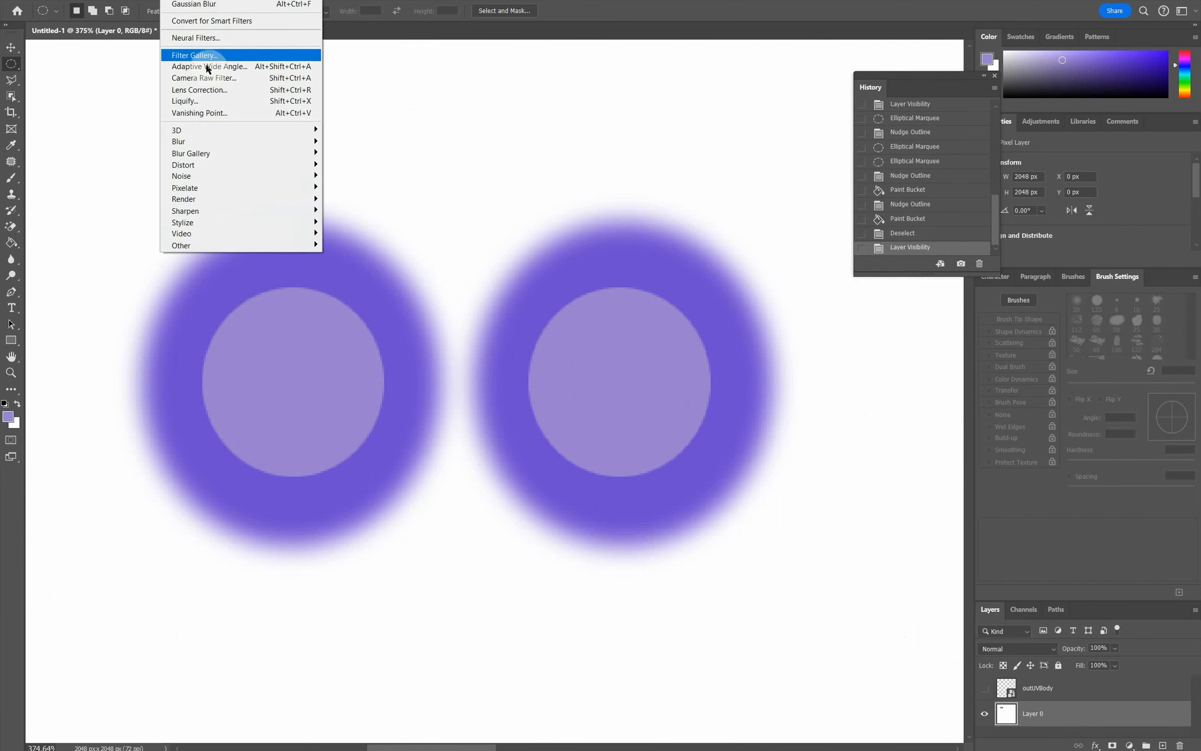
mouse_move(225, 142)
click(356, 187)
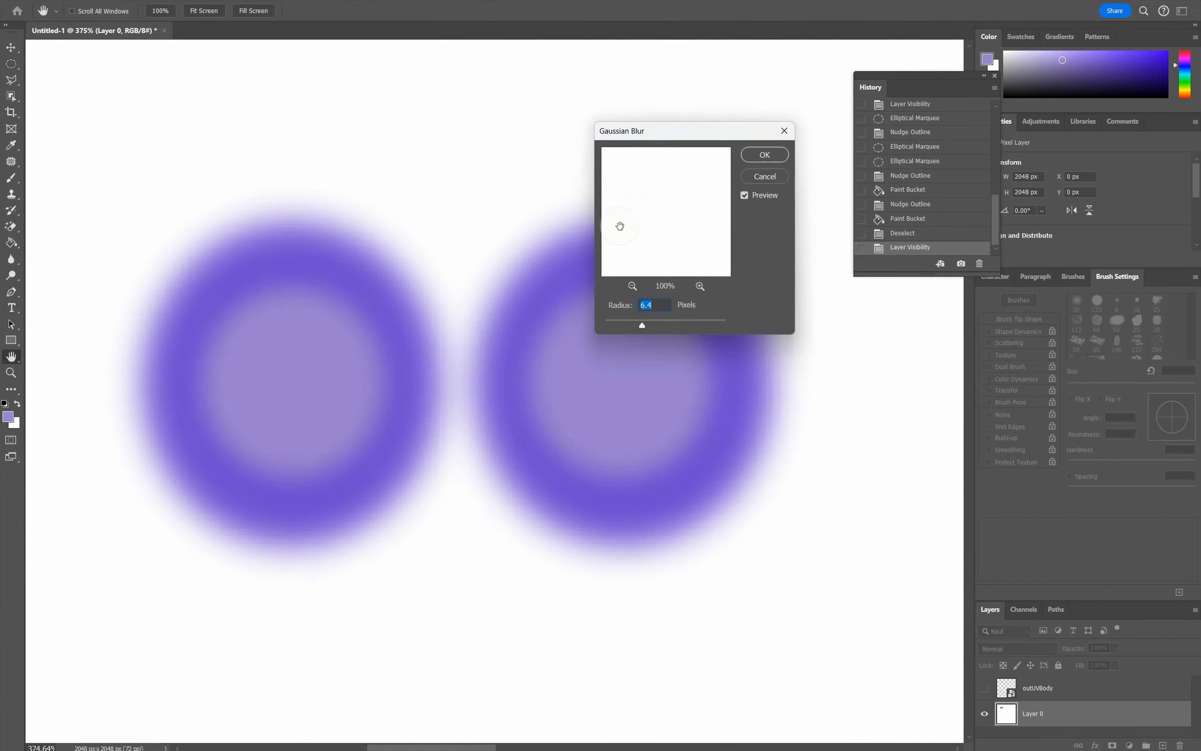
drag(616, 326, 619, 327)
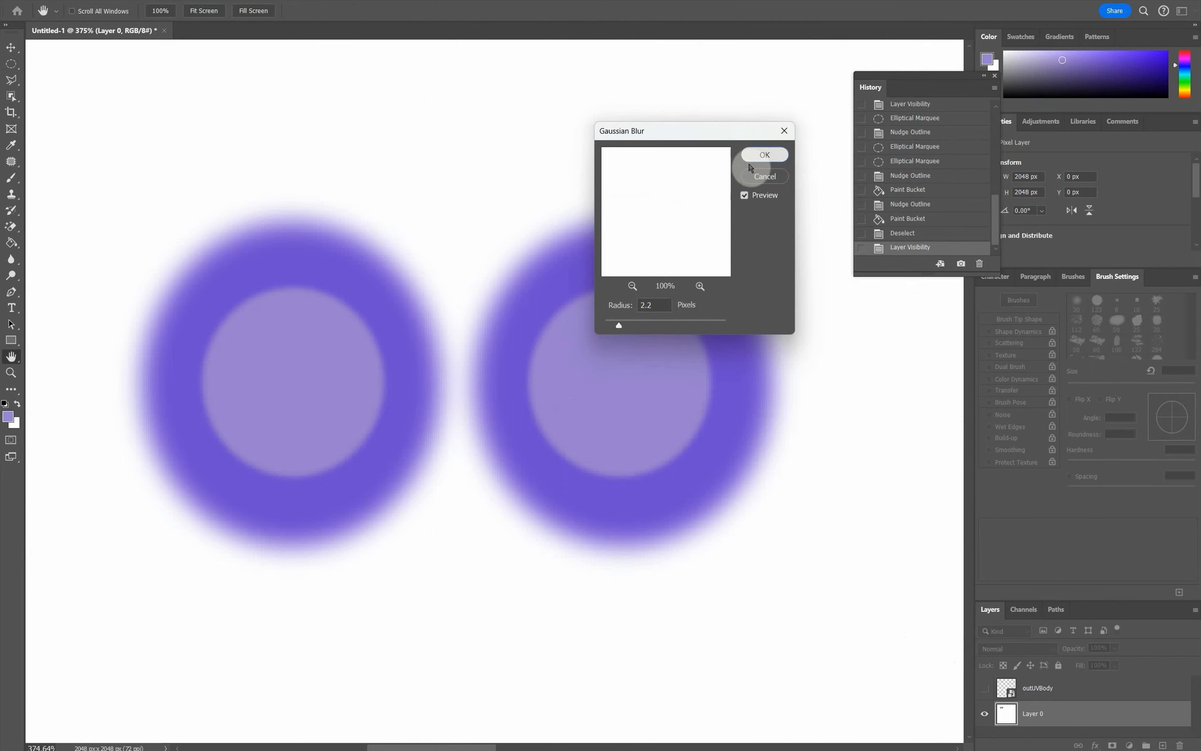
click(764, 155)
click(985, 688)
click(984, 688)
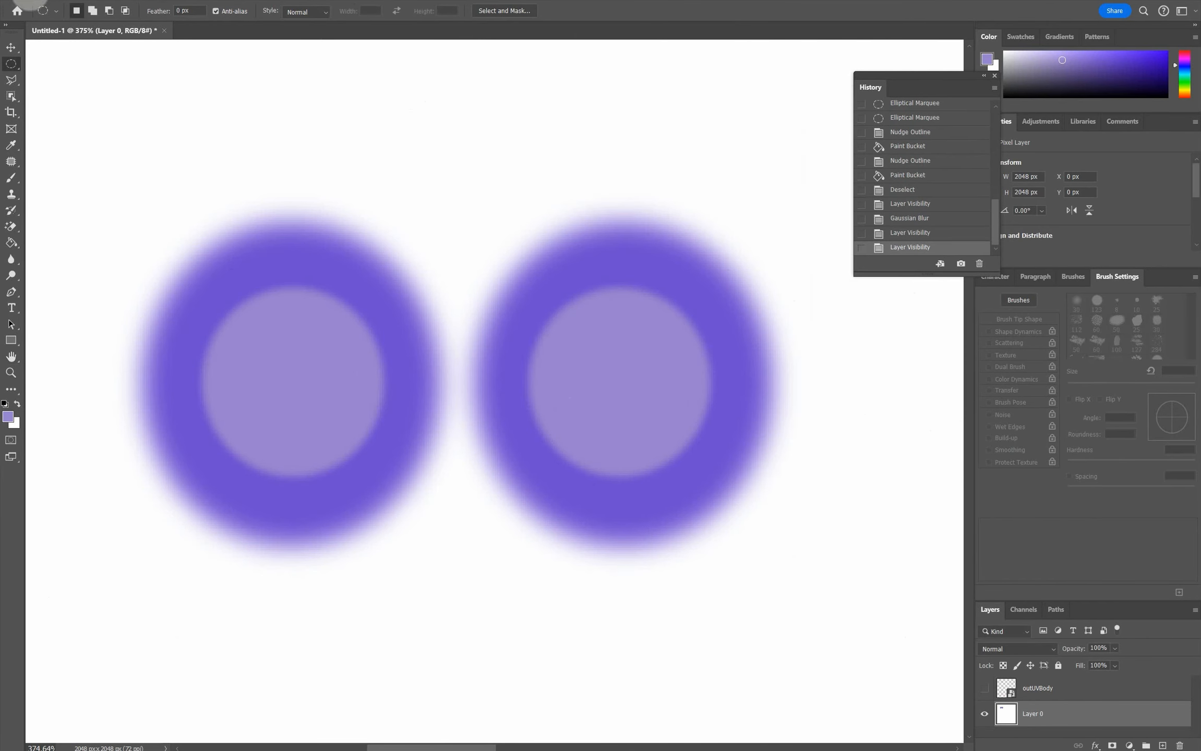
Step: Export the texture as a PNG, overwriting BugSkin01.png in the sourceimages folder
click(28, 4)
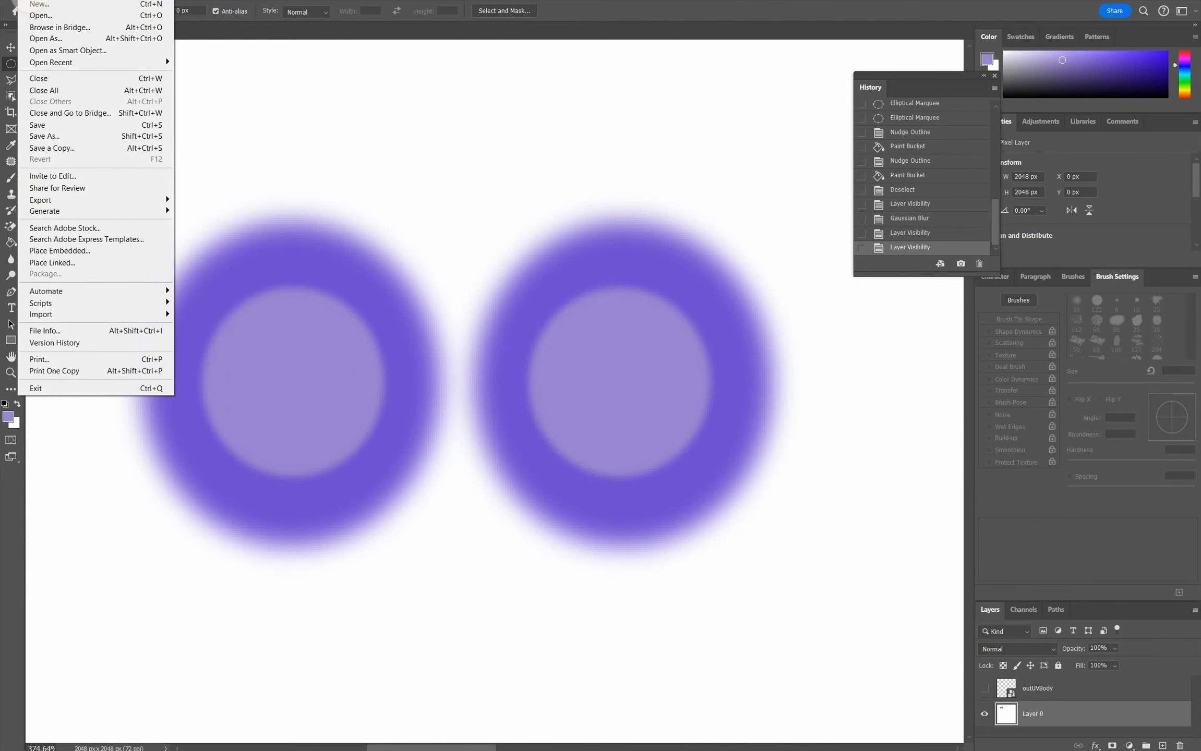
mouse_move(94, 196)
click(197, 200)
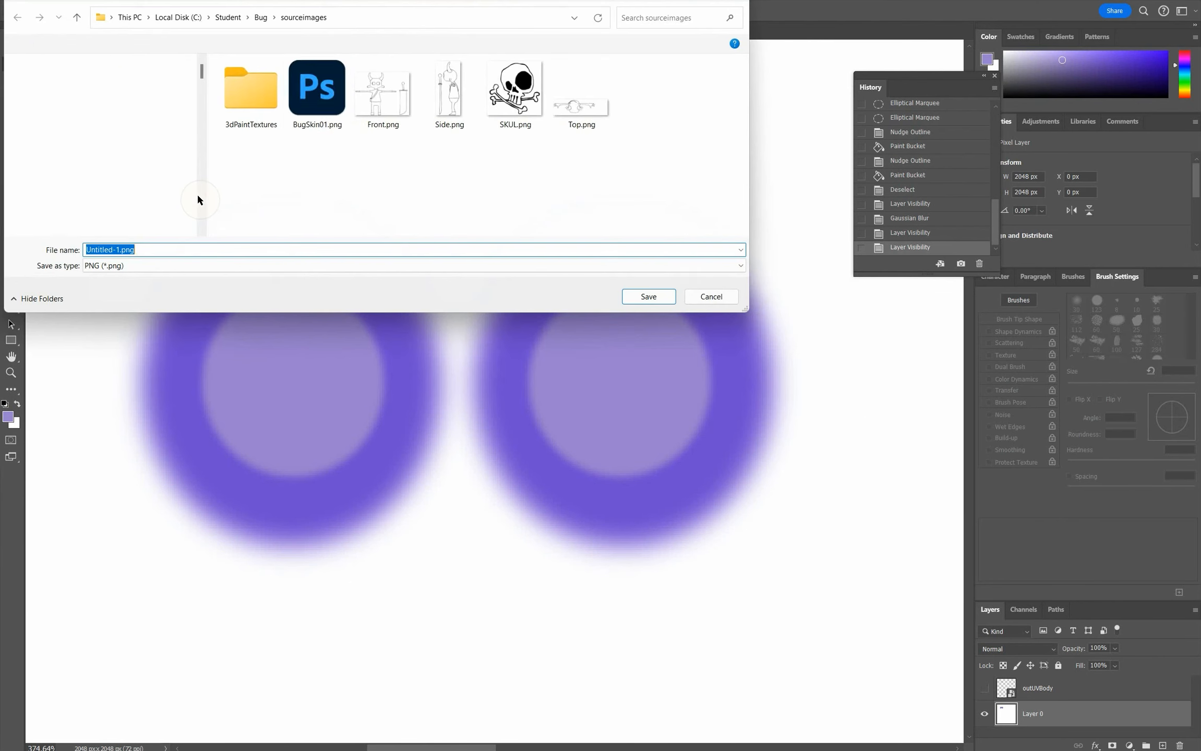
click(334, 123)
click(642, 298)
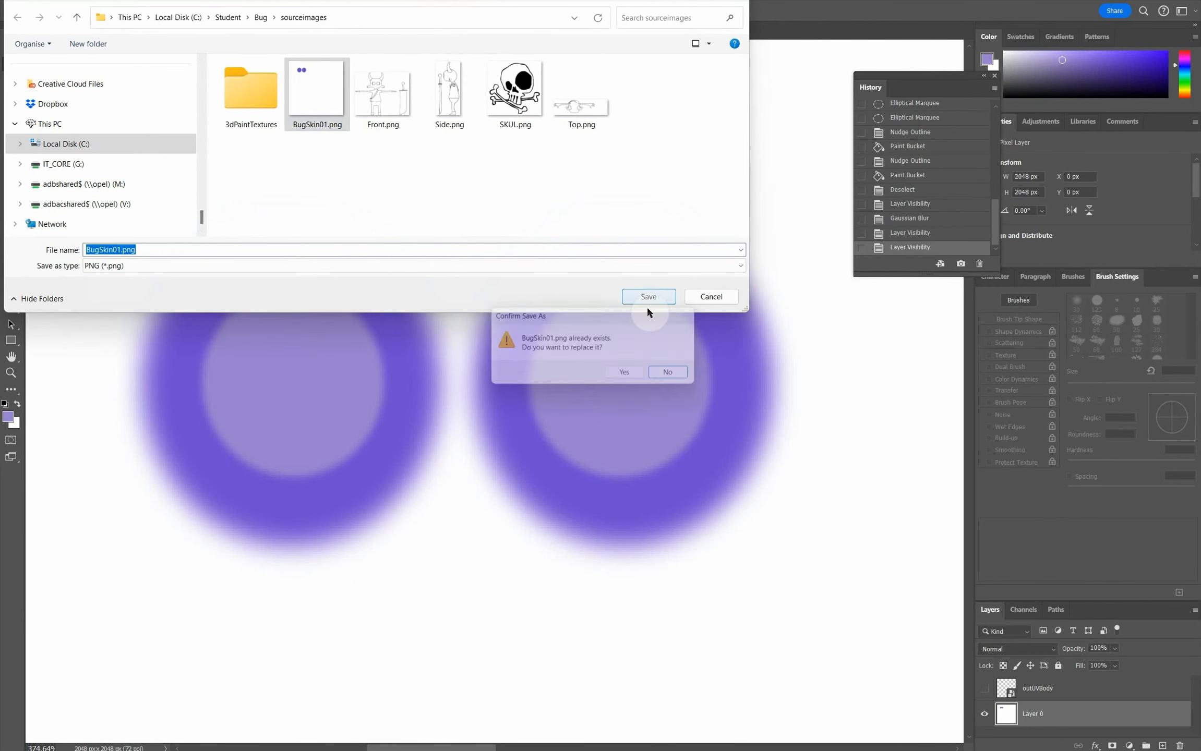
click(620, 374)
Step: Switch to Maya and rename the character's aiStandardSurface1 material to aiBugskin
click(228, 723)
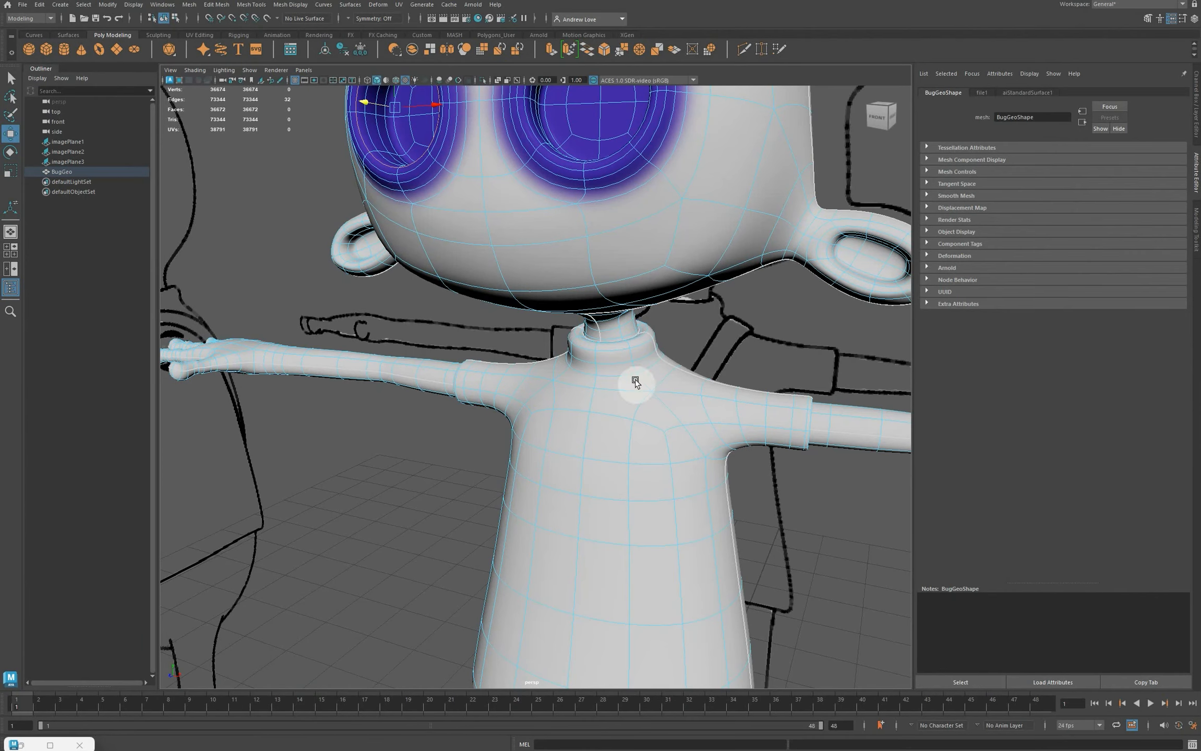
scroll(636, 380, down, 3)
click(1026, 92)
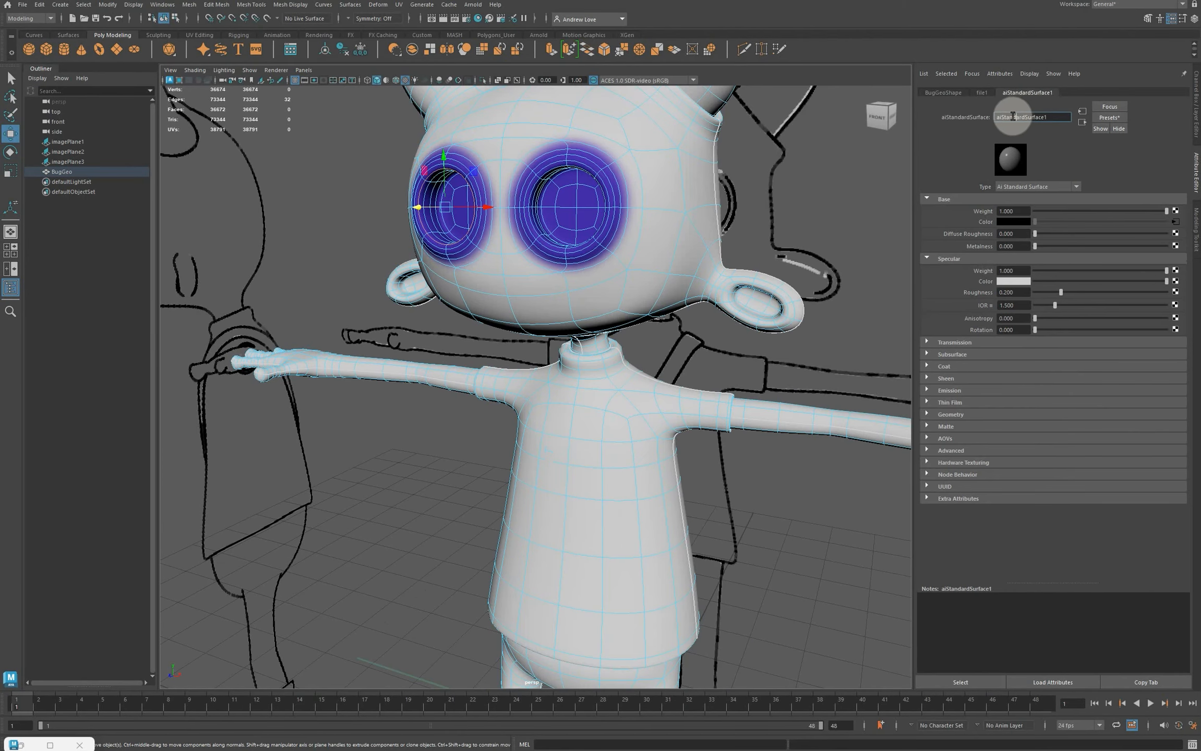
drag(1003, 114, 1055, 115)
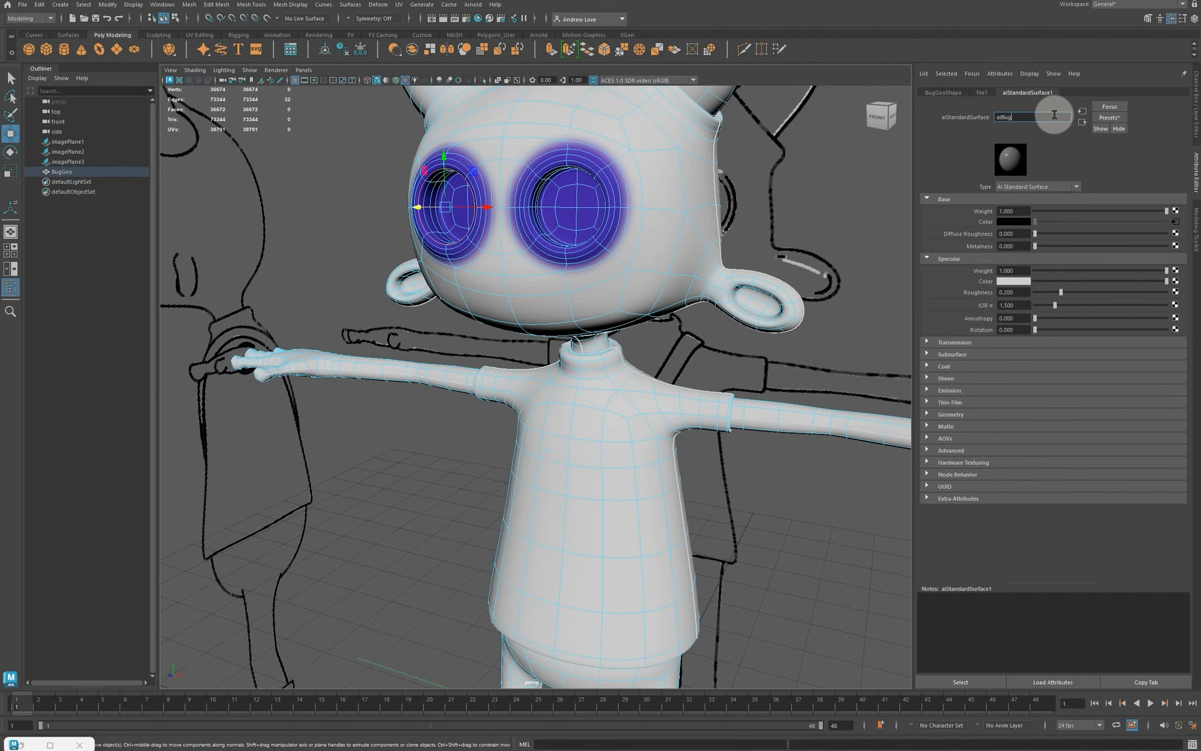
key(Return)
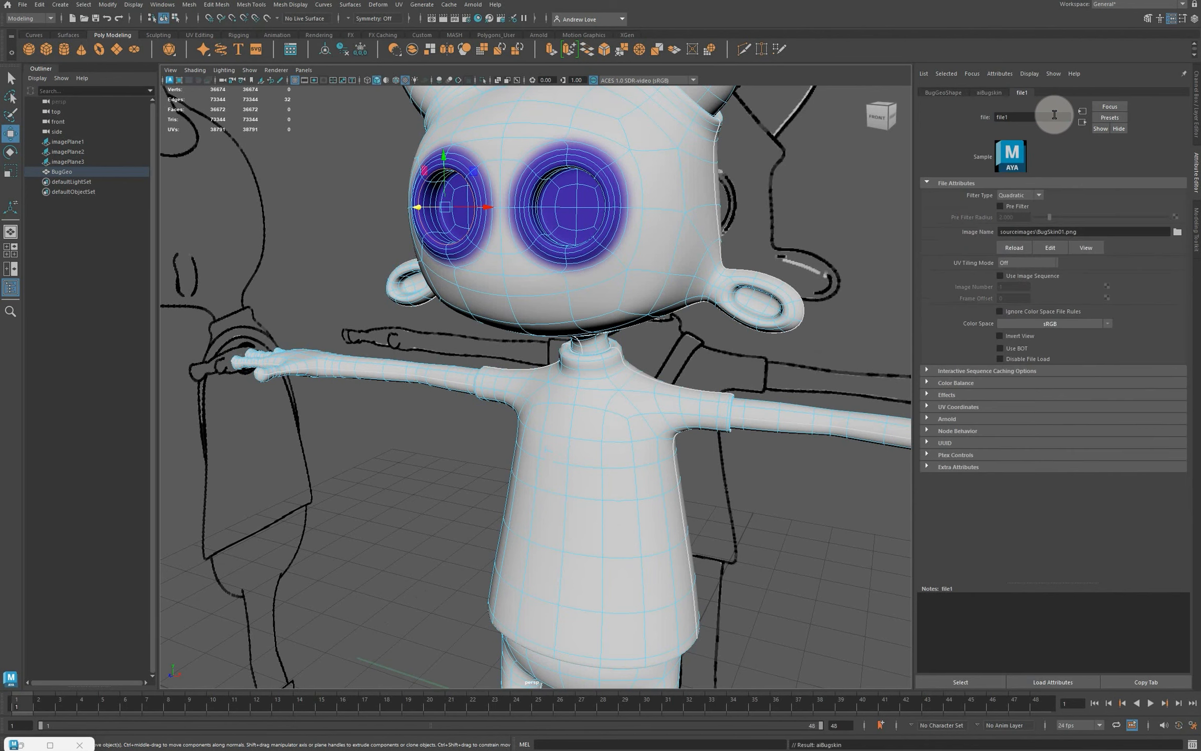
Step: Load the updated BugSkin01.png from sourceimages into the material's file texture again
click(1177, 233)
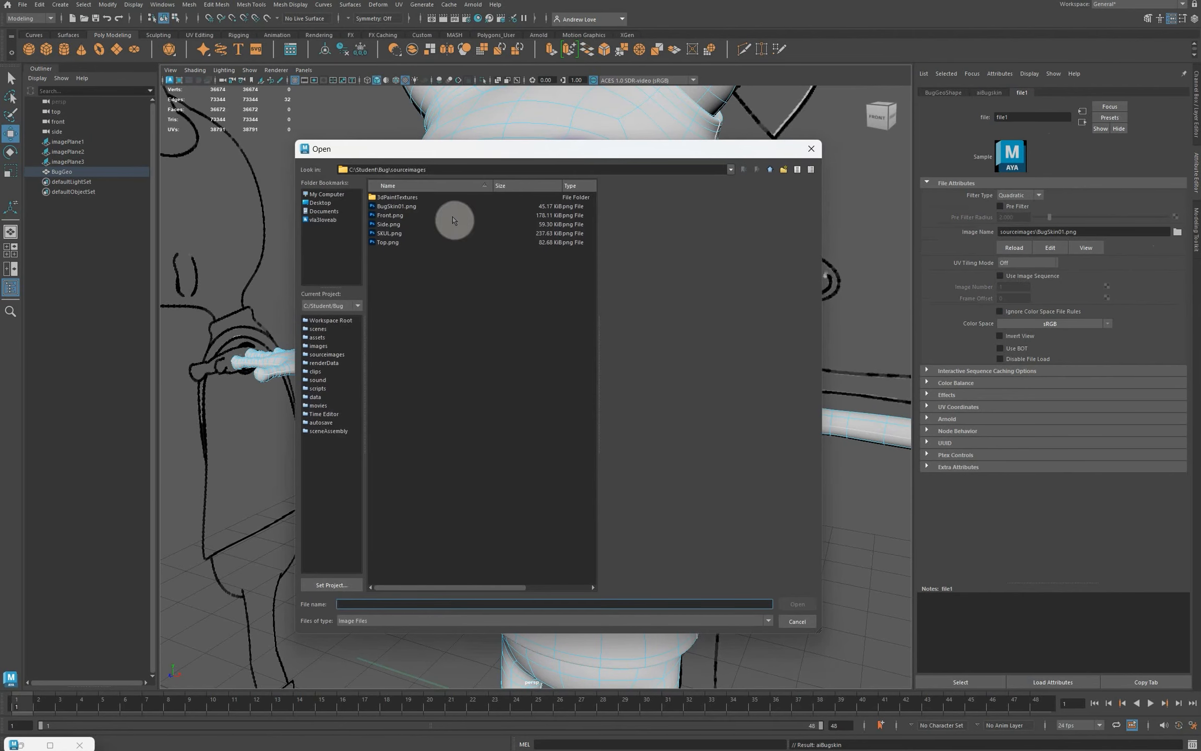
click(389, 207)
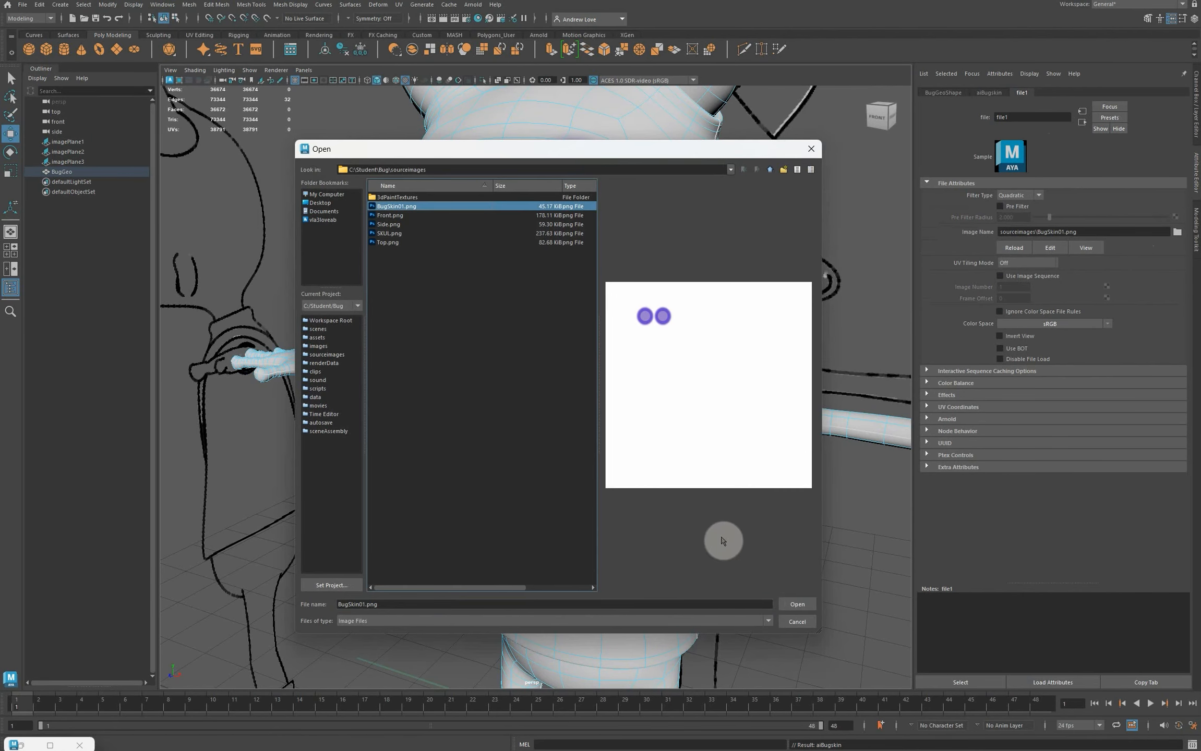
click(792, 605)
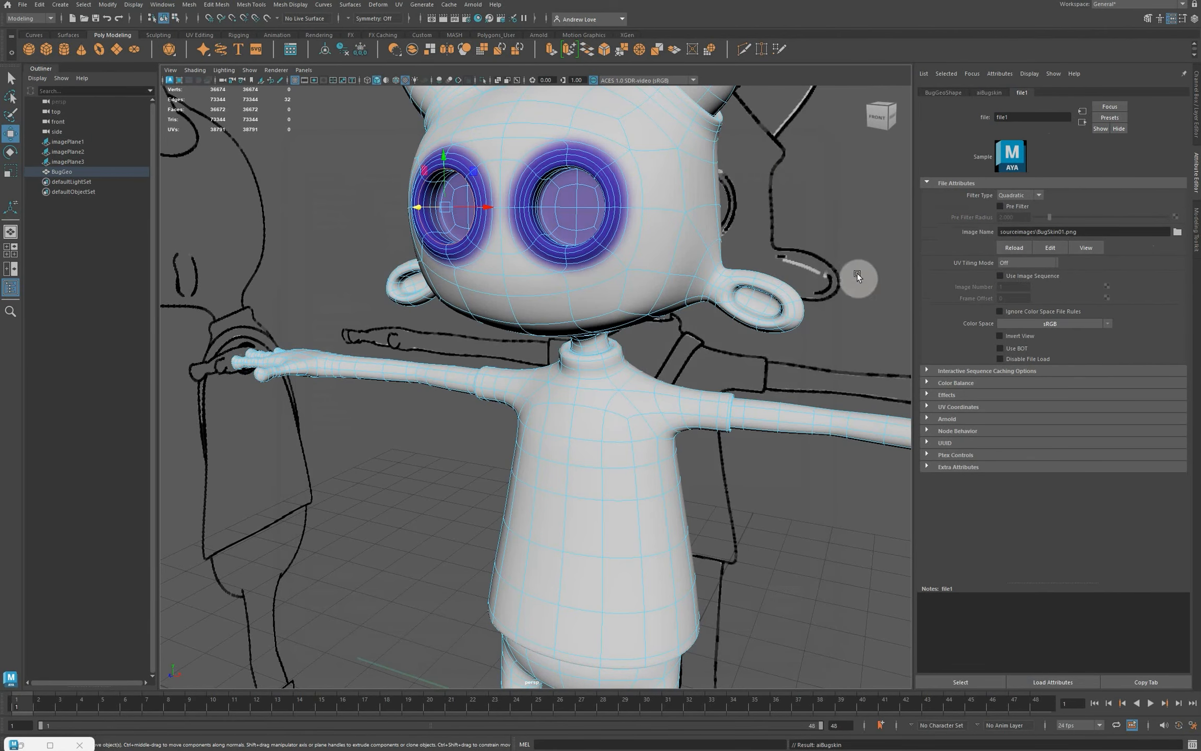
Step: Return the character mesh to object mode, deselect it, and inspect the updated eye colours on the head
click(854, 364)
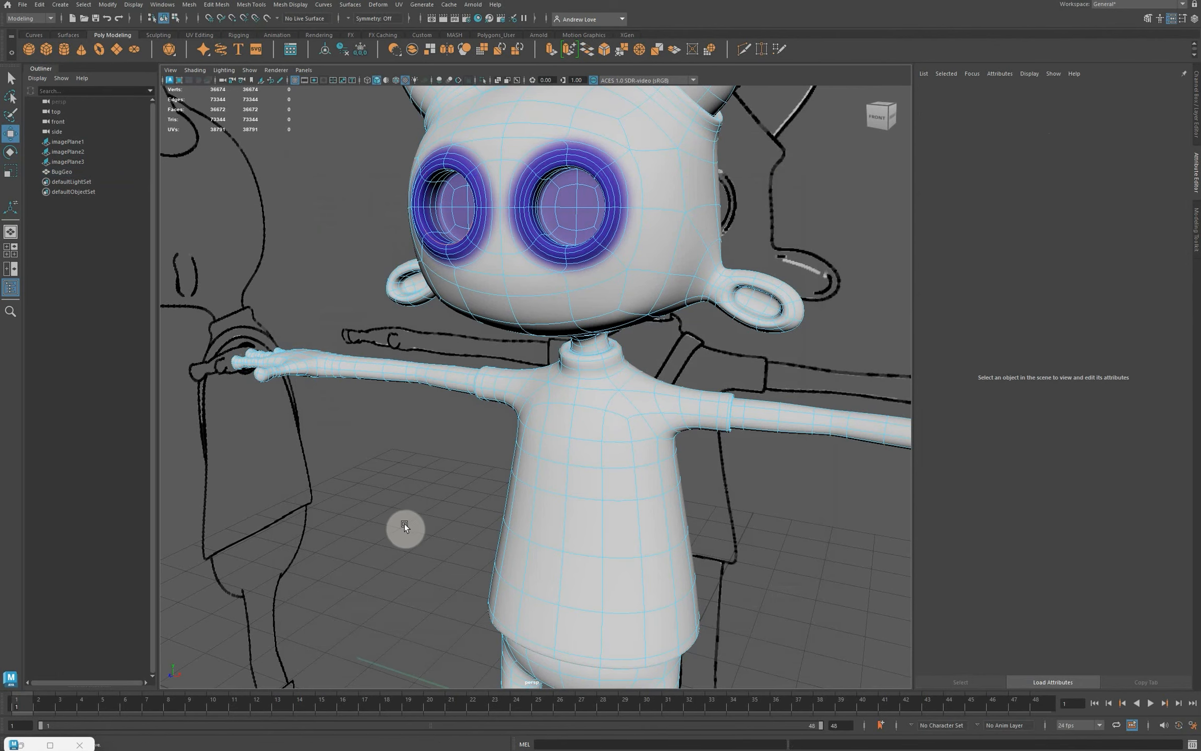
right_drag(500, 270, 528, 261)
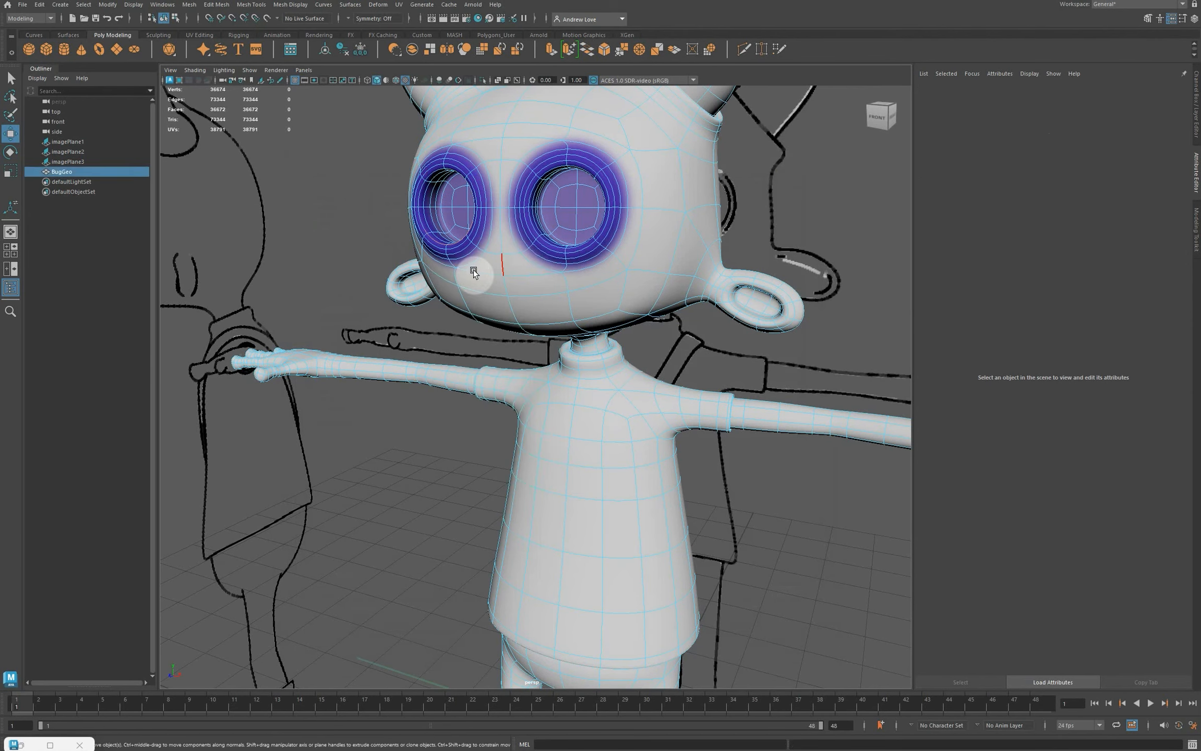
click(249, 286)
scroll(272, 407, down, 4)
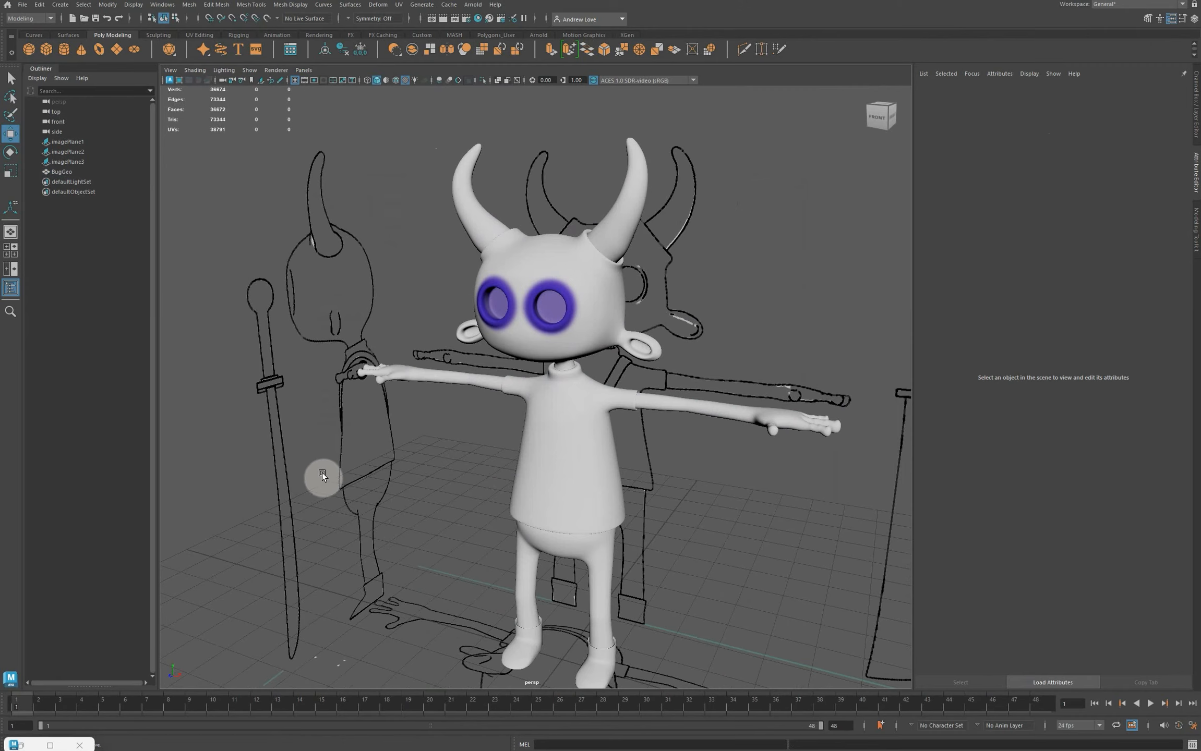
alt+drag(329, 486, 343, 442)
scroll(337, 418, up, 5)
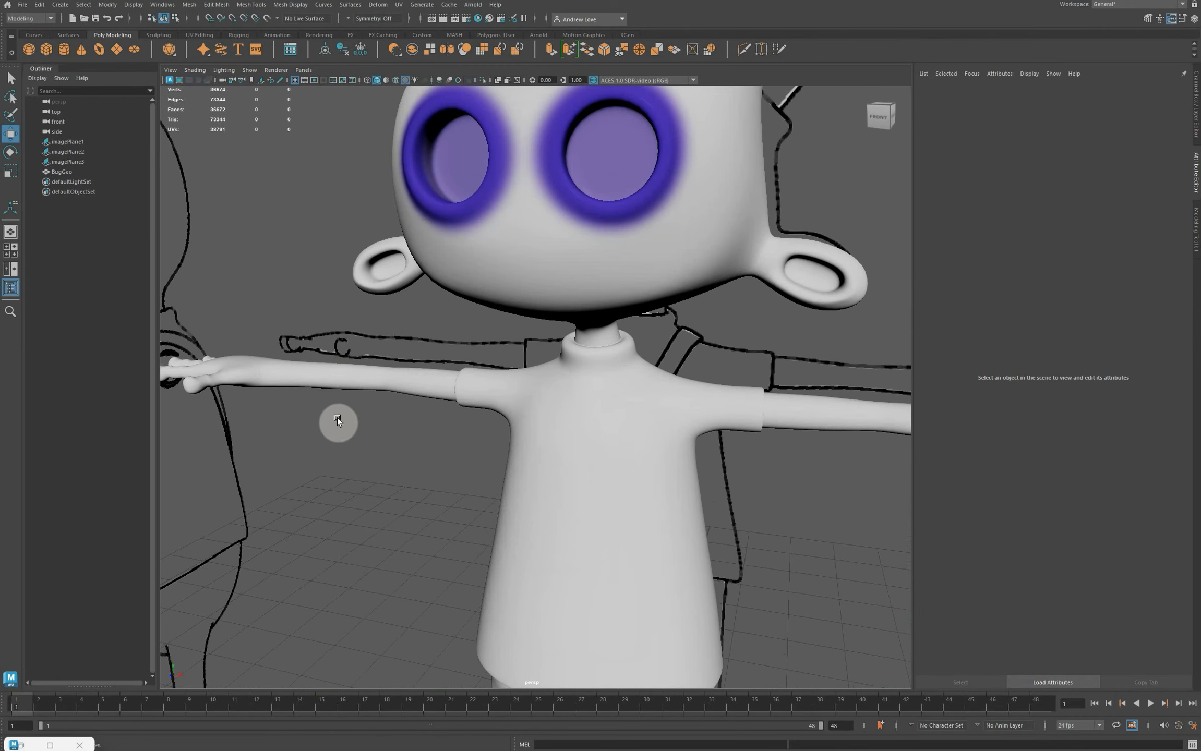
Step: Switch to the Photoshop texture and show the outUVBody layer over the full texture layout
alt+middle_drag(333, 346, 380, 412)
mouse_move(380, 412)
alt+mouse_down()
mouse_move(349, 413)
mouse_move(396, 411)
alt+mouse_up()
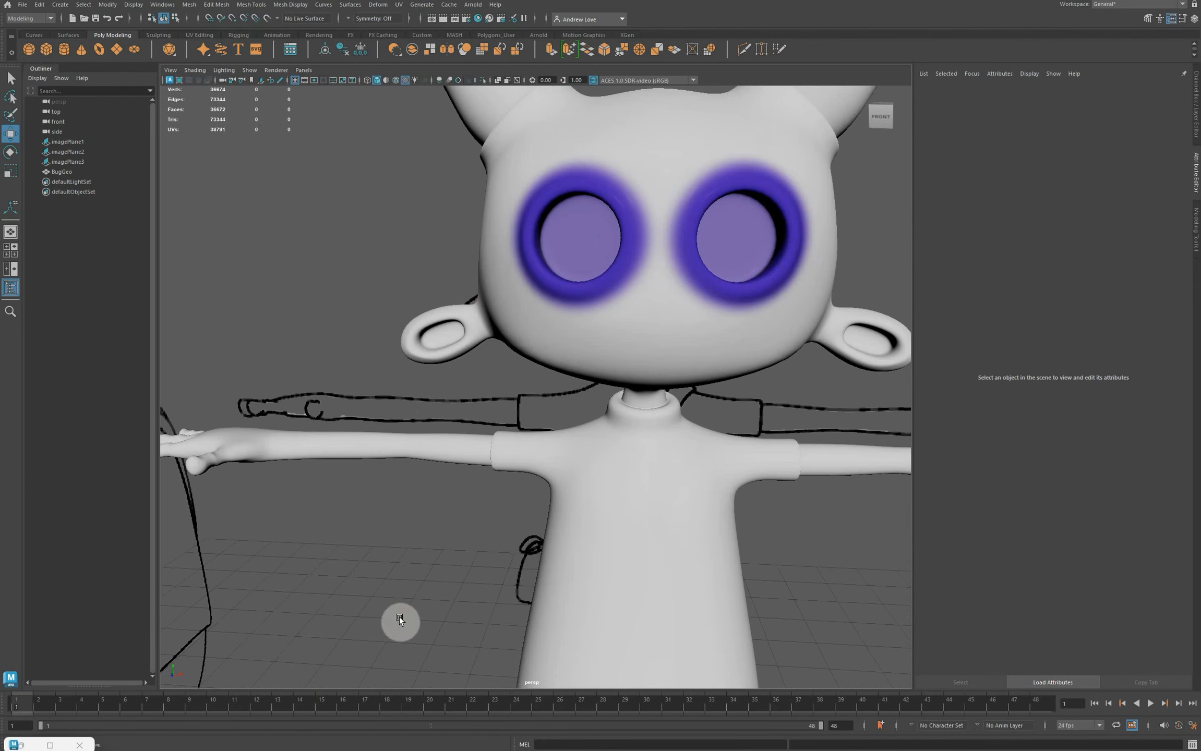
mouse_move(485, 744)
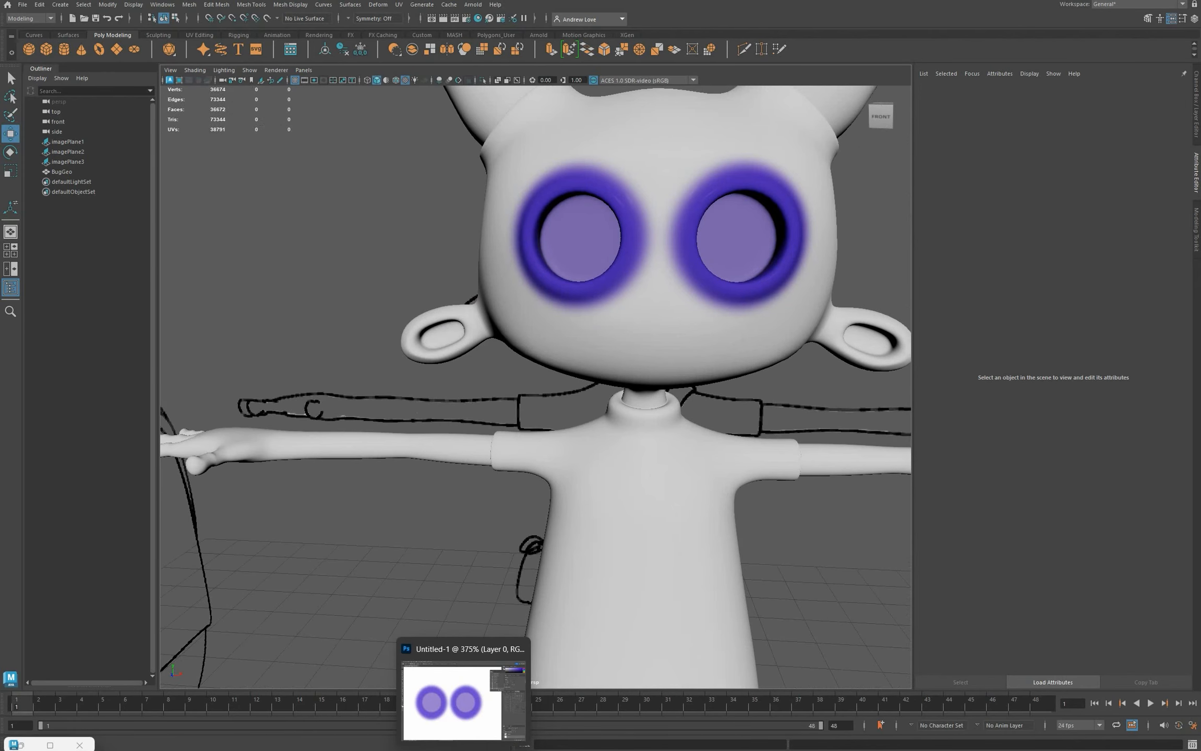
scroll(447, 600, down, 3)
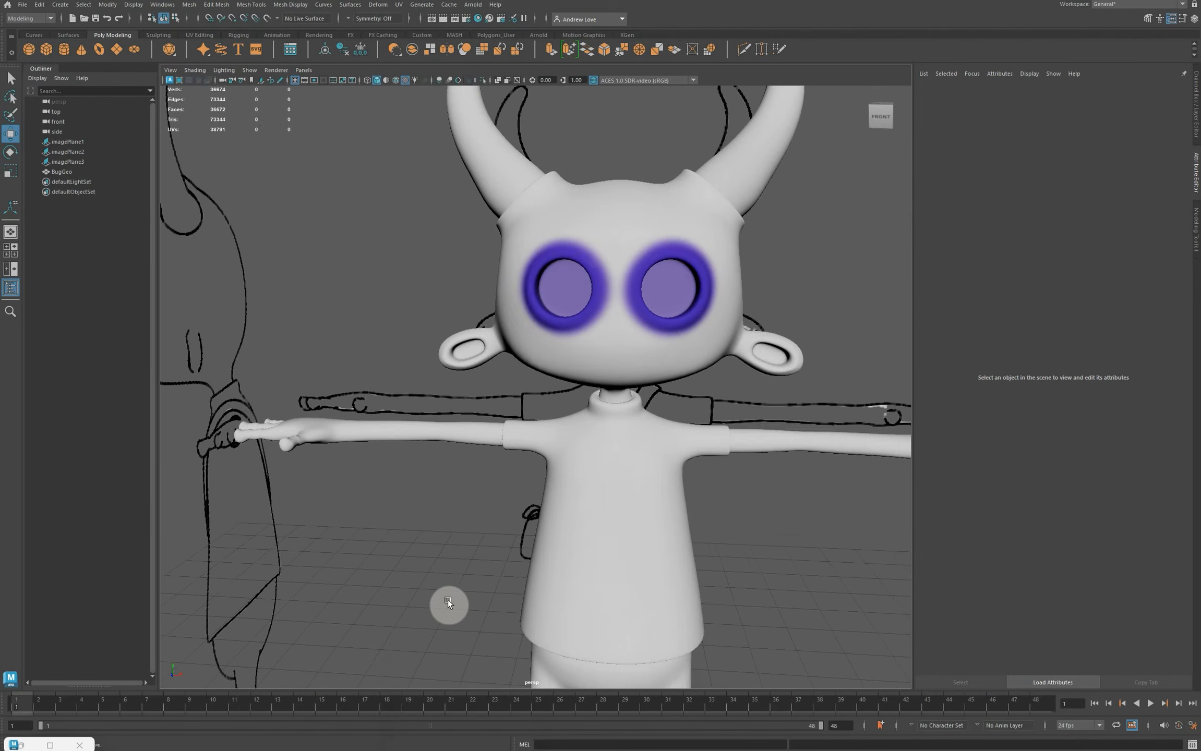
click(463, 745)
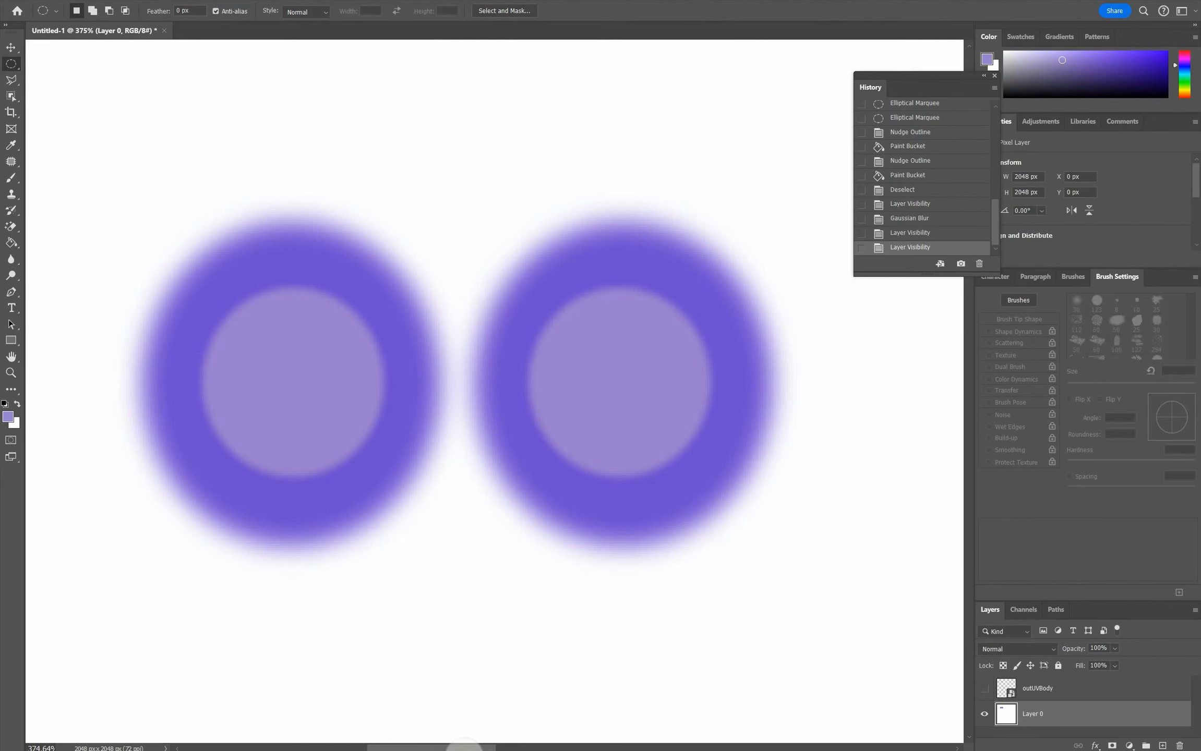
alt+scroll(371, 539, down, 5)
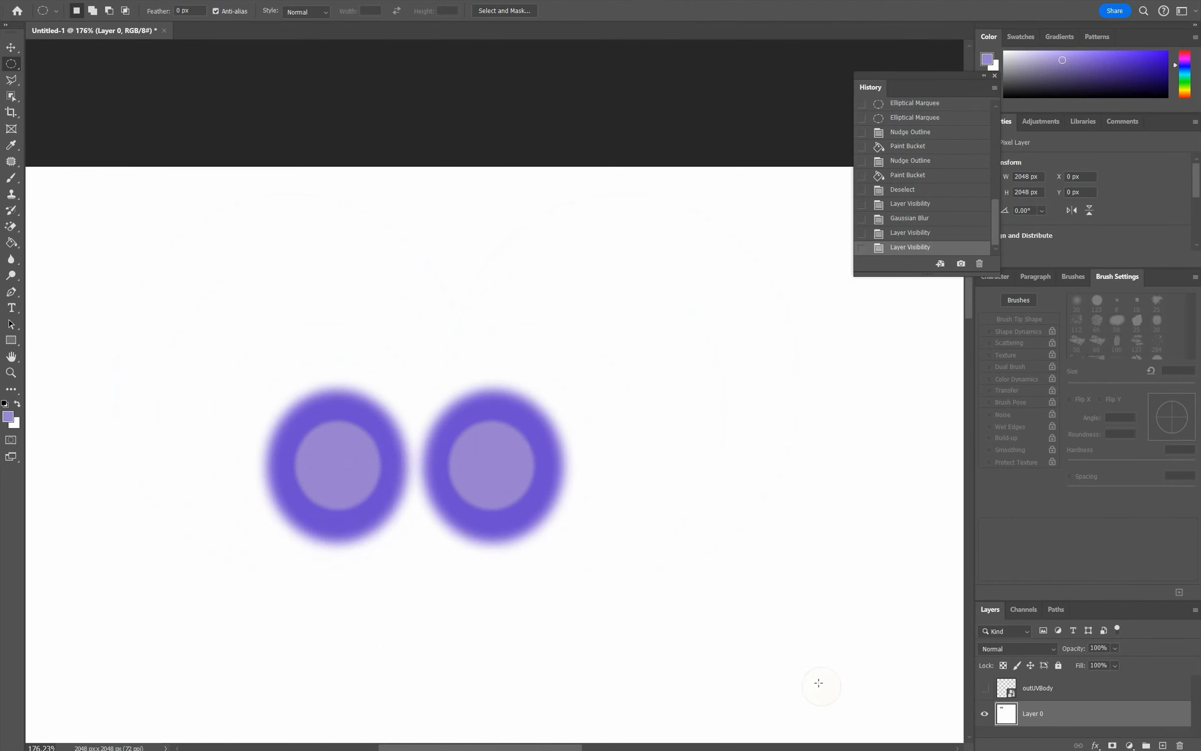
click(985, 688)
alt+scroll(714, 600, down, 5)
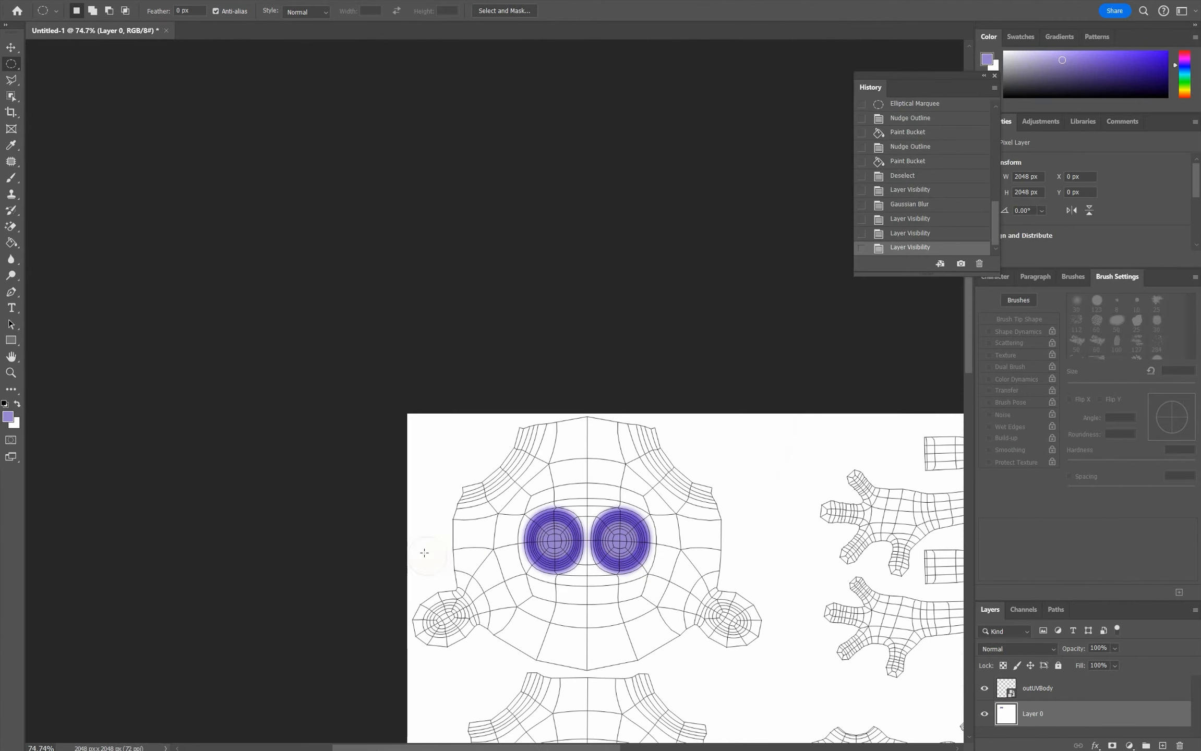
drag(522, 749, 601, 748)
drag(969, 360, 981, 481)
drag(600, 748, 633, 748)
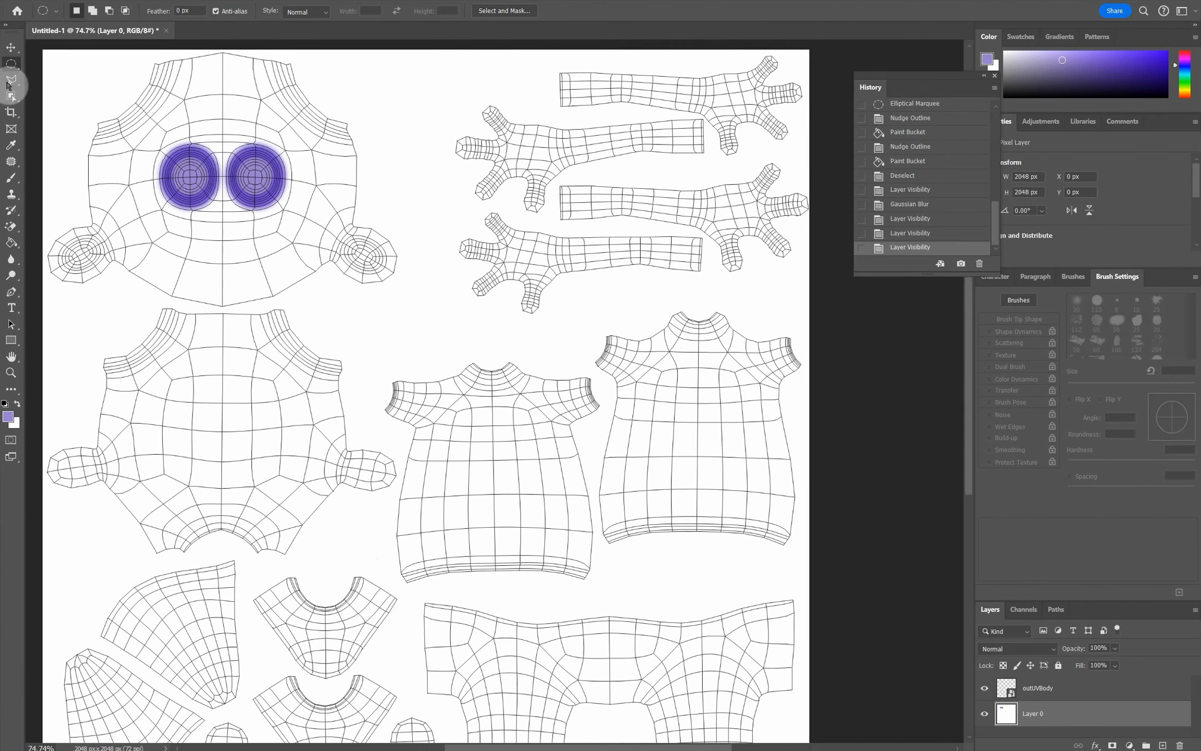
right_click(12, 63)
click(58, 64)
drag(410, 48, 834, 301)
Step: Outline the four arm and hand UV shells with the Polygonal Lasso and fill the selection with light purple
click(11, 80)
click(389, 68)
click(800, 54)
click(789, 278)
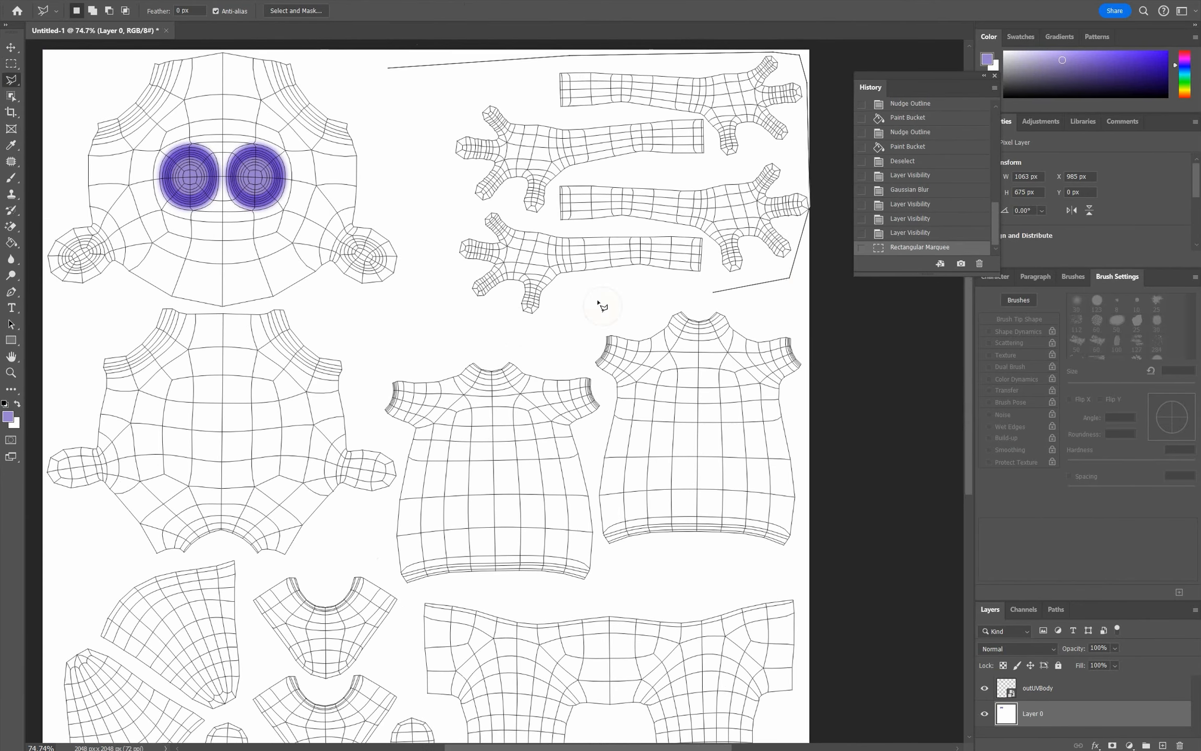
click(493, 325)
click(415, 299)
click(389, 68)
click(7, 420)
click(177, 329)
key(Return)
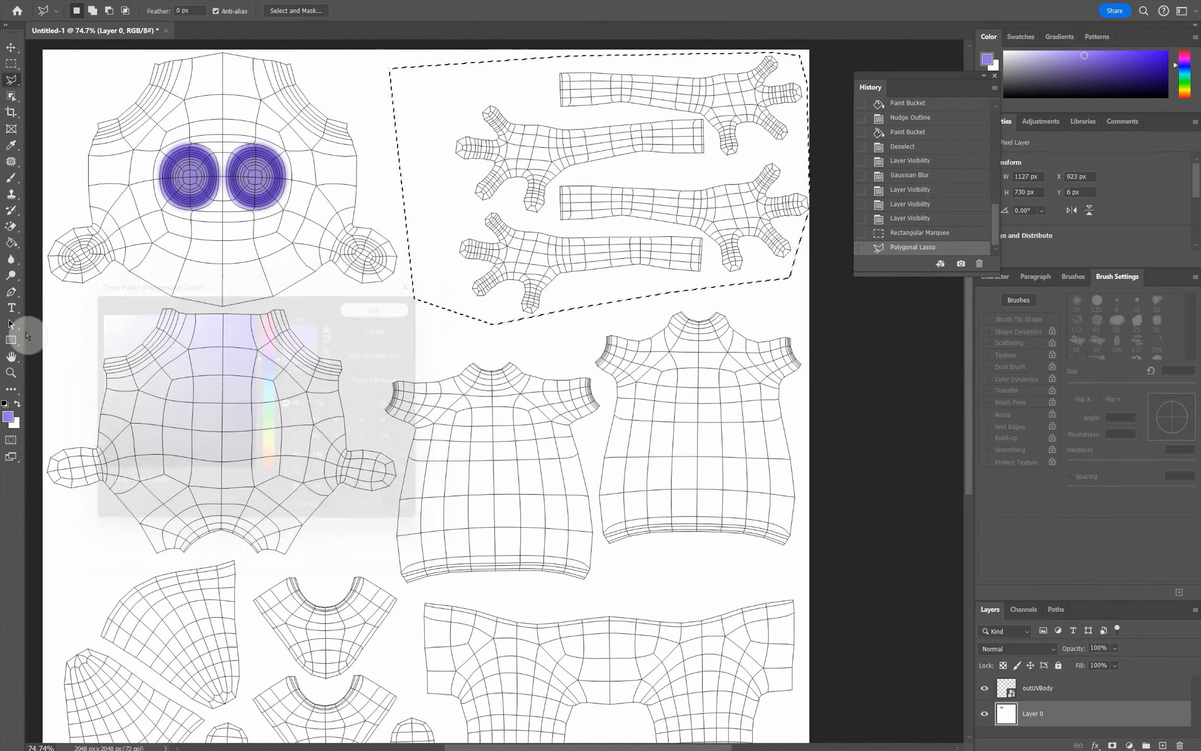
click(11, 242)
click(438, 259)
Step: Outline both shirt UV shells with the Polygonal Lasso and fill the selection with dark purple 413563
alt+scroll(235, 350, down, 1)
alt+scroll(204, 433, down, 1)
click(11, 80)
click(347, 345)
click(353, 417)
click(370, 426)
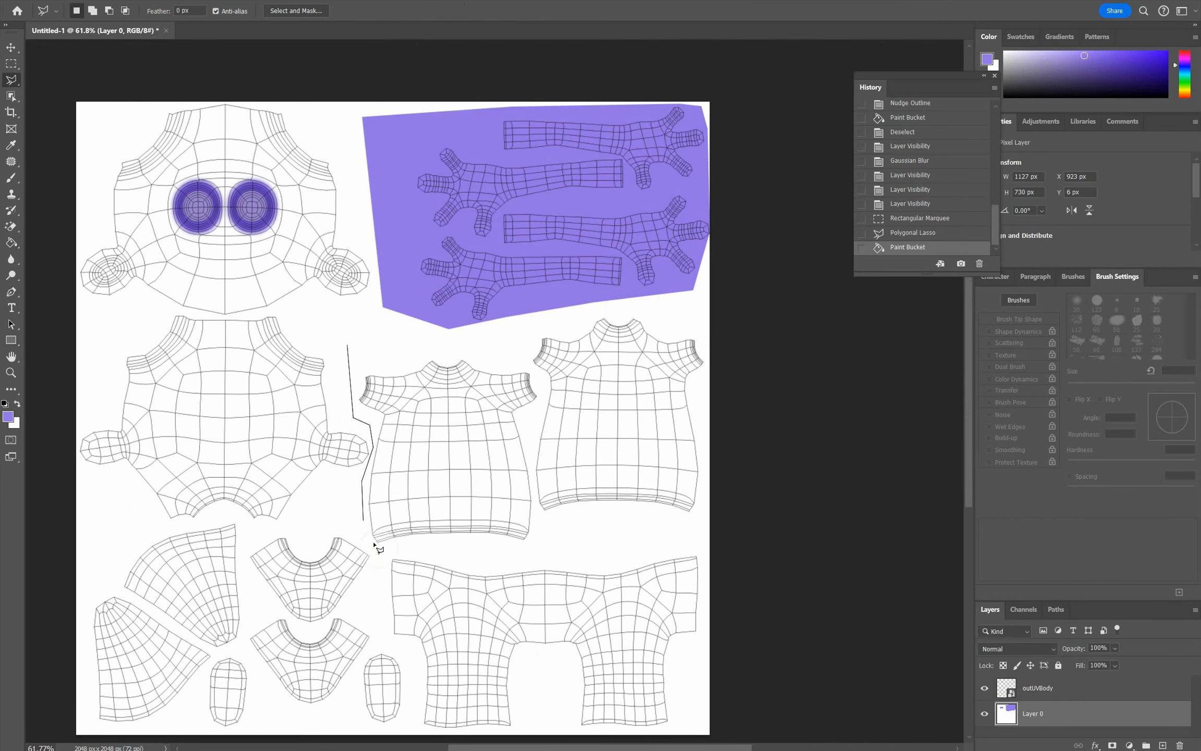
click(380, 551)
click(700, 535)
click(703, 328)
click(459, 346)
click(347, 345)
click(8, 417)
click(165, 410)
key(Return)
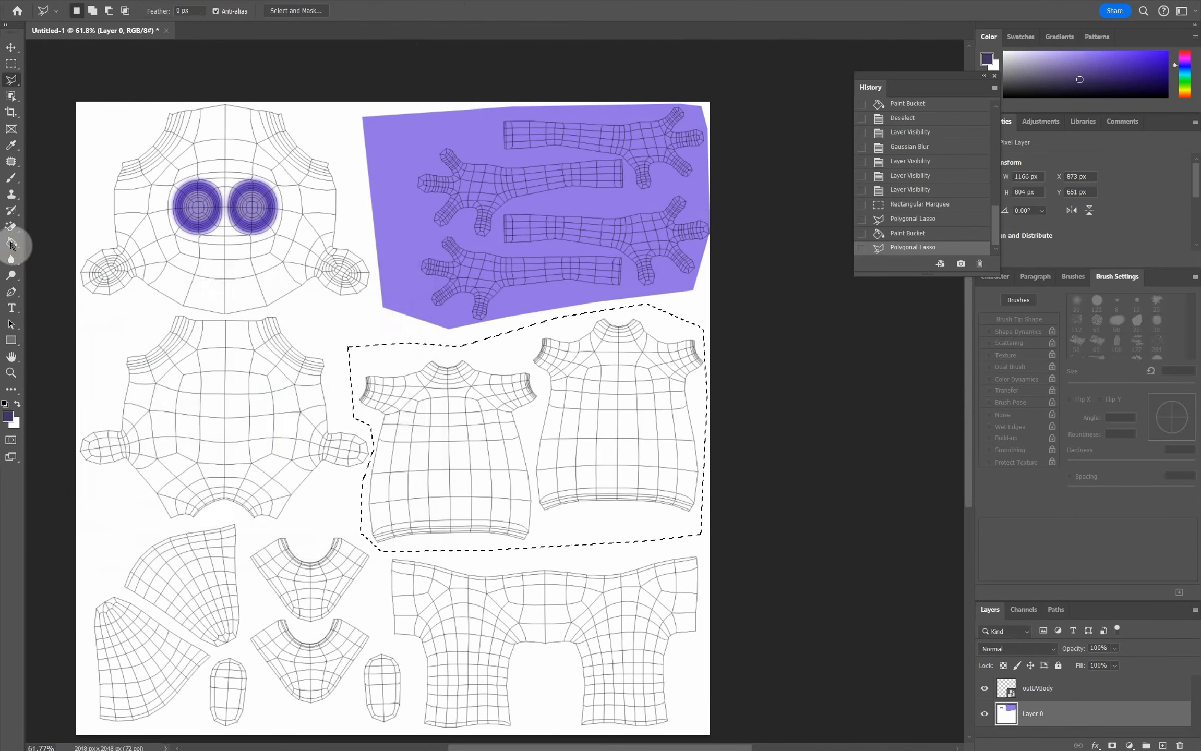
click(11, 243)
click(512, 357)
Step: Outline the trousers UV shell with the Polygonal Lasso and fill the selection with medium blue
click(11, 80)
click(382, 558)
click(706, 549)
click(698, 734)
click(413, 700)
click(382, 528)
click(7, 417)
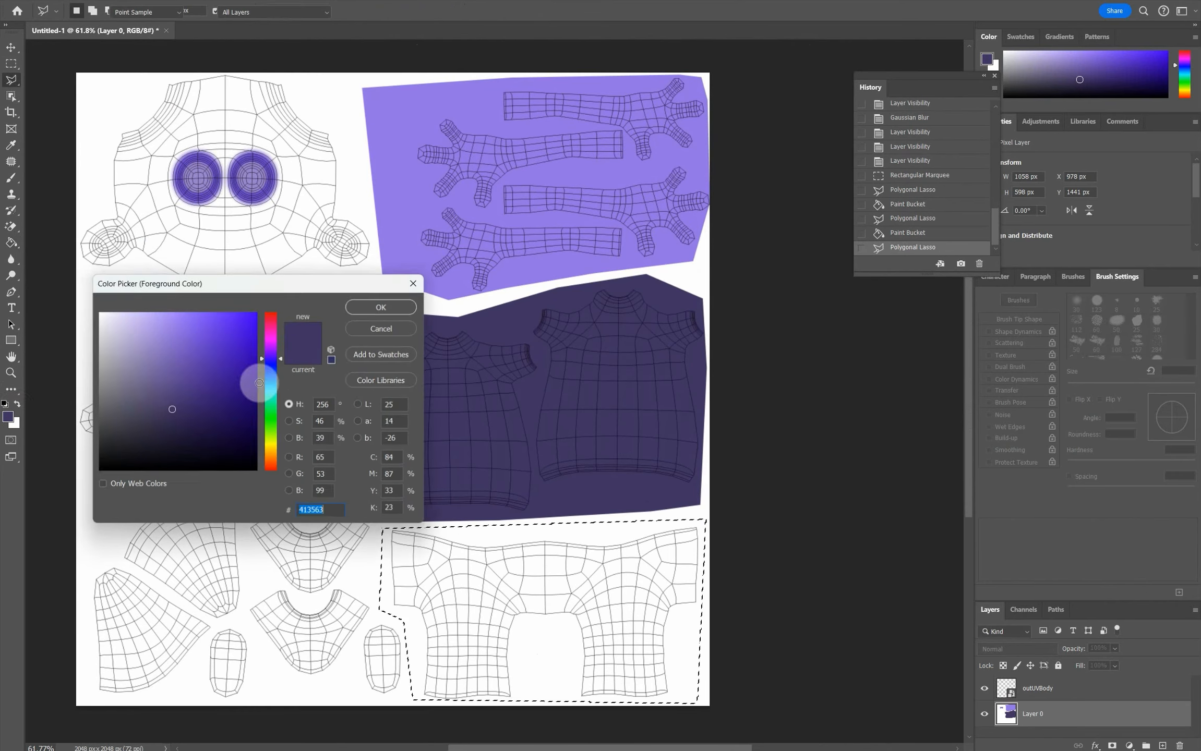
click(199, 374)
click(199, 350)
key(Return)
click(12, 242)
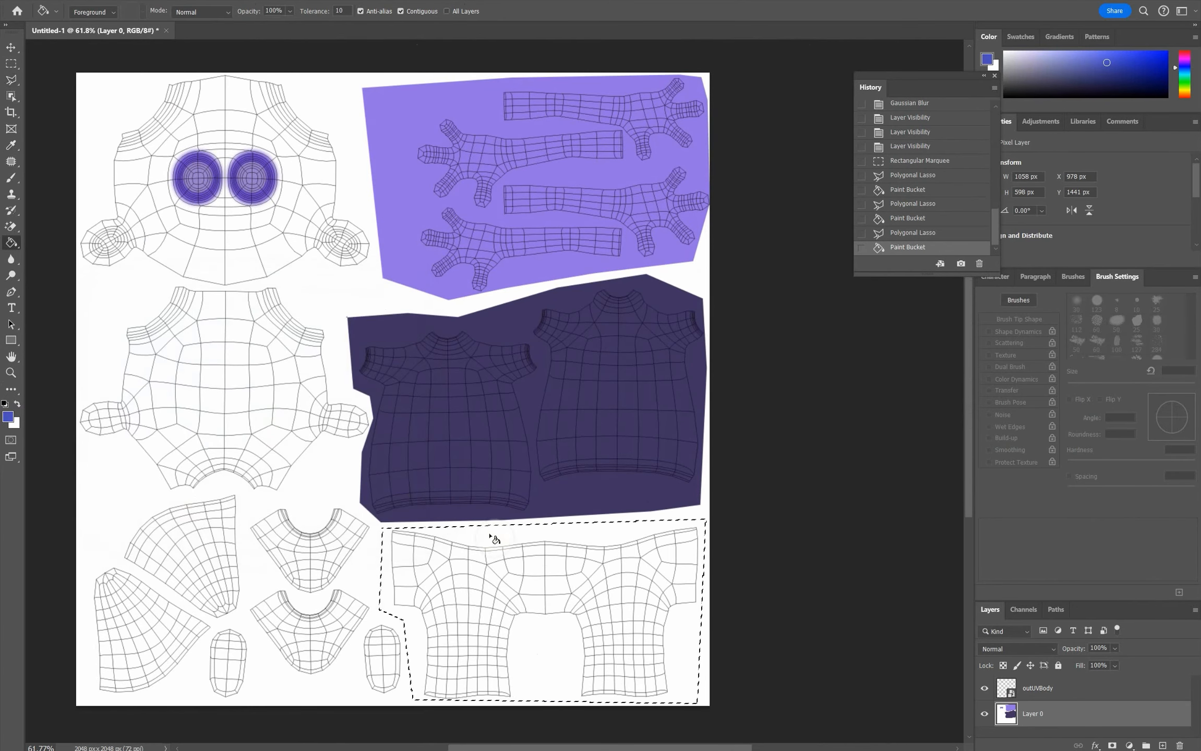
click(493, 540)
Step: Outline the two fan-shaped UV shells with the Polygonal Lasso and fill them with the arms' light purple
key(l)
click(92, 482)
click(82, 698)
click(82, 535)
click(92, 482)
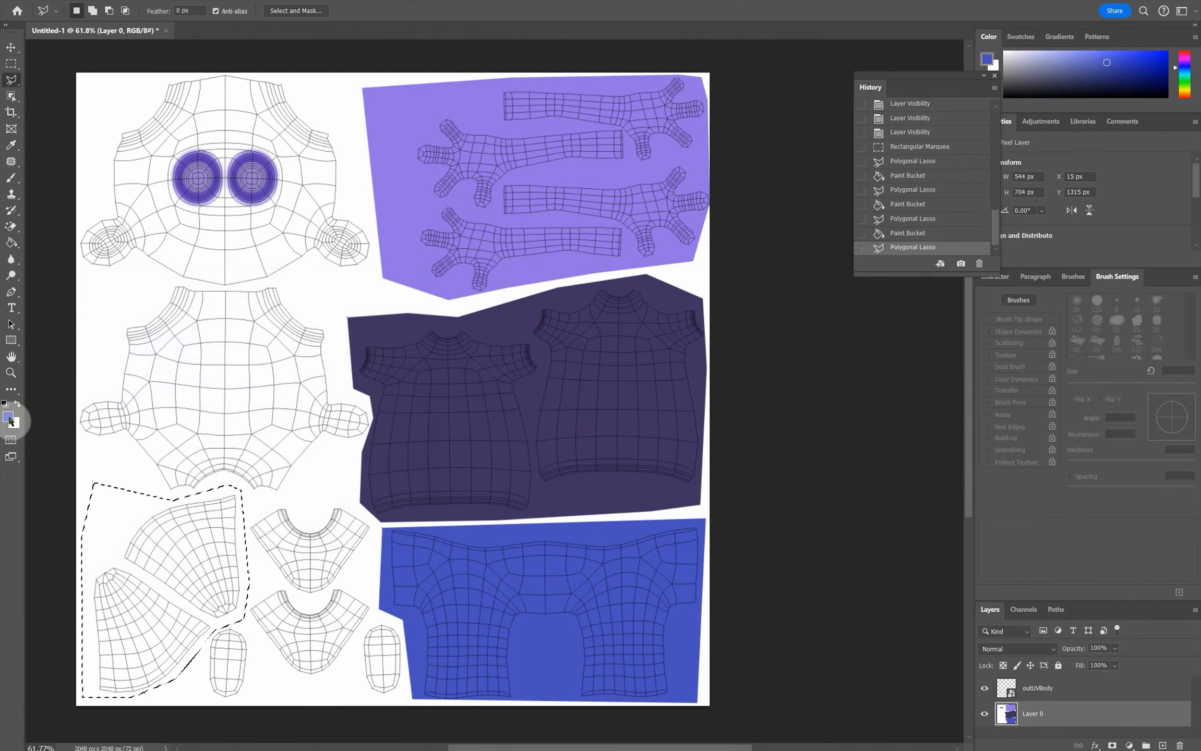
click(7, 418)
click(389, 224)
key(Return)
click(12, 242)
click(94, 501)
Step: Outline the two curved collar-like shells and the small oval shells beside them, and fill the selection with the same light purple
key(l)
click(201, 659)
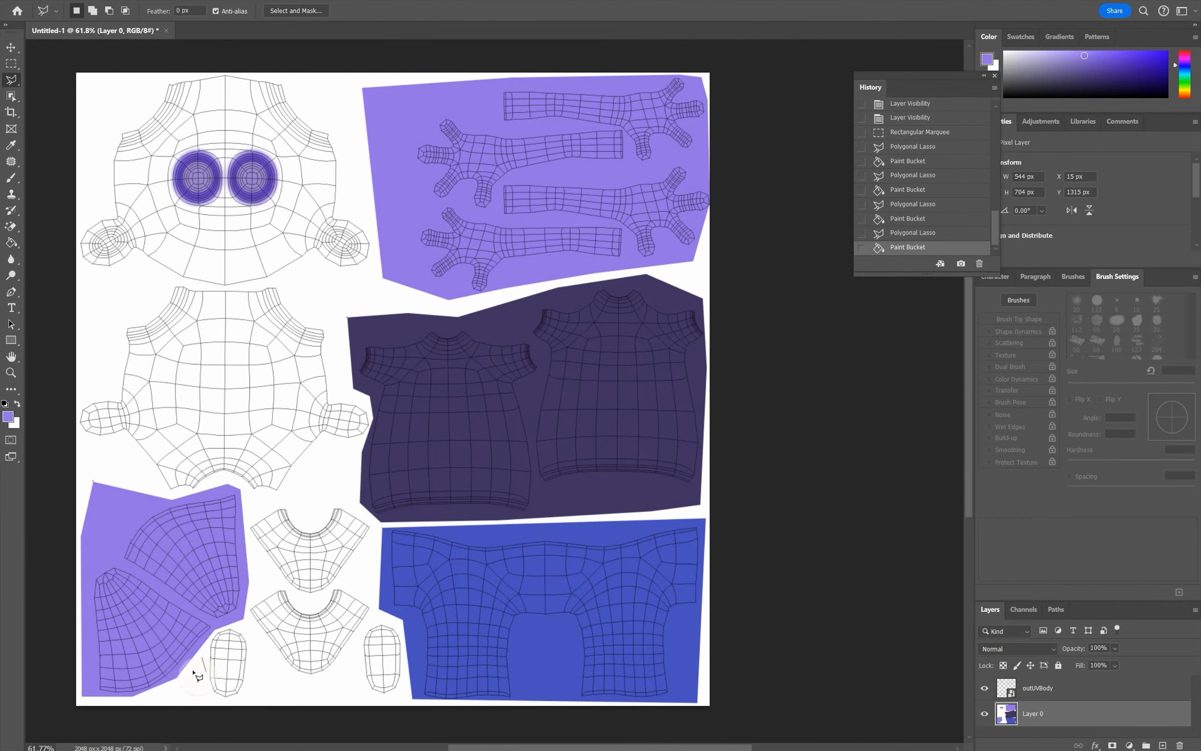
click(189, 695)
click(386, 698)
click(406, 680)
double_click(240, 609)
key(g)
click(240, 610)
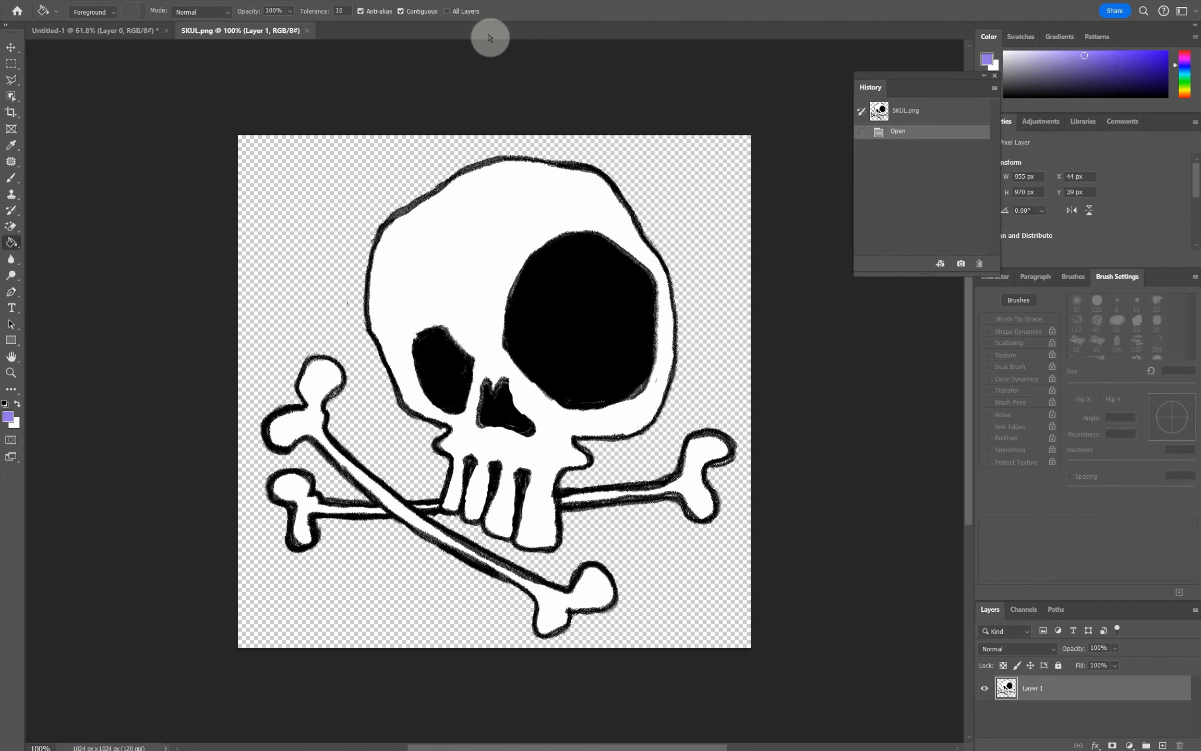
Step: Copy the whole skull and crossbones artwork from SKUL.png and paste it into the texture document
key(ctrl+a)
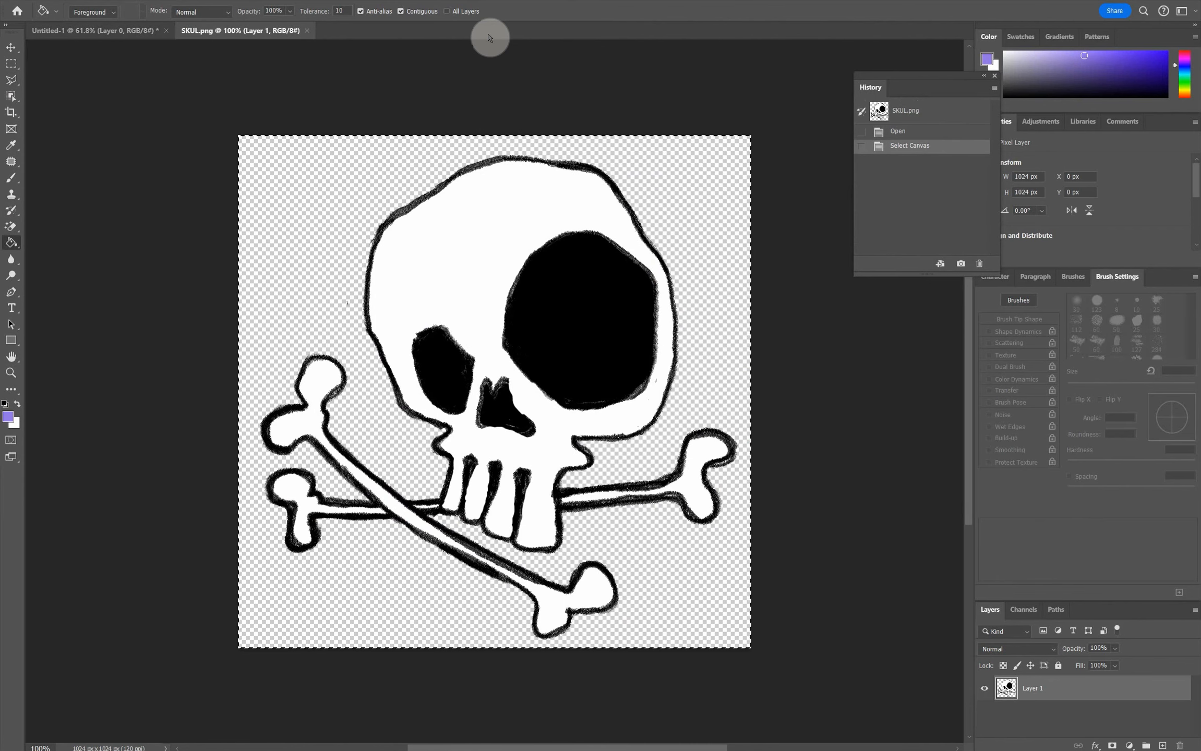
click(86, 30)
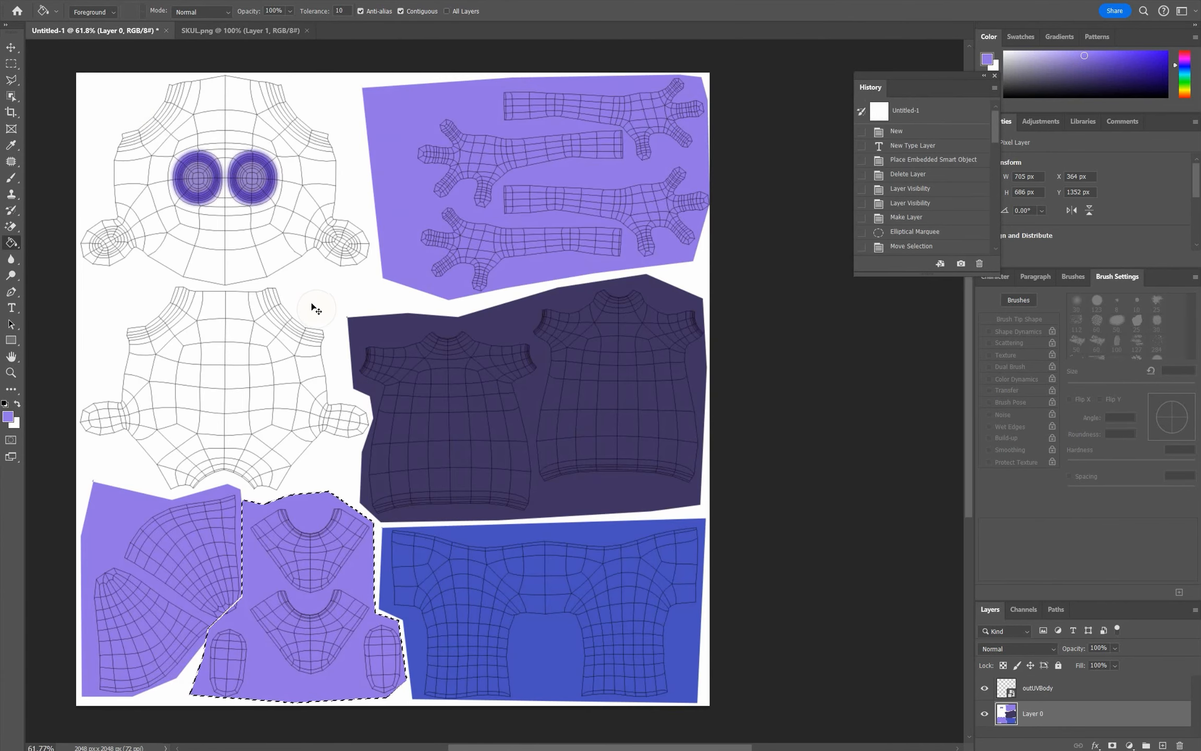
key(ctrl+v)
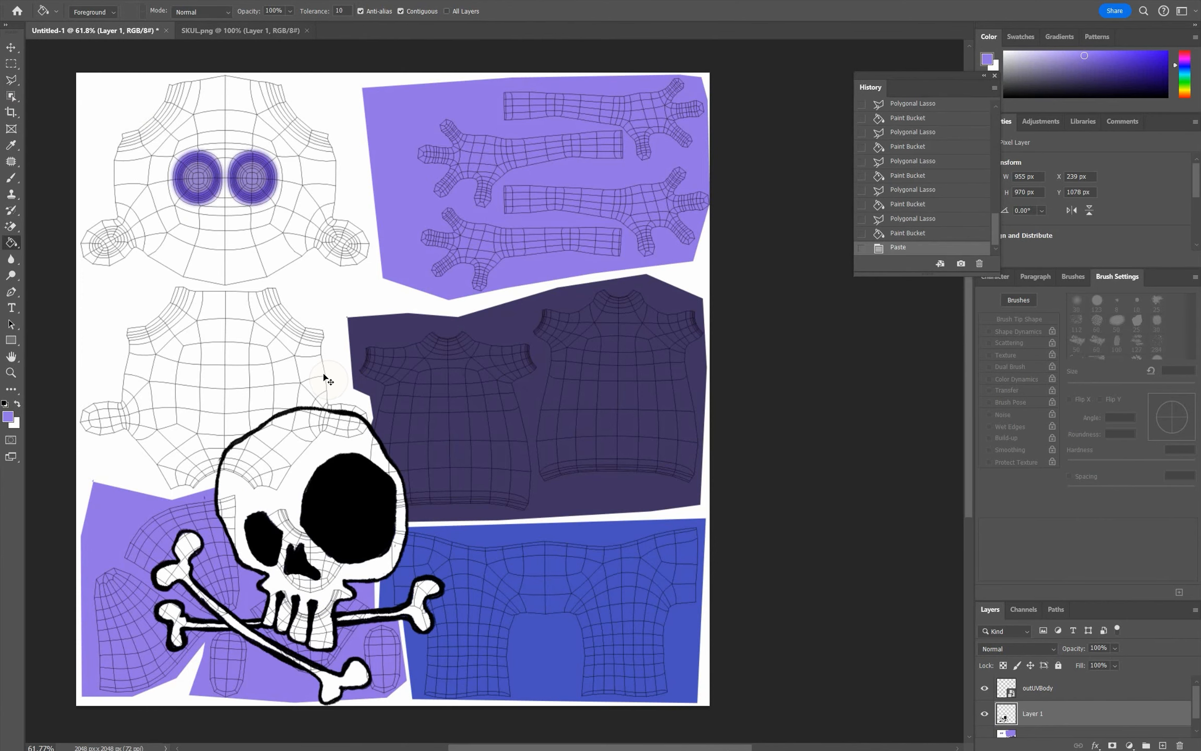
Step: Scale the pasted skull to about 20% width and 16% height and place it on the chest of the lower shirt shell
key(ctrl+t)
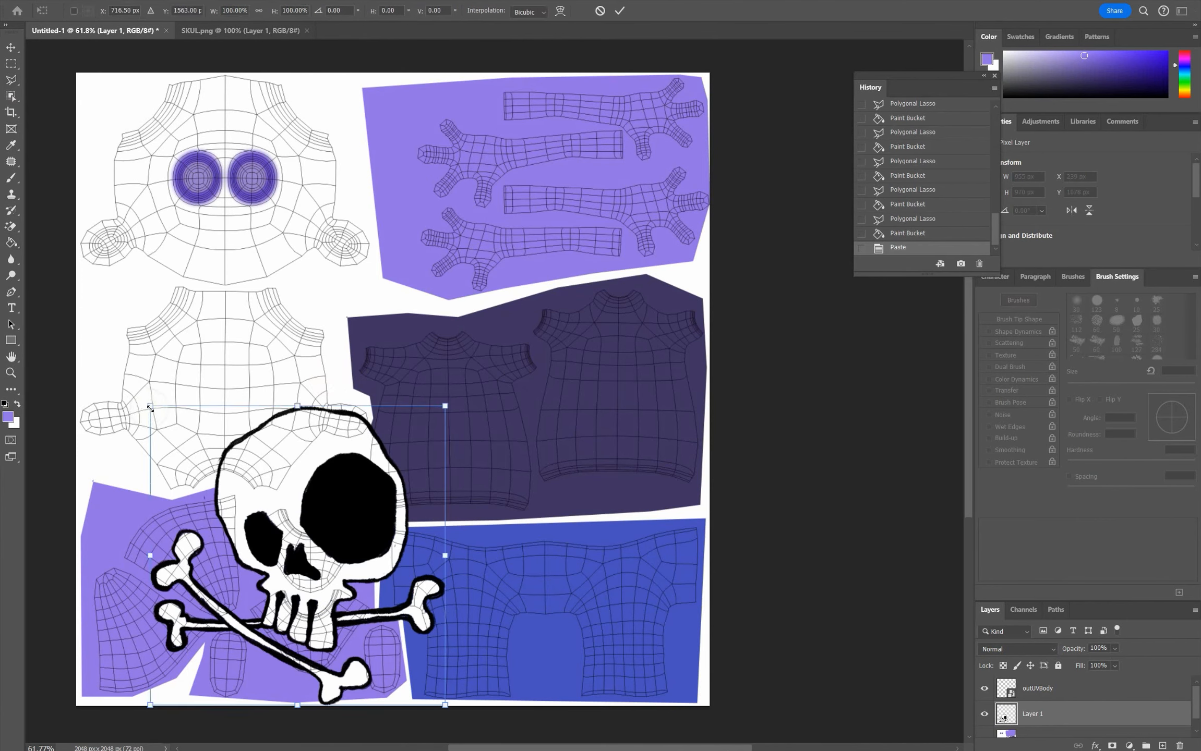
drag(151, 409, 421, 388)
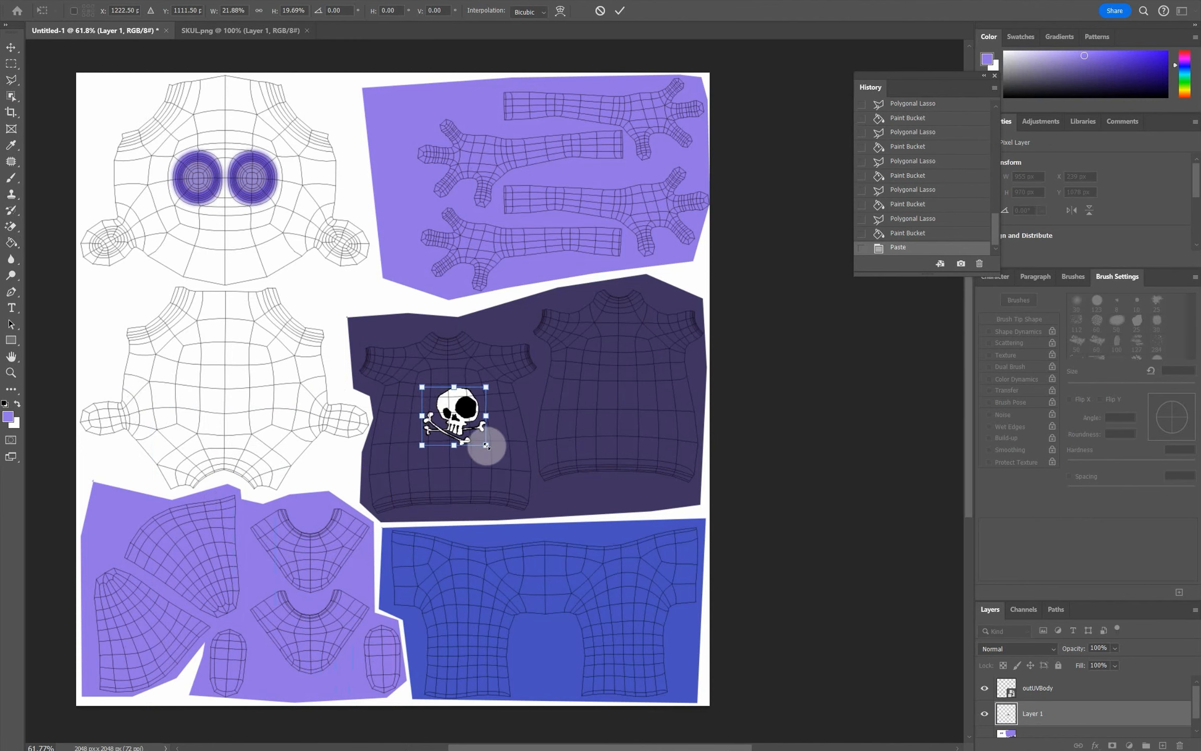
drag(486, 445, 482, 437)
drag(457, 416, 452, 397)
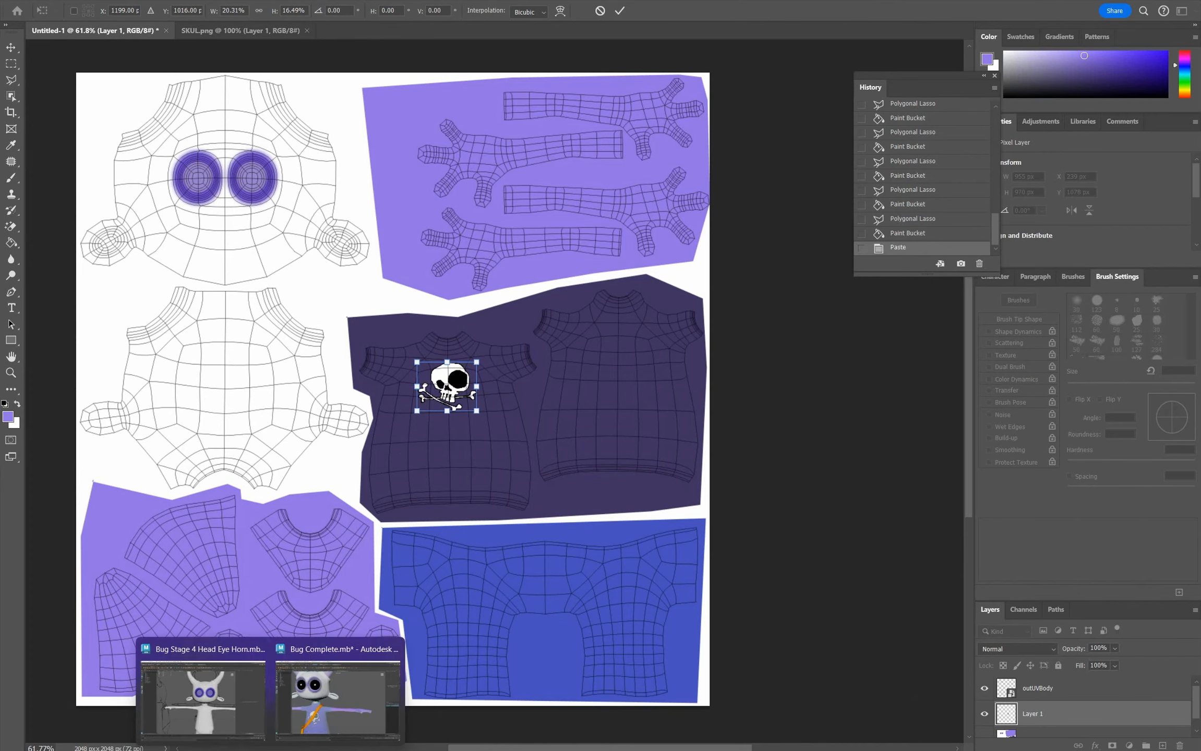
Step: Switch to Maya, select the character mesh, and open its UV layout in the UV Editor
click(222, 732)
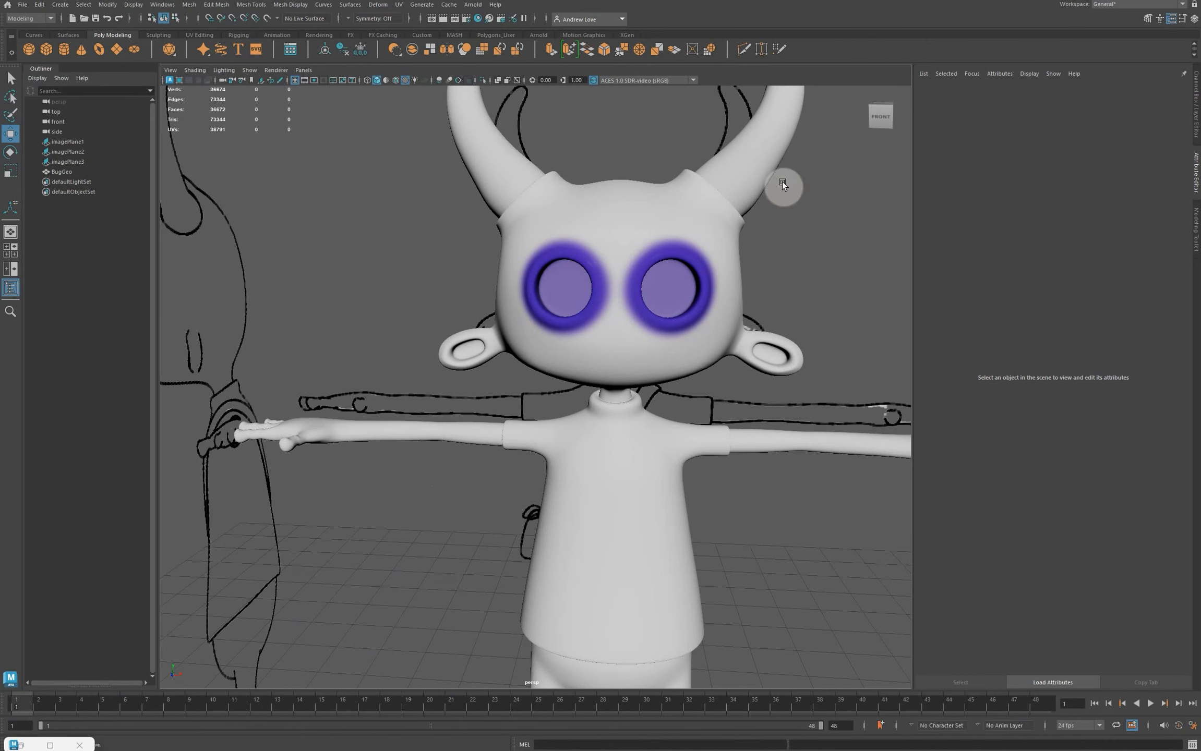
click(484, 141)
click(399, 4)
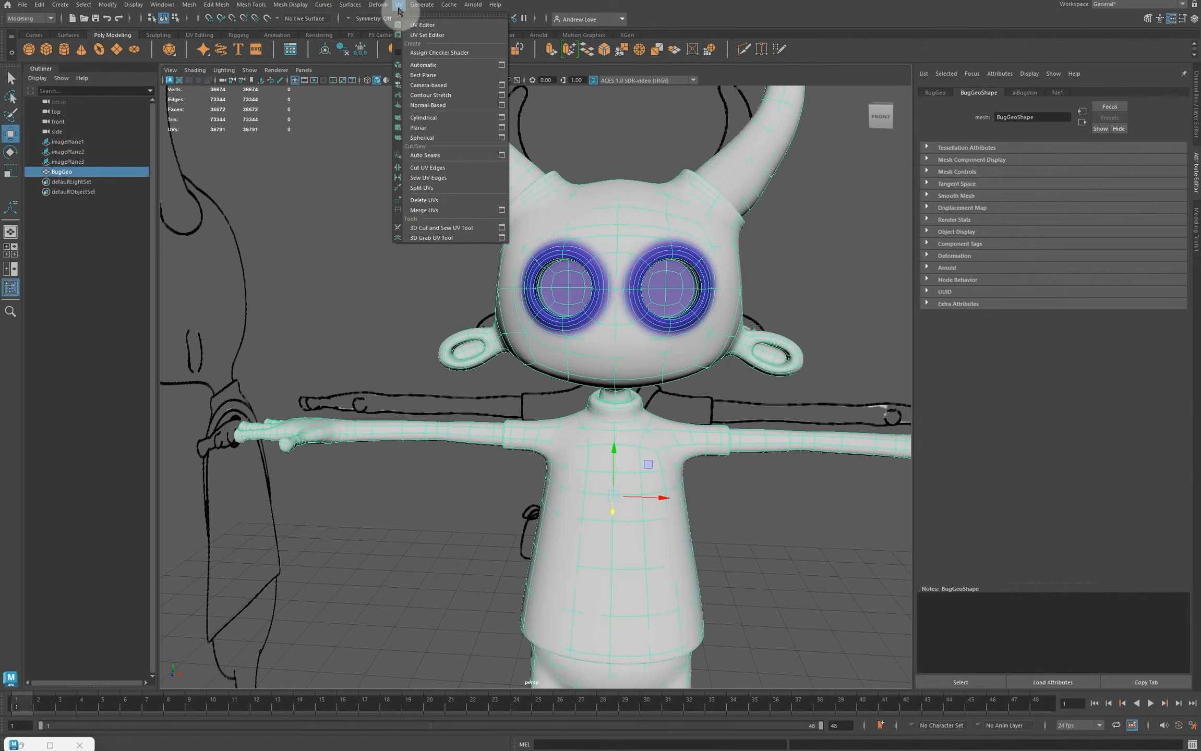
click(422, 25)
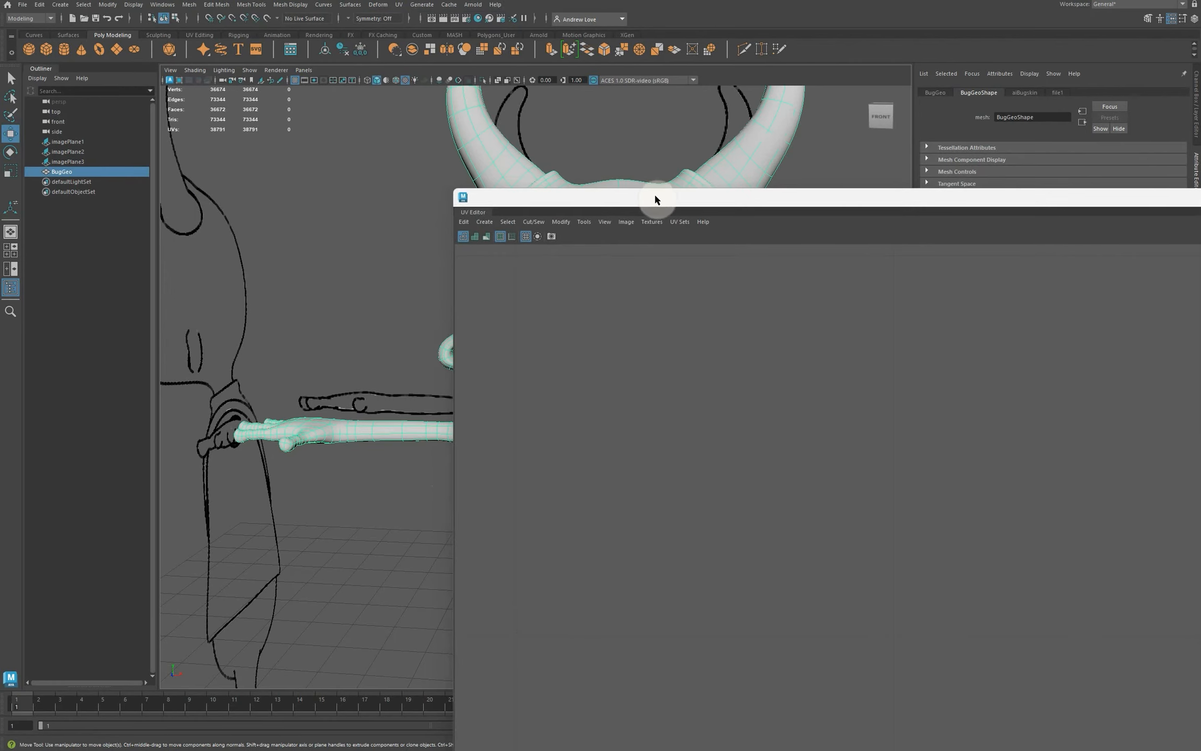
drag(653, 194, 320, 120)
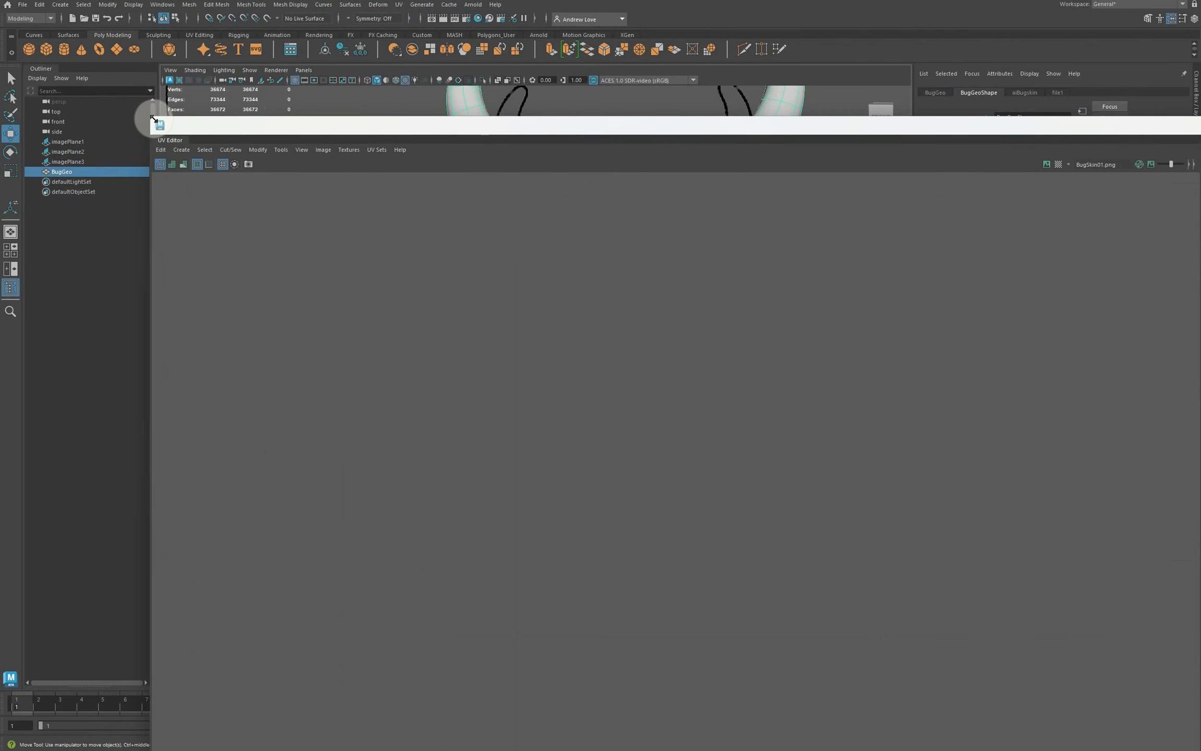
drag(153, 120, 429, 273)
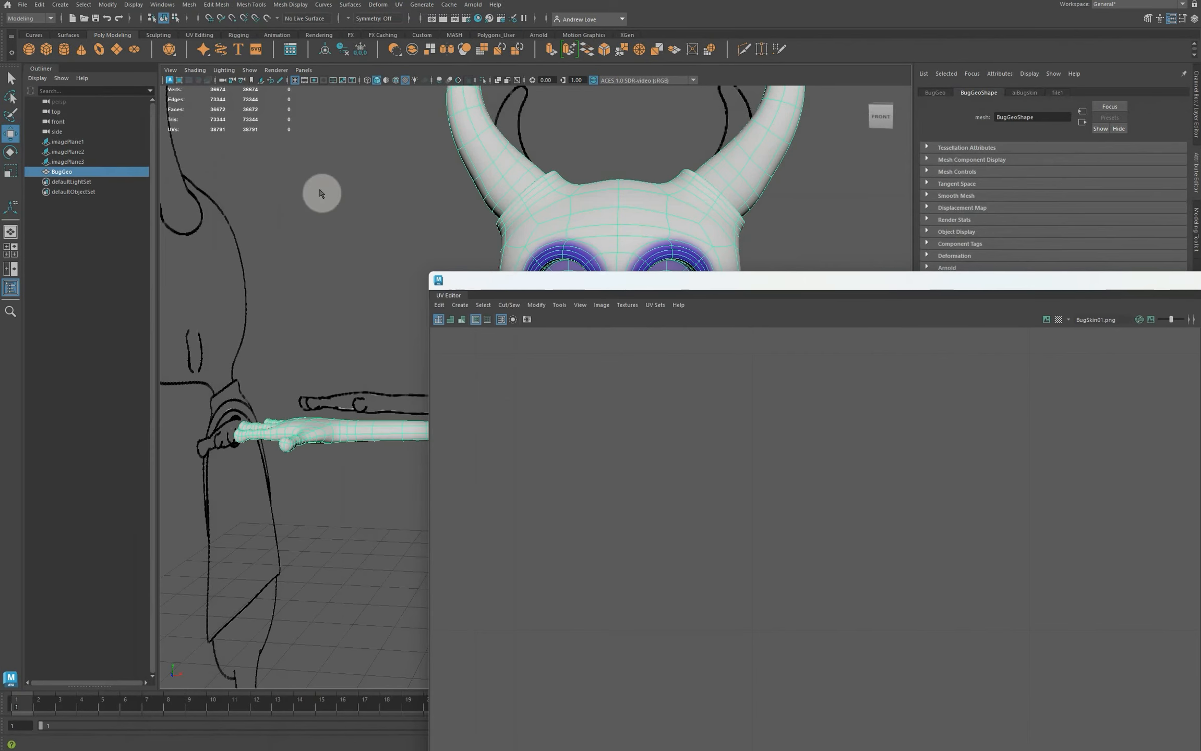
drag(320, 189, 203, 77)
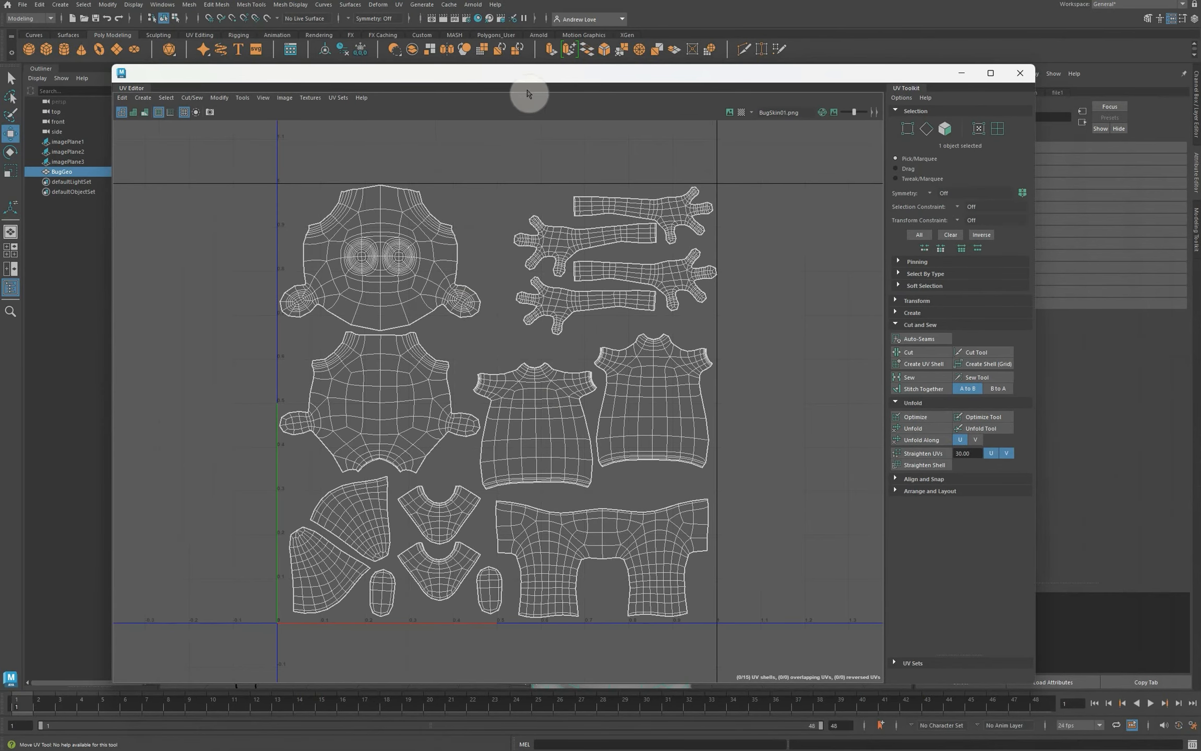
Step: Select the shirt UV shell that carries the skull to check which side of the model it covers, and close the UV Editor
drag(547, 93, 513, 292)
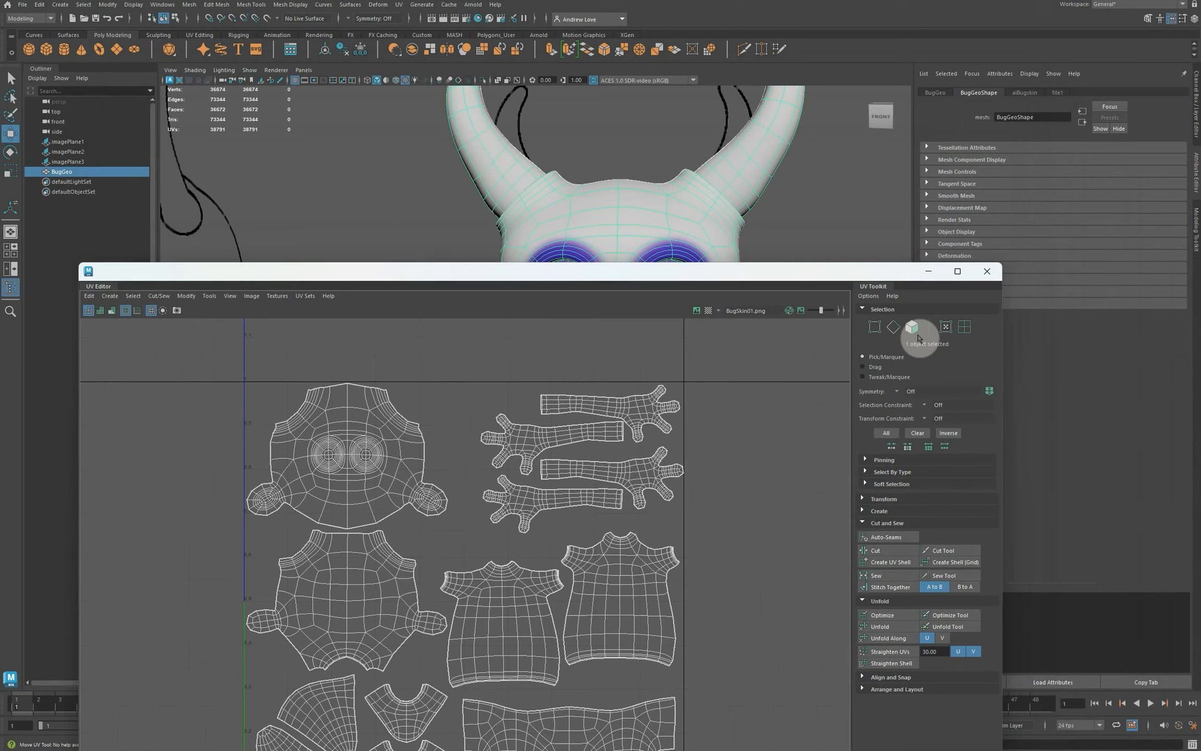
click(963, 327)
click(506, 687)
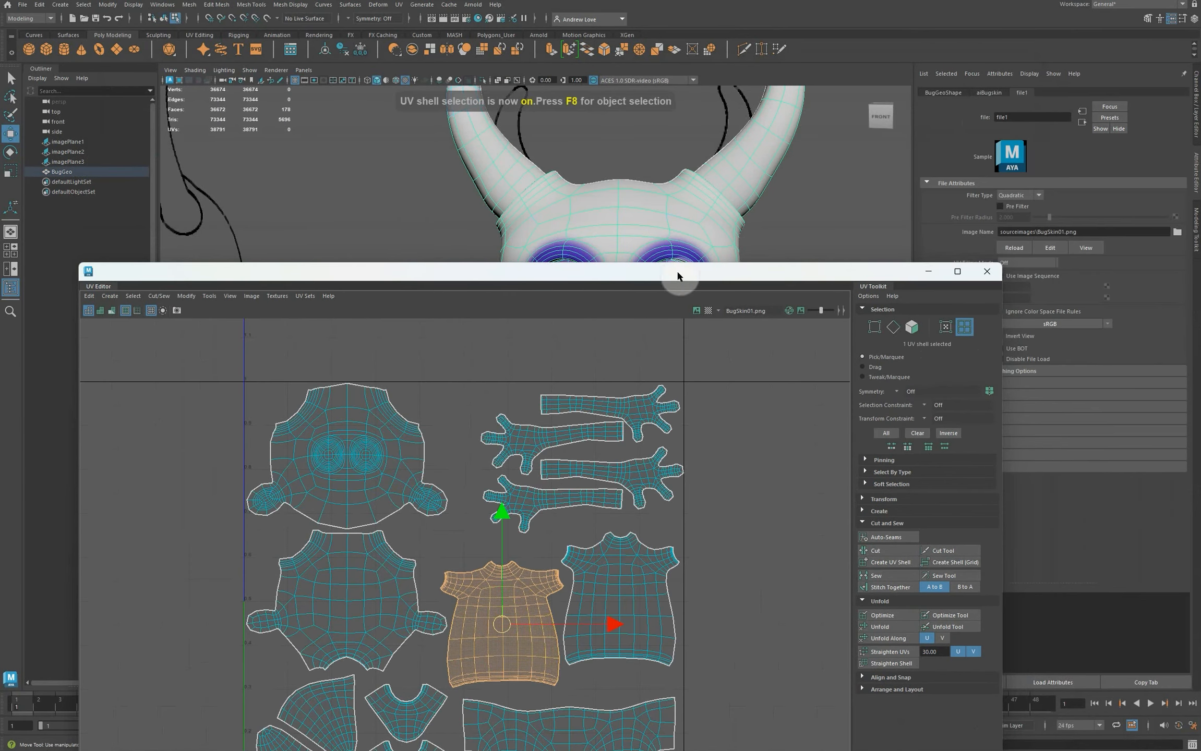
drag(679, 274, 644, 149)
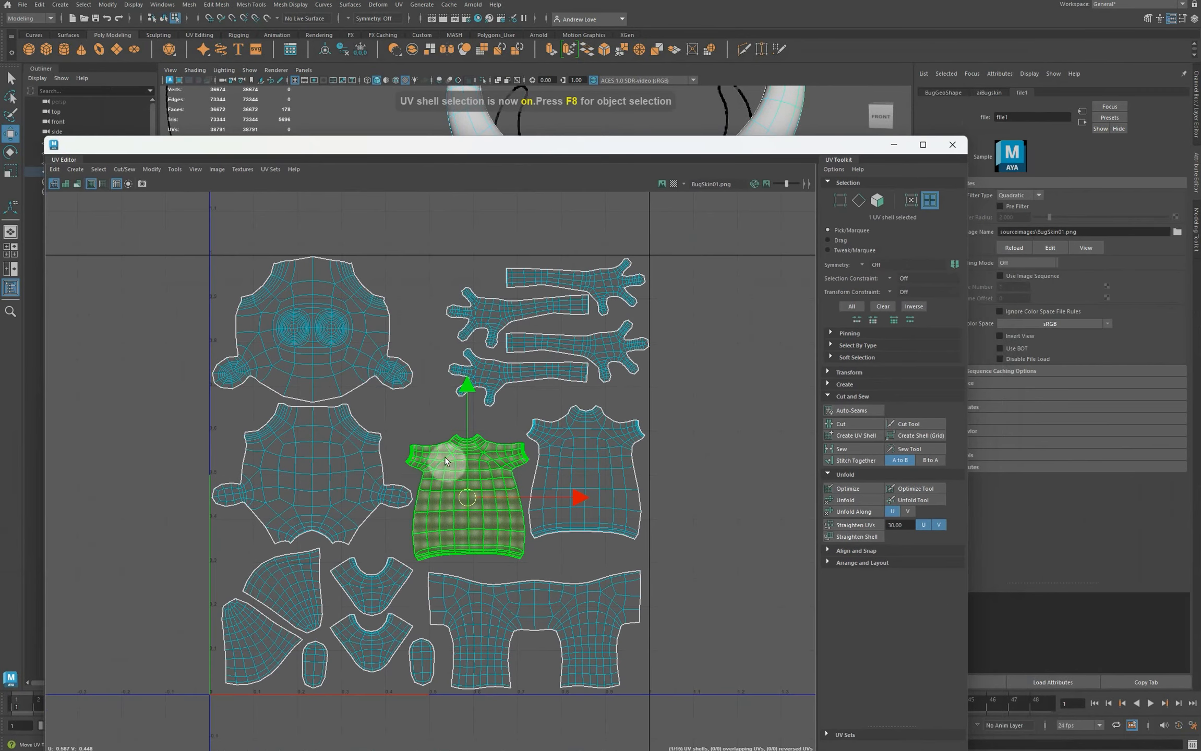
click(952, 145)
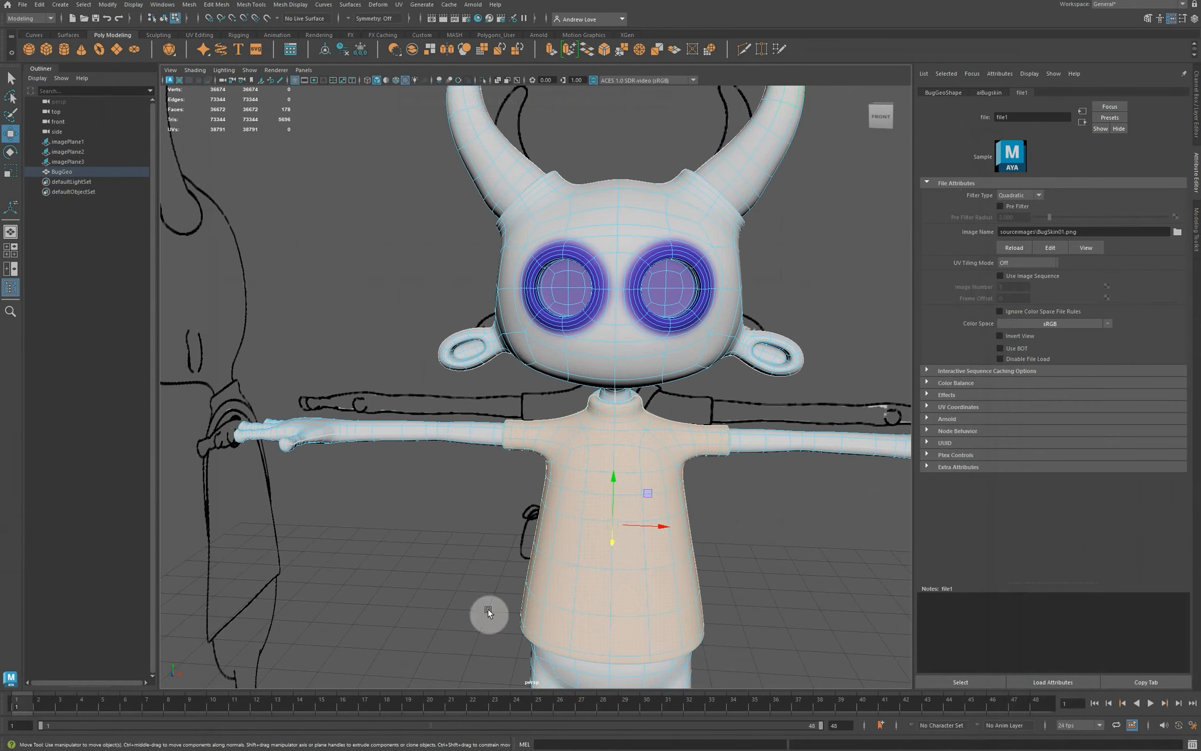
Step: Return to Photoshop, apply the skull's transform, and hide the outUVBody layer
click(459, 690)
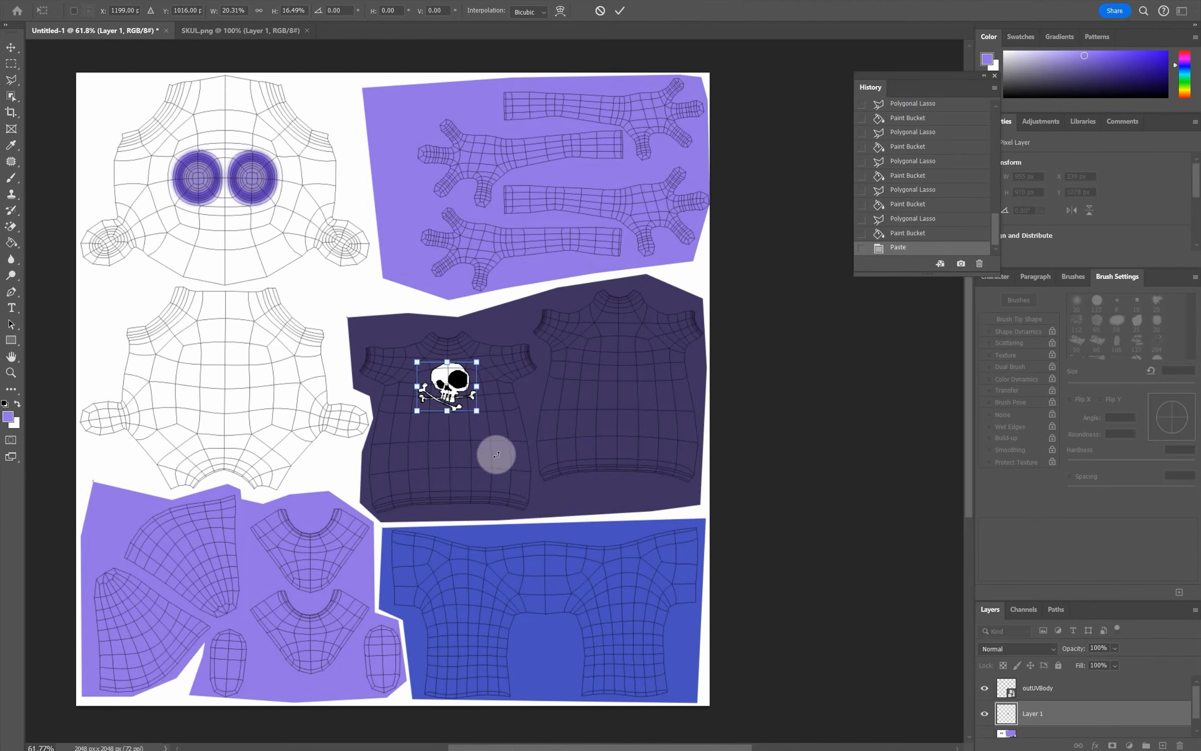
click(618, 15)
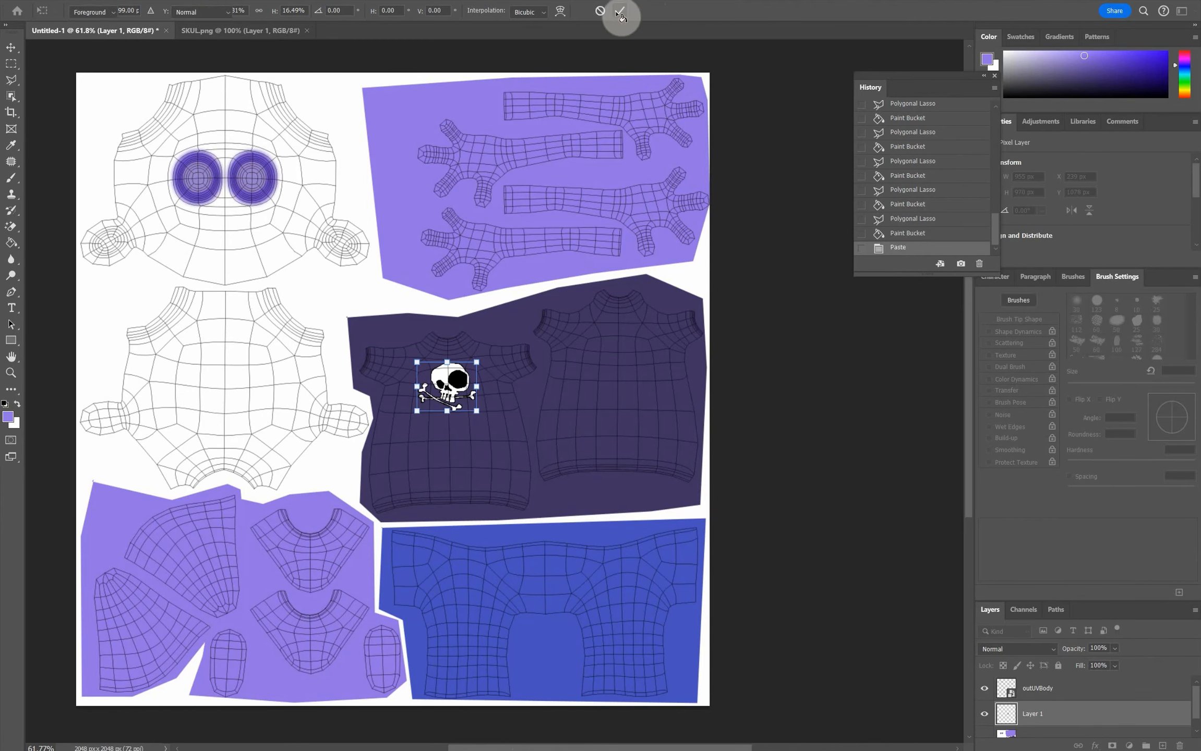
click(984, 690)
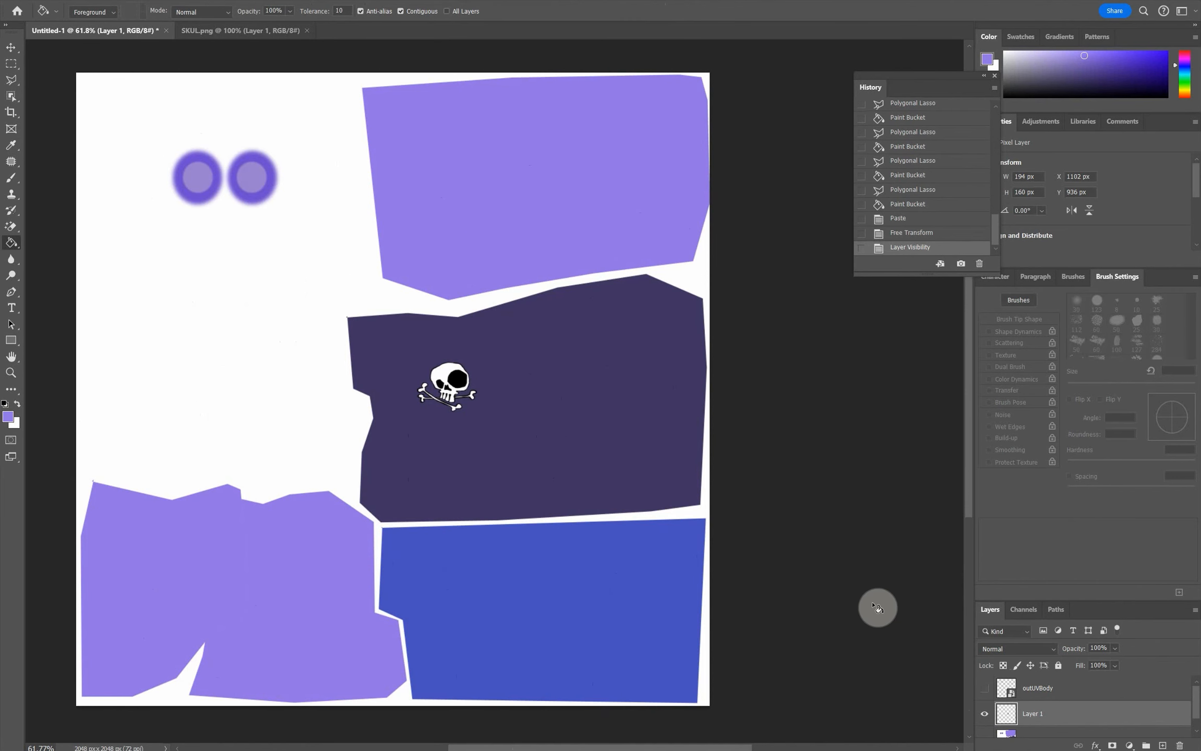
Step: Select a circle about 131 px wide over the left eye's centre and fill it with the light purple foreground colour
alt+scroll(125, 244, up, 10)
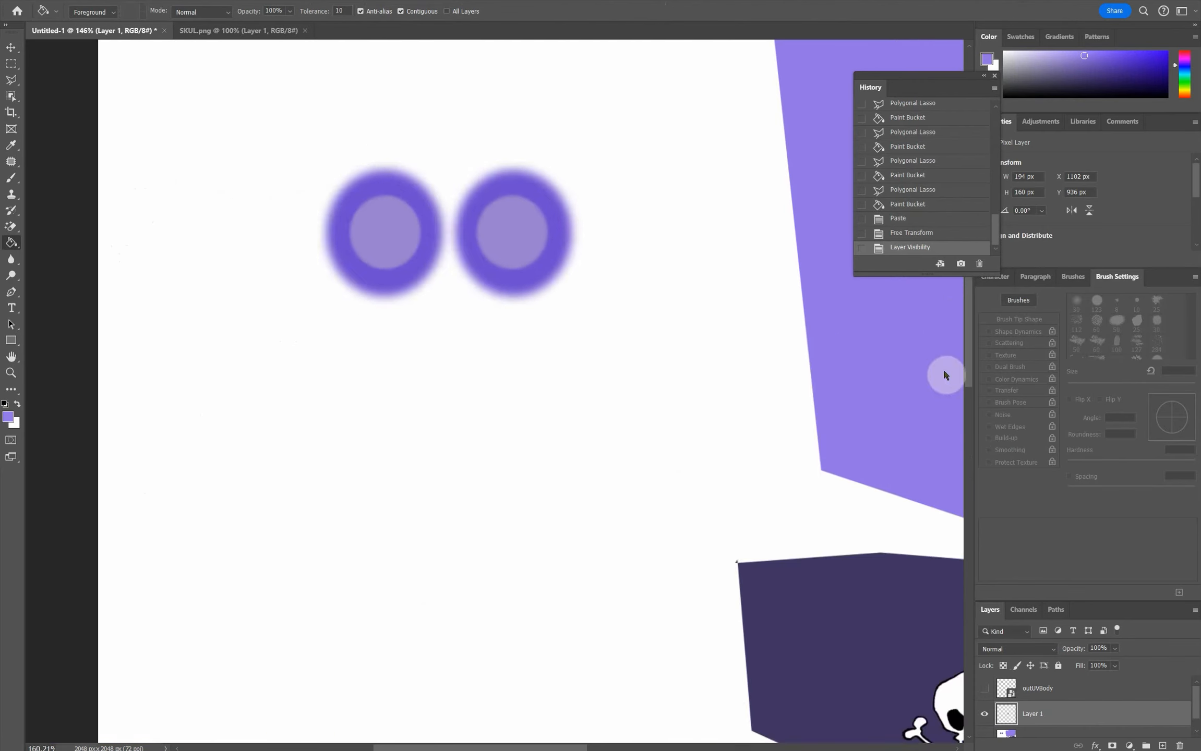
alt+scroll(528, 65, up, 4)
right_click(11, 63)
click(68, 80)
shift+drag(218, 259, 372, 413)
click(11, 243)
click(295, 337)
Step: Shift the circular selection horizontally onto the right eye's centre and fill it with the same light purple
key(Right)
key(Right)
key(Right)
key(Right)
key(Right)
key(Right)
key(Right)
key(Right)
key(Right)
key(Right)
key(Right)
key(Right)
key(Right)
key(Right)
key(Right)
key(Right)
key(Right)
key(Right)
key(Right)
key(Right)
key(Right)
key(Right)
key(Right)
key(Right)
key(Right)
key(Right)
key(Right)
key(Right)
key(Right)
key(Right)
key(Right)
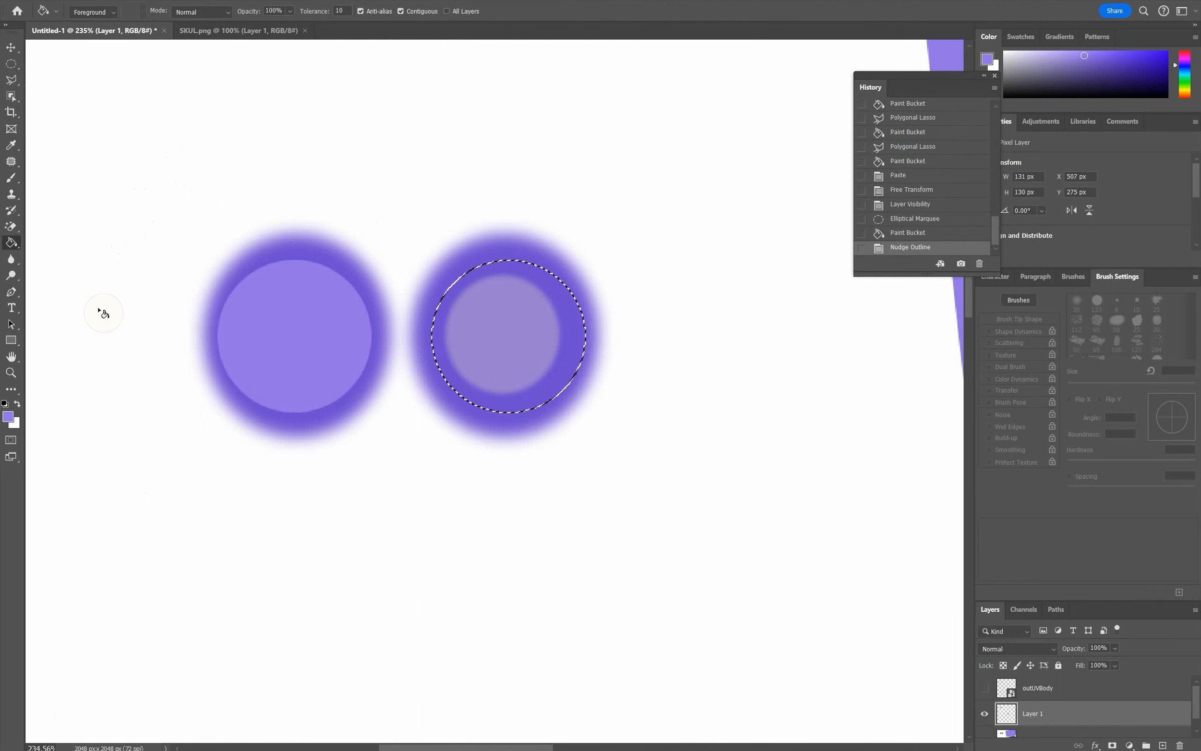
click(515, 306)
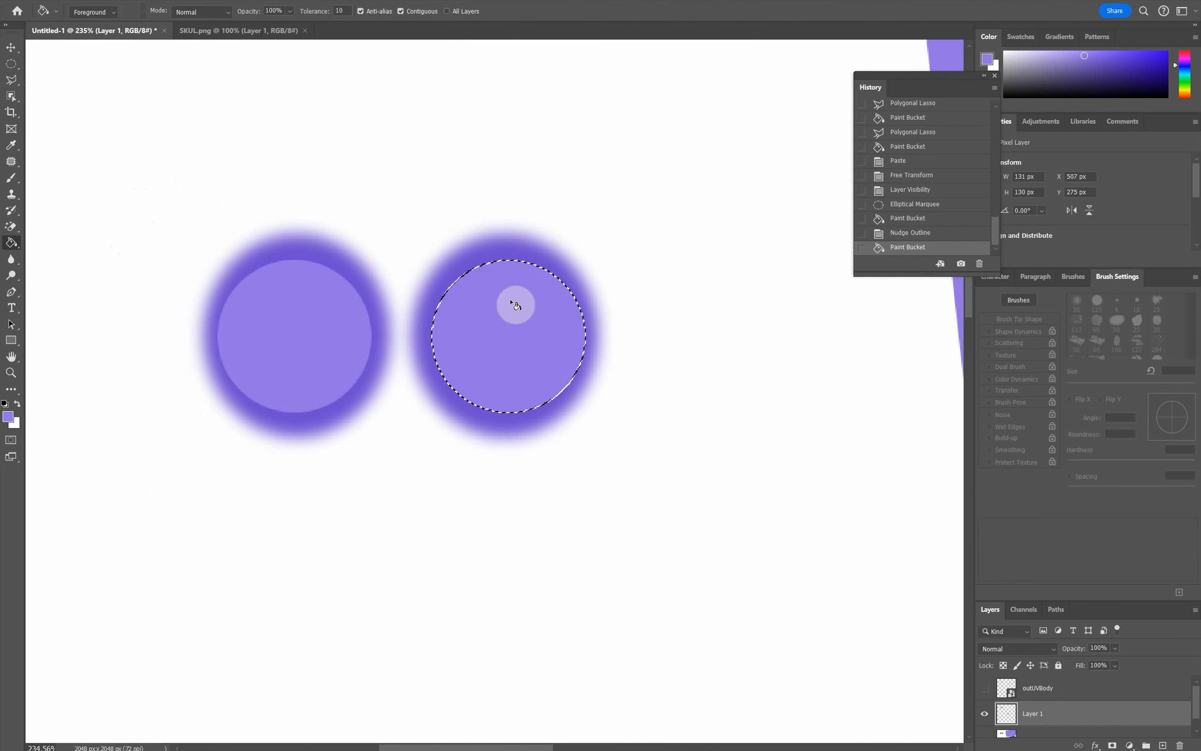
Step: Select a rectangle around both eyes, apply a Gaussian Blur with a 5.8 pixel radius, and deselect
right_click(11, 63)
click(68, 66)
drag(55, 117, 733, 551)
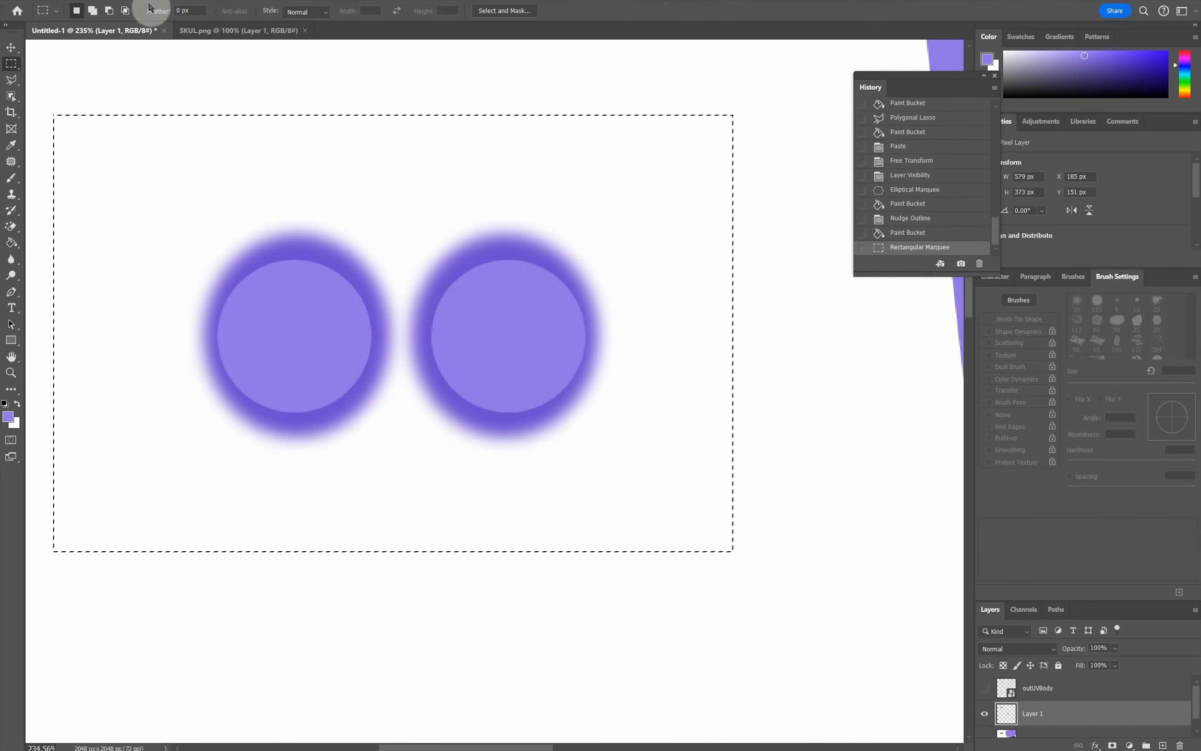
click(188, 1)
mouse_move(249, 146)
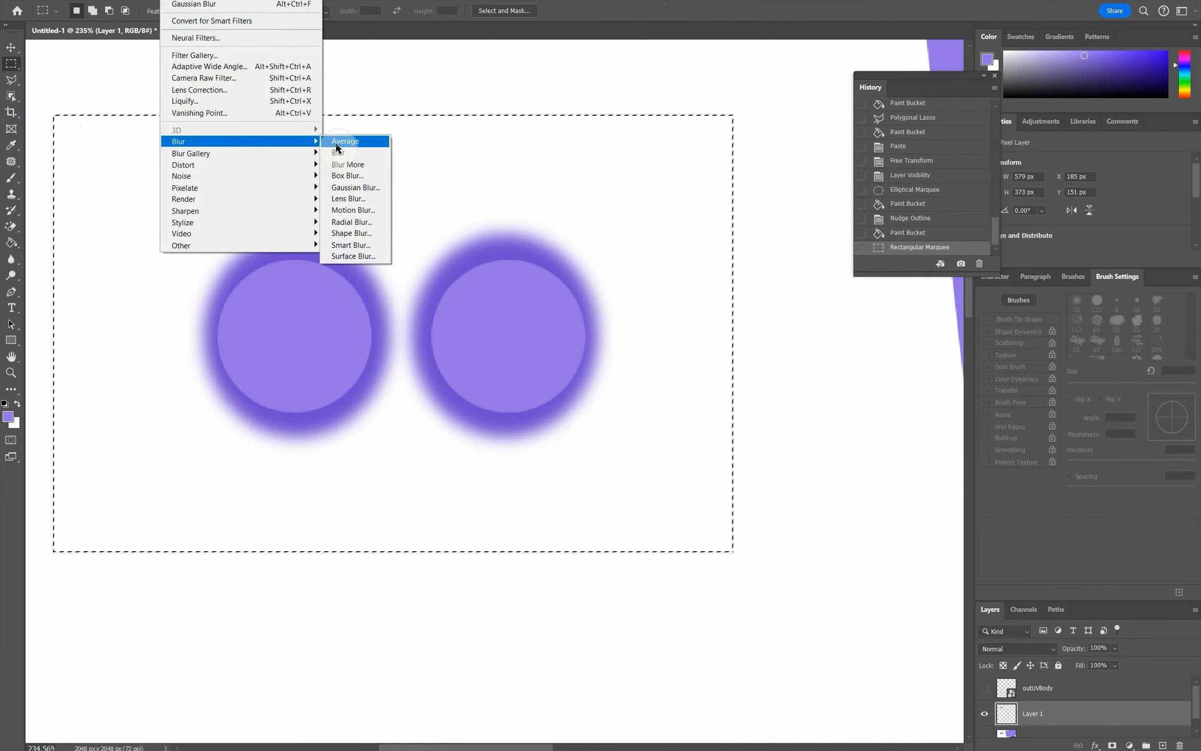
click(360, 187)
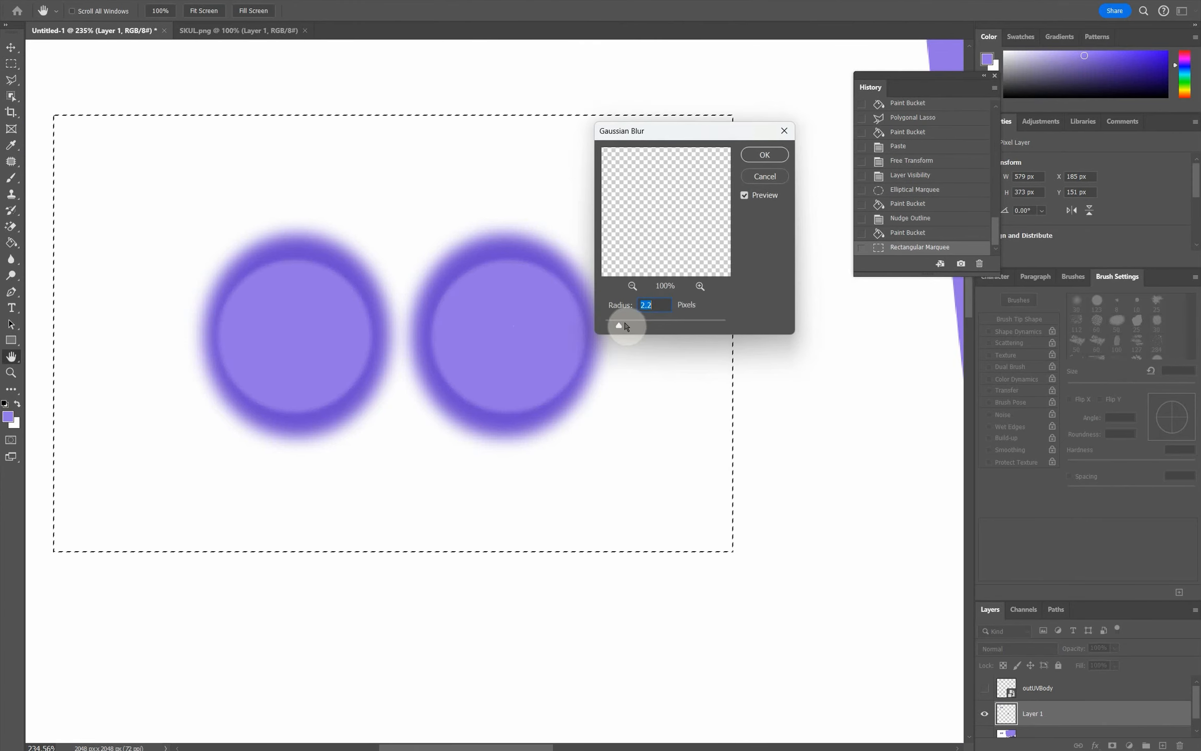
drag(619, 325, 641, 326)
click(764, 155)
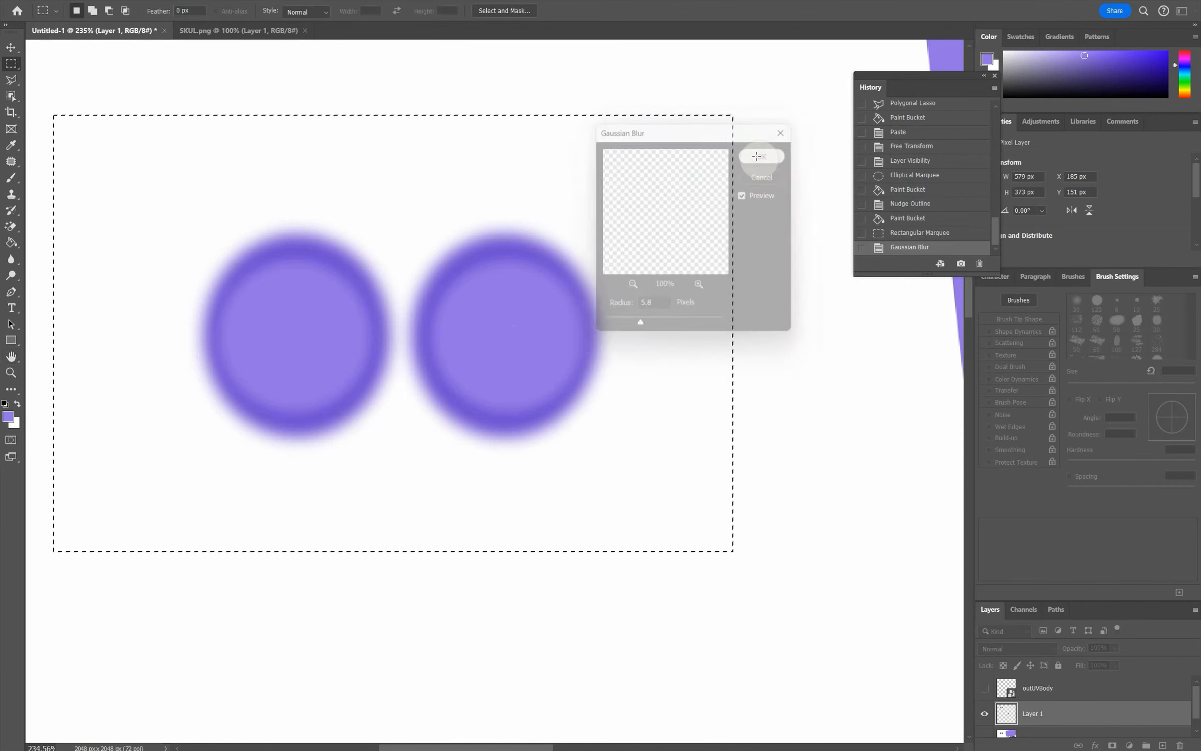
click(11, 63)
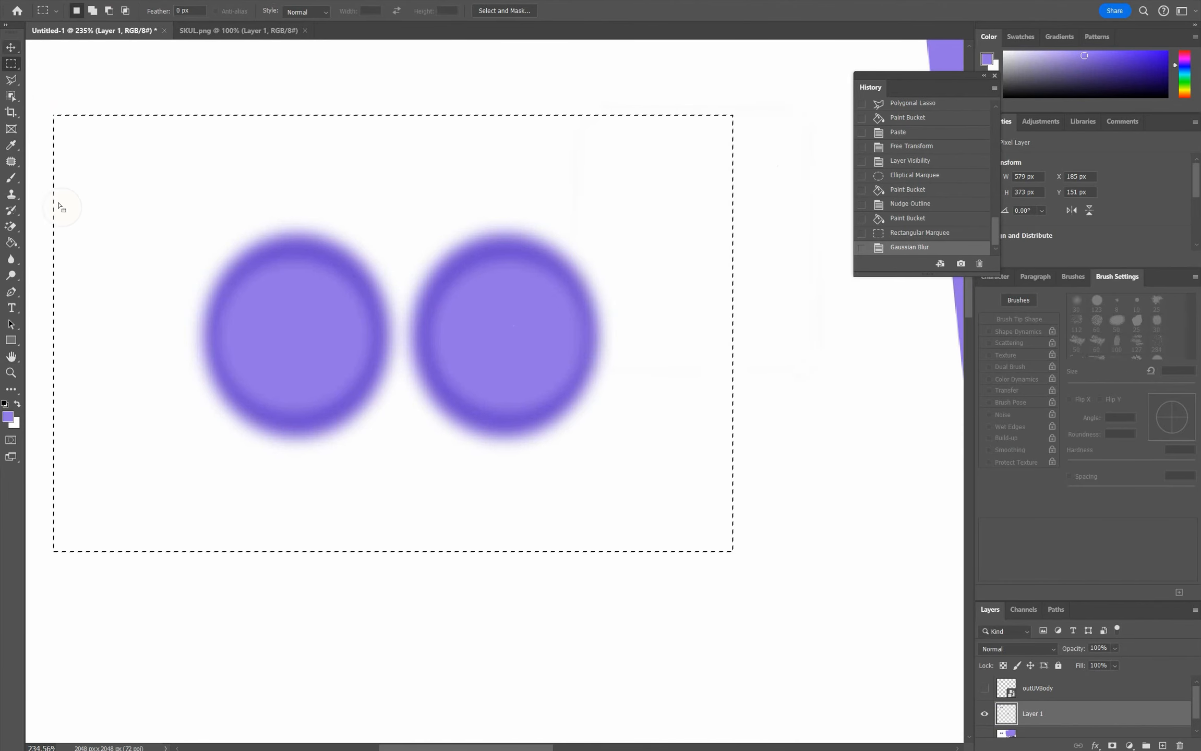
key(ctrl+0)
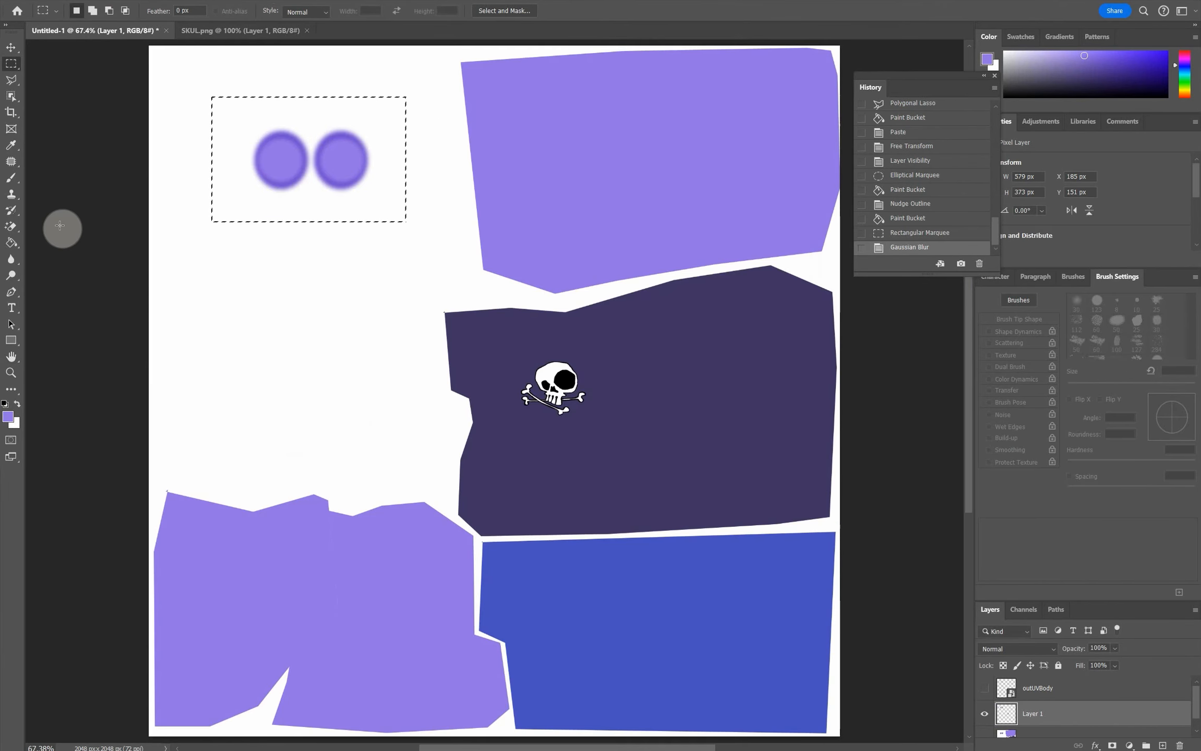
click(77, 93)
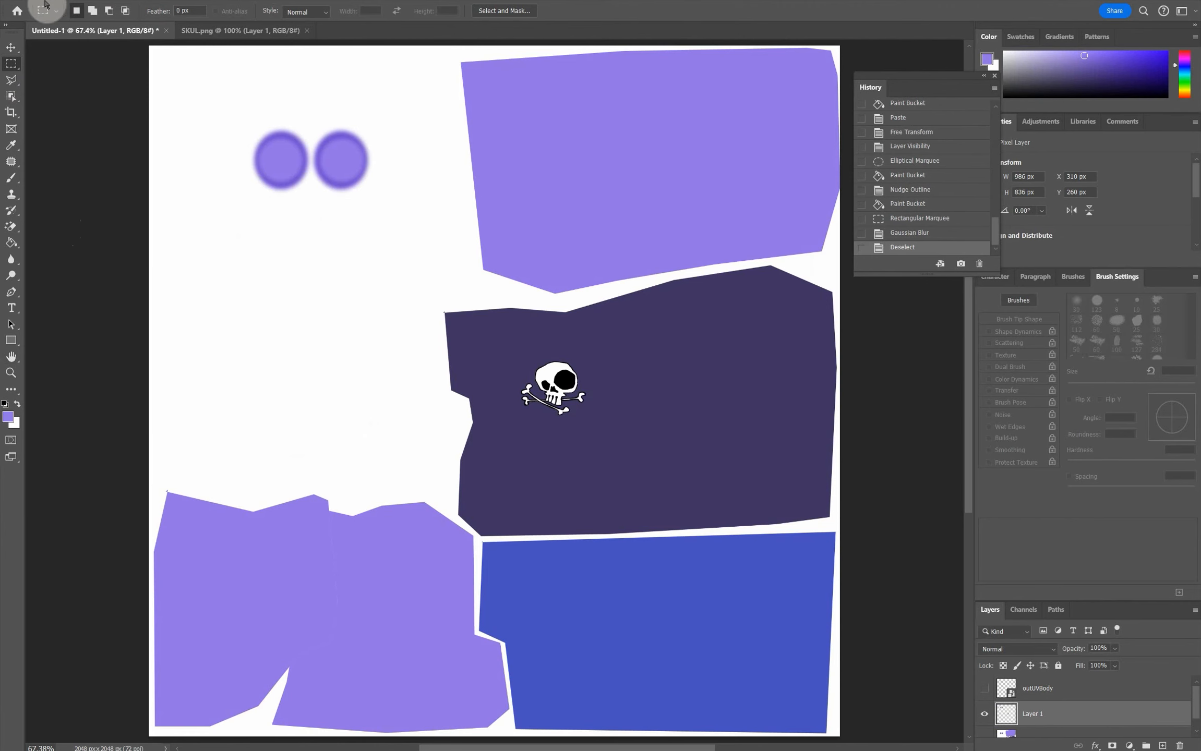
Step: Quick-export the texture as a PNG, overwriting BugSkin01.png in the sourceimages folder
click(28, 2)
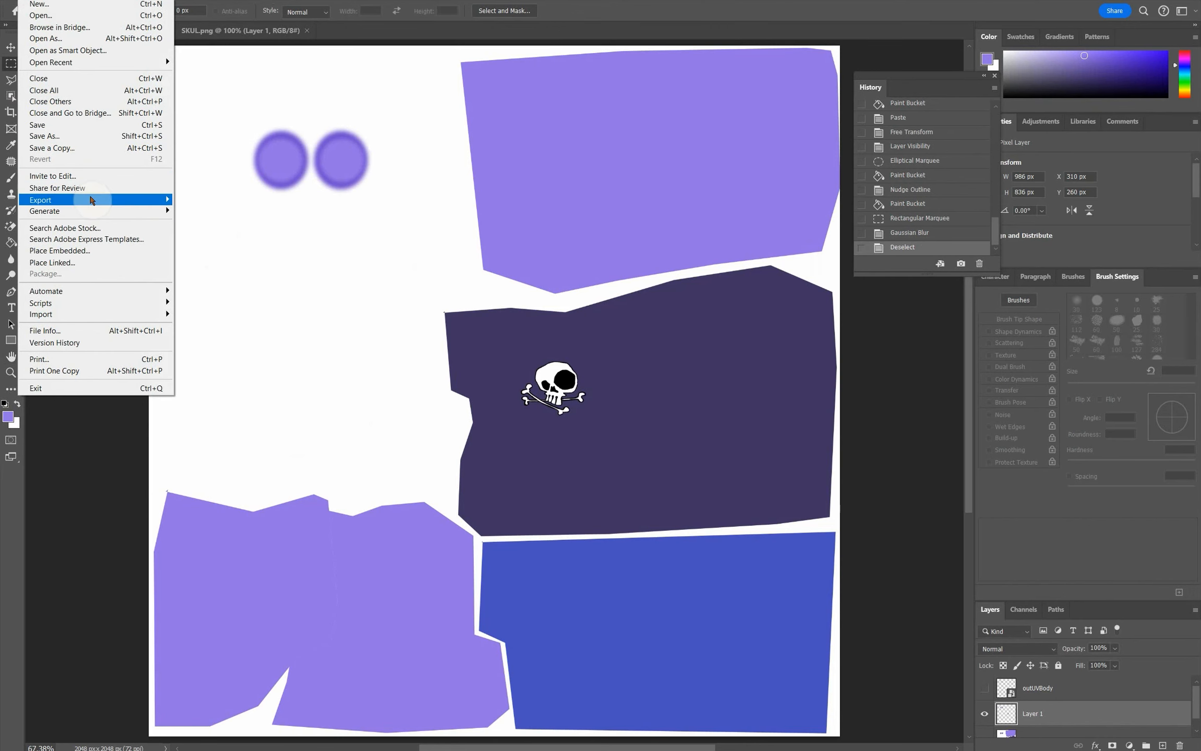
mouse_move(105, 200)
click(182, 198)
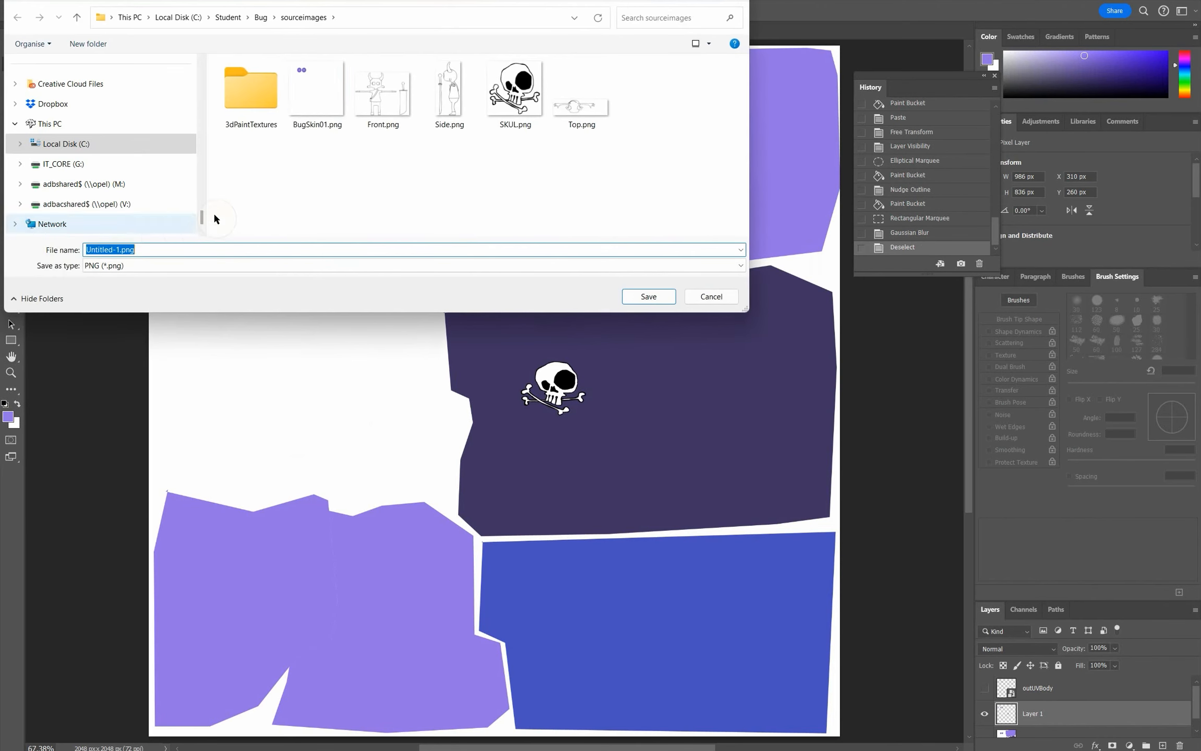
click(313, 107)
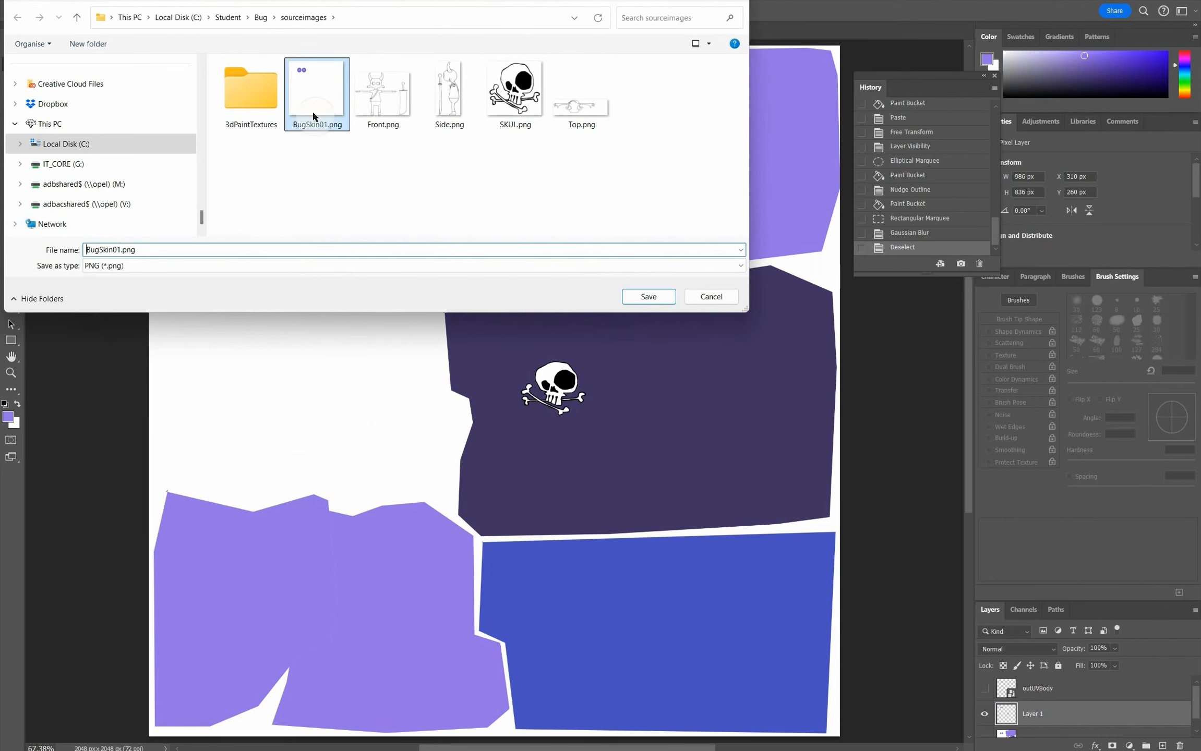
click(647, 296)
click(636, 374)
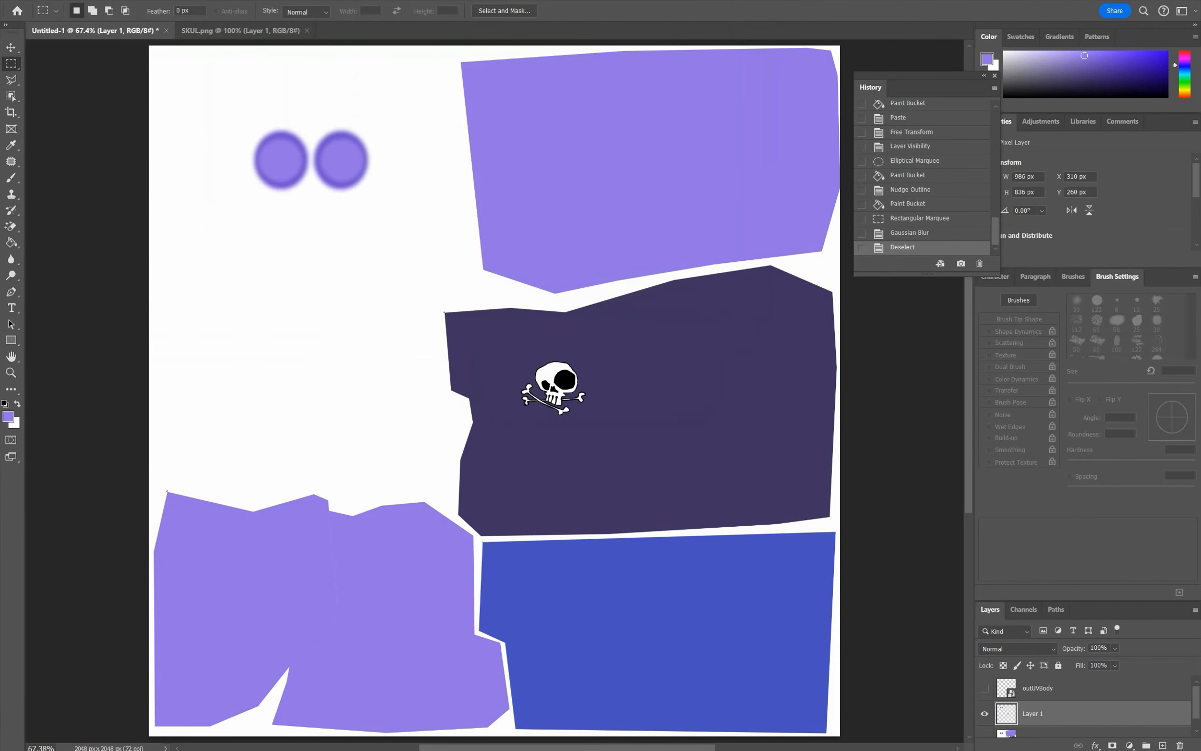
Step: Switch to Maya, clear the face selection, return to object mode, and select the whole character mesh
mouse_move(200, 713)
click(290, 694)
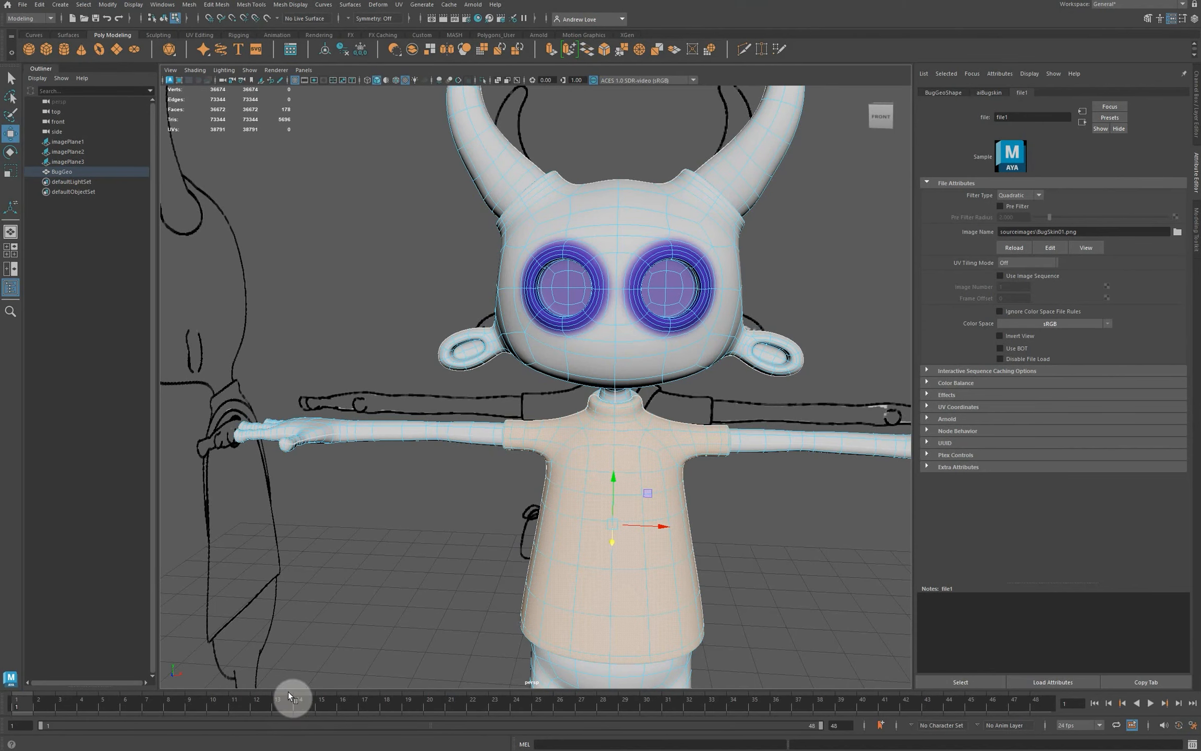
click(423, 327)
right_drag(615, 223, 657, 213)
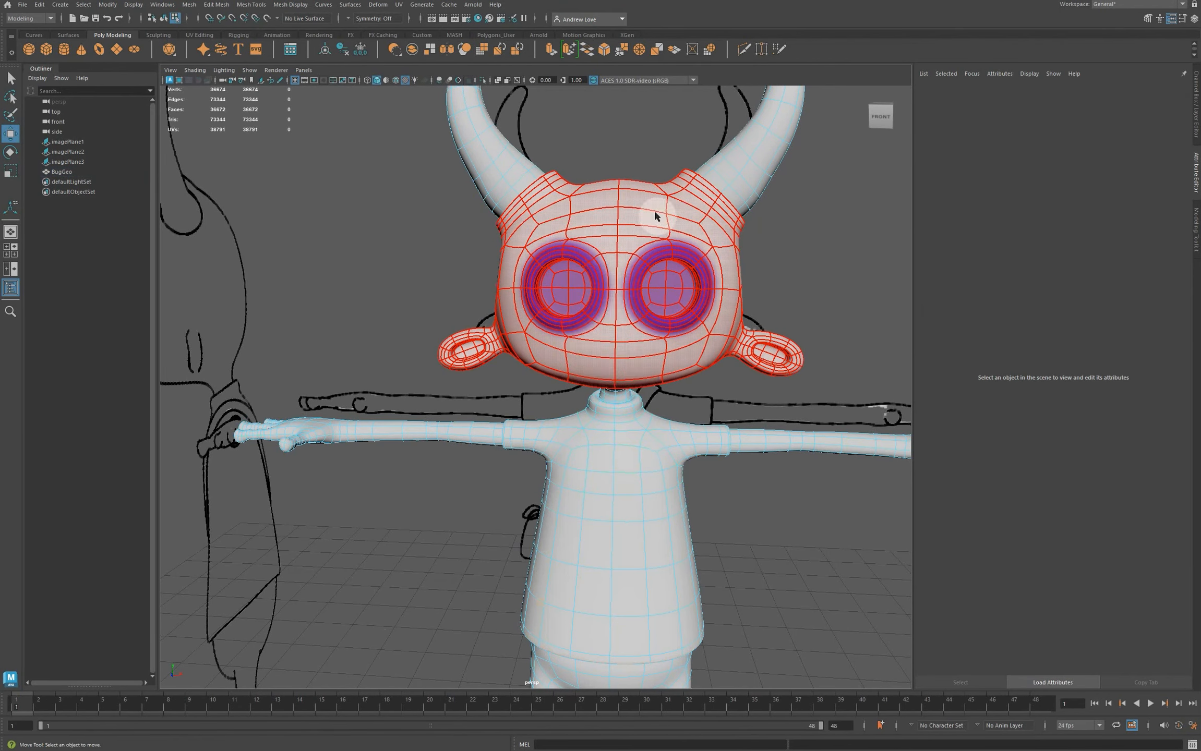
click(778, 276)
alt+right_drag(776, 275, 624, 326)
click(624, 328)
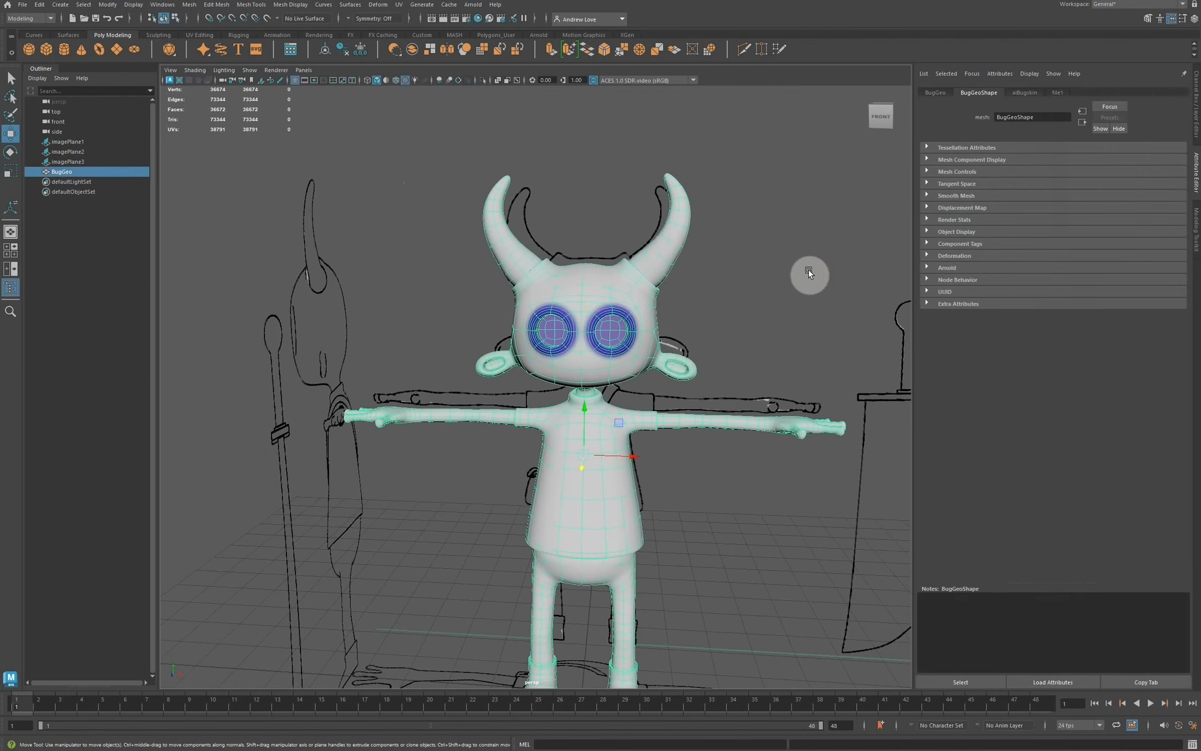
Step: Reload the BugSkin01.png image through the aiBugskin material's base colour texture, and deselect the mesh to view the result
click(1058, 92)
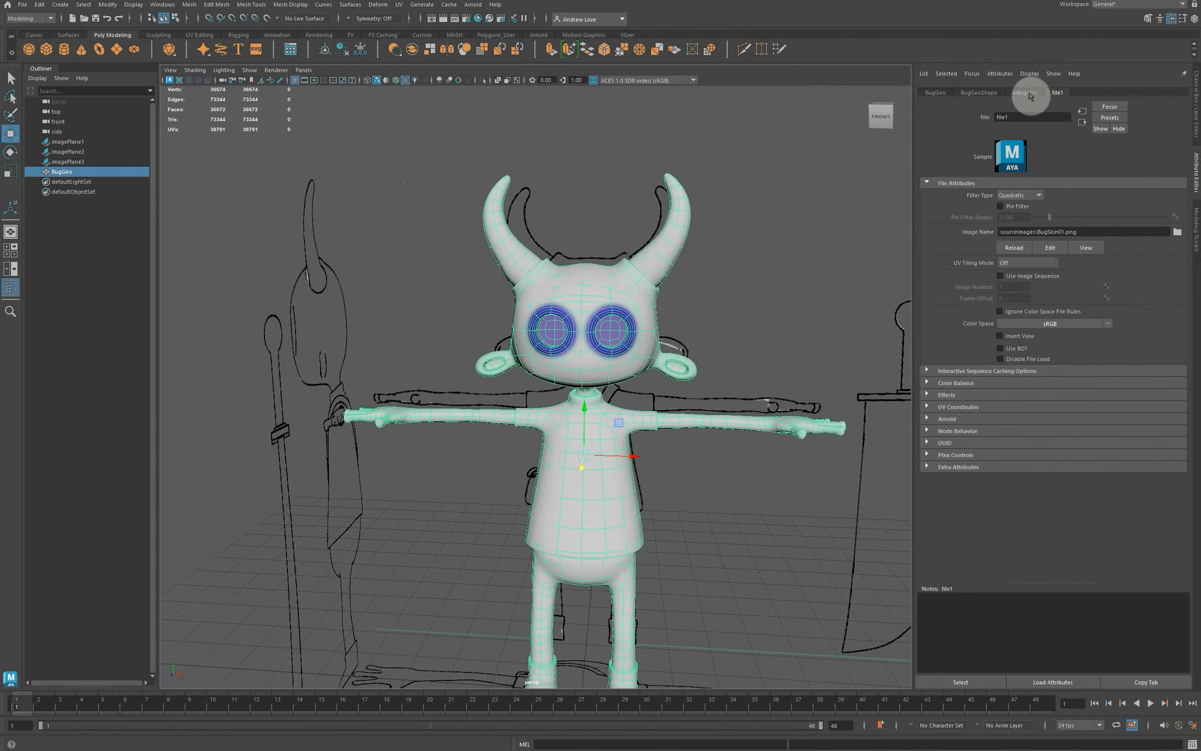
click(1027, 94)
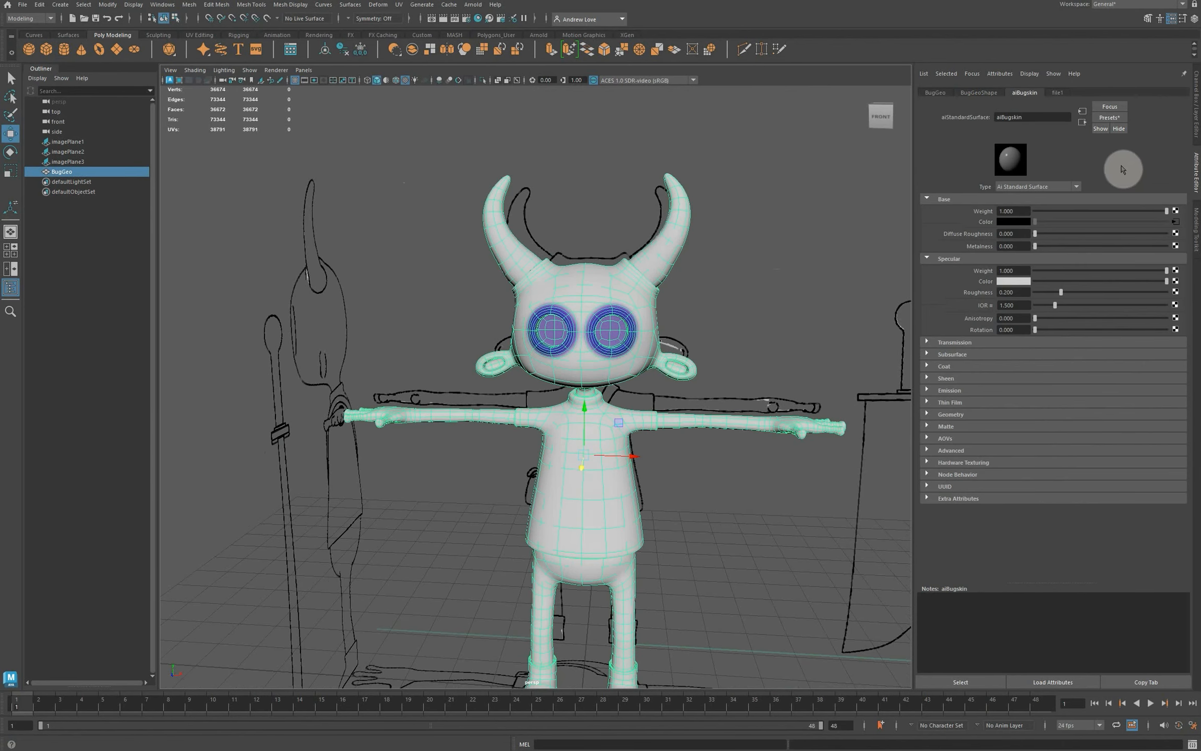
click(1176, 222)
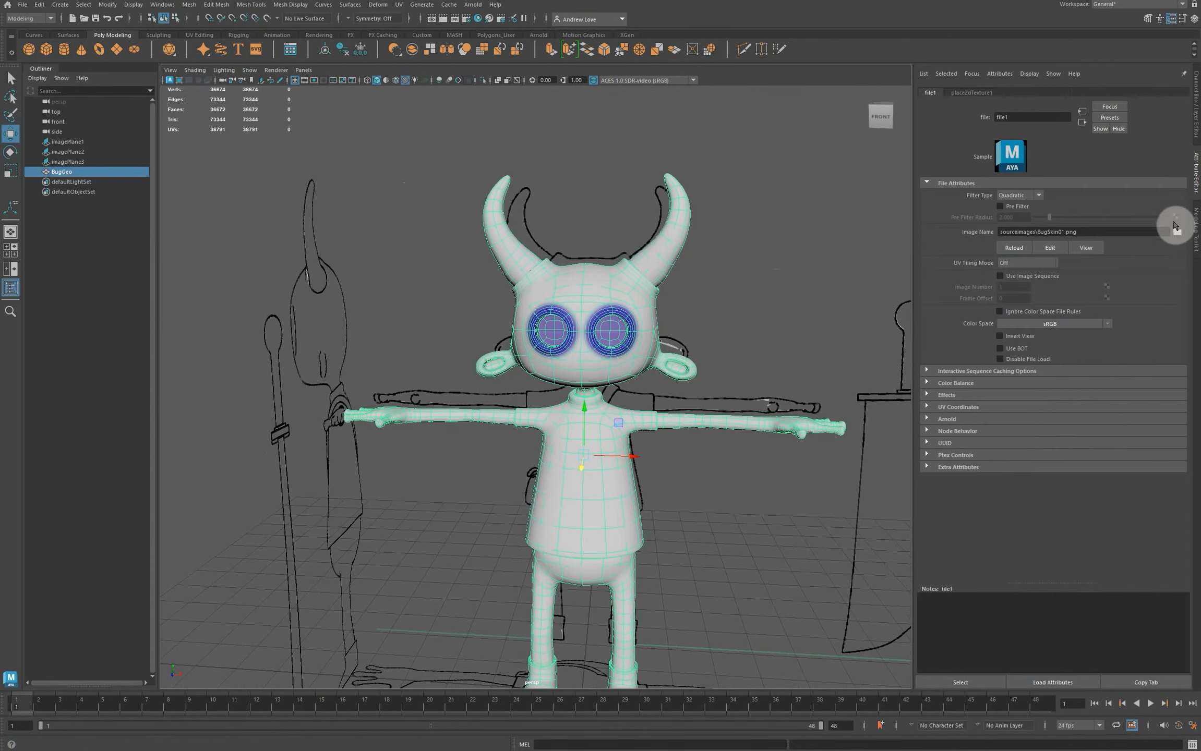
click(1011, 249)
click(839, 262)
scroll(680, 379, down, 3)
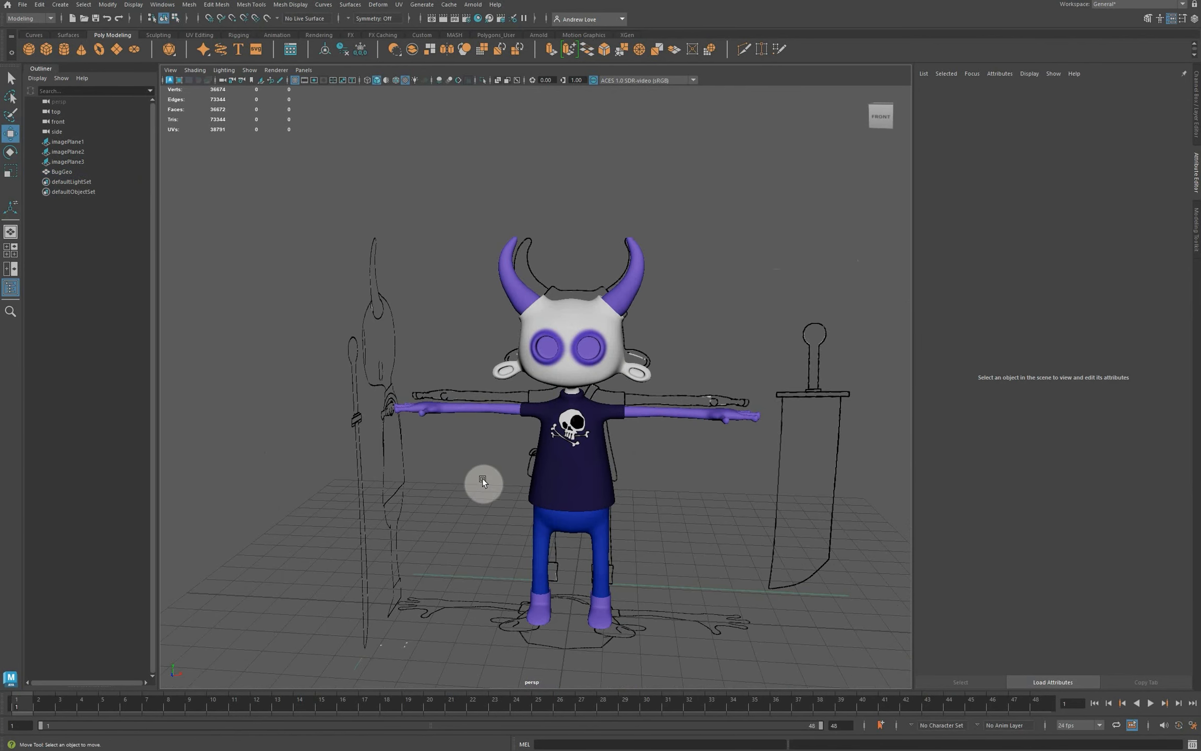
alt+drag(482, 479, 445, 419)
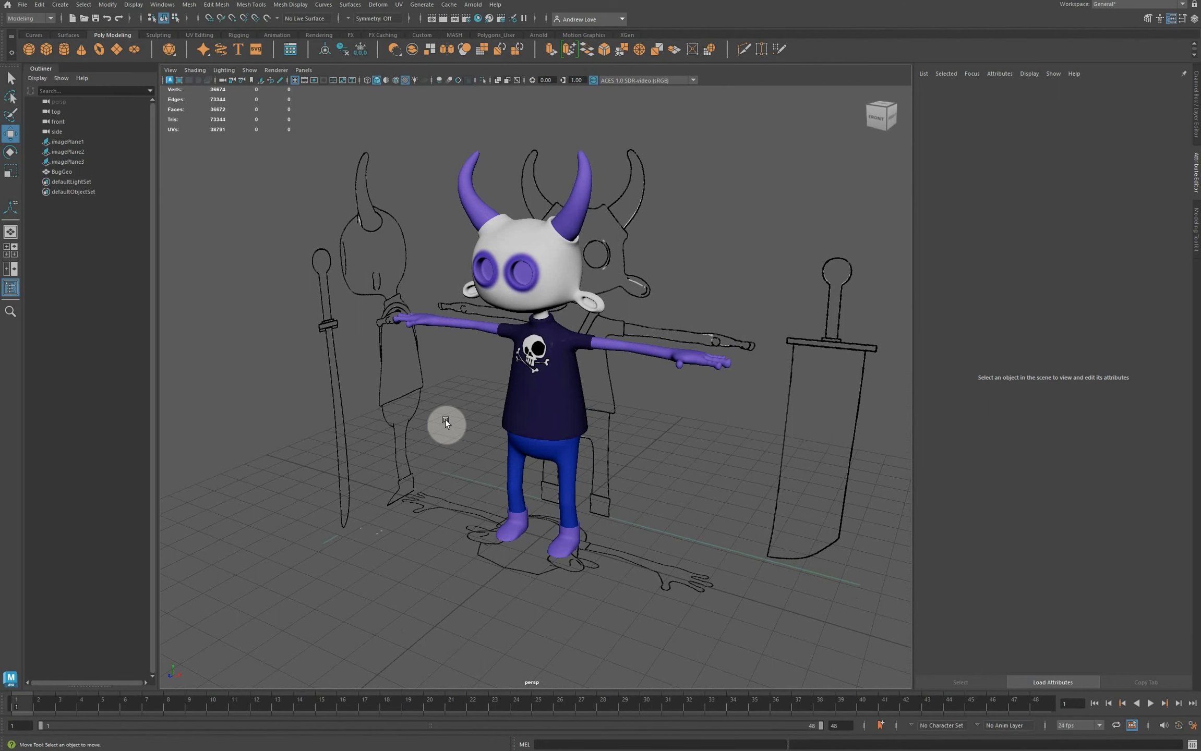
Step: Save the scene as a new file named "Bug Stage 5 UV Unwrapped.mb" in the scenes folder
click(22, 6)
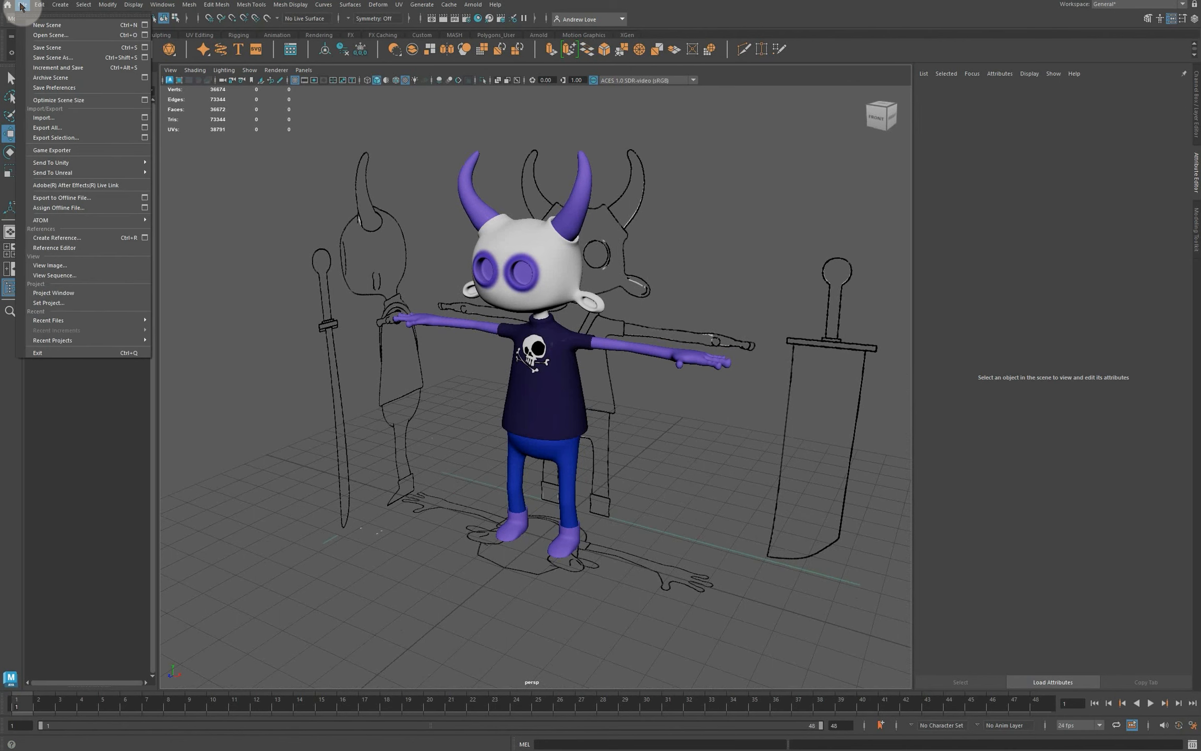
click(52, 57)
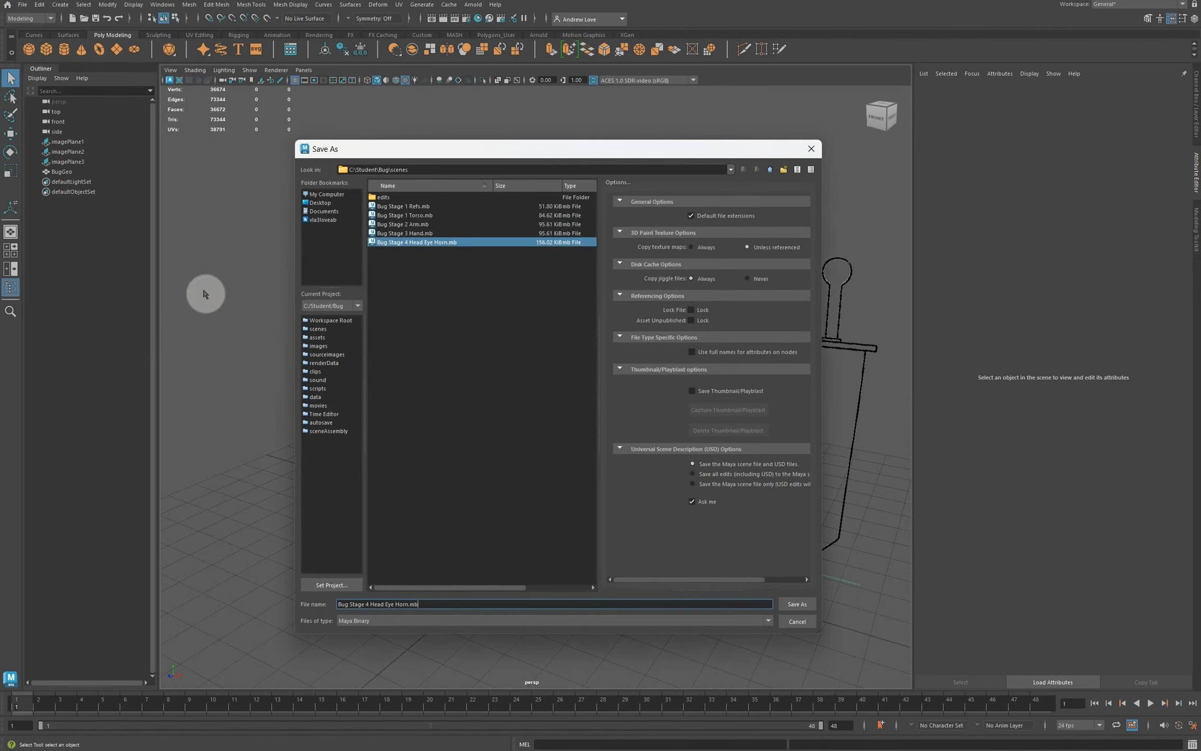
click(394, 243)
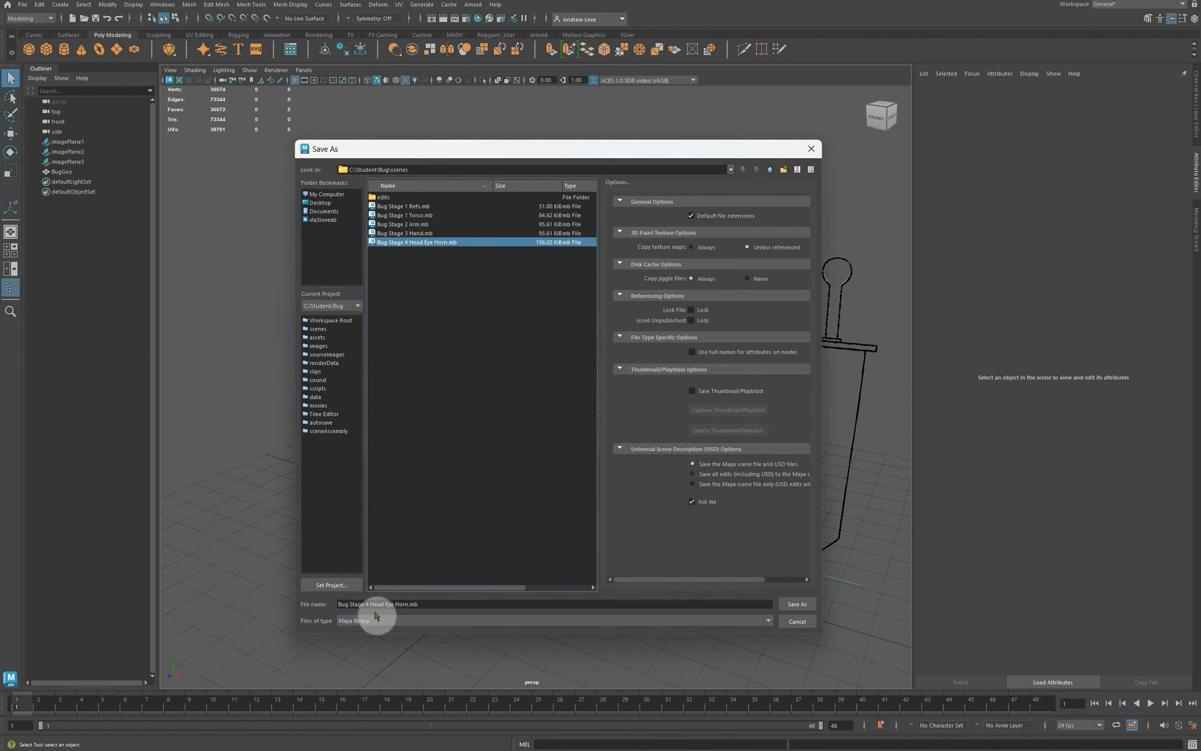
click(368, 605)
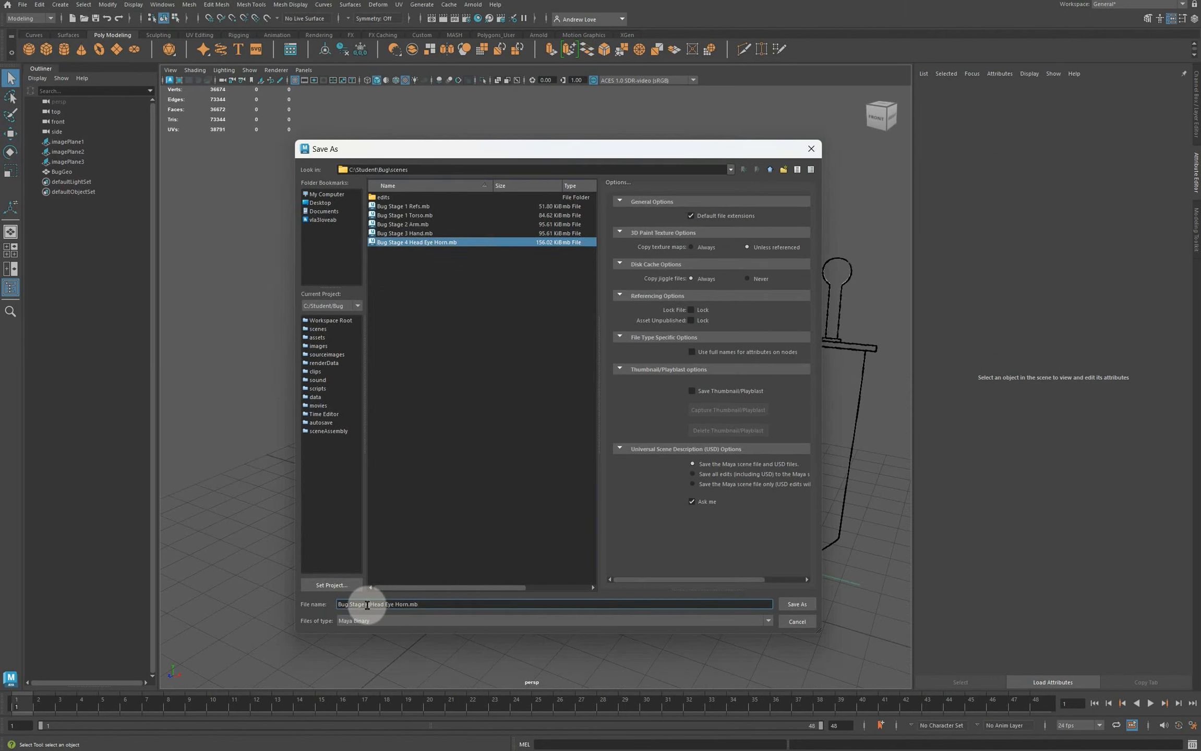
double_click(367, 605)
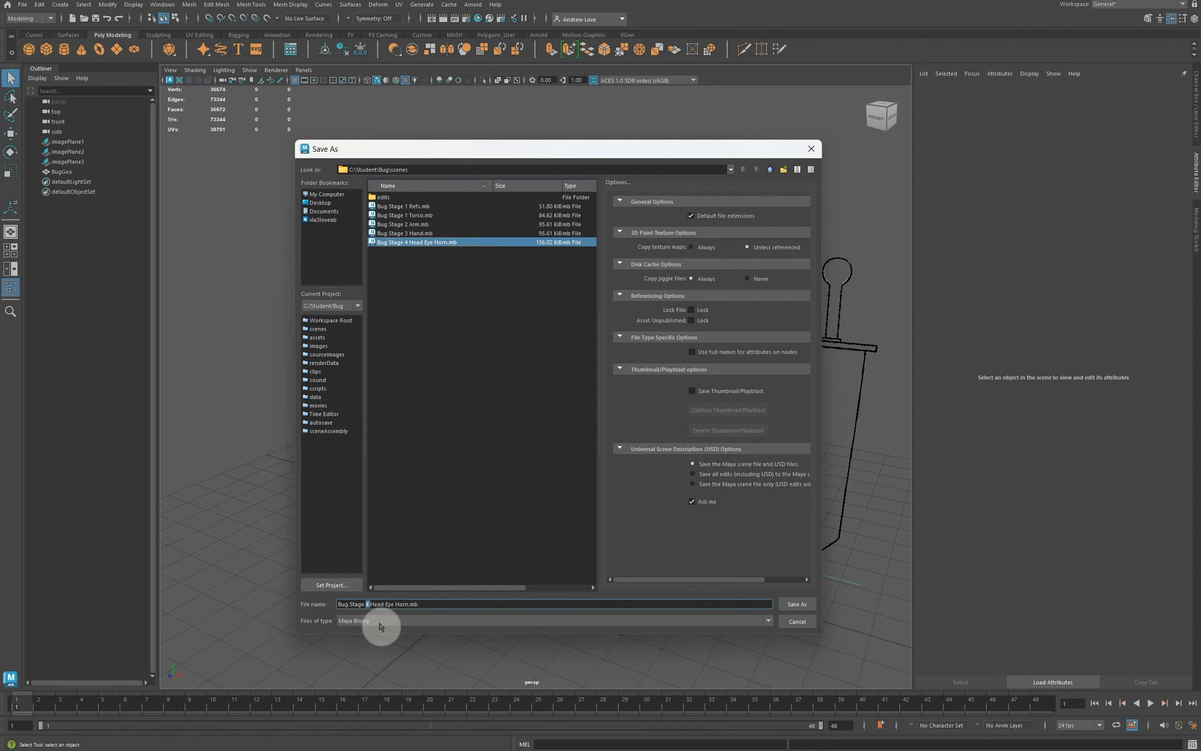
text(5)
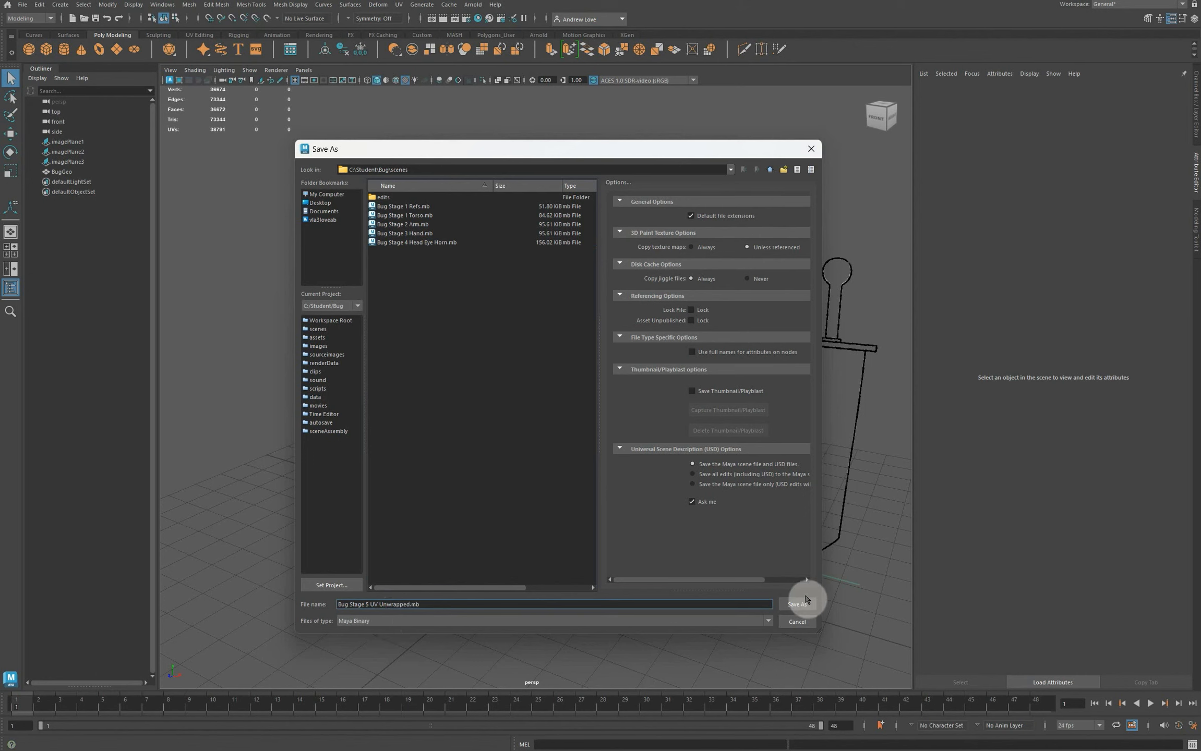
click(796, 605)
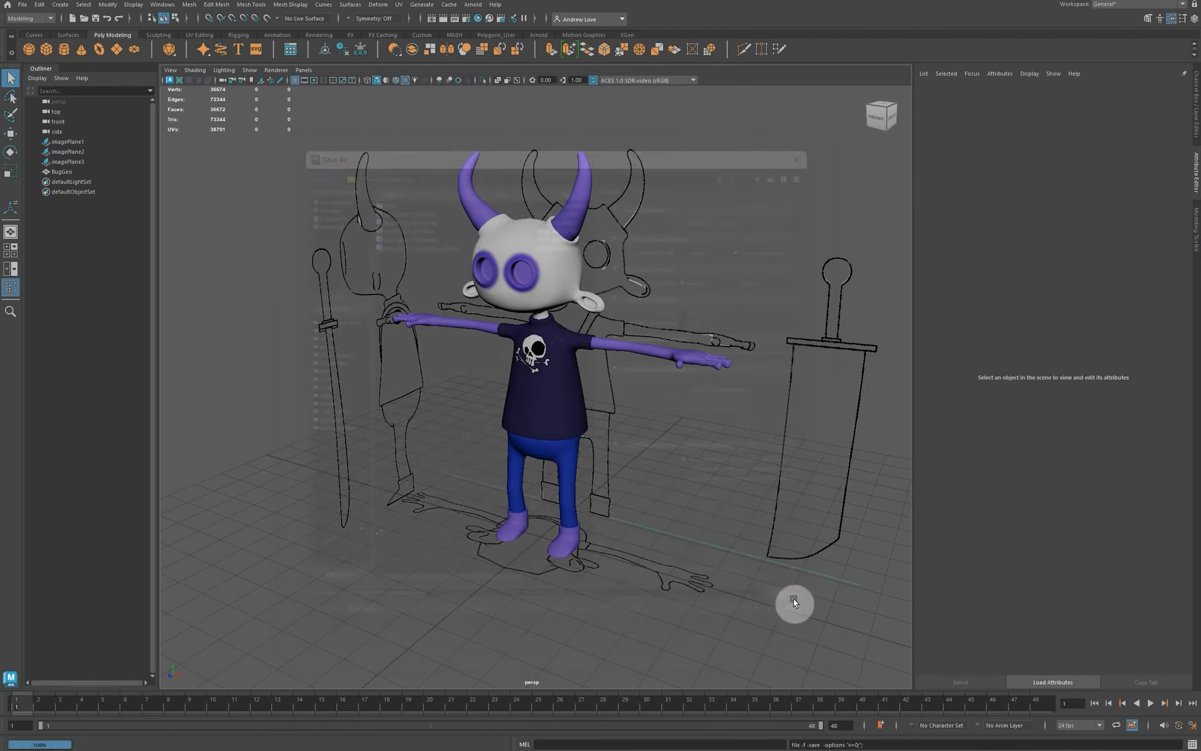